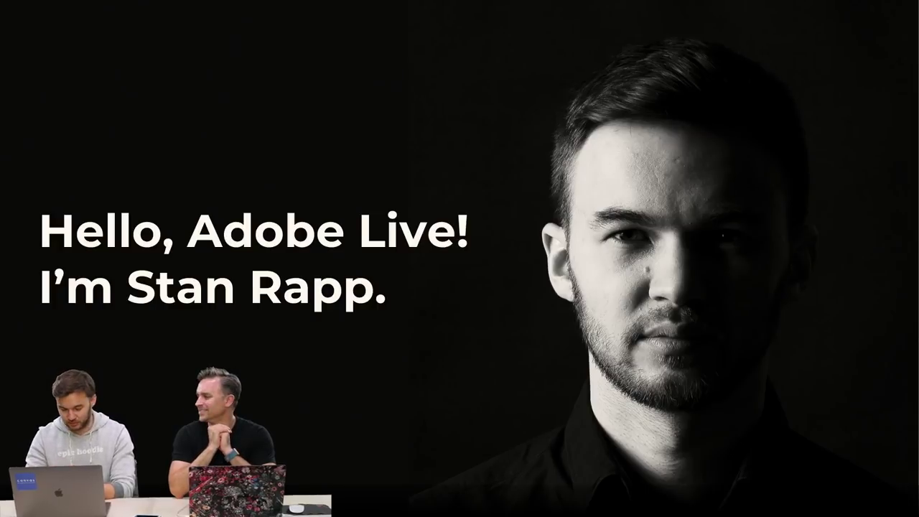
Advance the Keynote slideshow to the Day 1 / Day 2 agenda slide, then exit full screen
{"action": "key", "text": "Right"}
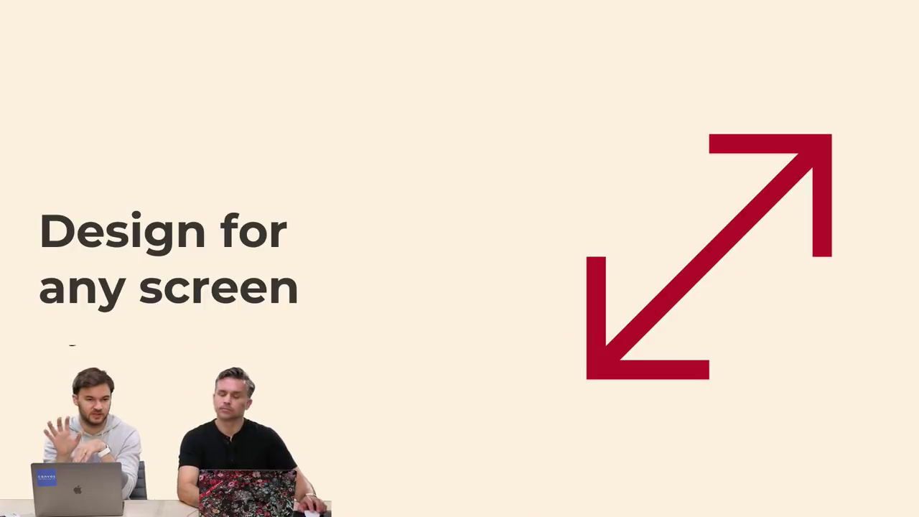
{"action": "key", "text": "Right"}
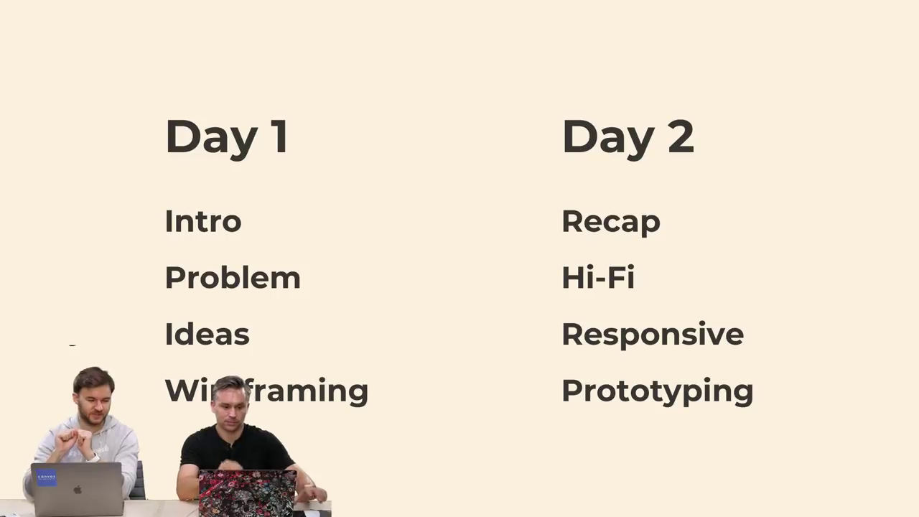
{"action": "key", "text": "Escape"}
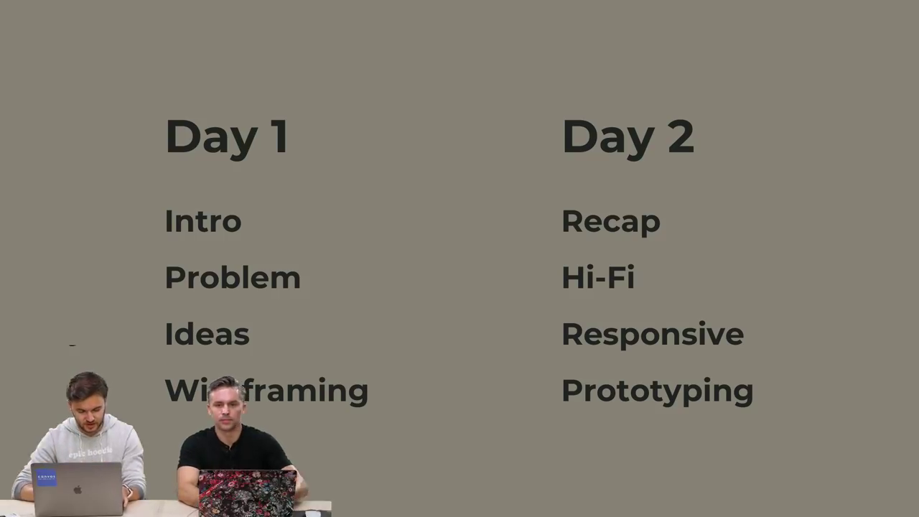
Switch to Adobe XD and preview the Intro artboard full-screen
{"action": "key", "text": "super+Tab"}
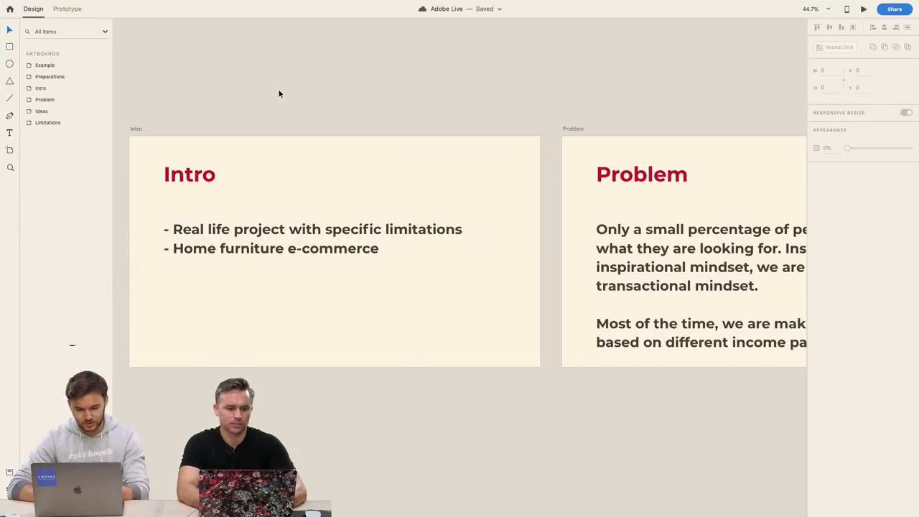
{"action": "left_click", "coordinate": [136, 129]}
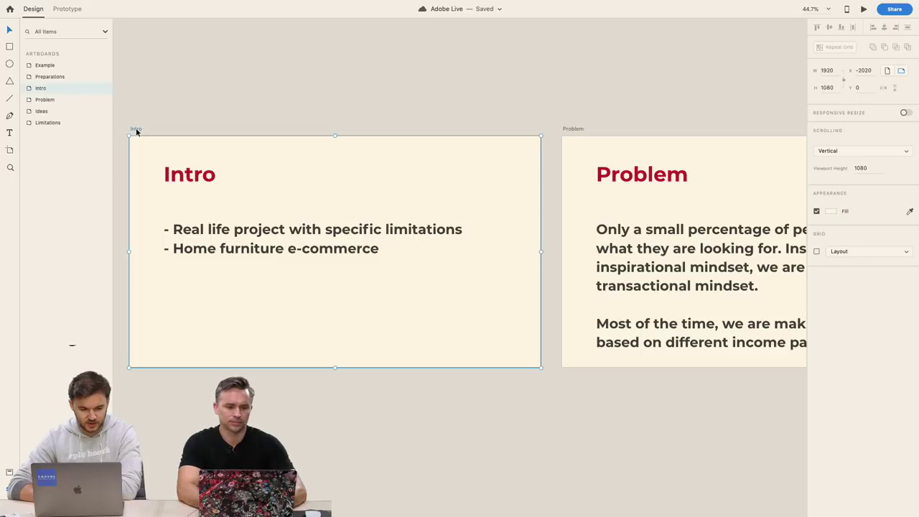
{"action": "left_click", "coordinate": [866, 9]}
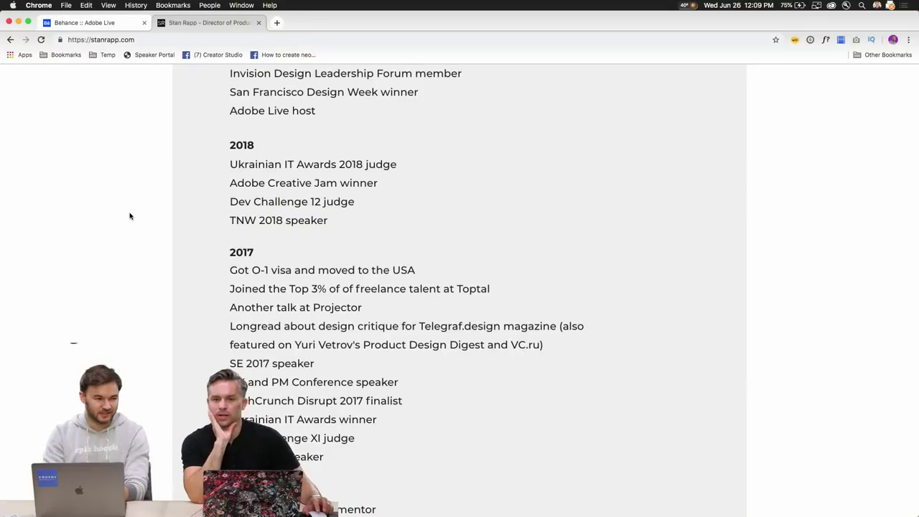
Scroll through the personal site's yearly achievements and briefly highlight the year 2018 in the awards line
{"action": "scroll", "coordinate": [130, 216], "scroll_direction": "up", "scroll_amount": 3}
{"action": "scroll", "coordinate": [130, 216], "scroll_direction": "up", "scroll_amount": 5}
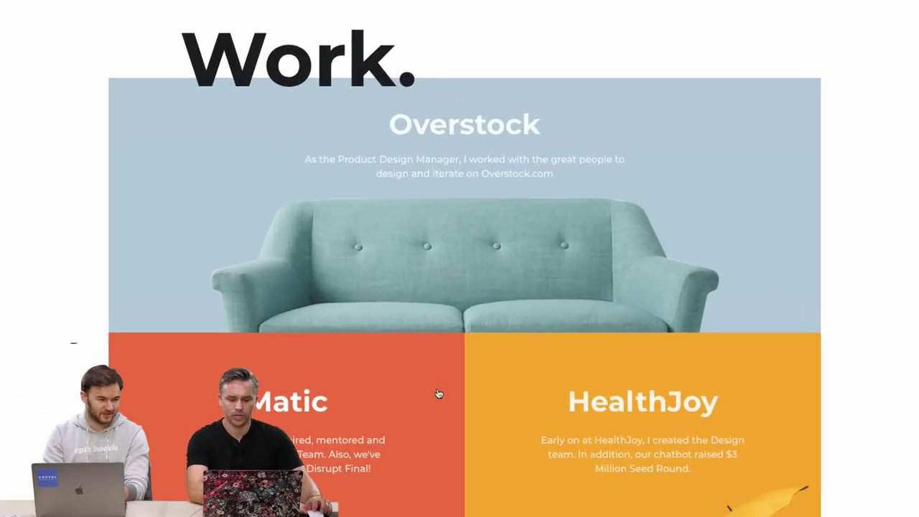
{"action": "scroll", "coordinate": [439, 393], "scroll_direction": "down", "scroll_amount": 5}
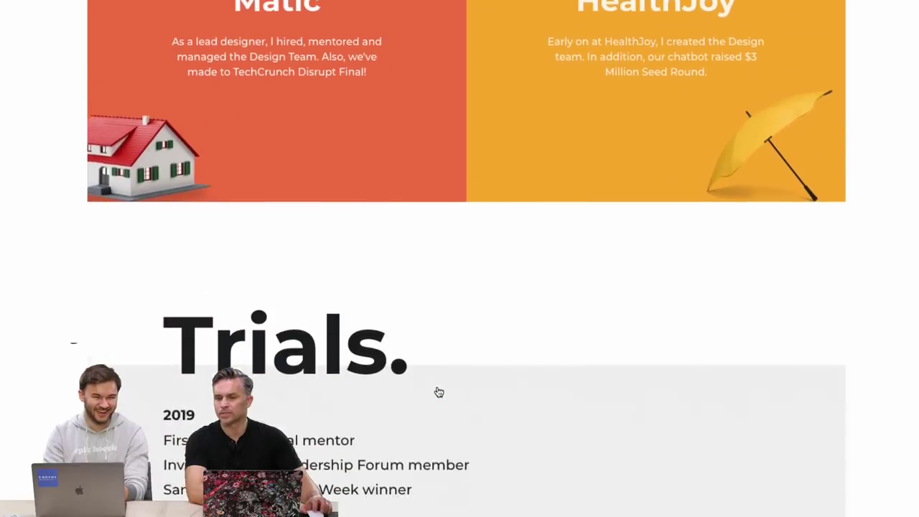
{"action": "scroll", "coordinate": [439, 392], "scroll_direction": "down", "scroll_amount": 5}
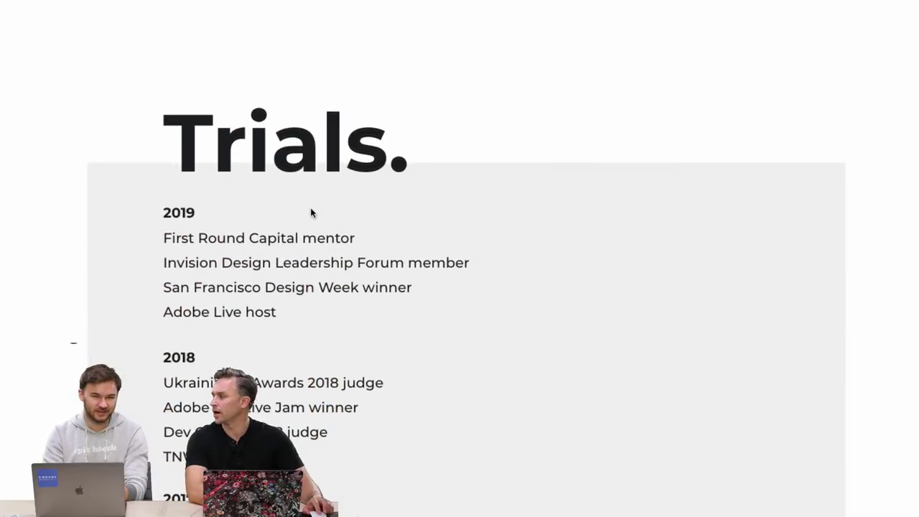
{"action": "scroll", "coordinate": [311, 213], "scroll_direction": "down", "scroll_amount": 3}
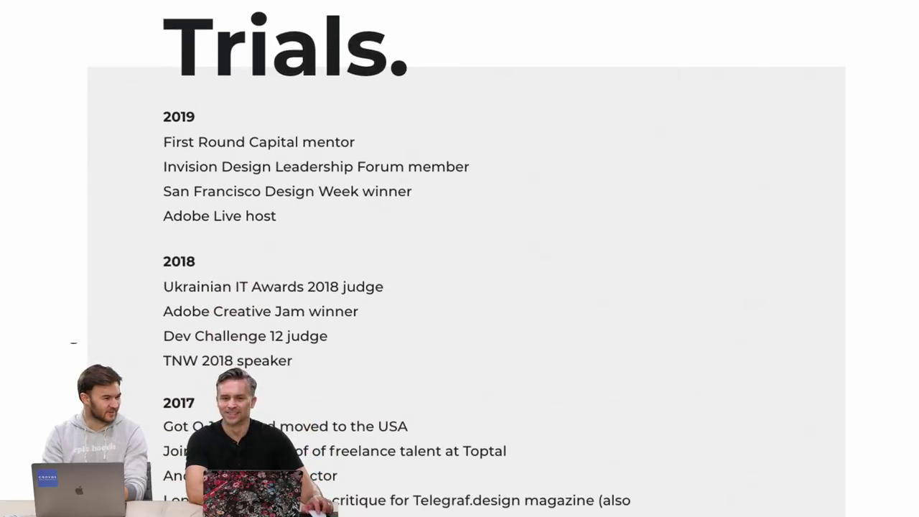
{"action": "scroll", "coordinate": [467, 259], "scroll_direction": "down", "scroll_amount": 9}
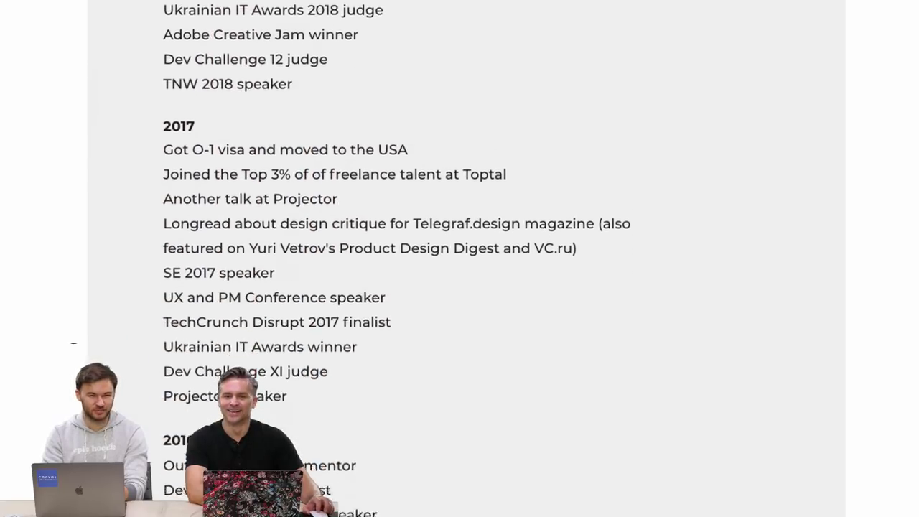
{"action": "scroll", "coordinate": [467, 258], "scroll_direction": "down", "scroll_amount": 8}
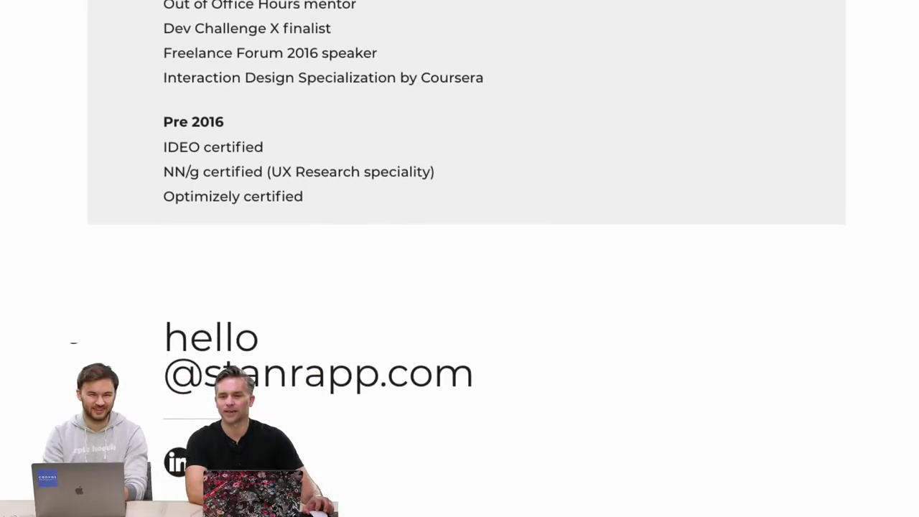
{"action": "scroll", "coordinate": [467, 258], "scroll_direction": "up", "scroll_amount": 10}
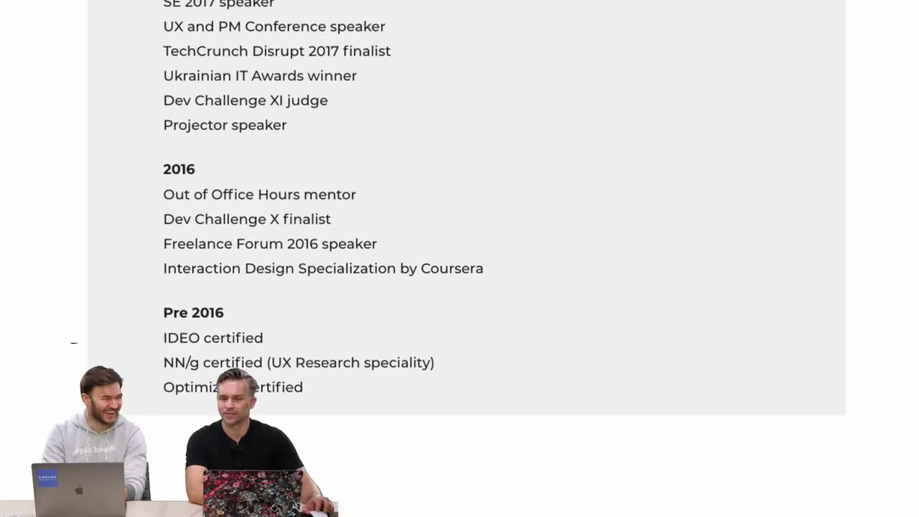
{"action": "scroll", "coordinate": [310, 358], "scroll_direction": "up", "scroll_amount": 3}
{"action": "scroll", "coordinate": [310, 358], "scroll_direction": "down", "scroll_amount": 1}
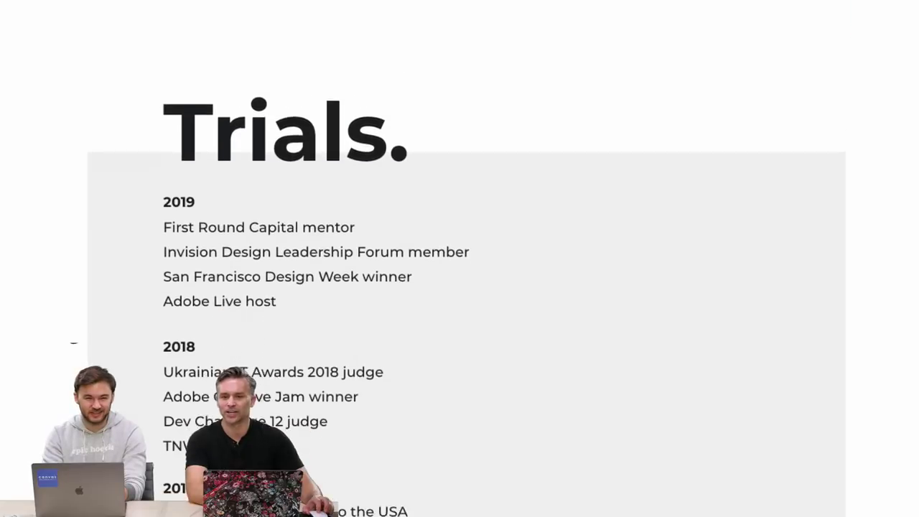
{"action": "double_click", "coordinate": [310, 357]}
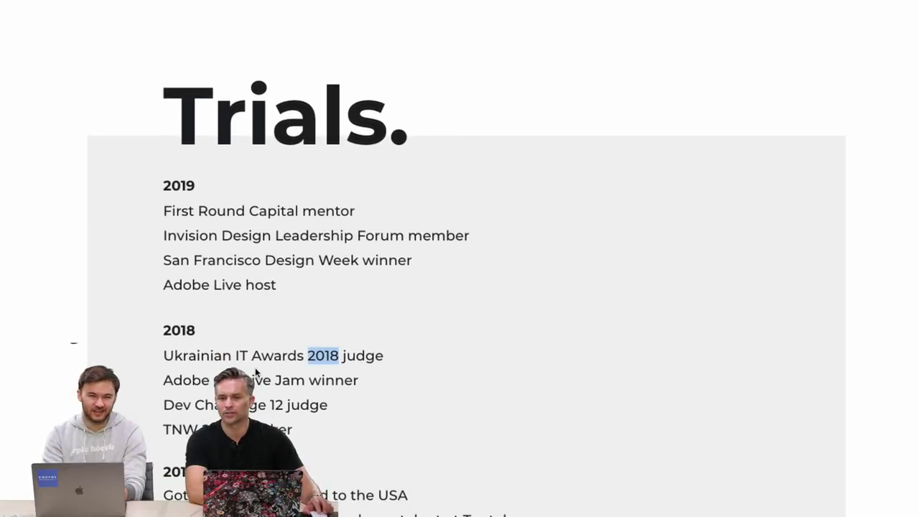
{"action": "left_click", "coordinate": [309, 357]}
Highlight the 'Adobe Creative Jam winner' line and the Trials list text, then clear the selection
{"action": "scroll", "coordinate": [310, 357], "scroll_direction": "up", "scroll_amount": 1}
{"action": "scroll", "coordinate": [247, 379], "scroll_direction": "down", "scroll_amount": 2}
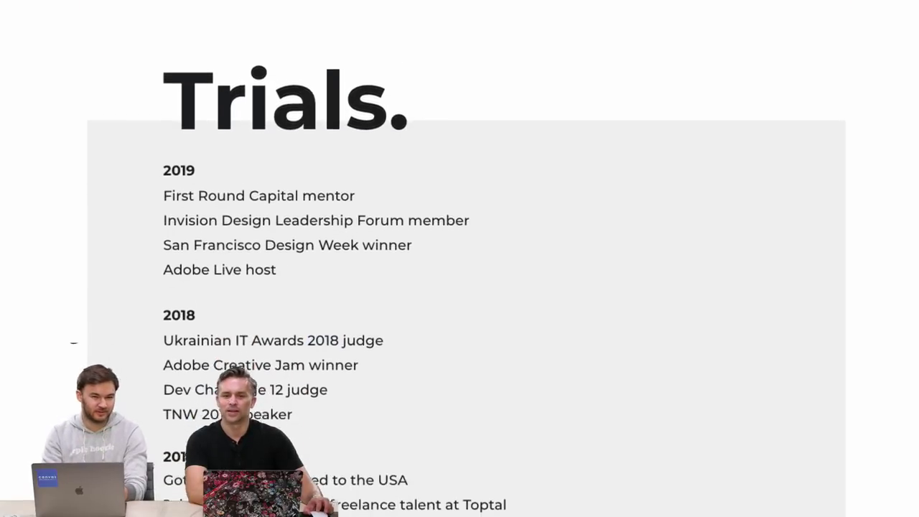
{"action": "scroll", "coordinate": [246, 378], "scroll_direction": "down", "scroll_amount": 1}
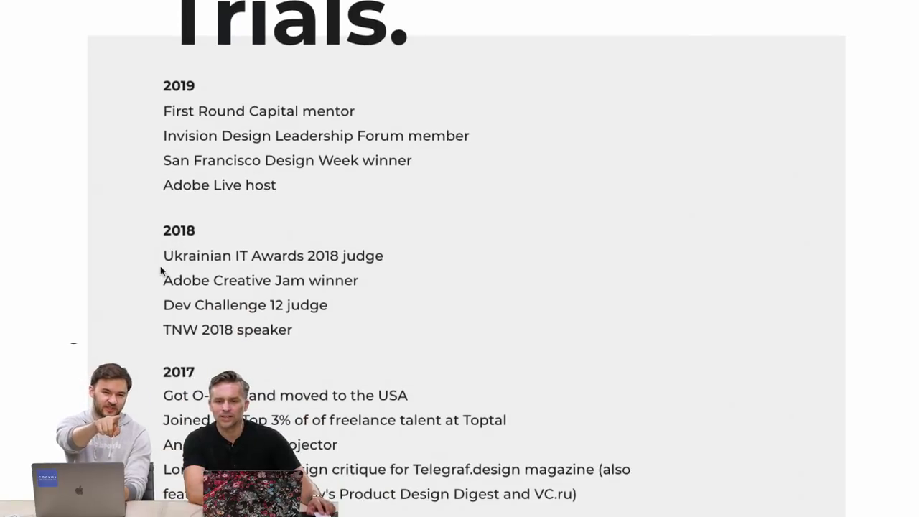
{"action": "left_click_drag", "start_coordinate": [166, 283], "coordinate": [363, 283]}
{"action": "scroll", "coordinate": [333, 351], "scroll_direction": "up", "scroll_amount": 1}
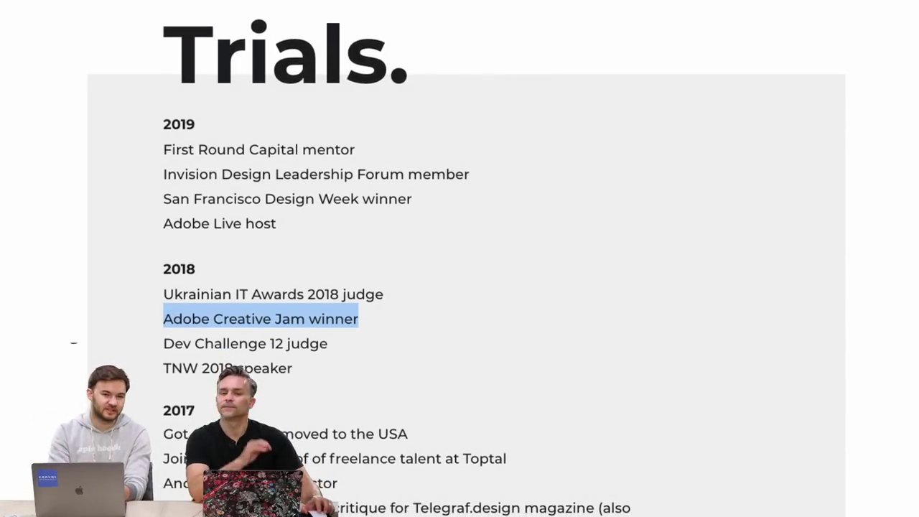
{"action": "scroll", "coordinate": [467, 287], "scroll_direction": "down", "scroll_amount": 1}
{"action": "scroll", "coordinate": [467, 259], "scroll_direction": "up", "scroll_amount": 1}
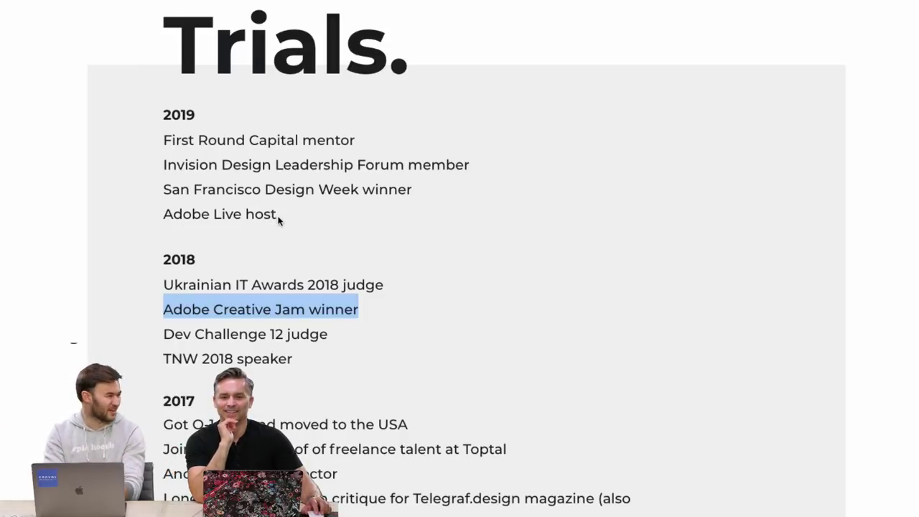
{"action": "left_click_drag", "start_coordinate": [278, 218], "coordinate": [181, 216]}
{"action": "left_click", "coordinate": [181, 216]}
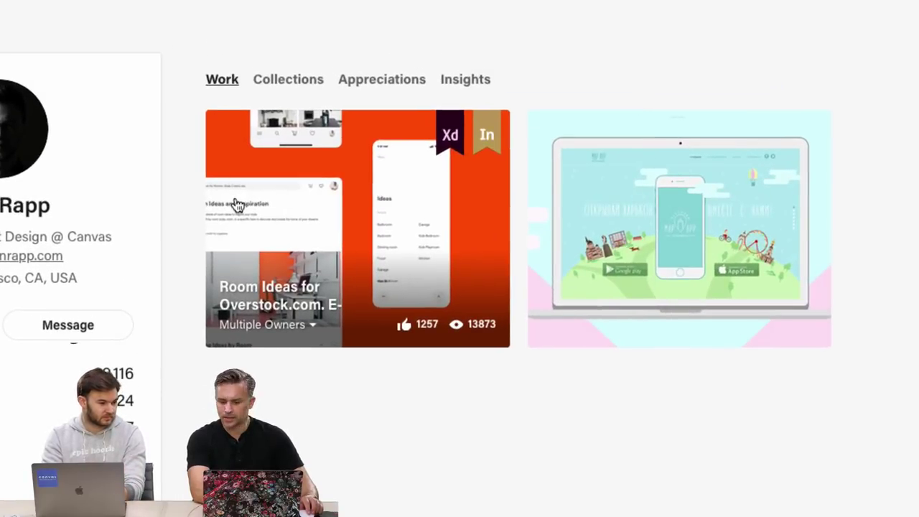
Open the Room Ideas for Overstock.com project, scroll past Browse Ideas by Room, then return to the Adobe Live page
{"action": "left_click", "coordinate": [237, 203]}
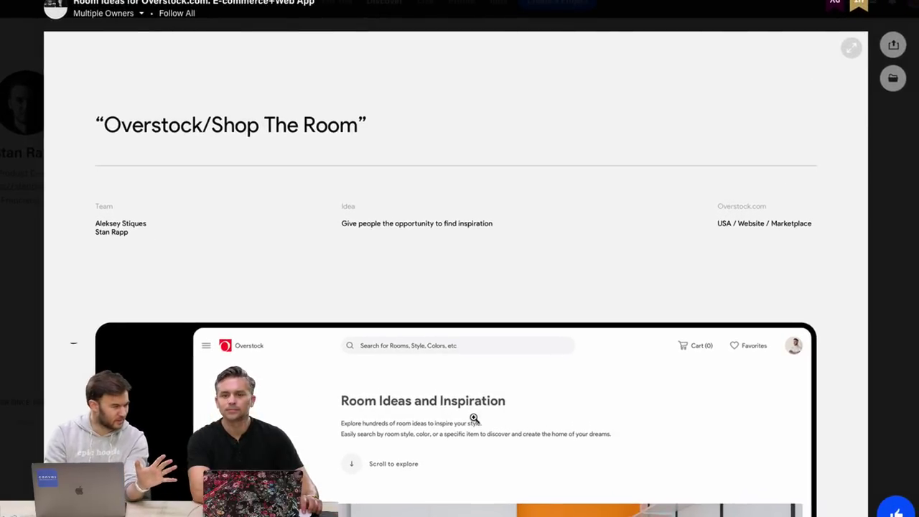
{"action": "scroll", "coordinate": [474, 418], "scroll_direction": "down", "scroll_amount": 1}
{"action": "scroll", "coordinate": [297, 433], "scroll_direction": "down", "scroll_amount": 1}
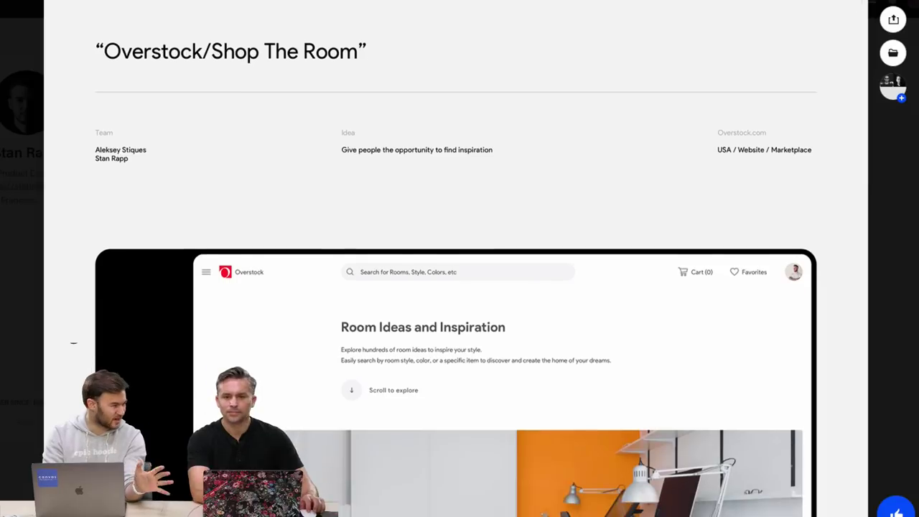
{"action": "scroll", "coordinate": [460, 287], "scroll_direction": "down", "scroll_amount": 3}
{"action": "scroll", "coordinate": [460, 288], "scroll_direction": "down", "scroll_amount": 1}
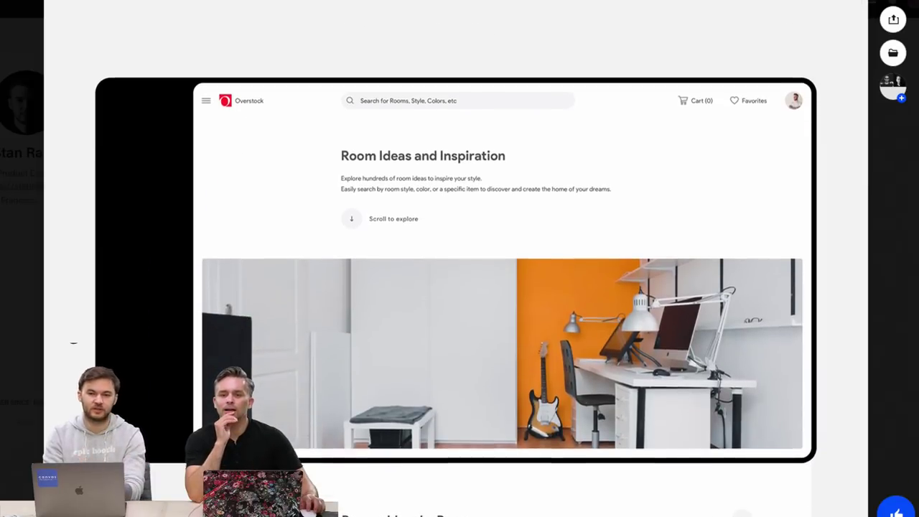
{"action": "scroll", "coordinate": [459, 287], "scroll_direction": "down", "scroll_amount": 3}
{"action": "scroll", "coordinate": [459, 287], "scroll_direction": "down", "scroll_amount": 4}
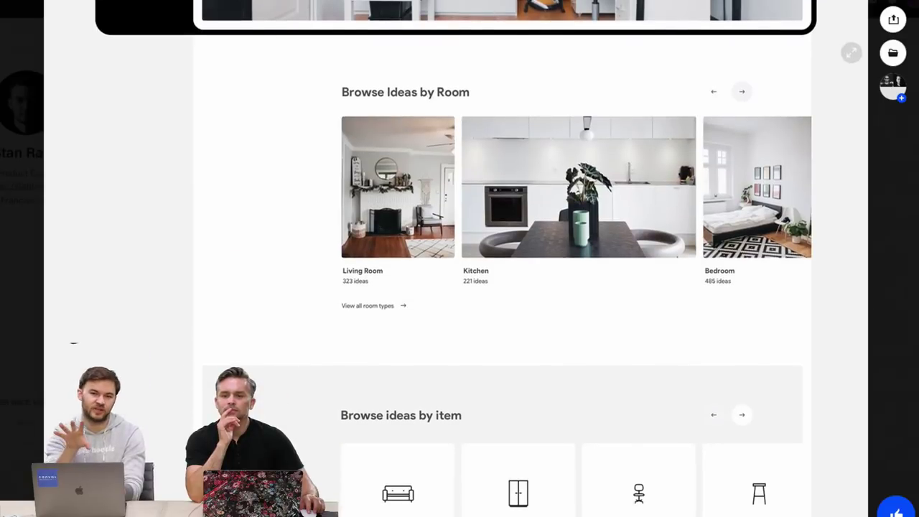
{"action": "scroll", "coordinate": [460, 287], "scroll_direction": "down", "scroll_amount": 3}
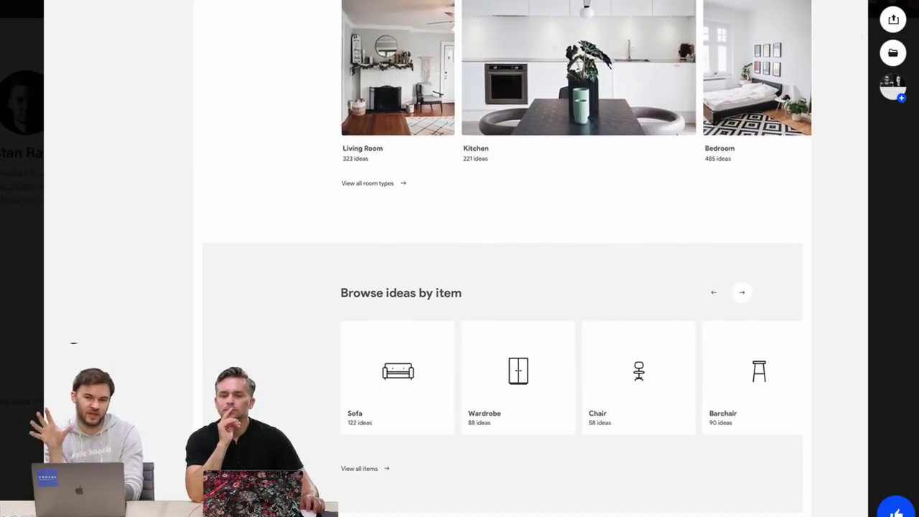
{"action": "scroll", "coordinate": [459, 287], "scroll_direction": "down", "scroll_amount": 3}
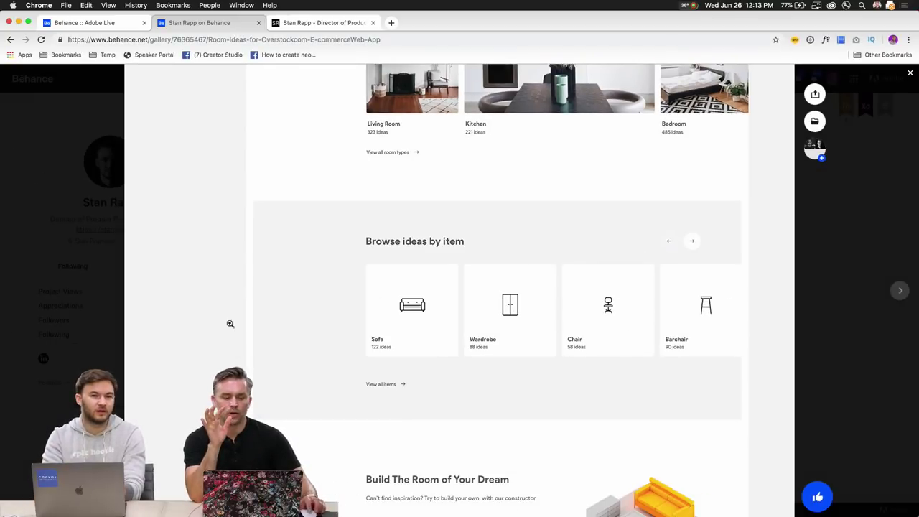
{"action": "left_click", "coordinate": [94, 23]}
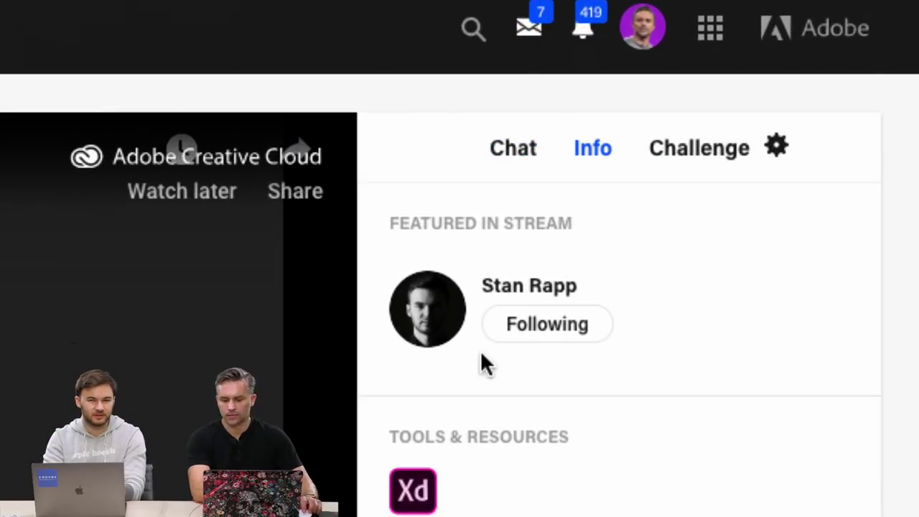
Show the Adobe Live Daily Creative Challenge and highlight 'your music creation app' in step 1
{"action": "left_click", "coordinate": [643, 27]}
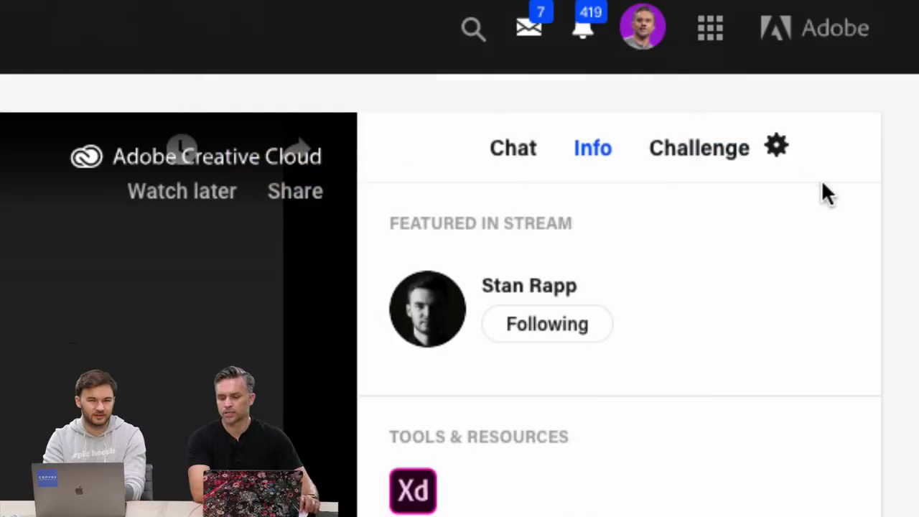
{"action": "left_click", "coordinate": [721, 164]}
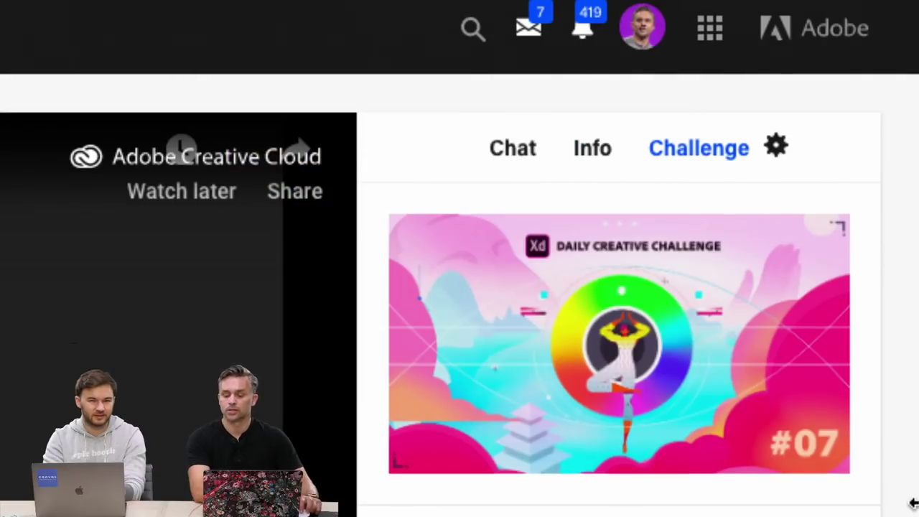
{"action": "scroll", "coordinate": [913, 514], "scroll_direction": "down", "scroll_amount": 5}
{"action": "scroll", "coordinate": [913, 514], "scroll_direction": "down", "scroll_amount": 1}
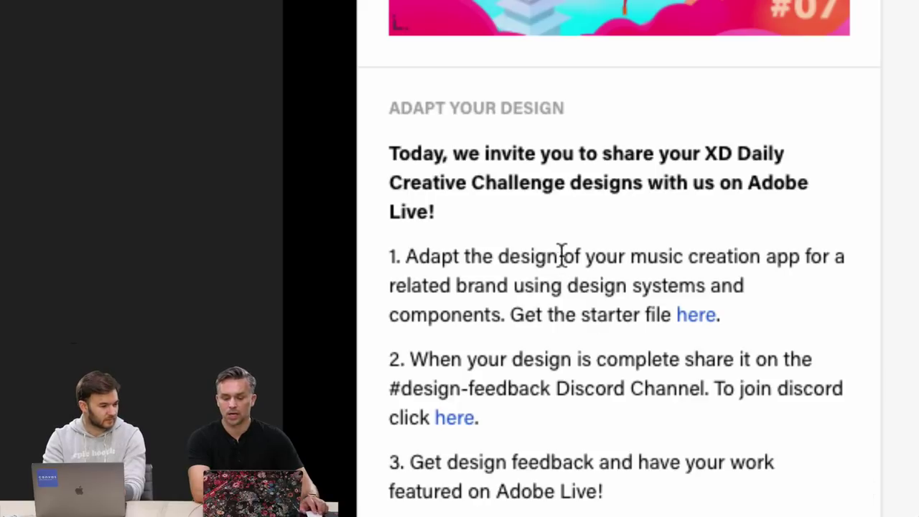
{"action": "left_click_drag", "start_coordinate": [587, 255], "coordinate": [795, 248]}
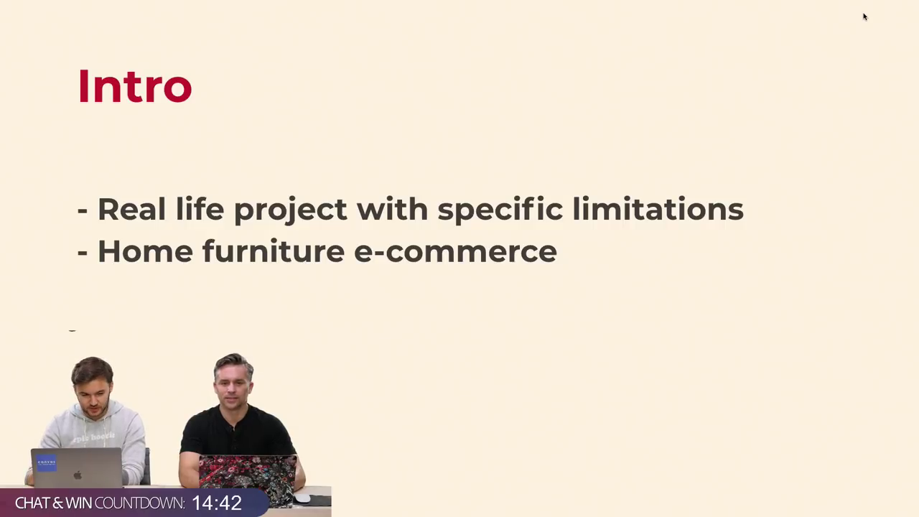
Advance from the Intro slide to the Problem slide
{"action": "key", "text": "Right"}
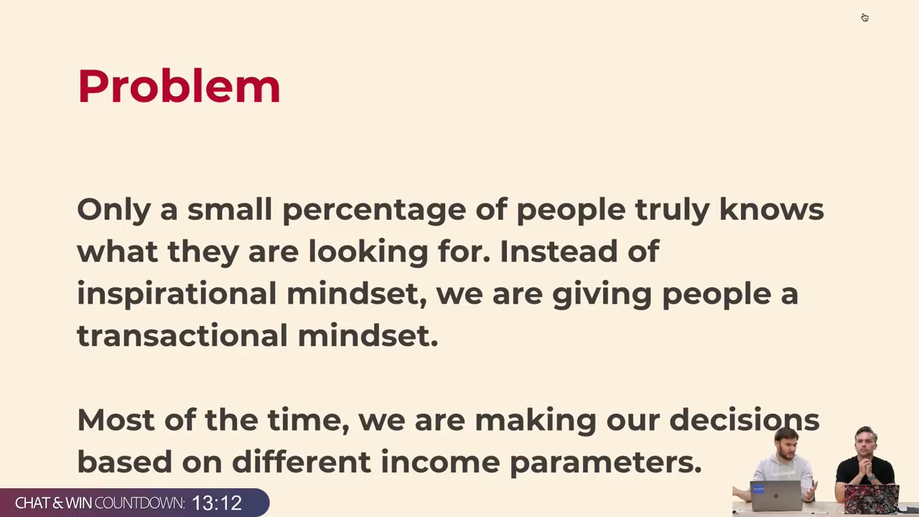
Advance to the slide listing six sofas, including Chelsea Sofa at $2,149
{"action": "key", "text": "Right"}
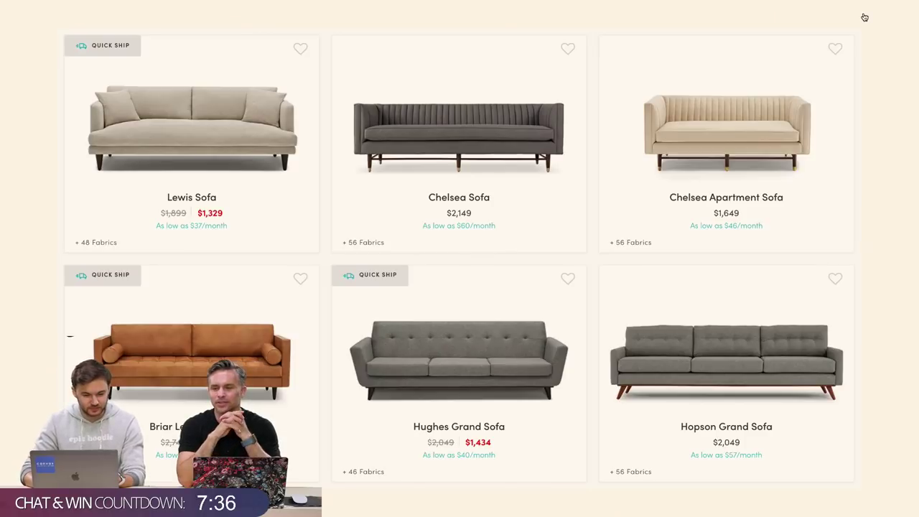
Advance to the Limitations slide with screen-width ranges 320-569 through 1780+
{"action": "key", "text": "Right"}
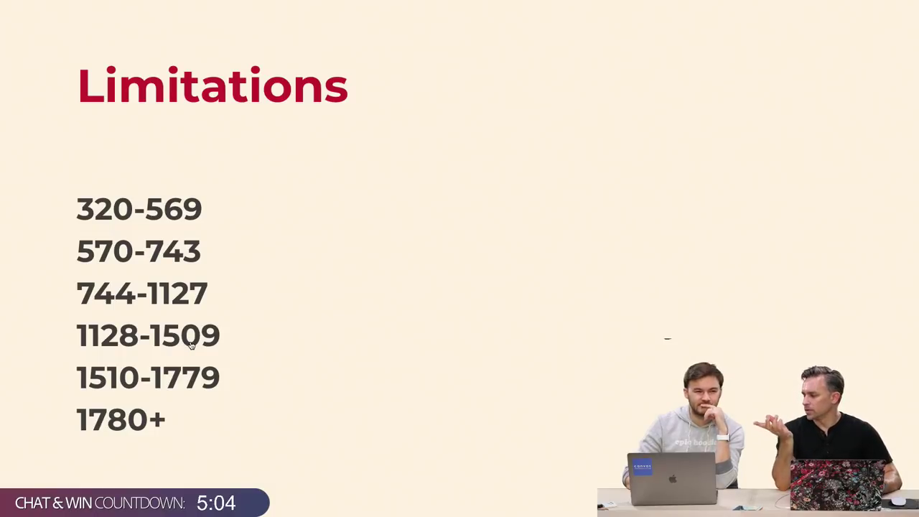
Show the Ideas slide, then exit full screen and close the preview back to the canvas
{"action": "key", "text": "Right"}
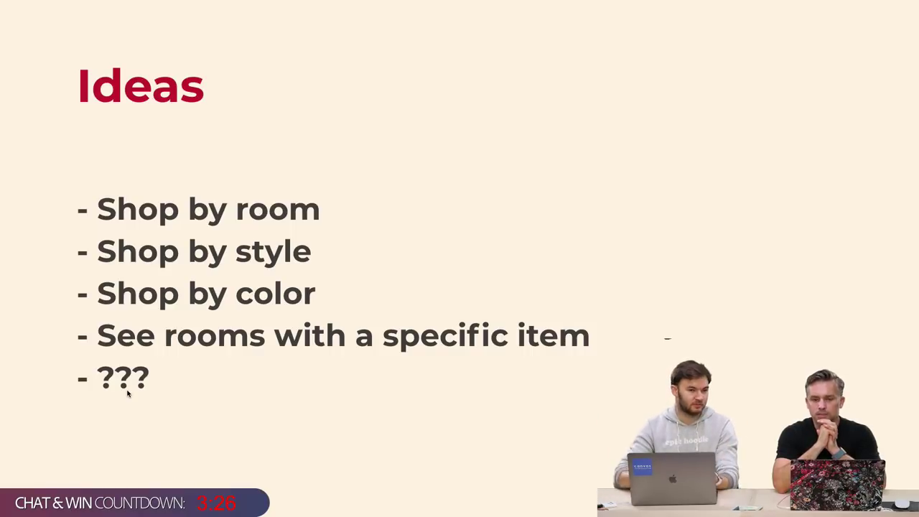
{"action": "key", "text": "Escape"}
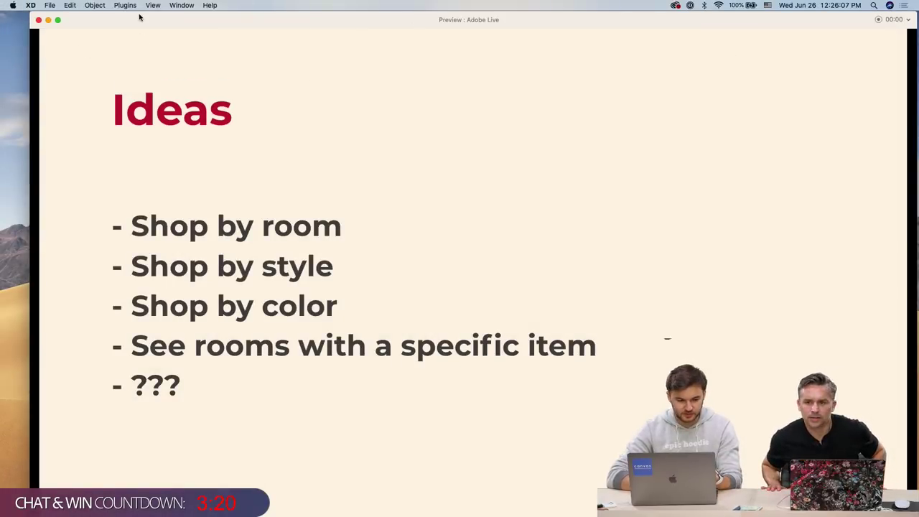
{"action": "left_click", "coordinate": [38, 21]}
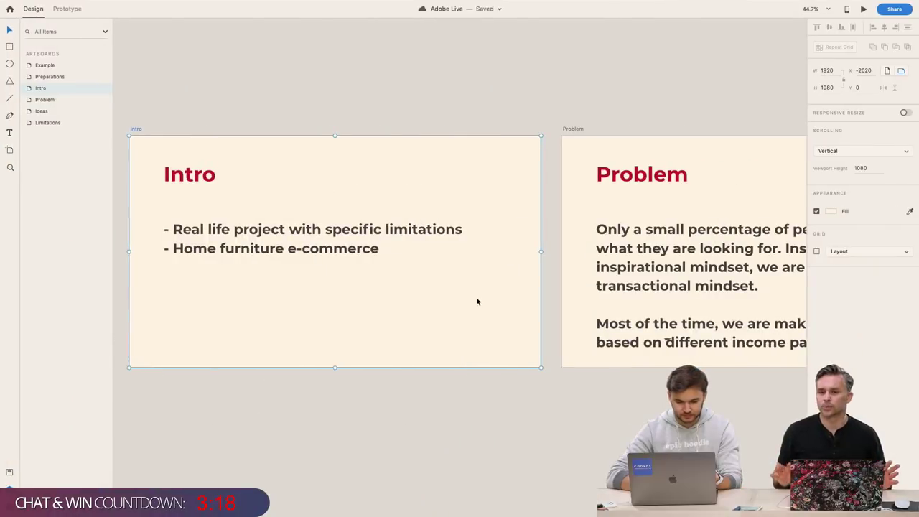
{"action": "left_click", "coordinate": [495, 447]}
{"action": "scroll", "coordinate": [496, 449], "scroll_direction": "down", "scroll_amount": 5}
{"action": "scroll", "coordinate": [495, 449], "scroll_direction": "down", "scroll_amount": 5}
Add a 320-wide iPhone 5/SE artboard and stretch it to about twice its height
{"action": "key", "text": "a"}
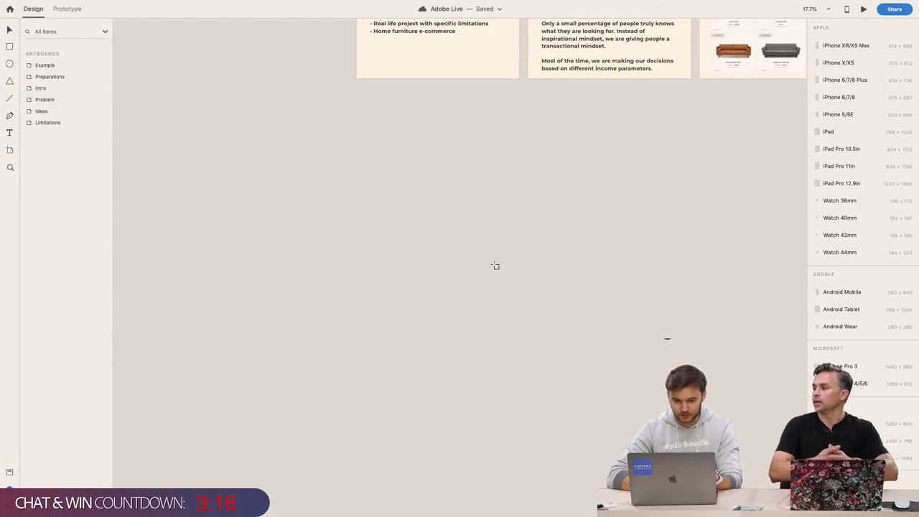
{"action": "left_click", "coordinate": [851, 117]}
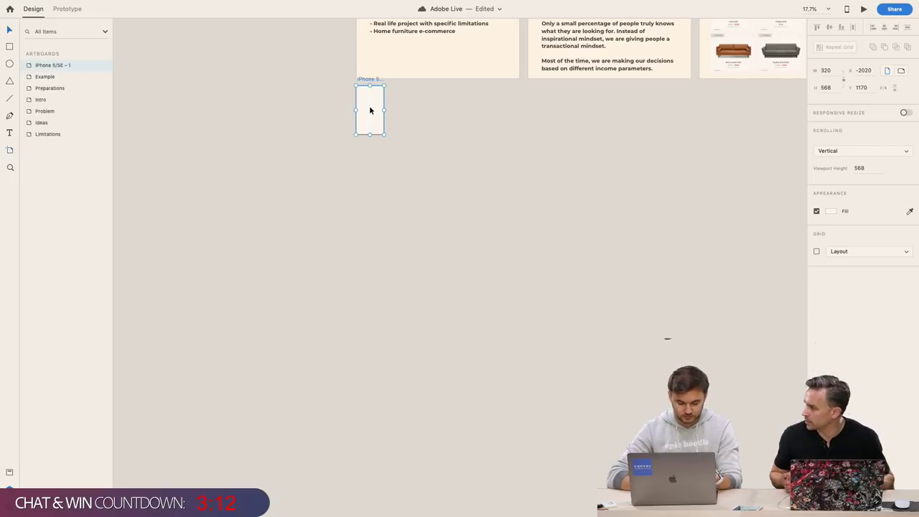
{"action": "key", "text": "v"}
{"action": "scroll", "coordinate": [371, 106], "scroll_direction": "up", "scroll_amount": 5}
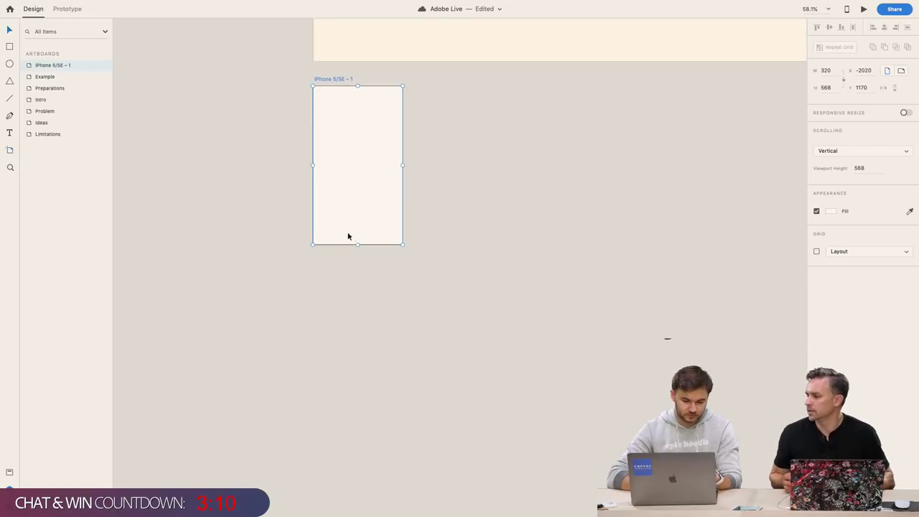
{"action": "left_click_drag", "start_coordinate": [358, 244], "coordinate": [357, 426]}
{"action": "left_click", "coordinate": [412, 200]}
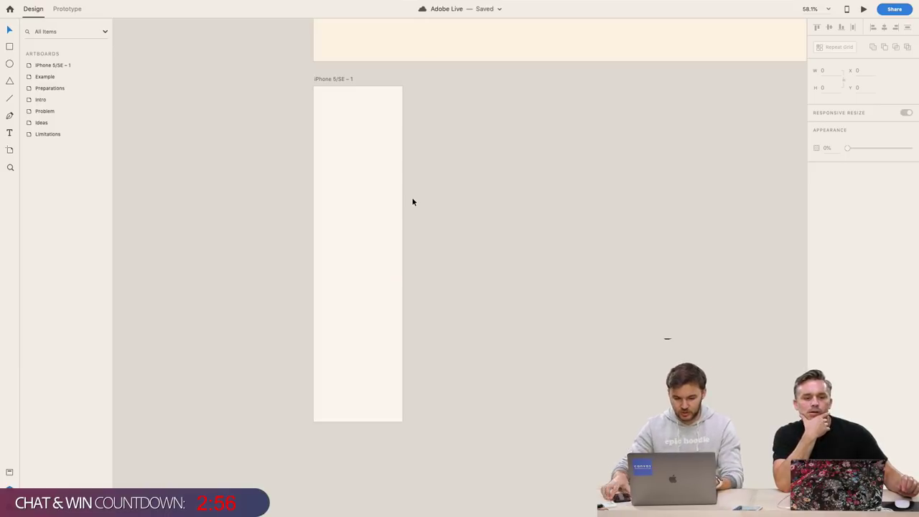
Scroll past the Ideas and Limitations artboards to the Preparations artboard's iOS status bar
{"action": "scroll", "coordinate": [413, 202], "scroll_direction": "up", "scroll_amount": 5}
{"action": "scroll", "coordinate": [413, 202], "scroll_direction": "down", "scroll_amount": 5}
{"action": "scroll", "coordinate": [413, 202], "scroll_direction": "left", "scroll_amount": 5}
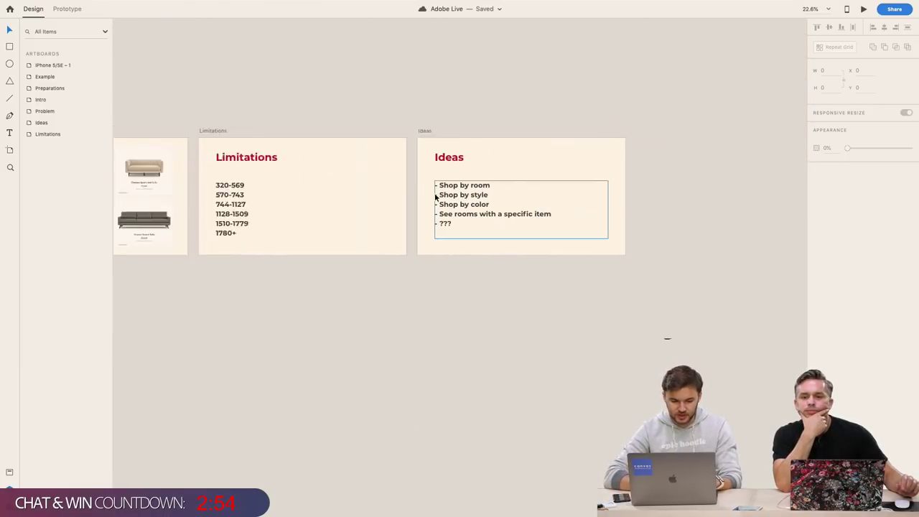
{"action": "scroll", "coordinate": [381, 195], "scroll_direction": "up", "scroll_amount": 5}
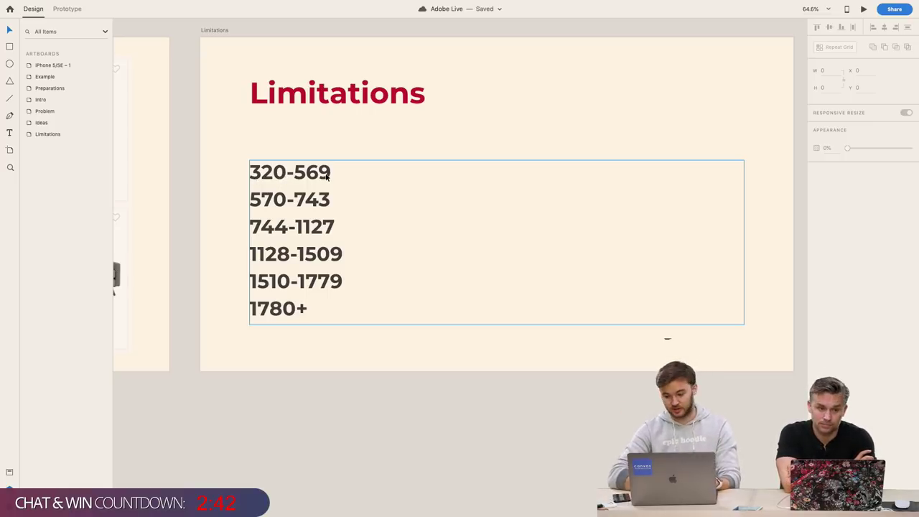
{"action": "scroll", "coordinate": [326, 176], "scroll_direction": "left", "scroll_amount": 3}
{"action": "scroll", "coordinate": [326, 176], "scroll_direction": "down", "scroll_amount": 1}
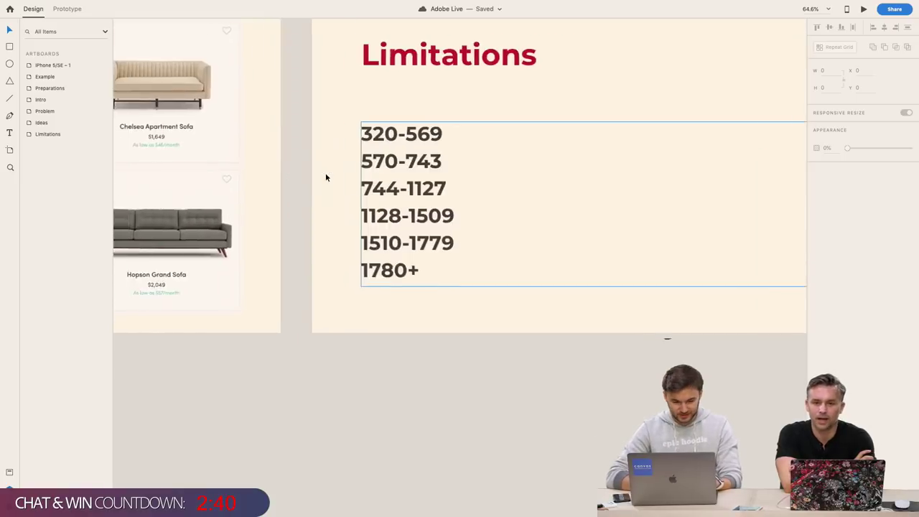
{"action": "scroll", "coordinate": [326, 176], "scroll_direction": "down", "scroll_amount": 3}
{"action": "scroll", "coordinate": [326, 175], "scroll_direction": "down", "scroll_amount": 10}
{"action": "scroll", "coordinate": [326, 176], "scroll_direction": "left", "scroll_amount": 5}
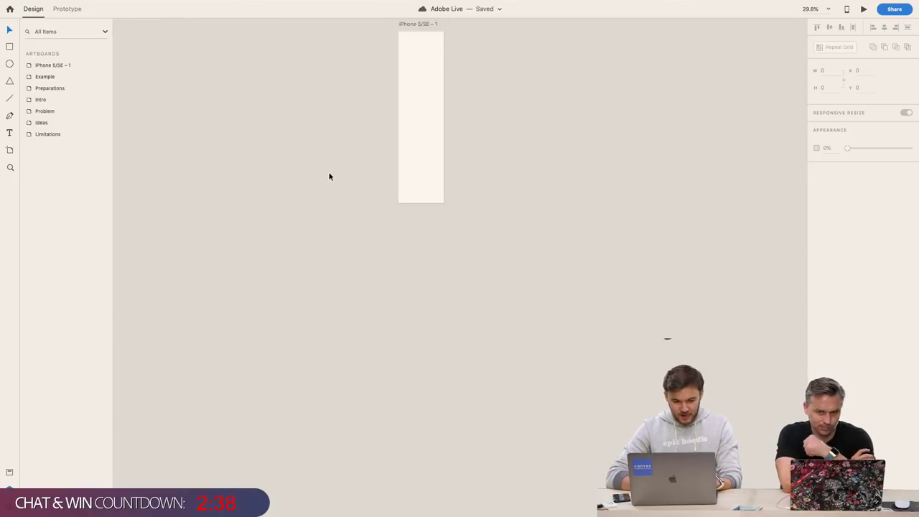
{"action": "scroll", "coordinate": [329, 177], "scroll_direction": "up", "scroll_amount": 5}
{"action": "scroll", "coordinate": [423, 183], "scroll_direction": "up", "scroll_amount": 6}
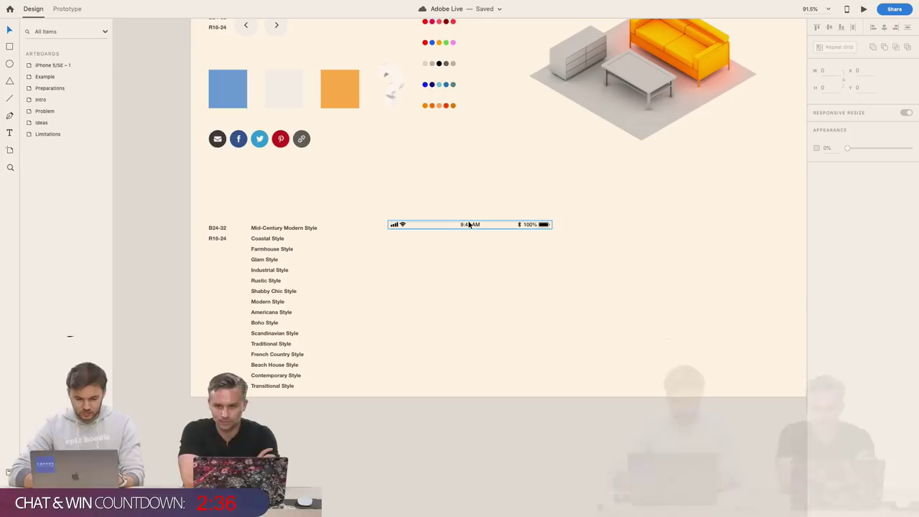
Copy the Preparations status bar and paste it into the iPhone 5/SE – 1 artboard
{"action": "left_click", "coordinate": [469, 224]}
{"action": "scroll", "coordinate": [478, 329], "scroll_direction": "down", "scroll_amount": 5}
{"action": "scroll", "coordinate": [478, 328], "scroll_direction": "down", "scroll_amount": 5}
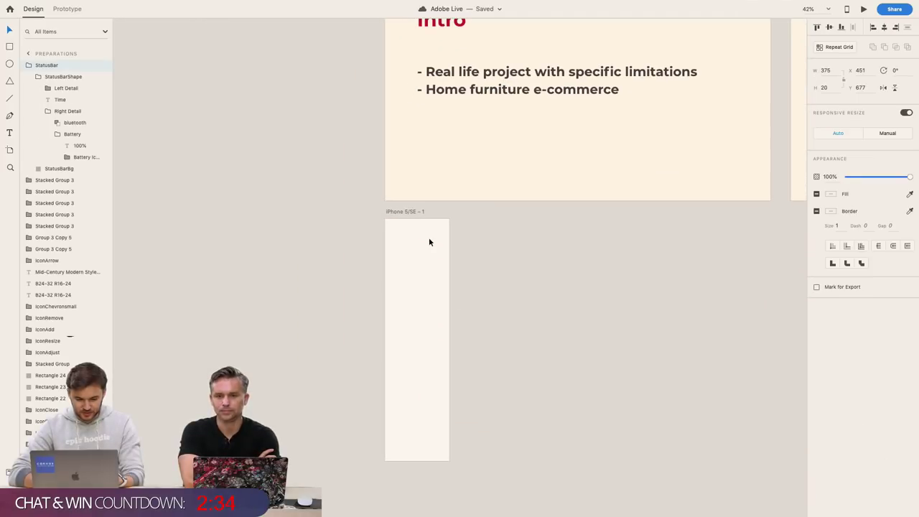
{"action": "scroll", "coordinate": [429, 242], "scroll_direction": "up", "scroll_amount": 5}
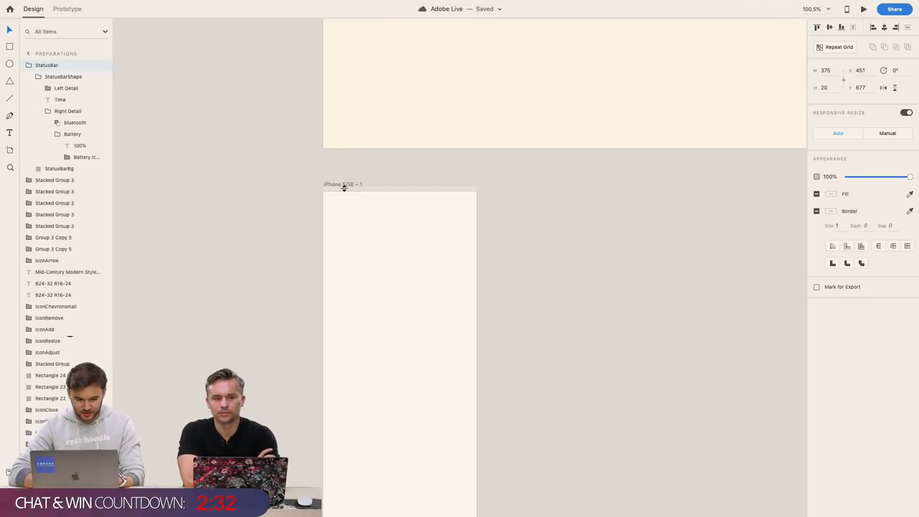
{"action": "left_click", "coordinate": [344, 185]}
{"action": "key", "text": "super+v"}
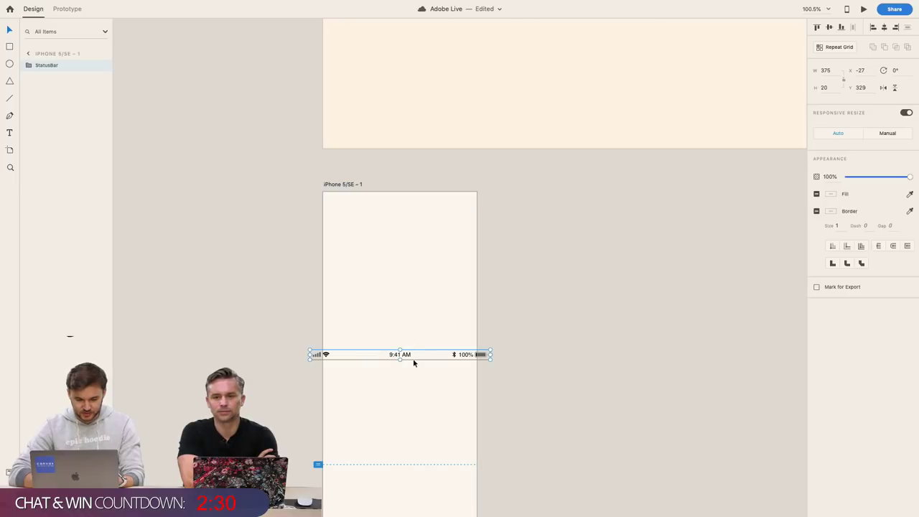
Drag the pasted status bar up to the artboard's top edge
{"action": "left_click_drag", "start_coordinate": [425, 357], "coordinate": [481, 210]}
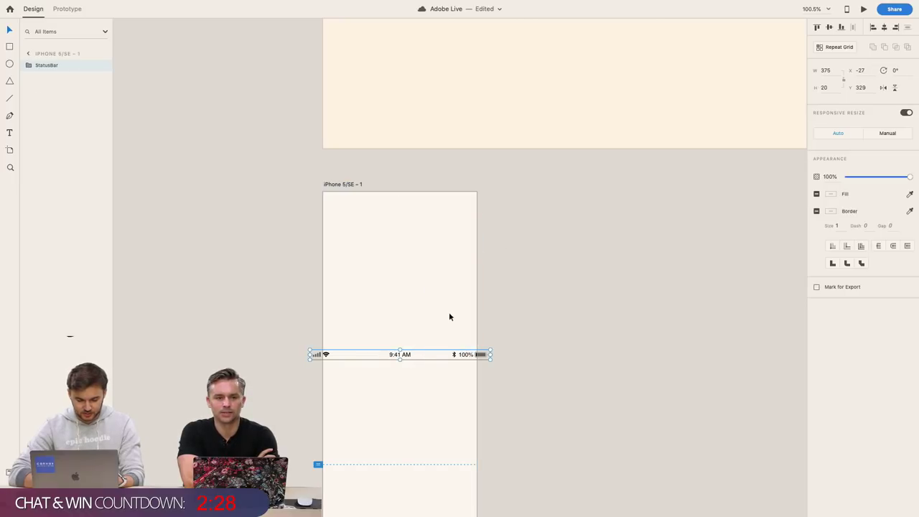
{"action": "left_click", "coordinate": [404, 343]}
{"action": "left_click_drag", "start_coordinate": [406, 354], "coordinate": [419, 195]}
Settle the status bar at the top, try narrowing it to 320, then undo
{"action": "left_click", "coordinate": [462, 254]}
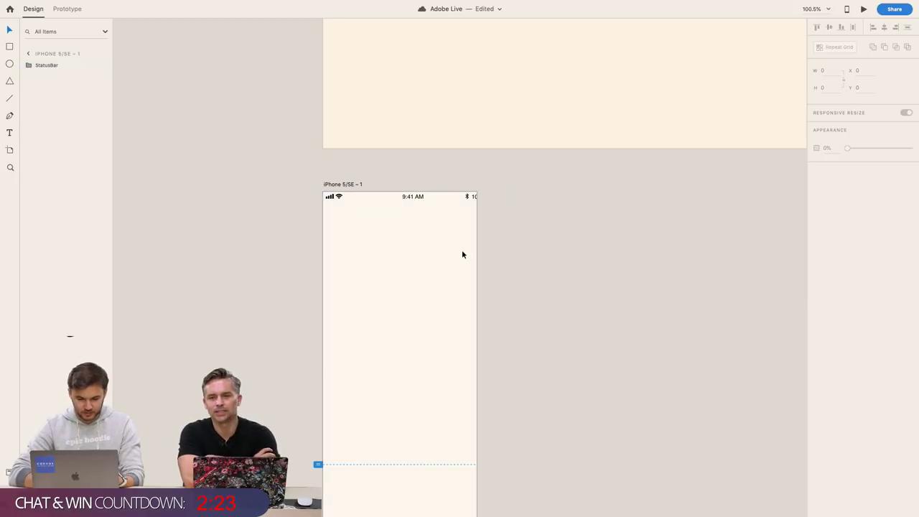
{"action": "left_click", "coordinate": [473, 197]}
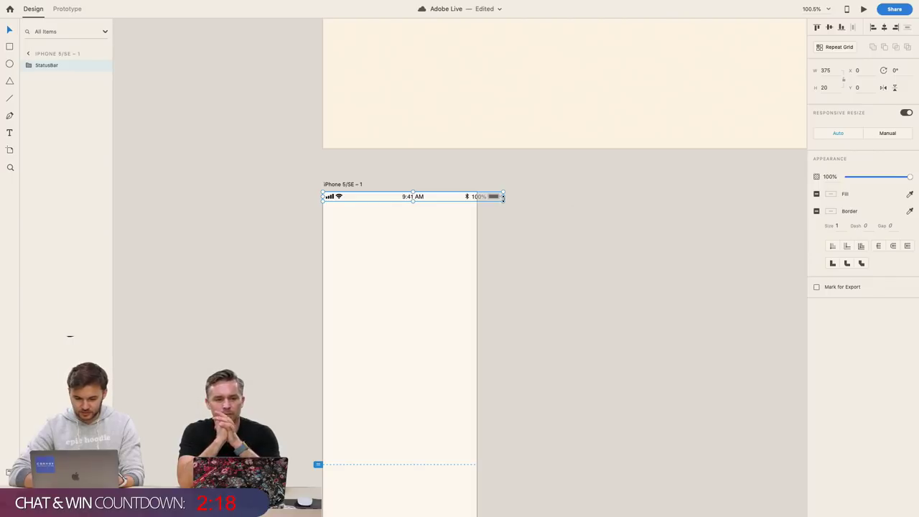
{"action": "left_click_drag", "start_coordinate": [505, 196], "coordinate": [477, 196]}
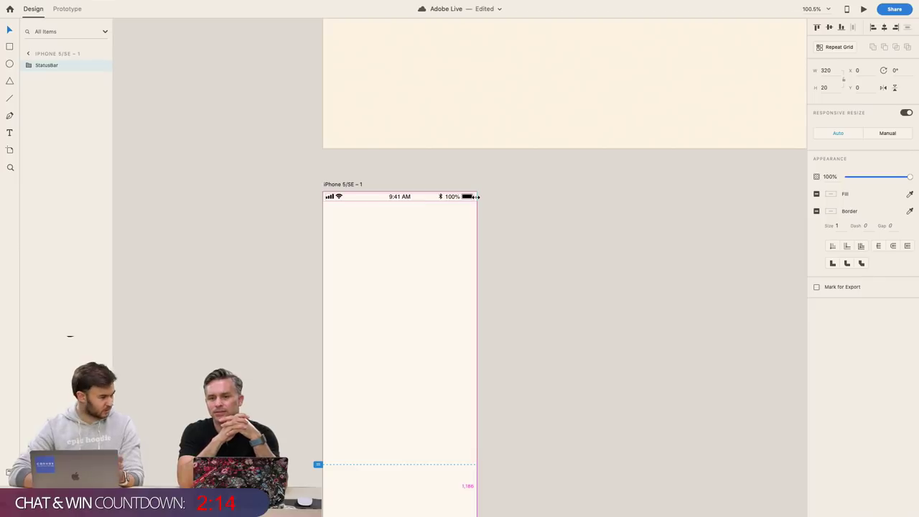
{"action": "left_click", "coordinate": [538, 233]}
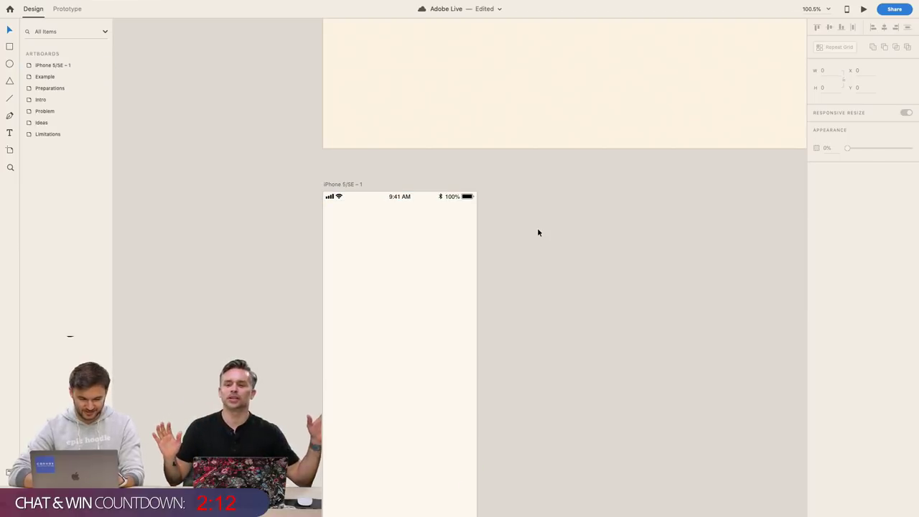
{"action": "key", "text": "ctrl+z"}
{"action": "left_click", "coordinate": [525, 252]}
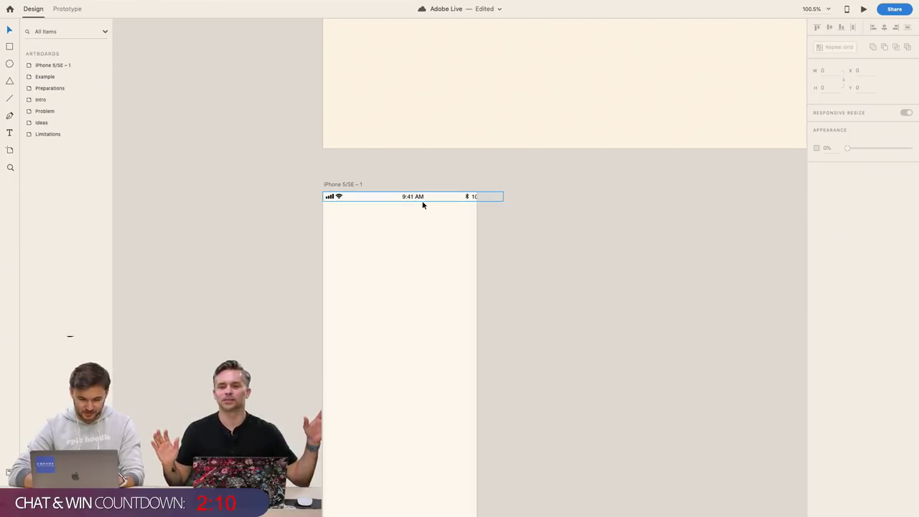
Inspect the StatusBar group's layers and retry narrowing it to artboard width, undoing again
{"action": "left_click", "coordinate": [422, 204]}
{"action": "left_click", "coordinate": [29, 65]}
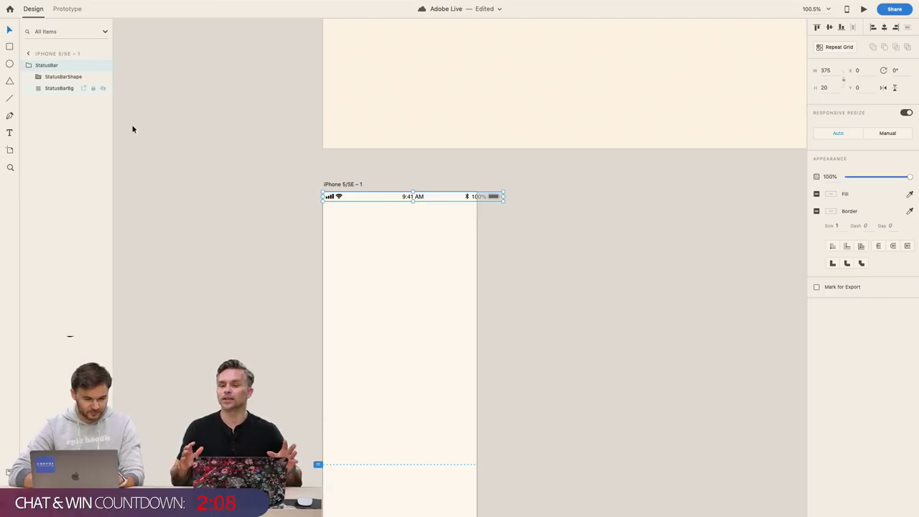
{"action": "left_click", "coordinate": [356, 251]}
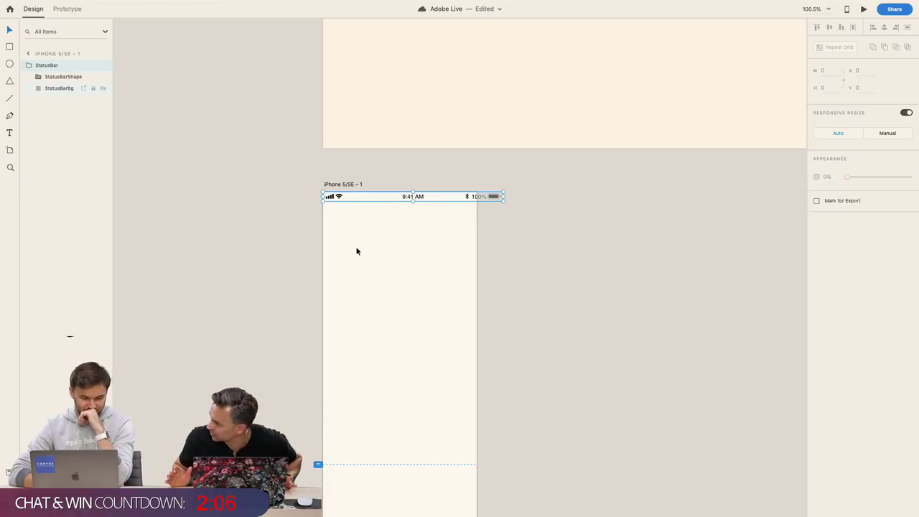
{"action": "left_click", "coordinate": [387, 219]}
{"action": "left_click", "coordinate": [397, 202]}
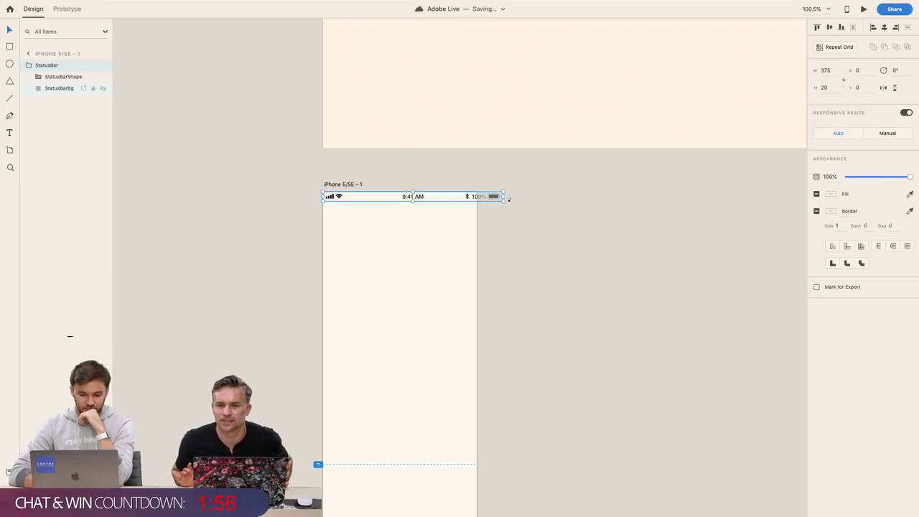
{"action": "left_click_drag", "start_coordinate": [501, 196], "coordinate": [477, 196]}
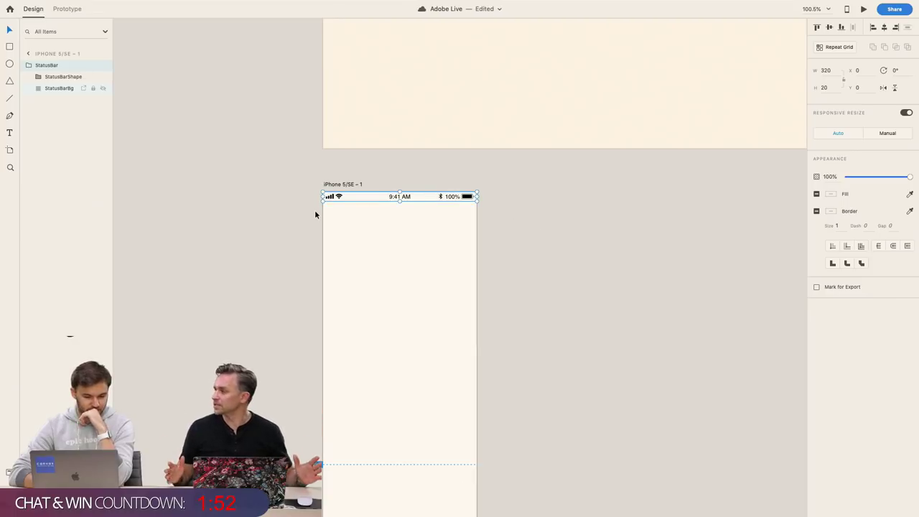
{"action": "left_click", "coordinate": [378, 221]}
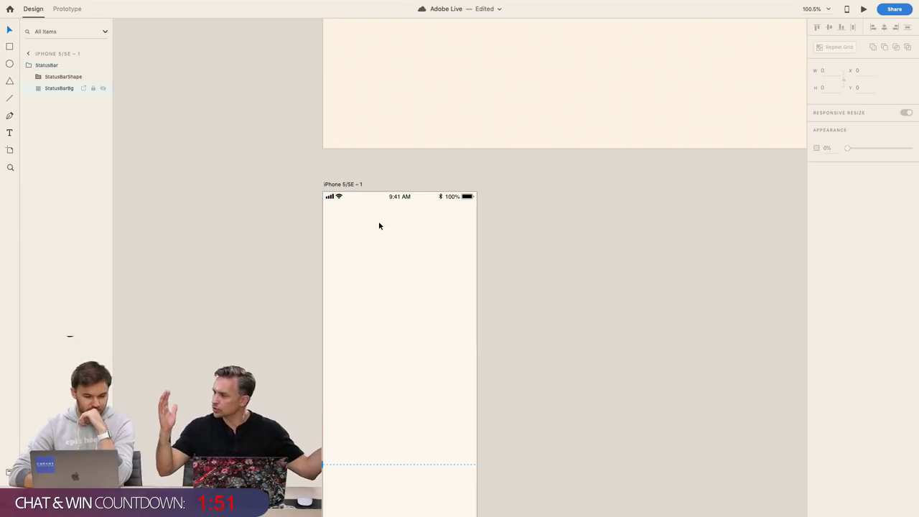
{"action": "left_click", "coordinate": [430, 197]}
{"action": "key", "text": "ctrl+z"}
Shrink the StatusBar group to the artboard's right edge so it is 320 wide
{"action": "left_click", "coordinate": [446, 214]}
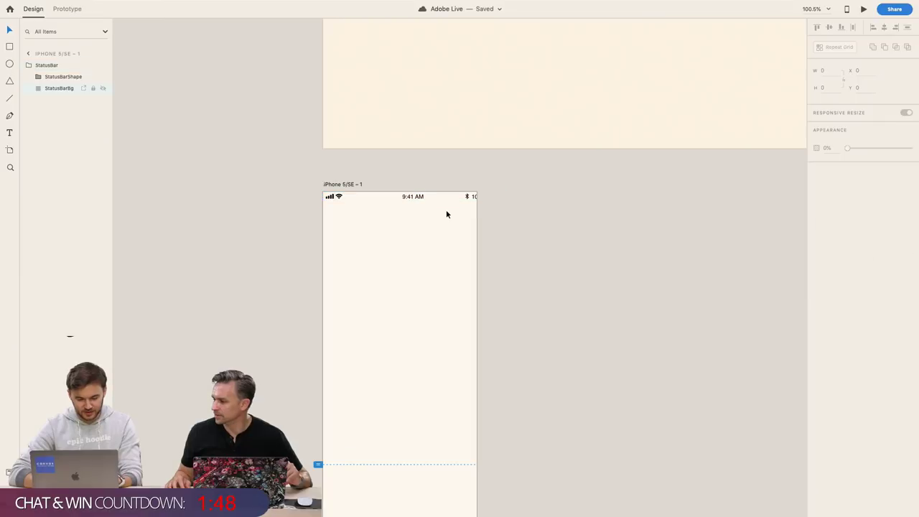
{"action": "key", "text": "ctrl+z"}
{"action": "key", "text": "ctrl+z"}
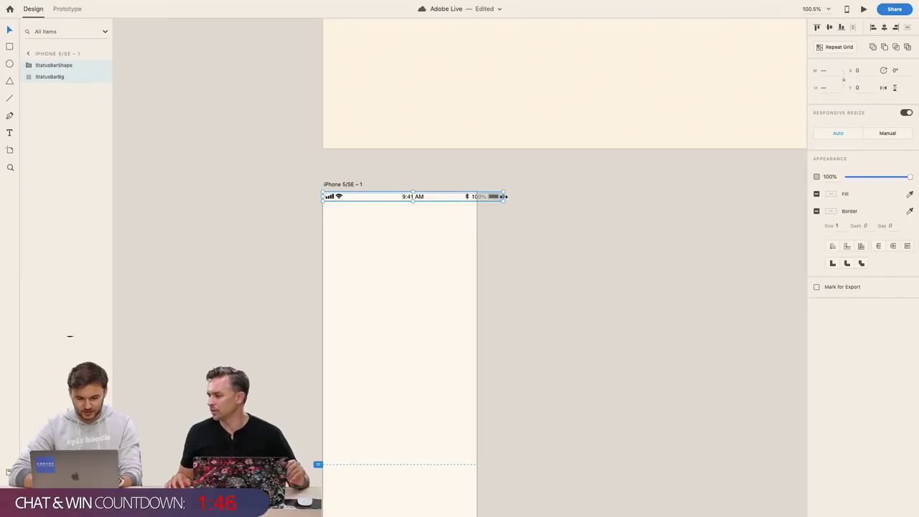
{"action": "left_click_drag", "start_coordinate": [503, 196], "coordinate": [477, 196]}
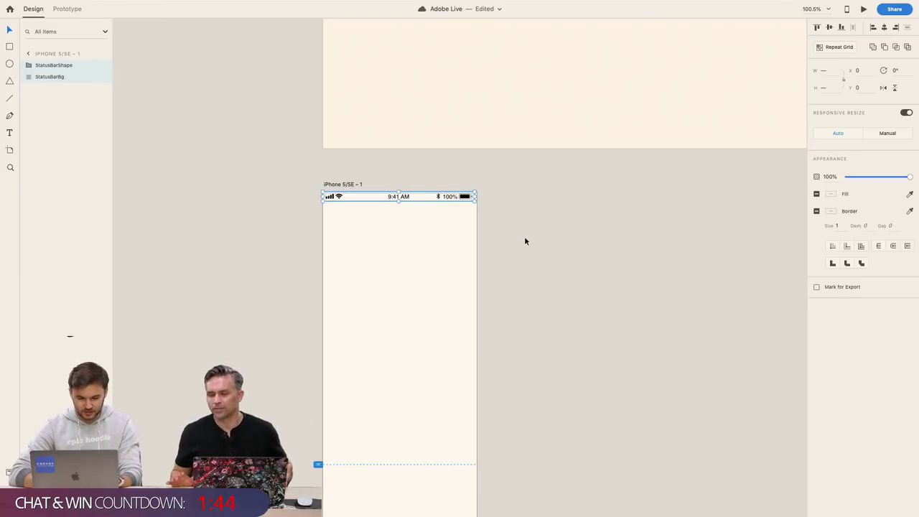
{"action": "key", "text": "ctrl+z"}
{"action": "key", "text": "ctrl+z"}
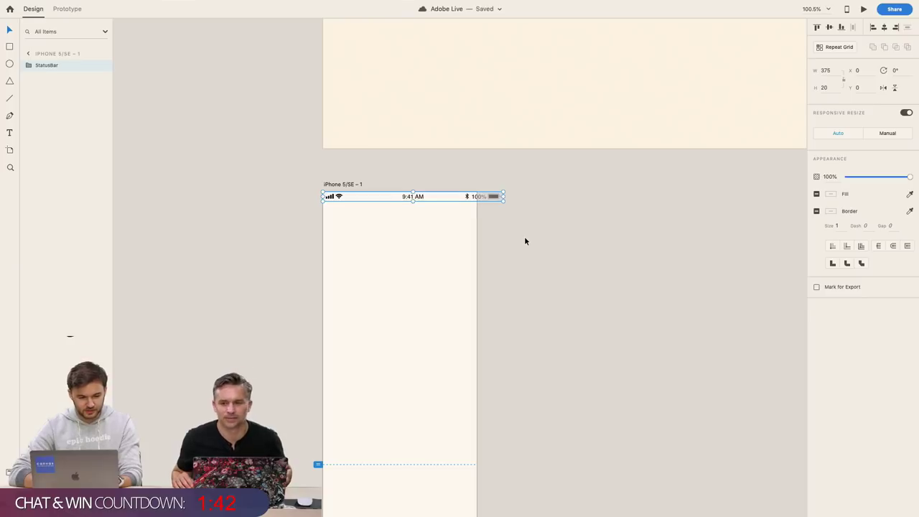
{"action": "left_click", "coordinate": [471, 207]}
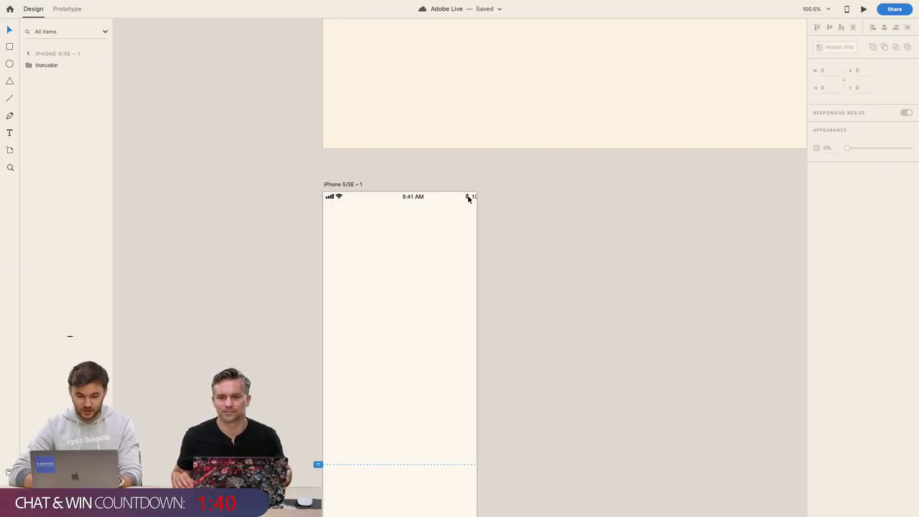
{"action": "left_click", "coordinate": [475, 199]}
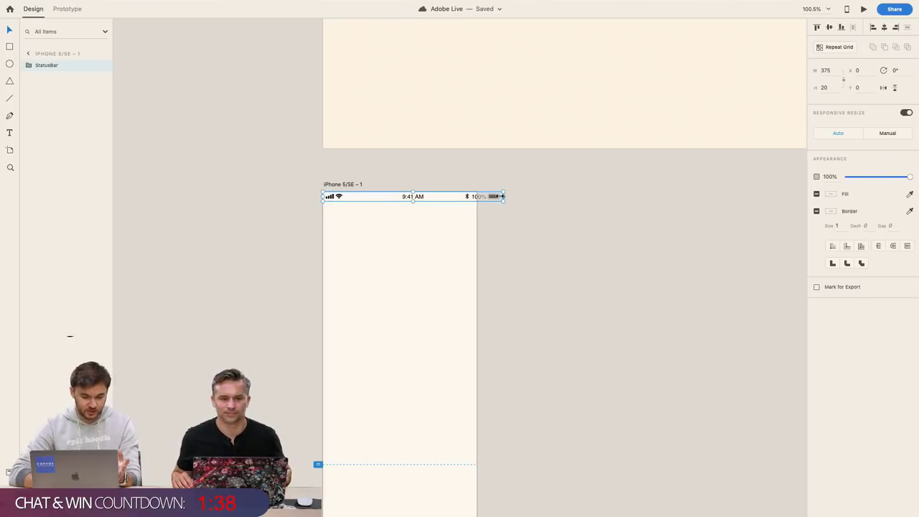
{"action": "left_click_drag", "start_coordinate": [504, 196], "coordinate": [477, 196]}
{"action": "left_click", "coordinate": [550, 234]}
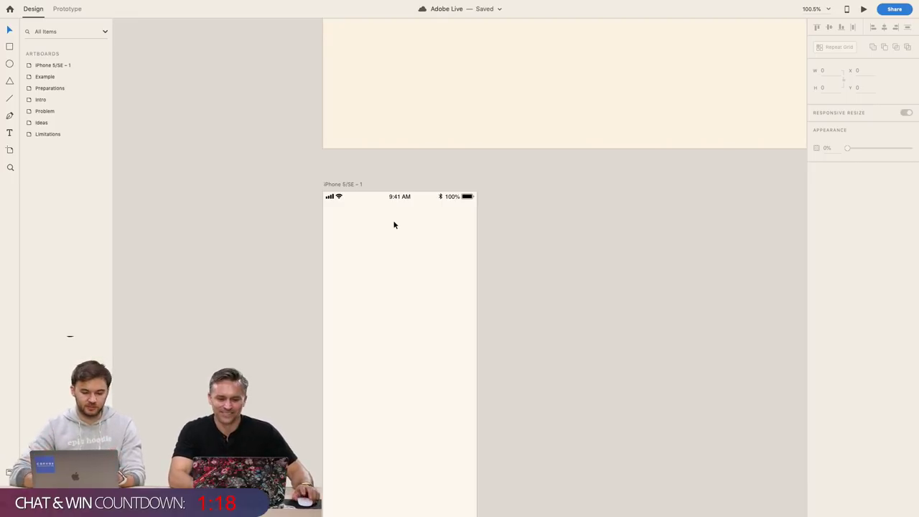
{"action": "scroll", "coordinate": [344, 229], "scroll_direction": "up", "scroll_amount": 5}
Draw a 320-wide bordered rectangle directly under the status bar, nudged to Y 20
{"action": "scroll", "coordinate": [344, 229], "scroll_direction": "up", "scroll_amount": 5}
{"action": "key", "text": "r"}
{"action": "mouse_move", "coordinate": [292, 168]}
{"action": "left_mouse_down"}
{"action": "mouse_move", "coordinate": [562, 292]}
{"action": "mouse_move", "coordinate": [682, 244]}
{"action": "mouse_move", "coordinate": [675, 208]}
{"action": "left_mouse_up"}
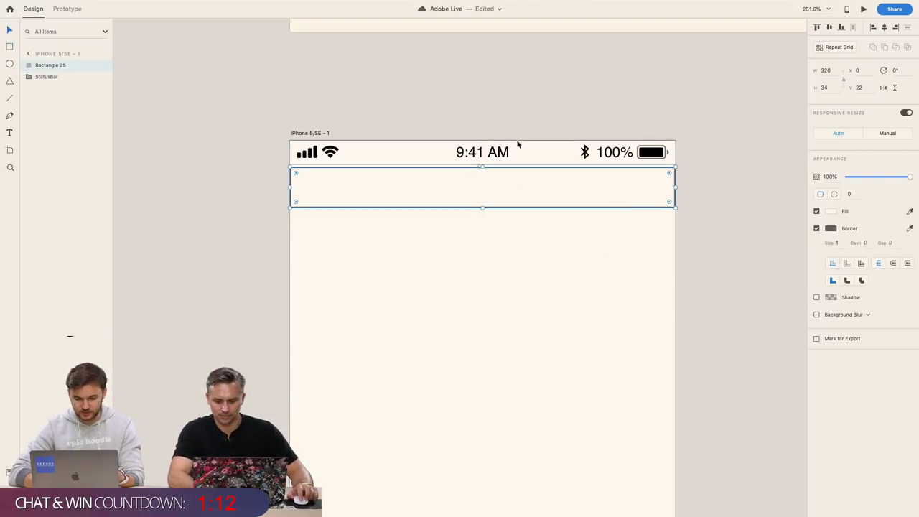
{"action": "scroll", "coordinate": [515, 180], "scroll_direction": "up", "scroll_amount": 5}
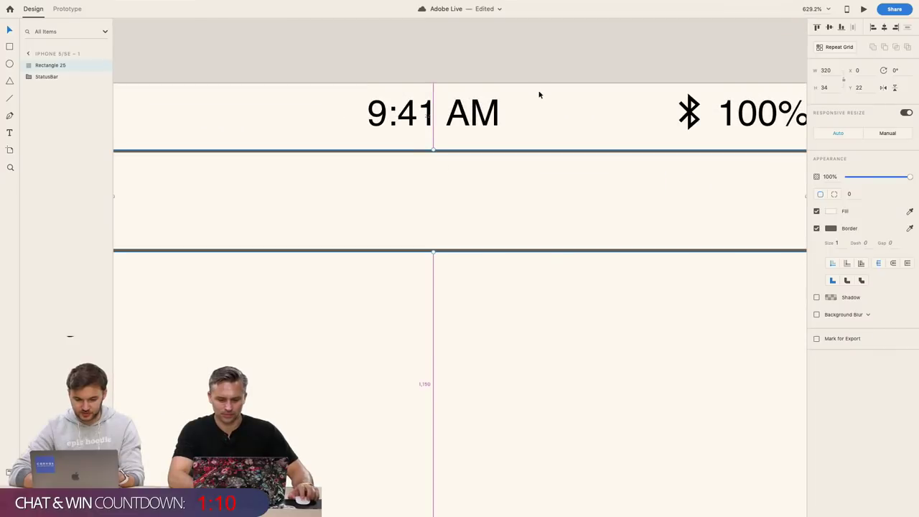
{"action": "left_click_drag", "start_coordinate": [455, 206], "coordinate": [456, 192]}
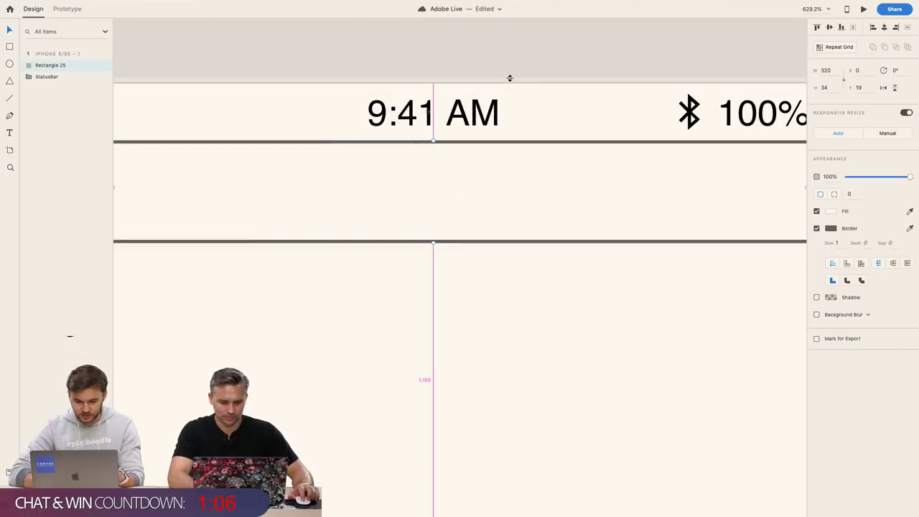
{"action": "scroll", "coordinate": [456, 80], "scroll_direction": "up", "scroll_amount": 5}
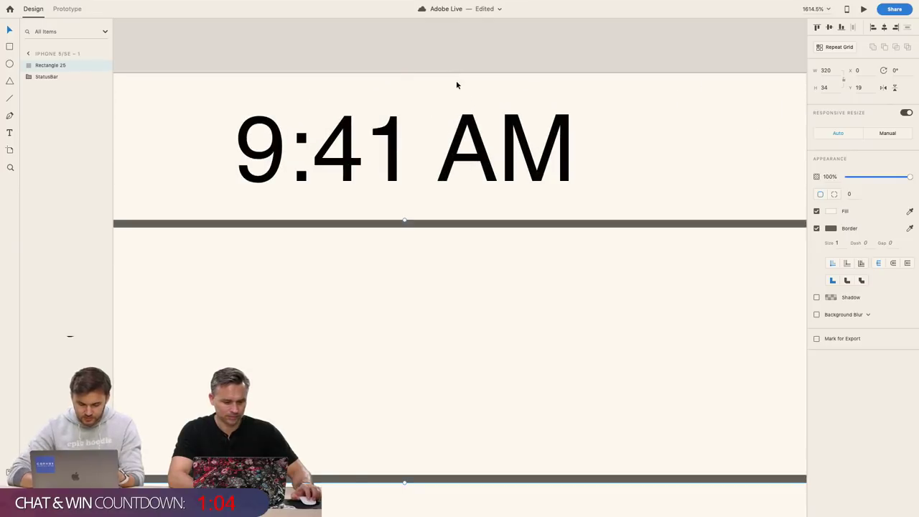
{"action": "key", "text": "Down"}
{"action": "scroll", "coordinate": [448, 333], "scroll_direction": "down", "scroll_amount": 5}
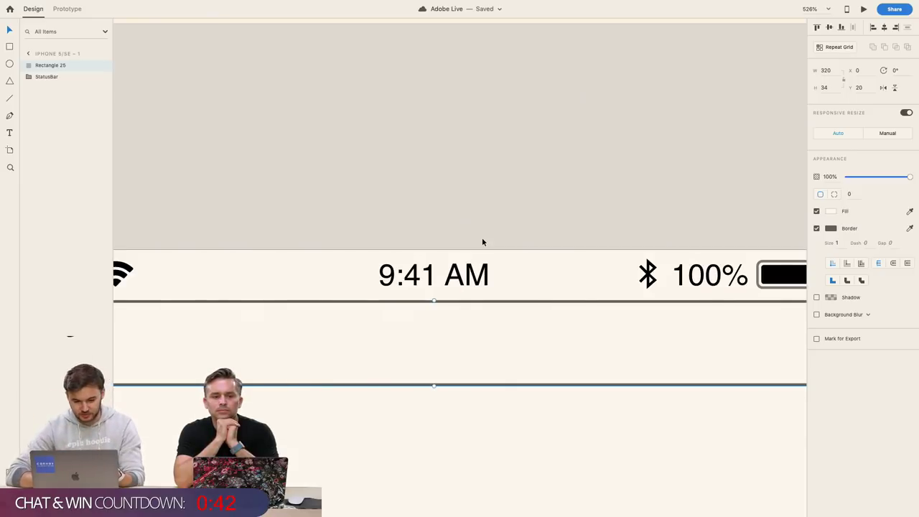
{"action": "key", "text": "super+0"}
{"action": "left_click", "coordinate": [482, 295]}
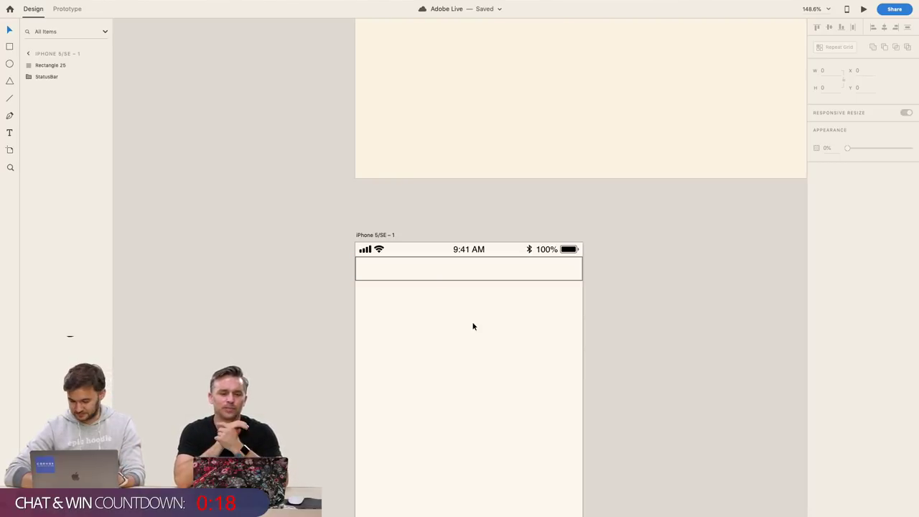
Start a text box and enter font size 24, then discard the empty text layer
{"action": "key", "text": "t"}
{"action": "left_click", "coordinate": [385, 308]}
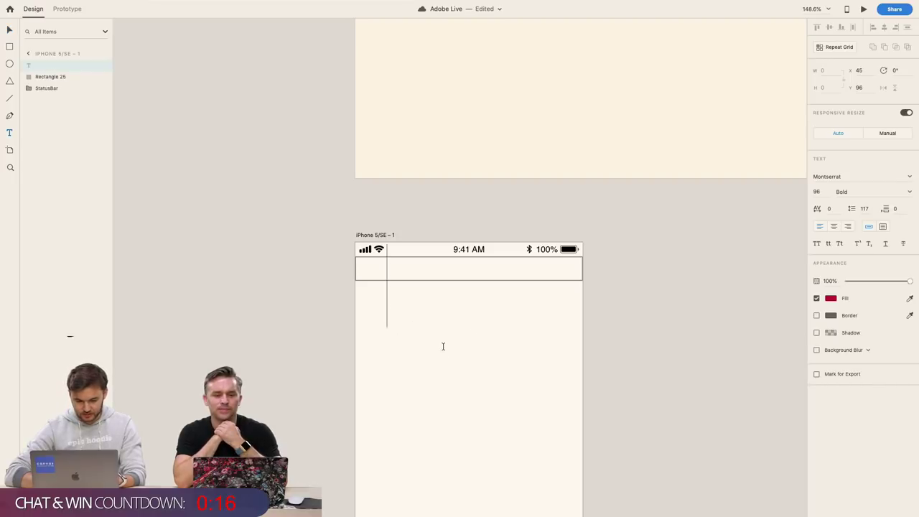
{"action": "left_click", "coordinate": [818, 193]}
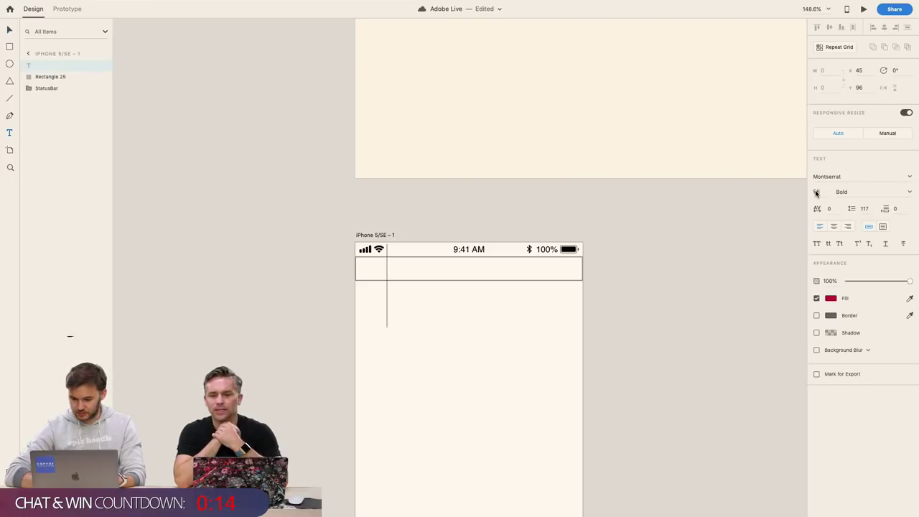
{"action": "type", "text": "24"}
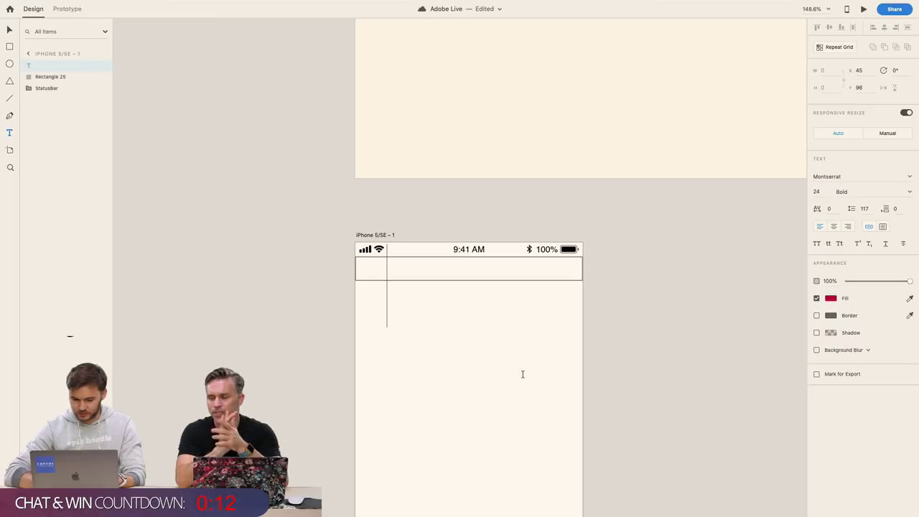
{"action": "key", "text": "Escape"}
Type the 'Room Idea…' heading and drag it below the header rectangle
{"action": "left_click", "coordinate": [423, 310]}
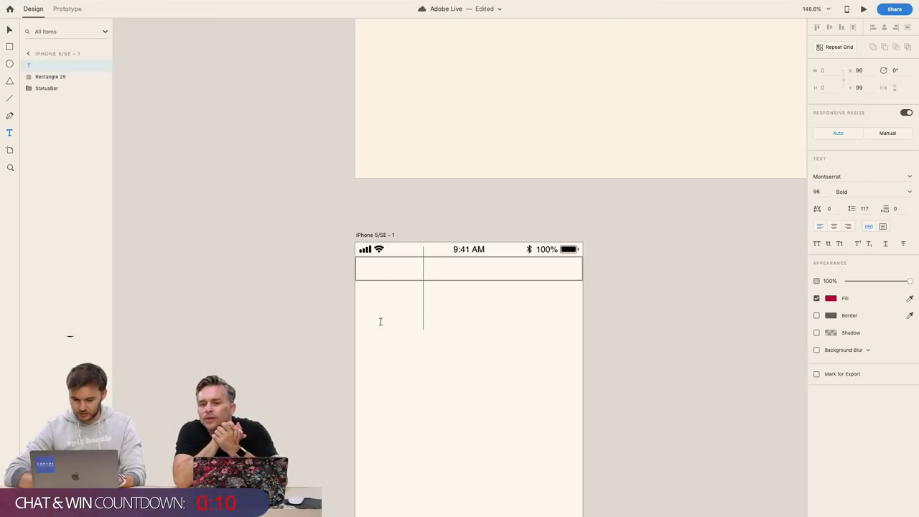
{"action": "type", "text": "Rpo"}
{"action": "key", "text": "BackSpace"}
{"action": "key", "text": "BackSpace"}
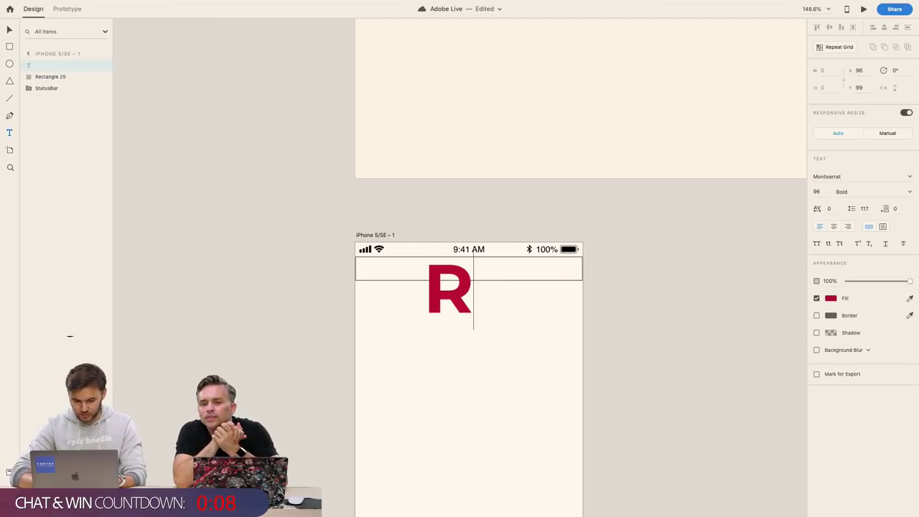
{"action": "type", "text": "oom"}
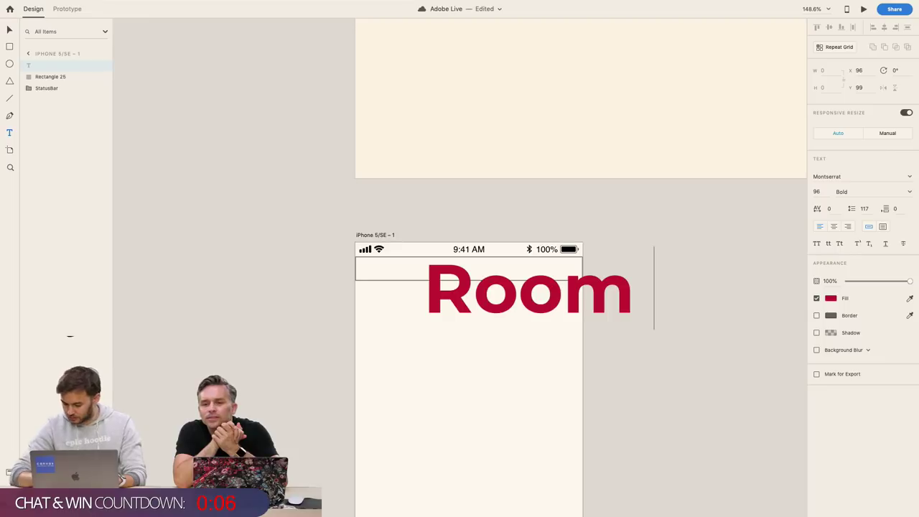
{"action": "type", "text": " Idea"}
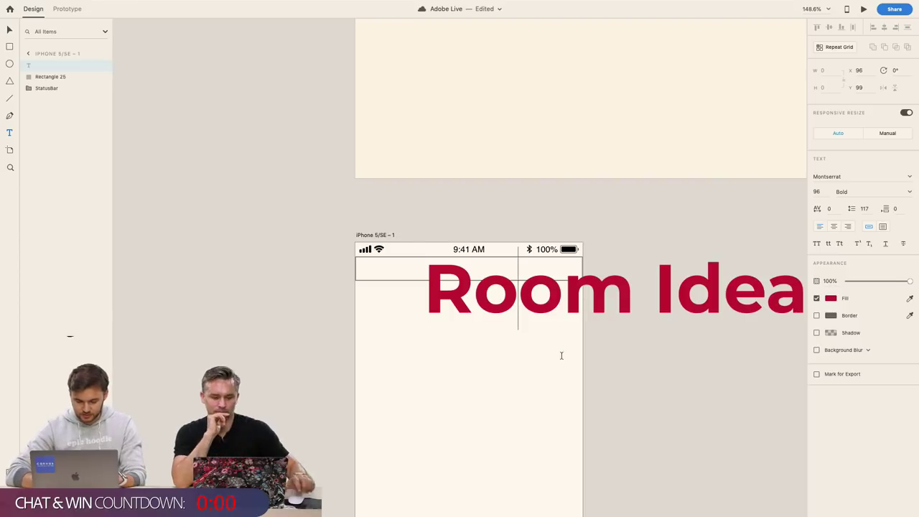
{"action": "key", "text": "Escape"}
{"action": "left_click_drag", "start_coordinate": [601, 296], "coordinate": [579, 349]}
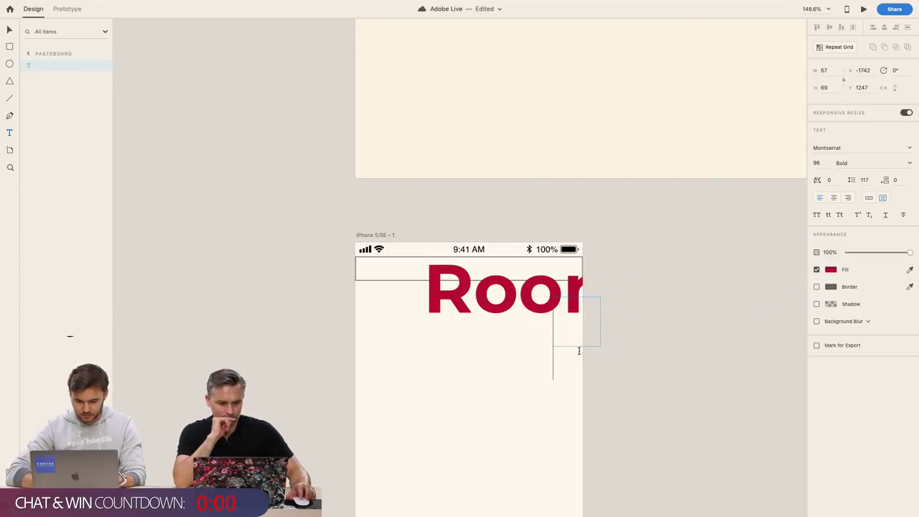
{"action": "key", "text": "Escape"}
{"action": "left_click_drag", "start_coordinate": [536, 328], "coordinate": [474, 349]}
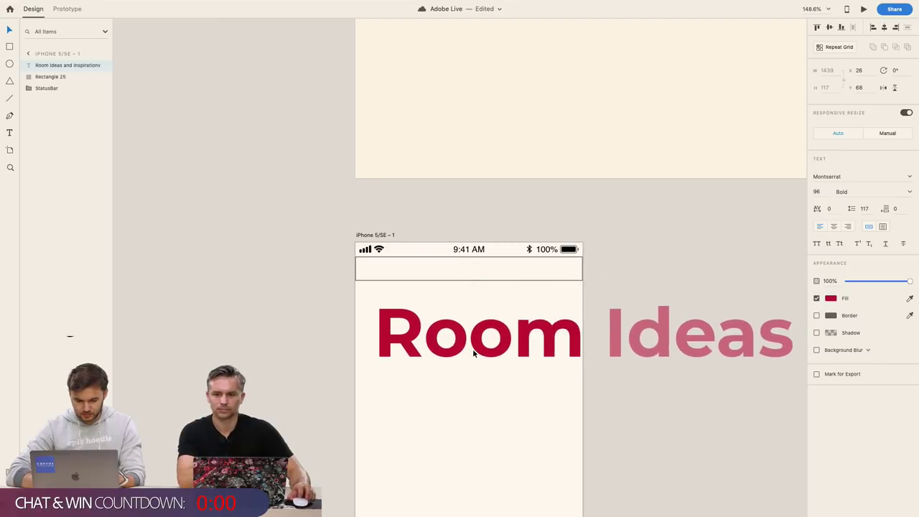
Set the heading's font size to 24
{"action": "left_click", "coordinate": [817, 192]}
{"action": "type", "text": "4"}
{"action": "key", "text": "Return"}
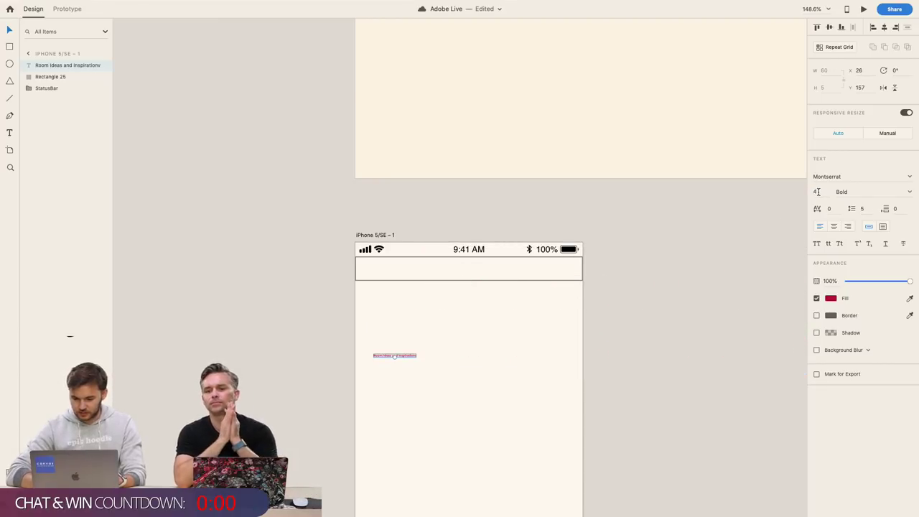
{"action": "type", "text": "24"}
{"action": "key", "text": "Return"}
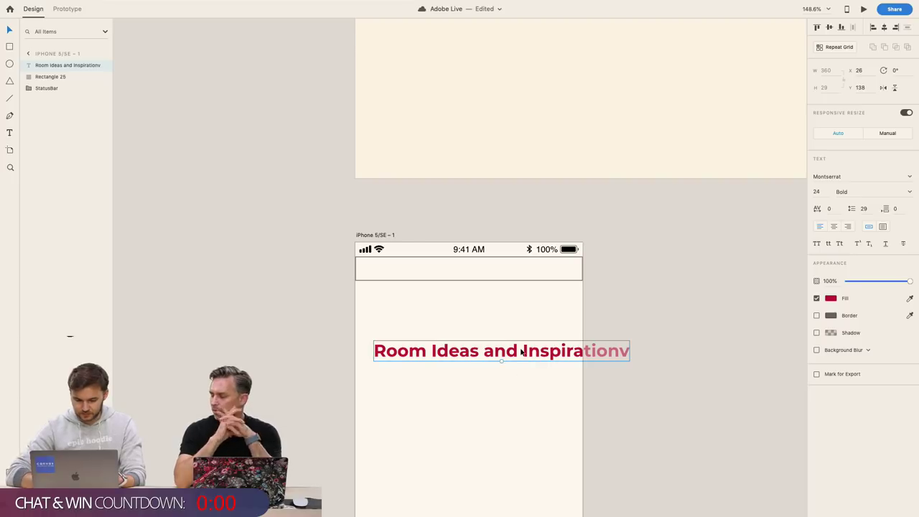
Delete the stray trailing 'v' so the heading reads 'Room Ideas and Inspiration'
{"action": "key", "text": "Return"}
{"action": "key", "text": "Left"}
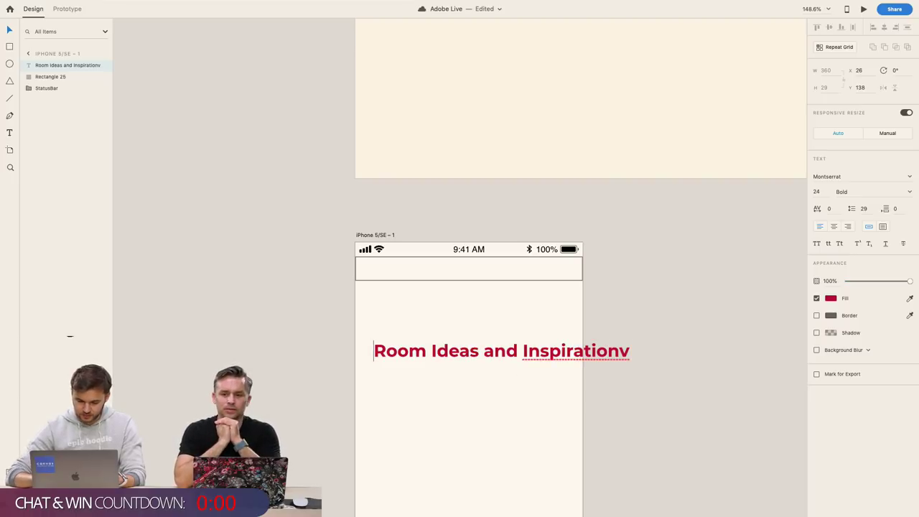
{"action": "key", "text": "Down"}
{"action": "key", "text": "BackSpace"}
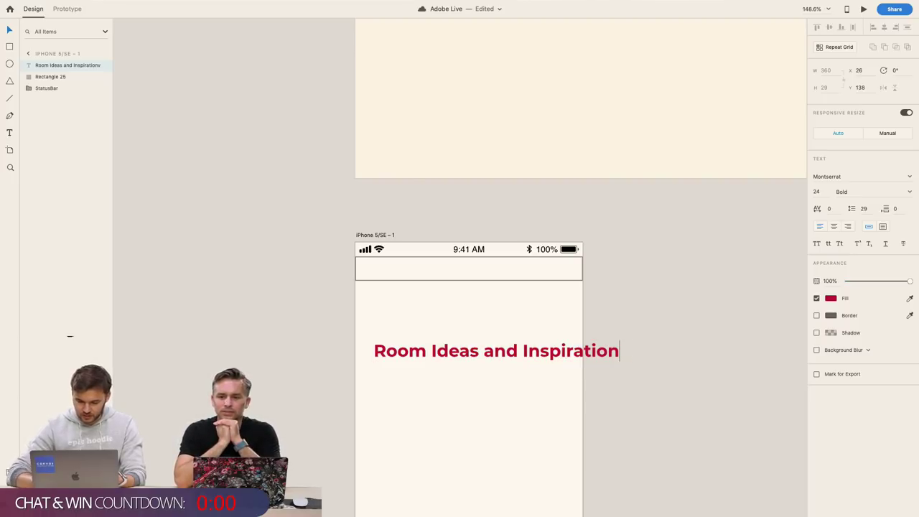
{"action": "key", "text": "Escape"}
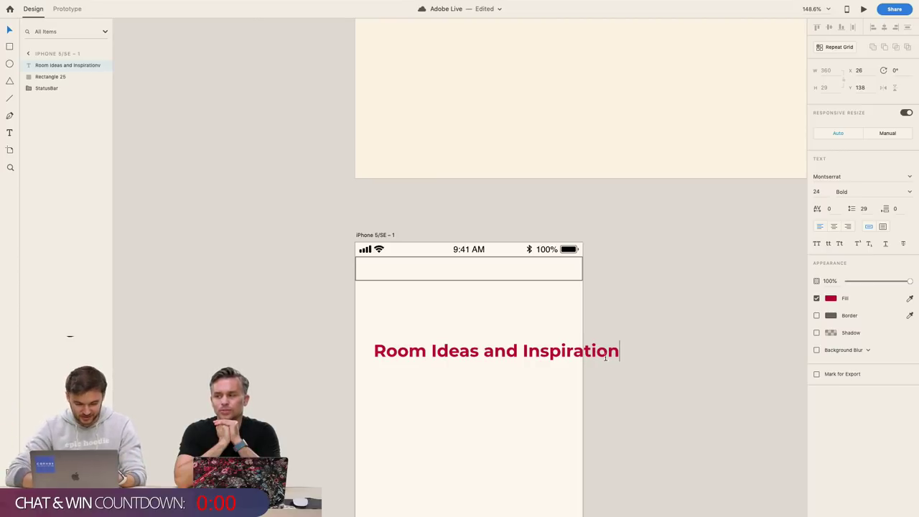
{"action": "key", "text": "Escape"}
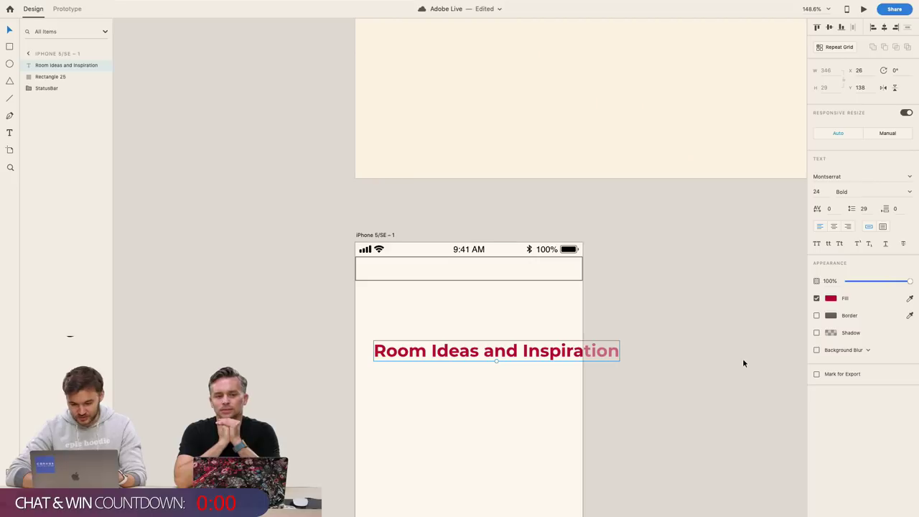
Change the heading's fill colour to black (#000000)
{"action": "left_click", "coordinate": [830, 299]}
{"action": "left_click_drag", "start_coordinate": [734, 310], "coordinate": [708, 329]}
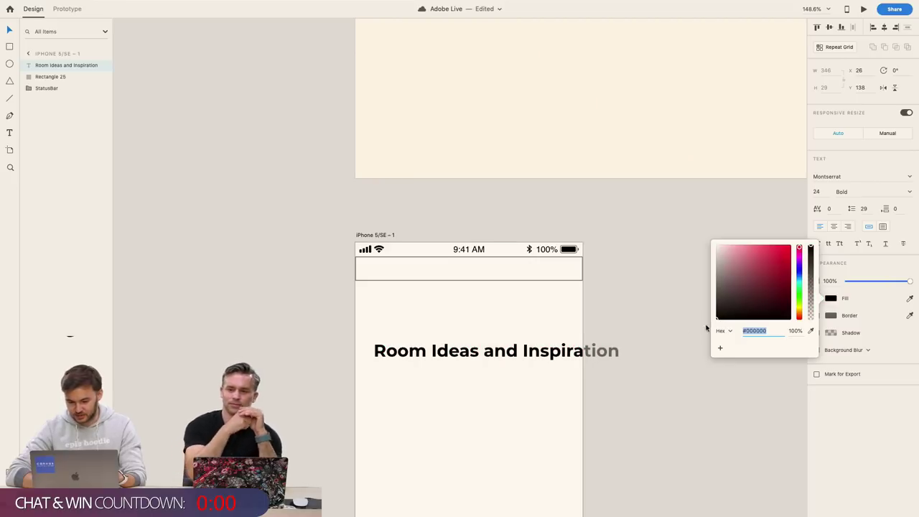
{"action": "left_click", "coordinate": [593, 376]}
Move the heading up just under the header rectangle, removing the leftover copy
{"action": "left_click", "coordinate": [534, 352]}
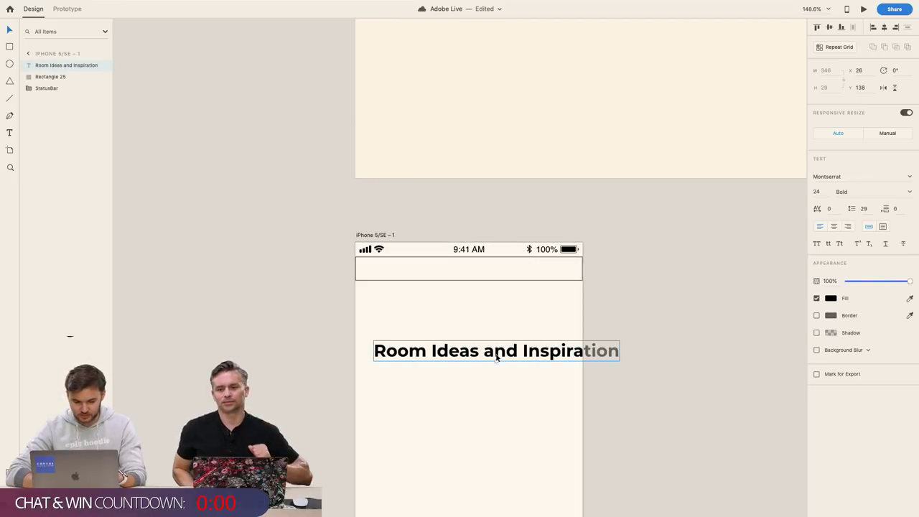
{"action": "left_click_drag", "start_coordinate": [498, 353], "coordinate": [491, 309]}
{"action": "left_click", "coordinate": [492, 351]}
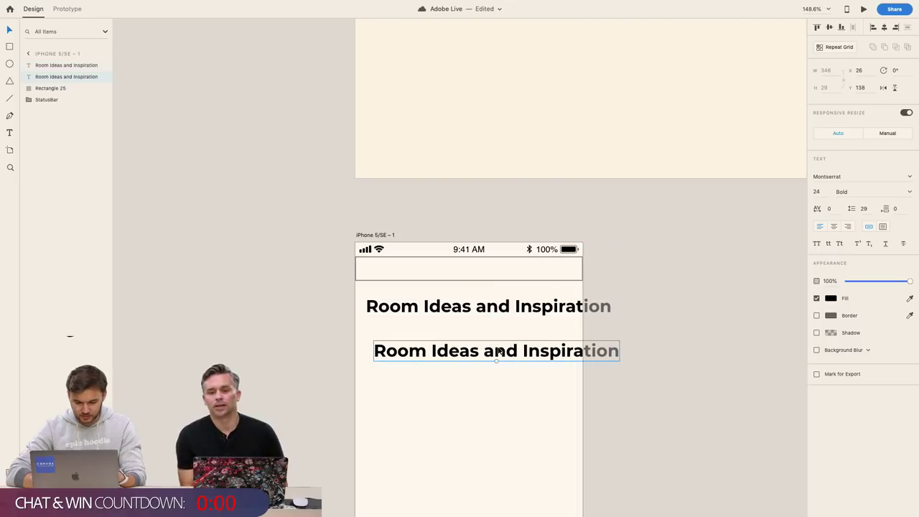
{"action": "key", "text": "Return"}
{"action": "key", "text": "BackSpace"}
{"action": "key", "text": "Escape"}
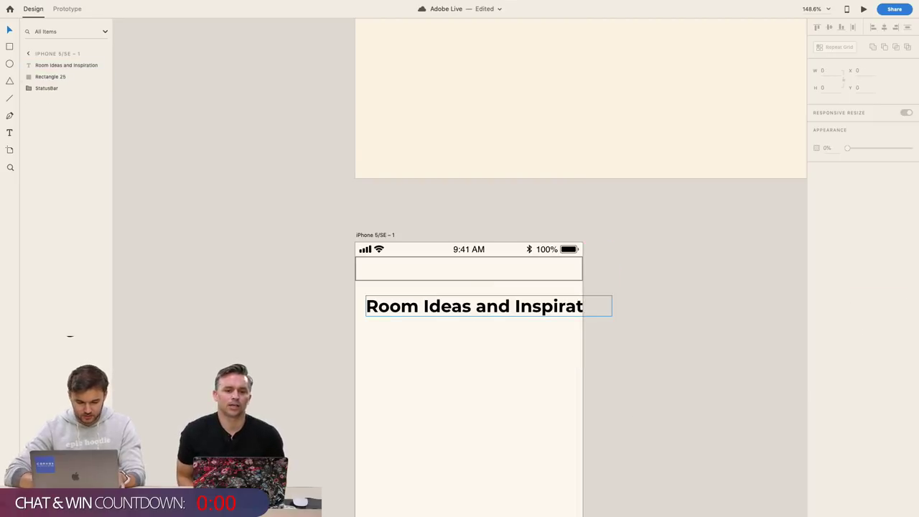
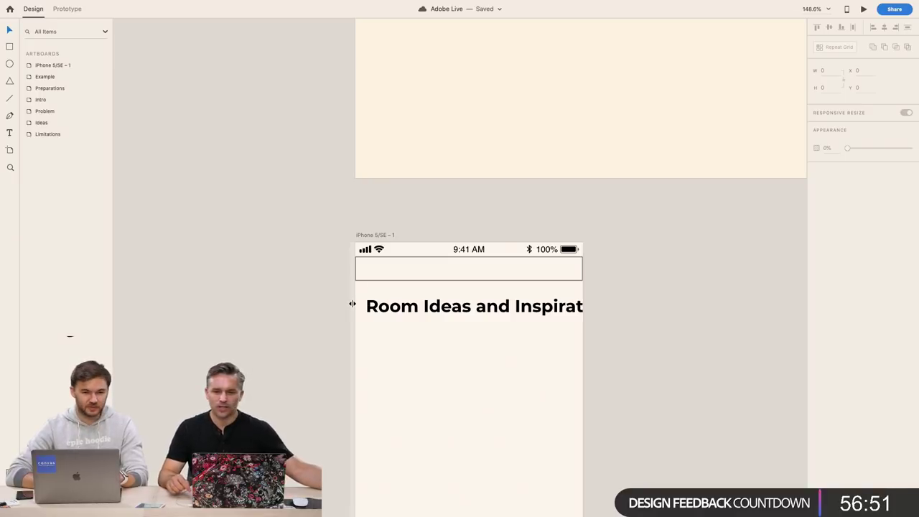
Add a vertical margin guide and make the 'Room Ideas and Inspiration' heading fixed-width
{"action": "left_click_drag", "start_coordinate": [351, 303], "coordinate": [371, 304]}
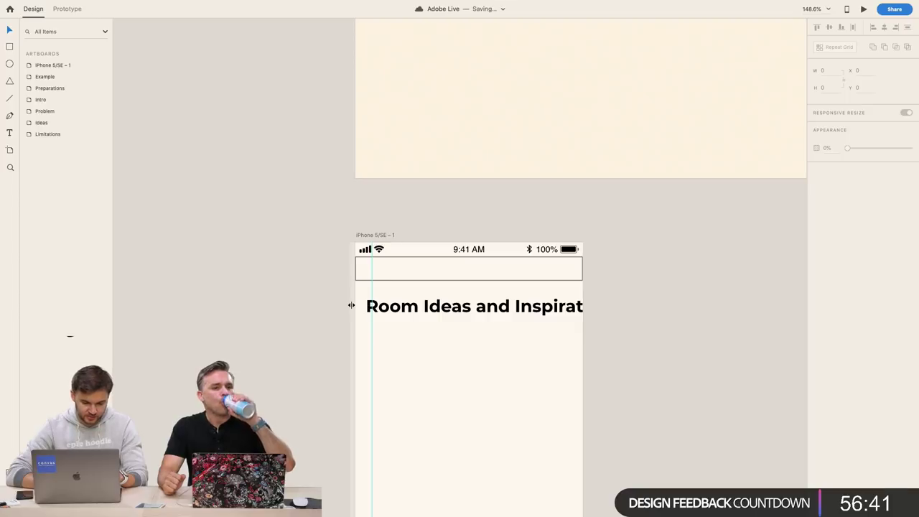
{"action": "left_click_drag", "start_coordinate": [351, 305], "coordinate": [566, 312]}
{"action": "left_click", "coordinate": [573, 311]}
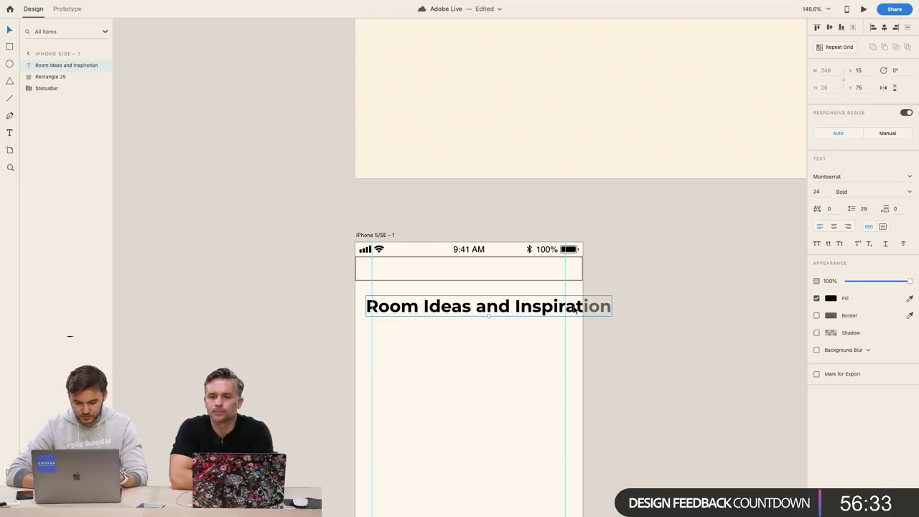
{"action": "left_click", "coordinate": [883, 227]}
Wrap the heading onto two lines and place it at X 24 with width 272
{"action": "left_click_drag", "start_coordinate": [613, 306], "coordinate": [591, 308]}
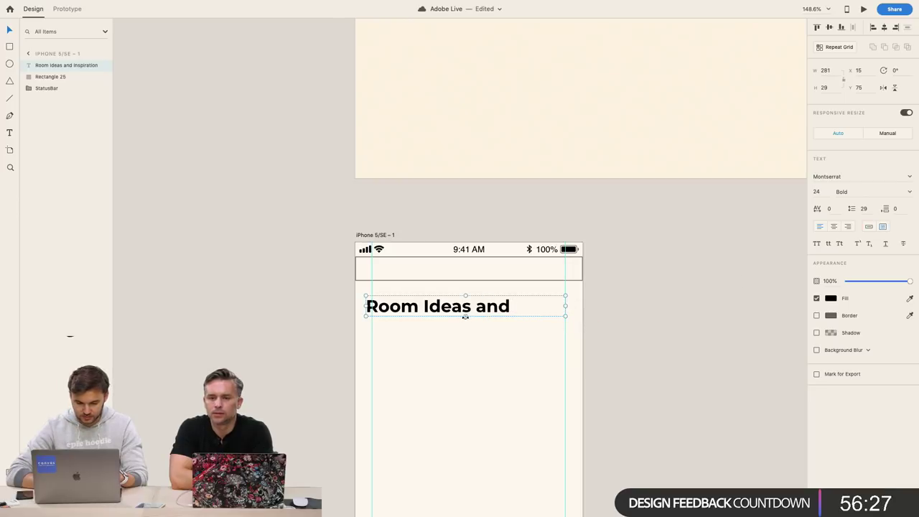
{"action": "left_click_drag", "start_coordinate": [466, 316], "coordinate": [466, 341]}
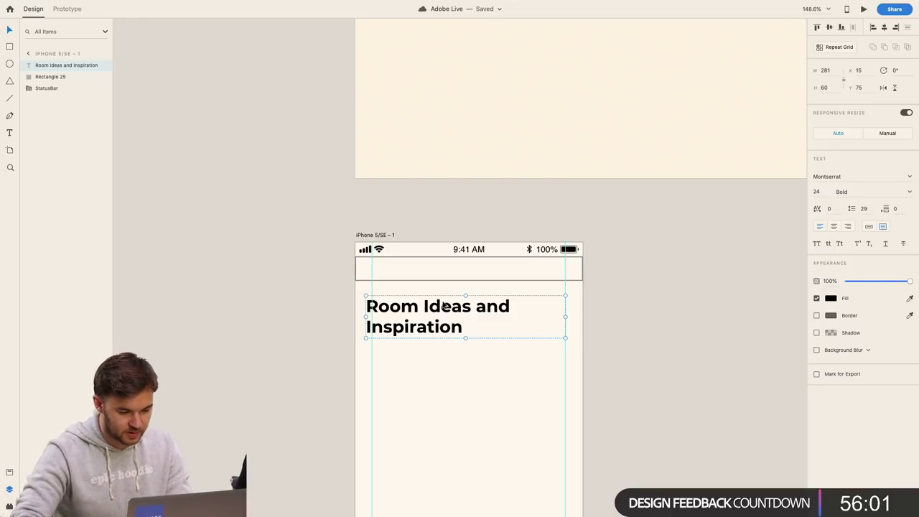
{"action": "left_click_drag", "start_coordinate": [434, 307], "coordinate": [441, 306]}
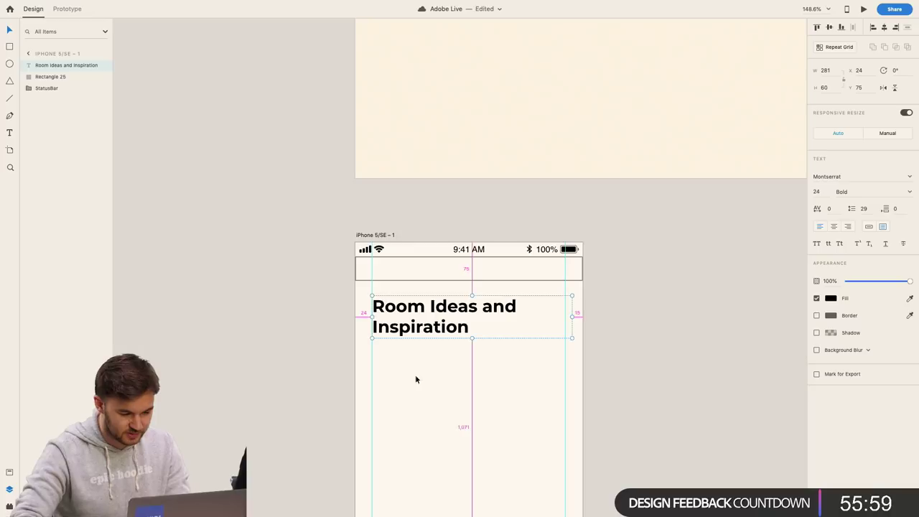
{"action": "key", "text": "Down"}
{"action": "key", "text": "Down"}
{"action": "key", "text": "Down"}
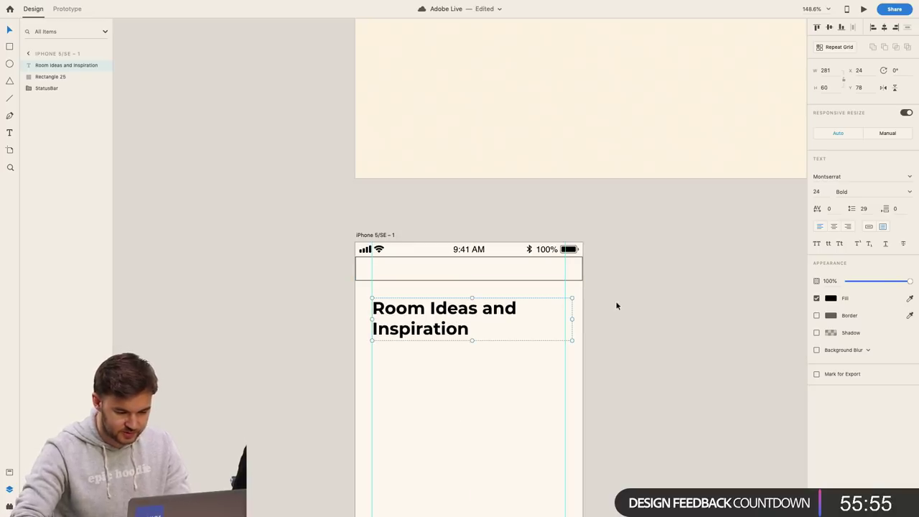
{"action": "left_click_drag", "start_coordinate": [572, 319], "coordinate": [564, 319]}
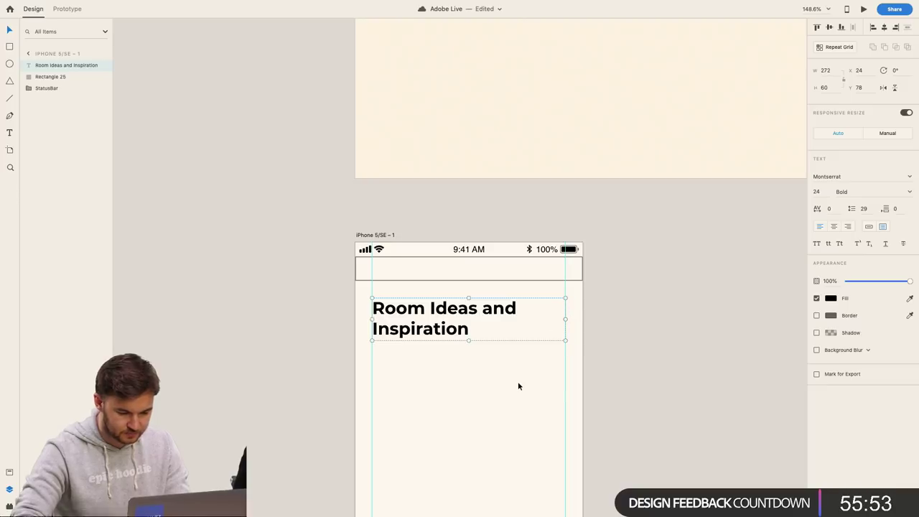
{"action": "scroll", "coordinate": [518, 382], "scroll_direction": "down", "scroll_amount": 5}
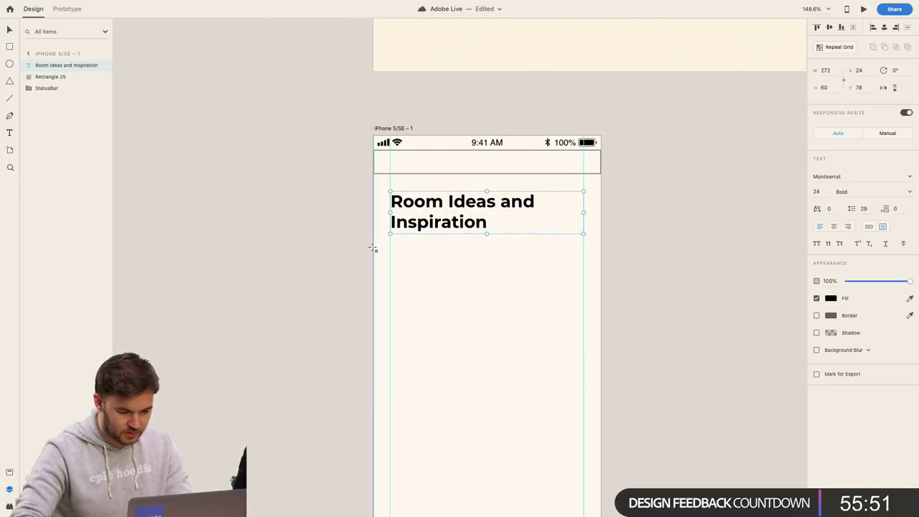
Draw a box under the heading, nudge it down, and size it 320 wide by 240 (320/4*3)
{"action": "left_click_drag", "start_coordinate": [373, 248], "coordinate": [601, 347]}
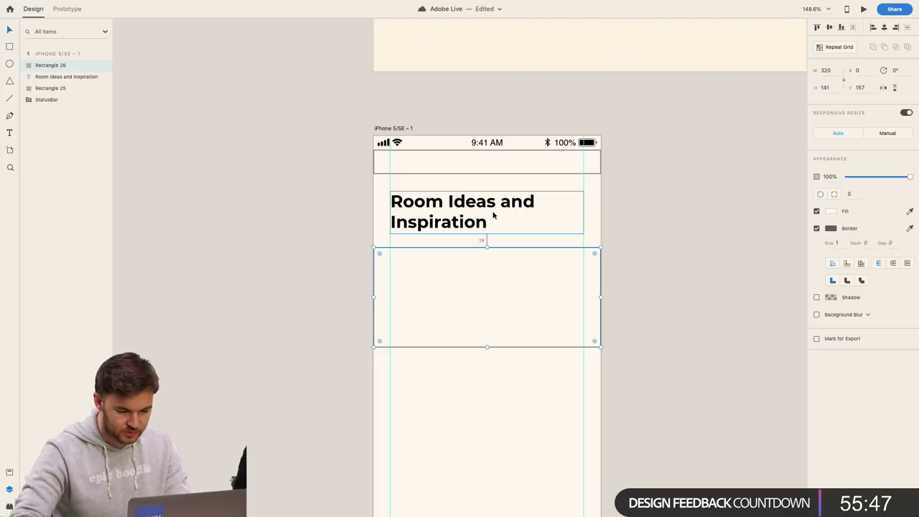
{"action": "key", "text": "Down"}
{"action": "key", "text": "Down"}
{"action": "key", "text": "Down"}
{"action": "key", "text": "Down"}
{"action": "key", "text": "Down"}
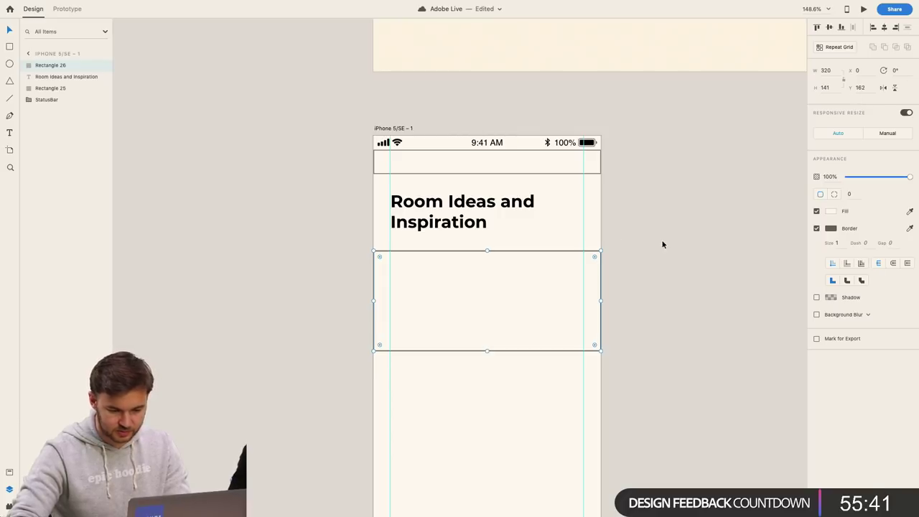
{"action": "left_click", "coordinate": [859, 70]}
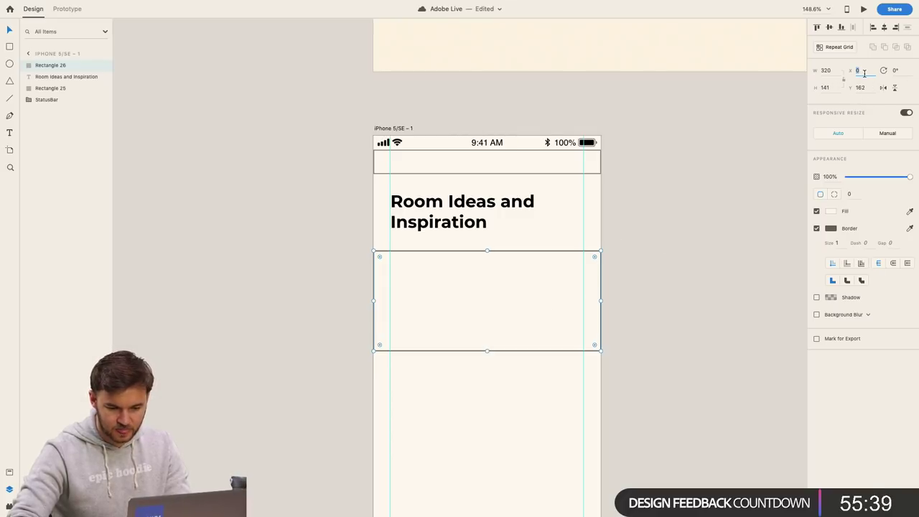
{"action": "type", "text": "320"}
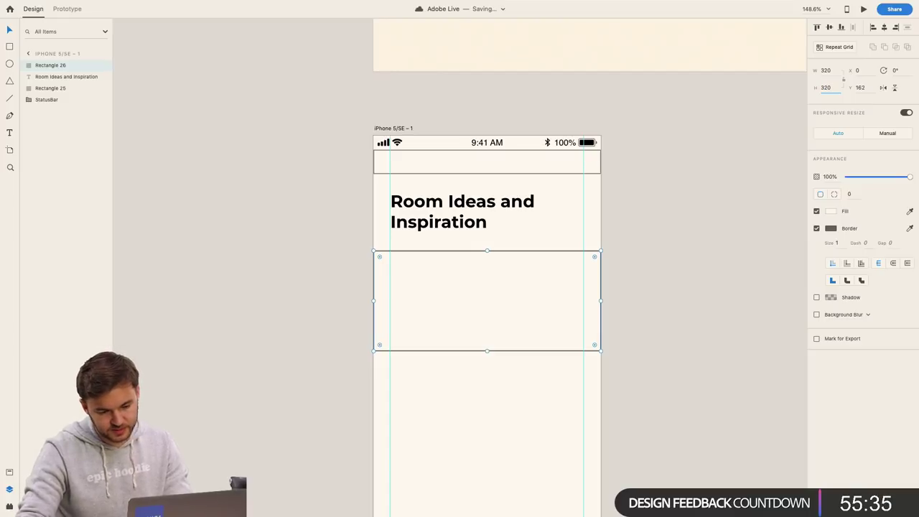
{"action": "type", "text": "/4*3"}
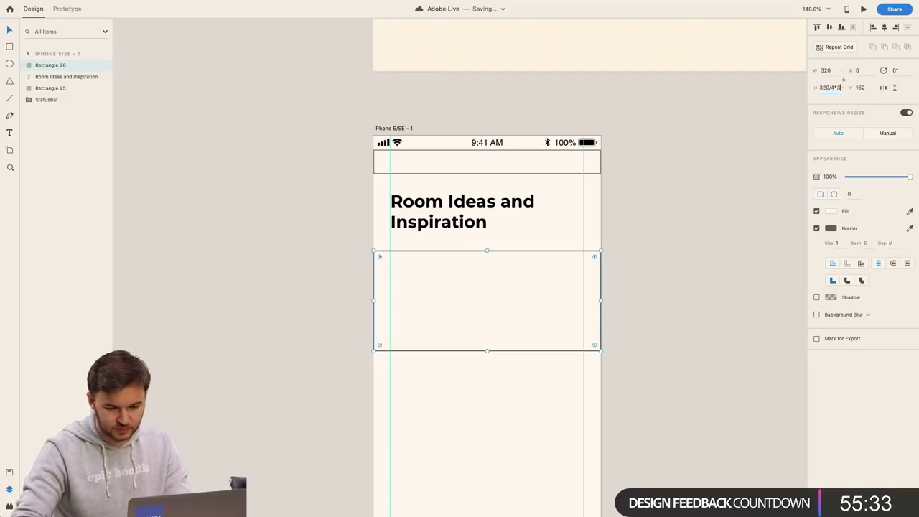
{"action": "key", "text": "Return"}
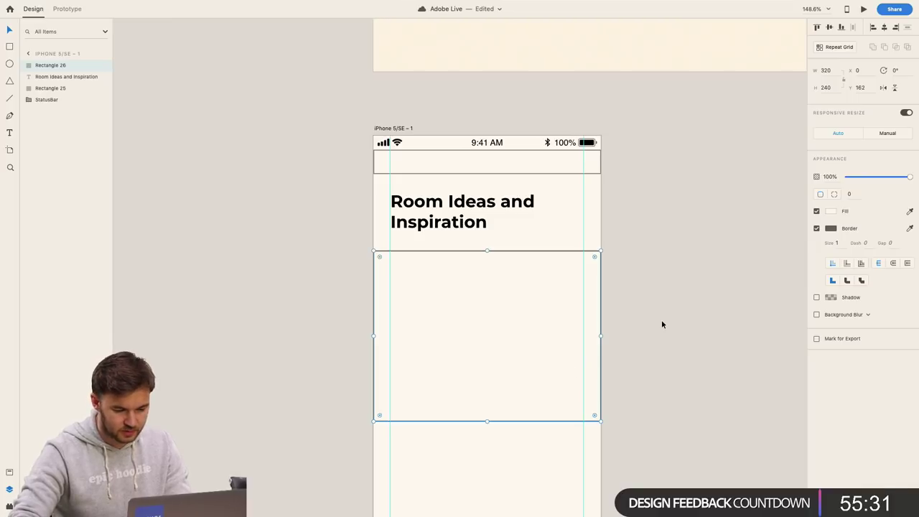
Change the hero box height to 180
{"action": "left_click", "coordinate": [662, 324]}
{"action": "left_click", "coordinate": [565, 332]}
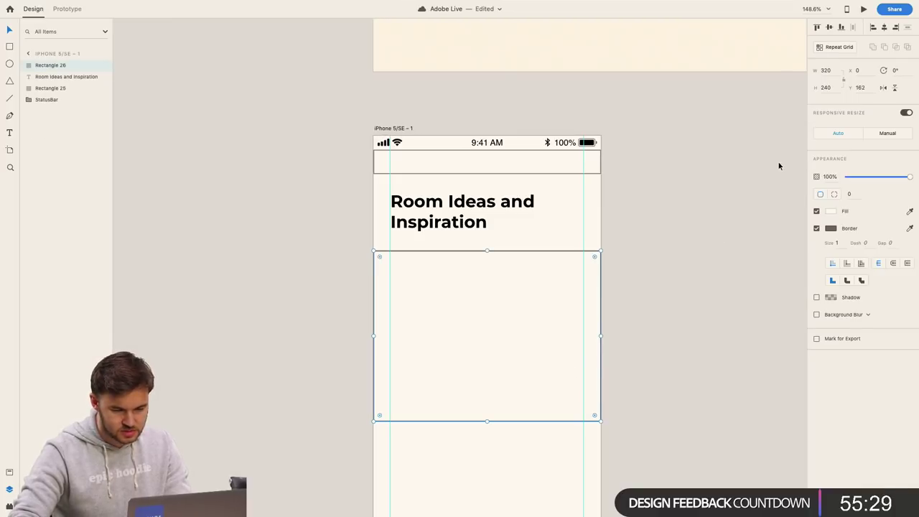
{"action": "type", "text": "18"}
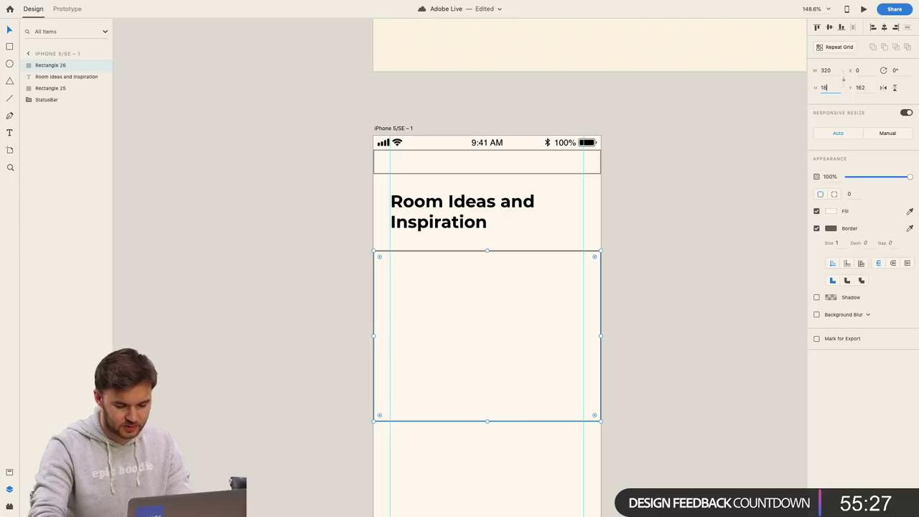
{"action": "type", "text": "0"}
{"action": "key", "text": "Return"}
{"action": "left_click", "coordinate": [570, 327]}
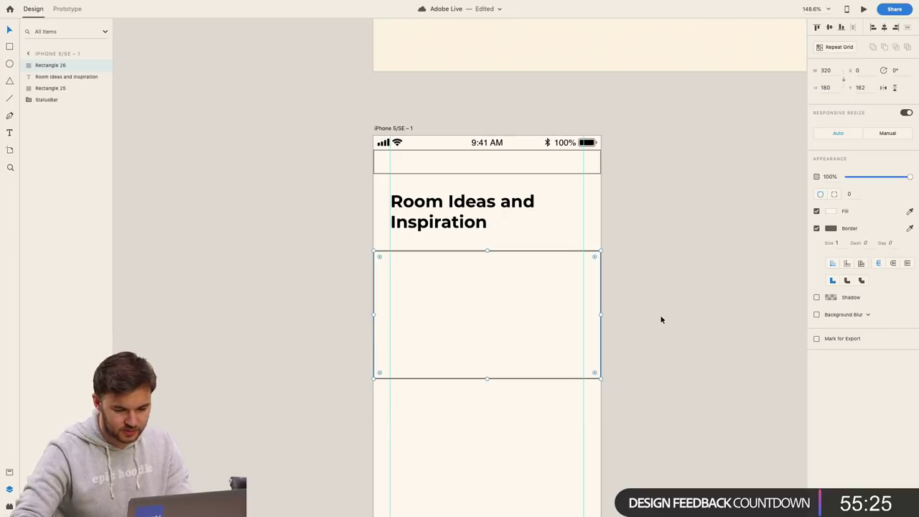
{"action": "scroll", "coordinate": [661, 318], "scroll_direction": "down", "scroll_amount": 5}
Alt-drag a copy of the main heading below the hero box and retype it as 'Rooms'
{"action": "left_click", "coordinate": [687, 304]}
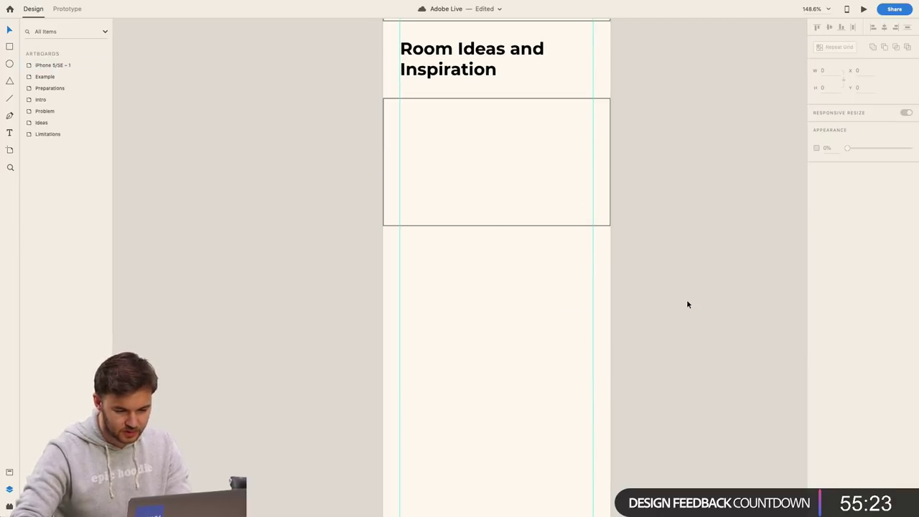
{"action": "left_click", "coordinate": [474, 78]}
{"action": "left_click_drag", "start_coordinate": [474, 77], "coordinate": [455, 271]}
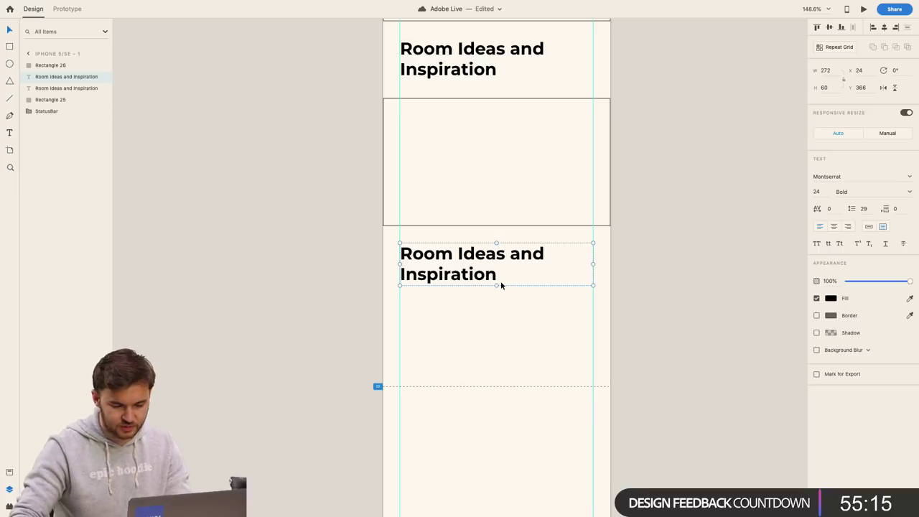
{"action": "scroll", "coordinate": [500, 285], "scroll_direction": "down", "scroll_amount": 5}
{"action": "scroll", "coordinate": [500, 285], "scroll_direction": "right", "scroll_amount": 10}
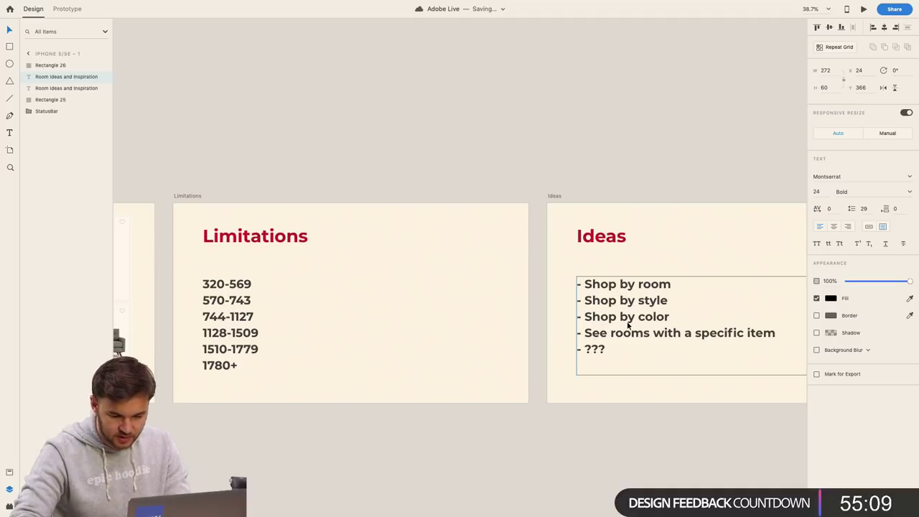
{"action": "scroll", "coordinate": [627, 321], "scroll_direction": "left", "scroll_amount": 15}
{"action": "scroll", "coordinate": [627, 326], "scroll_direction": "left", "scroll_amount": 5}
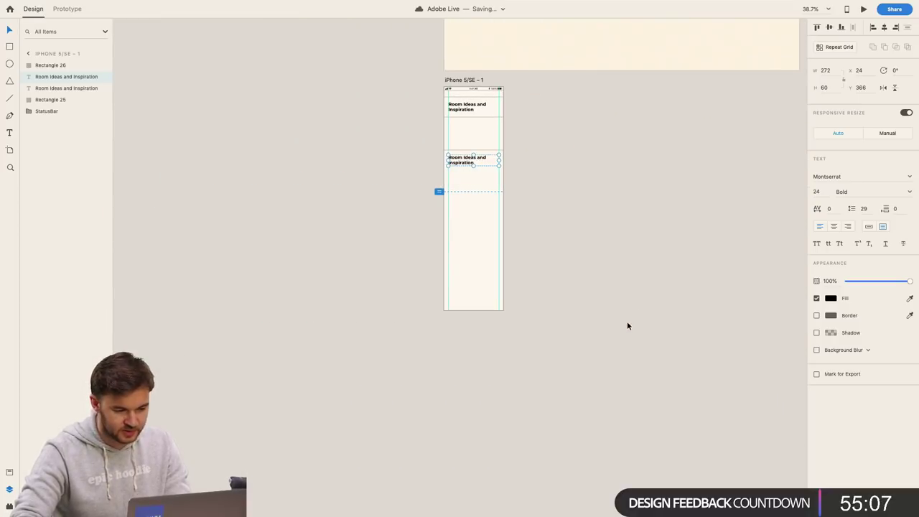
{"action": "scroll", "coordinate": [459, 203], "scroll_direction": "up", "scroll_amount": 5}
{"action": "scroll", "coordinate": [484, 194], "scroll_direction": "right", "scroll_amount": 2}
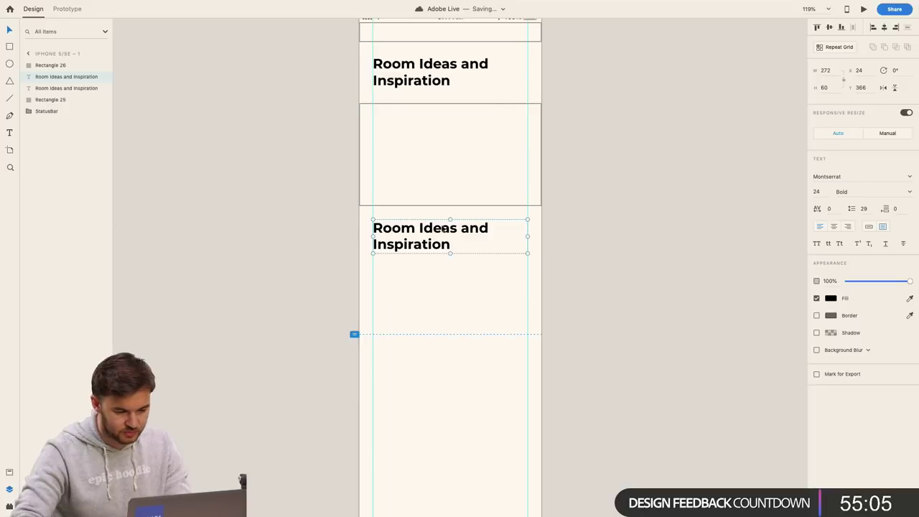
{"action": "key", "text": "Return"}
{"action": "type", "text": "Rooms"}
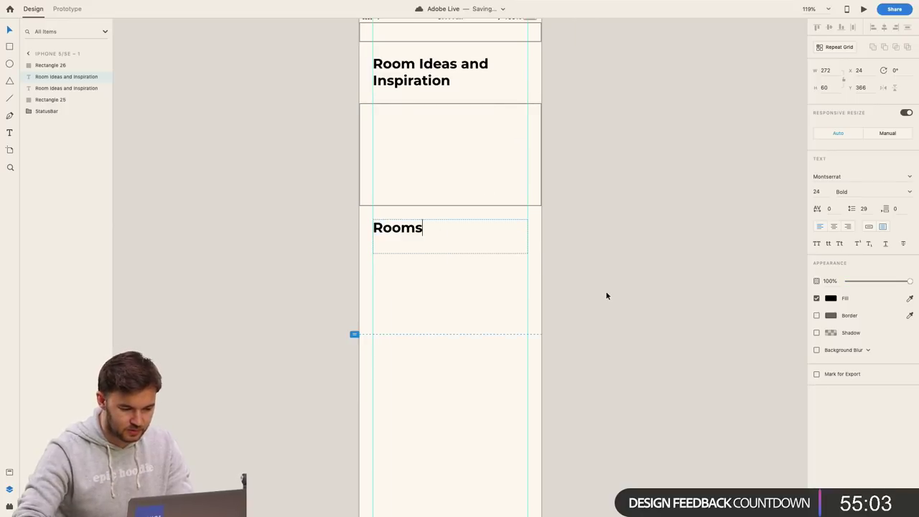
{"action": "key", "text": "Escape"}
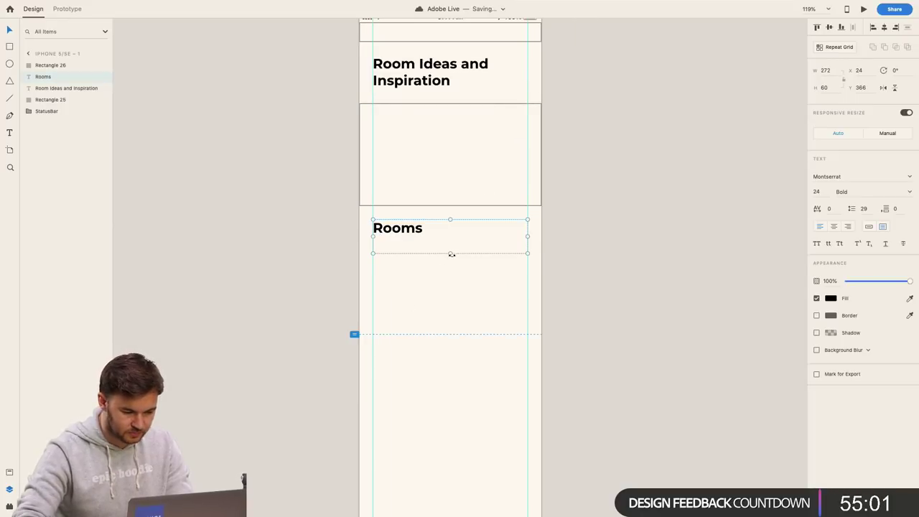
Draw a card rectangle below the Rooms heading and set its width to 130
{"action": "key", "text": "r"}
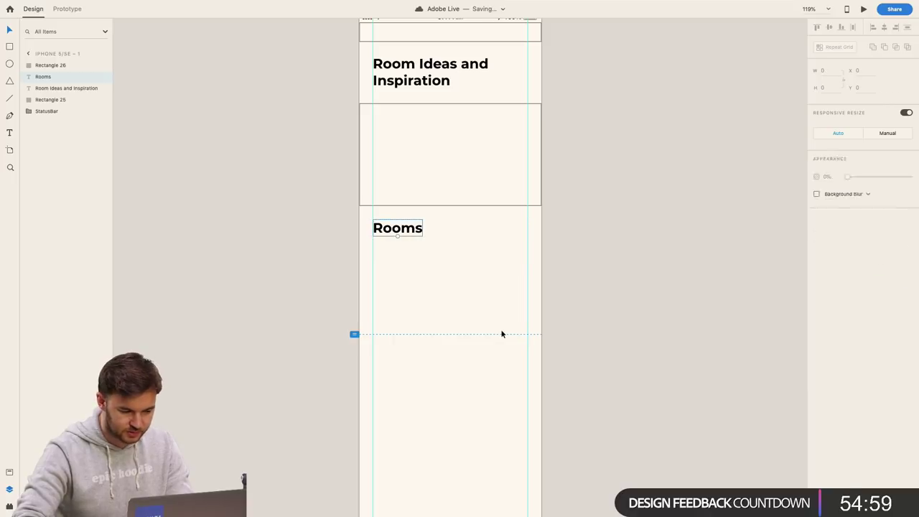
{"action": "left_click_drag", "start_coordinate": [374, 246], "coordinate": [445, 348]}
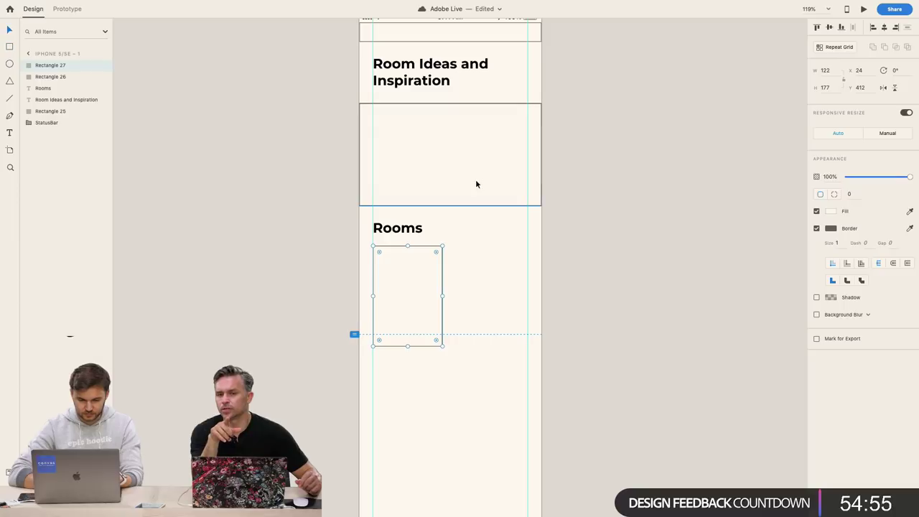
{"action": "left_click", "coordinate": [453, 73]}
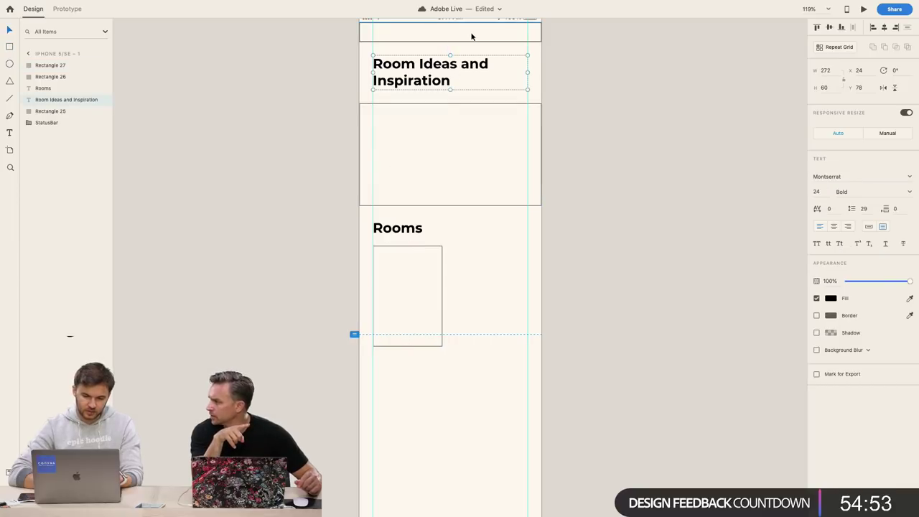
{"action": "scroll", "coordinate": [474, 32], "scroll_direction": "up", "scroll_amount": 3}
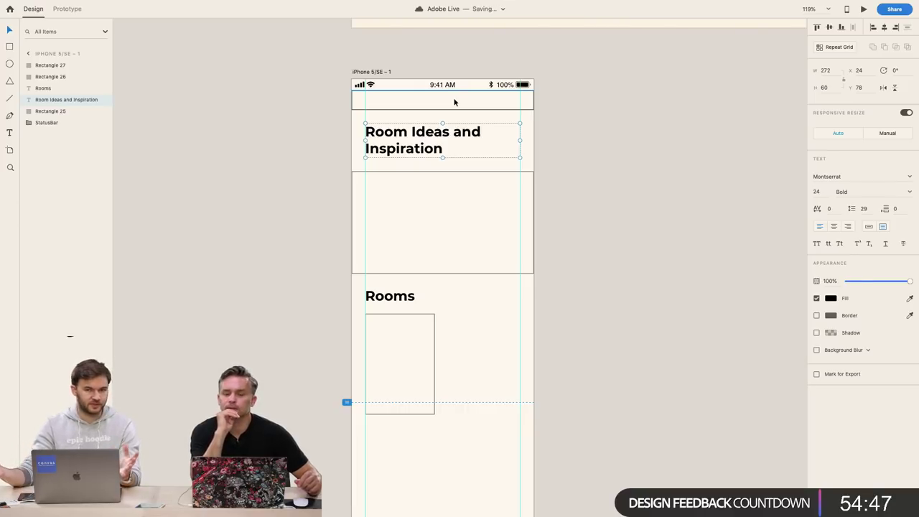
{"action": "left_click", "coordinate": [441, 203]}
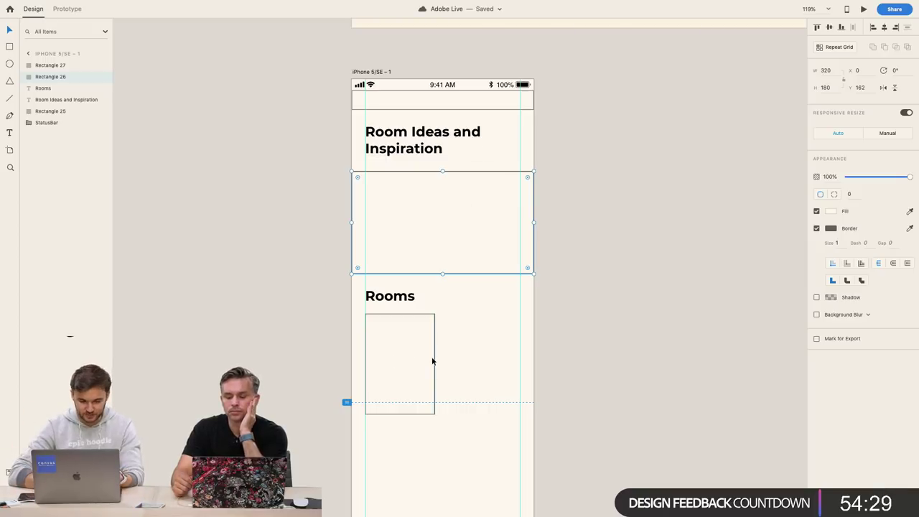
{"action": "scroll", "coordinate": [431, 309], "scroll_direction": "down", "scroll_amount": 3}
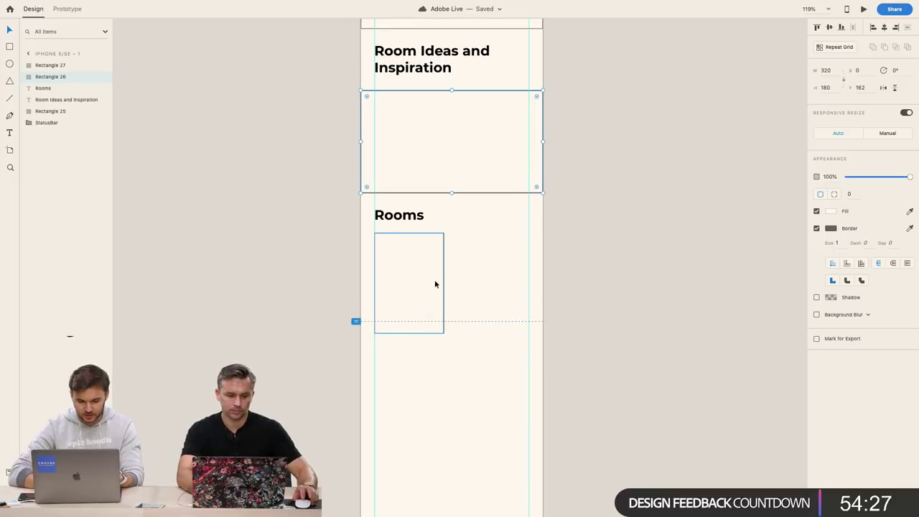
{"action": "left_click", "coordinate": [434, 285]}
{"action": "left_click", "coordinate": [826, 70]}
{"action": "type", "text": "13"}
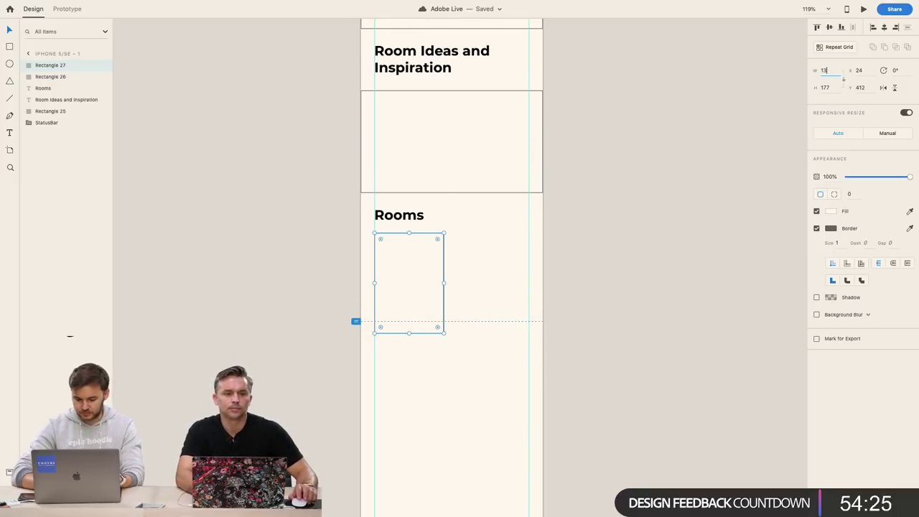
{"action": "type", "text": "0"}
{"action": "key", "text": "Return"}
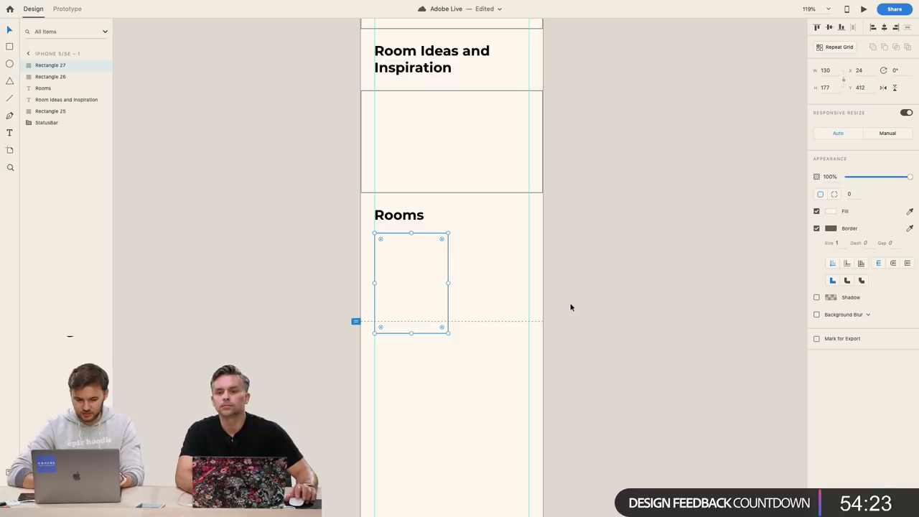
Alt-drag two copies of the card into an evenly spaced row of three
{"action": "left_click_drag", "start_coordinate": [424, 286], "coordinate": [582, 288]}
{"action": "left_click", "coordinate": [478, 349]}
{"action": "left_click", "coordinate": [417, 287]}
{"action": "left_click", "coordinate": [580, 387]}
{"action": "left_click", "coordinate": [543, 303]}
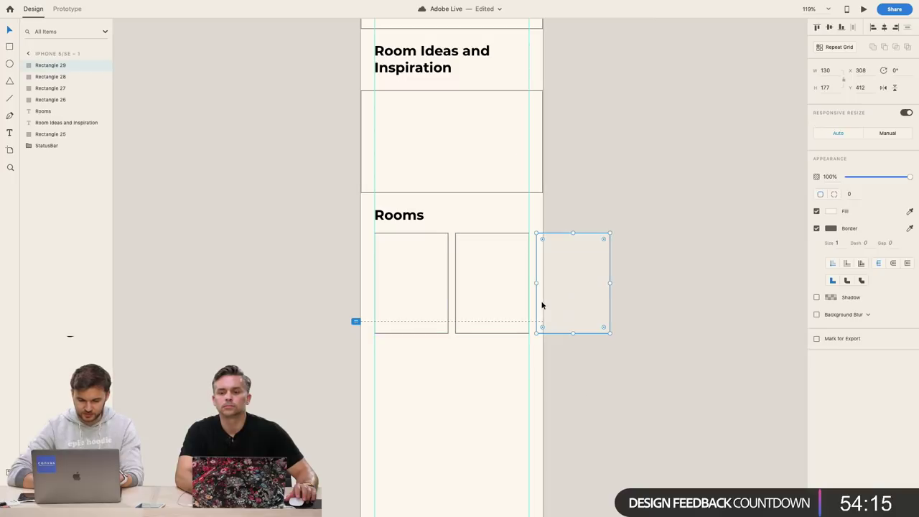
{"action": "left_click_drag", "start_coordinate": [539, 294], "coordinate": [541, 293]}
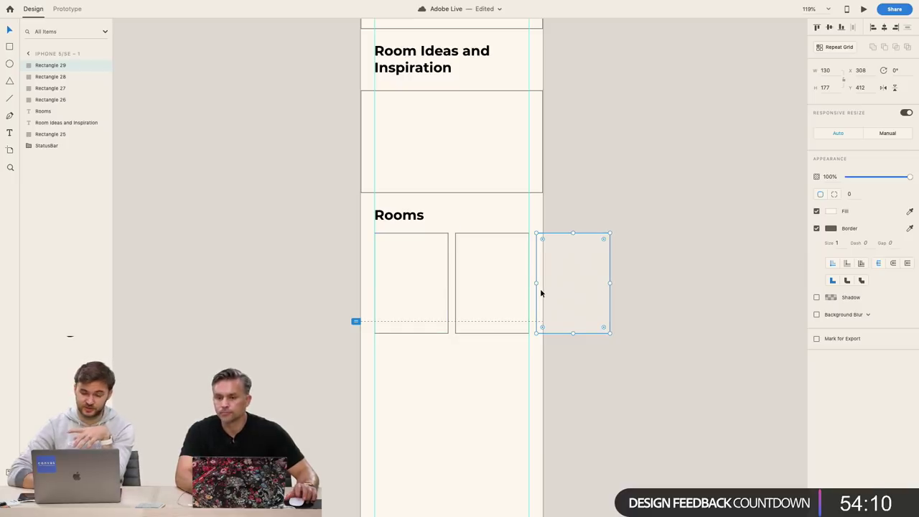
Set the height of all three room cards to 180
{"action": "left_click", "coordinate": [486, 401]}
{"action": "left_click", "coordinate": [423, 301]}
{"action": "left_click_drag", "start_coordinate": [417, 351], "coordinate": [501, 329]}
{"action": "left_click", "coordinate": [826, 87]}
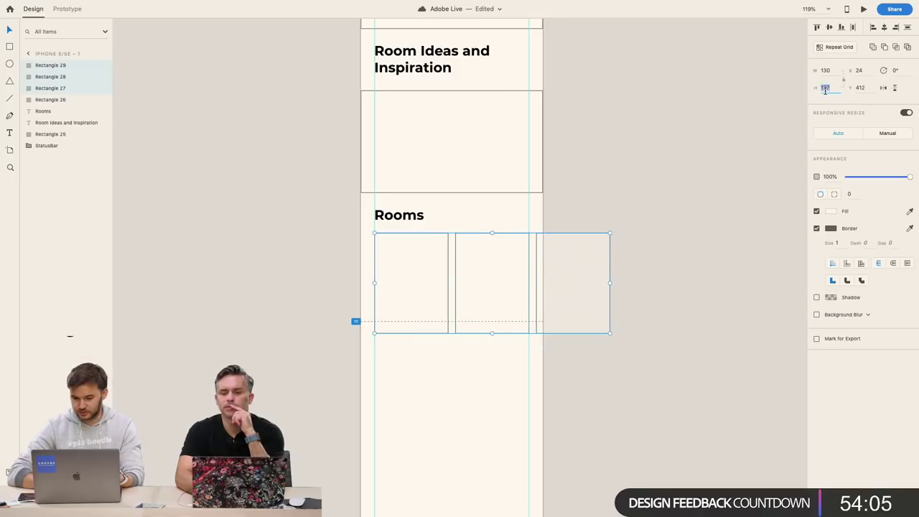
{"action": "type", "text": "180"}
{"action": "key", "text": "Return"}
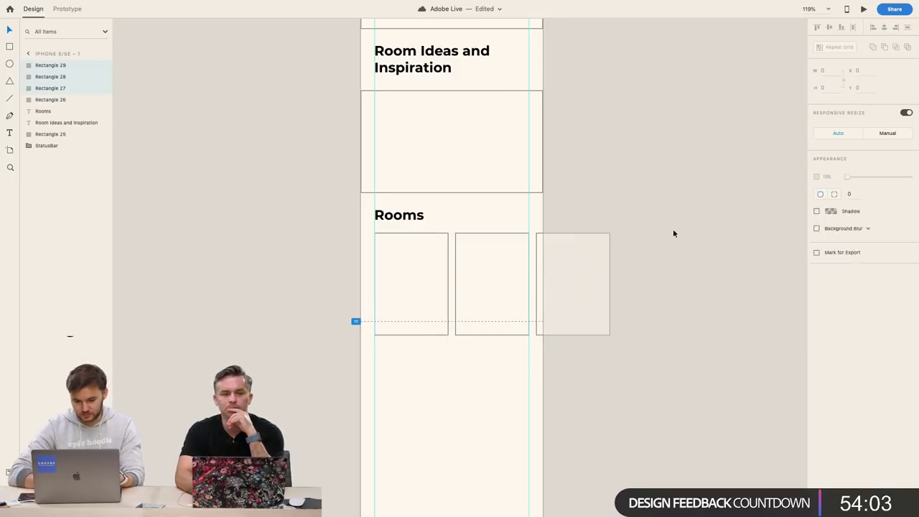
Select the Rooms heading with its cards and nudge the section down
{"action": "left_click", "coordinate": [673, 230]}
{"action": "scroll", "coordinate": [489, 343], "scroll_direction": "down", "scroll_amount": 3}
{"action": "left_click", "coordinate": [450, 66]}
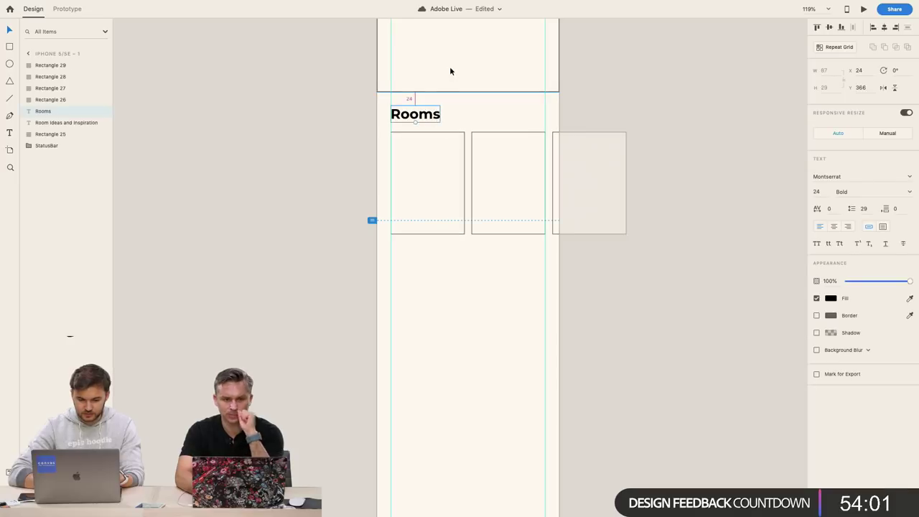
{"action": "left_click", "coordinate": [362, 184]}
{"action": "left_click_drag", "start_coordinate": [338, 268], "coordinate": [632, 195]}
{"action": "left_click_drag", "start_coordinate": [296, 127], "coordinate": [572, 153]}
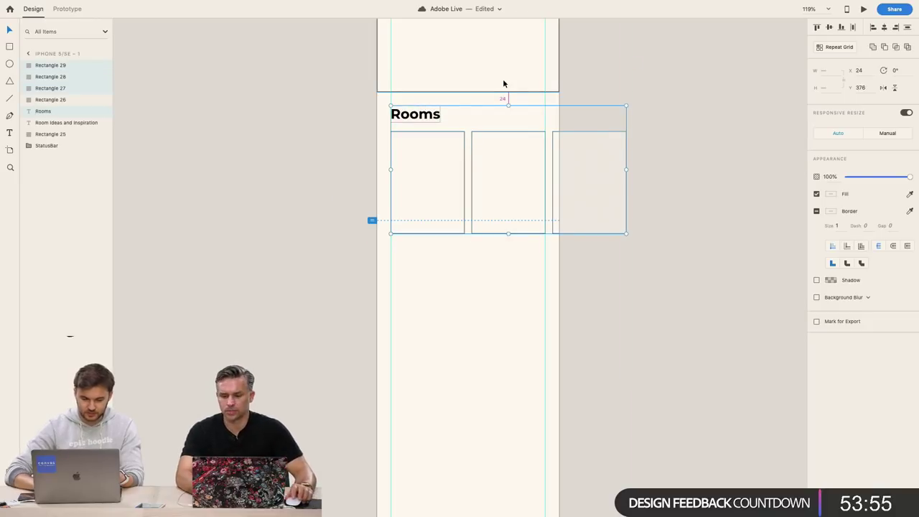
{"action": "key", "text": "Down"}
{"action": "key", "text": "Down"}
{"action": "key", "text": "Down"}
{"action": "key", "text": "Down"}
{"action": "key", "text": "Down"}
{"action": "key", "text": "Down"}
{"action": "key", "text": "Down"}
{"action": "key", "text": "Down"}
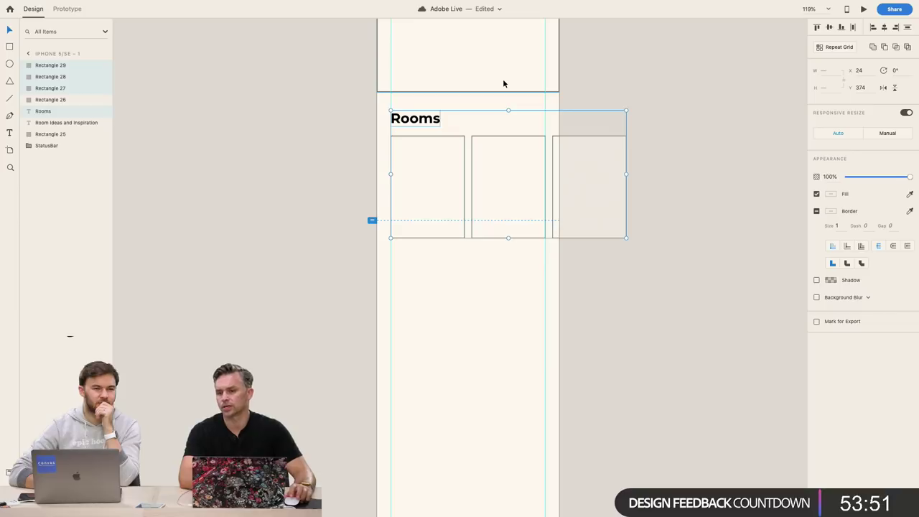
Widen the third room card to 272 and snap it back to the end of the row
{"action": "left_click", "coordinate": [516, 259]}
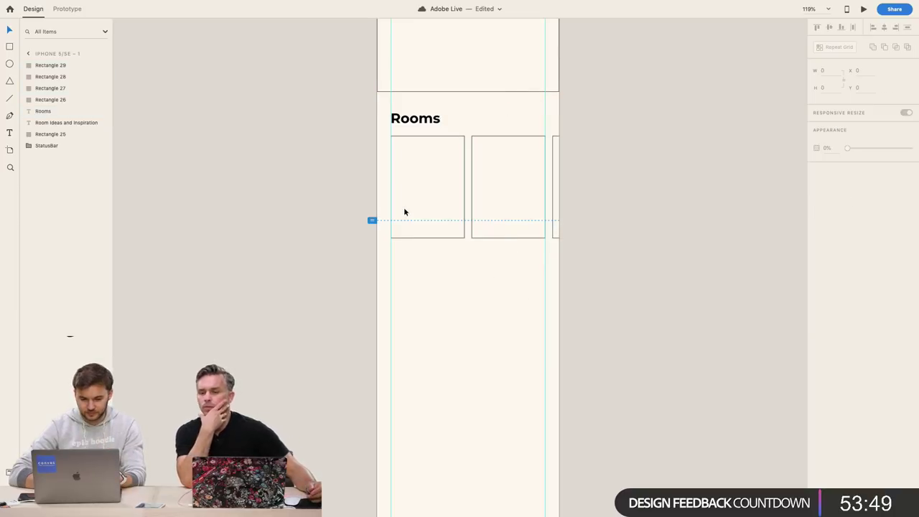
{"action": "left_click_drag", "start_coordinate": [341, 113], "coordinate": [667, 284]}
{"action": "left_click", "coordinate": [487, 212]}
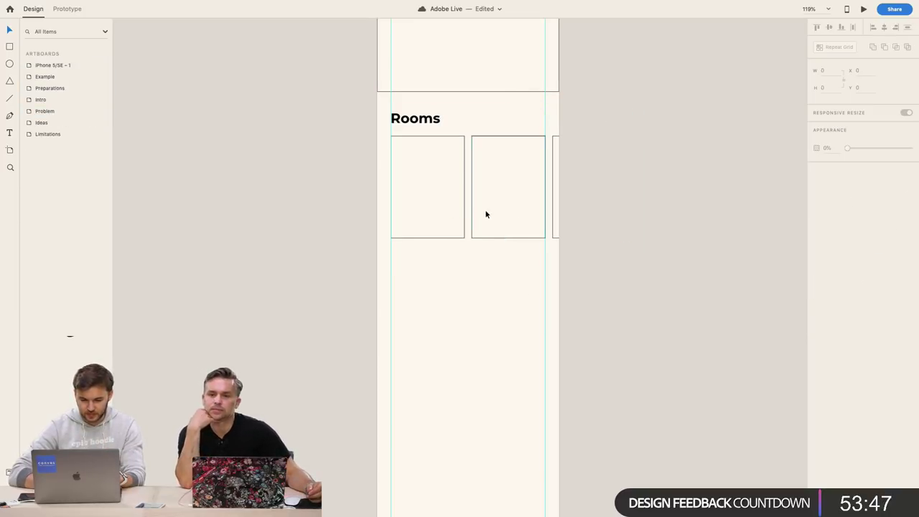
{"action": "left_click", "coordinate": [589, 216]}
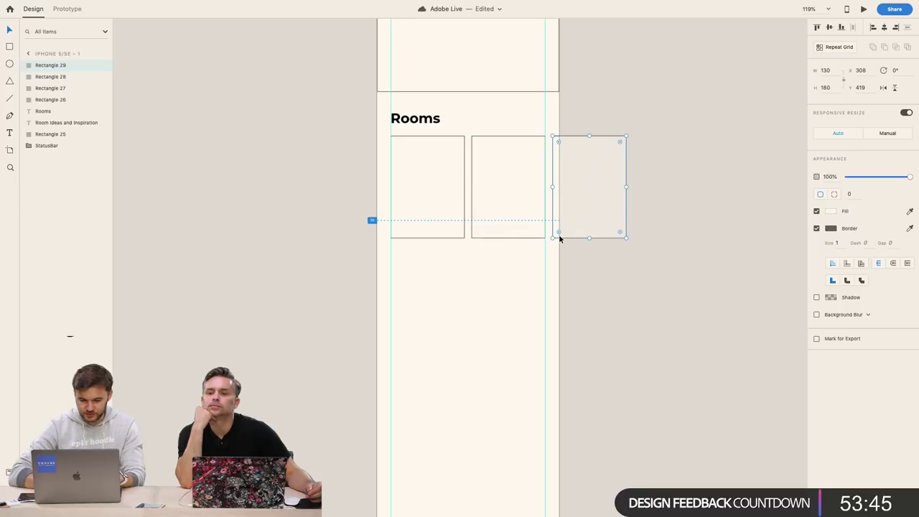
{"action": "left_click", "coordinate": [515, 332]}
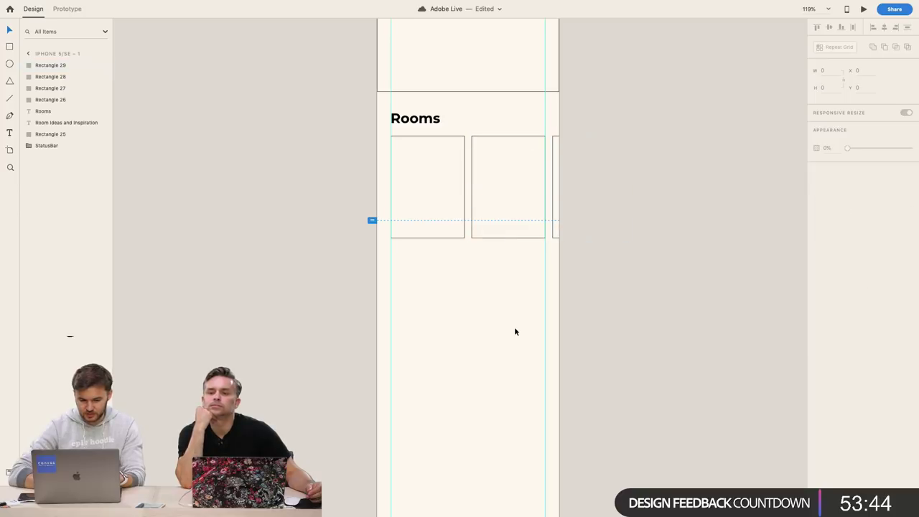
{"action": "left_click", "coordinate": [563, 226]}
{"action": "left_click_drag", "start_coordinate": [621, 186], "coordinate": [546, 301]}
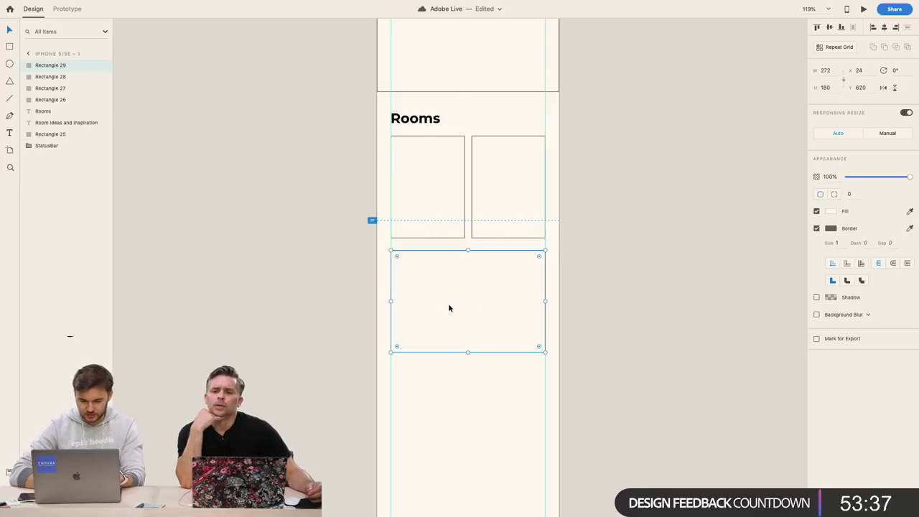
{"action": "left_click_drag", "start_coordinate": [449, 308], "coordinate": [609, 189]}
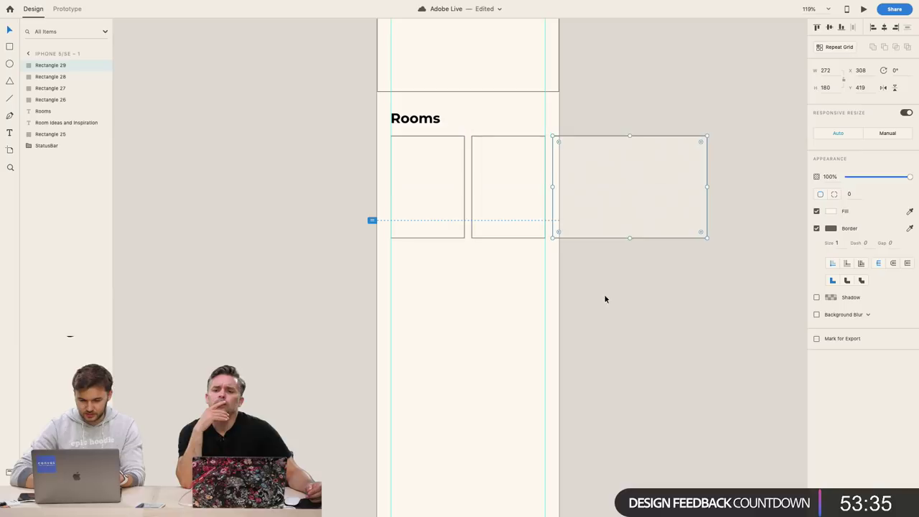
{"action": "left_click", "coordinate": [482, 310]}
{"action": "left_click_drag", "start_coordinate": [369, 282], "coordinate": [611, 117]}
Alt-drag a copy of the Rooms heading and cards below, and retitle the copy 'Style'
{"action": "left_click_drag", "start_coordinate": [430, 195], "coordinate": [429, 342]}
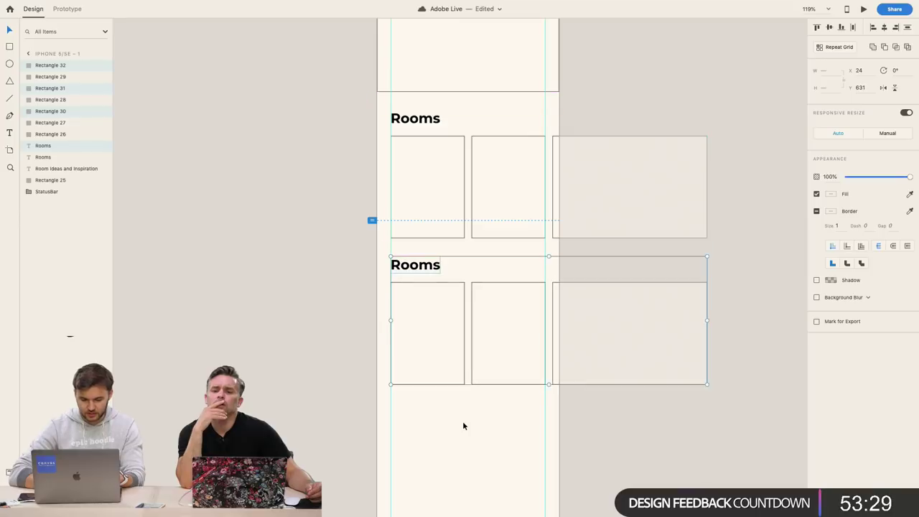
{"action": "left_click", "coordinate": [464, 424]}
{"action": "double_click", "coordinate": [413, 265]}
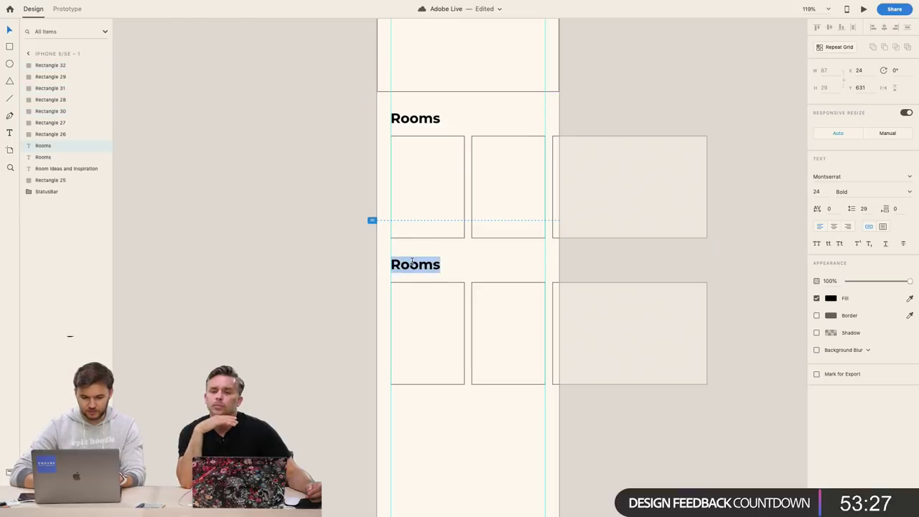
{"action": "type", "text": "Co"}
{"action": "key", "text": "BackSpace"}
{"action": "key", "text": "BackSpace"}
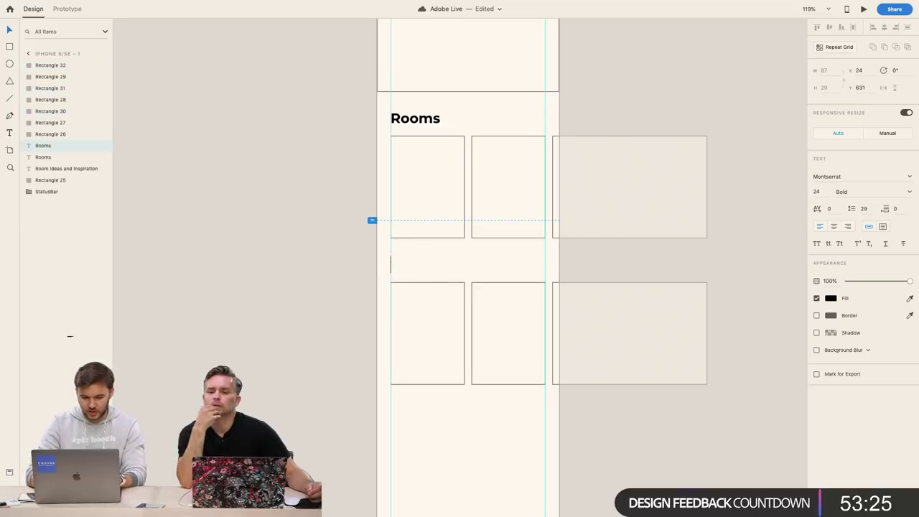
{"action": "type", "text": "Style"}
{"action": "key", "text": "Escape"}
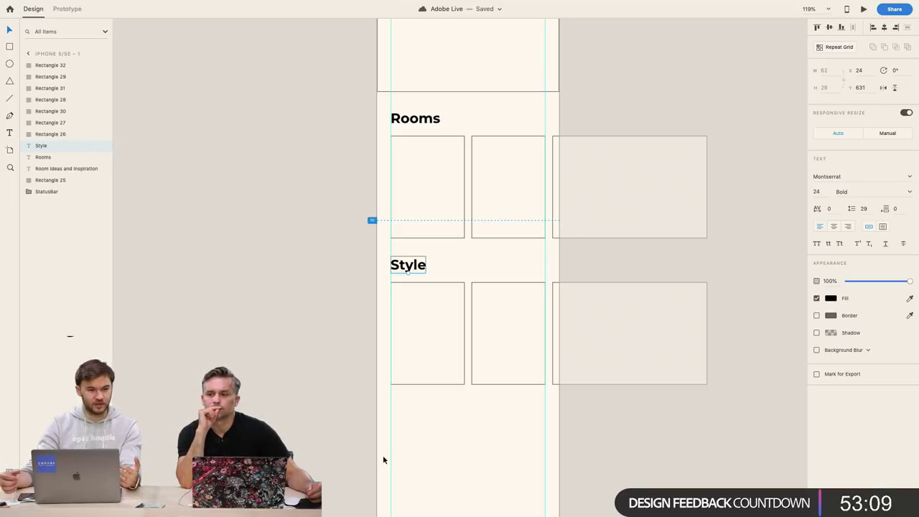
{"action": "scroll", "coordinate": [383, 460], "scroll_direction": "up", "scroll_amount": 15}
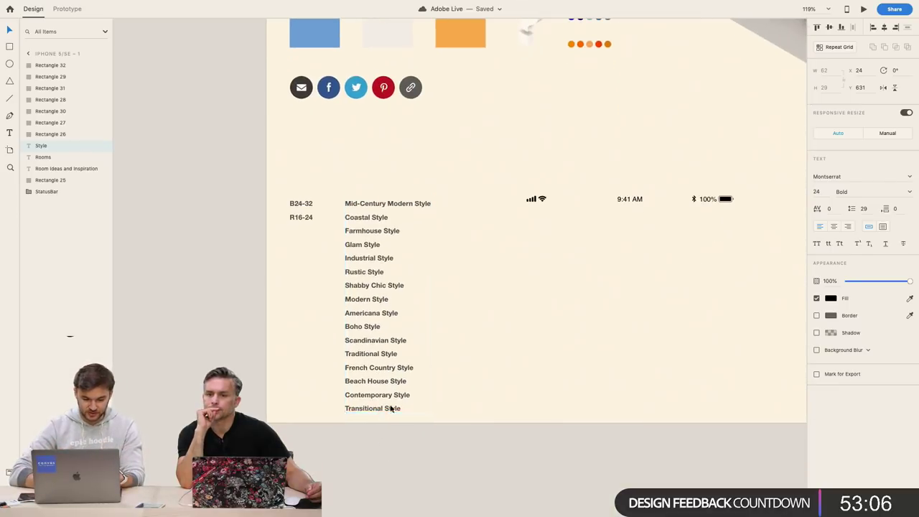
{"action": "left_click", "coordinate": [391, 408]}
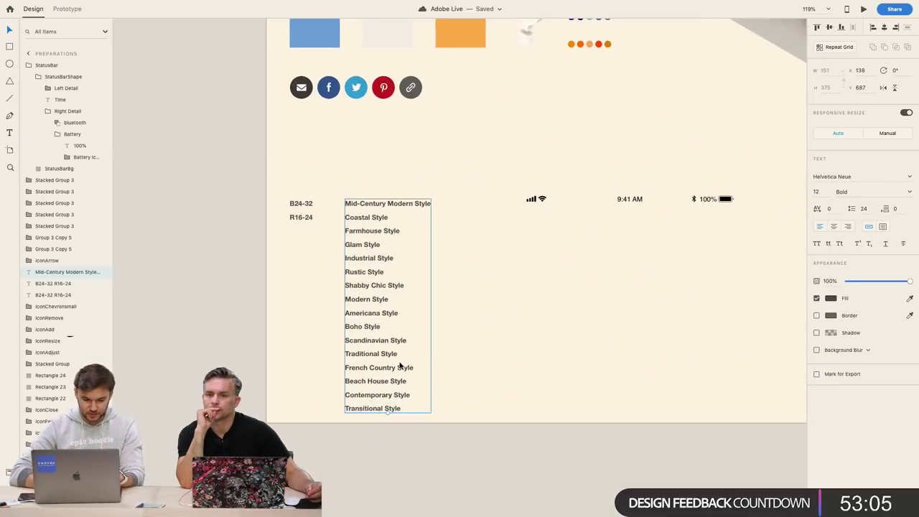
{"action": "scroll", "coordinate": [401, 369], "scroll_direction": "up", "scroll_amount": 8}
{"action": "scroll", "coordinate": [401, 366], "scroll_direction": "right", "scroll_amount": 4}
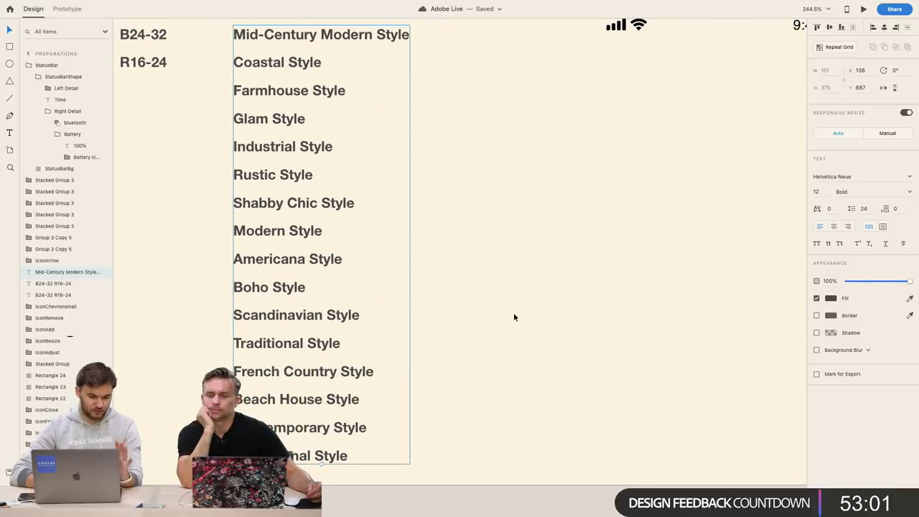
{"action": "scroll", "coordinate": [514, 316], "scroll_direction": "left", "scroll_amount": 5}
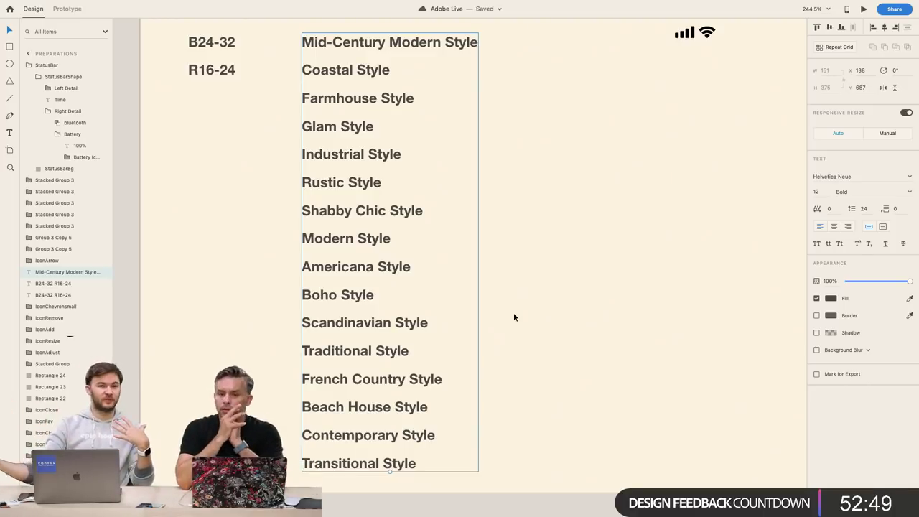
{"action": "scroll", "coordinate": [513, 317], "scroll_direction": "down", "scroll_amount": 5}
{"action": "scroll", "coordinate": [513, 316], "scroll_direction": "down", "scroll_amount": 5}
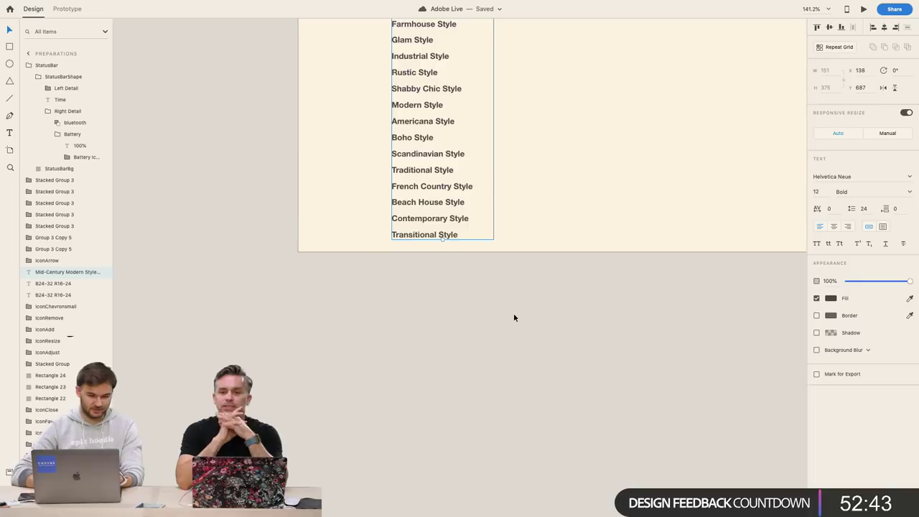
{"action": "scroll", "coordinate": [513, 318], "scroll_direction": "down", "scroll_amount": 5}
{"action": "scroll", "coordinate": [513, 314], "scroll_direction": "down", "scroll_amount": 5}
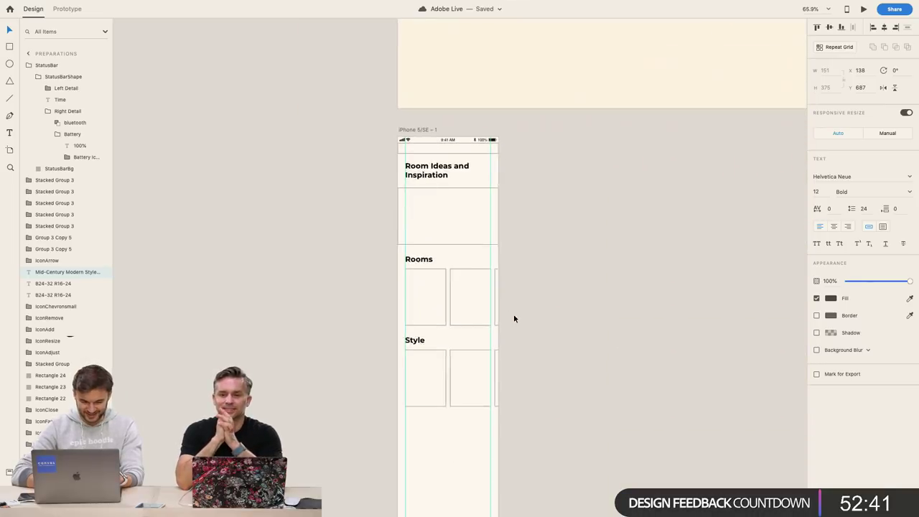
{"action": "scroll", "coordinate": [418, 400], "scroll_direction": "up", "scroll_amount": 5}
Draw a wide rectangle below the Style cards, about 269 tall
{"action": "scroll", "coordinate": [403, 336], "scroll_direction": "down", "scroll_amount": 3}
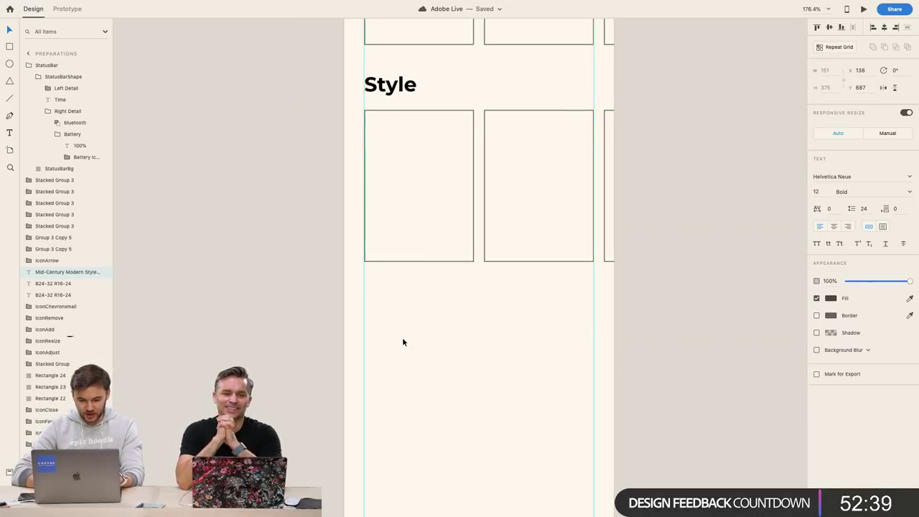
{"action": "key", "text": "r"}
{"action": "mouse_move", "coordinate": [345, 228]}
{"action": "left_mouse_down"}
{"action": "mouse_move", "coordinate": [591, 353]}
{"action": "mouse_move", "coordinate": [618, 380]}
{"action": "mouse_move", "coordinate": [617, 396]}
{"action": "left_mouse_up"}
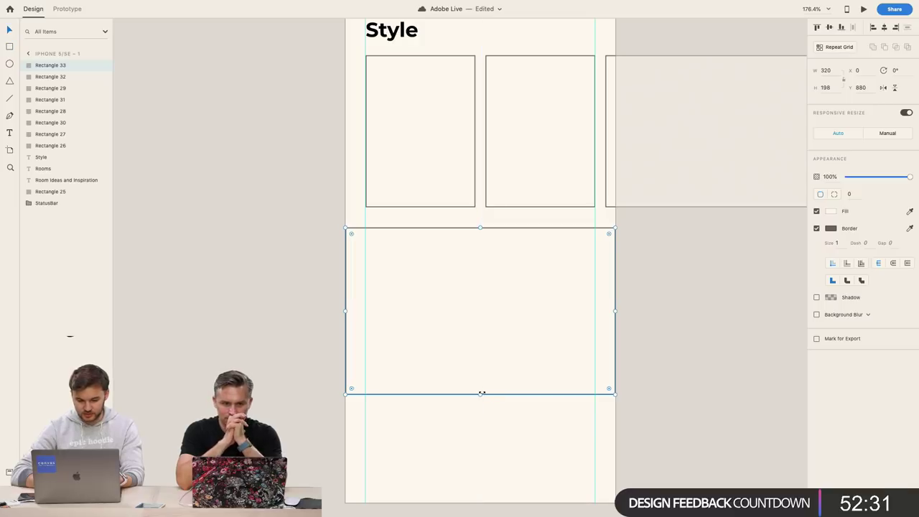
{"action": "left_click_drag", "start_coordinate": [482, 394], "coordinate": [480, 453]}
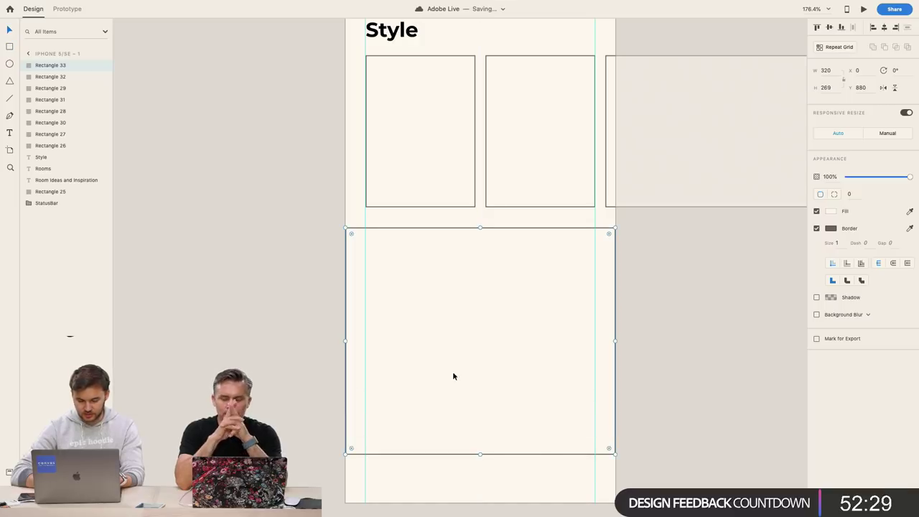
Add the text 'Not sure which style you need?' inside the large rectangle
{"action": "key", "text": "t"}
{"action": "left_click", "coordinate": [392, 288]}
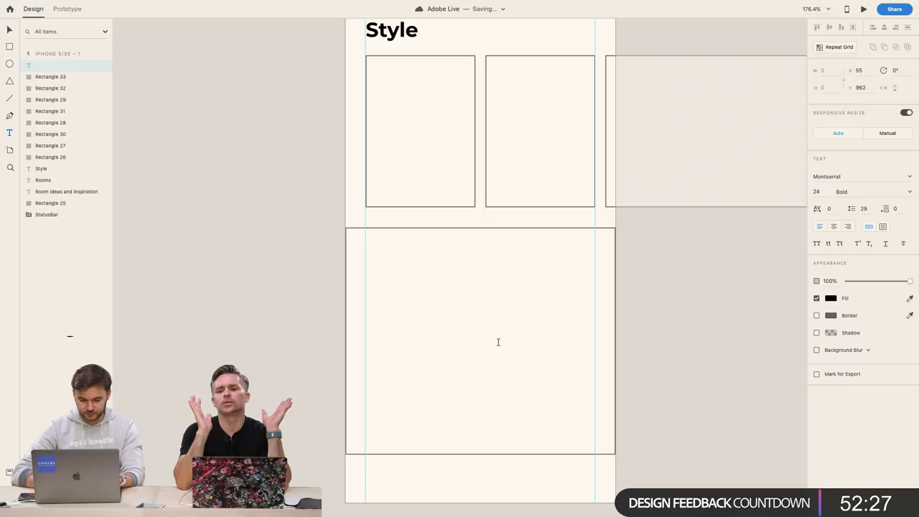
{"action": "type", "text": "Not "}
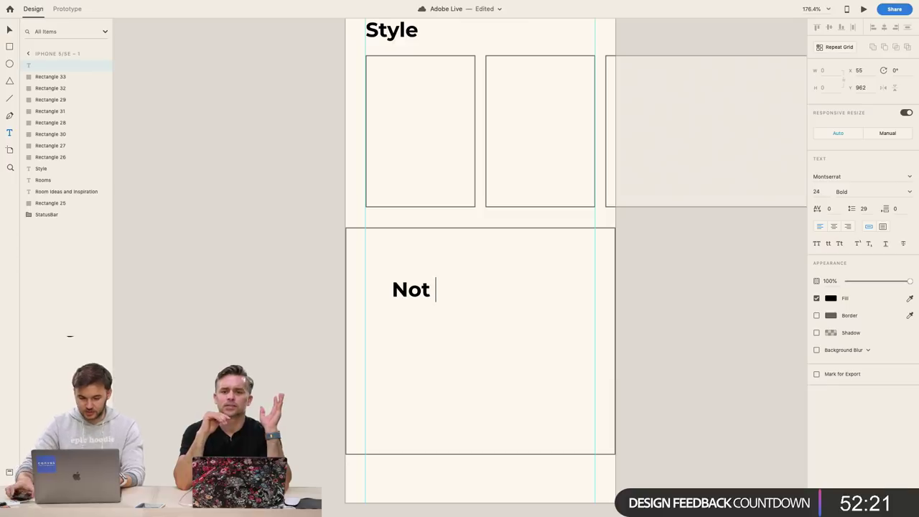
{"action": "type", "text": "sure which style"}
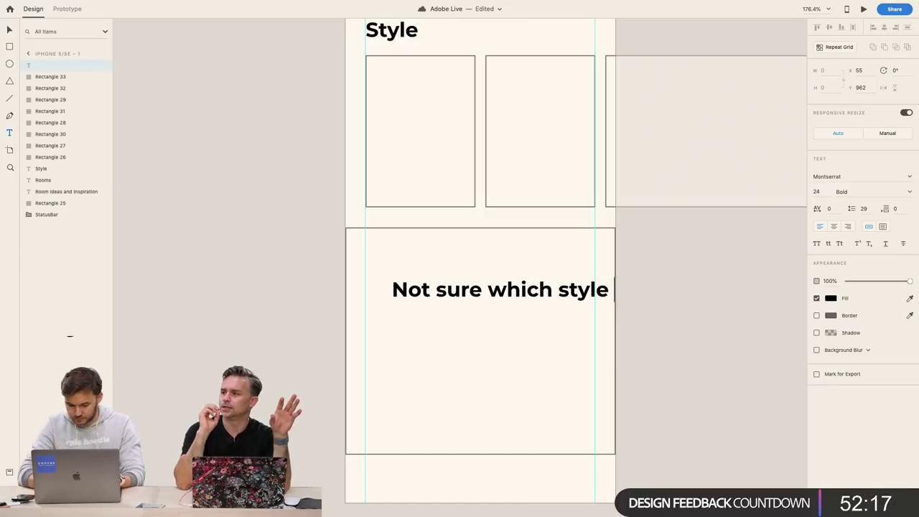
{"action": "type", "text": " you "}
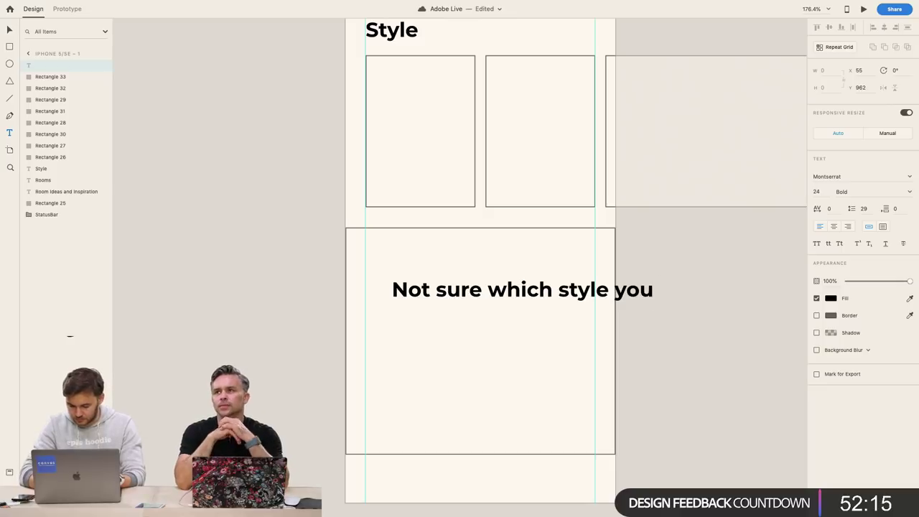
{"action": "type", "text": "need?v"}
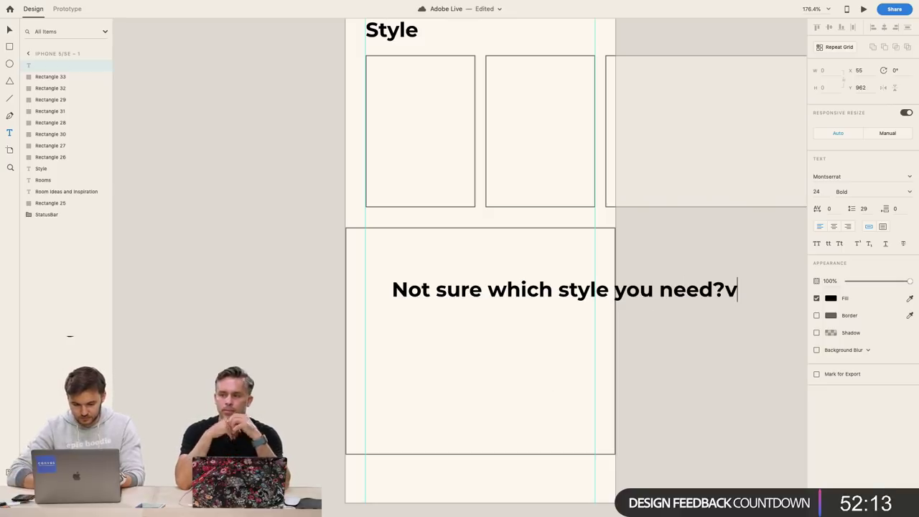
{"action": "key", "text": "Escape"}
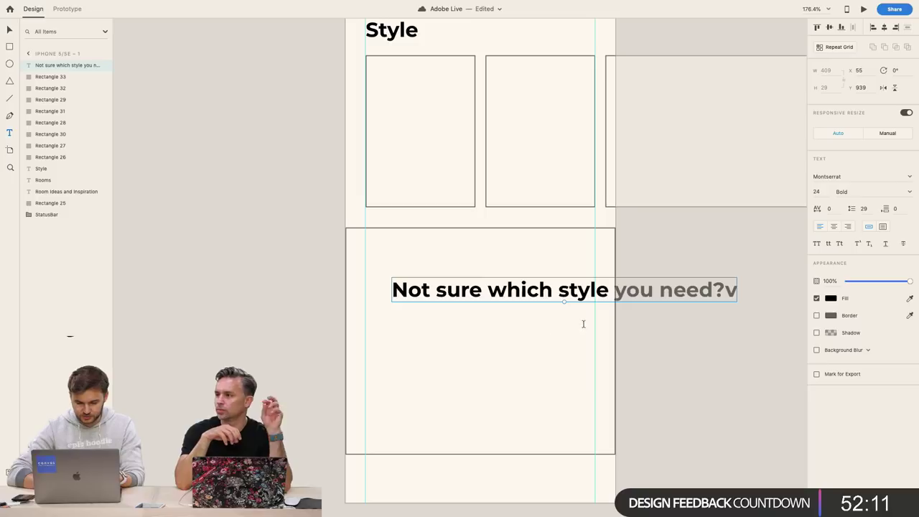
Delete the stray 't' on the pasteboard and the trailing 'v' from the heading
{"action": "left_click", "coordinate": [702, 327]}
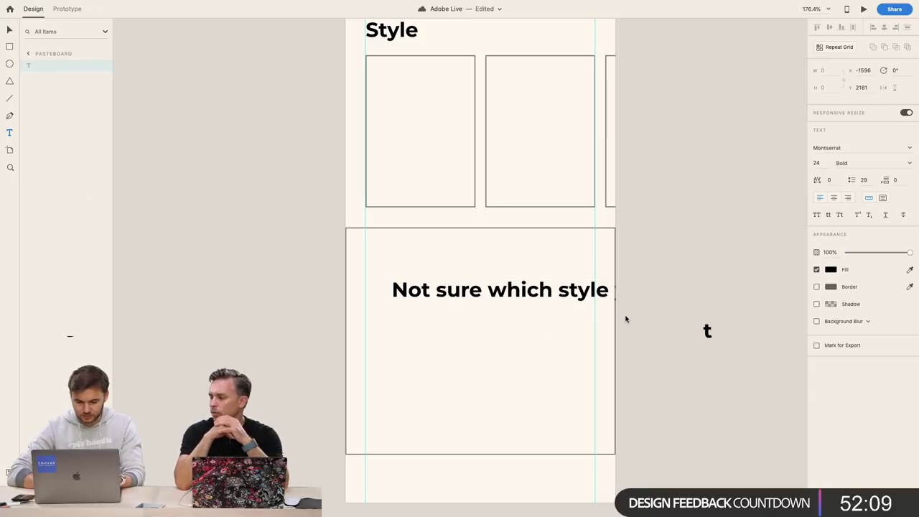
{"action": "key", "text": "BackSpace"}
{"action": "key", "text": "Escape"}
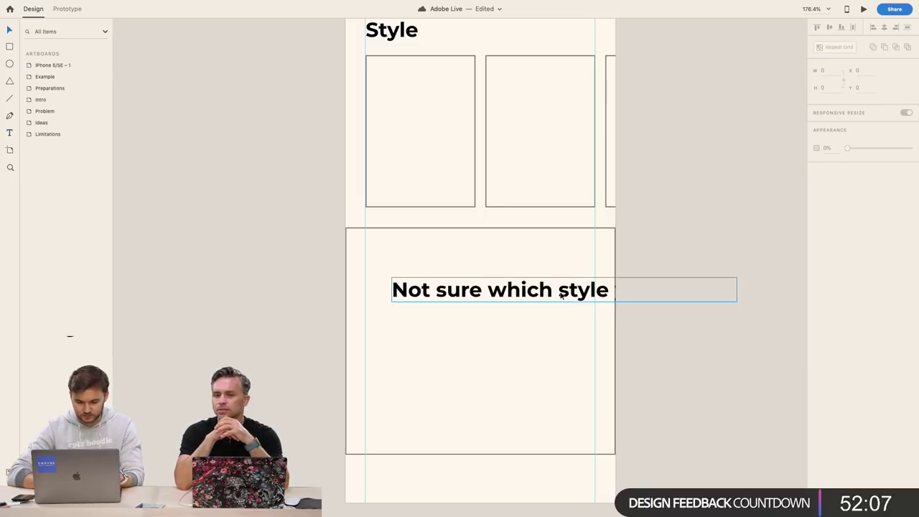
{"action": "left_click", "coordinate": [561, 295]}
{"action": "double_click", "coordinate": [561, 295]}
{"action": "key", "text": "Right"}
{"action": "key", "text": "BackSpace"}
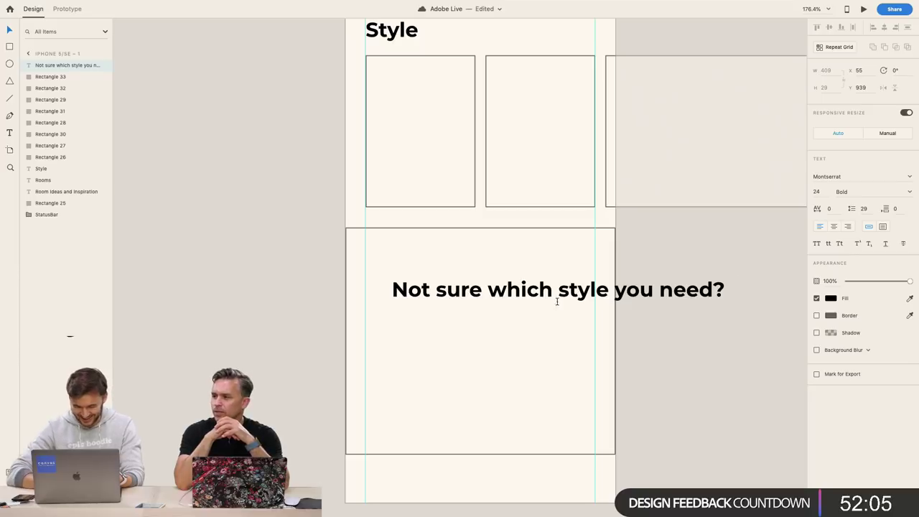
{"action": "key", "text": "BackSpace"}
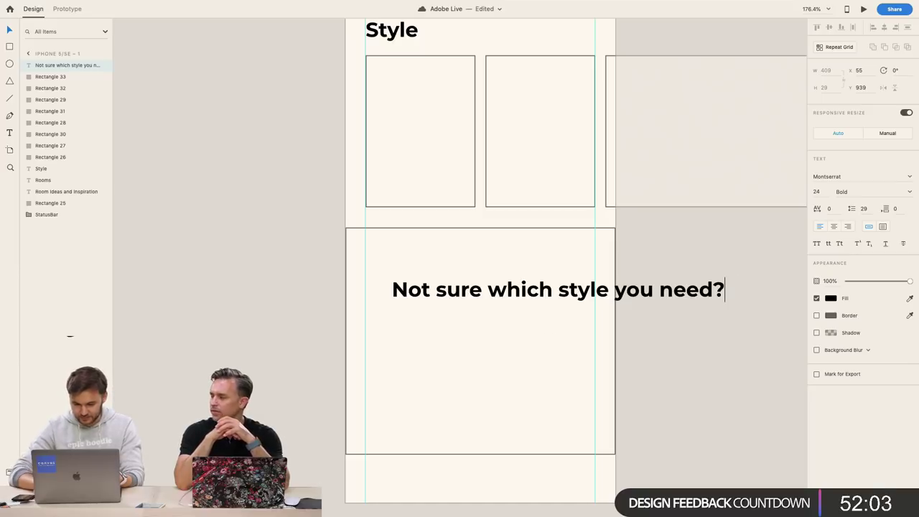
{"action": "key", "text": "Escape"}
Move the heading to the left guide and make it a fixed-size box wrapping after 'style'
{"action": "left_click_drag", "start_coordinate": [507, 294], "coordinate": [481, 287]}
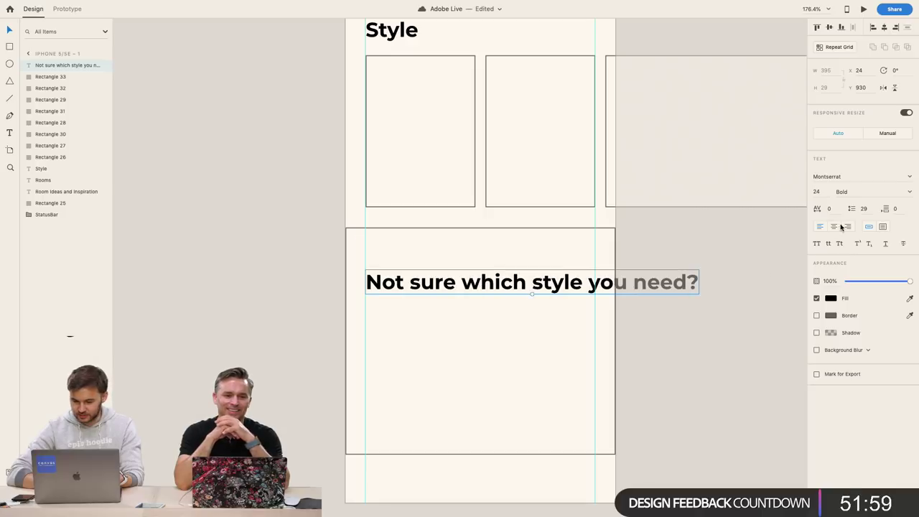
{"action": "left_click", "coordinate": [884, 227]}
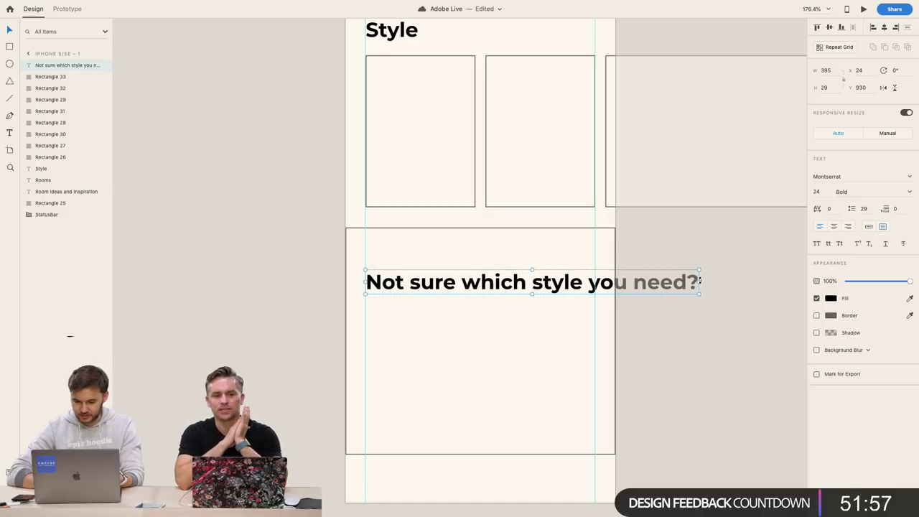
{"action": "left_click_drag", "start_coordinate": [699, 282], "coordinate": [612, 307]}
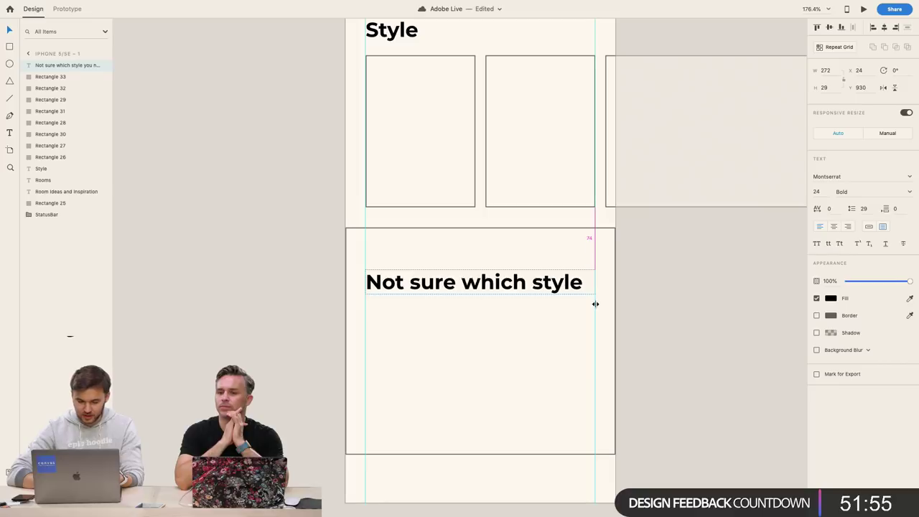
{"action": "left_click_drag", "start_coordinate": [480, 294], "coordinate": [481, 318]}
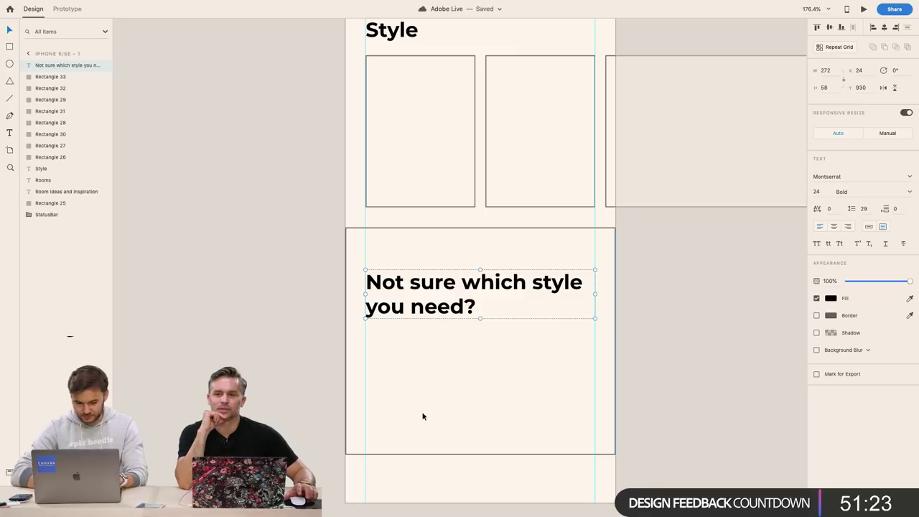
Type 'Read the article which will help you pick the right one.' below the heading, aligned left
{"action": "key", "text": "t"}
{"action": "left_click", "coordinate": [396, 360]}
{"action": "type", "text": "Read "}
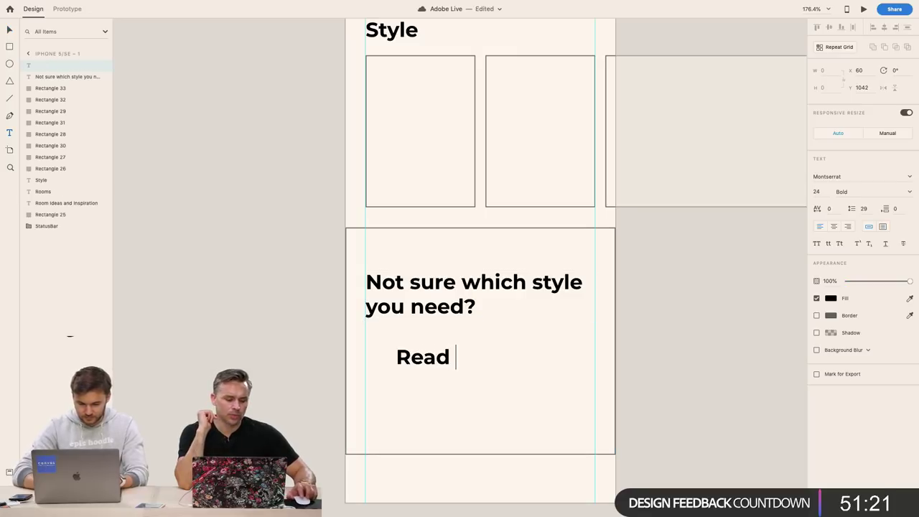
{"action": "type", "text": "the article "}
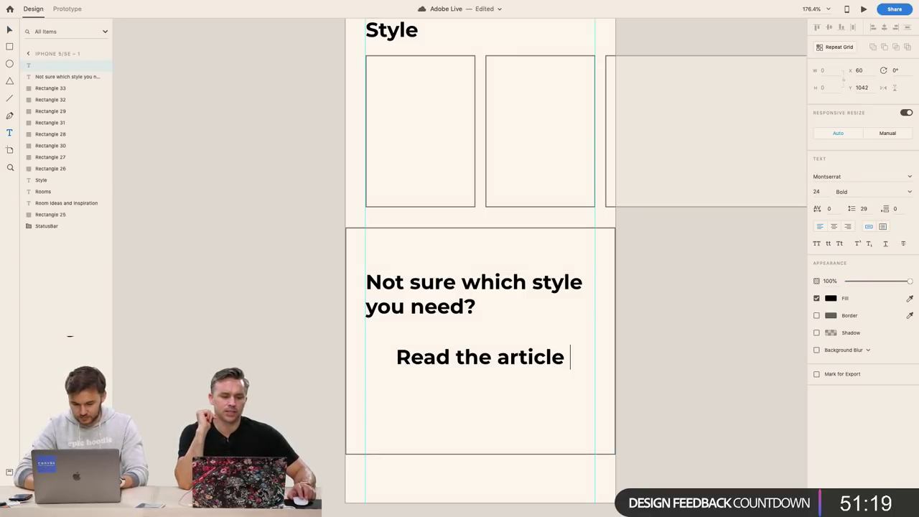
{"action": "type", "text": "whic"}
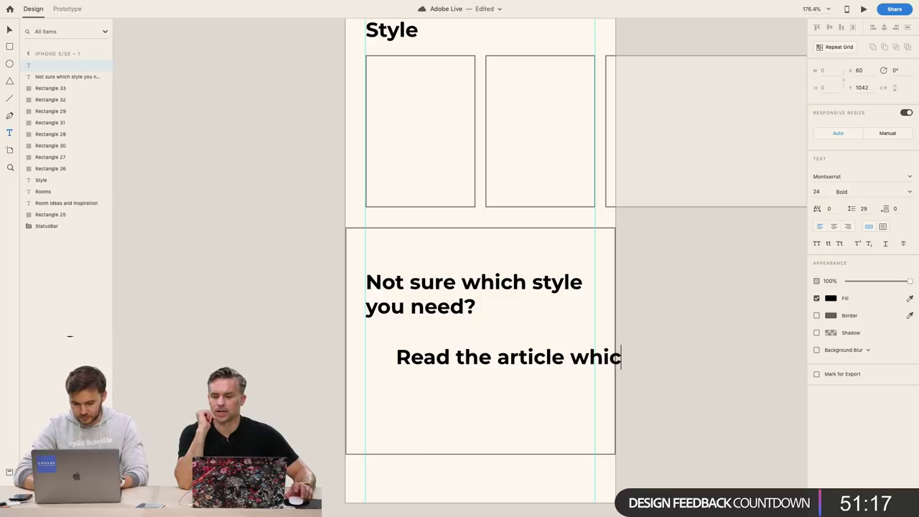
{"action": "type", "text": "h will hel"}
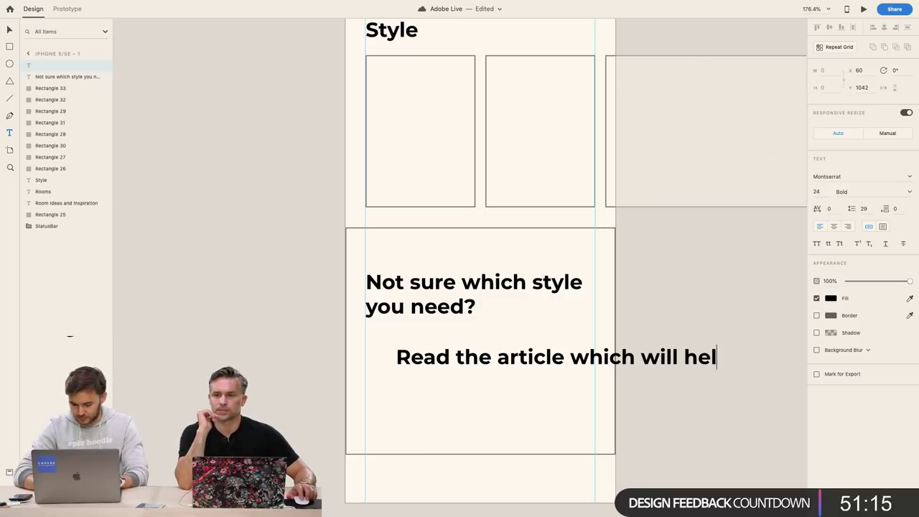
{"action": "type", "text": "p you "}
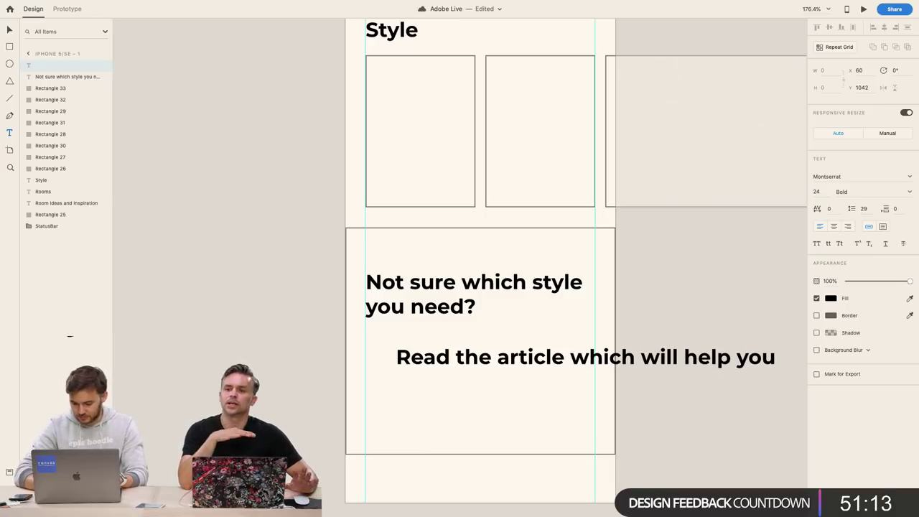
{"action": "type", "text": "pic"}
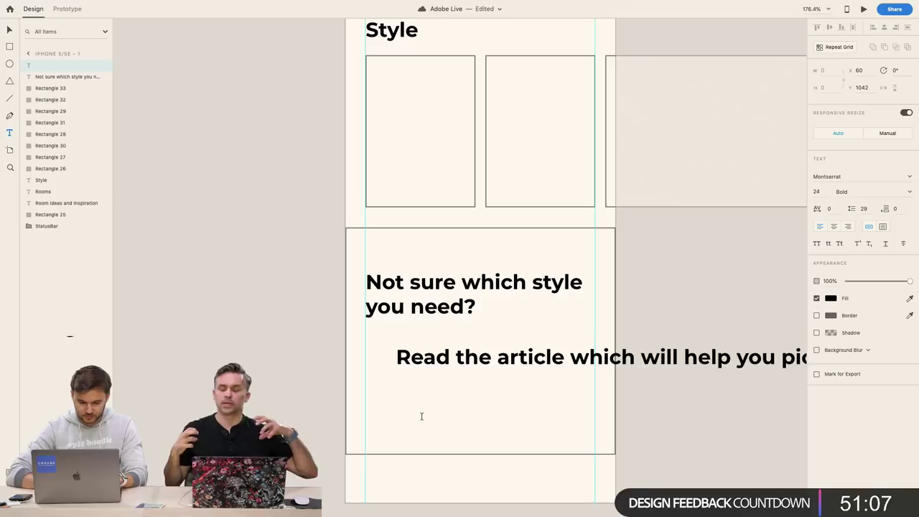
{"action": "key", "text": "Escape"}
{"action": "left_click_drag", "start_coordinate": [479, 368], "coordinate": [448, 374]}
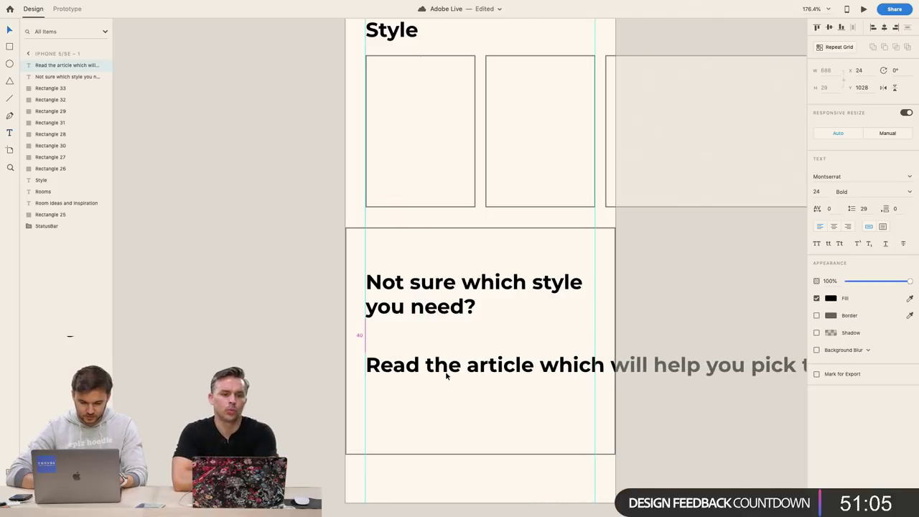
Set the article line to 16 pt, Regular weight, as a fixed-size text box
{"action": "scroll", "coordinate": [500, 382], "scroll_direction": "down", "scroll_amount": 5}
{"action": "scroll", "coordinate": [500, 381], "scroll_direction": "right", "scroll_amount": 4}
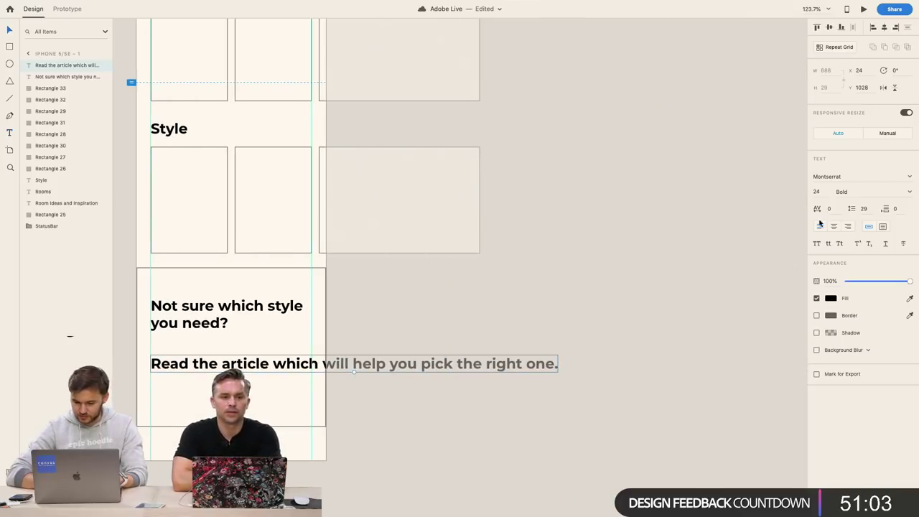
{"action": "left_click", "coordinate": [817, 192]}
{"action": "type", "text": "1"}
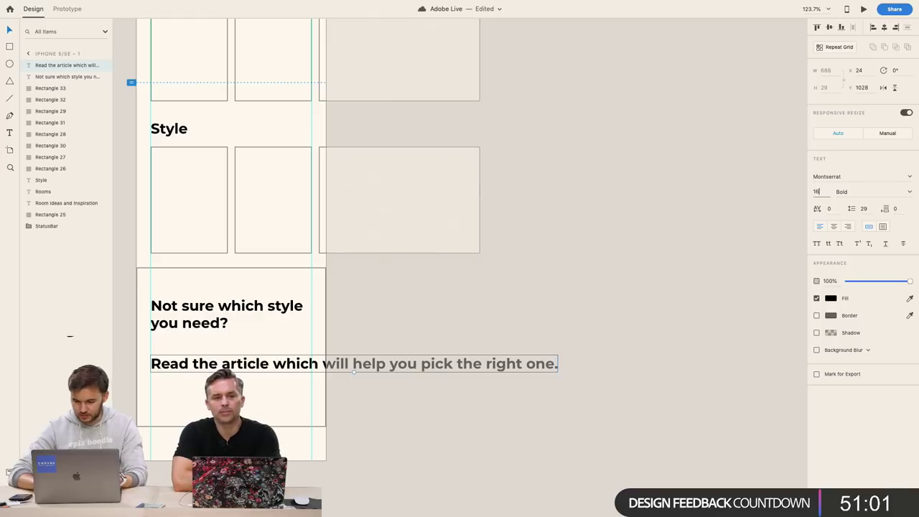
{"action": "type", "text": "6"}
{"action": "key", "text": "Return"}
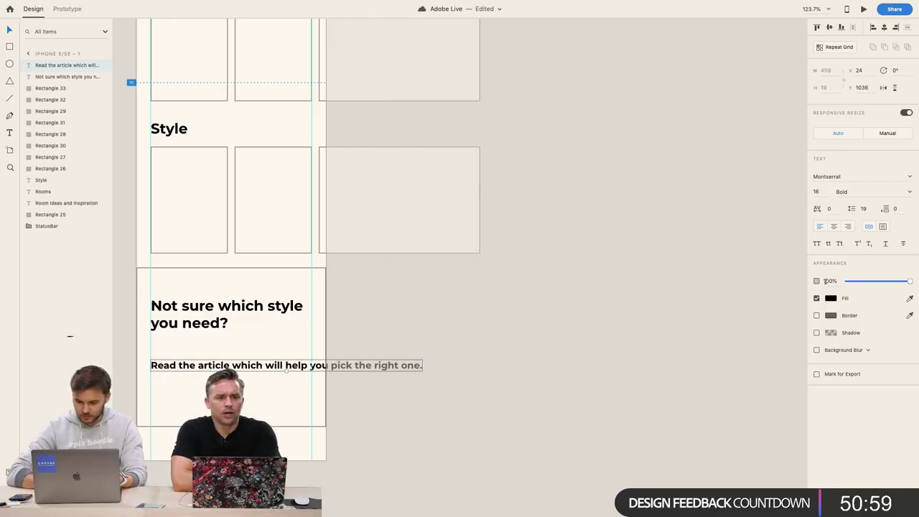
{"action": "key", "text": "super+b"}
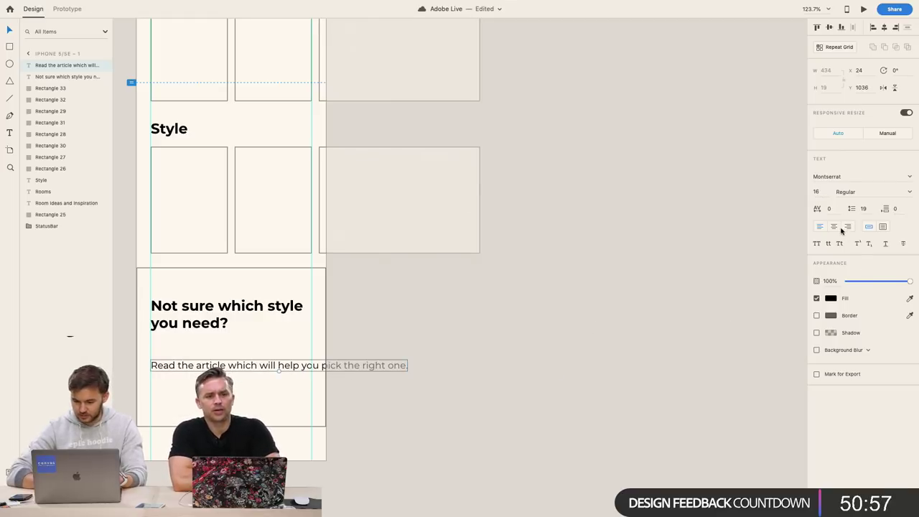
{"action": "left_click", "coordinate": [883, 226]}
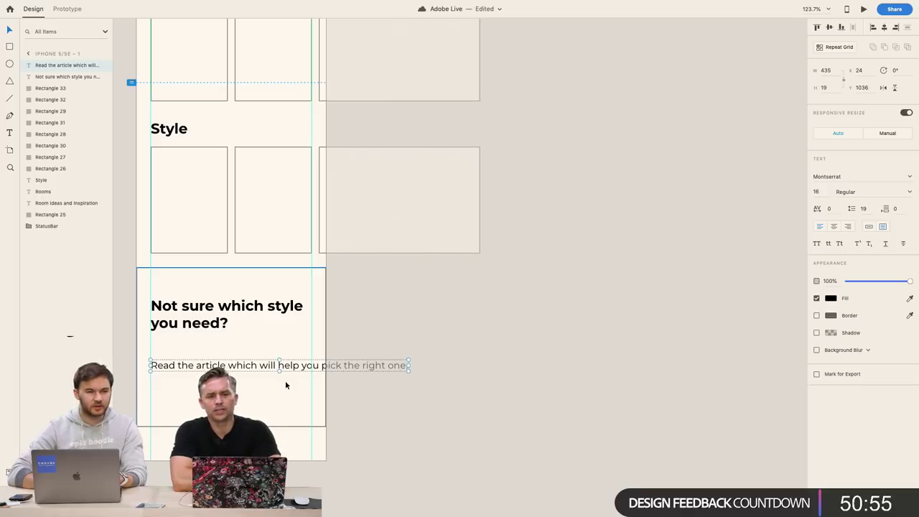
Wrap the article line onto two lines, breaking after 'help'
{"action": "scroll", "coordinate": [286, 385], "scroll_direction": "up", "scroll_amount": 5}
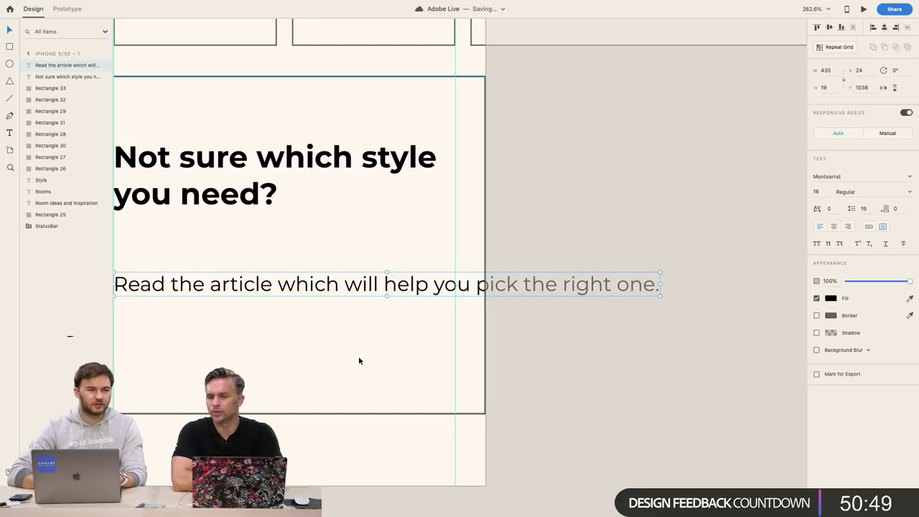
{"action": "scroll", "coordinate": [358, 357], "scroll_direction": "left", "scroll_amount": 3}
{"action": "scroll", "coordinate": [359, 359], "scroll_direction": "left", "scroll_amount": 2}
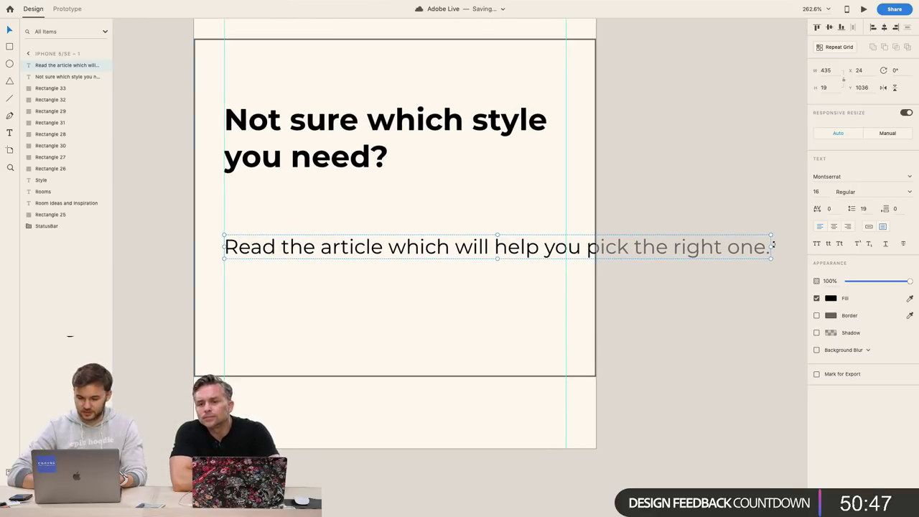
{"action": "left_click_drag", "start_coordinate": [770, 246], "coordinate": [566, 285]}
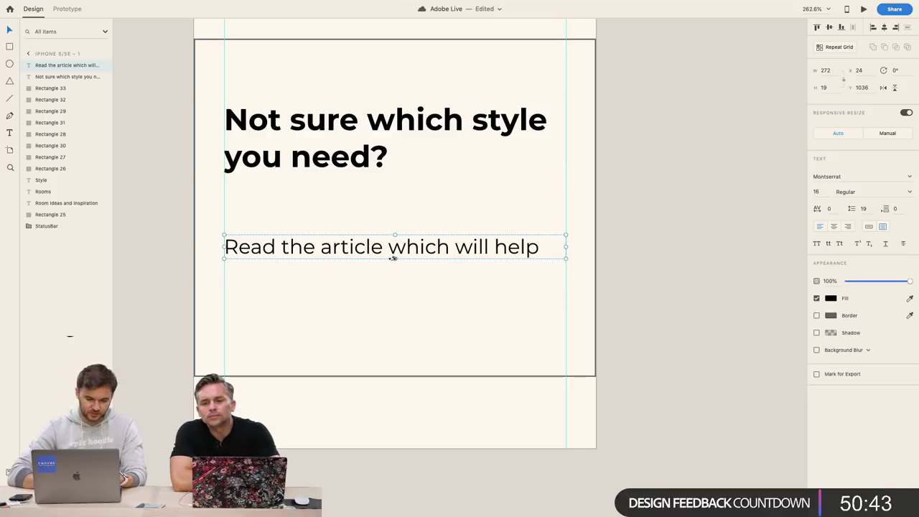
{"action": "left_click_drag", "start_coordinate": [395, 260], "coordinate": [392, 283]}
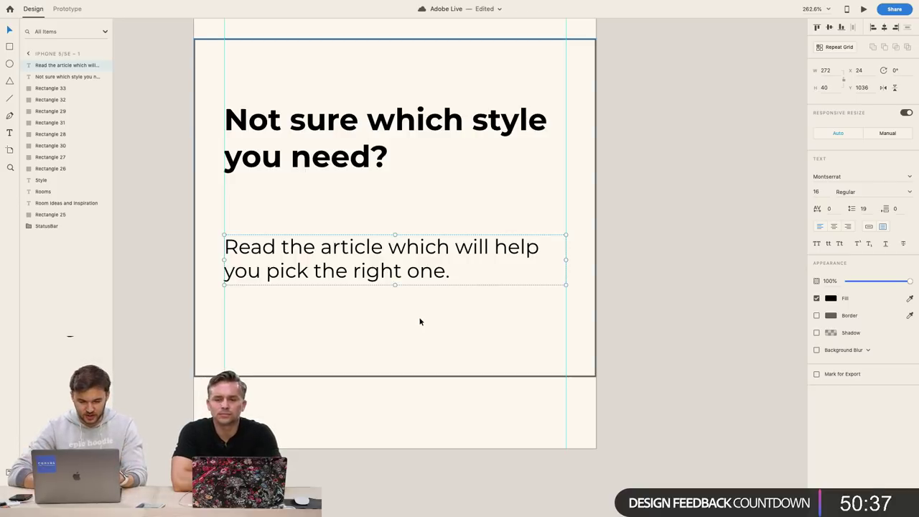
Remove the large box's border and fill it with dark blue
{"action": "scroll", "coordinate": [449, 287], "scroll_direction": "down", "scroll_amount": 5}
{"action": "left_click", "coordinate": [412, 136]}
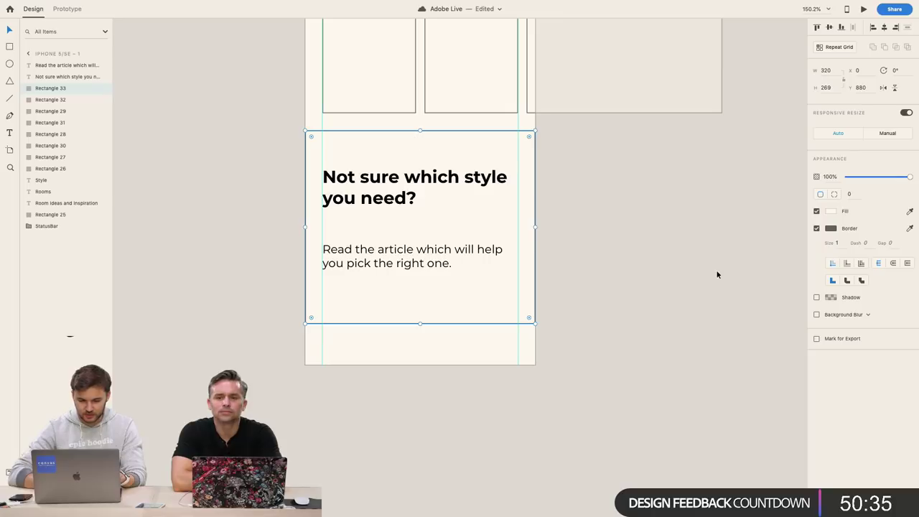
{"action": "left_click", "coordinate": [833, 230]}
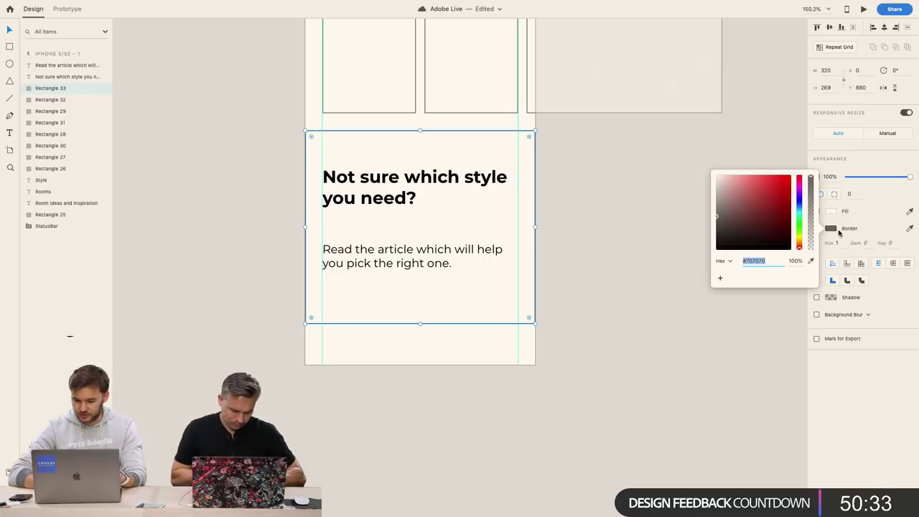
{"action": "left_click", "coordinate": [861, 227]}
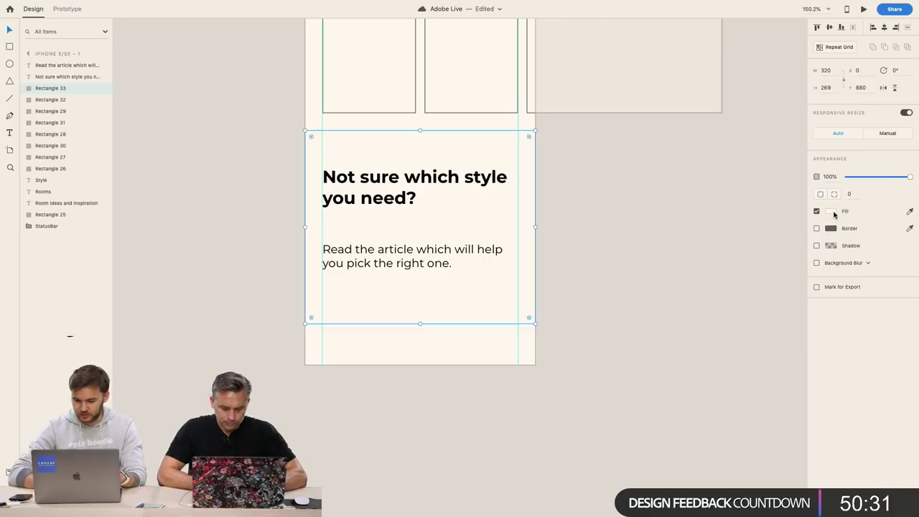
{"action": "left_click", "coordinate": [831, 211]}
{"action": "left_click_drag", "start_coordinate": [800, 201], "coordinate": [818, 176]}
{"action": "left_click", "coordinate": [765, 192]}
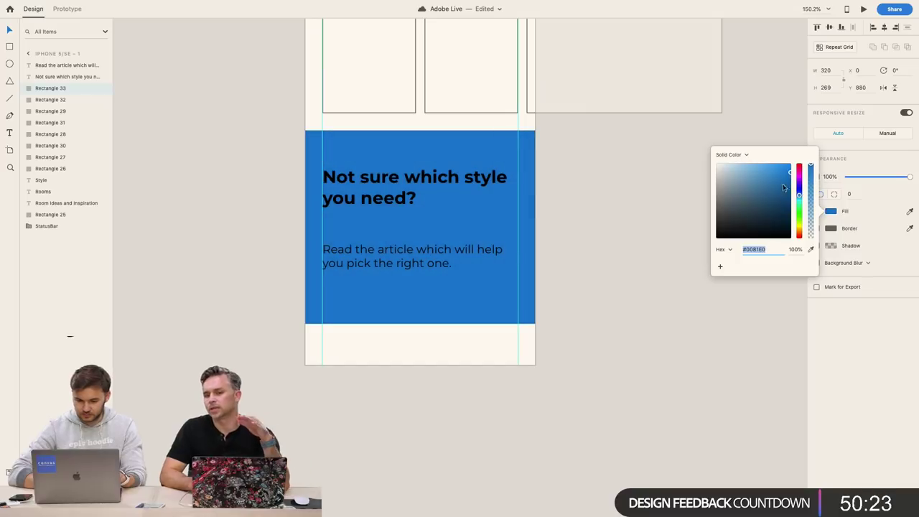
Make both banner text layers white
{"action": "left_click_drag", "start_coordinate": [786, 140], "coordinate": [316, 279]}
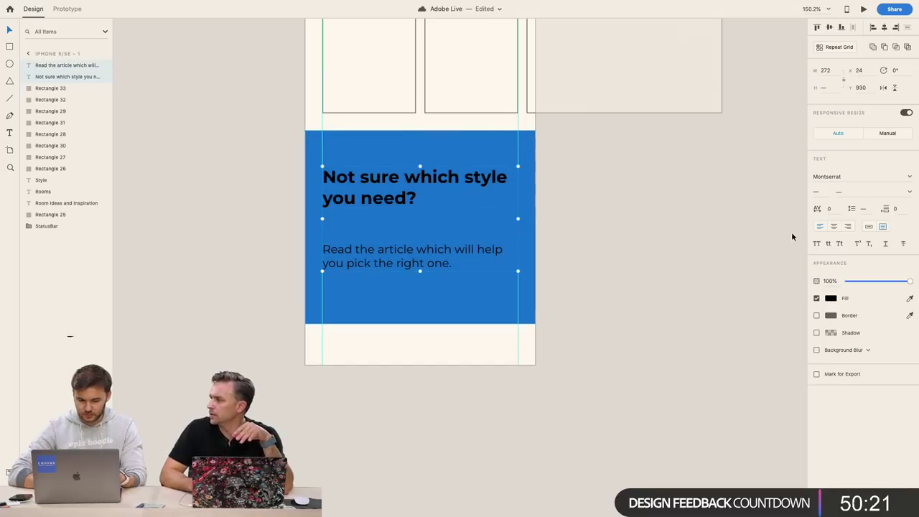
{"action": "left_click", "coordinate": [832, 299]}
{"action": "left_click_drag", "start_coordinate": [753, 289], "coordinate": [700, 208]}
{"action": "left_click", "coordinate": [615, 236]}
{"action": "scroll", "coordinate": [596, 225], "scroll_direction": "down", "scroll_amount": 5}
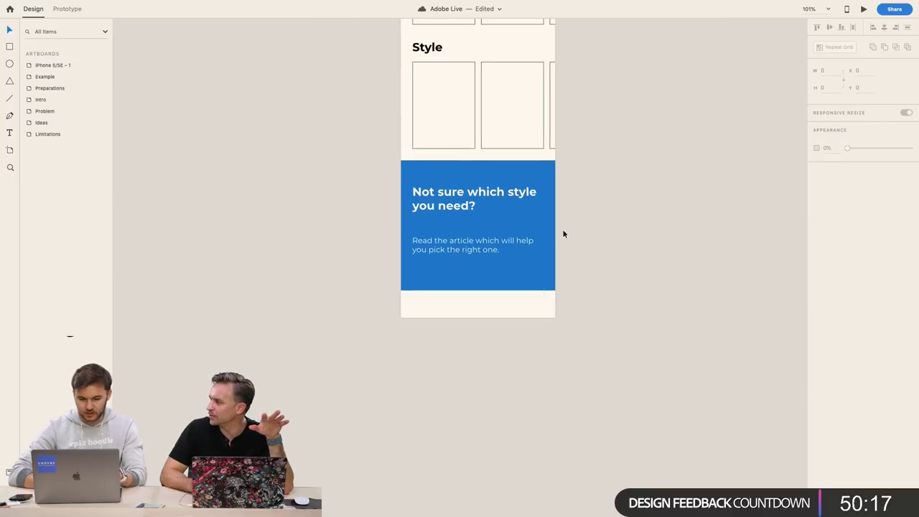
{"action": "left_click", "coordinate": [492, 239]}
{"action": "left_click", "coordinate": [490, 278]}
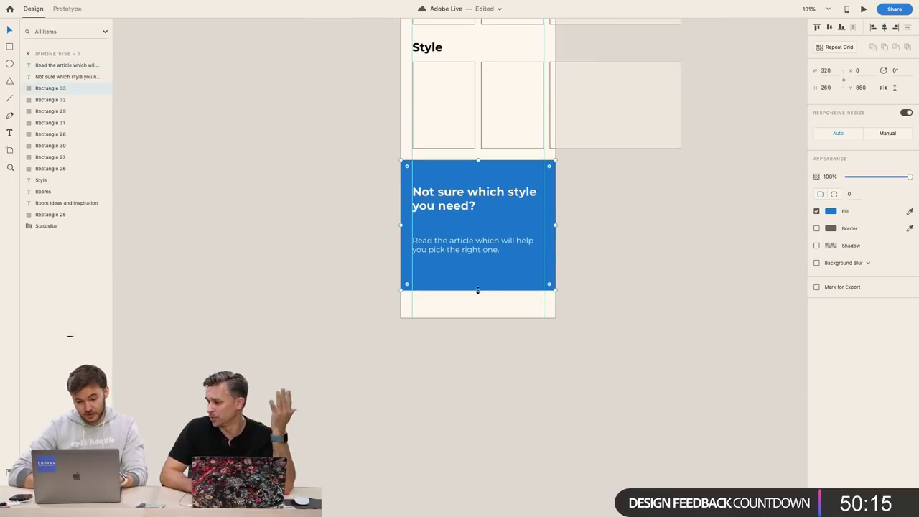
{"action": "left_click", "coordinate": [594, 290]}
Lengthen the iPhone artboard downward to 1530 tall
{"action": "scroll", "coordinate": [594, 291], "scroll_direction": "down", "scroll_amount": 4}
{"action": "scroll", "coordinate": [502, 152], "scroll_direction": "up", "scroll_amount": 5}
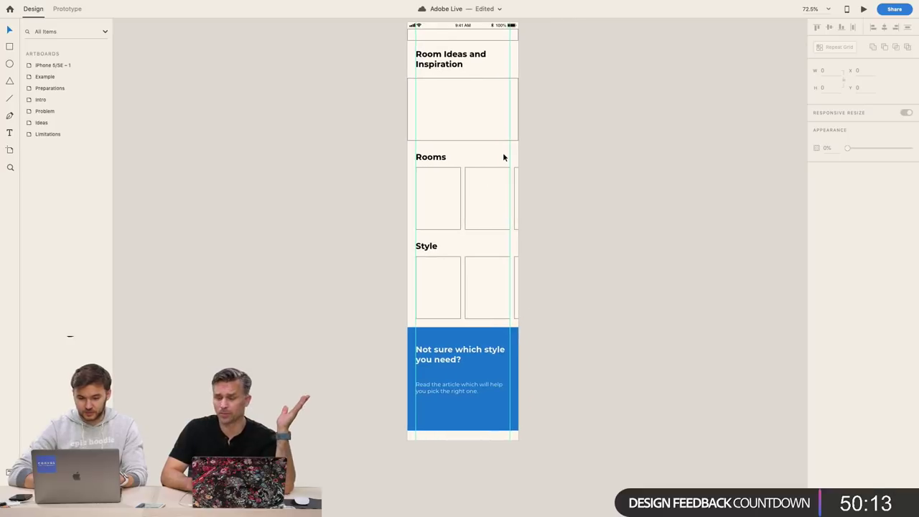
{"action": "left_click", "coordinate": [421, 71]}
{"action": "scroll", "coordinate": [421, 71], "scroll_direction": "down", "scroll_amount": 5}
{"action": "scroll", "coordinate": [459, 123], "scroll_direction": "down", "scroll_amount": 5}
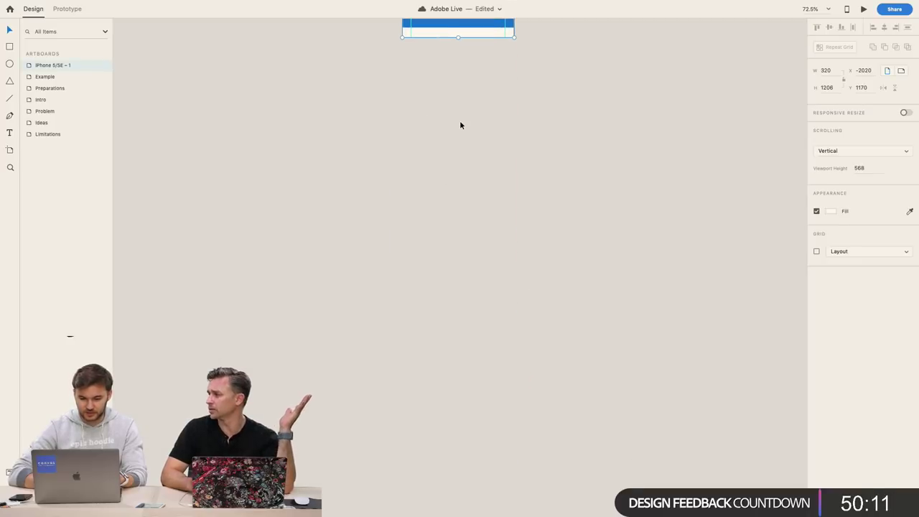
{"action": "scroll", "coordinate": [460, 122], "scroll_direction": "up", "scroll_amount": 2}
{"action": "left_click_drag", "start_coordinate": [448, 140], "coordinate": [450, 252]}
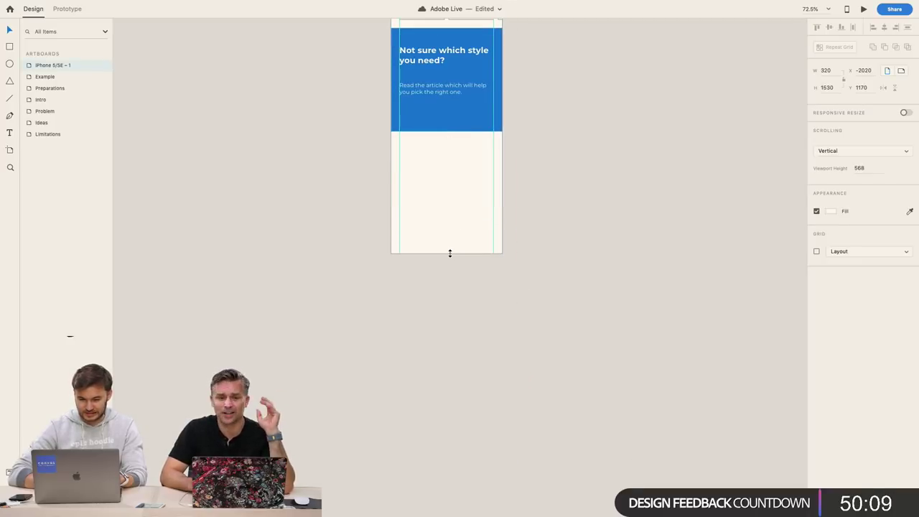
Select the banner body text and heading together and shift-nudge both down
{"action": "scroll", "coordinate": [476, 106], "scroll_direction": "up", "scroll_amount": 5}
{"action": "left_click", "coordinate": [413, 81]}
{"action": "scroll", "coordinate": [413, 80], "scroll_direction": "up", "scroll_amount": 3}
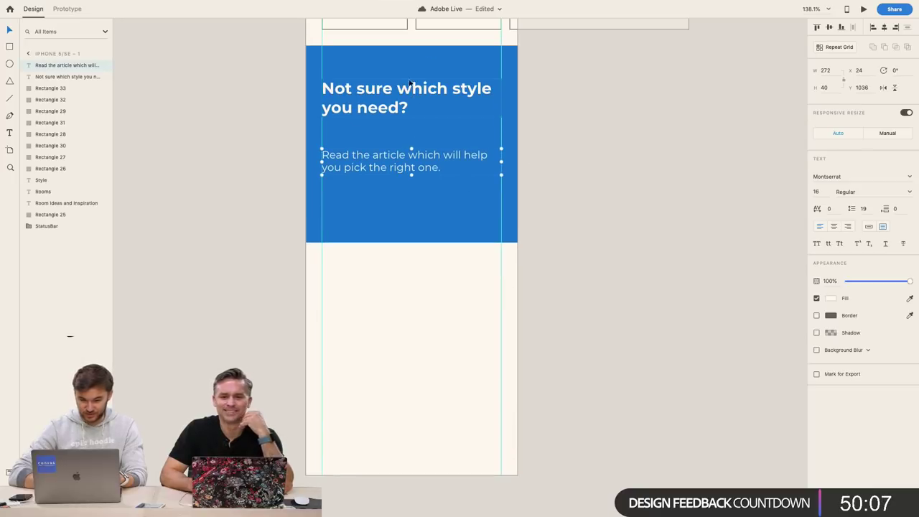
{"action": "left_click", "coordinate": [385, 95], "text": "shift"}
{"action": "key", "text": "shift+Down"}
{"action": "key", "text": "shift+Down"}
{"action": "key", "text": "shift+Down"}
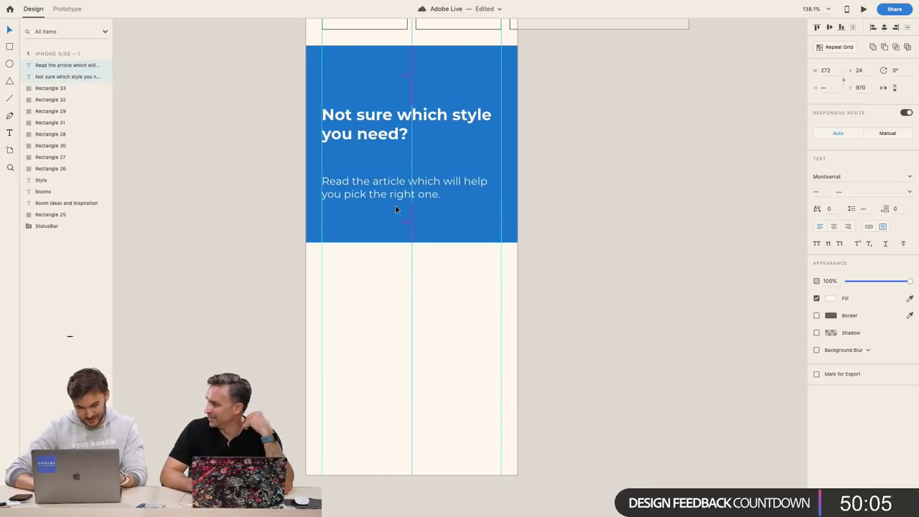
Nudge the banner heading further down, leaving the heading at Y 1000 and the body at Y 1086
{"action": "left_click", "coordinate": [449, 279]}
{"action": "left_click", "coordinate": [409, 199]}
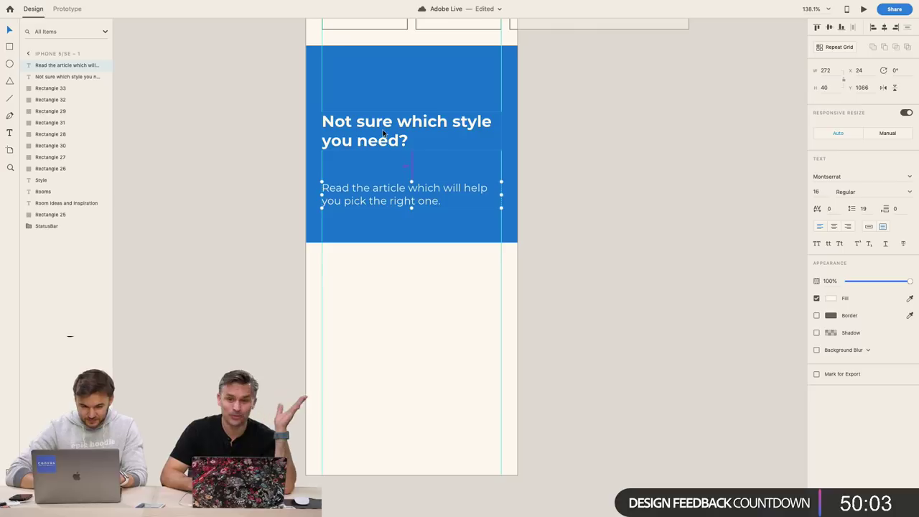
{"action": "left_click", "coordinate": [387, 140]}
{"action": "key", "text": "shift+Down"}
{"action": "key", "text": "shift+Down"}
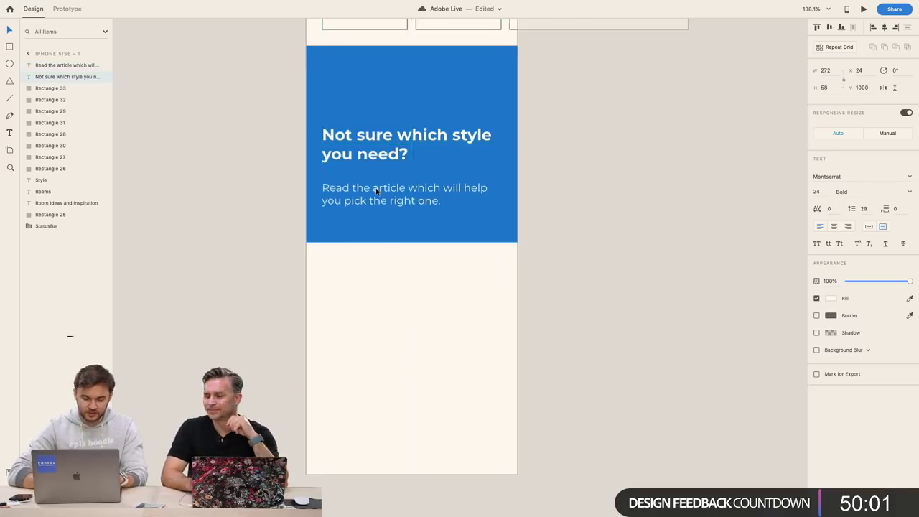
{"action": "scroll", "coordinate": [506, 169], "scroll_direction": "down", "scroll_amount": 3}
{"action": "scroll", "coordinate": [506, 169], "scroll_direction": "up", "scroll_amount": 4}
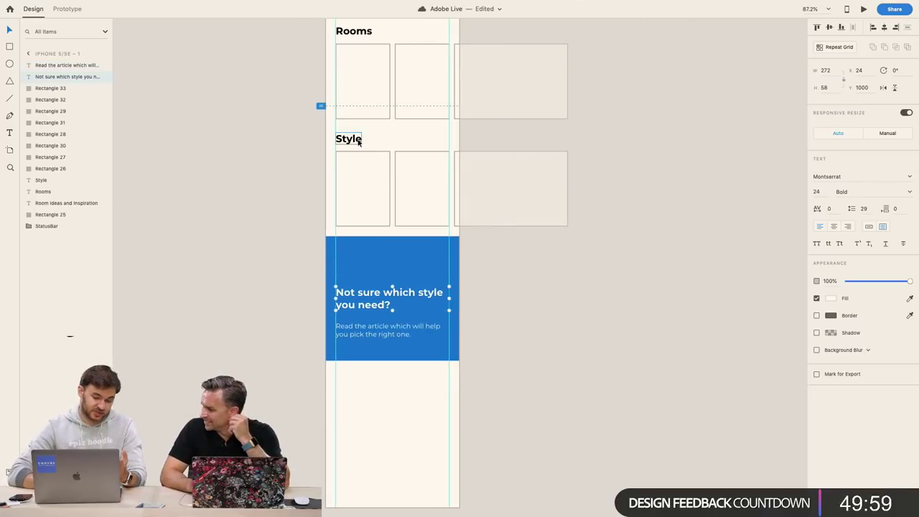
{"action": "left_click", "coordinate": [515, 276]}
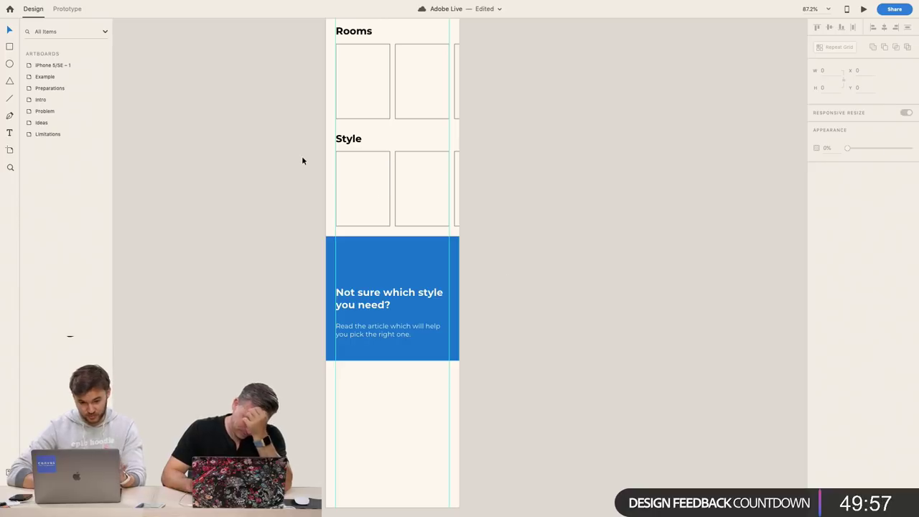
{"action": "left_click_drag", "start_coordinate": [325, 126], "coordinate": [321, 299]}
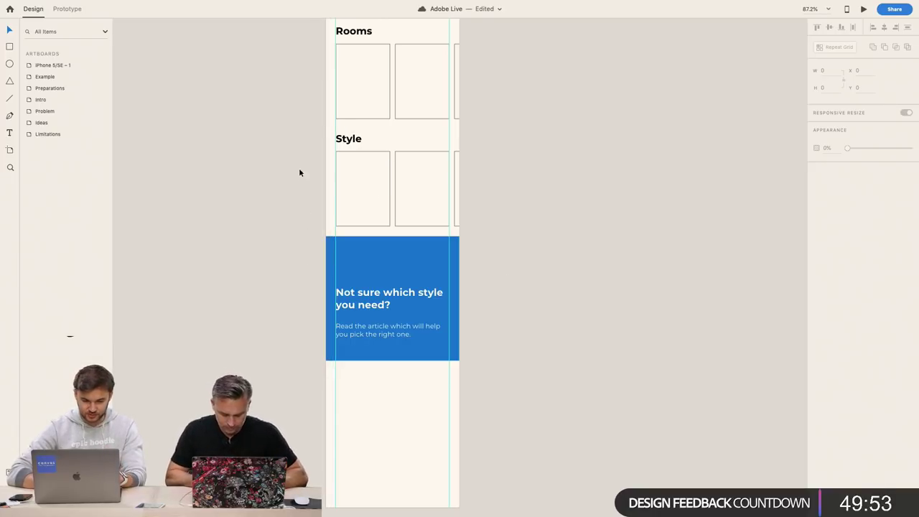
Marquee-select the Style heading, its cards and the blue banner, and shift them down
{"action": "left_click_drag", "start_coordinate": [308, 139], "coordinate": [556, 412]}
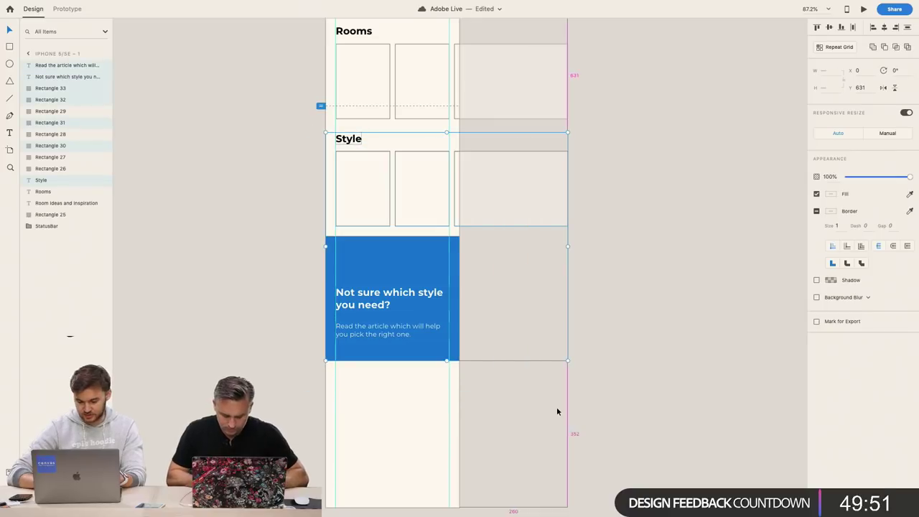
{"action": "key", "text": "shift+Down"}
{"action": "key", "text": "shift+Down"}
{"action": "key", "text": "shift+Down"}
{"action": "key", "text": "shift+Down"}
{"action": "key", "text": "shift+Down"}
{"action": "key", "text": "shift+Down"}
{"action": "key", "text": "shift+Down"}
{"action": "key", "text": "shift+Down"}
{"action": "key", "text": "shift+Down"}
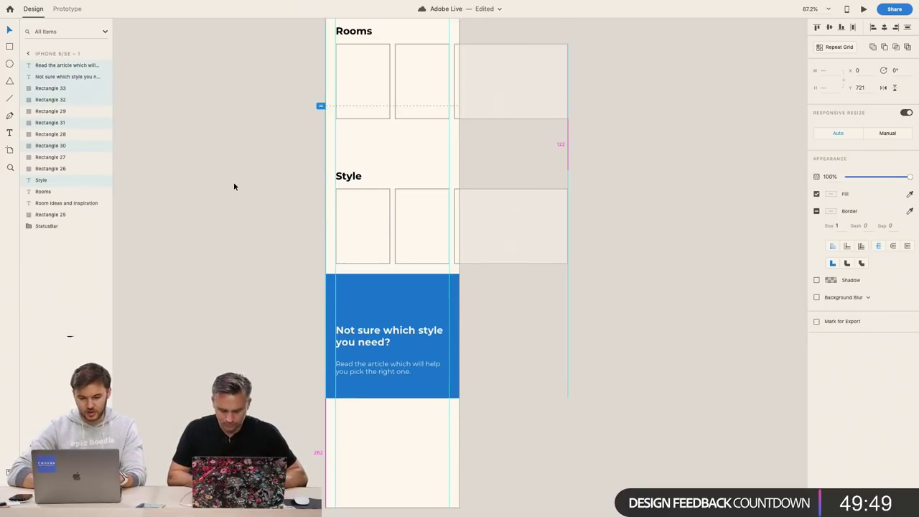
{"action": "scroll", "coordinate": [340, 143], "scroll_direction": "up", "scroll_amount": 6}
Discard the stray one-letter text box created above the Style heading
{"action": "key", "text": "t"}
{"action": "left_click", "coordinate": [421, 175]}
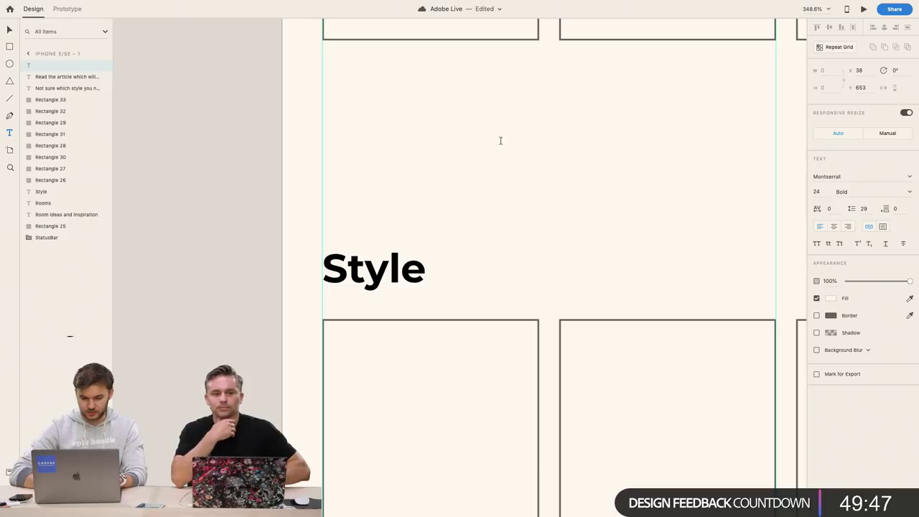
{"action": "left_click", "coordinate": [351, 127]}
{"action": "key", "text": "e"}
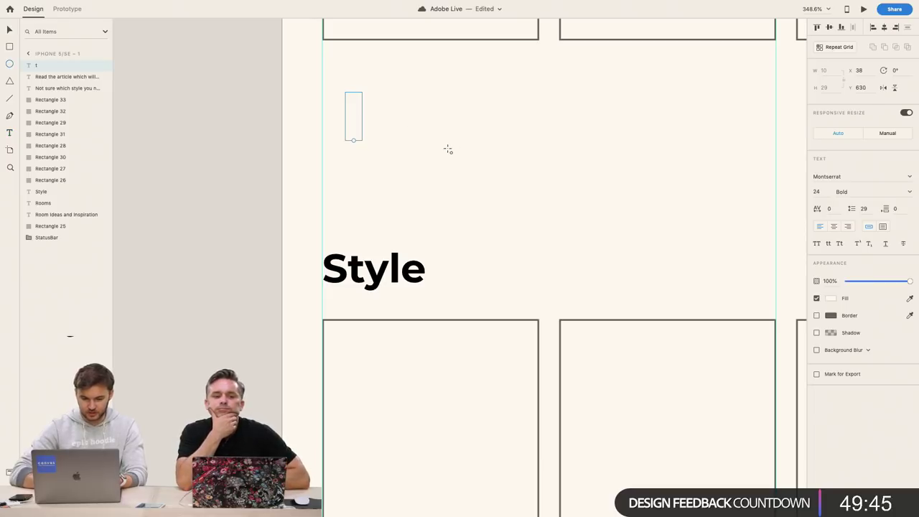
{"action": "double_click", "coordinate": [357, 117]}
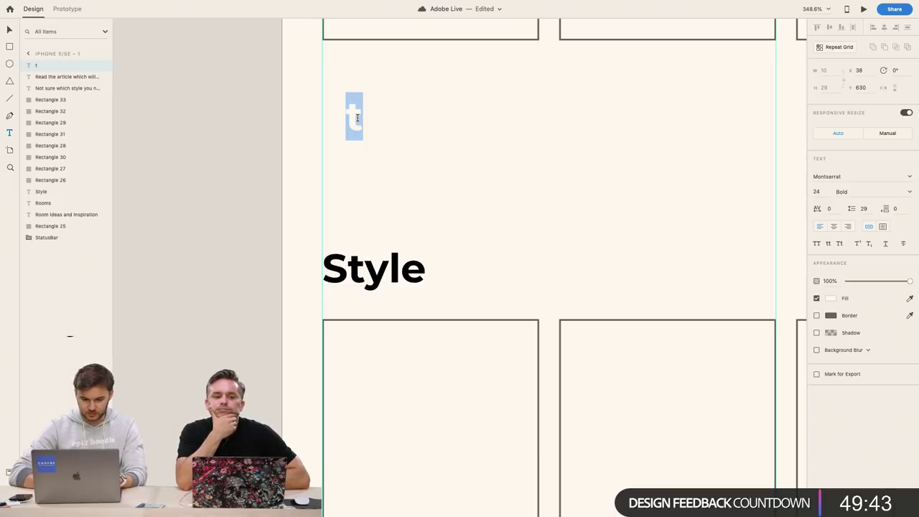
{"action": "key", "text": "BackSpace"}
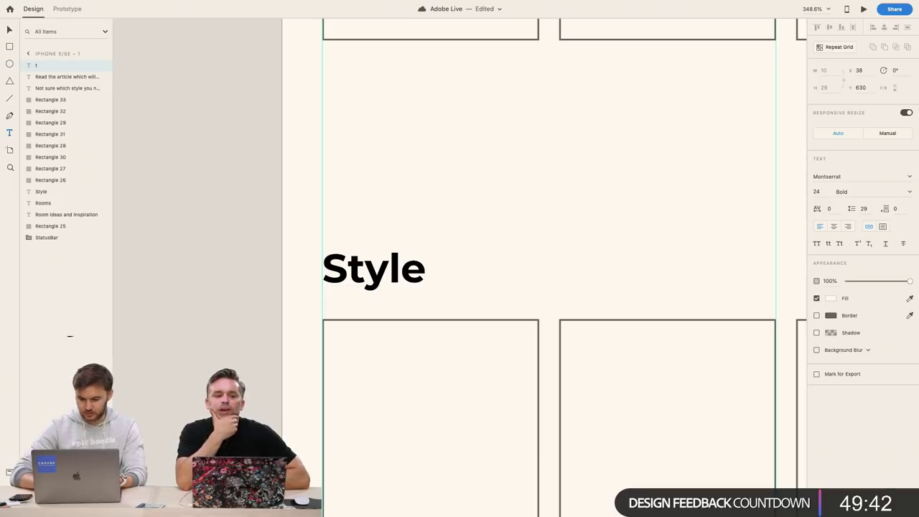
{"action": "left_click", "coordinate": [831, 299]}
{"action": "left_click_drag", "start_coordinate": [764, 281], "coordinate": [637, 365]}
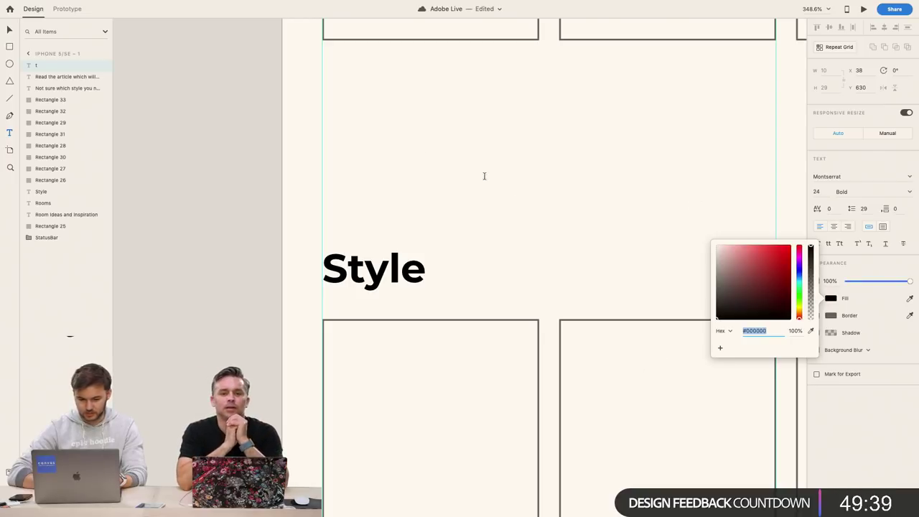
{"action": "left_click", "coordinate": [375, 110]}
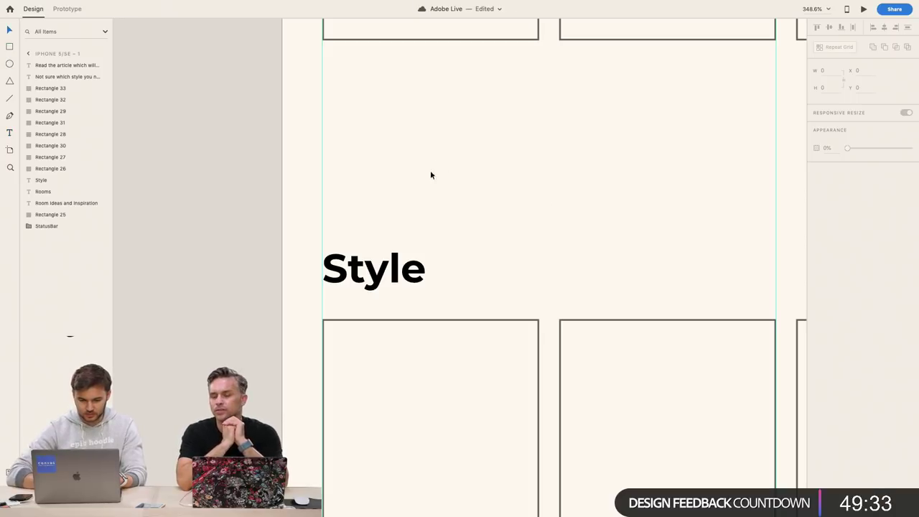
Deselect everything and select the iPhone artboard
{"action": "left_click_drag", "start_coordinate": [232, 115], "coordinate": [589, 227]}
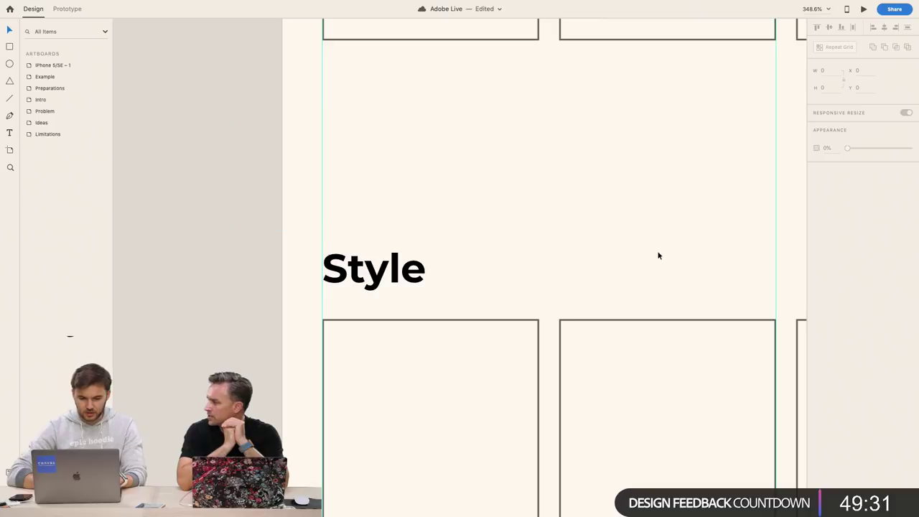
{"action": "left_click", "coordinate": [469, 194]}
{"action": "scroll", "coordinate": [468, 192], "scroll_direction": "down", "scroll_amount": 5}
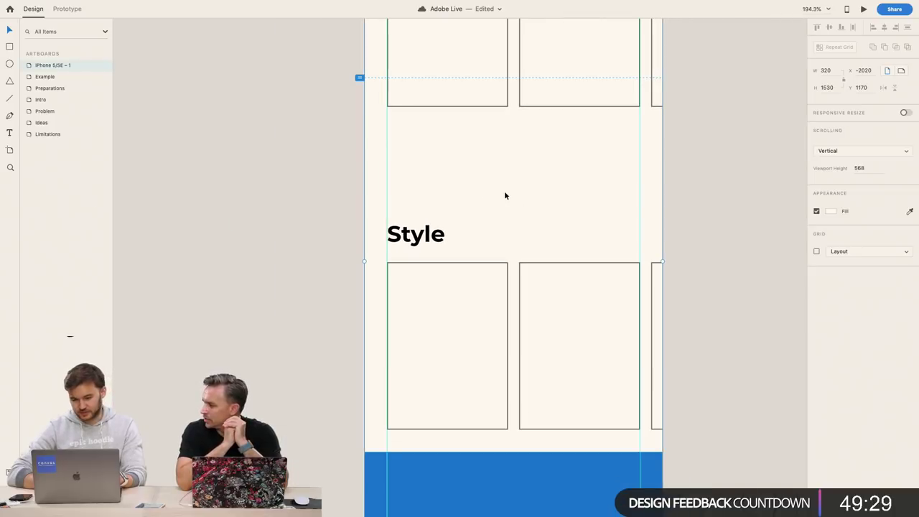
{"action": "left_click", "coordinate": [439, 171]}
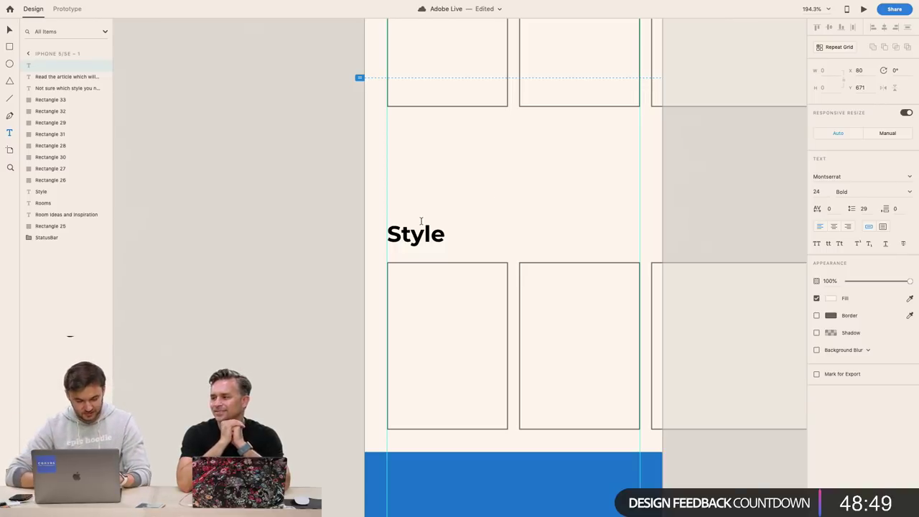
{"action": "key", "text": "Escape"}
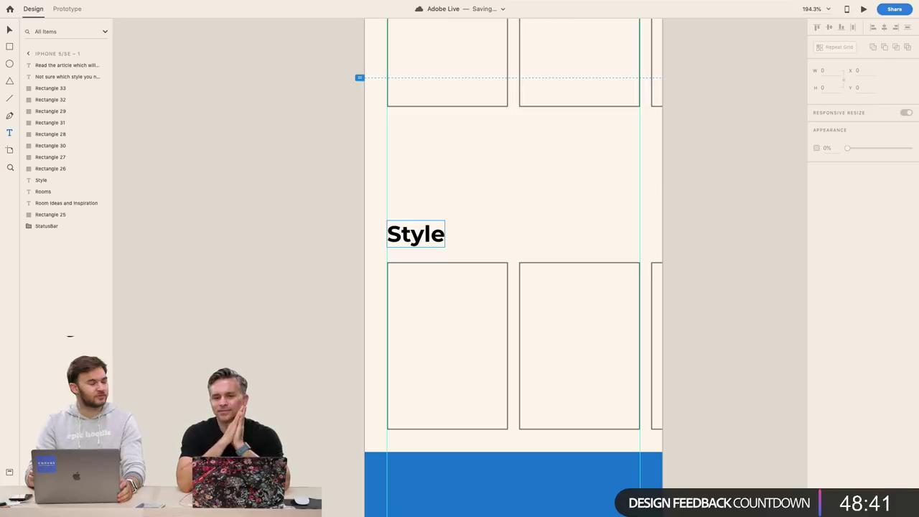
Duplicate the Style heading and move the copy up into the gap above Style
{"action": "double_click", "coordinate": [426, 234]}
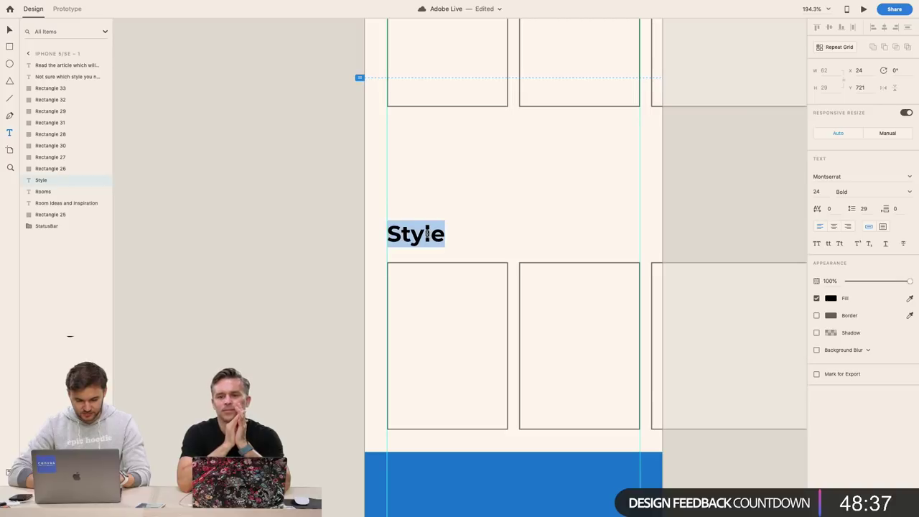
{"action": "key", "text": "Escape"}
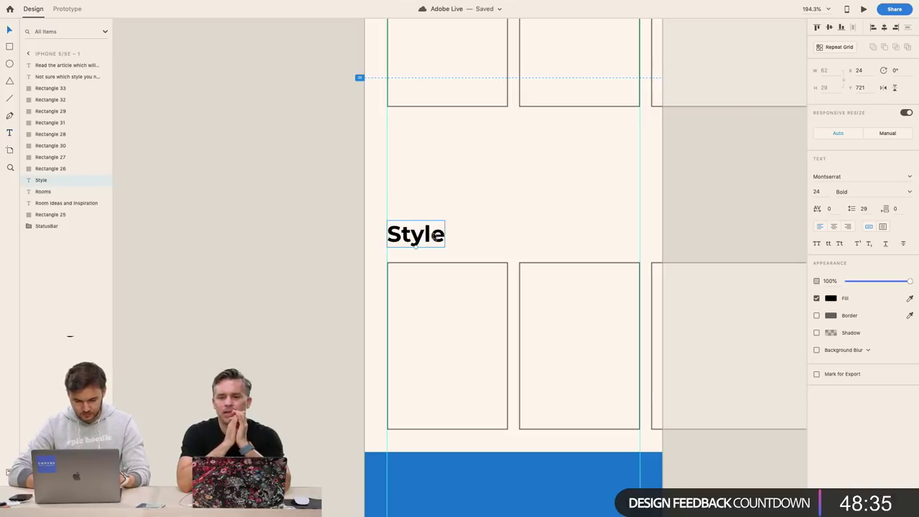
{"action": "key", "text": "super+d"}
{"action": "key", "text": "shift+Up"}
{"action": "key", "text": "shift+Up"}
{"action": "key", "text": "shift+Up"}
{"action": "key", "text": "shift+Up"}
{"action": "key", "text": "shift+Up"}
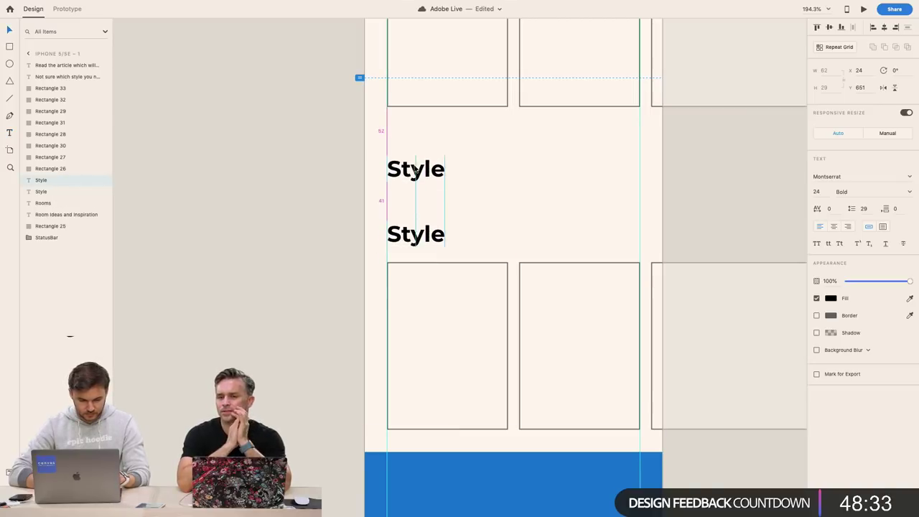
{"action": "left_click", "coordinate": [390, 236]}
{"action": "key", "text": "Delete"}
{"action": "key", "text": "super+z"}
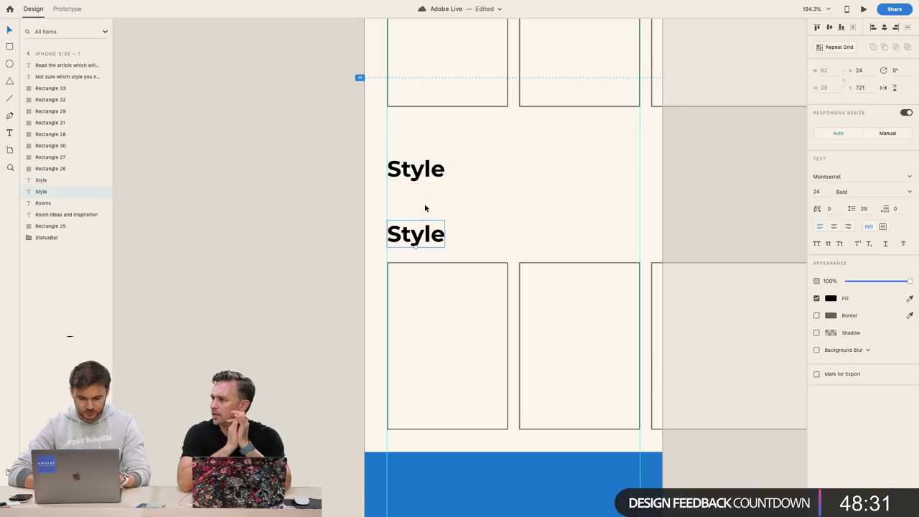
{"action": "left_click", "coordinate": [421, 171]}
Retype the copied heading as 'Bedroom'
{"action": "scroll", "coordinate": [421, 171], "scroll_direction": "up", "scroll_amount": 5}
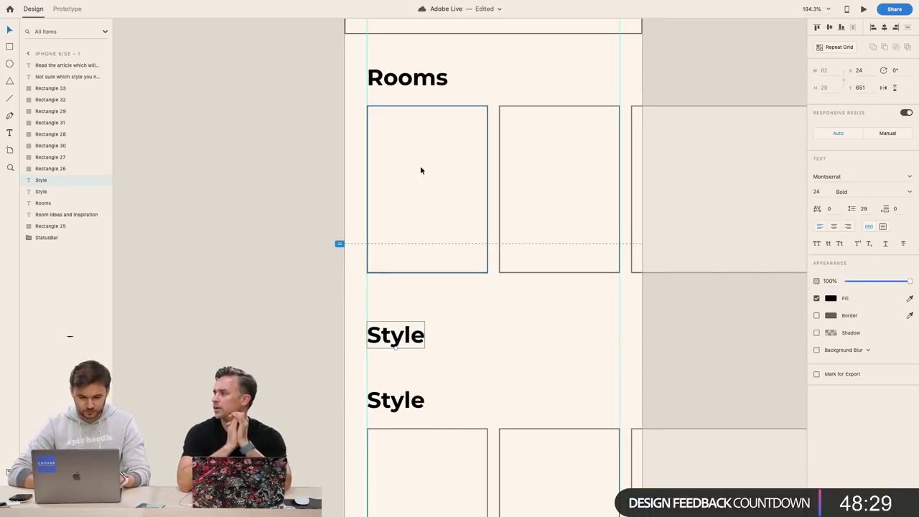
{"action": "double_click", "coordinate": [388, 336]}
{"action": "type", "text": "Bee"}
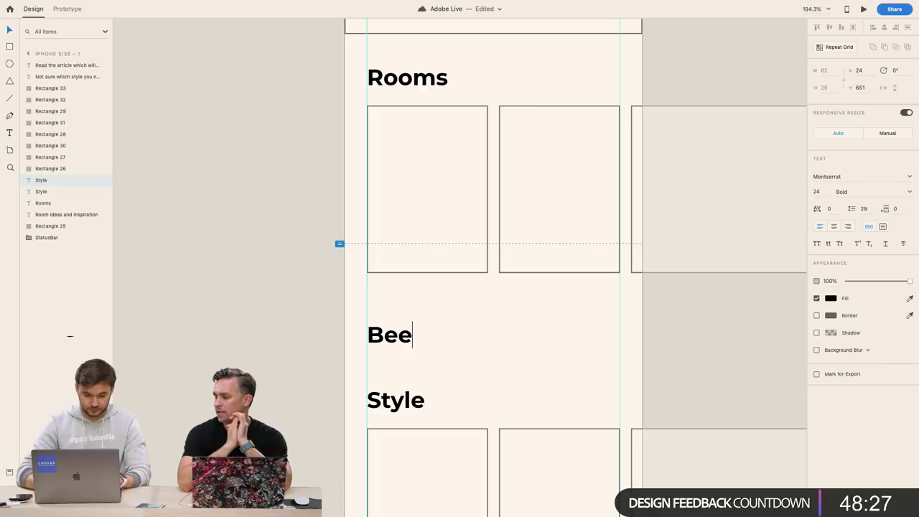
{"action": "key", "text": "BackSpace"}
{"action": "type", "text": "droom"}
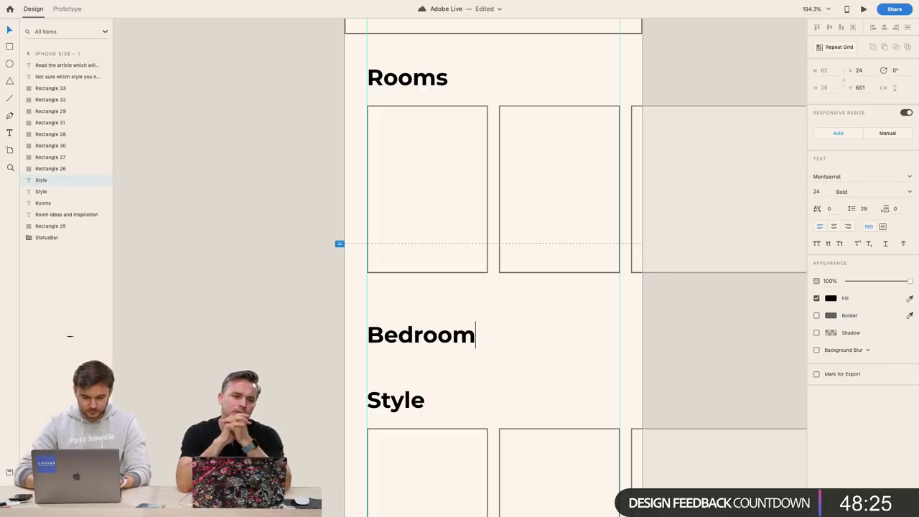
{"action": "key", "text": "Escape"}
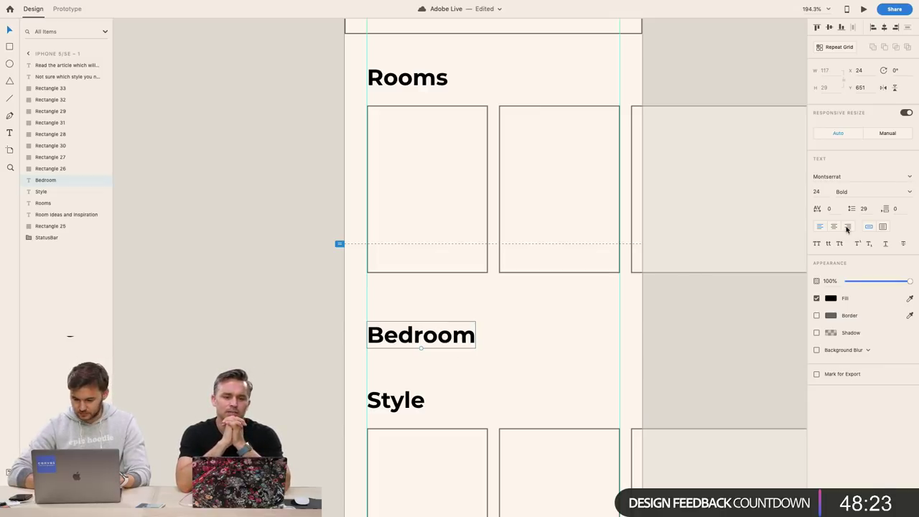
Set the Bedroom label to 14 pt Regular
{"action": "left_click", "coordinate": [817, 192]}
{"action": "type", "text": "14"}
{"action": "key", "text": "Return"}
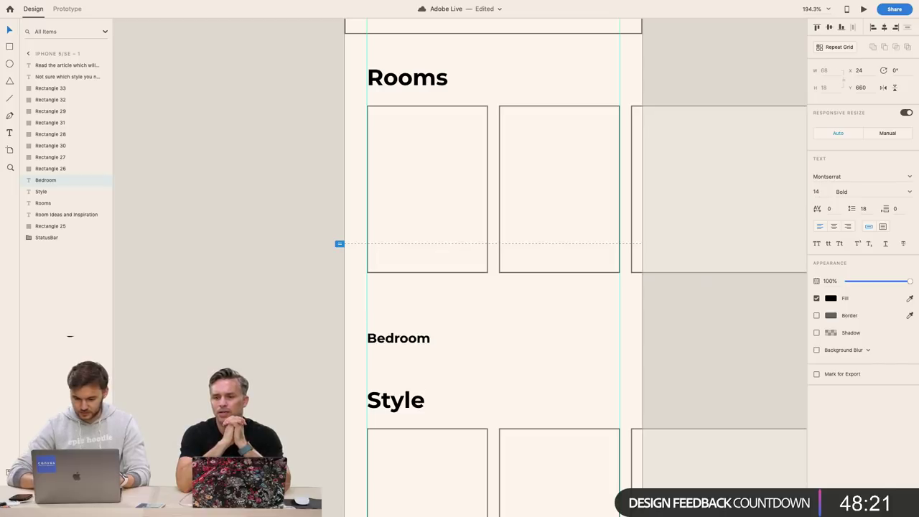
{"action": "key", "text": "super+b"}
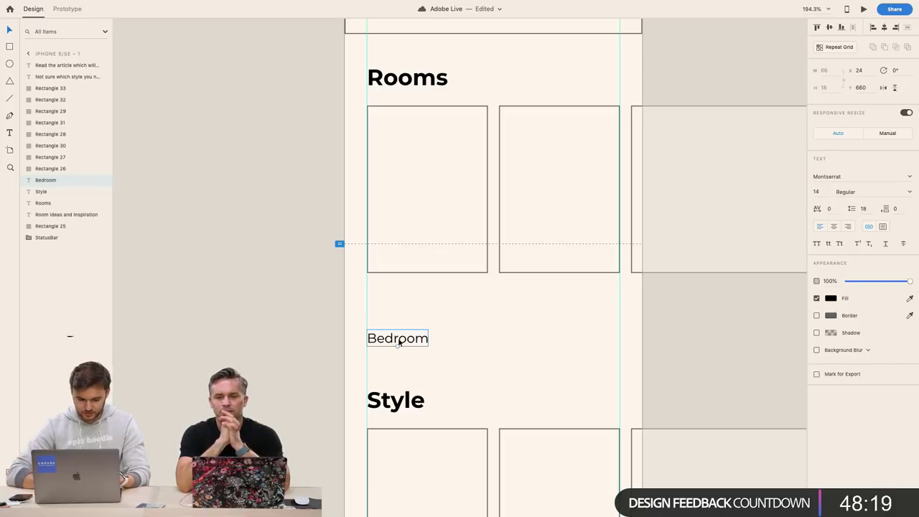
Place Bedroom just below the first Rooms card, nudged 8 px down, and duplicate it
{"action": "left_click_drag", "start_coordinate": [402, 341], "coordinate": [396, 293]}
{"action": "left_click", "coordinate": [467, 328]}
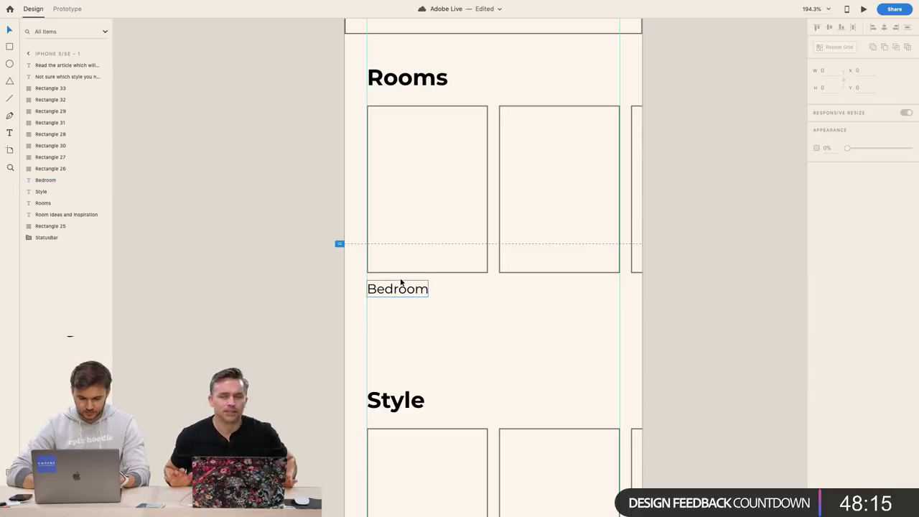
{"action": "left_click", "coordinate": [405, 288]}
{"action": "key", "text": "Down"}
{"action": "key", "text": "Down"}
{"action": "key", "text": "Down"}
{"action": "key", "text": "Down"}
{"action": "key", "text": "Down"}
{"action": "key", "text": "Down"}
{"action": "key", "text": "Down"}
{"action": "key", "text": "Down"}
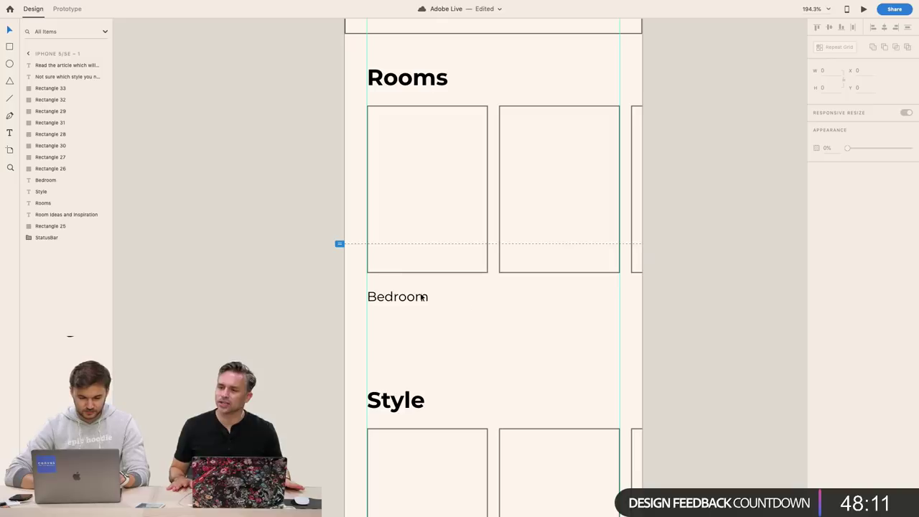
{"action": "key", "text": "super+d"}
Copy the Bedroom label under the second and third cards, captioning them 'Living Room' and 'Kitchen'
{"action": "left_click_drag", "start_coordinate": [428, 309], "coordinate": [544, 303]}
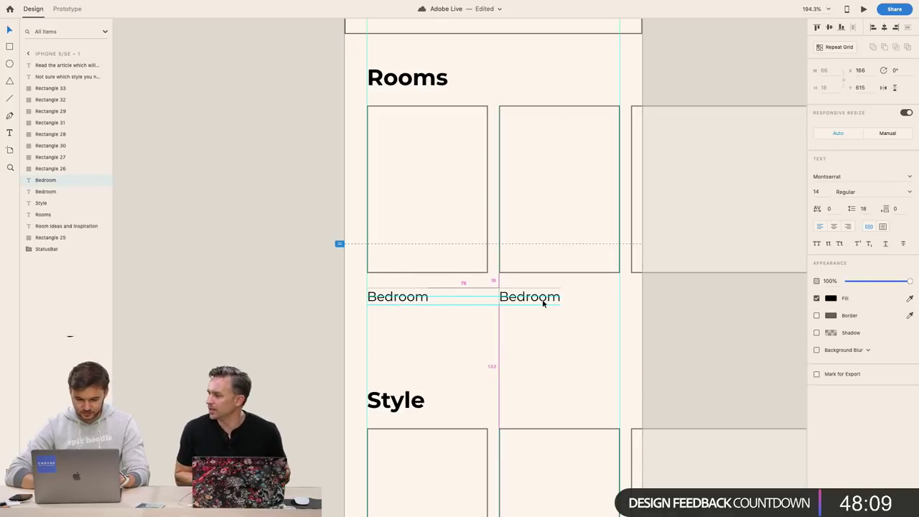
{"action": "double_click", "coordinate": [542, 302]}
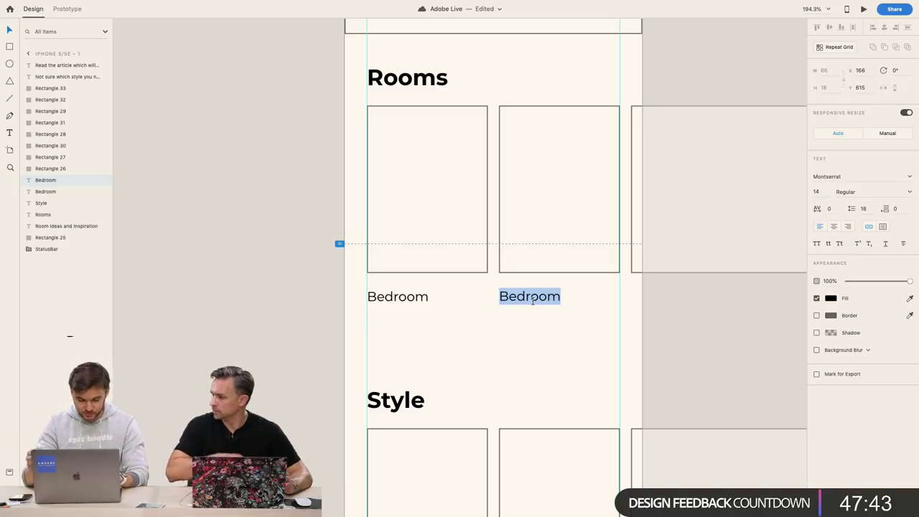
{"action": "type", "text": "Kitchen"}
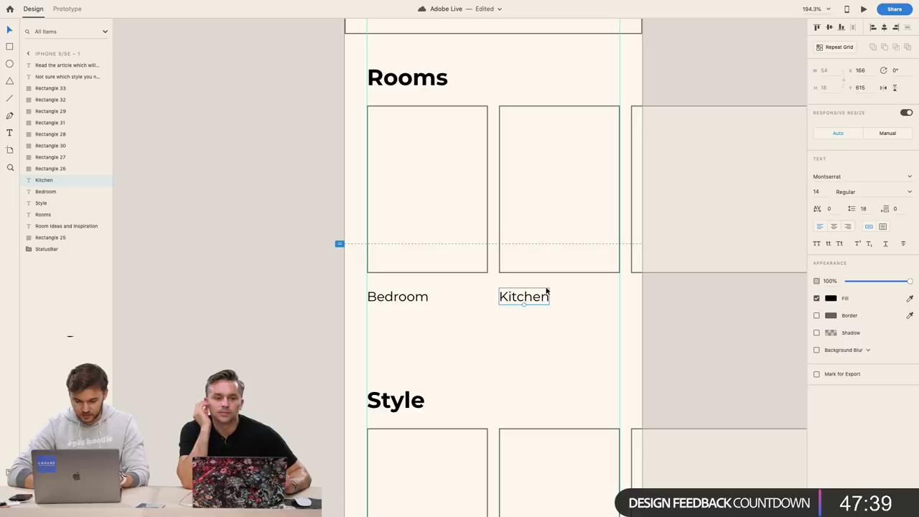
{"action": "key", "text": "Escape"}
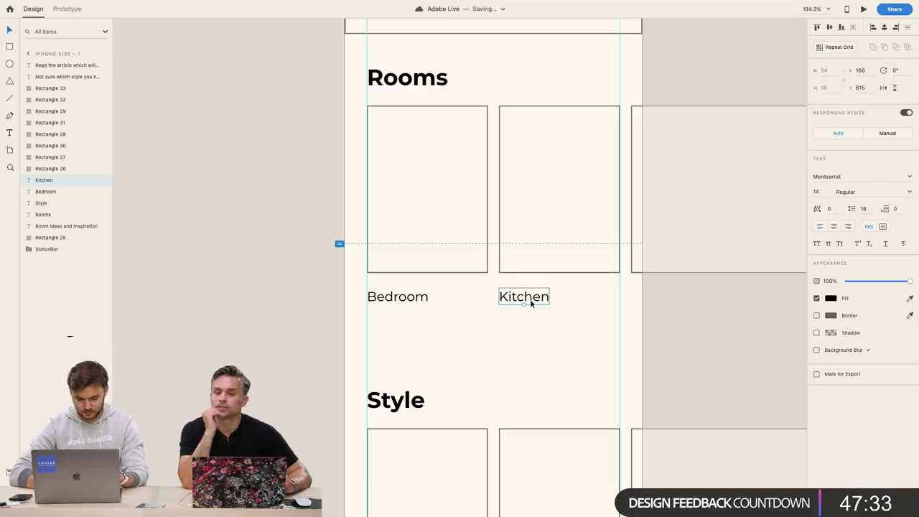
{"action": "left_click_drag", "start_coordinate": [535, 304], "coordinate": [656, 296]}
{"action": "double_click", "coordinate": [535, 305]}
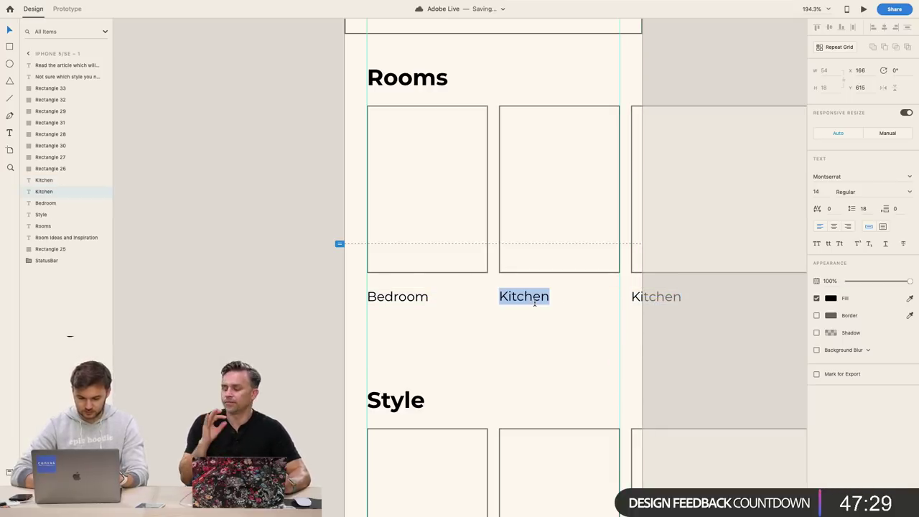
{"action": "type", "text": "Living Room"}
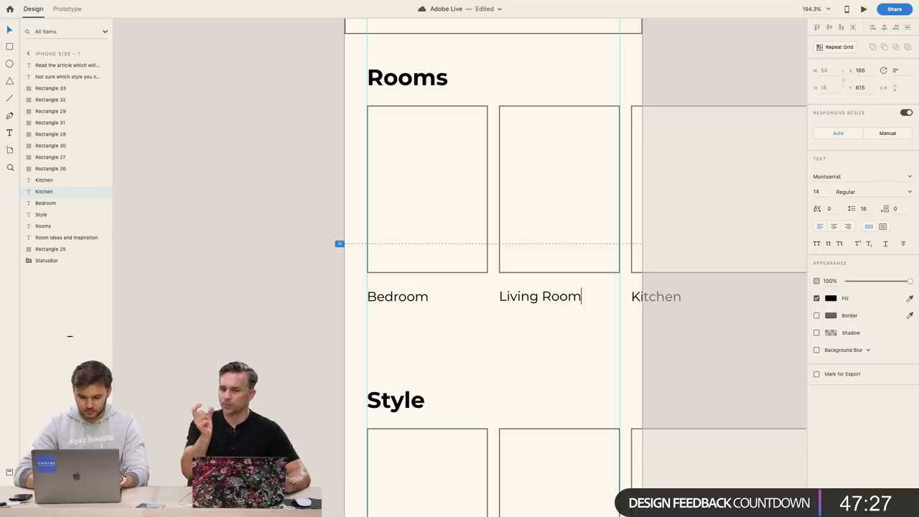
{"action": "key", "text": "Escape"}
{"action": "key", "text": "Escape"}
{"action": "scroll", "coordinate": [363, 317], "scroll_direction": "left", "scroll_amount": 5}
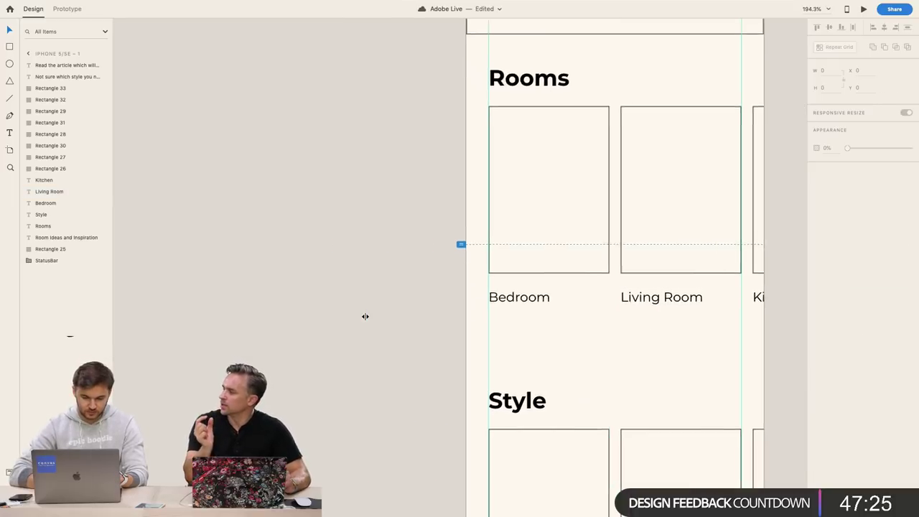
{"action": "scroll", "coordinate": [474, 323], "scroll_direction": "right", "scroll_amount": 3}
{"action": "left_click_drag", "start_coordinate": [457, 332], "coordinate": [748, 280]}
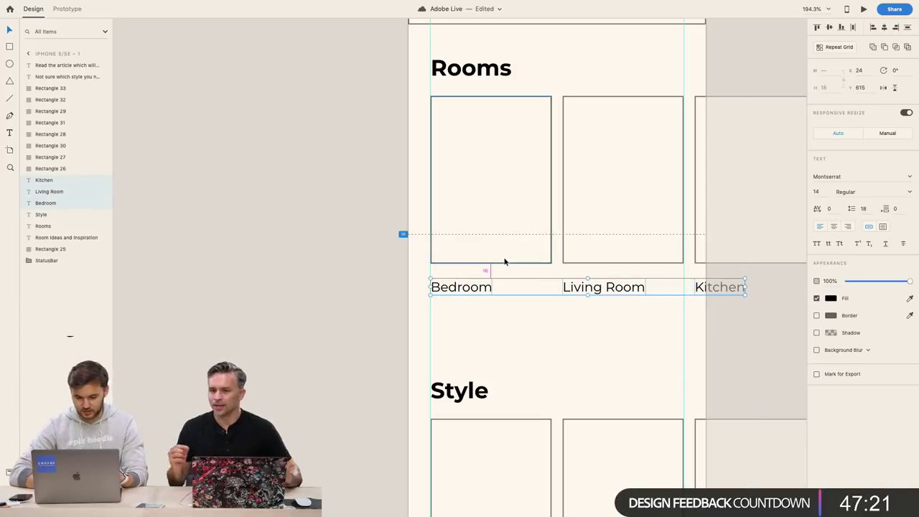
{"action": "left_click", "coordinate": [433, 347]}
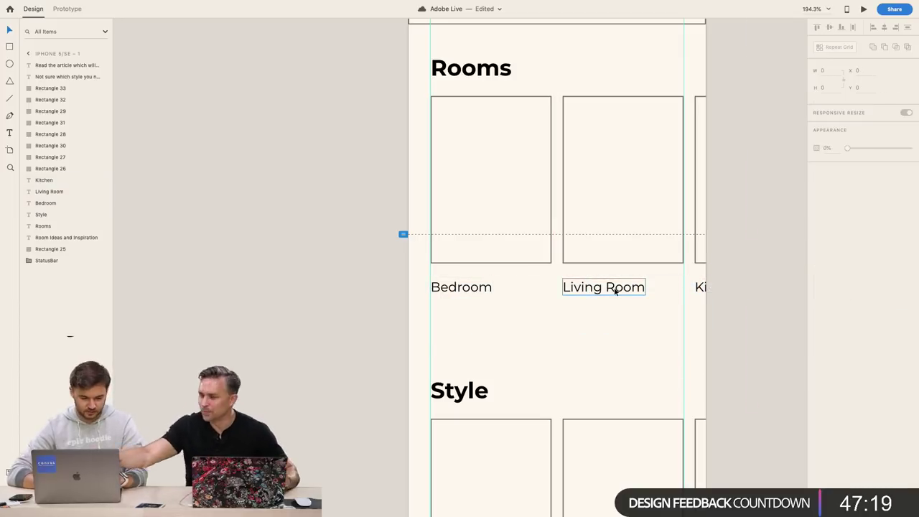
Move the Style heading and cards up closer to the room captions
{"action": "scroll", "coordinate": [614, 287], "scroll_direction": "down", "scroll_amount": 5}
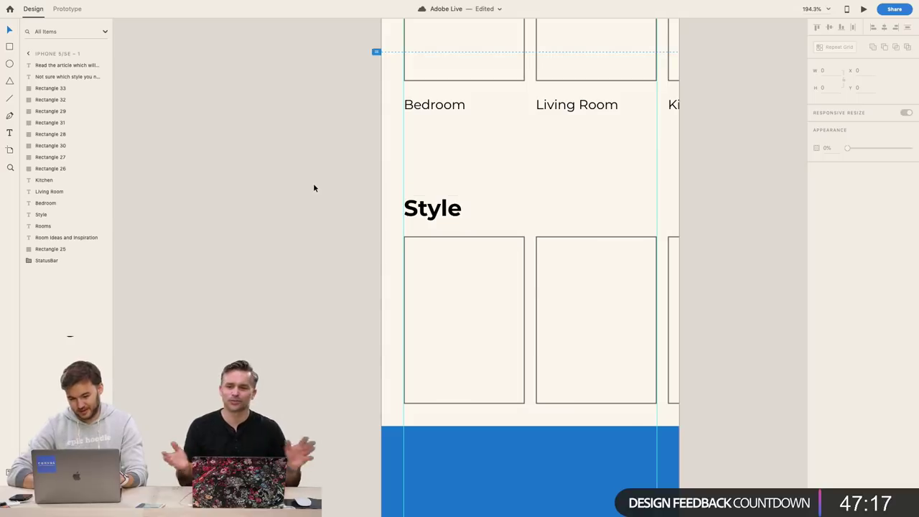
{"action": "left_click_drag", "start_coordinate": [314, 185], "coordinate": [727, 303]}
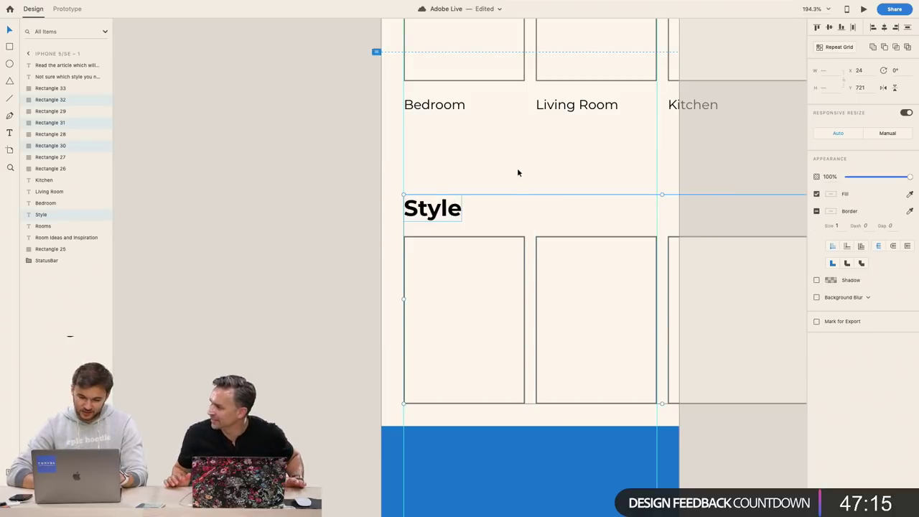
{"action": "key", "text": "shift+Up"}
{"action": "key", "text": "shift+Up"}
{"action": "key", "text": "shift+Up"}
{"action": "key", "text": "shift+Up"}
{"action": "key", "text": "shift+Up"}
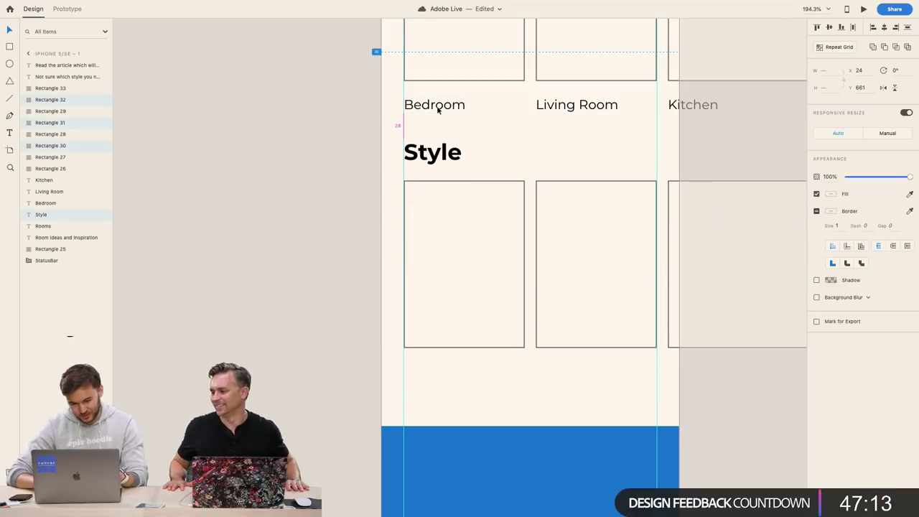
{"action": "key", "text": "Down"}
{"action": "key", "text": "Down"}
{"action": "key", "text": "Down"}
{"action": "key", "text": "Down"}
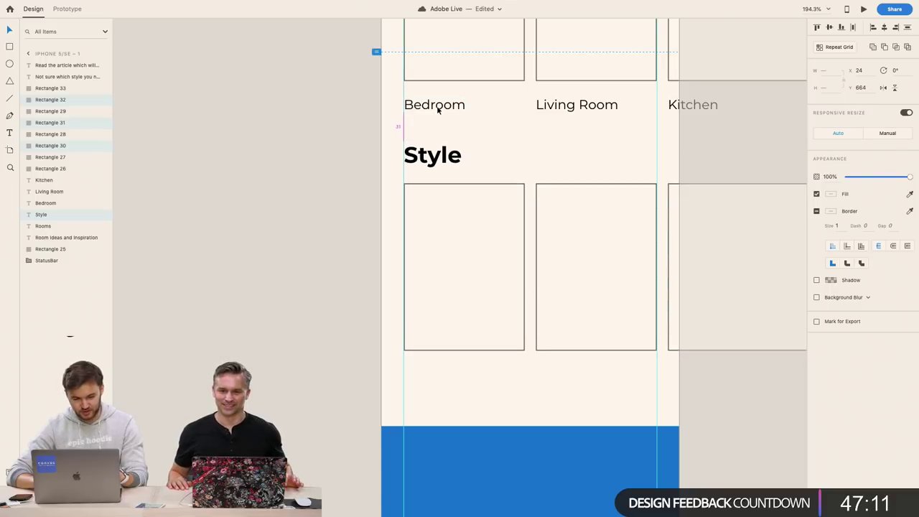
{"action": "key", "text": "Escape"}
Copy the Bedroom, Living Room and Kitchen captions beneath the Style cards
{"action": "left_click", "coordinate": [438, 108]}
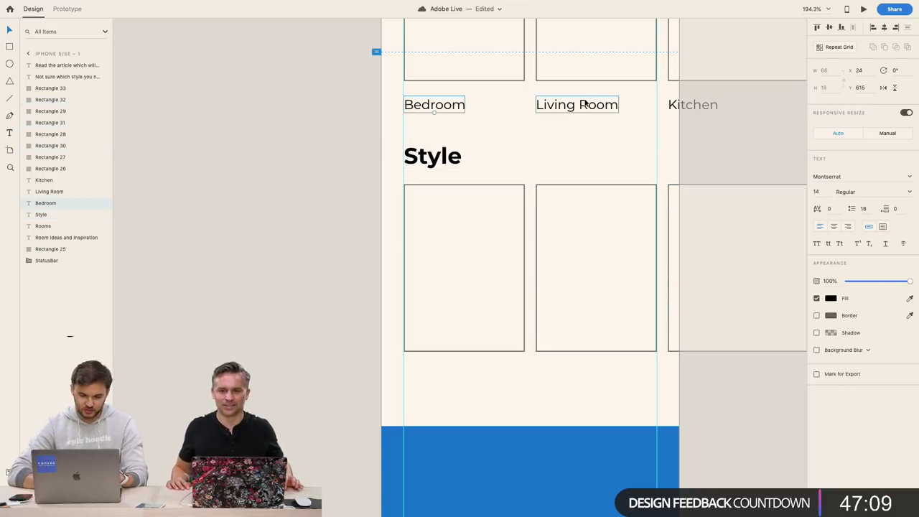
{"action": "left_click", "coordinate": [582, 105], "text": "shift"}
{"action": "left_click", "coordinate": [684, 105], "text": "shift"}
{"action": "left_click_drag", "start_coordinate": [450, 105], "coordinate": [443, 377]}
Copy the words 'Mid-Century Modern' from the style names text
{"action": "left_click", "coordinate": [303, 401]}
{"action": "scroll", "coordinate": [439, 379], "scroll_direction": "down", "scroll_amount": 5}
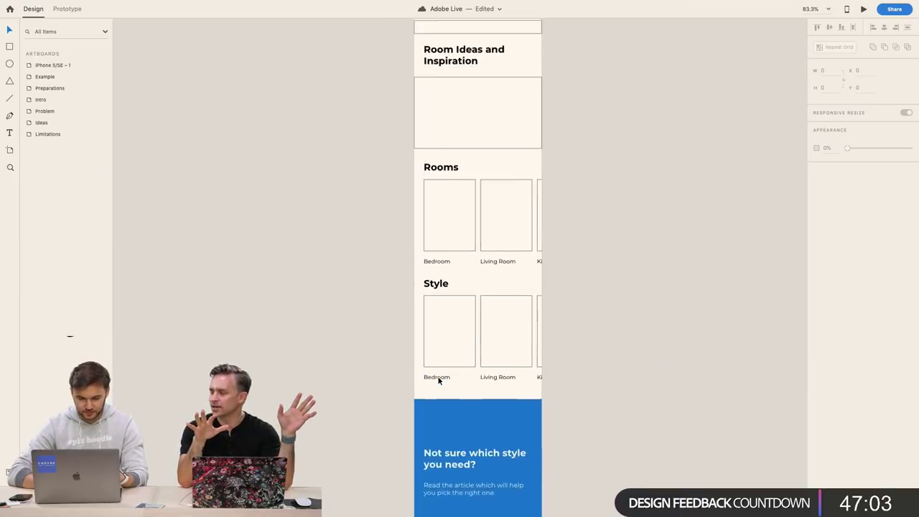
{"action": "scroll", "coordinate": [440, 180], "scroll_direction": "up", "scroll_amount": 3}
{"action": "scroll", "coordinate": [439, 174], "scroll_direction": "up", "scroll_amount": 15}
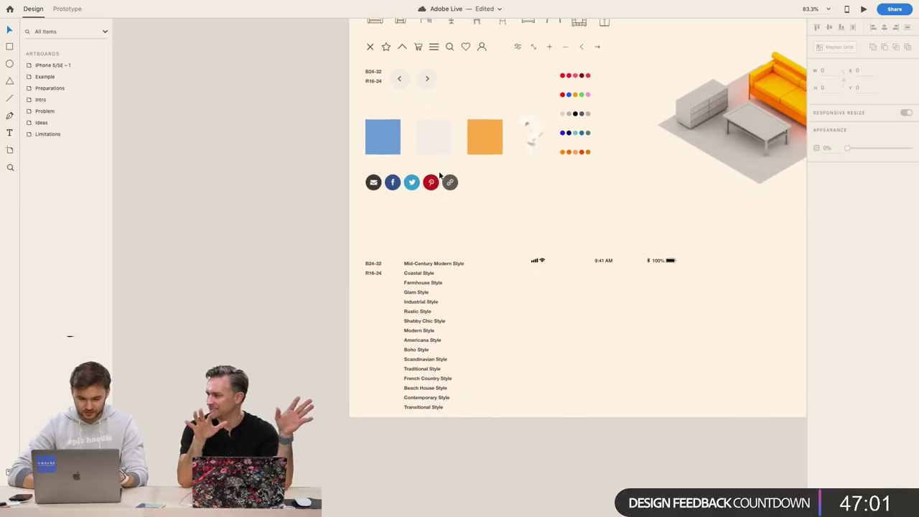
{"action": "scroll", "coordinate": [421, 229], "scroll_direction": "down", "scroll_amount": 2}
{"action": "scroll", "coordinate": [421, 230], "scroll_direction": "up", "scroll_amount": 5}
{"action": "double_click", "coordinate": [421, 170]}
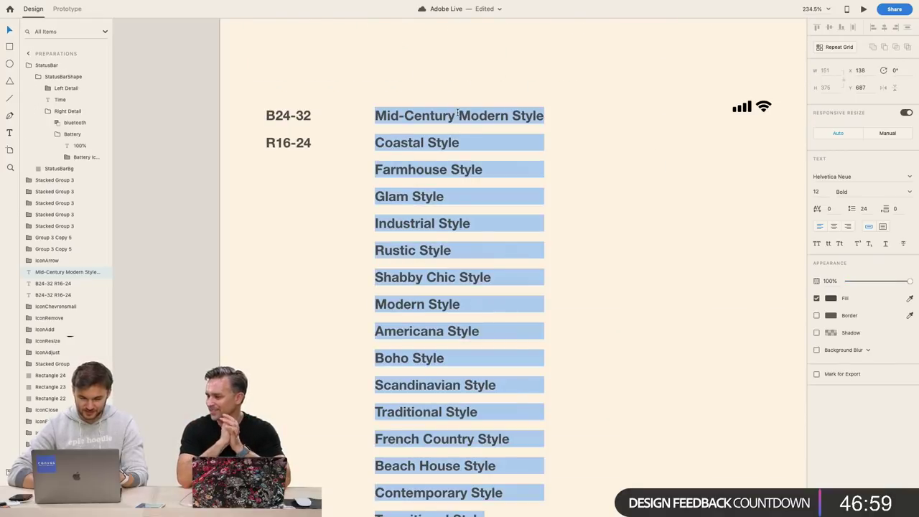
{"action": "left_click", "coordinate": [458, 115]}
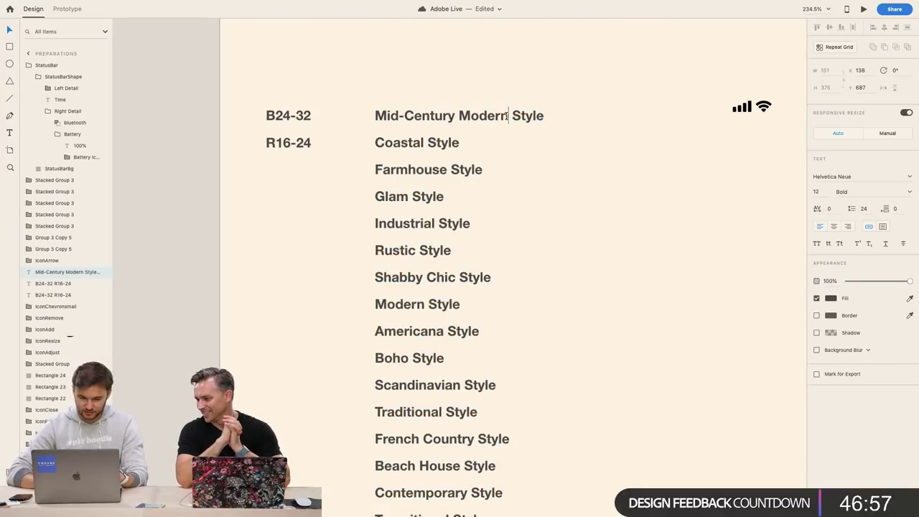
{"action": "left_click_drag", "start_coordinate": [509, 116], "coordinate": [374, 116]}
{"action": "key", "text": "super+c"}
{"action": "key", "text": "Escape"}
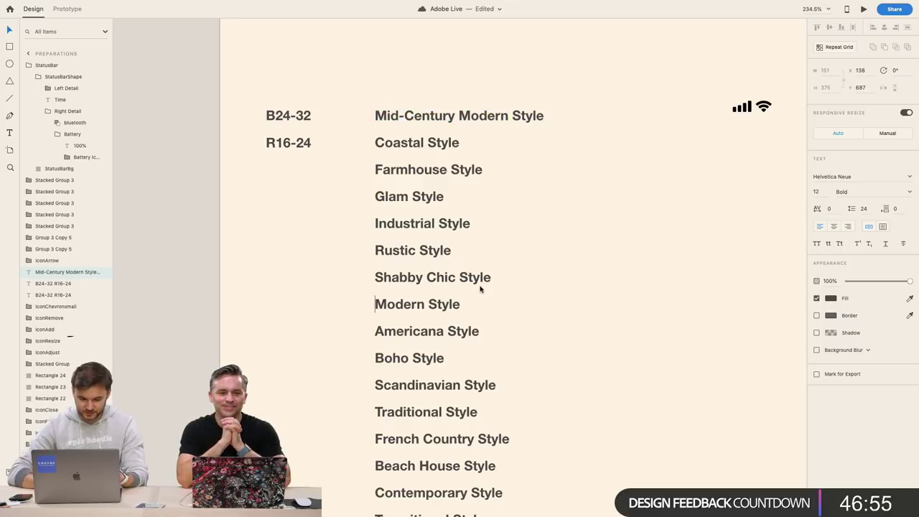
Replace the first Style card's label with 'Mid-Century'
{"action": "scroll", "coordinate": [357, 324], "scroll_direction": "down", "scroll_amount": 5}
{"action": "scroll", "coordinate": [357, 328], "scroll_direction": "down", "scroll_amount": 10}
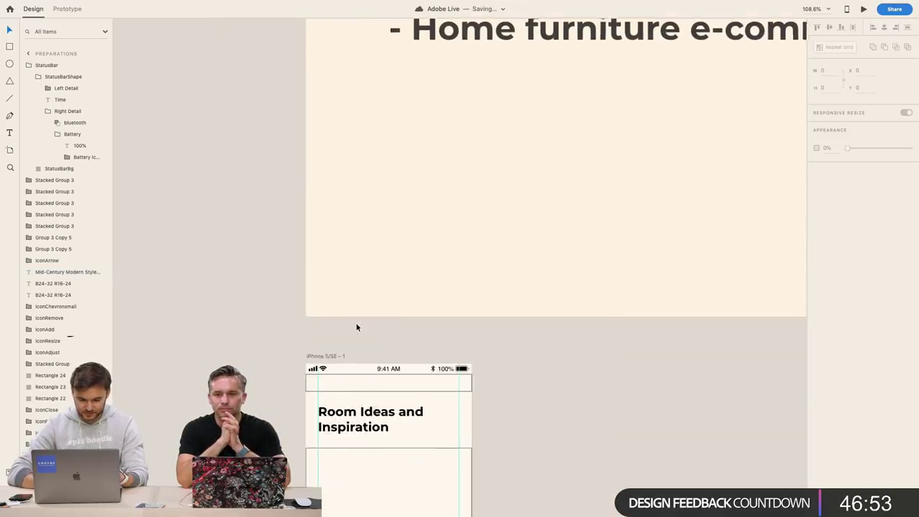
{"action": "scroll", "coordinate": [337, 380], "scroll_direction": "up", "scroll_amount": 2}
{"action": "scroll", "coordinate": [335, 393], "scroll_direction": "down", "scroll_amount": 5}
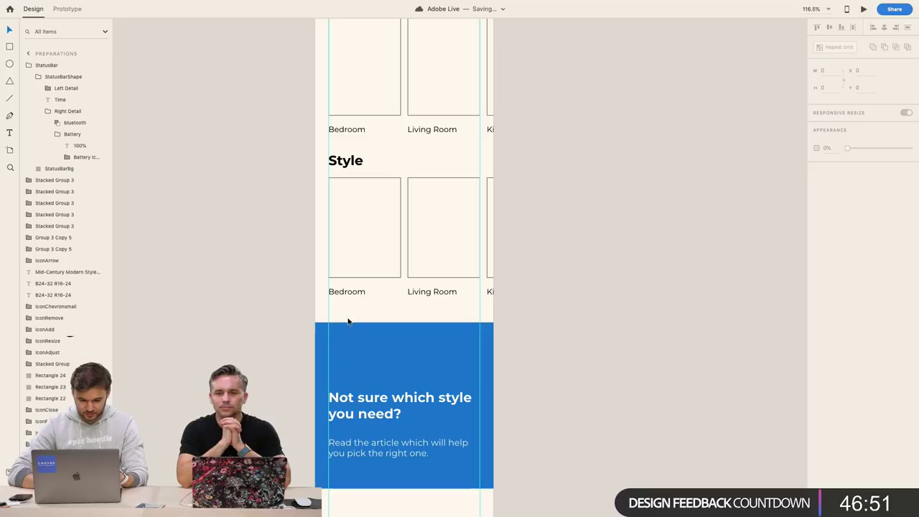
{"action": "double_click", "coordinate": [346, 291]}
{"action": "double_click", "coordinate": [346, 291]}
{"action": "key", "text": "super+v"}
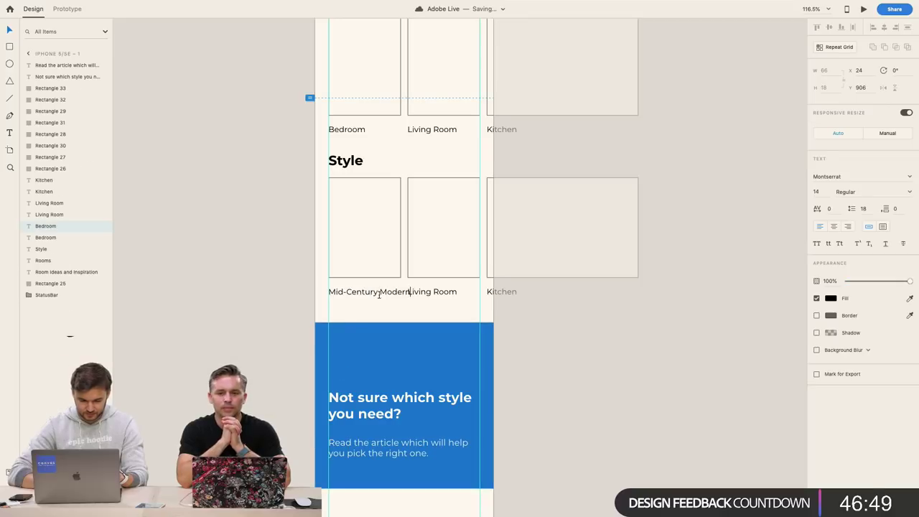
{"action": "key", "text": "Escape"}
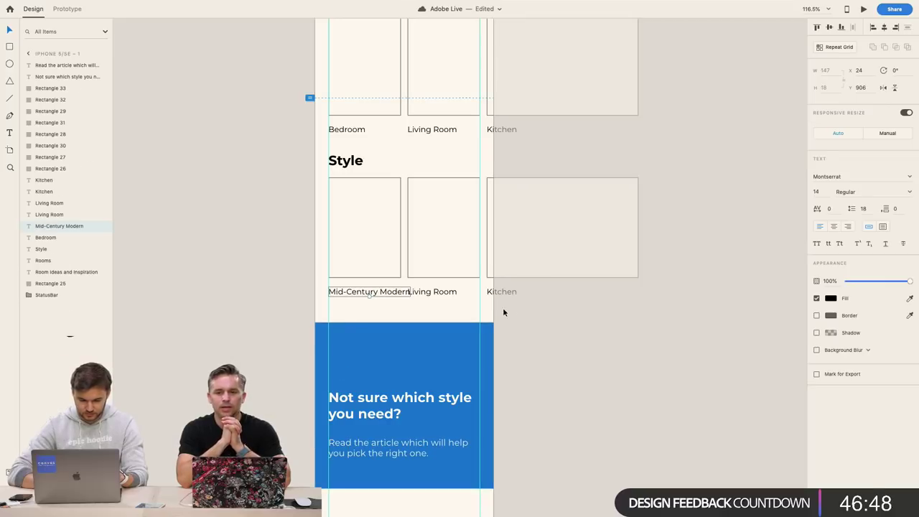
{"action": "double_click", "coordinate": [385, 291]}
{"action": "double_click", "coordinate": [388, 292]}
{"action": "key", "text": "BackSpace"}
{"action": "key", "text": "BackSpace"}
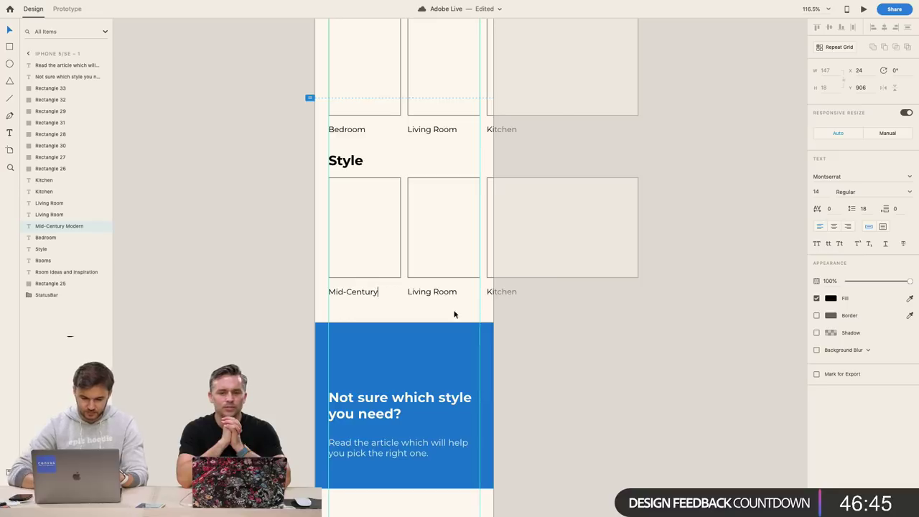
{"action": "key", "text": "Escape"}
Rename the second Style card's label to 'Coastal'
{"action": "scroll", "coordinate": [639, 376], "scroll_direction": "right", "scroll_amount": 15}
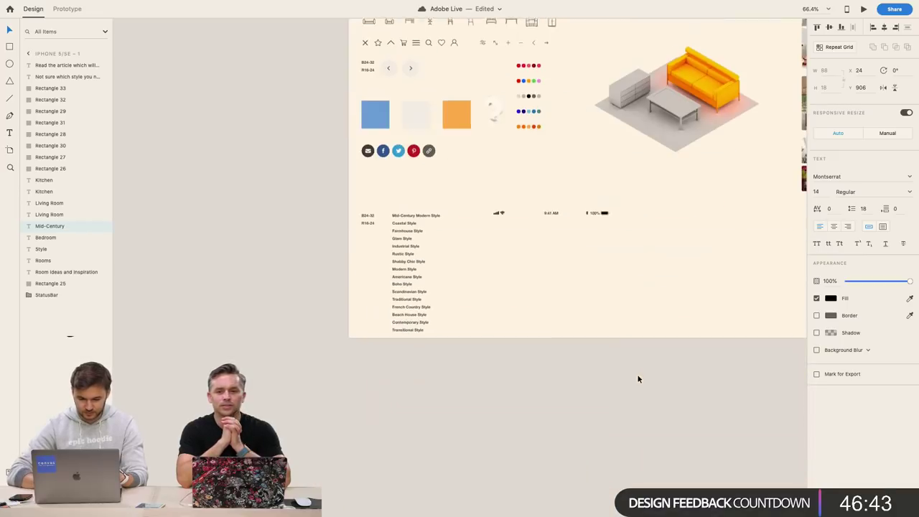
{"action": "scroll", "coordinate": [411, 434], "scroll_direction": "left", "scroll_amount": 15}
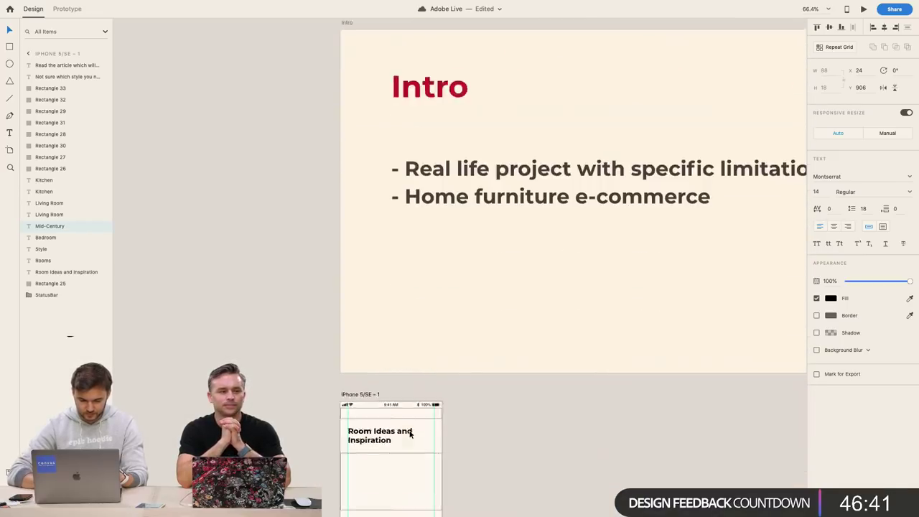
{"action": "scroll", "coordinate": [410, 435], "scroll_direction": "down", "scroll_amount": 5}
{"action": "scroll", "coordinate": [436, 437], "scroll_direction": "up", "scroll_amount": 5}
{"action": "double_click", "coordinate": [436, 437]}
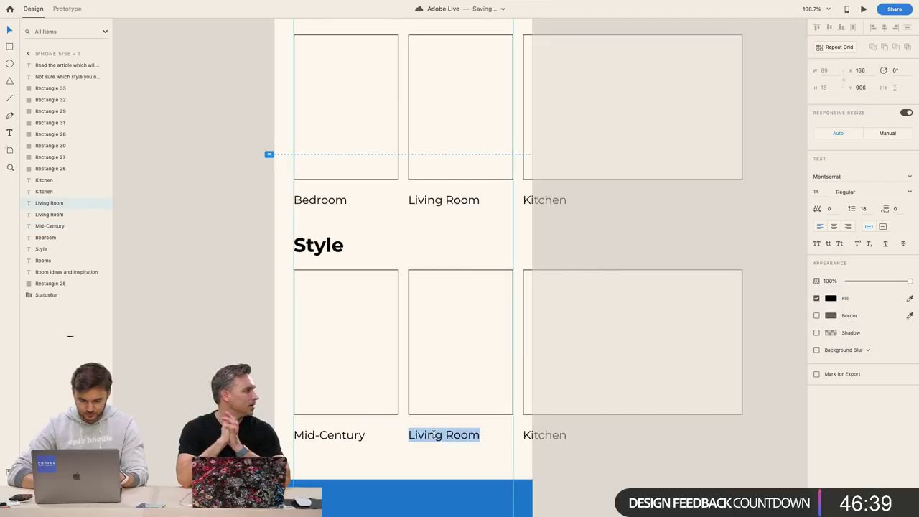
{"action": "type", "text": "Coastal"}
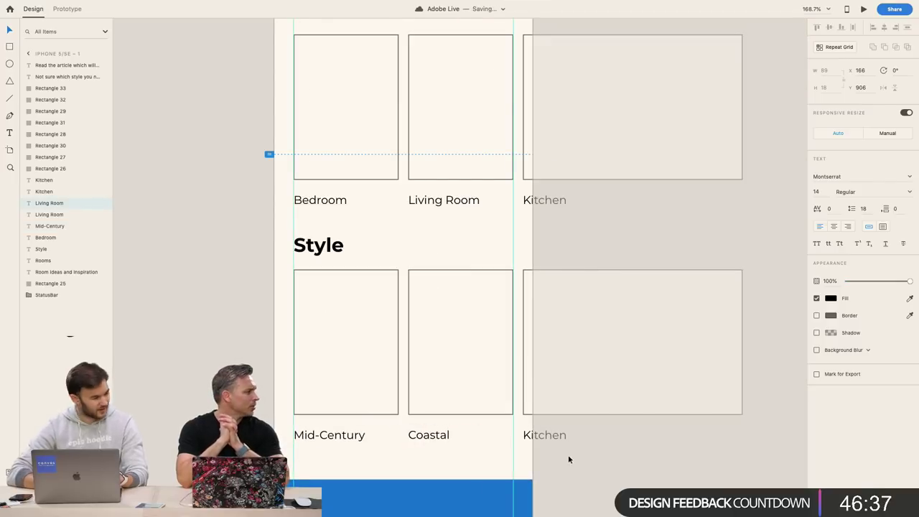
{"action": "key", "text": "Escape"}
{"action": "left_click", "coordinate": [572, 433]}
Rename the third Style card's Kitchen label to 'Boho'
{"action": "scroll", "coordinate": [572, 434], "scroll_direction": "down", "scroll_amount": 5}
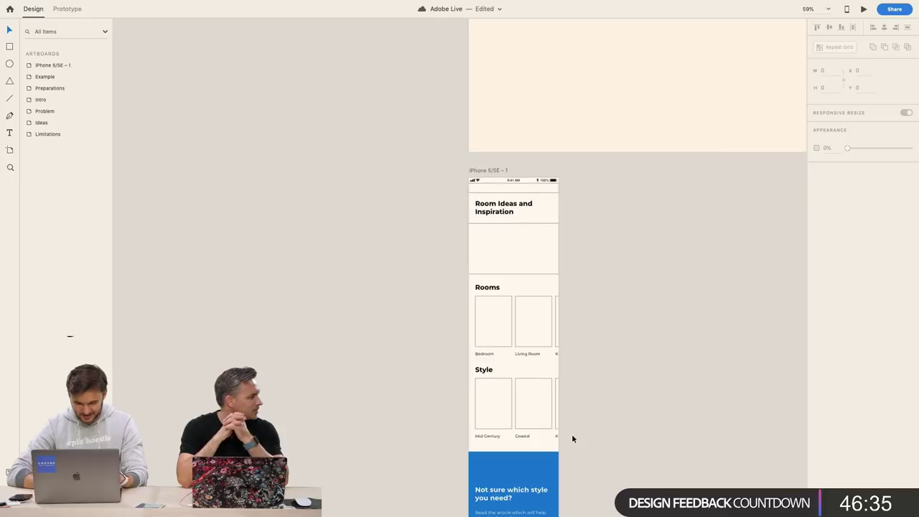
{"action": "scroll", "coordinate": [572, 434], "scroll_direction": "up", "scroll_amount": 10}
{"action": "scroll", "coordinate": [434, 385], "scroll_direction": "right", "scroll_amount": 10}
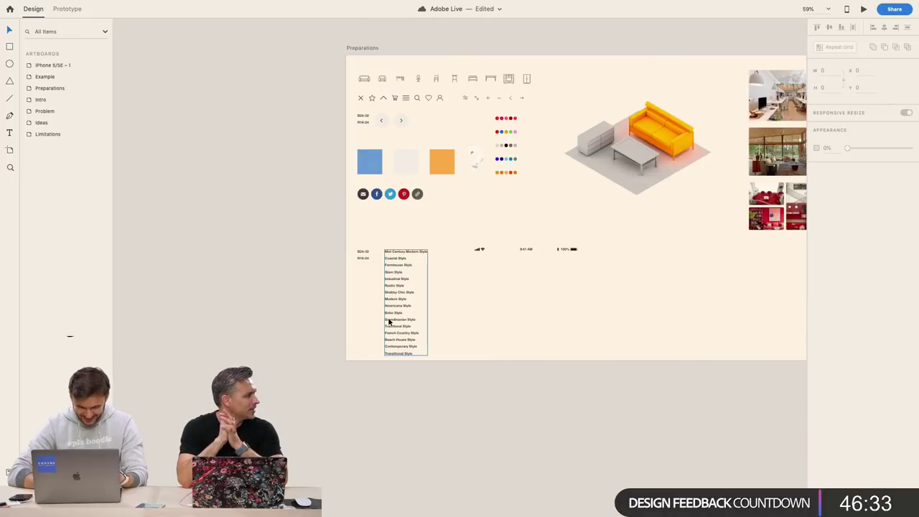
{"action": "scroll", "coordinate": [389, 322], "scroll_direction": "up", "scroll_amount": 10}
{"action": "scroll", "coordinate": [378, 314], "scroll_direction": "down", "scroll_amount": 10}
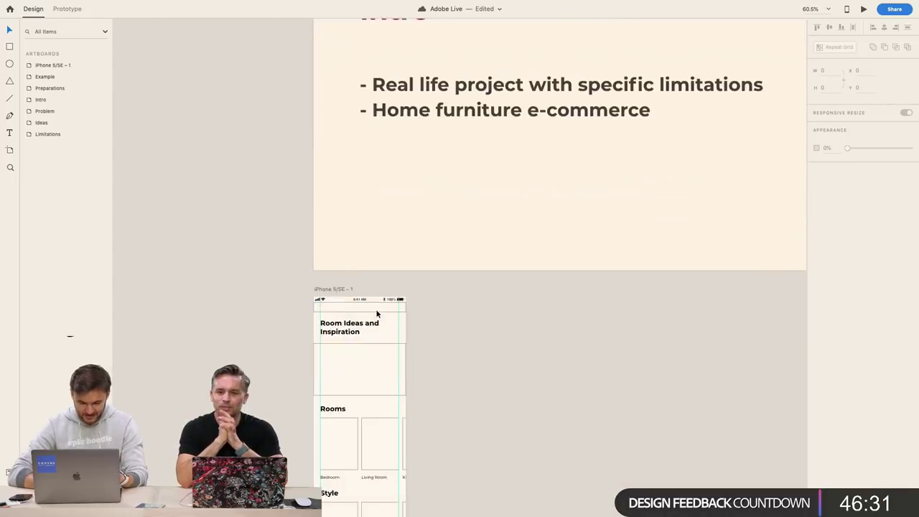
{"action": "scroll", "coordinate": [375, 390], "scroll_direction": "down", "scroll_amount": 5}
{"action": "scroll", "coordinate": [386, 236], "scroll_direction": "up", "scroll_amount": 5}
{"action": "scroll", "coordinate": [392, 215], "scroll_direction": "up", "scroll_amount": 3}
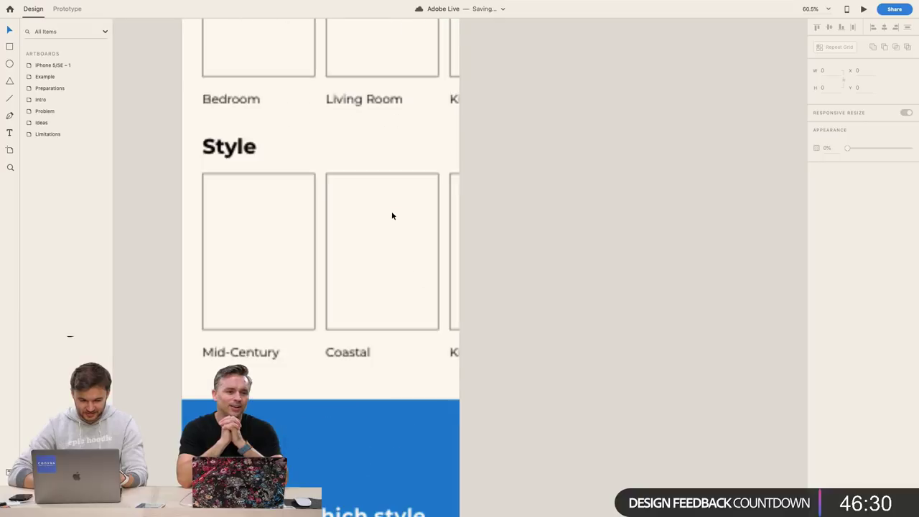
{"action": "left_click", "coordinate": [472, 350]}
{"action": "double_click", "coordinate": [472, 351]}
{"action": "type", "text": "Boho"}
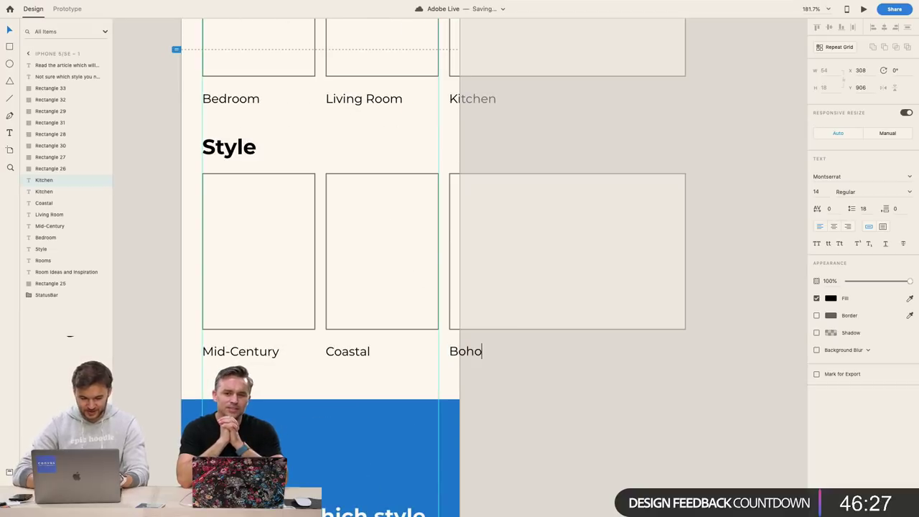
{"action": "key", "text": "Escape"}
{"action": "left_click", "coordinate": [468, 358]}
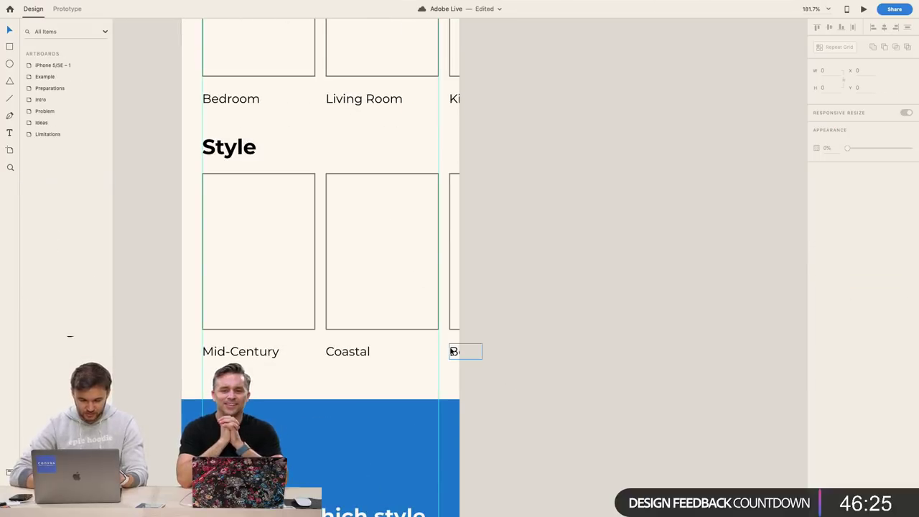
{"action": "left_click", "coordinate": [466, 352]}
{"action": "scroll", "coordinate": [542, 348], "scroll_direction": "down", "scroll_amount": 3}
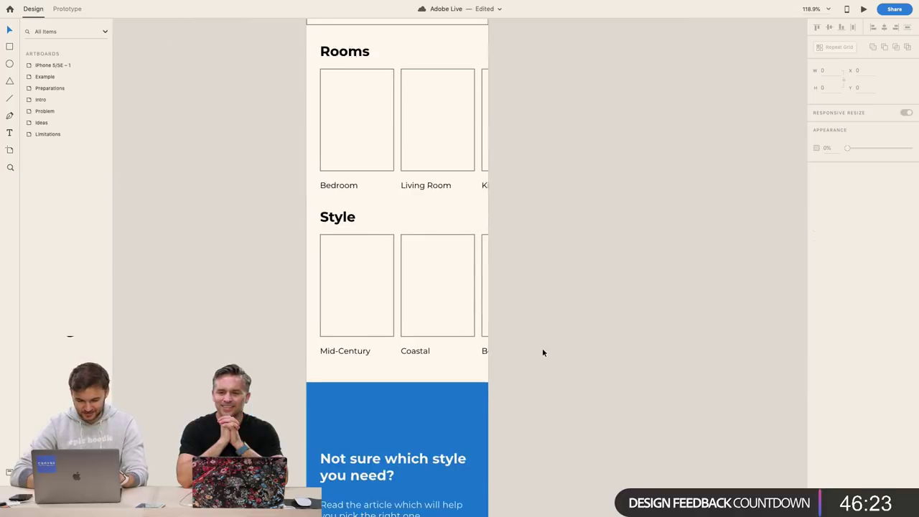
{"action": "scroll", "coordinate": [493, 229], "scroll_direction": "down", "scroll_amount": 4}
{"action": "left_click", "coordinate": [492, 214]}
Save the document after checking the banner heading and article text
{"action": "key", "text": "Escape"}
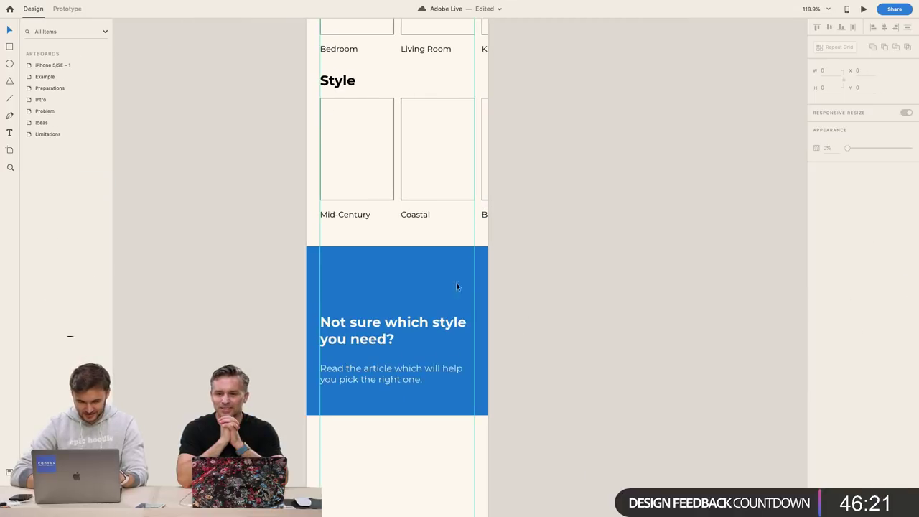
{"action": "left_click", "coordinate": [353, 372]}
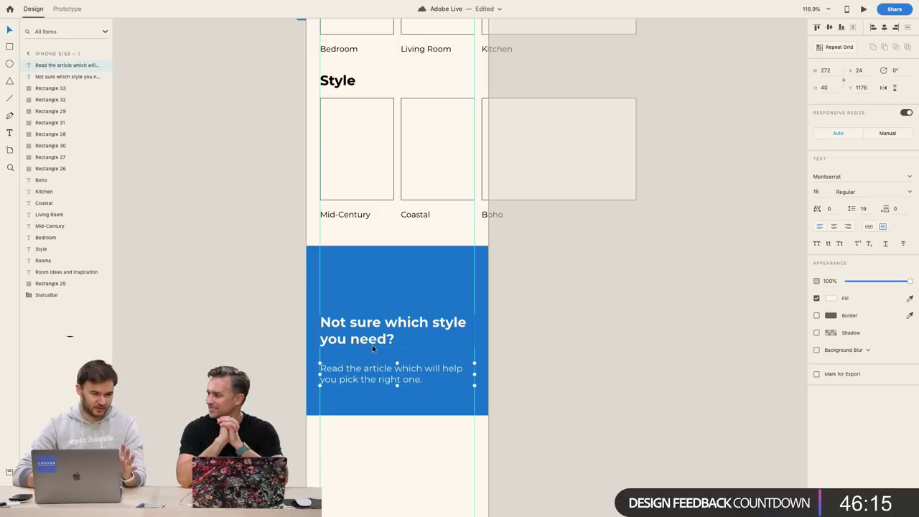
{"action": "key", "text": "super+s"}
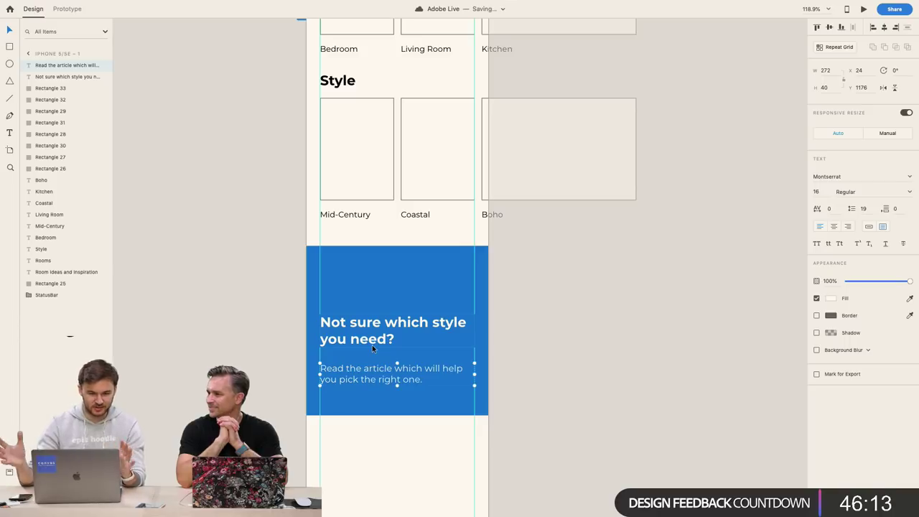
{"action": "left_click", "coordinate": [278, 409]}
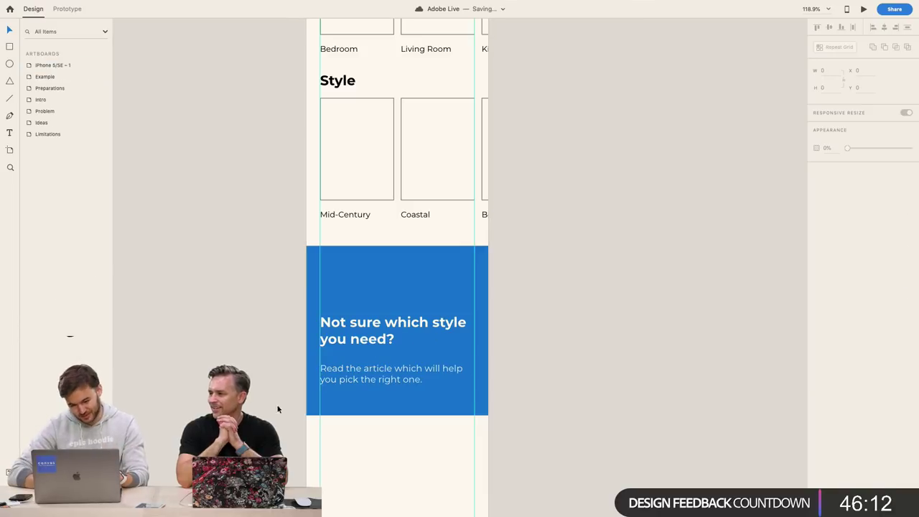
{"action": "left_click", "coordinate": [344, 324]}
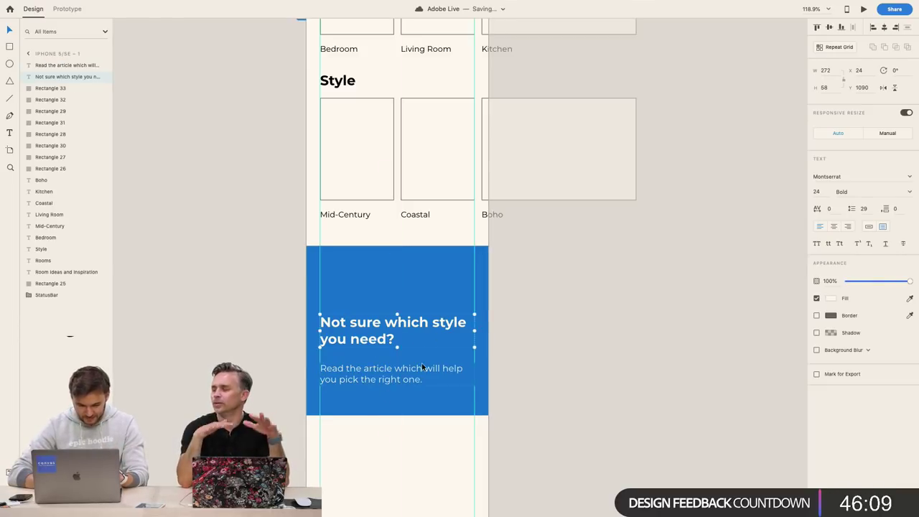
{"action": "left_click", "coordinate": [549, 362]}
{"action": "scroll", "coordinate": [549, 362], "scroll_direction": "down", "scroll_amount": 5}
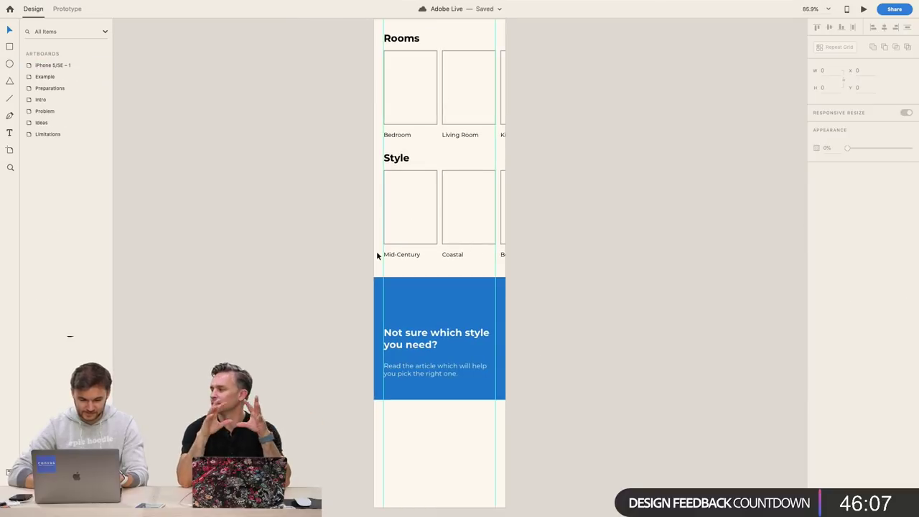
Nudge the blue banner and its texts up 14 px to Y 956
{"action": "left_click_drag", "start_coordinate": [350, 277], "coordinate": [512, 407]}
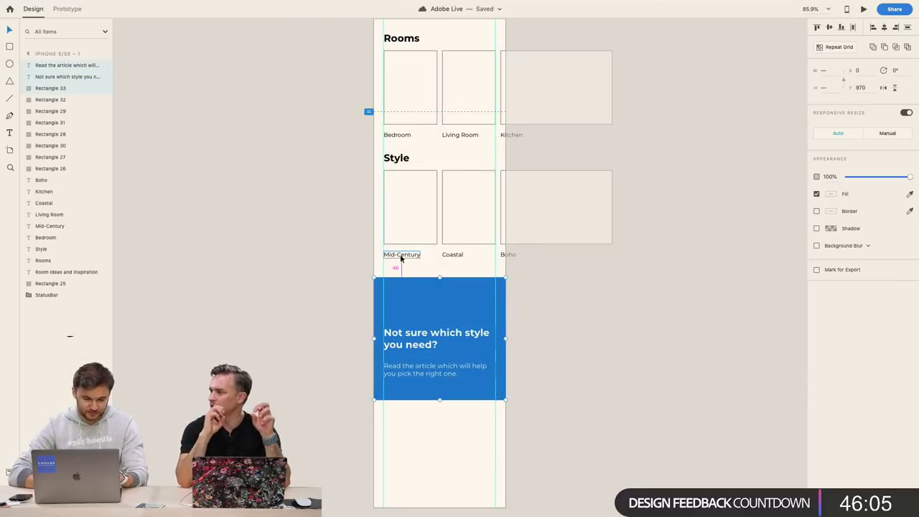
{"action": "key", "text": "shift+Up"}
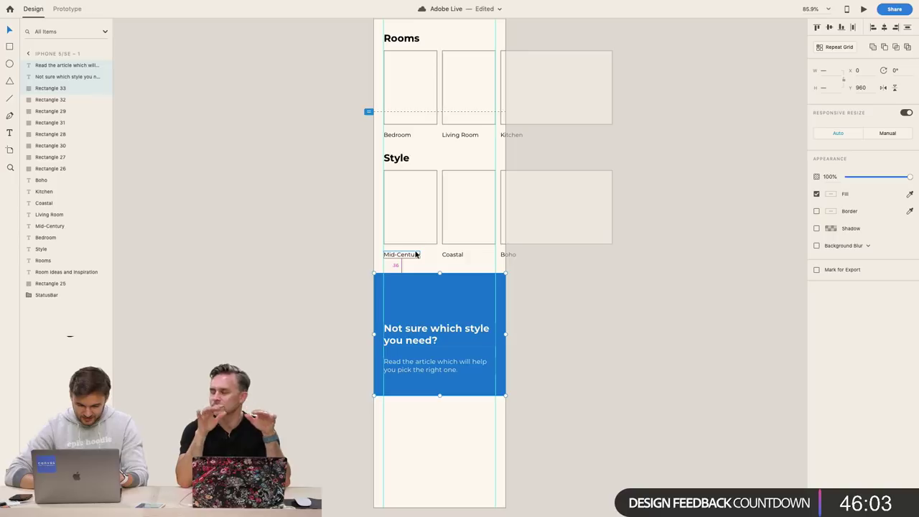
{"action": "key", "text": "Up"}
{"action": "key", "text": "Up"}
{"action": "key", "text": "Up"}
{"action": "key", "text": "Up"}
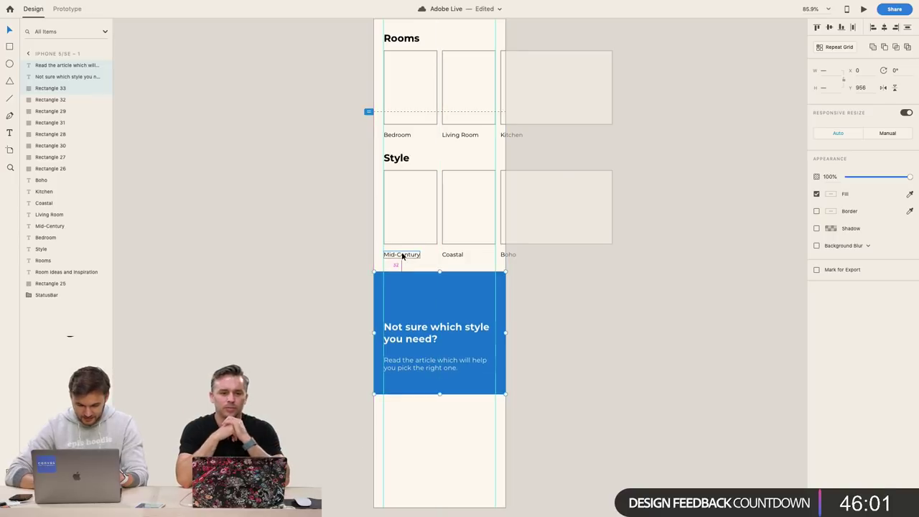
{"action": "left_click", "coordinate": [543, 289]}
Lengthen the iPhone 5/SE – 1 artboard to about 2007 tall
{"action": "scroll", "coordinate": [543, 289], "scroll_direction": "down", "scroll_amount": 5}
{"action": "scroll", "coordinate": [544, 289], "scroll_direction": "up", "scroll_amount": 2}
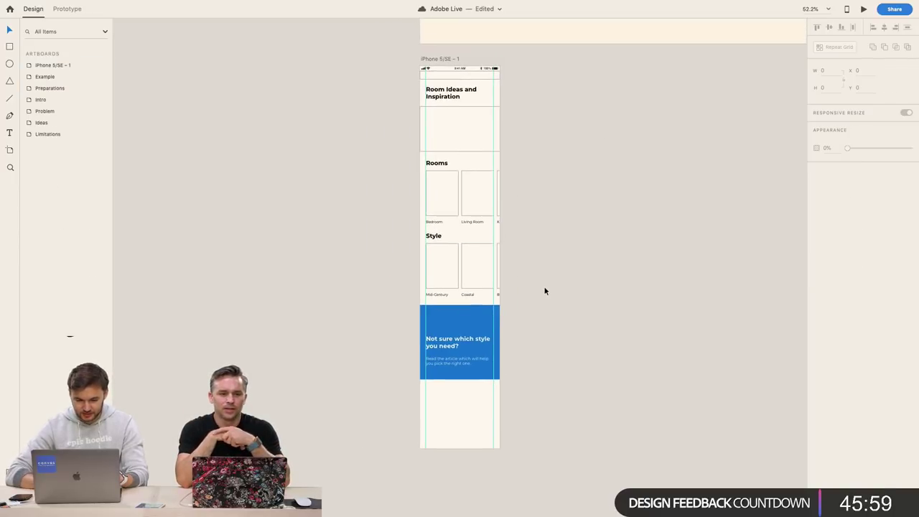
{"action": "left_click", "coordinate": [437, 67]}
{"action": "scroll", "coordinate": [437, 67], "scroll_direction": "down", "scroll_amount": 5}
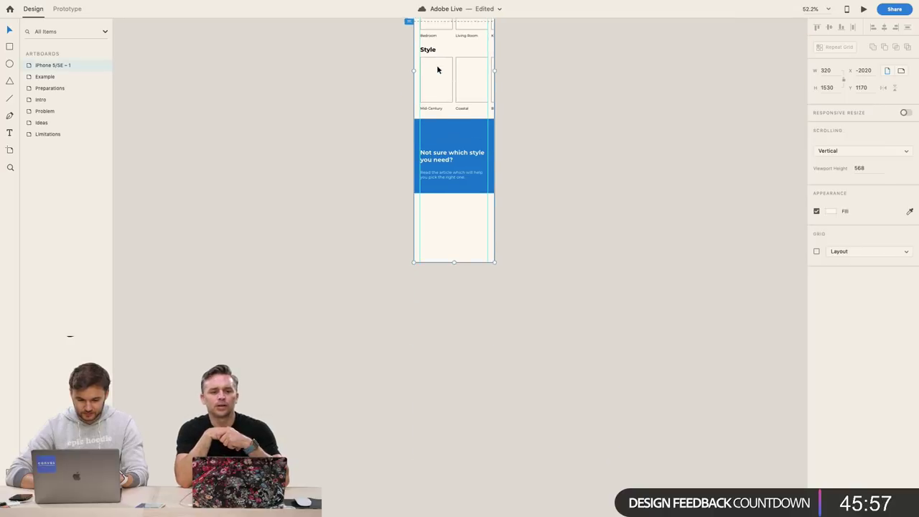
{"action": "left_click_drag", "start_coordinate": [455, 226], "coordinate": [448, 340]}
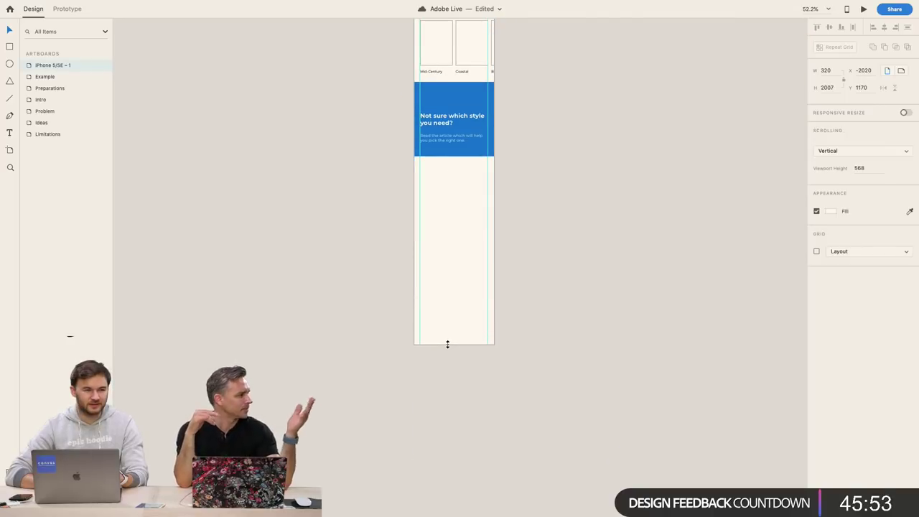
{"action": "left_click", "coordinate": [535, 323]}
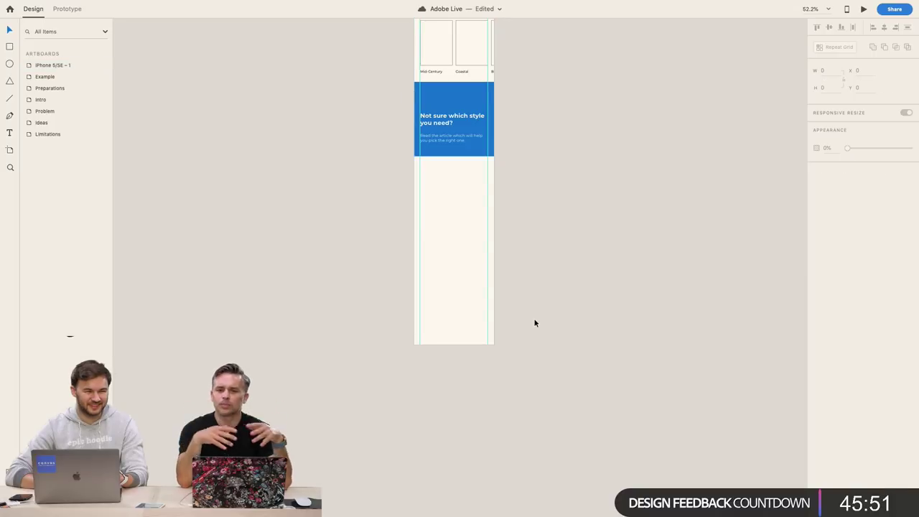
{"action": "scroll", "coordinate": [558, 246], "scroll_direction": "up", "scroll_amount": 8}
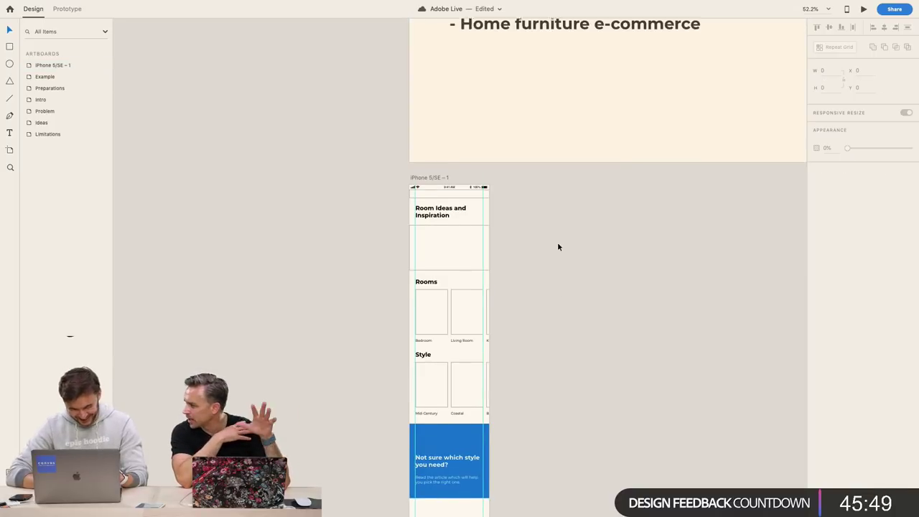
{"action": "scroll", "coordinate": [558, 246], "scroll_direction": "up", "scroll_amount": 10}
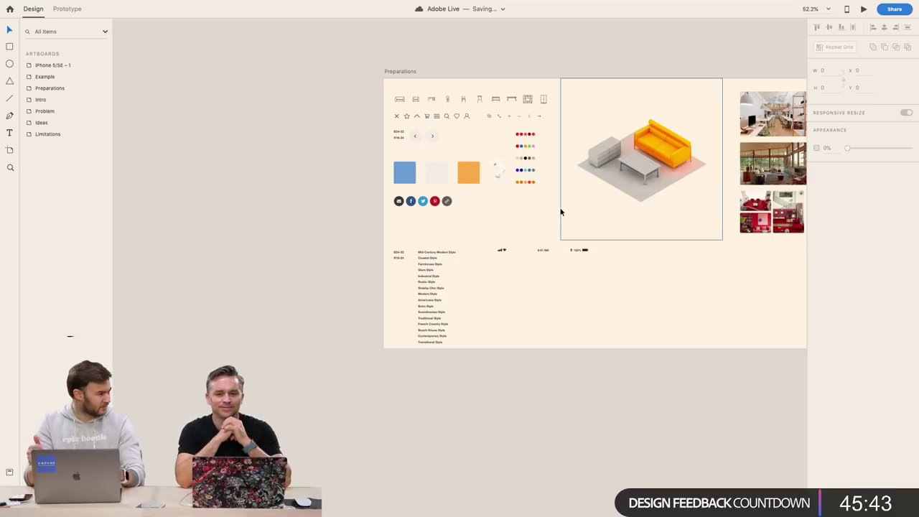
{"action": "scroll", "coordinate": [561, 212], "scroll_direction": "up", "scroll_amount": 2}
{"action": "scroll", "coordinate": [560, 212], "scroll_direction": "right", "scroll_amount": 1}
{"action": "scroll", "coordinate": [560, 212], "scroll_direction": "down", "scroll_amount": 5}
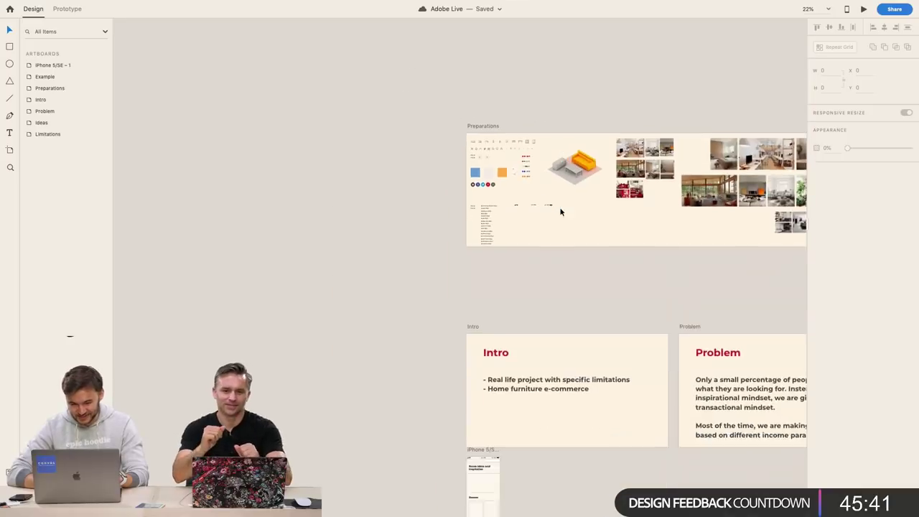
{"action": "scroll", "coordinate": [560, 209], "scroll_direction": "down", "scroll_amount": 5}
{"action": "scroll", "coordinate": [560, 209], "scroll_direction": "up", "scroll_amount": 2}
{"action": "scroll", "coordinate": [485, 252], "scroll_direction": "right", "scroll_amount": 5}
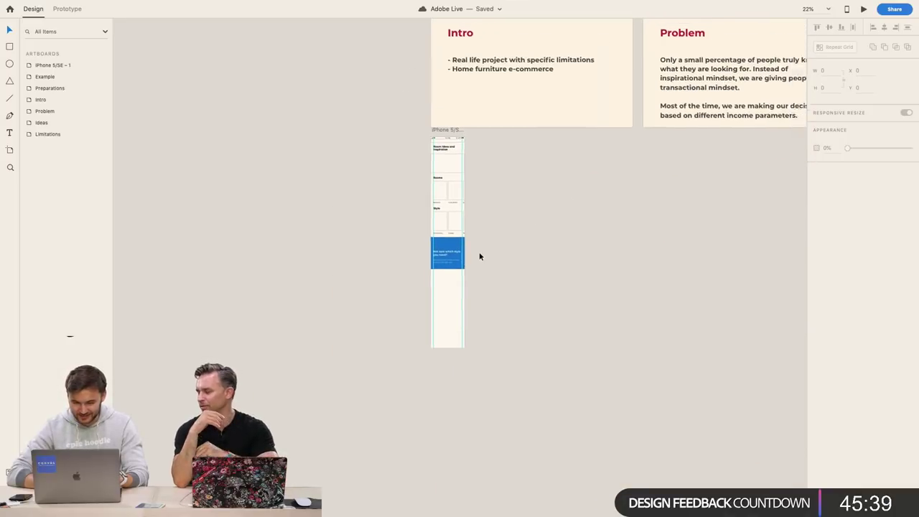
{"action": "scroll", "coordinate": [480, 255], "scroll_direction": "up", "scroll_amount": 1}
{"action": "scroll", "coordinate": [480, 257], "scroll_direction": "right", "scroll_amount": 6}
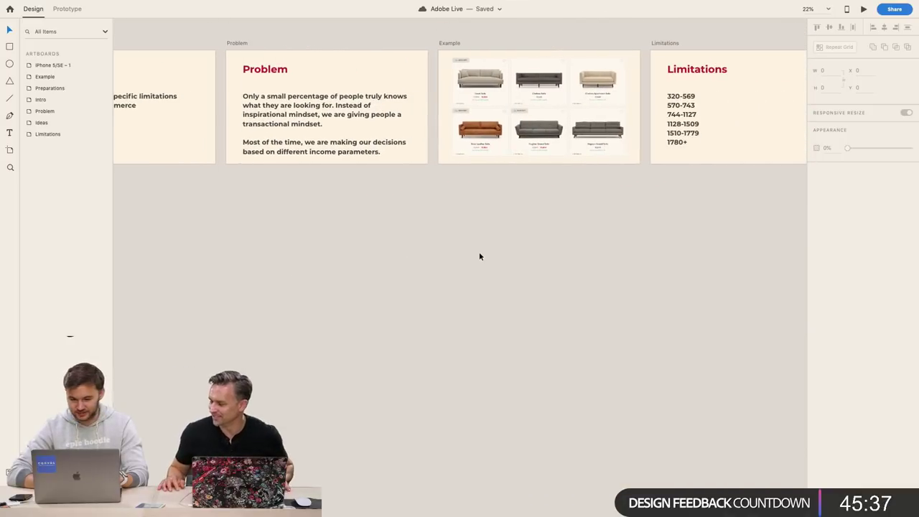
{"action": "scroll", "coordinate": [482, 256], "scroll_direction": "up", "scroll_amount": 1}
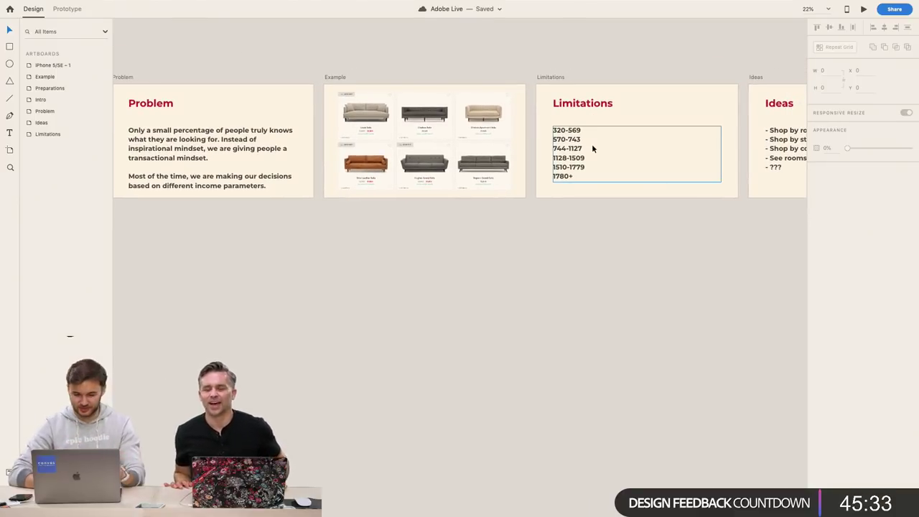
{"action": "scroll", "coordinate": [592, 144], "scroll_direction": "left", "scroll_amount": 3}
{"action": "scroll", "coordinate": [591, 148], "scroll_direction": "left", "scroll_amount": 6}
Duplicate the Style heading, cards and labels and place the copy below the blue banner
{"action": "scroll", "coordinate": [476, 254], "scroll_direction": "up", "scroll_amount": 8}
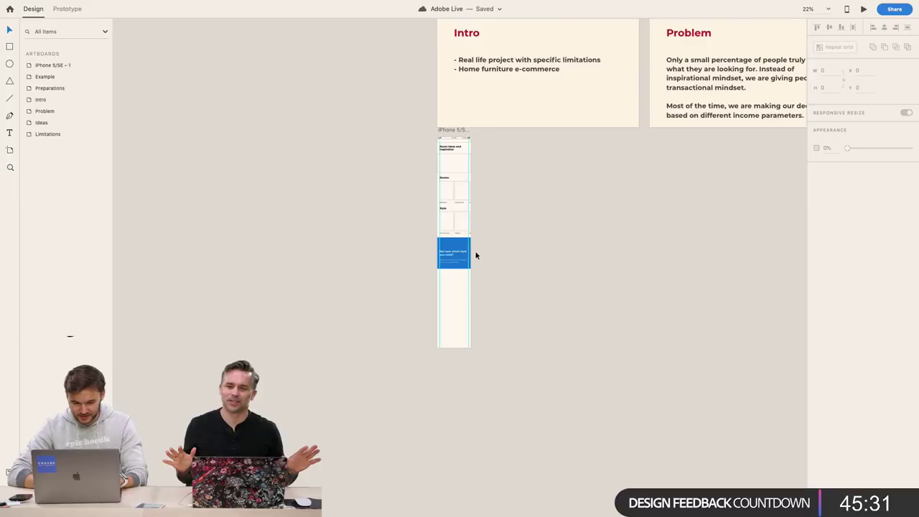
{"action": "scroll", "coordinate": [406, 113], "scroll_direction": "up", "scroll_amount": 5}
{"action": "left_click_drag", "start_coordinate": [407, 112], "coordinate": [738, 289]}
{"action": "scroll", "coordinate": [738, 290], "scroll_direction": "down", "scroll_amount": 3}
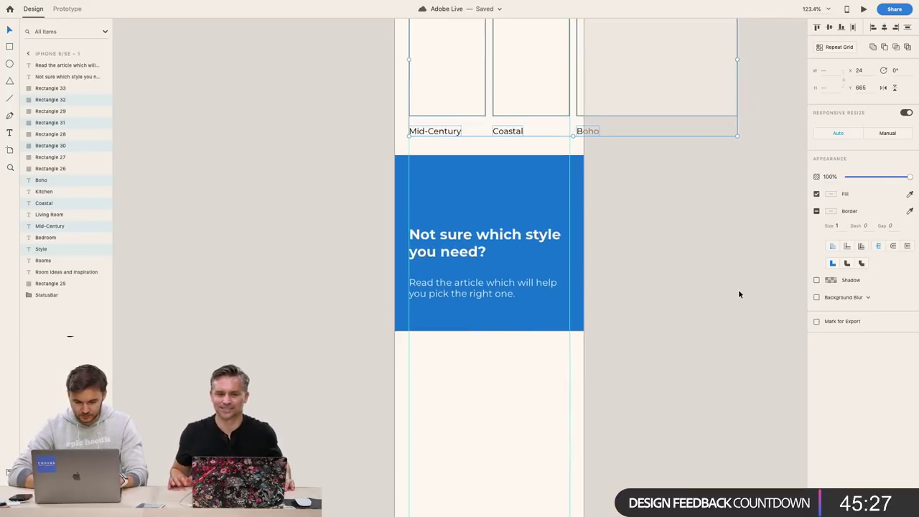
{"action": "scroll", "coordinate": [734, 290], "scroll_direction": "down", "scroll_amount": 4}
{"action": "key", "text": "super+d"}
{"action": "left_click_drag", "start_coordinate": [568, 168], "coordinate": [568, 391]}
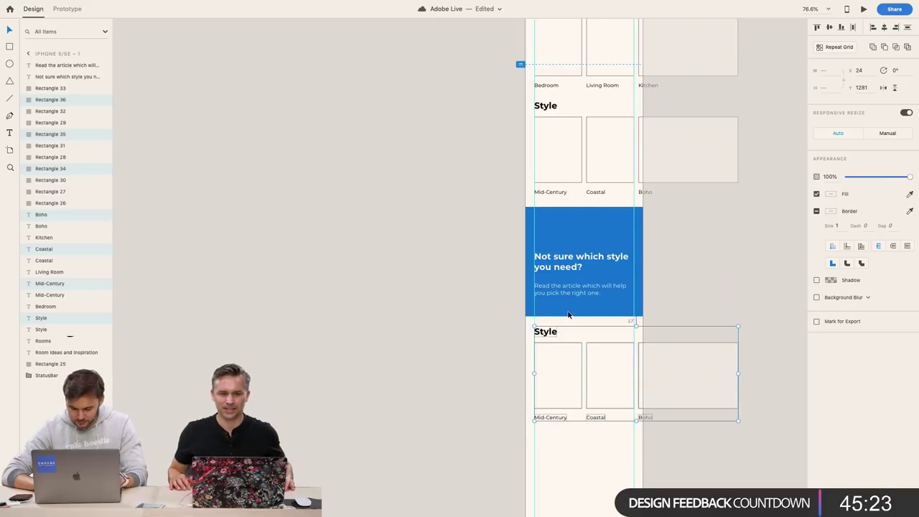
{"action": "key", "text": "Down"}
{"action": "key", "text": "Down"}
{"action": "key", "text": "Down"}
{"action": "key", "text": "Down"}
{"action": "key", "text": "Down"}
{"action": "key", "text": "Down"}
{"action": "key", "text": "Down"}
{"action": "key", "text": "Down"}
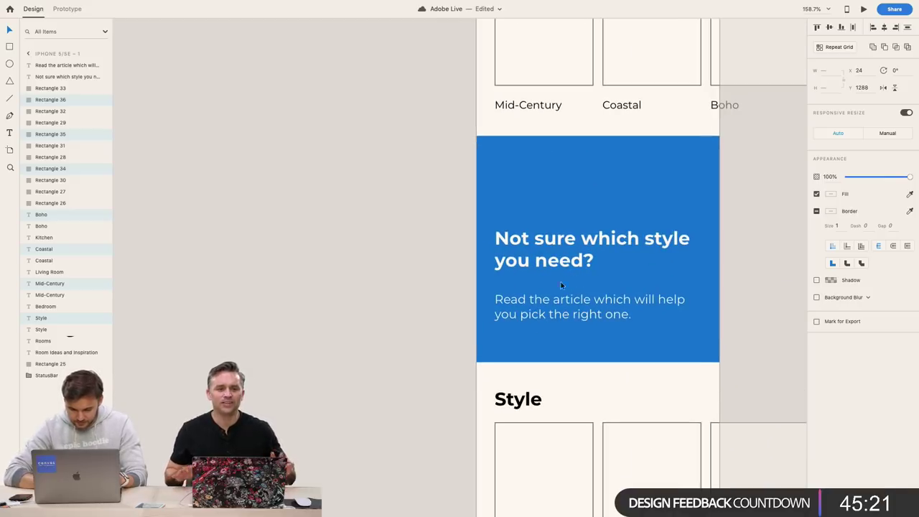
{"action": "scroll", "coordinate": [545, 337], "scroll_direction": "up", "scroll_amount": 5}
{"action": "key", "text": "Up"}
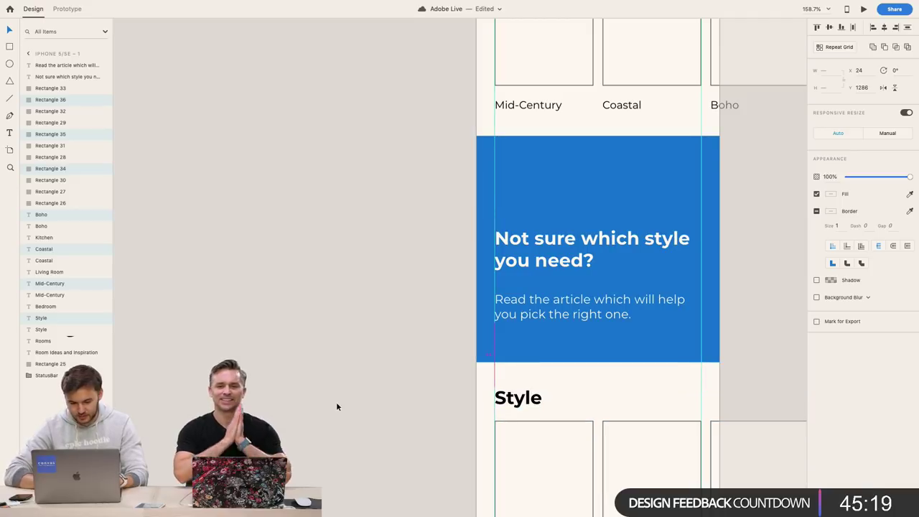
Change the copied section's heading from Style to Color
{"action": "double_click", "coordinate": [501, 397]}
{"action": "double_click", "coordinate": [501, 397]}
{"action": "type", "text": "C"}
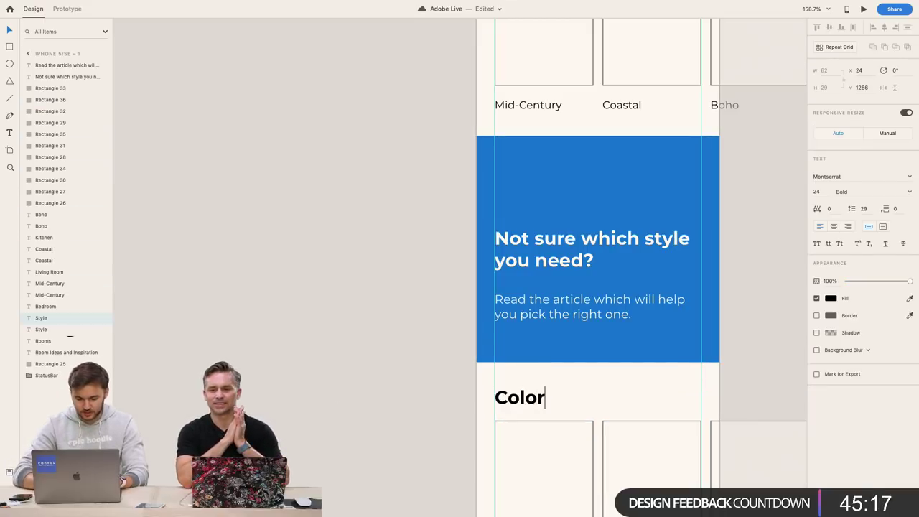
{"action": "type", "text": "olor"}
{"action": "key", "text": "Escape"}
{"action": "scroll", "coordinate": [354, 424], "scroll_direction": "down", "scroll_amount": 5}
{"action": "left_click", "coordinate": [567, 430]}
{"action": "scroll", "coordinate": [567, 430], "scroll_direction": "right", "scroll_amount": 2}
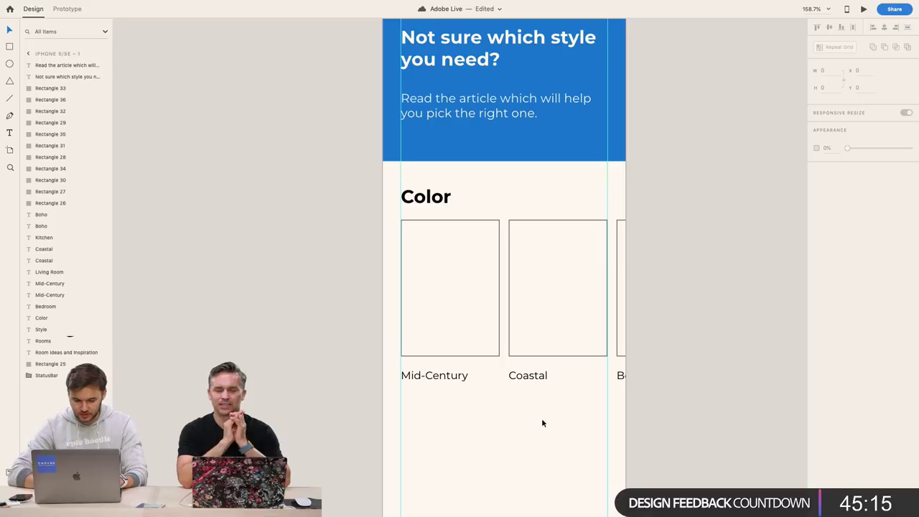
Delete the Coastal card and its label, and widen the first card to the right margin guide
{"action": "left_click_drag", "start_coordinate": [529, 403], "coordinate": [613, 390]}
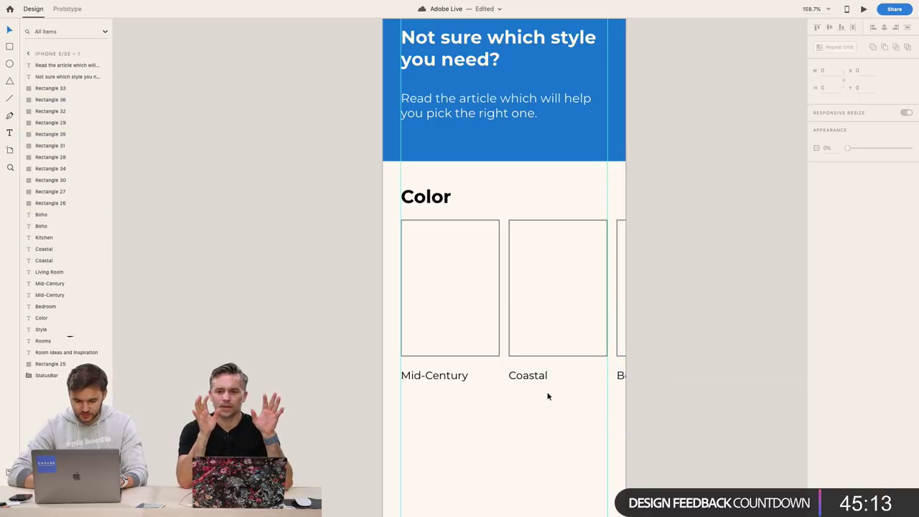
{"action": "left_click_drag", "start_coordinate": [539, 395], "coordinate": [529, 328]}
{"action": "key", "text": "Delete"}
{"action": "left_click", "coordinate": [470, 319]}
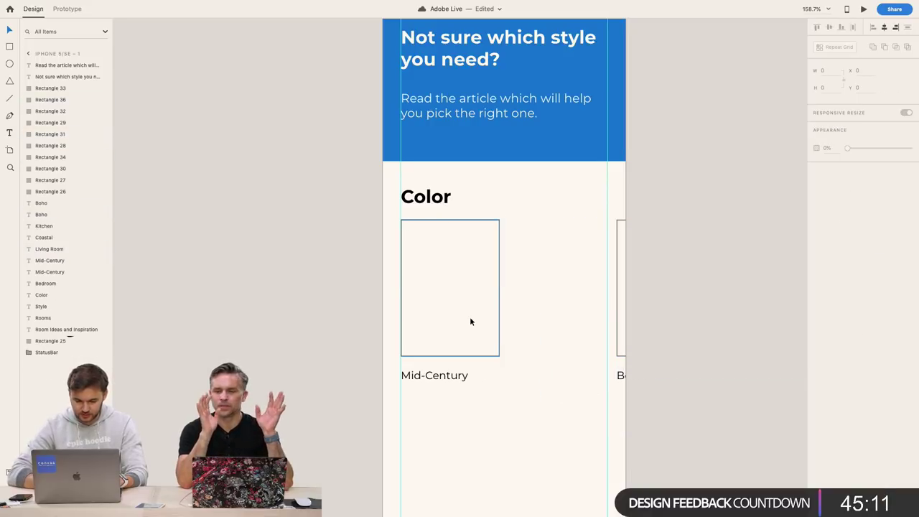
{"action": "left_click_drag", "start_coordinate": [499, 287], "coordinate": [607, 287]}
Rename the Mid-Century label to Red and bring it to the front of the card
{"action": "left_click", "coordinate": [455, 376]}
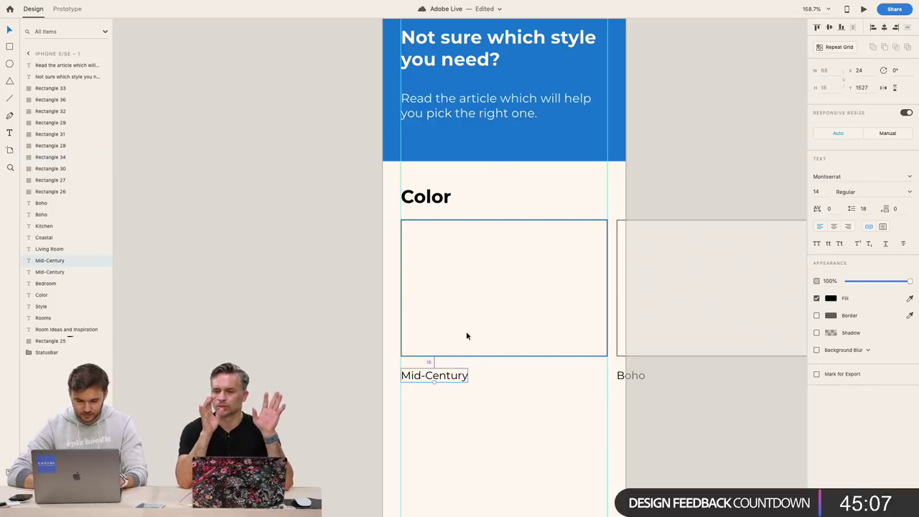
{"action": "left_click", "coordinate": [480, 410]}
{"action": "left_click", "coordinate": [451, 375]}
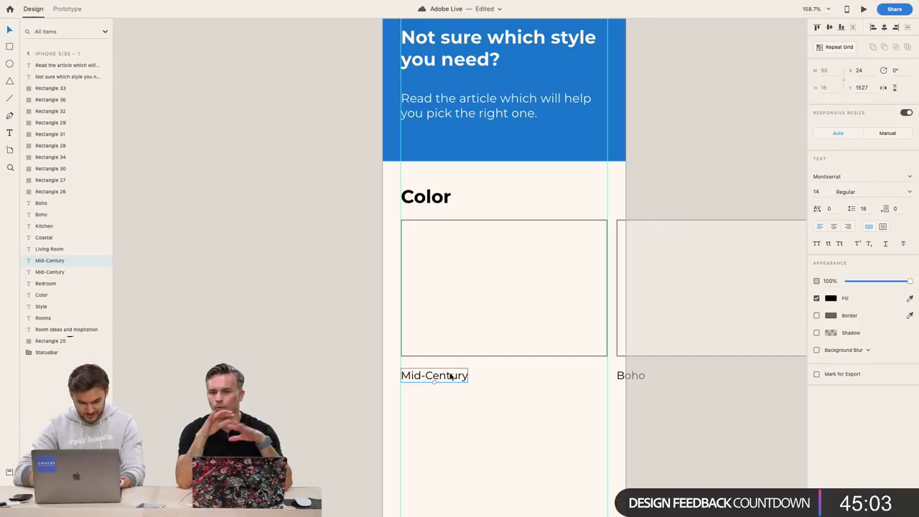
{"action": "double_click", "coordinate": [451, 376]}
{"action": "key", "text": "super+a"}
{"action": "type", "text": "Red"}
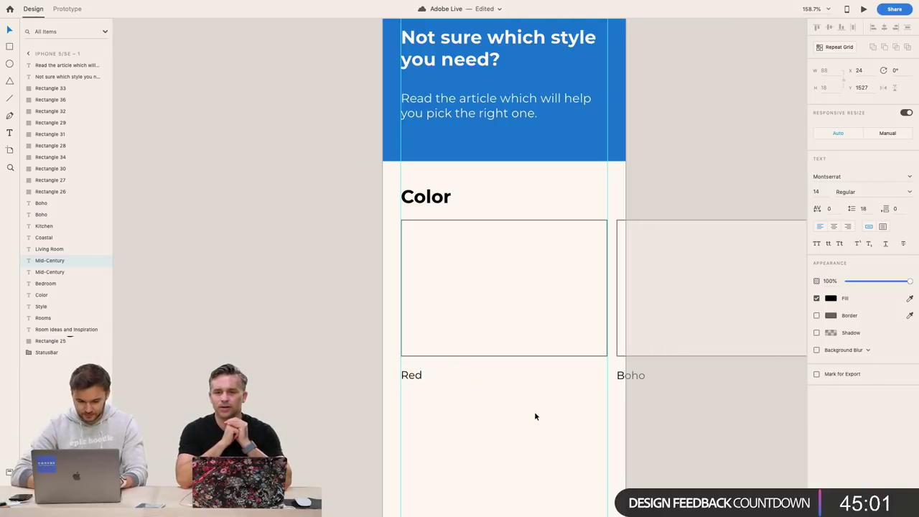
{"action": "key", "text": "Escape"}
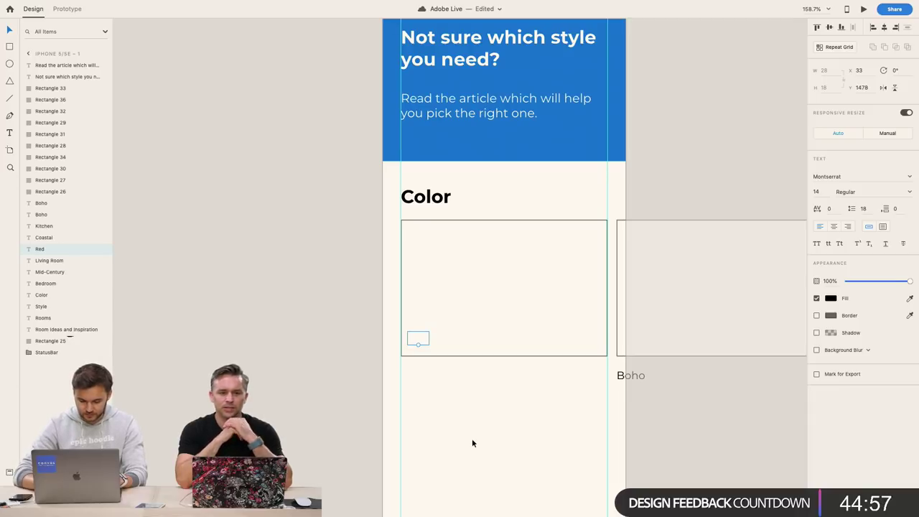
{"action": "key", "text": "super+bracketright"}
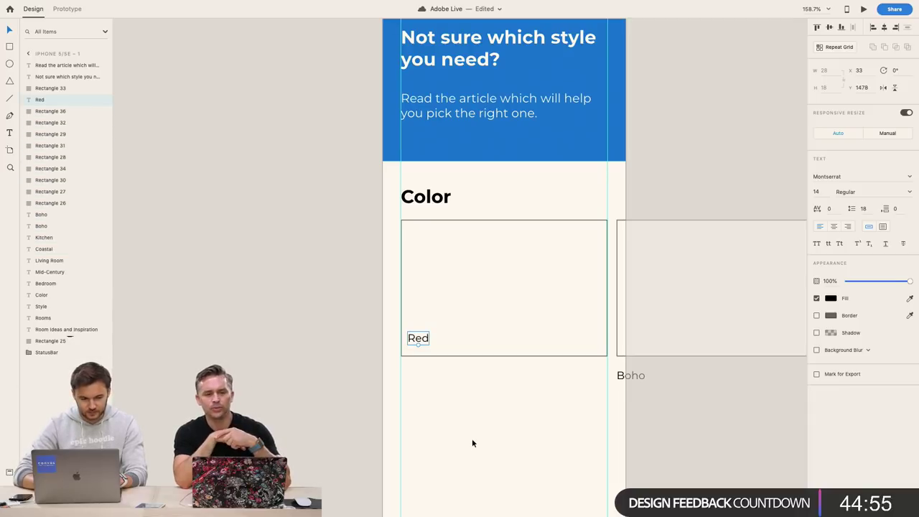
{"action": "key", "text": "super+shift+bracketright"}
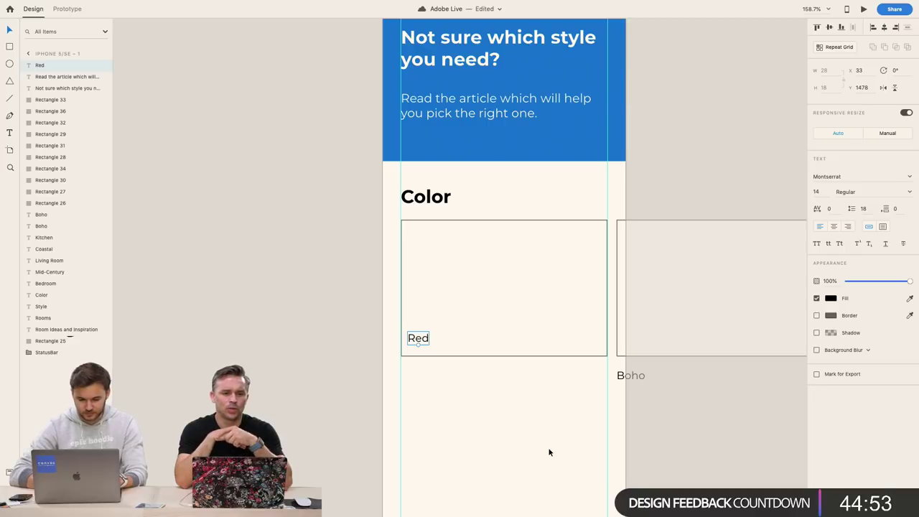
Delete the Boho label and select the Red text inside the wide card
{"action": "left_click", "coordinate": [621, 376]}
{"action": "key", "text": "Delete"}
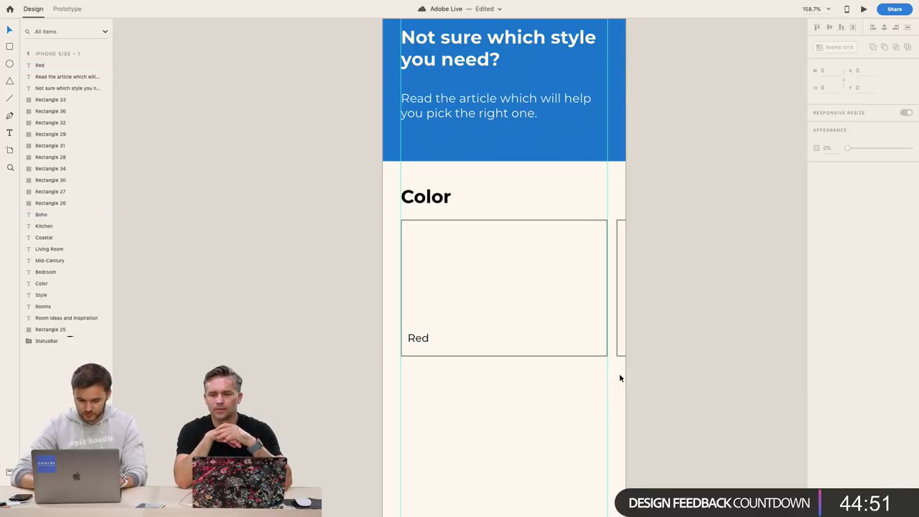
{"action": "left_click", "coordinate": [469, 331]}
{"action": "double_click", "coordinate": [418, 338]}
Nudge the Red label slightly left and down within its card
{"action": "scroll", "coordinate": [422, 390], "scroll_direction": "up", "scroll_amount": 5}
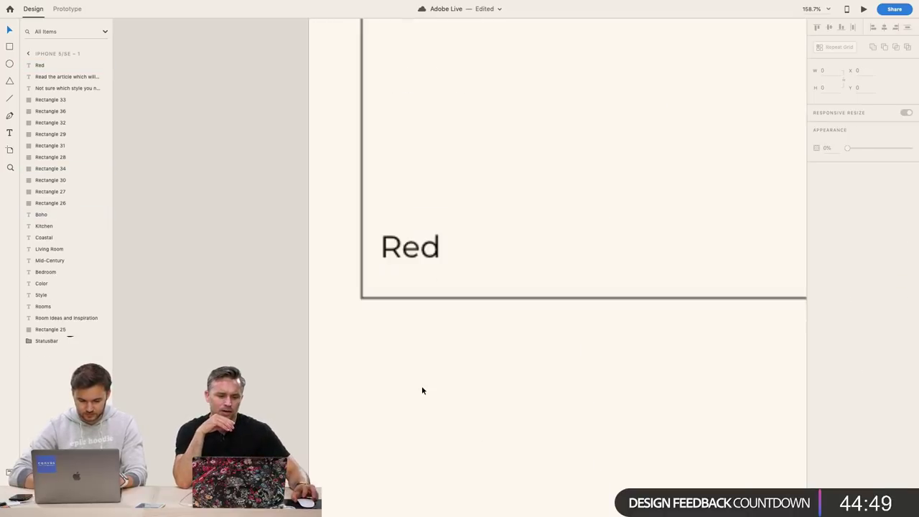
{"action": "key", "text": "Left"}
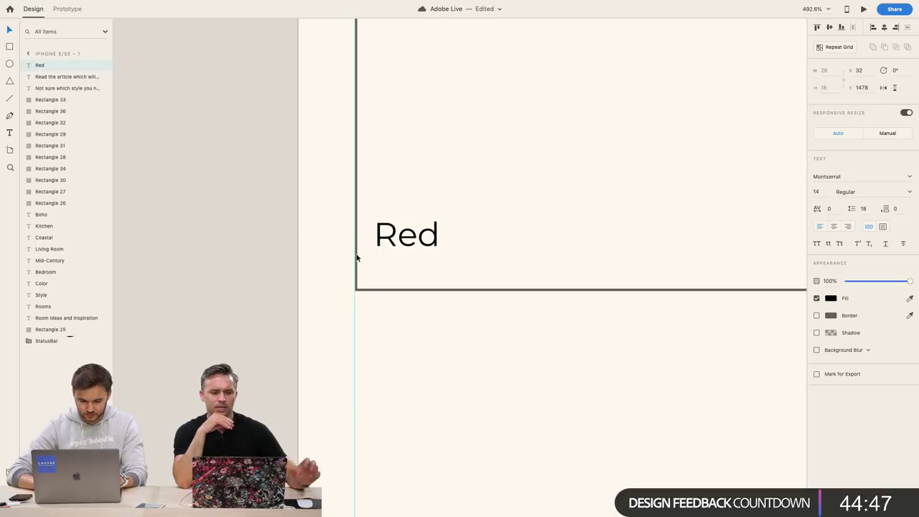
{"action": "key", "text": "Down"}
{"action": "key", "text": "Down"}
{"action": "key", "text": "Down"}
{"action": "key", "text": "Down"}
{"action": "key", "text": "Down"}
{"action": "key", "text": "Down"}
{"action": "key", "text": "Down"}
{"action": "left_click", "coordinate": [447, 335]}
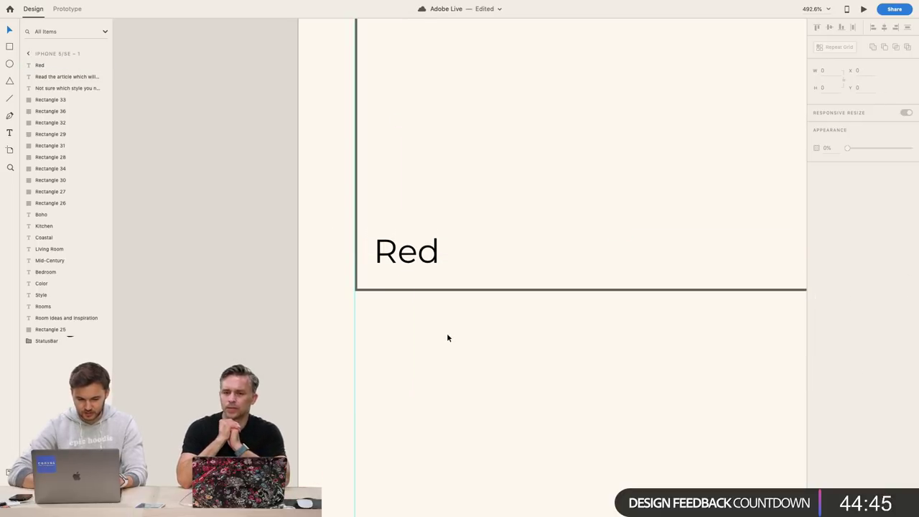
Move both the banner heading and body text down about 20 px
{"action": "scroll", "coordinate": [447, 335], "scroll_direction": "down", "scroll_amount": 8}
{"action": "scroll", "coordinate": [430, 341], "scroll_direction": "up", "scroll_amount": 3}
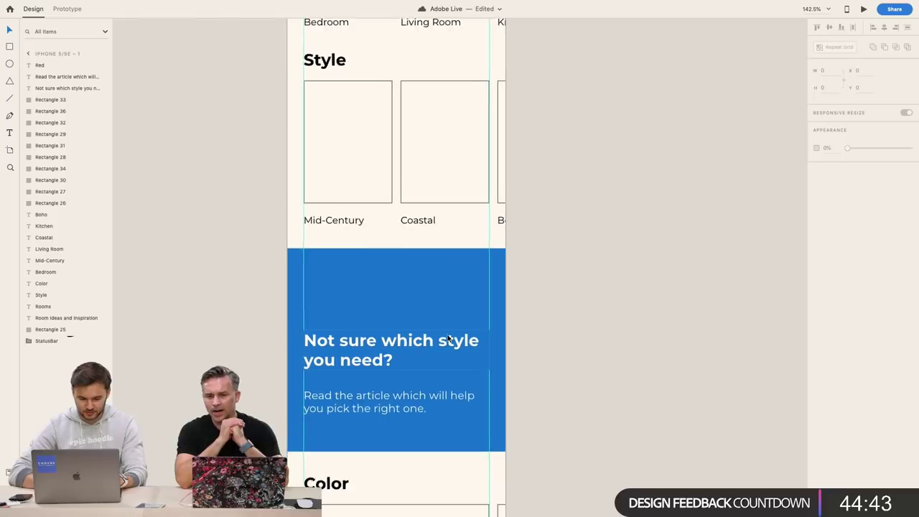
{"action": "scroll", "coordinate": [378, 347], "scroll_direction": "down", "scroll_amount": 2}
{"action": "left_click", "coordinate": [379, 348]}
{"action": "left_click", "coordinate": [377, 293], "text": "shift"}
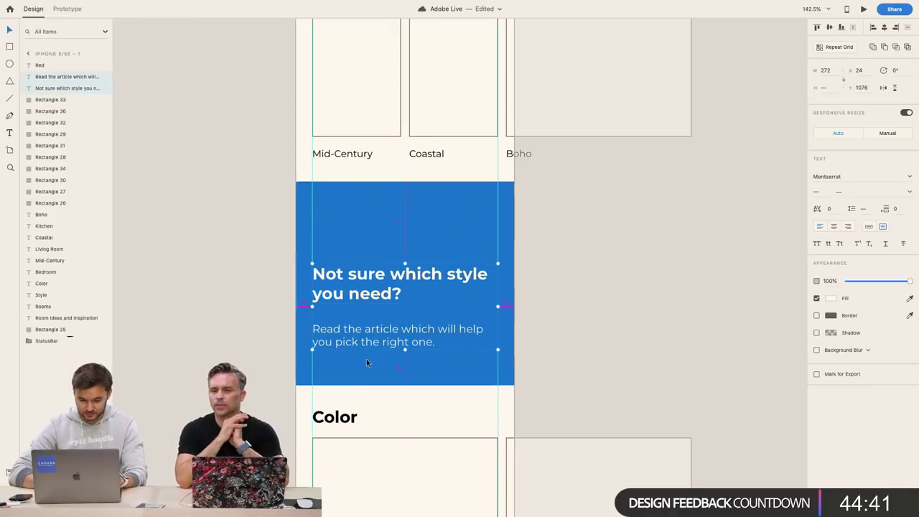
{"action": "key", "text": "shift+Down"}
{"action": "key", "text": "shift+Down"}
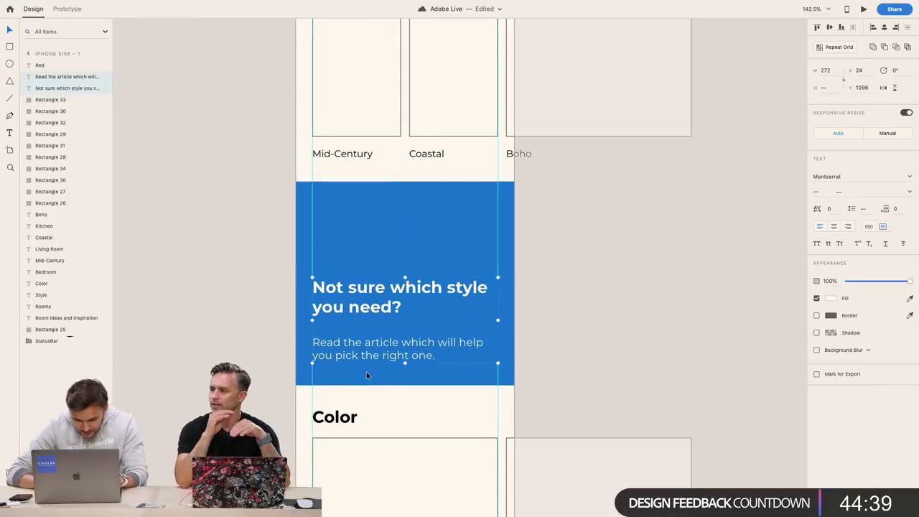
{"action": "key", "text": "Escape"}
Lower the banner heading alone to Y 1108, closer to the article line
{"action": "left_click", "coordinate": [355, 296]}
{"action": "scroll", "coordinate": [355, 347], "scroll_direction": "up", "scroll_amount": 5}
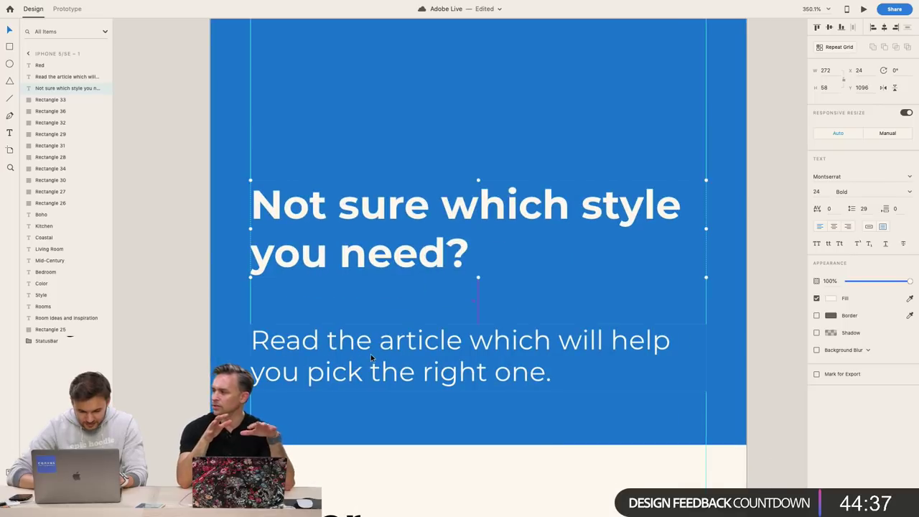
{"action": "key", "text": "shift+Down"}
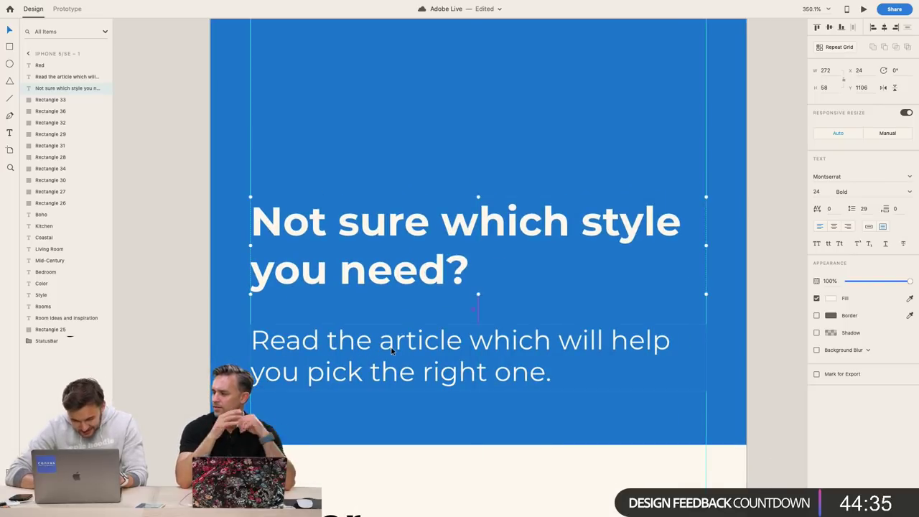
{"action": "key", "text": "Up"}
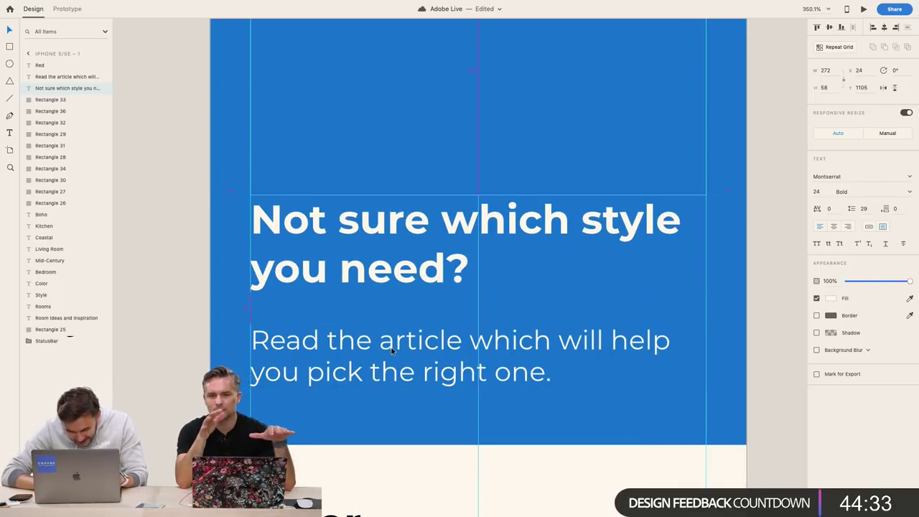
{"action": "scroll", "coordinate": [392, 350], "scroll_direction": "up", "scroll_amount": 5}
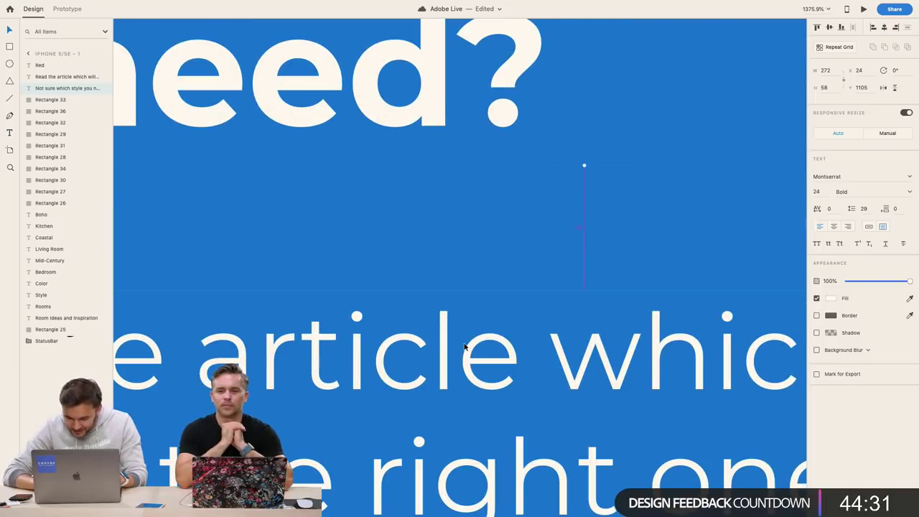
{"action": "key", "text": "Down"}
{"action": "key", "text": "Down"}
{"action": "key", "text": "Down"}
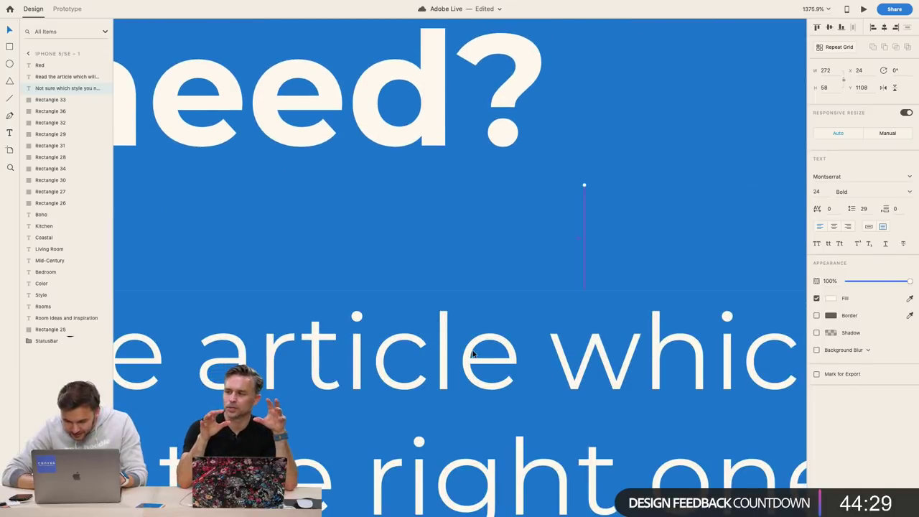
{"action": "scroll", "coordinate": [630, 385], "scroll_direction": "down", "scroll_amount": 15}
Select the white 3D question-mark image on the Preparations board
{"action": "left_click", "coordinate": [630, 385]}
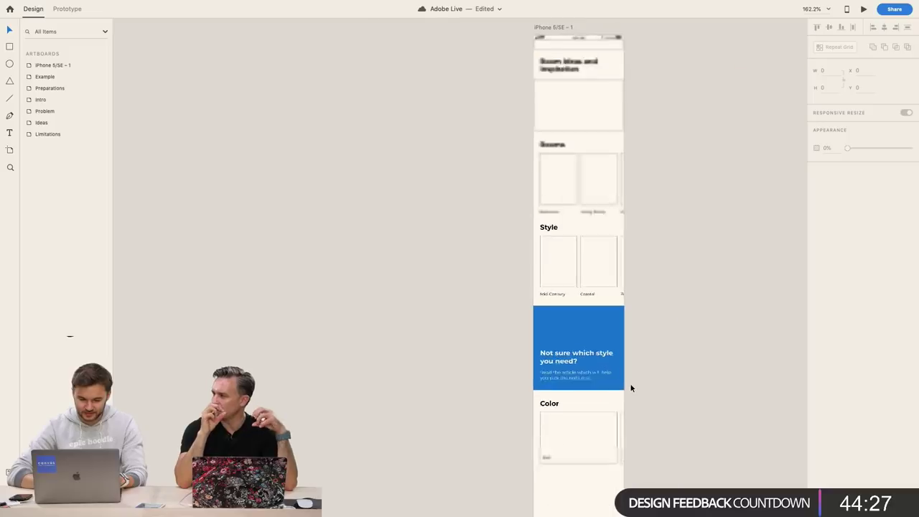
{"action": "scroll", "coordinate": [632, 388], "scroll_direction": "up", "scroll_amount": 6}
{"action": "scroll", "coordinate": [632, 388], "scroll_direction": "up", "scroll_amount": 10}
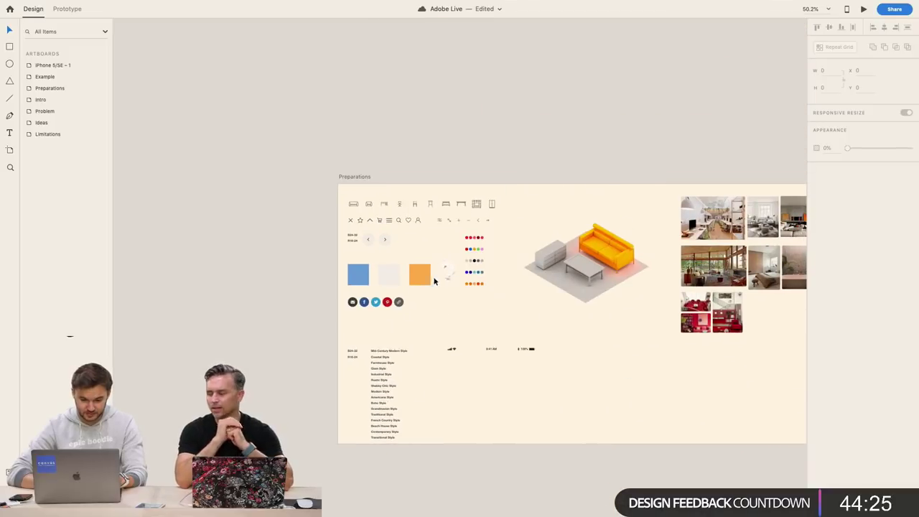
{"action": "left_click", "coordinate": [442, 282]}
Paste the question mark into the blue banner at its top-left edge, above the heading
{"action": "scroll", "coordinate": [456, 369], "scroll_direction": "down", "scroll_amount": 5}
{"action": "scroll", "coordinate": [456, 369], "scroll_direction": "down", "scroll_amount": 10}
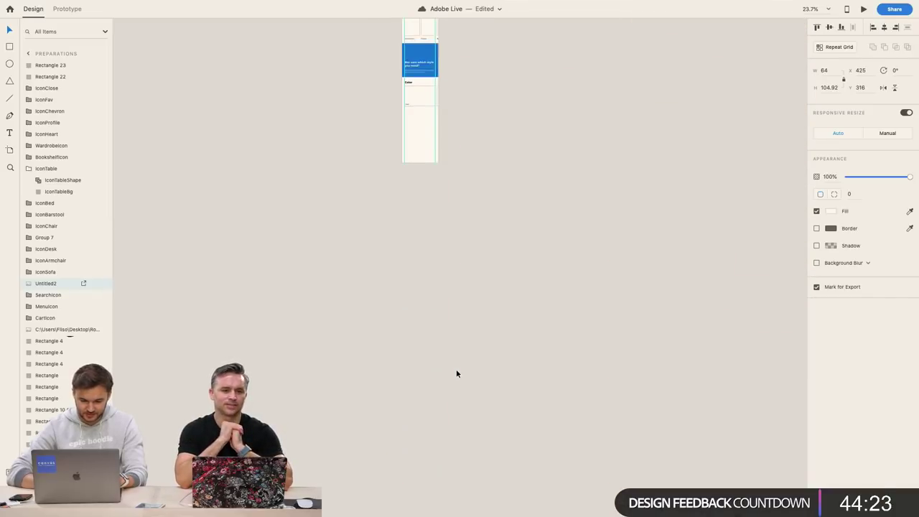
{"action": "scroll", "coordinate": [445, 349], "scroll_direction": "up", "scroll_amount": 5}
{"action": "scroll", "coordinate": [423, 428], "scroll_direction": "up", "scroll_amount": 5}
{"action": "scroll", "coordinate": [423, 428], "scroll_direction": "up", "scroll_amount": 10}
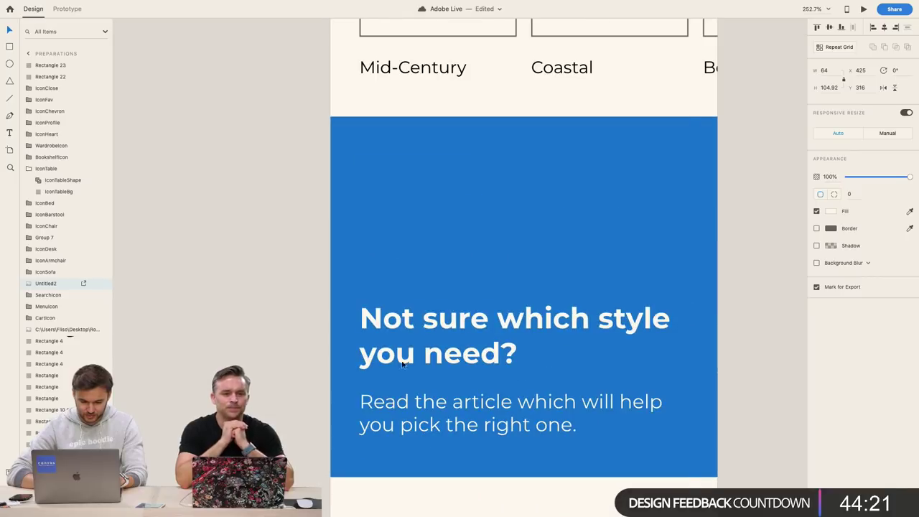
{"action": "key", "text": "super+v"}
{"action": "left_click_drag", "start_coordinate": [510, 268], "coordinate": [406, 198]}
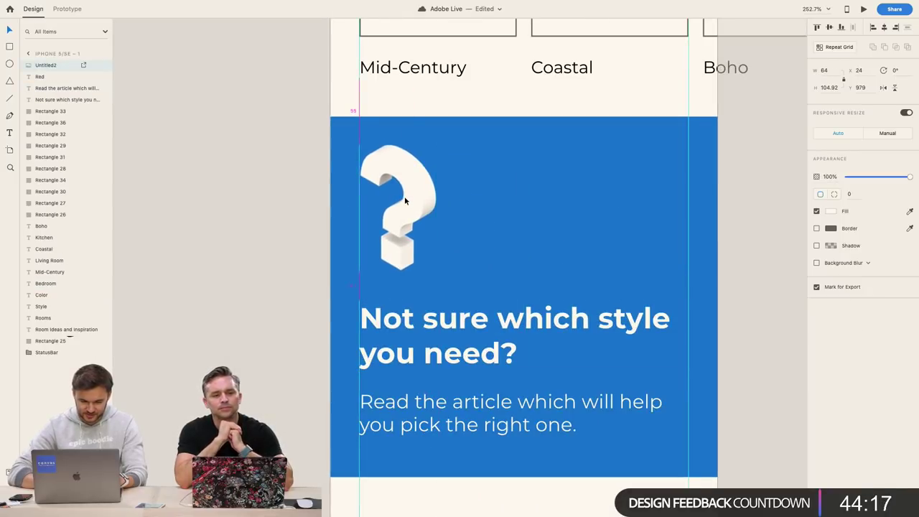
{"action": "left_click", "coordinate": [245, 236]}
{"action": "scroll", "coordinate": [465, 241], "scroll_direction": "down", "scroll_amount": 5}
Inspect the banner's question-mark illustration and the blue banner's fill
{"action": "scroll", "coordinate": [465, 242], "scroll_direction": "down", "scroll_amount": 1}
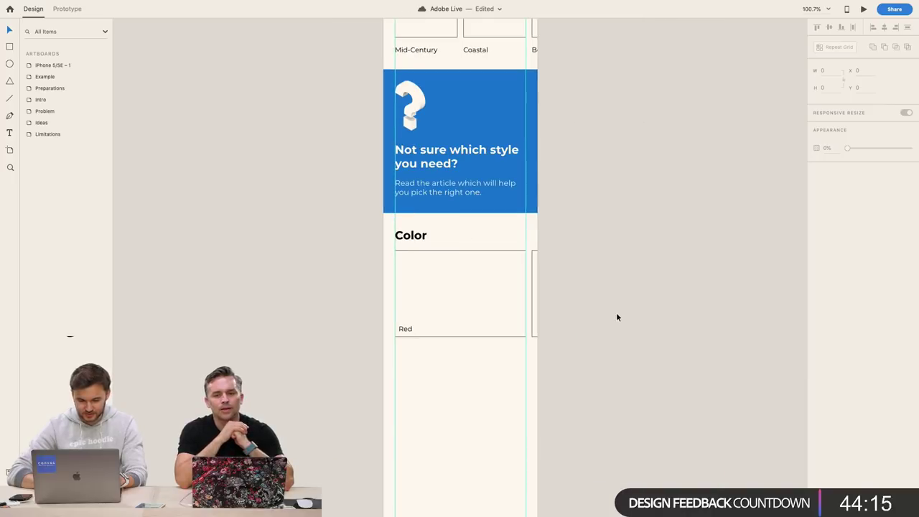
{"action": "left_click", "coordinate": [454, 396]}
{"action": "scroll", "coordinate": [457, 338], "scroll_direction": "up", "scroll_amount": 5}
{"action": "scroll", "coordinate": [458, 338], "scroll_direction": "up", "scroll_amount": 3}
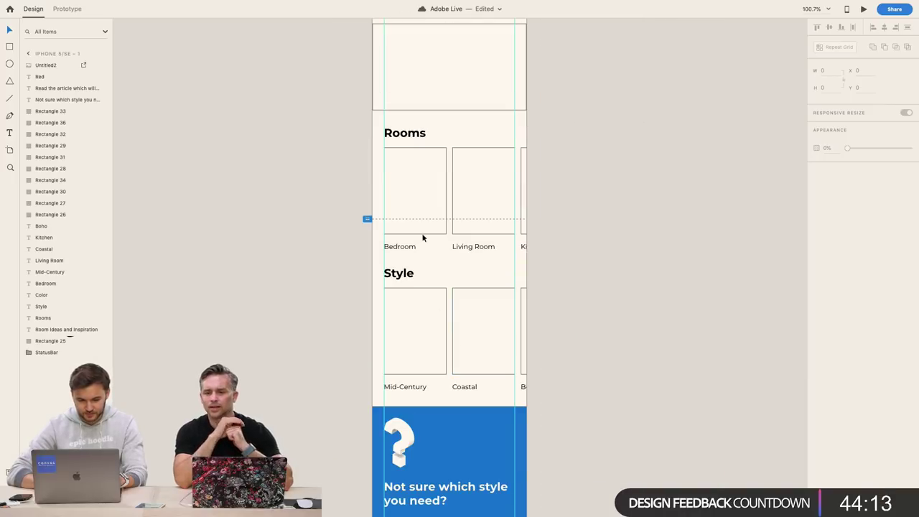
{"action": "scroll", "coordinate": [481, 331], "scroll_direction": "down", "scroll_amount": 4}
{"action": "left_click", "coordinate": [396, 306]}
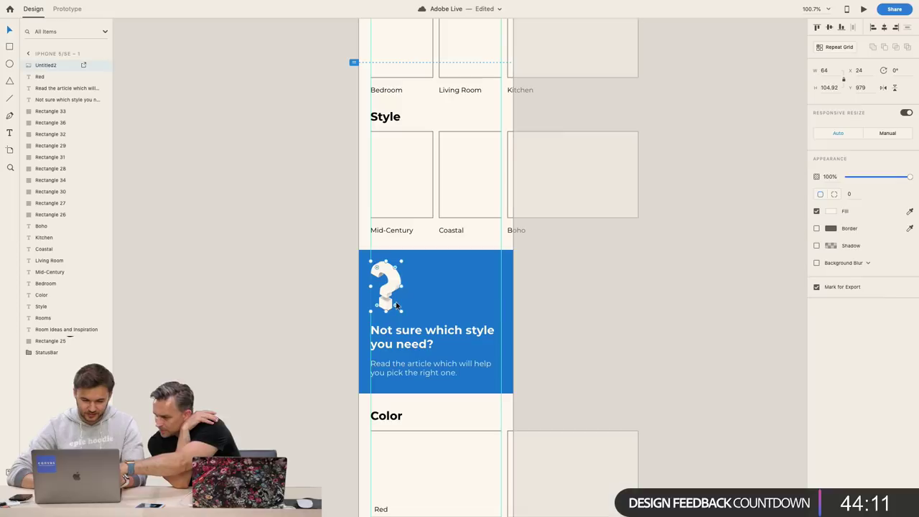
{"action": "left_click", "coordinate": [474, 309]}
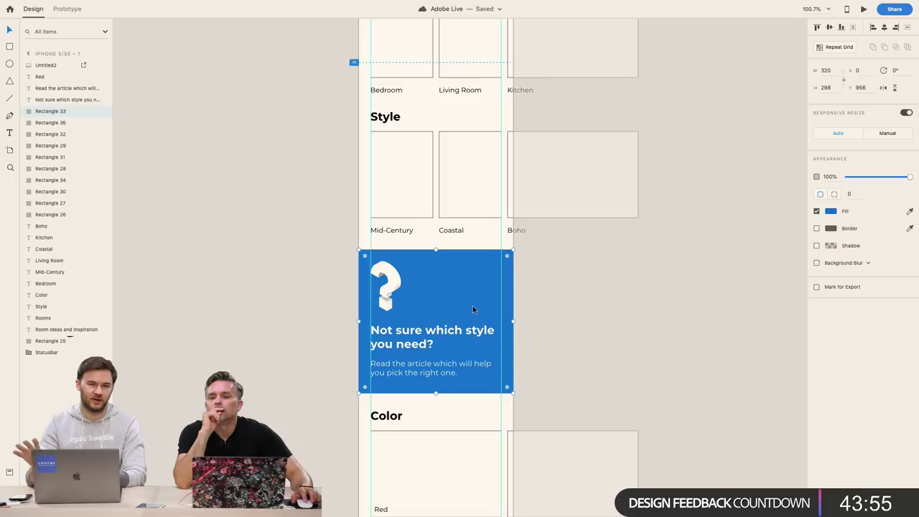
Check the moodboard's question-mark graphic and the Coastal style card
{"action": "scroll", "coordinate": [474, 309], "scroll_direction": "down", "scroll_amount": 5}
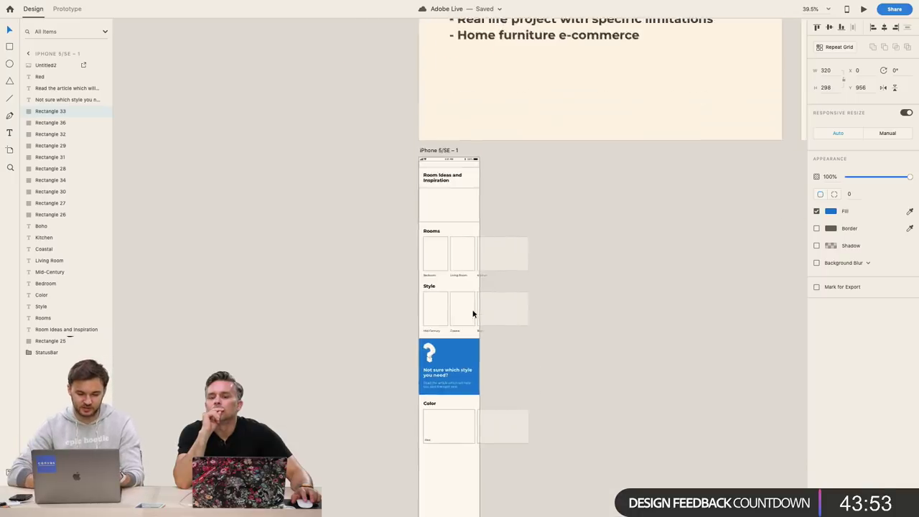
{"action": "scroll", "coordinate": [504, 273], "scroll_direction": "up", "scroll_amount": 5}
{"action": "scroll", "coordinate": [578, 221], "scroll_direction": "up", "scroll_amount": 5}
{"action": "scroll", "coordinate": [598, 211], "scroll_direction": "up", "scroll_amount": 3}
{"action": "scroll", "coordinate": [598, 211], "scroll_direction": "left", "scroll_amount": 3}
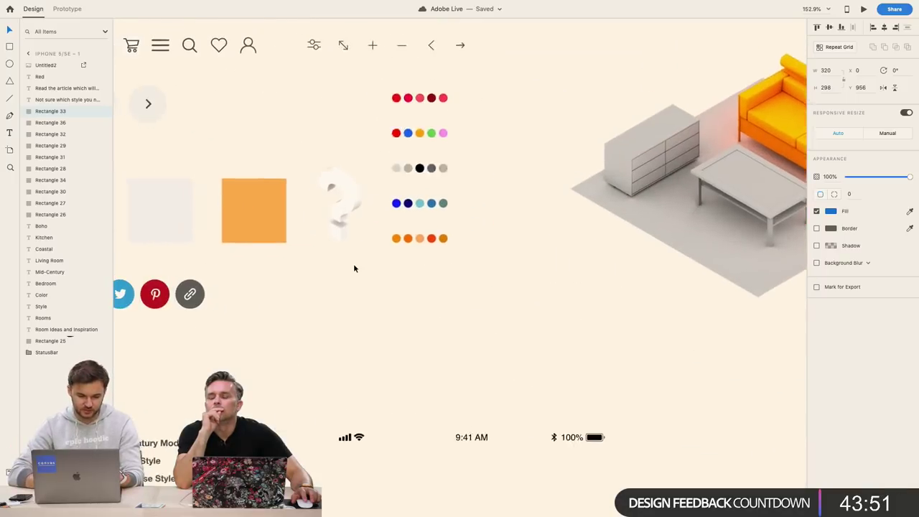
{"action": "left_click", "coordinate": [376, 212]}
{"action": "scroll", "coordinate": [566, 278], "scroll_direction": "down", "scroll_amount": 5}
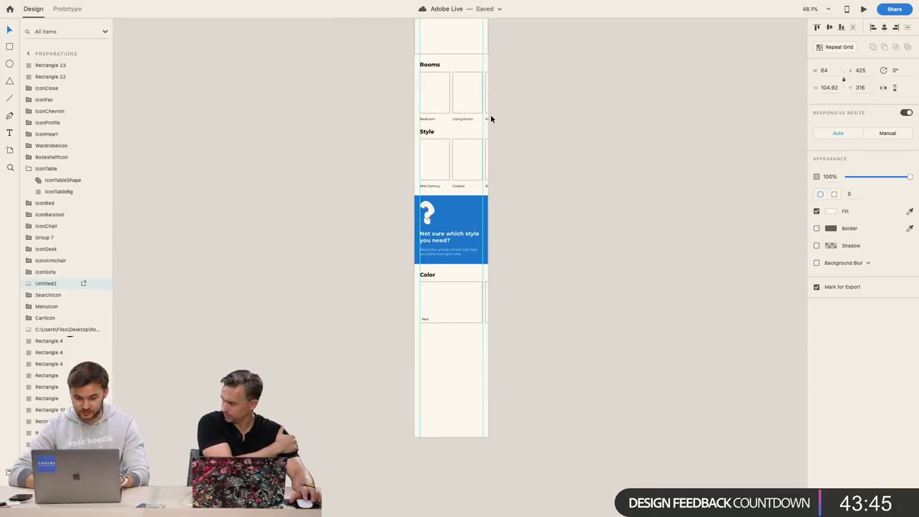
{"action": "scroll", "coordinate": [462, 148], "scroll_direction": "up", "scroll_amount": 5}
{"action": "left_click", "coordinate": [476, 171]}
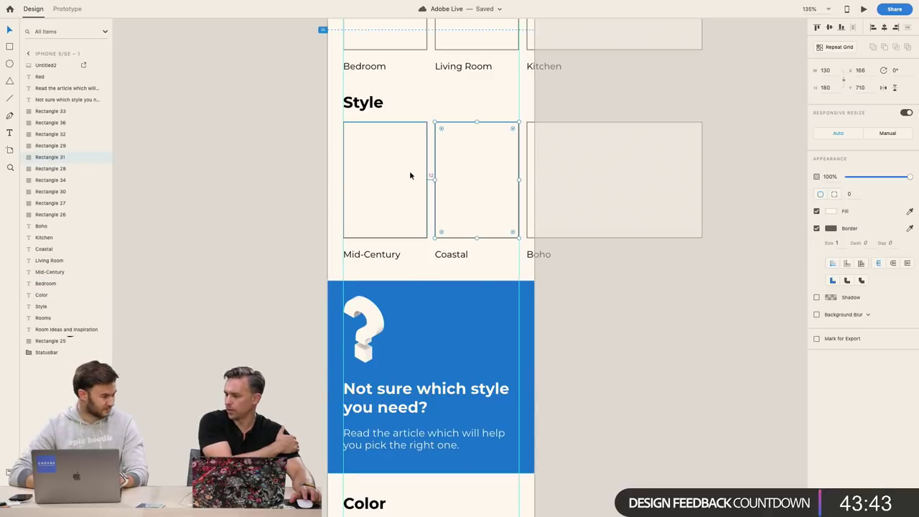
{"action": "scroll", "coordinate": [411, 175], "scroll_direction": "down", "scroll_amount": 5}
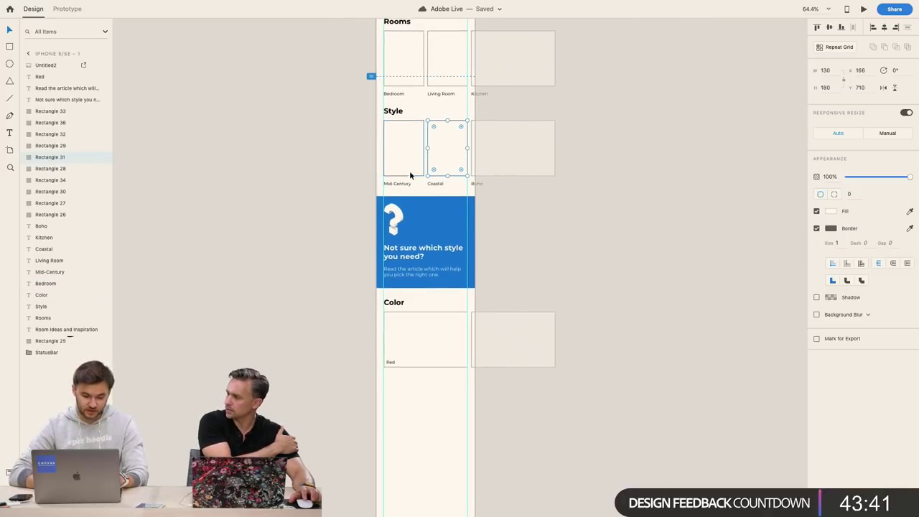
{"action": "left_click", "coordinate": [334, 248]}
Check the Rooms heading and the Red label in the Color section
{"action": "scroll", "coordinate": [335, 247], "scroll_direction": "up", "scroll_amount": 3}
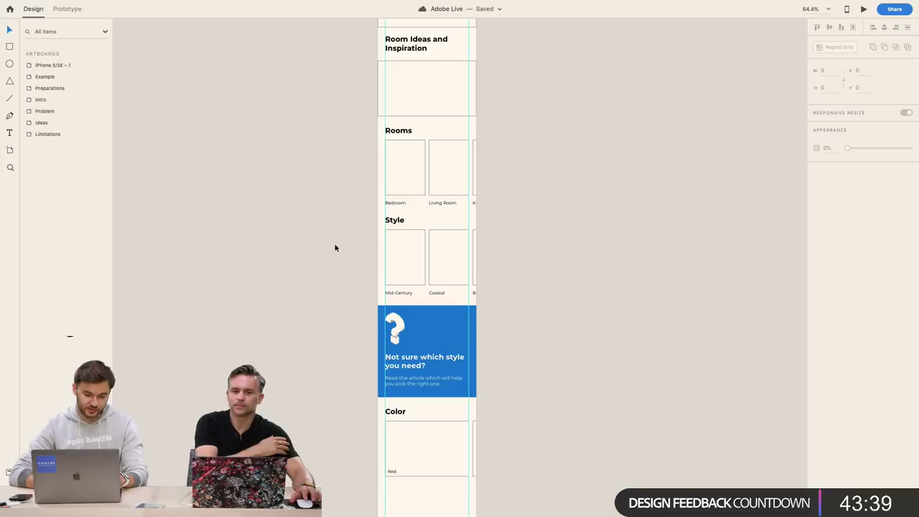
{"action": "scroll", "coordinate": [428, 126], "scroll_direction": "up", "scroll_amount": 5}
{"action": "left_click", "coordinate": [322, 150]}
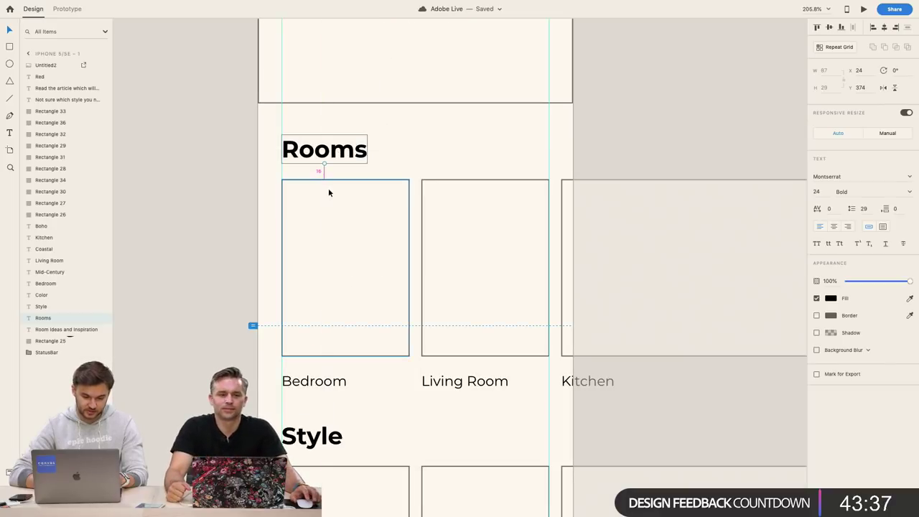
{"action": "left_click", "coordinate": [250, 236]}
{"action": "scroll", "coordinate": [251, 236], "scroll_direction": "down", "scroll_amount": 3}
{"action": "scroll", "coordinate": [251, 235], "scroll_direction": "down", "scroll_amount": 10}
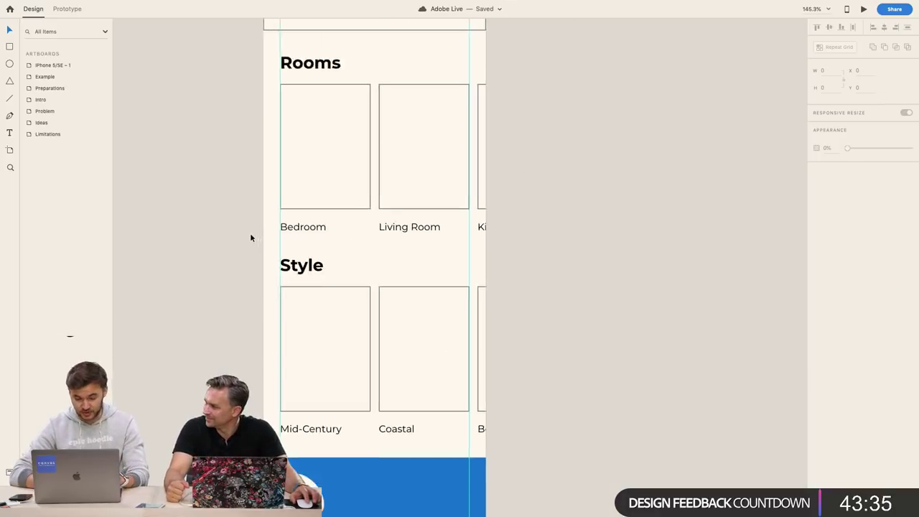
{"action": "scroll", "coordinate": [250, 238], "scroll_direction": "down", "scroll_amount": 3}
{"action": "left_click", "coordinate": [318, 388]}
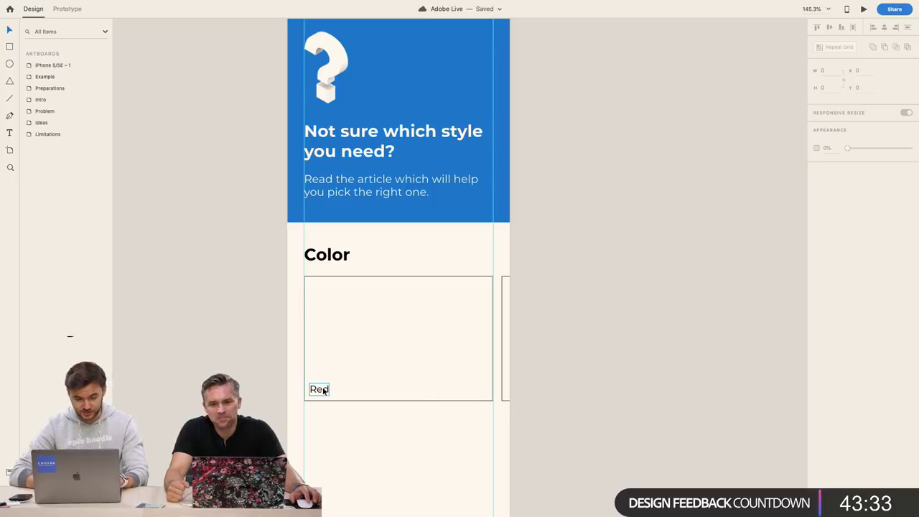
Select the living-room photo on the Preparations moodboard, then return to the iPhone SE artboard
{"action": "scroll", "coordinate": [323, 391], "scroll_direction": "down", "scroll_amount": 5}
{"action": "scroll", "coordinate": [325, 341], "scroll_direction": "up", "scroll_amount": 3}
{"action": "scroll", "coordinate": [325, 340], "scroll_direction": "up", "scroll_amount": 5}
{"action": "scroll", "coordinate": [324, 340], "scroll_direction": "down", "scroll_amount": 5}
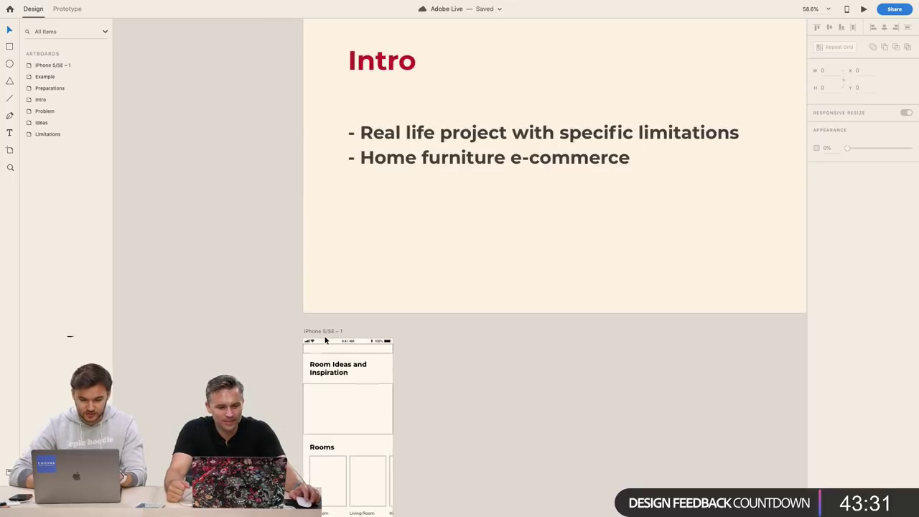
{"action": "scroll", "coordinate": [324, 341], "scroll_direction": "up", "scroll_amount": 5}
{"action": "scroll", "coordinate": [325, 340], "scroll_direction": "right", "scroll_amount": 15}
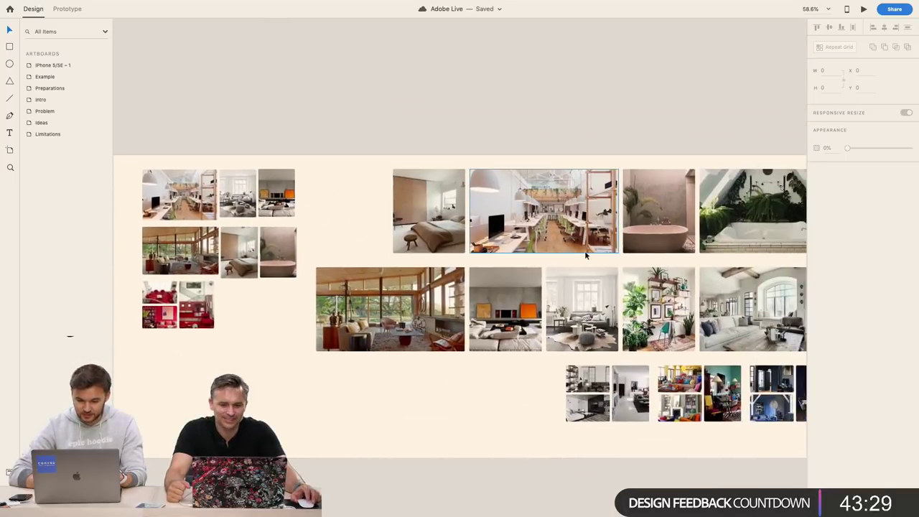
{"action": "scroll", "coordinate": [585, 255], "scroll_direction": "left", "scroll_amount": 10}
{"action": "scroll", "coordinate": [586, 255], "scroll_direction": "right", "scroll_amount": 6}
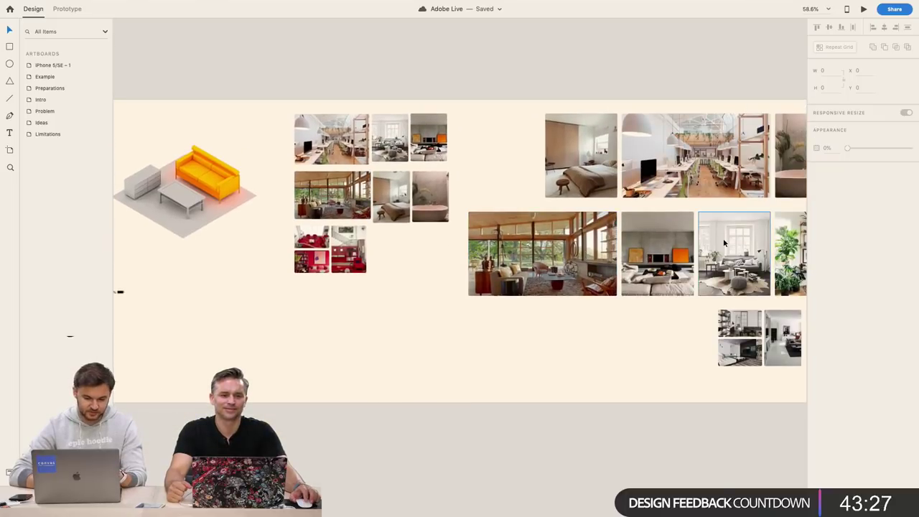
{"action": "scroll", "coordinate": [727, 244], "scroll_direction": "right", "scroll_amount": 4}
{"action": "scroll", "coordinate": [726, 243], "scroll_direction": "right", "scroll_amount": 5}
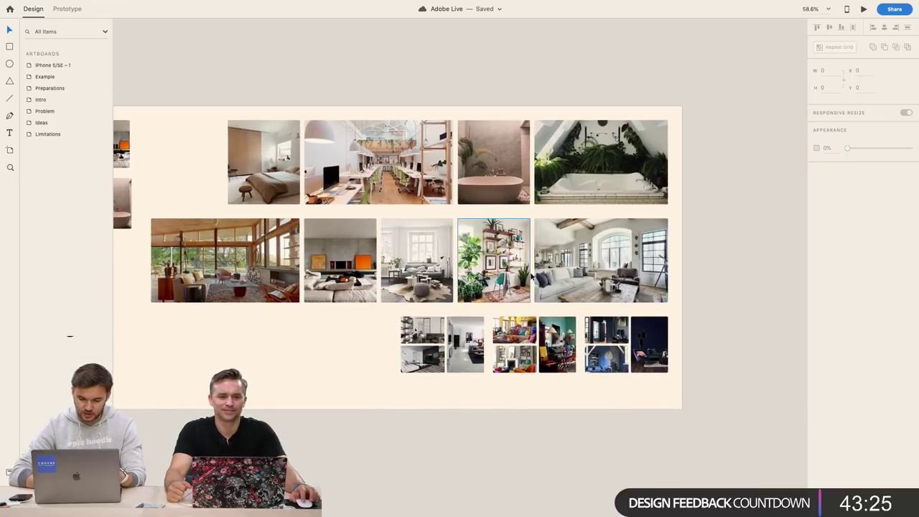
{"action": "scroll", "coordinate": [400, 392], "scroll_direction": "down", "scroll_amount": 1}
{"action": "scroll", "coordinate": [403, 390], "scroll_direction": "left", "scroll_amount": 1}
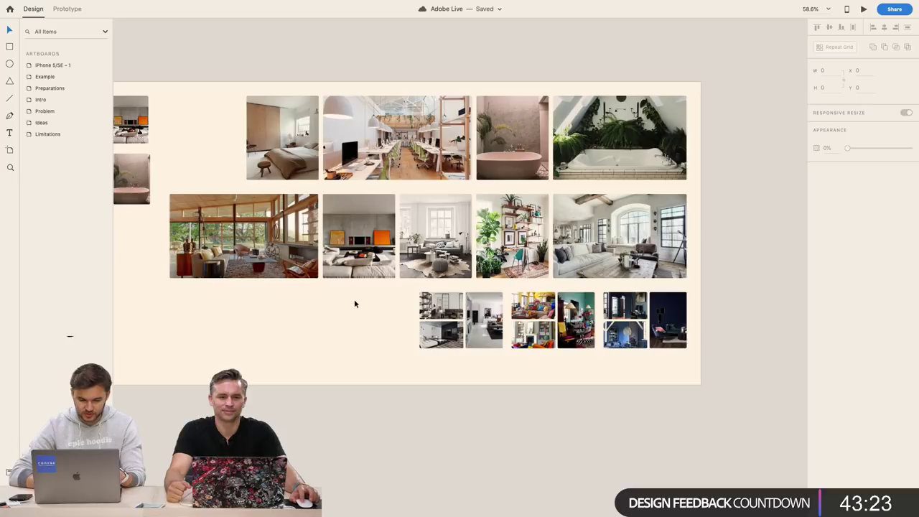
{"action": "scroll", "coordinate": [354, 302], "scroll_direction": "left", "scroll_amount": 10}
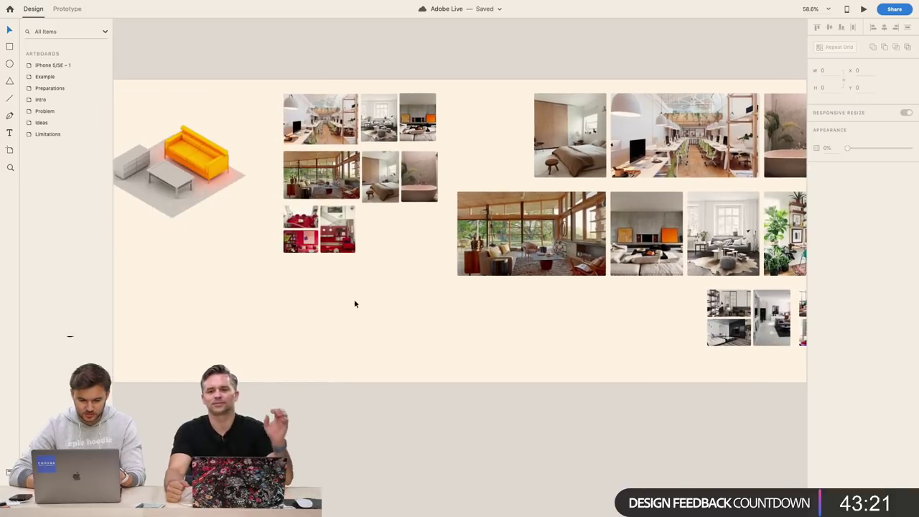
{"action": "scroll", "coordinate": [354, 302], "scroll_direction": "right", "scroll_amount": 8}
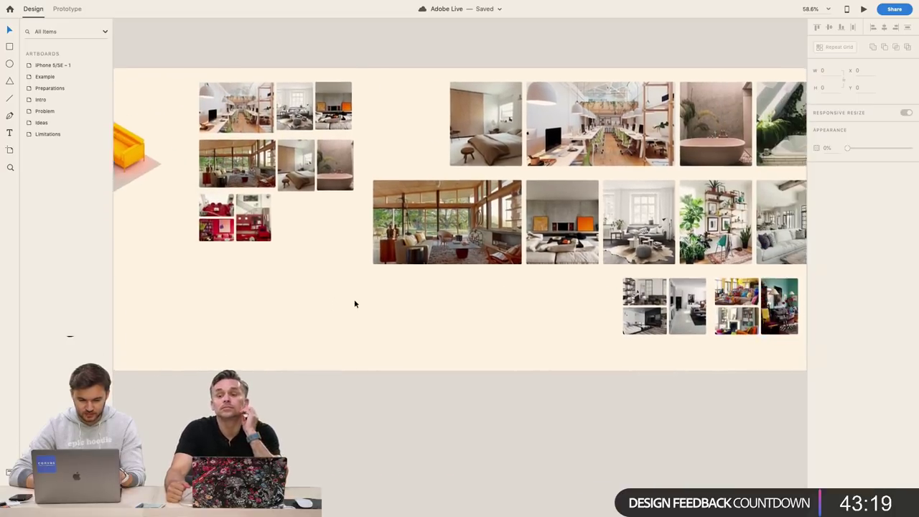
{"action": "scroll", "coordinate": [354, 304], "scroll_direction": "right", "scroll_amount": 3}
{"action": "scroll", "coordinate": [354, 304], "scroll_direction": "down", "scroll_amount": 5}
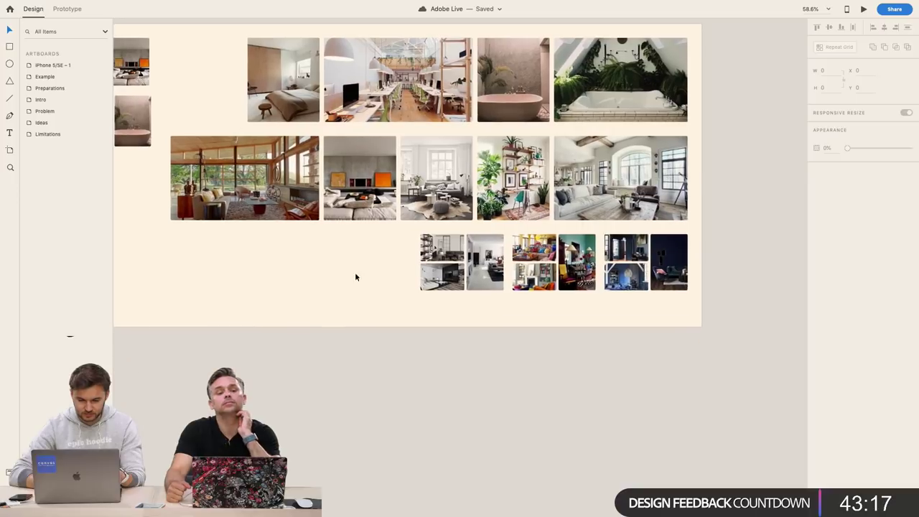
{"action": "left_click", "coordinate": [294, 217]}
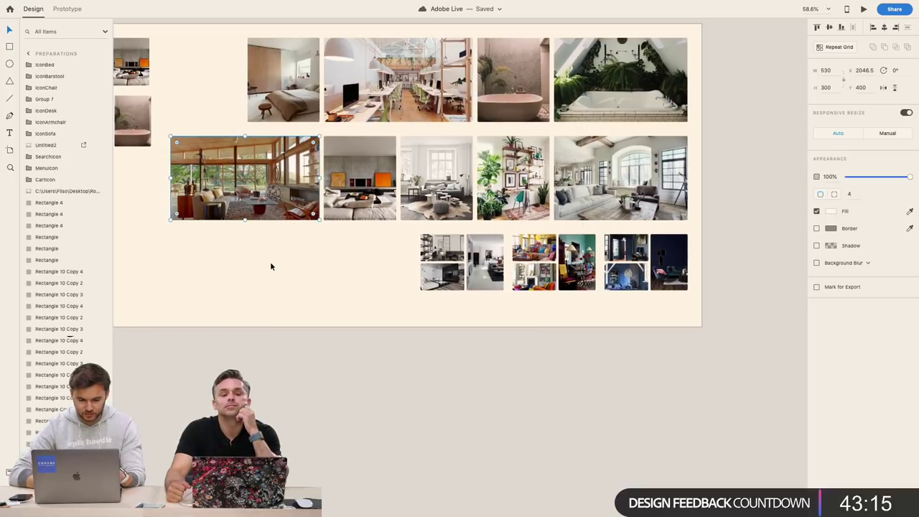
{"action": "scroll", "coordinate": [270, 263], "scroll_direction": "left", "scroll_amount": 4}
{"action": "scroll", "coordinate": [365, 266], "scroll_direction": "left", "scroll_amount": 12}
{"action": "scroll", "coordinate": [364, 267], "scroll_direction": "down", "scroll_amount": 6}
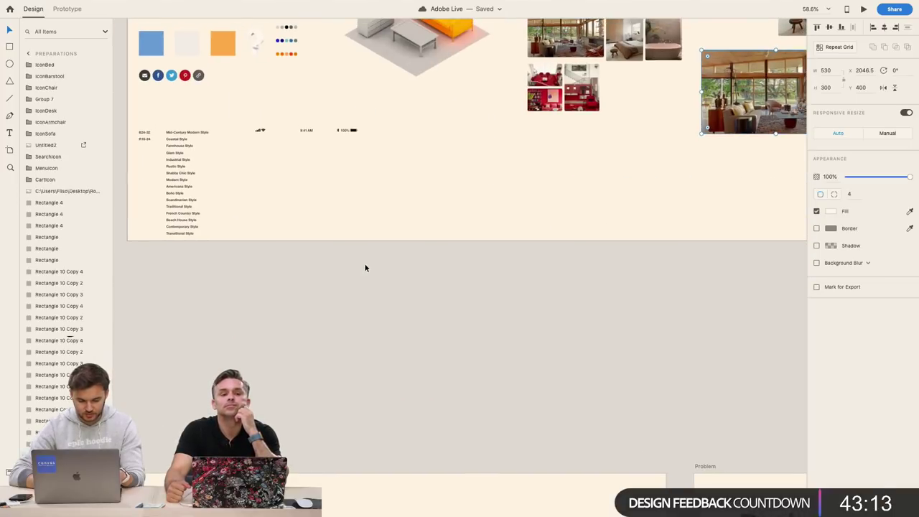
{"action": "scroll", "coordinate": [479, 225], "scroll_direction": "down", "scroll_amount": 15}
{"action": "scroll", "coordinate": [479, 225], "scroll_direction": "left", "scroll_amount": 8}
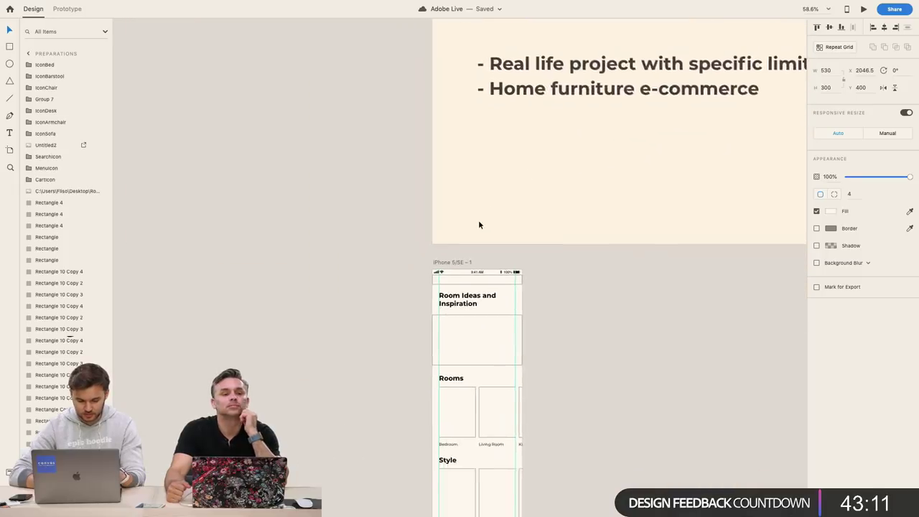
Paste the living-room photo and position it over the hero box
{"action": "left_click", "coordinate": [535, 311]}
{"action": "key", "text": "super+v"}
{"action": "scroll", "coordinate": [536, 312], "scroll_direction": "up", "scroll_amount": 5}
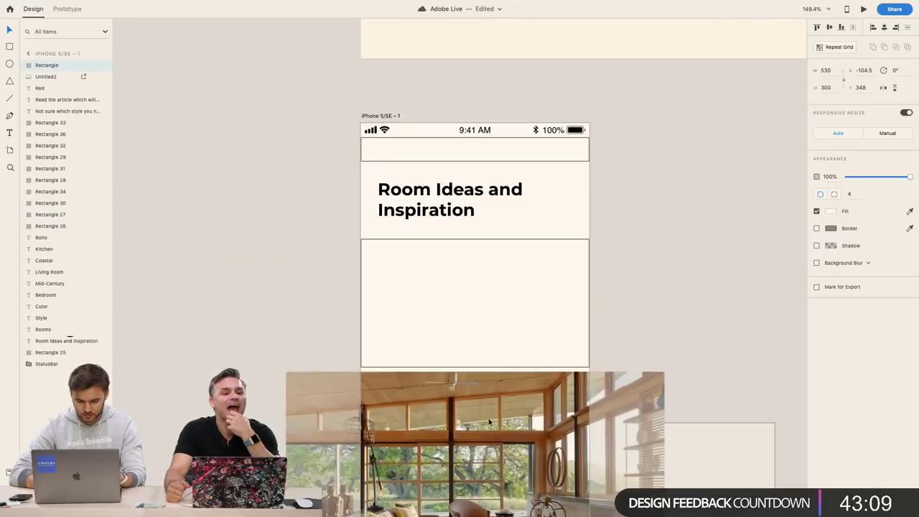
{"action": "left_click_drag", "start_coordinate": [554, 296], "coordinate": [546, 316]}
{"action": "left_click_drag", "start_coordinate": [436, 336], "coordinate": [436, 190]}
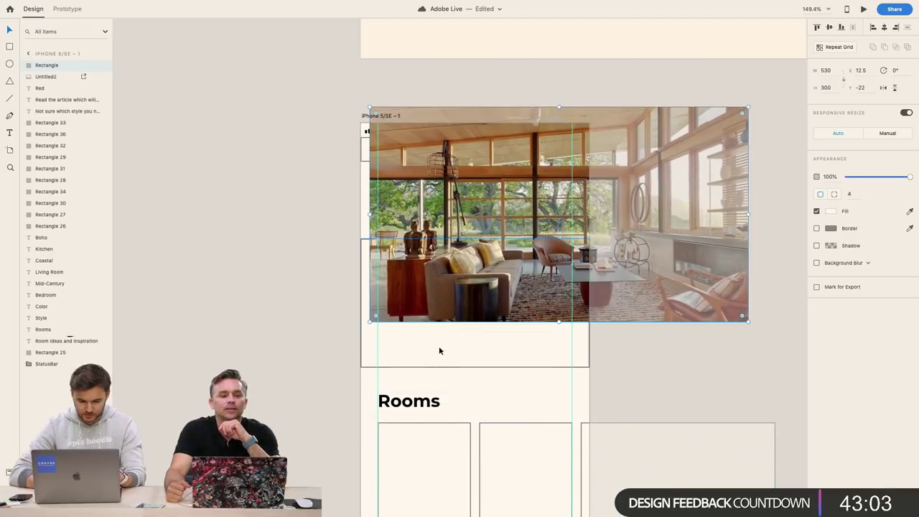
Mask the photo with the hero box shape and reposition the image inside the mask
{"action": "left_click", "coordinate": [441, 366], "text": "shift"}
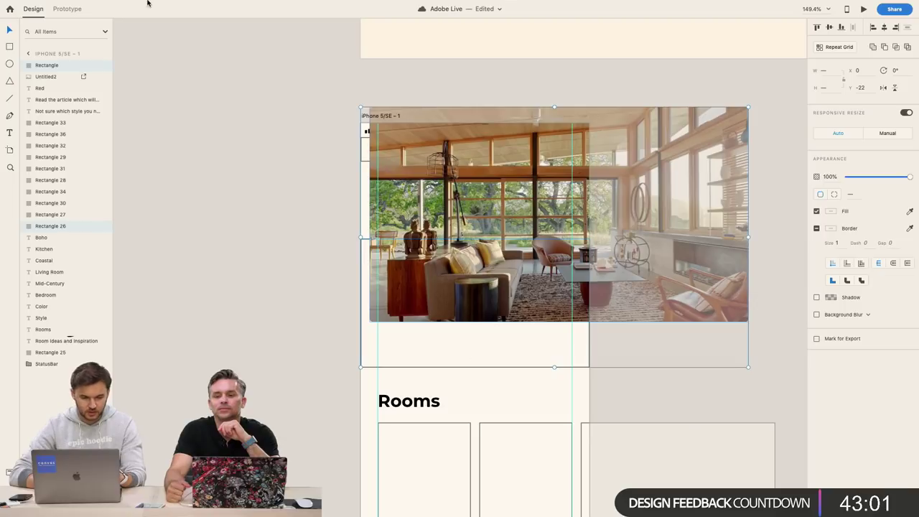
{"action": "left_click", "coordinate": [125, 5]}
{"action": "mouse_move", "coordinate": [95, 5]}
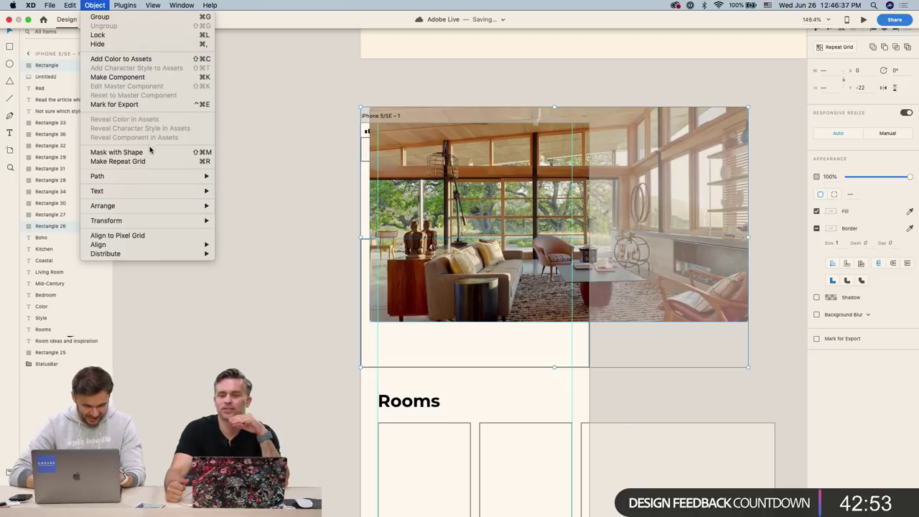
{"action": "left_click", "coordinate": [116, 152]}
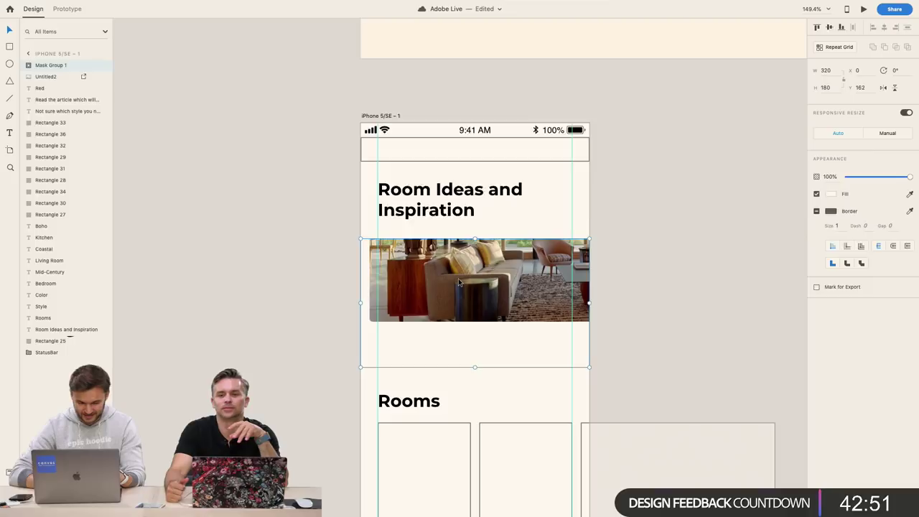
{"action": "double_click", "coordinate": [502, 280]}
{"action": "left_click_drag", "start_coordinate": [501, 281], "coordinate": [445, 331]}
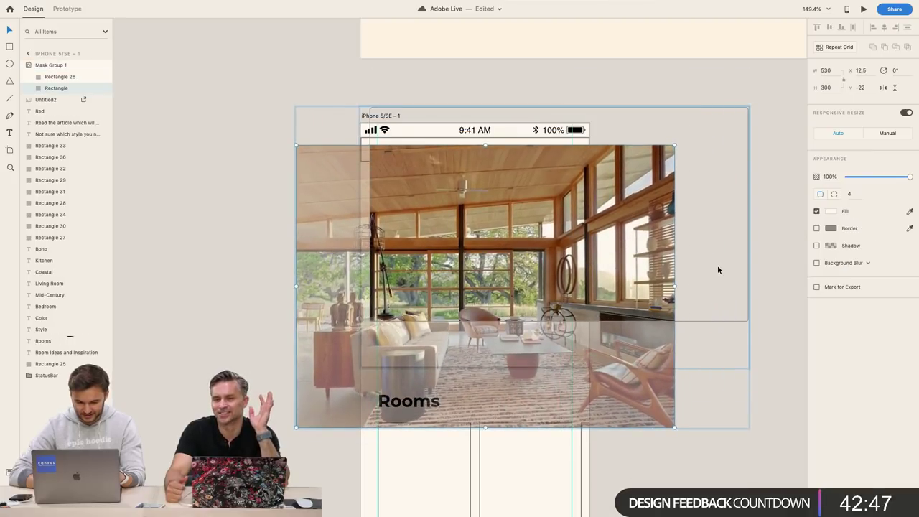
{"action": "left_click", "coordinate": [769, 275]}
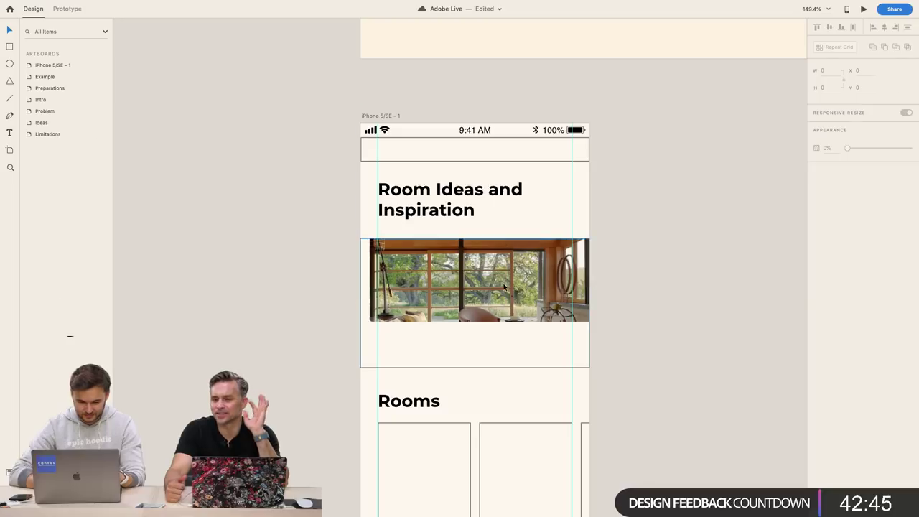
{"action": "double_click", "coordinate": [464, 242]}
{"action": "left_click_drag", "start_coordinate": [497, 295], "coordinate": [409, 380]}
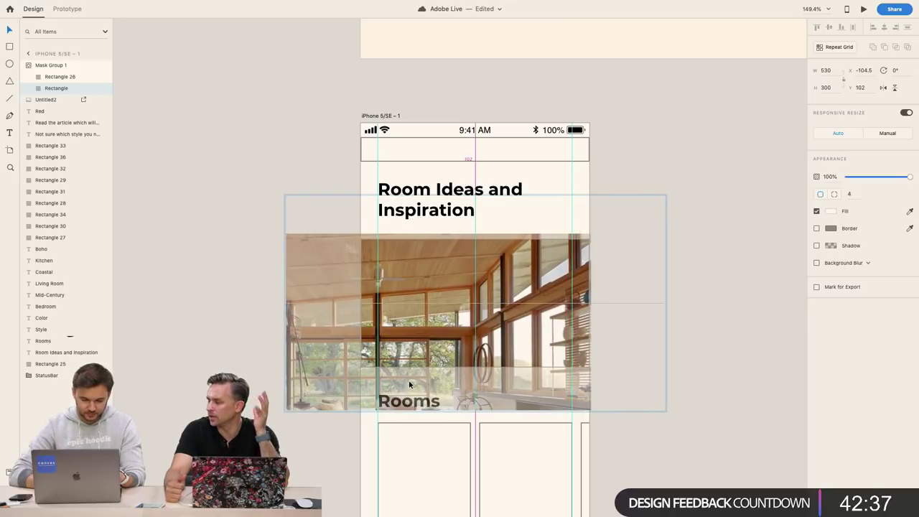
{"action": "left_click", "coordinate": [185, 377]}
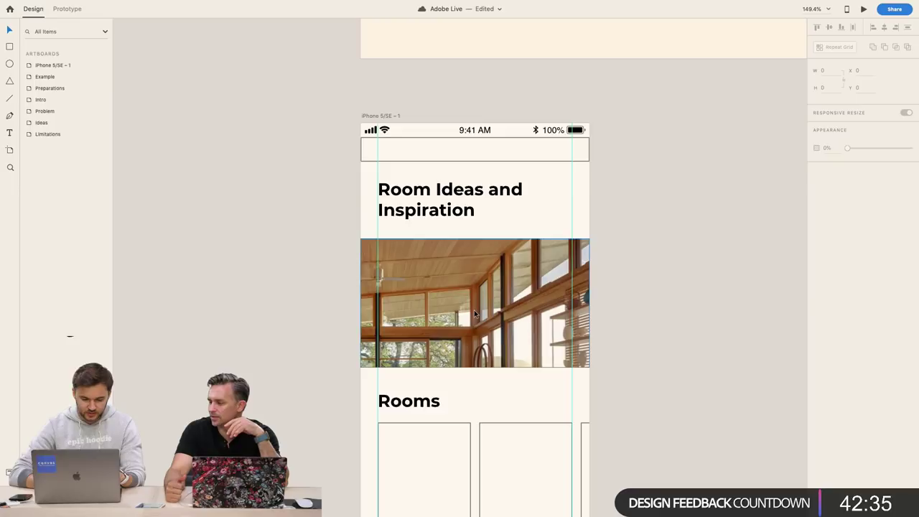
{"action": "double_click", "coordinate": [587, 354]}
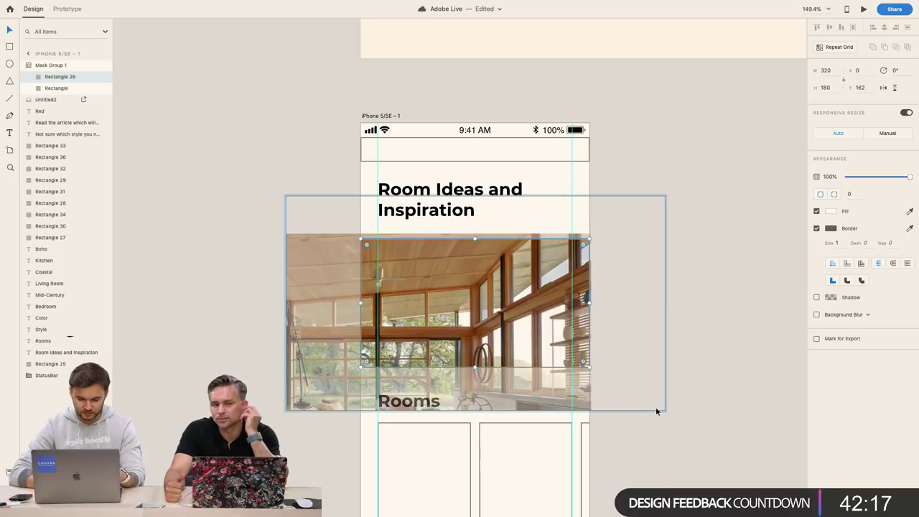
{"action": "left_click_drag", "start_coordinate": [592, 361], "coordinate": [637, 385]}
{"action": "key", "text": "Escape"}
{"action": "key", "text": "Escape"}
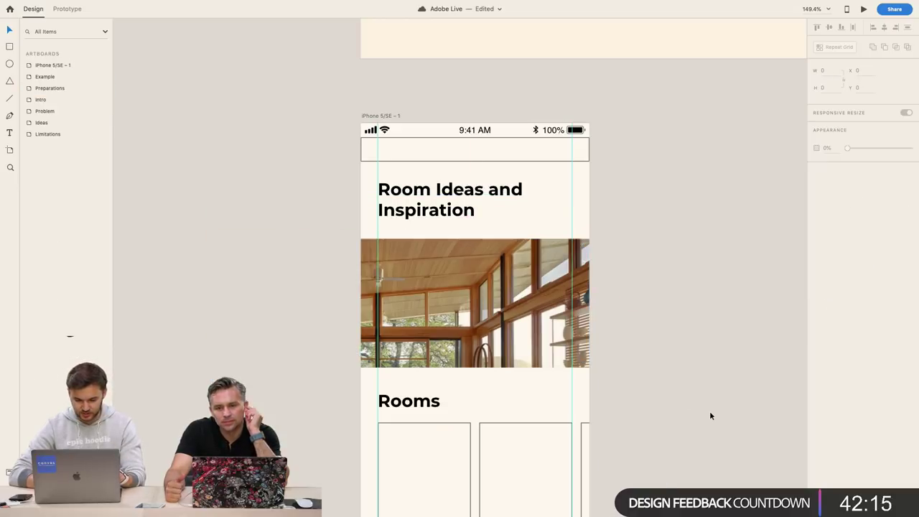
Move the living-room photo up and left inside the mask and shrink it to 486 by 275
{"action": "double_click", "coordinate": [513, 352]}
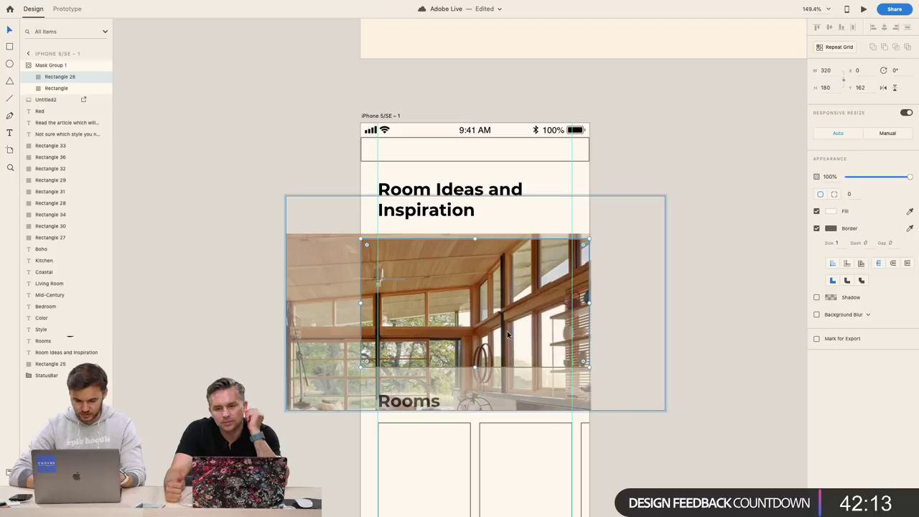
{"action": "left_click", "coordinate": [507, 331]}
{"action": "scroll", "coordinate": [634, 406], "scroll_direction": "down", "scroll_amount": 5}
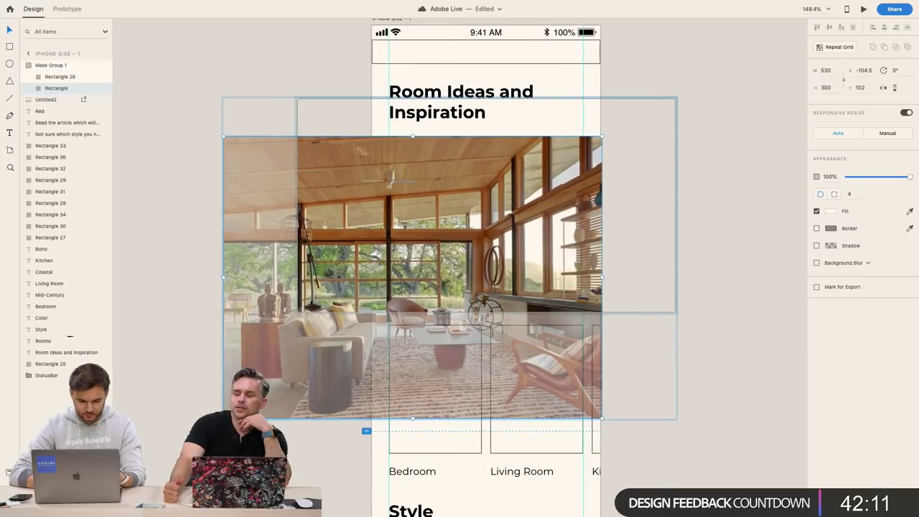
{"action": "key", "text": "Escape"}
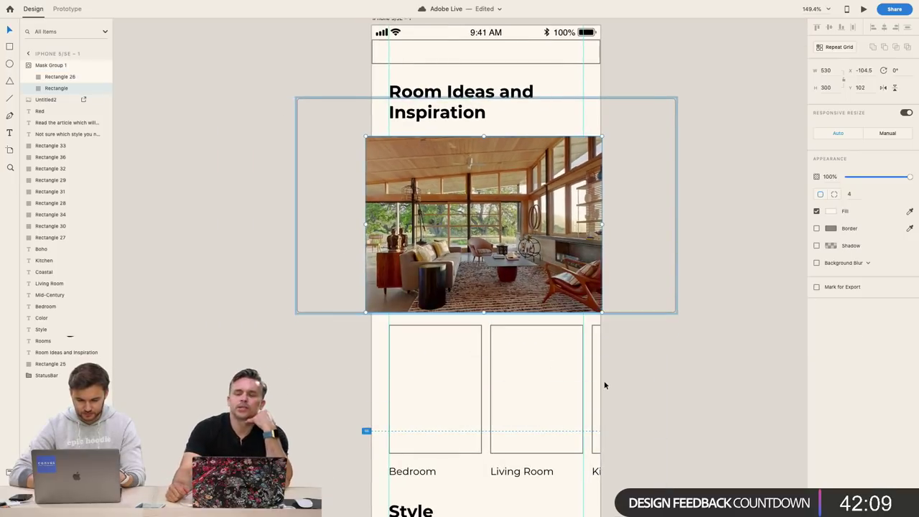
{"action": "left_click", "coordinate": [604, 381]}
{"action": "double_click", "coordinate": [513, 221]}
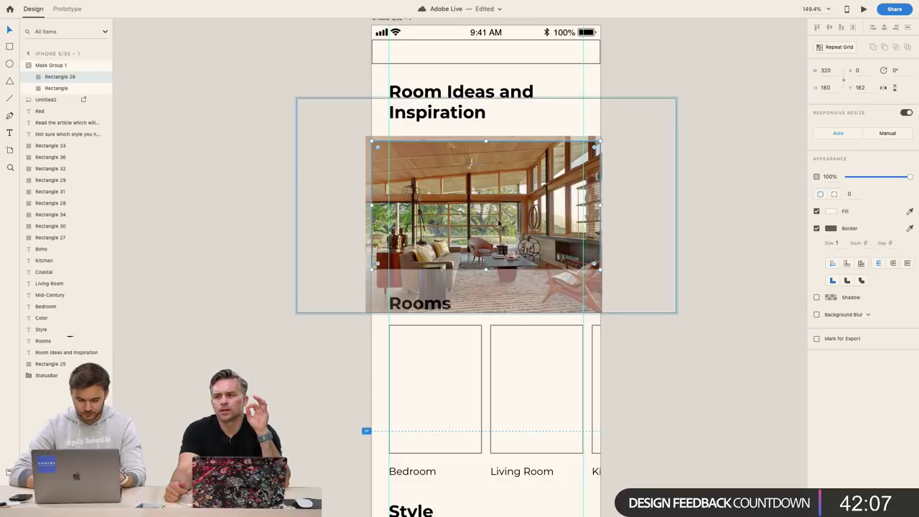
{"action": "left_click_drag", "start_coordinate": [601, 311], "coordinate": [593, 286]}
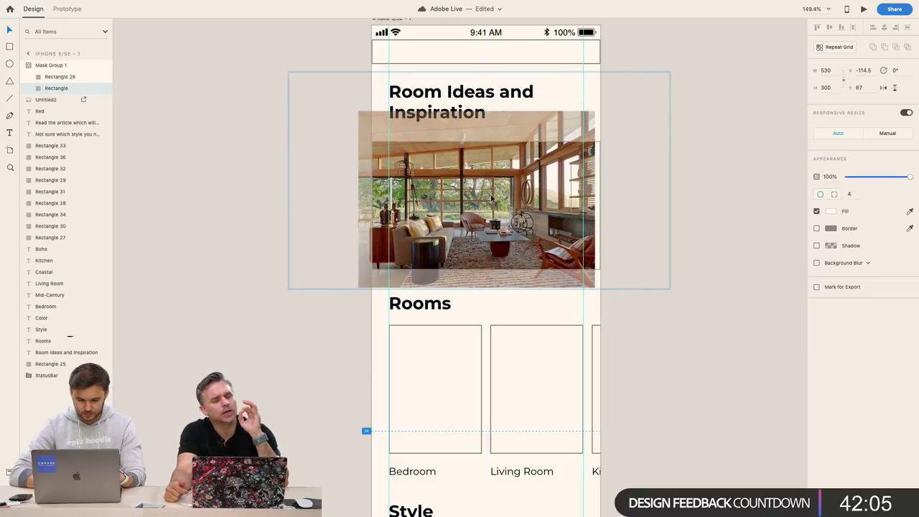
{"action": "left_click_drag", "start_coordinate": [667, 287], "coordinate": [634, 267]}
{"action": "left_click", "coordinate": [668, 298]}
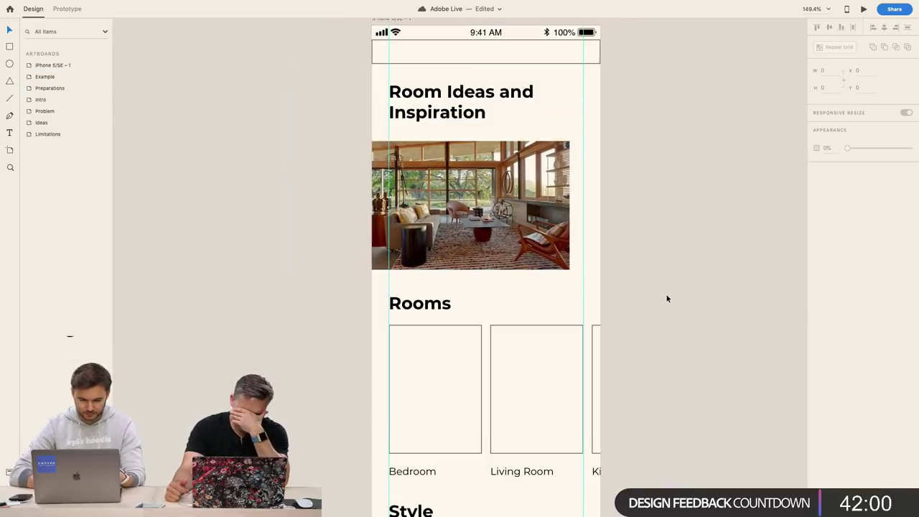
Shift the photo right and down in the hero box and enlarge it from its corners
{"action": "double_click", "coordinate": [485, 219]}
{"action": "left_click_drag", "start_coordinate": [483, 219], "coordinate": [501, 231]}
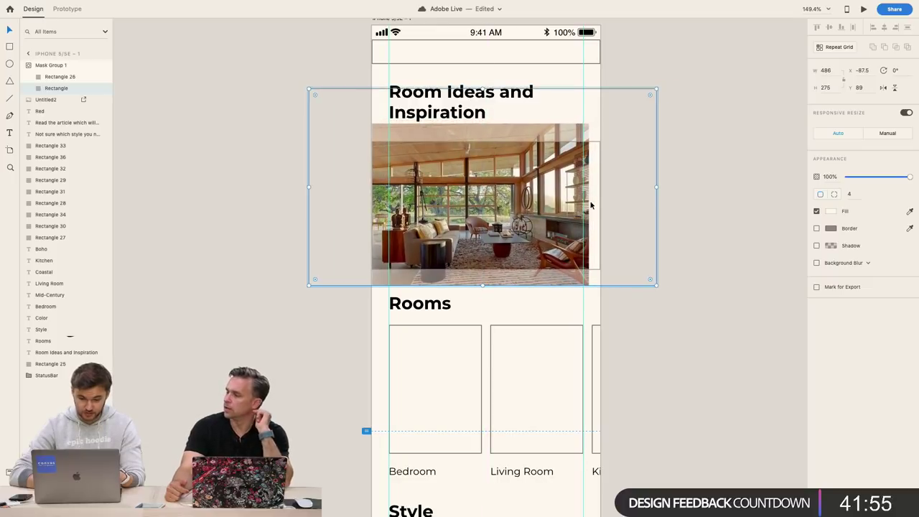
{"action": "left_click_drag", "start_coordinate": [656, 88], "coordinate": [671, 74]}
{"action": "left_click", "coordinate": [710, 185]}
{"action": "double_click", "coordinate": [604, 219]}
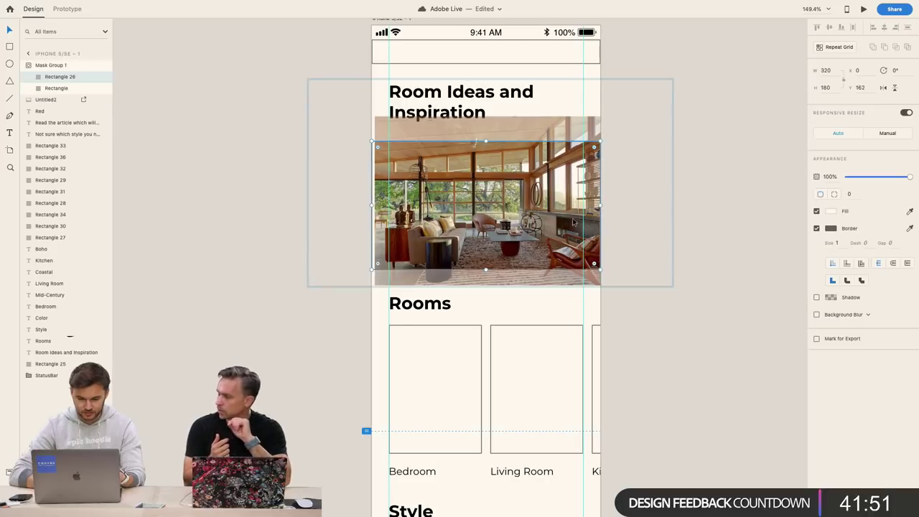
{"action": "left_click_drag", "start_coordinate": [550, 218], "coordinate": [547, 216]}
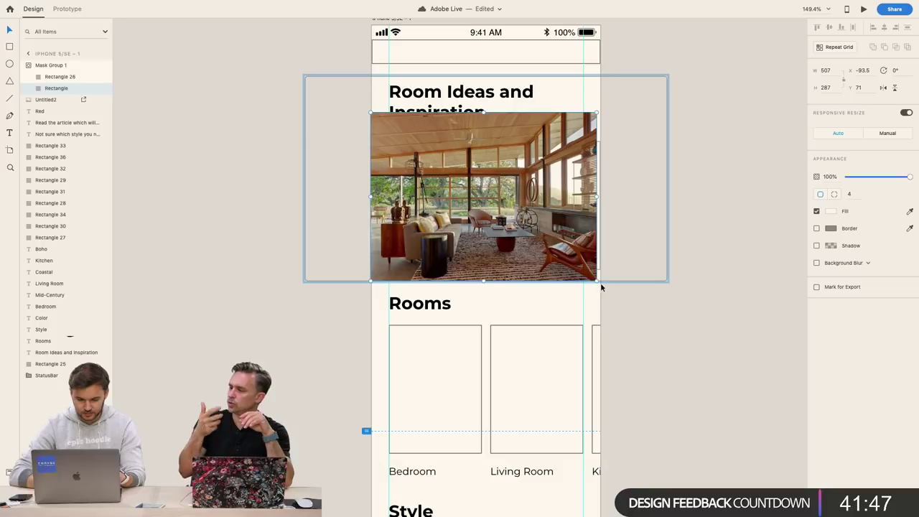
{"action": "left_click_drag", "start_coordinate": [596, 281], "coordinate": [616, 294]}
{"action": "left_click", "coordinate": [706, 344]}
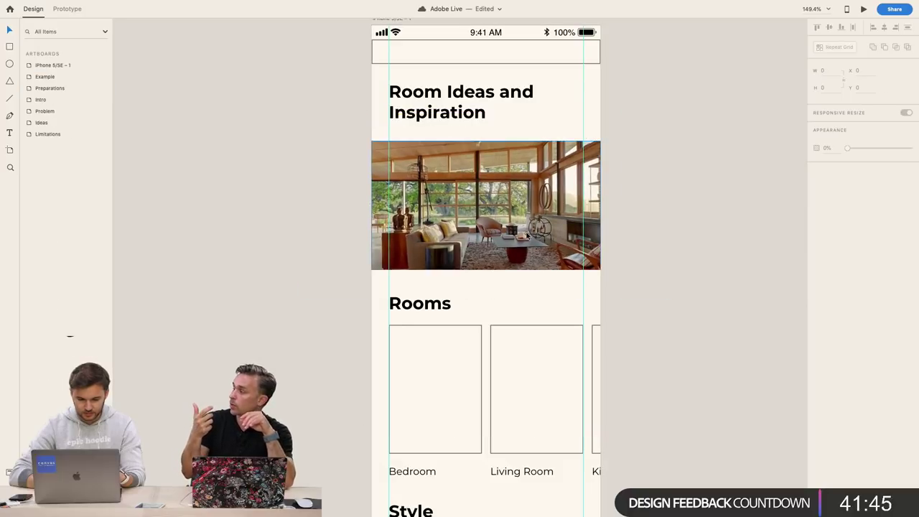
Nudge the photo up so the windows, sofa and rug fill the hero box
{"action": "left_click", "coordinate": [60, 77]}
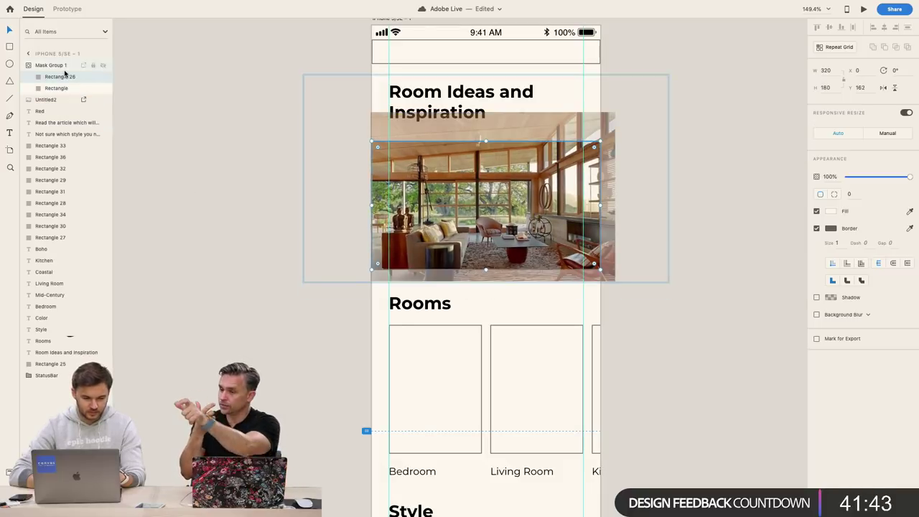
{"action": "left_click", "coordinate": [251, 281]}
{"action": "double_click", "coordinate": [440, 220]}
{"action": "left_click_drag", "start_coordinate": [440, 221], "coordinate": [459, 210]}
{"action": "left_click", "coordinate": [699, 356]}
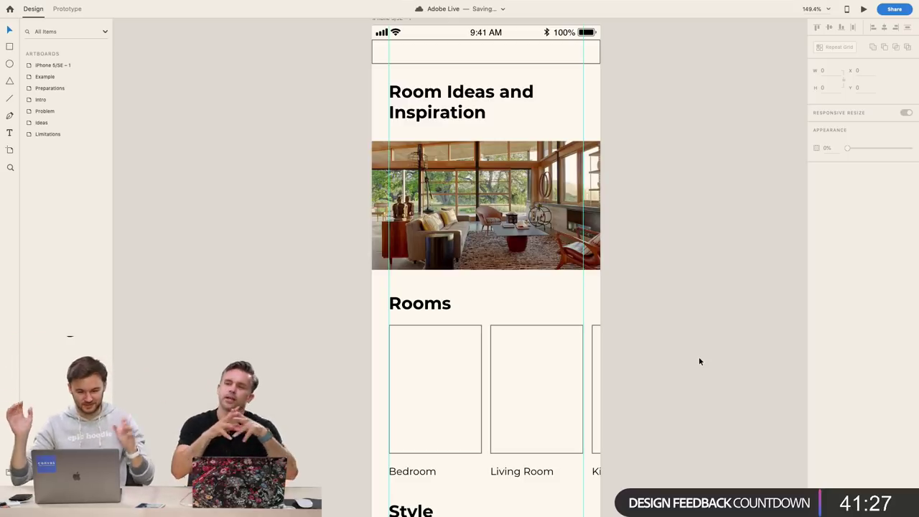
Scroll down and zoom out to 92.2% so the blue banner and Color cards are visible
{"action": "scroll", "coordinate": [700, 361], "scroll_direction": "right", "scroll_amount": 2}
{"action": "scroll", "coordinate": [699, 361], "scroll_direction": "right", "scroll_amount": 5}
{"action": "scroll", "coordinate": [699, 361], "scroll_direction": "down", "scroll_amount": 2}
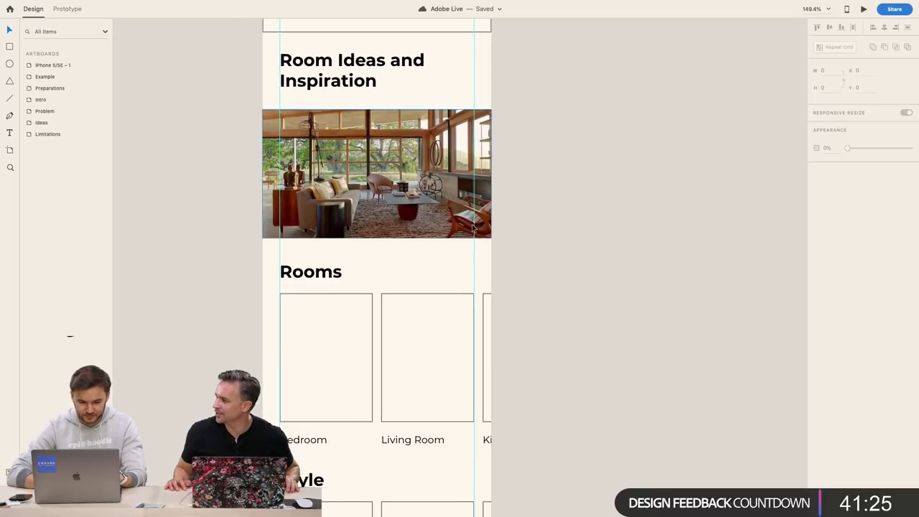
{"action": "scroll", "coordinate": [605, 176], "scroll_direction": "down", "scroll_amount": 15}
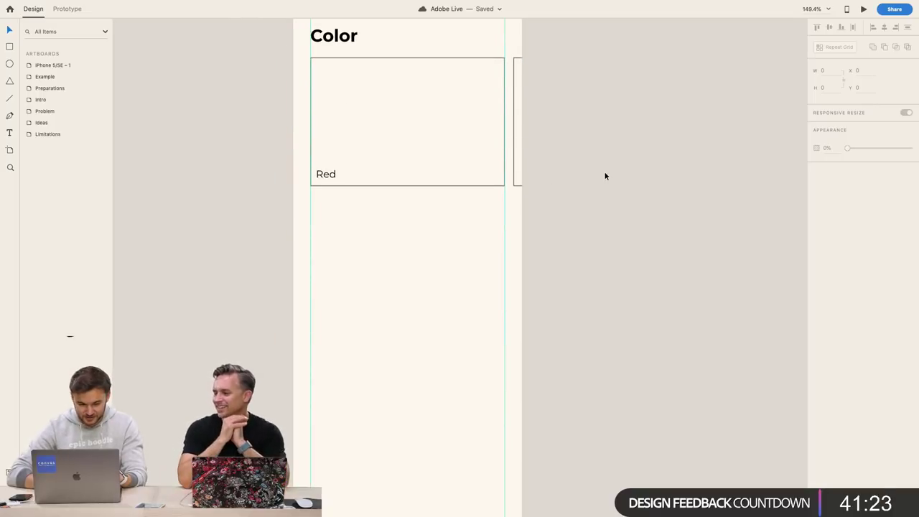
{"action": "scroll", "coordinate": [593, 276], "scroll_direction": "up", "scroll_amount": 1}
{"action": "scroll", "coordinate": [593, 277], "scroll_direction": "up", "scroll_amount": 1}
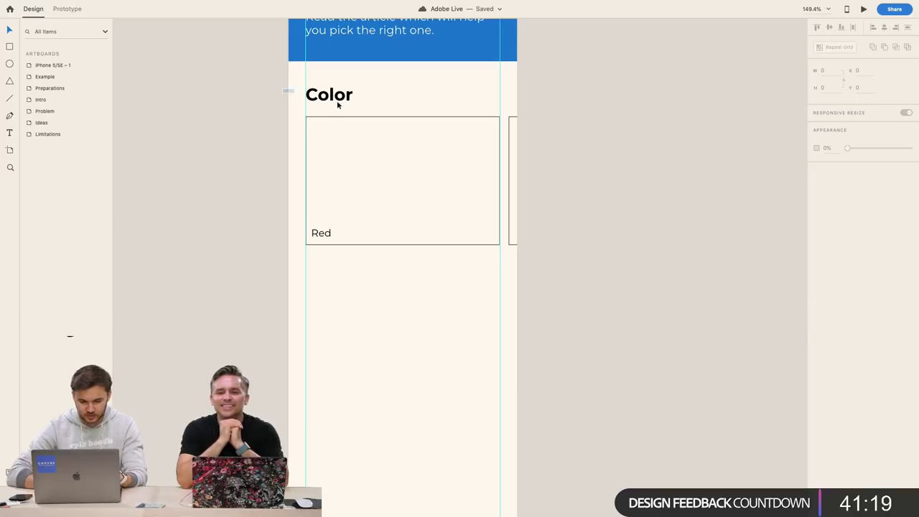
{"action": "left_click_drag", "start_coordinate": [281, 88], "coordinate": [583, 250]}
{"action": "left_click", "coordinate": [615, 333]}
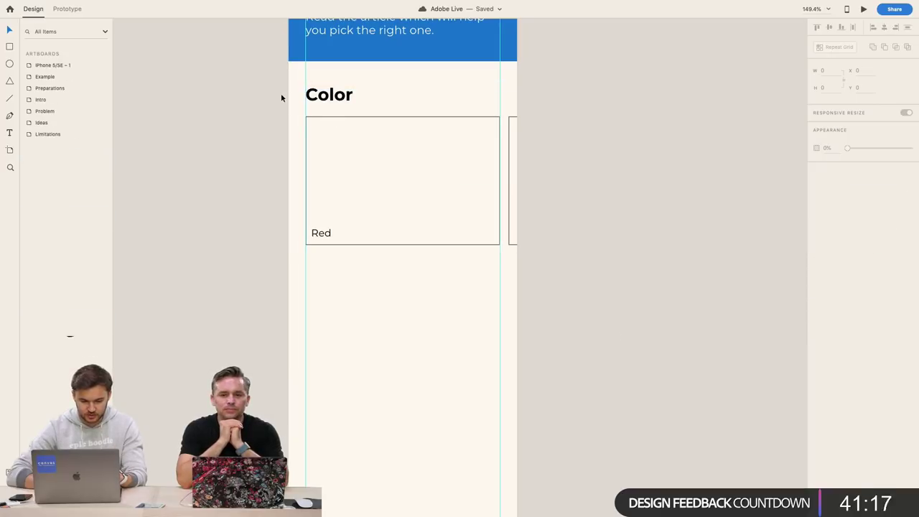
{"action": "scroll", "coordinate": [283, 94], "scroll_direction": "down", "scroll_amount": 5}
{"action": "scroll", "coordinate": [283, 94], "scroll_direction": "up", "scroll_amount": 5}
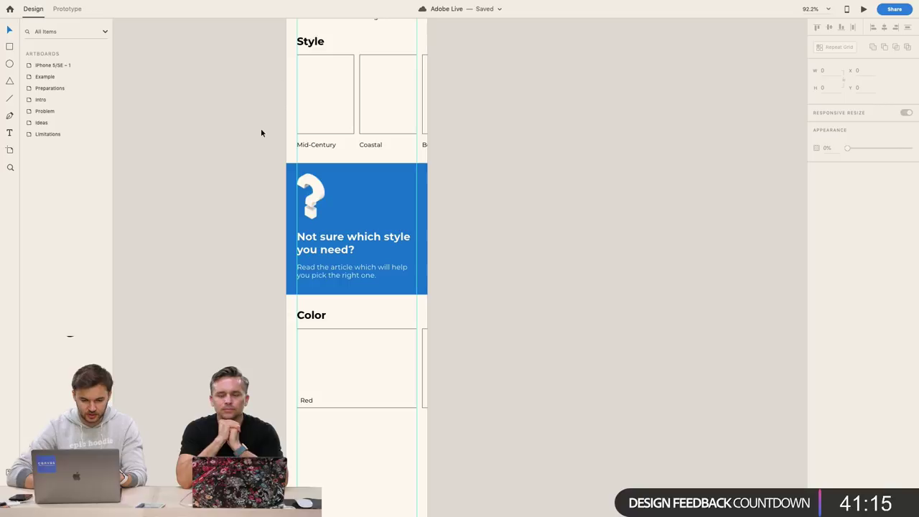
{"action": "scroll", "coordinate": [281, 285], "scroll_direction": "down", "scroll_amount": 3}
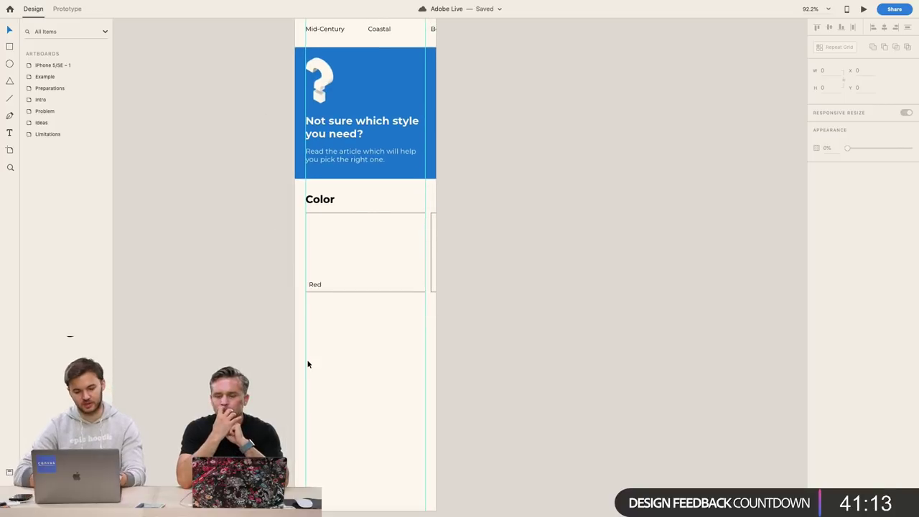
Alt-drag a copy of the 'Color' heading below the Red card and nudge it up to Y 1543
{"action": "left_click", "coordinate": [316, 200]}
{"action": "left_click_drag", "start_coordinate": [316, 200], "coordinate": [339, 323]}
{"action": "left_click", "coordinate": [357, 302]}
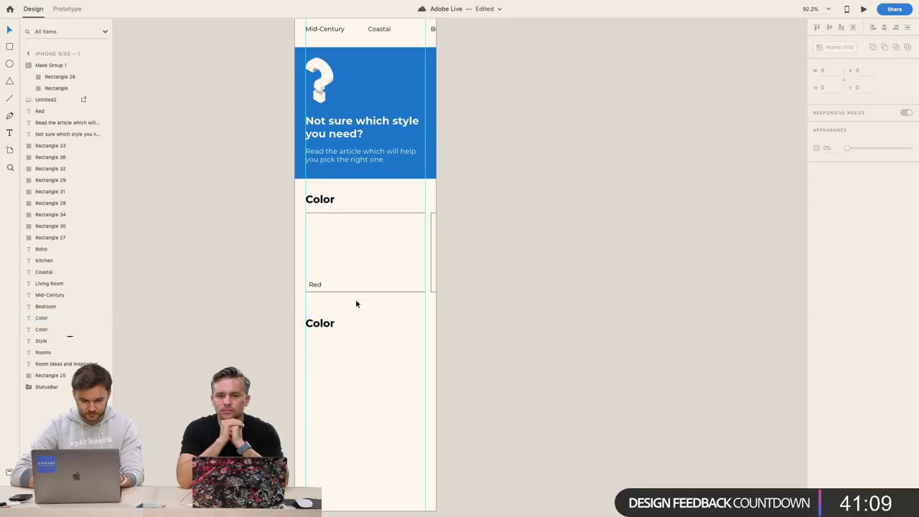
{"action": "left_click", "coordinate": [318, 321]}
{"action": "key", "text": "shift+Up"}
{"action": "key", "text": "shift+Up"}
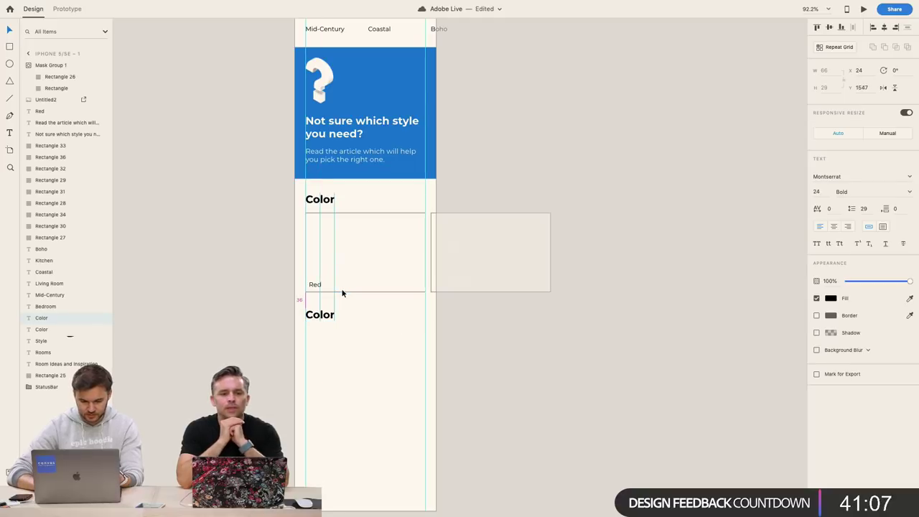
{"action": "key", "text": "Up"}
{"action": "key", "text": "Up"}
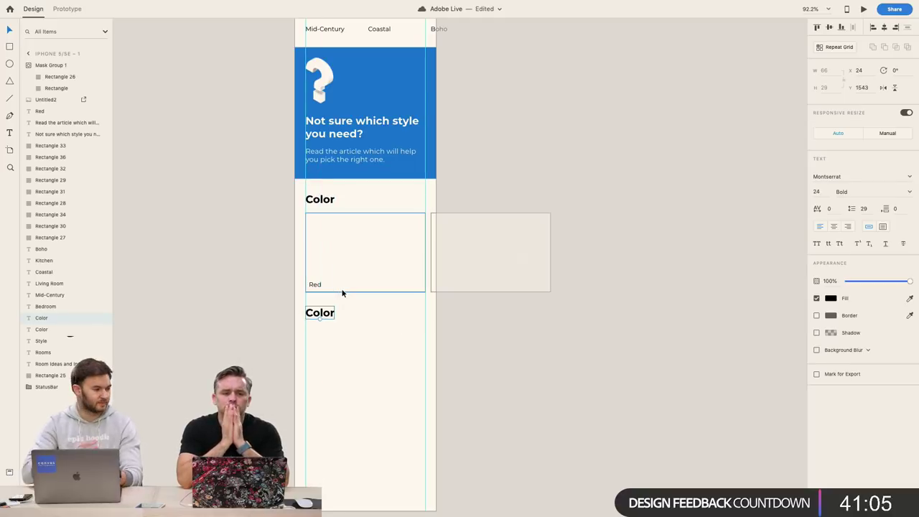
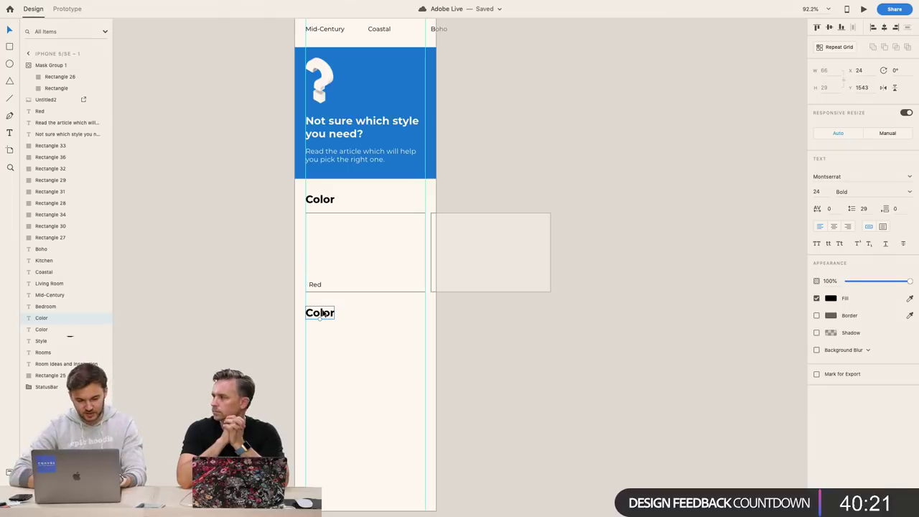
Retype the copied Color heading as 'Shop by item'
{"action": "double_click", "coordinate": [321, 312]}
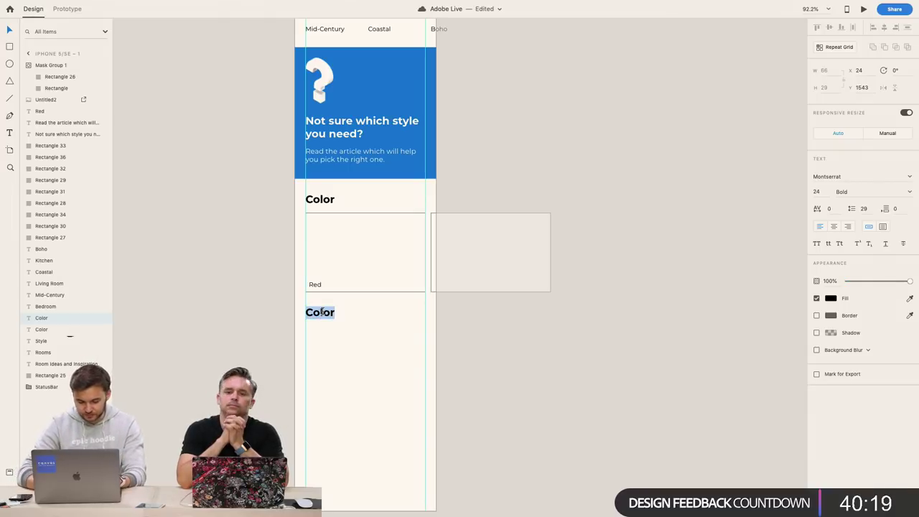
{"action": "type", "text": "Sh"}
{"action": "type", "text": "Sho"}
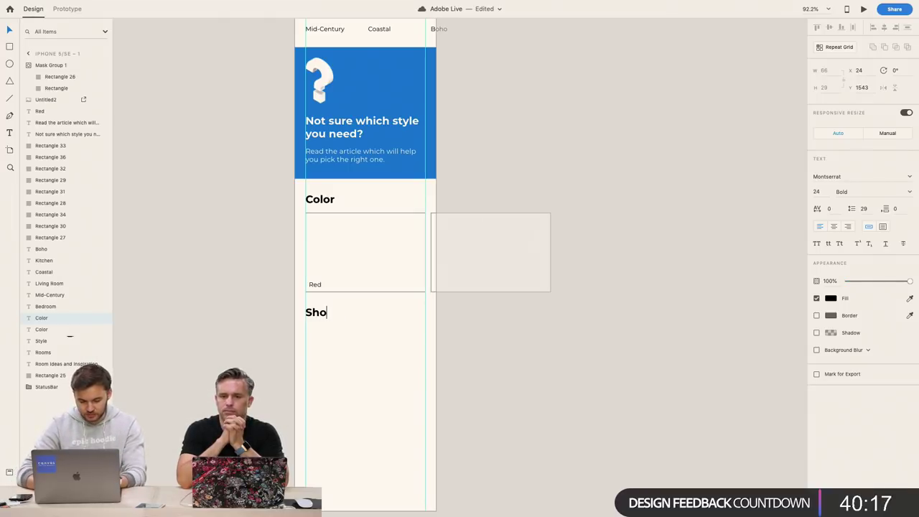
{"action": "type", "text": "p by "}
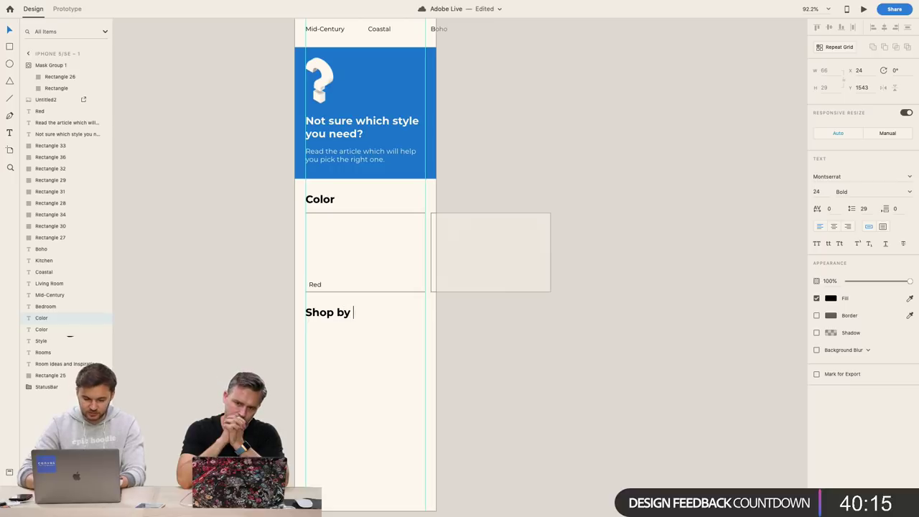
{"action": "type", "text": "inte"}
{"action": "key", "text": "BackSpace"}
{"action": "key", "text": "BackSpace"}
{"action": "key", "text": "BackSpace"}
{"action": "type", "text": "o"}
{"action": "key", "text": "BackSpace"}
{"action": "type", "text": "tem"}
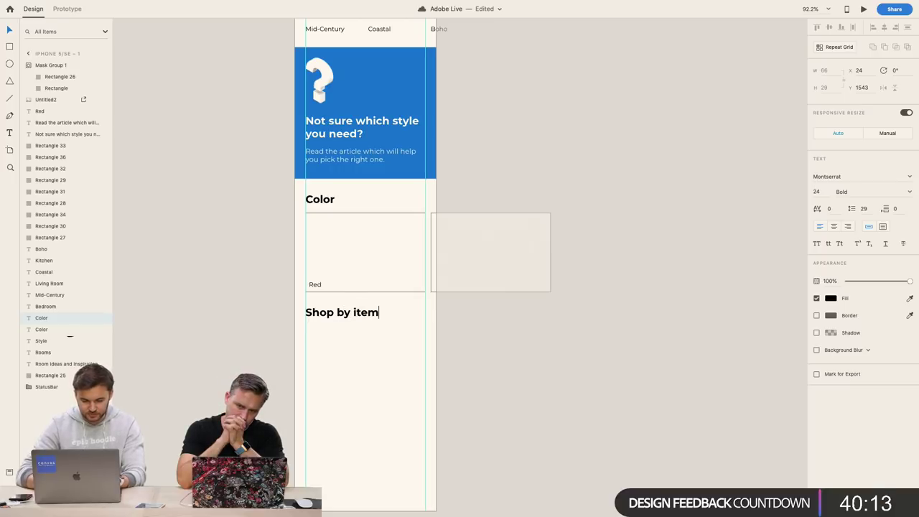
{"action": "key", "text": "Escape"}
{"action": "scroll", "coordinate": [353, 390], "scroll_direction": "down", "scroll_amount": 5}
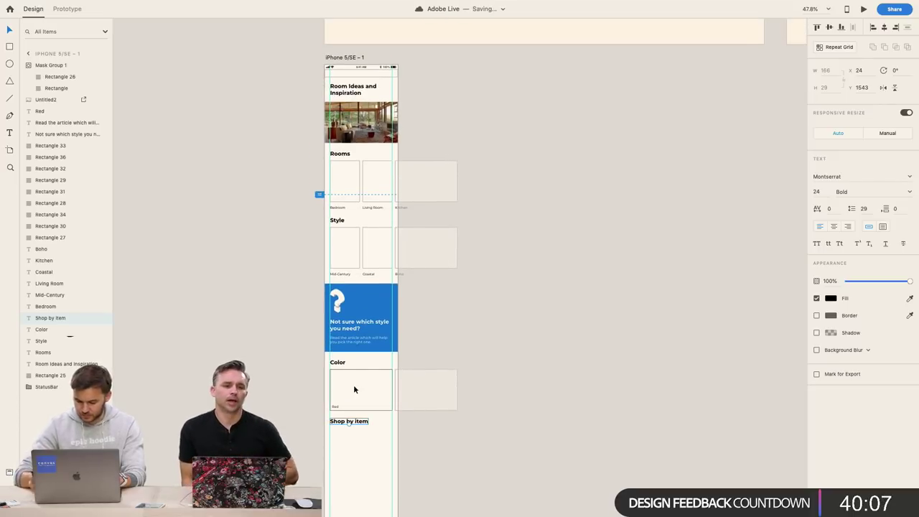
Draw a 130×130 square just below the Shop by item heading
{"action": "left_click", "coordinate": [354, 476]}
{"action": "scroll", "coordinate": [353, 476], "scroll_direction": "up", "scroll_amount": 1}
{"action": "scroll", "coordinate": [353, 476], "scroll_direction": "up", "scroll_amount": 10}
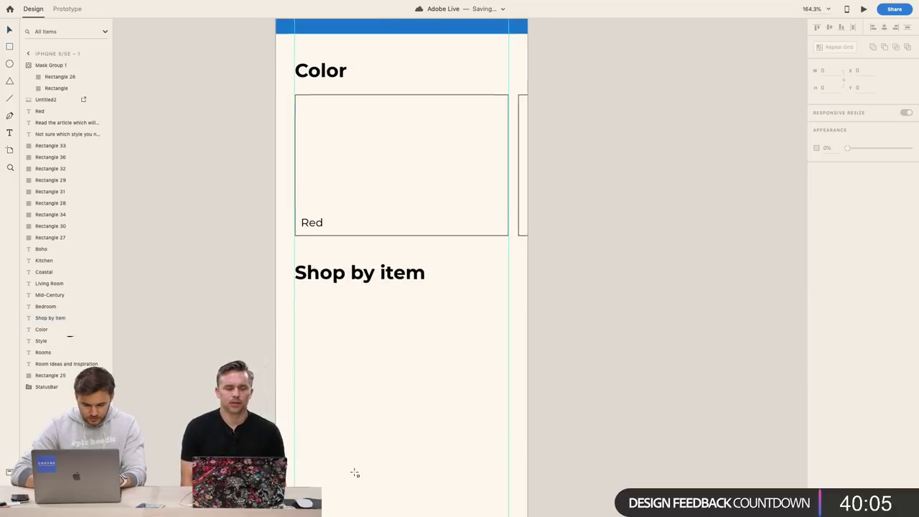
{"action": "key", "text": "r"}
{"action": "mouse_move", "coordinate": [314, 320]}
{"action": "left_mouse_down"}
{"action": "mouse_move", "coordinate": [384, 381]}
{"action": "mouse_move", "coordinate": [375, 371]}
{"action": "left_mouse_up"}
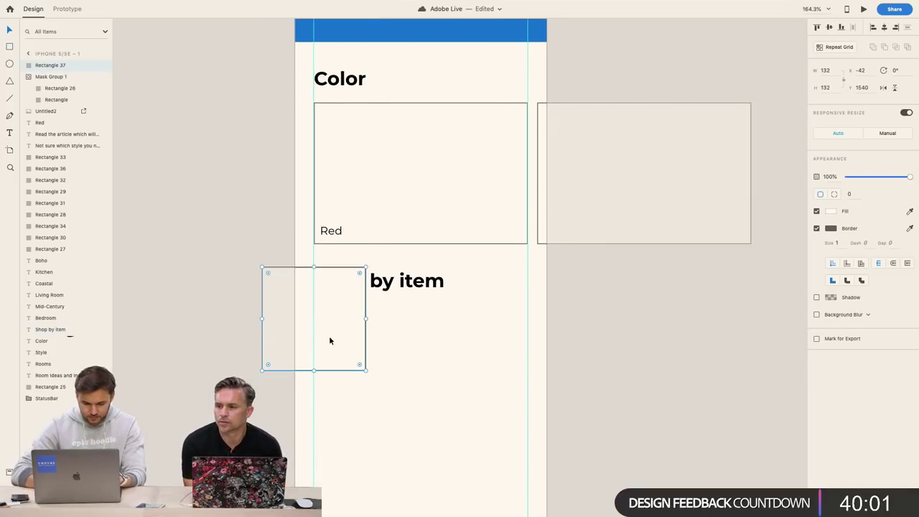
{"action": "left_click_drag", "start_coordinate": [329, 341], "coordinate": [384, 378]}
{"action": "type", "text": "130"}
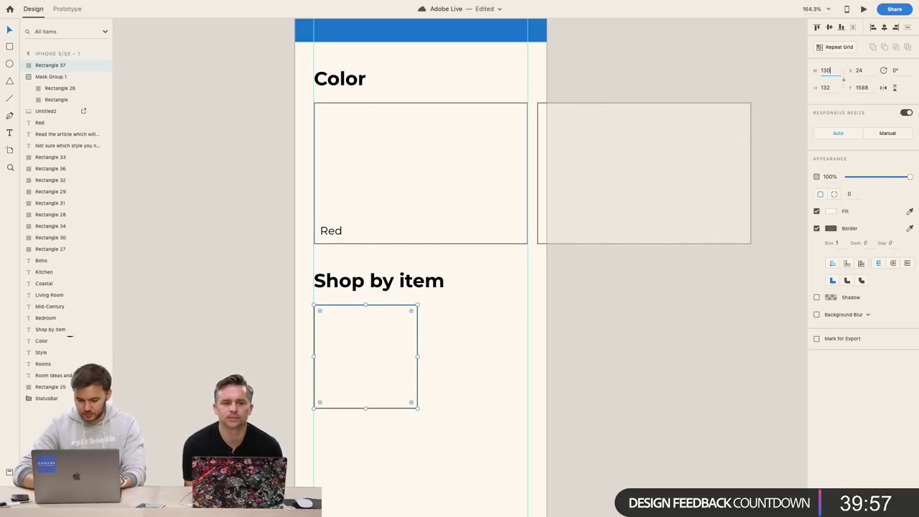
{"action": "key", "text": "Tab"}
{"action": "type", "text": "130"}
{"action": "key", "text": "Return"}
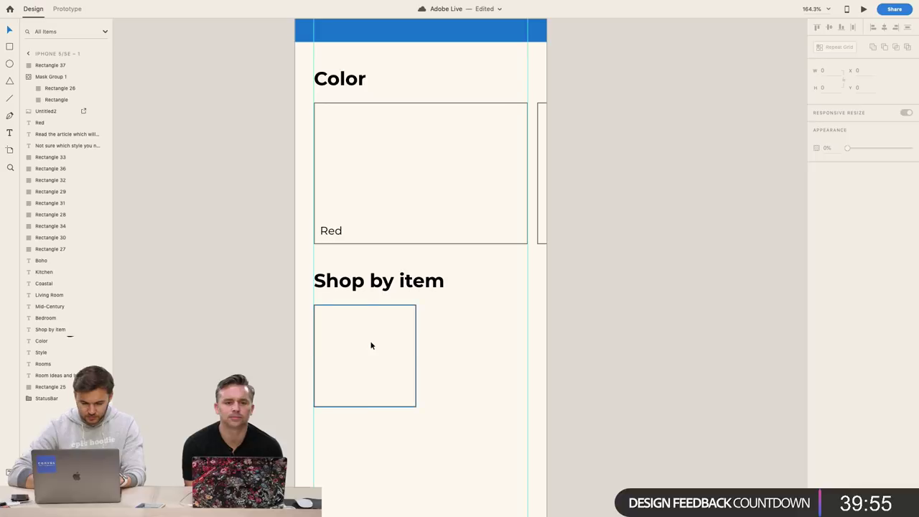
{"action": "left_click", "coordinate": [371, 344]}
Duplicate the square twice to form a row of three squares
{"action": "scroll", "coordinate": [399, 360], "scroll_direction": "up", "scroll_amount": 1}
{"action": "left_click", "coordinate": [368, 360]}
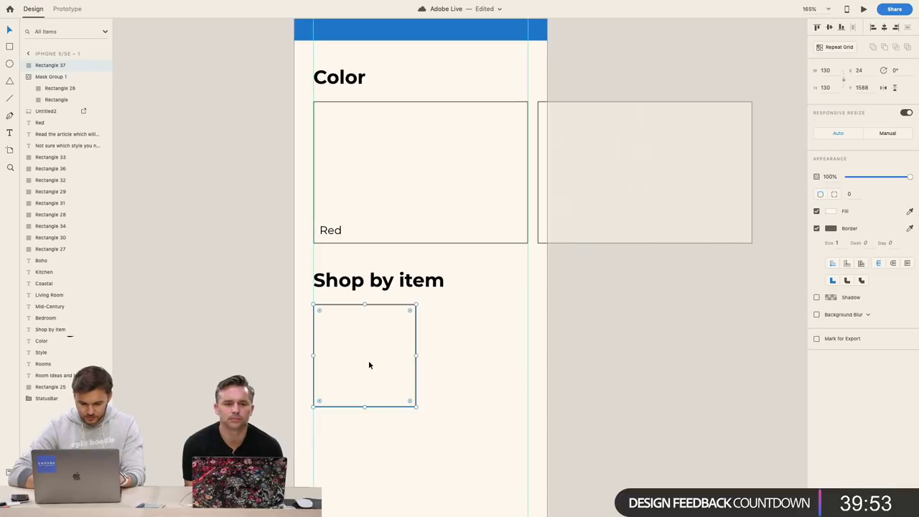
{"action": "key", "text": "super+d"}
{"action": "left_click_drag", "start_coordinate": [369, 360], "coordinate": [581, 359]}
{"action": "key", "text": "Escape"}
{"action": "left_click", "coordinate": [483, 362]}
{"action": "key", "text": "super+d"}
{"action": "left_click", "coordinate": [663, 388]}
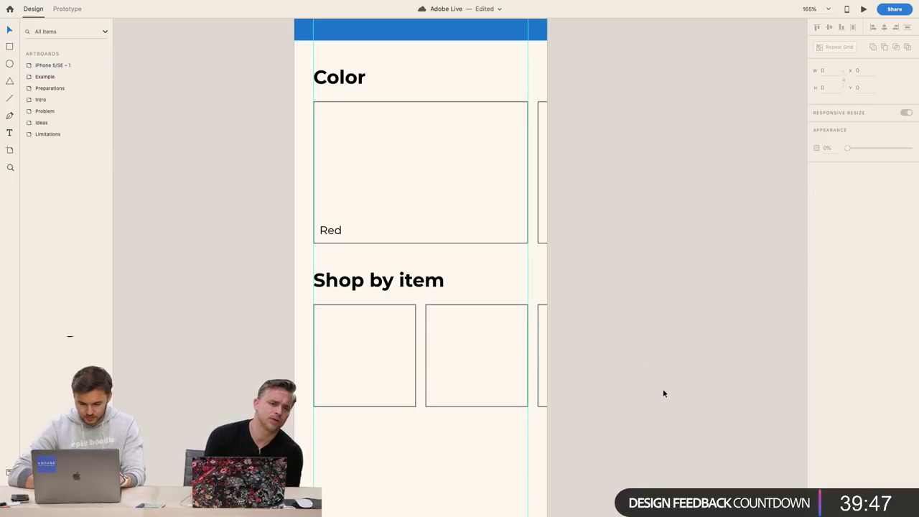
Delete the second and third squares, then undo the deletion
{"action": "left_click", "coordinate": [409, 285]}
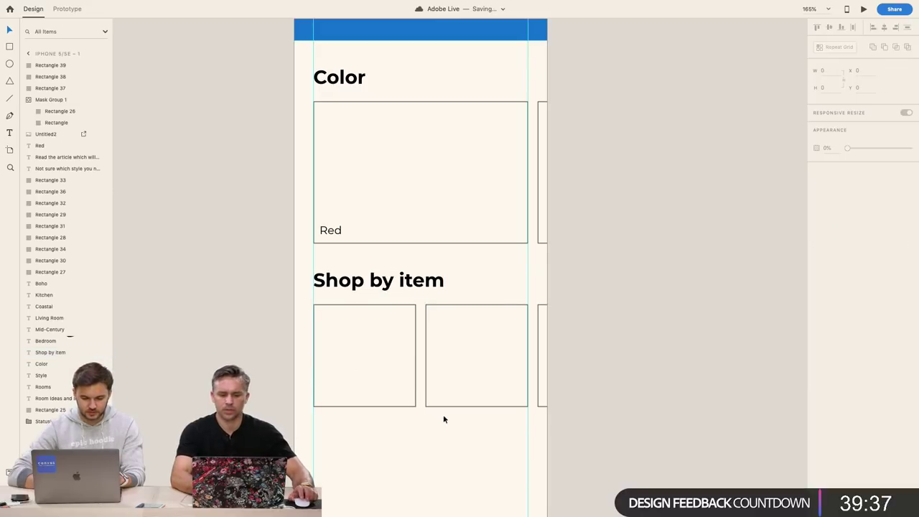
{"action": "left_click", "coordinate": [364, 402]}
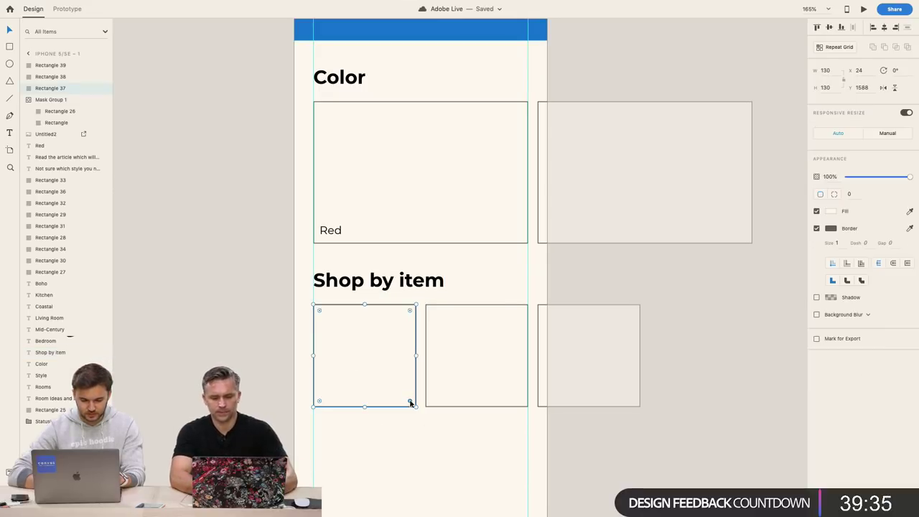
{"action": "left_click", "coordinate": [478, 391]}
{"action": "left_click", "coordinate": [596, 373], "text": "shift"}
{"action": "key", "text": "Delete"}
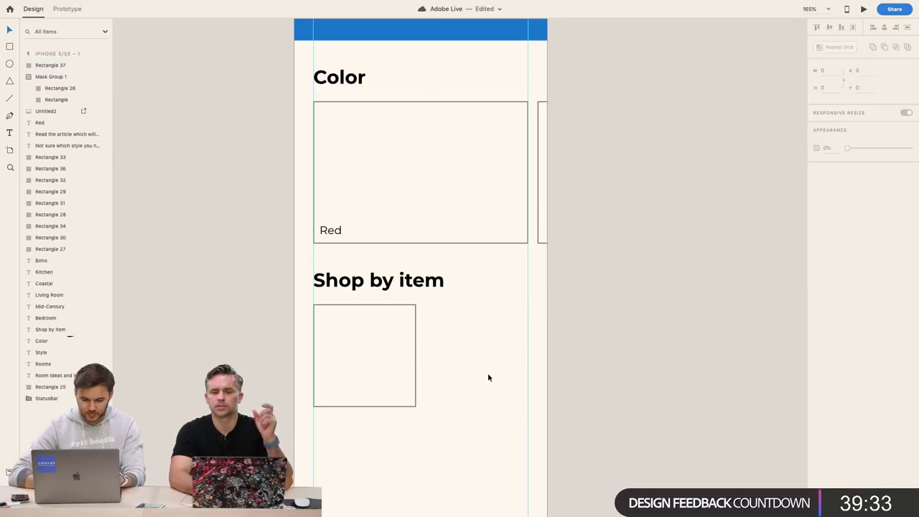
{"action": "left_click", "coordinate": [368, 356]}
{"action": "key", "text": "ctrl+z"}
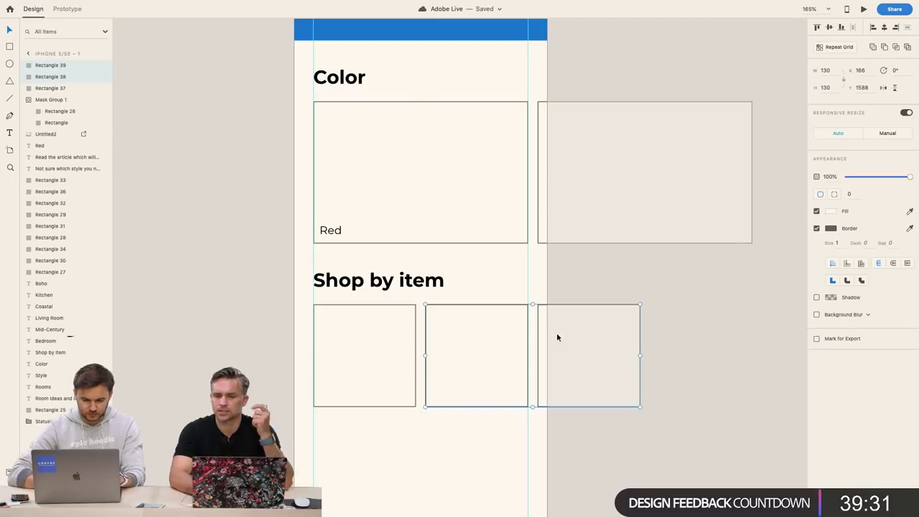
{"action": "left_click", "coordinate": [693, 425]}
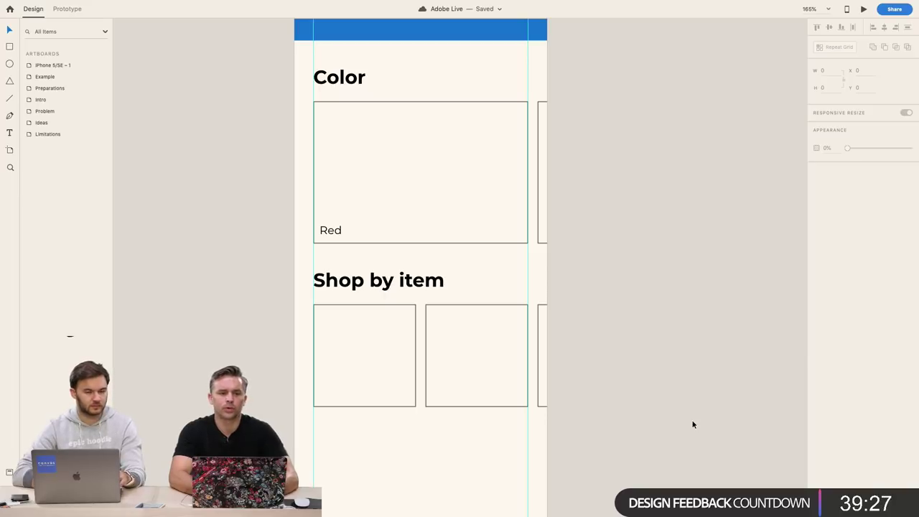
Delete the middle and right squares and make the remaining square a repeat grid
{"action": "left_click", "coordinate": [445, 360]}
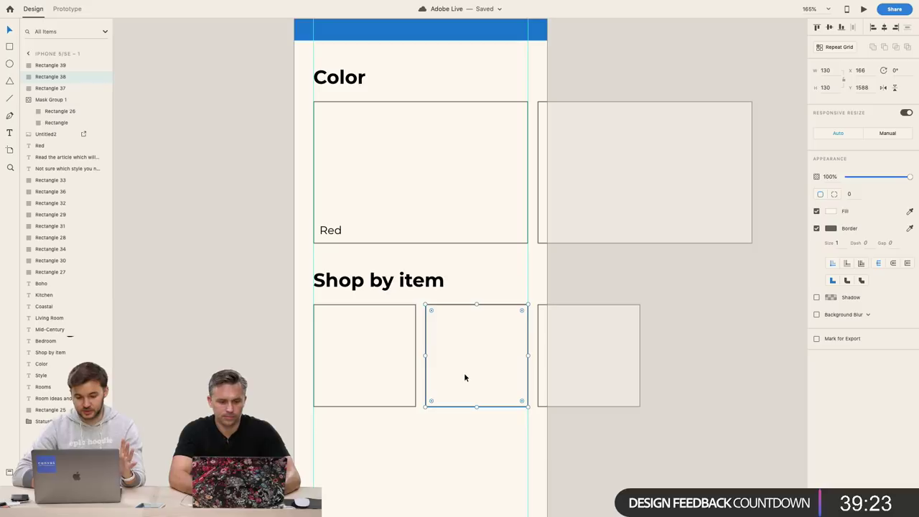
{"action": "left_click", "coordinate": [394, 365]}
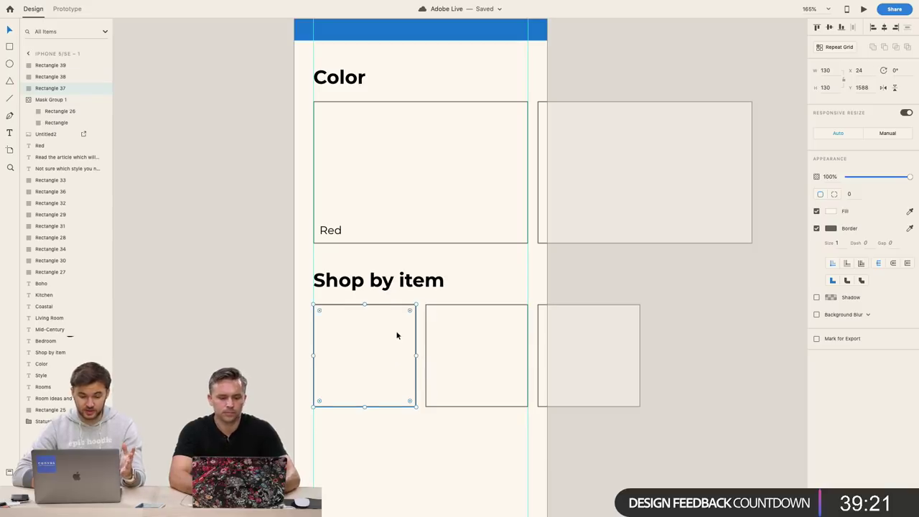
{"action": "left_click", "coordinate": [498, 352]}
{"action": "left_click", "coordinate": [499, 432]}
{"action": "left_click_drag", "start_coordinate": [500, 432], "coordinate": [562, 363]}
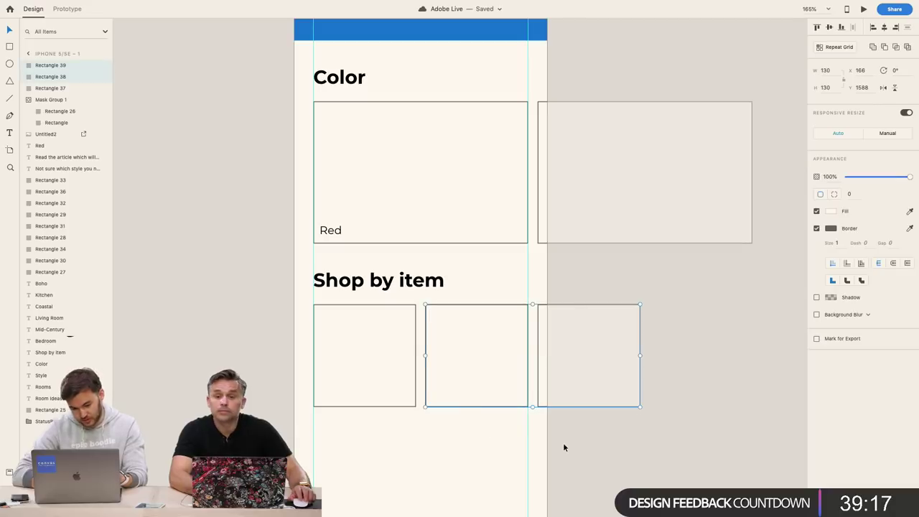
{"action": "key", "text": "Delete"}
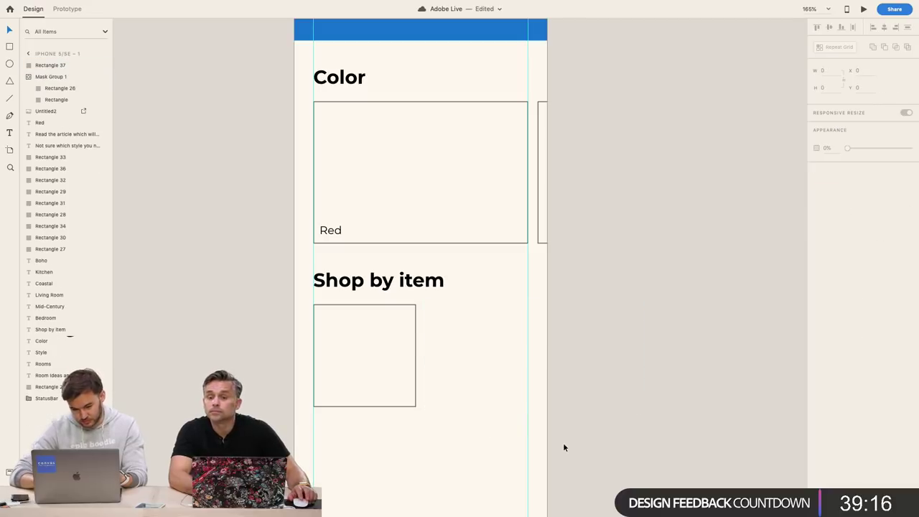
{"action": "left_click", "coordinate": [394, 394]}
{"action": "left_click", "coordinate": [835, 47]}
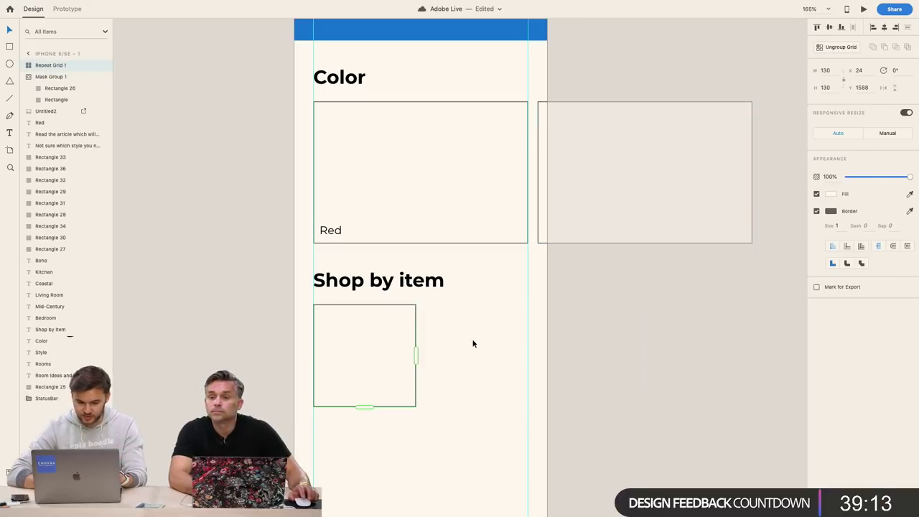
Repeat the square into three across with a 13 column gap
{"action": "left_click_drag", "start_coordinate": [417, 355], "coordinate": [659, 355]}
{"action": "left_click_drag", "start_coordinate": [547, 358], "coordinate": [531, 357]}
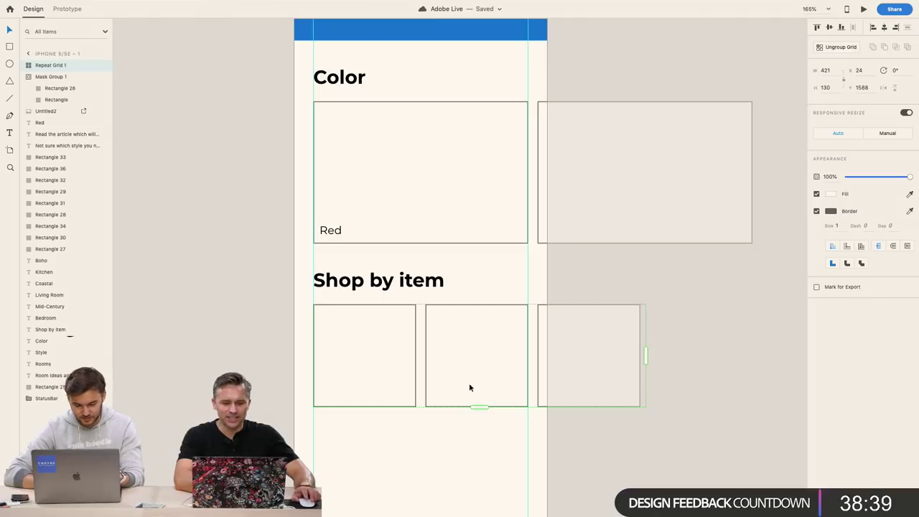
{"action": "mouse_move", "coordinate": [419, 360]}
{"action": "left_mouse_down"}
{"action": "mouse_move", "coordinate": [449, 361]}
{"action": "mouse_move", "coordinate": [416, 359]}
{"action": "left_mouse_up"}
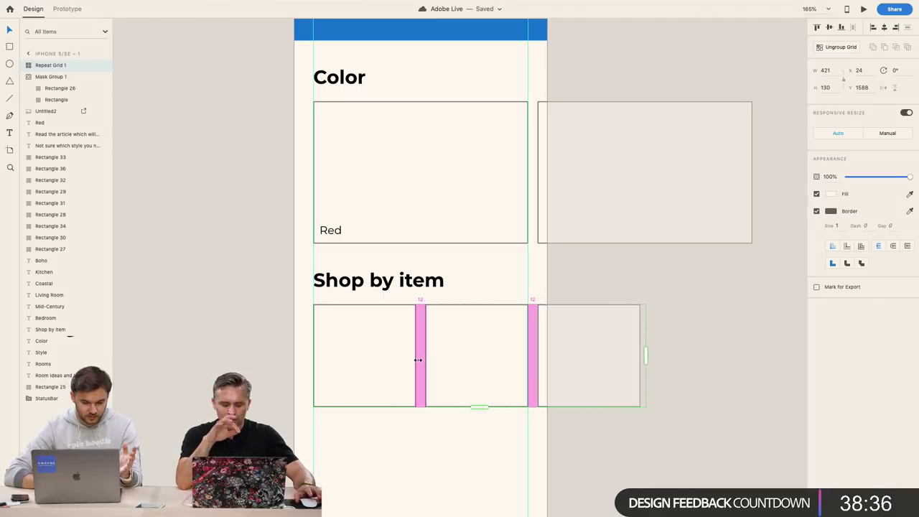
{"action": "left_click", "coordinate": [471, 433]}
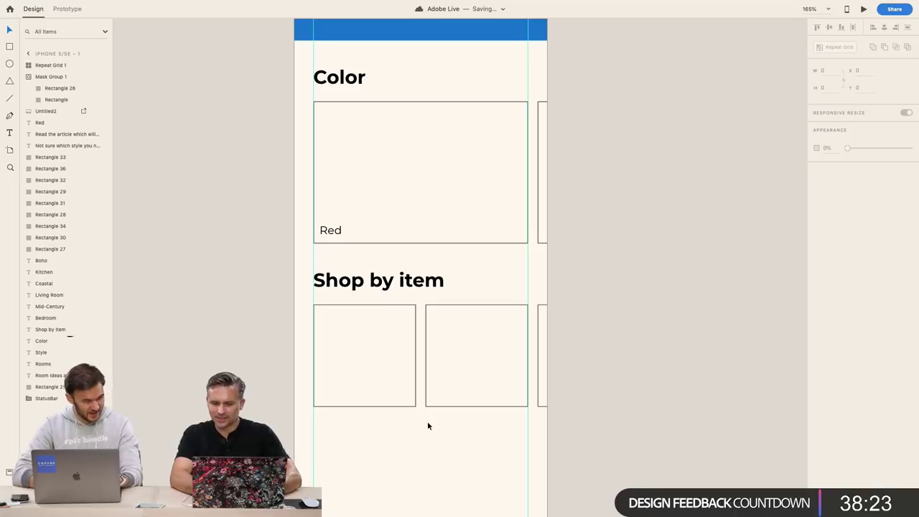
Ungroup the repeat grid and delete the middle and right rectangles, keeping the first square
{"action": "left_click", "coordinate": [489, 396]}
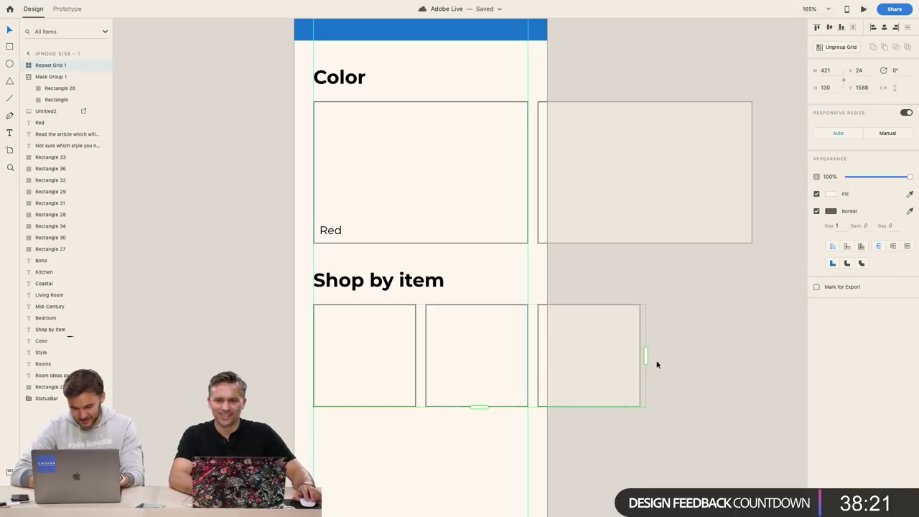
{"action": "left_click", "coordinate": [472, 424]}
{"action": "left_click", "coordinate": [475, 395]}
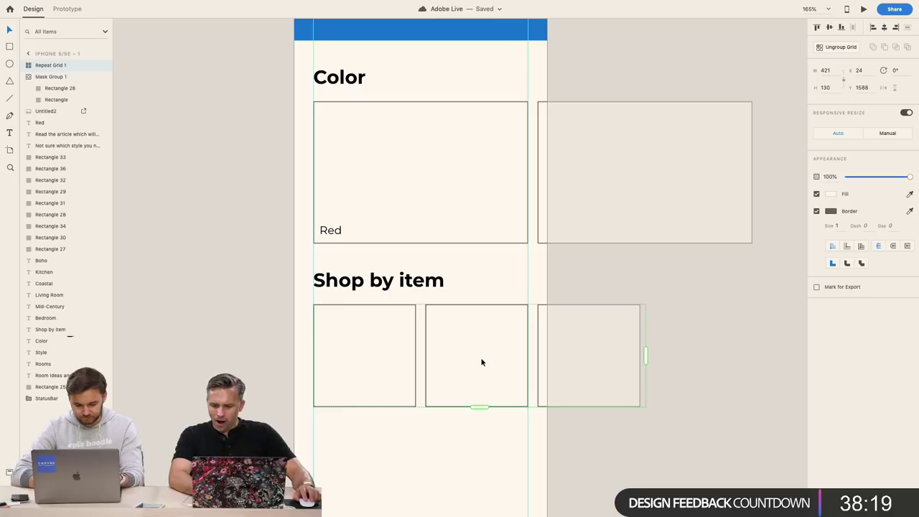
{"action": "key", "text": "BackSpace"}
{"action": "key", "text": "super+z"}
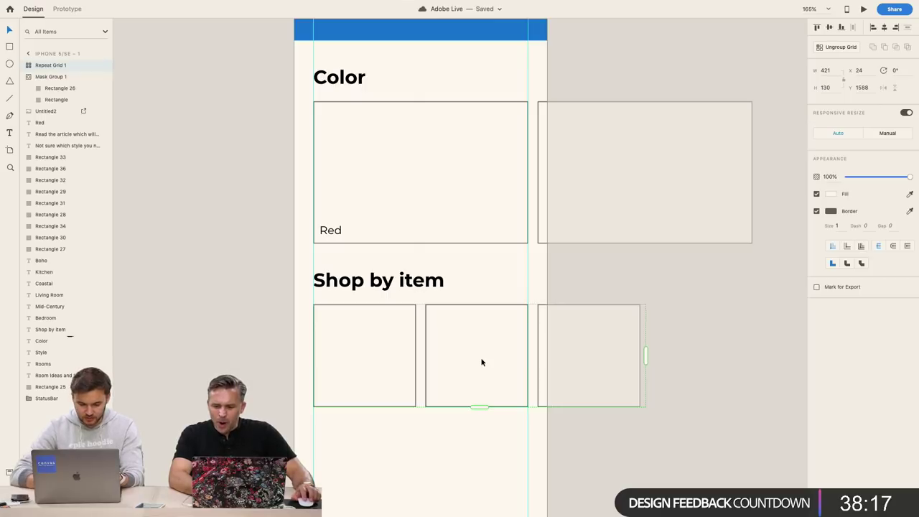
{"action": "right_click", "coordinate": [457, 376]}
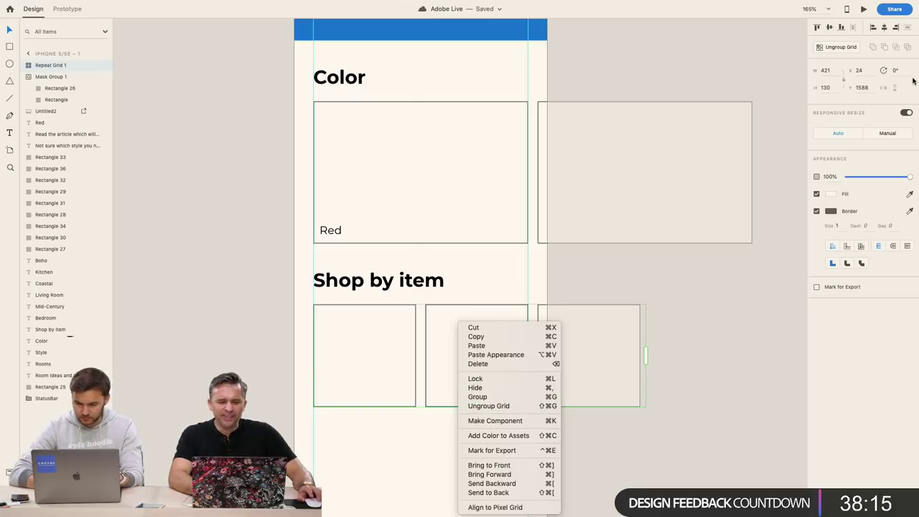
{"action": "left_click", "coordinate": [832, 48]}
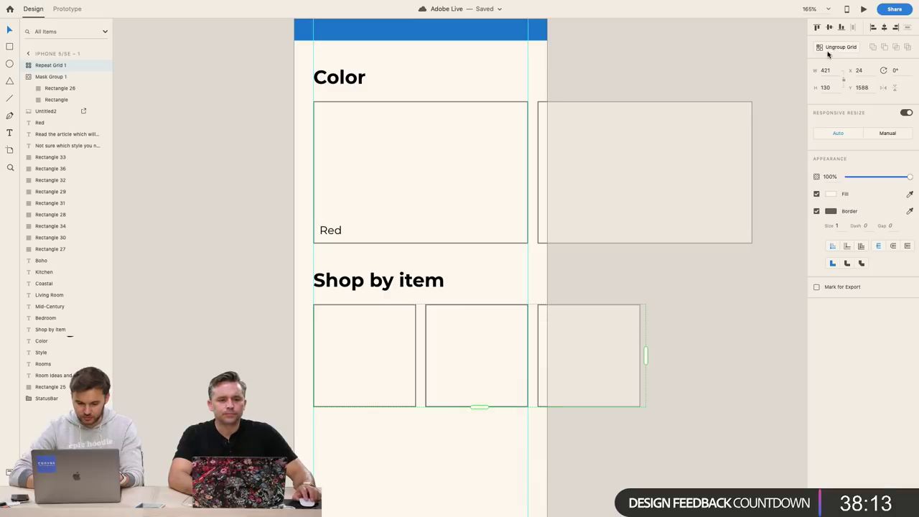
{"action": "left_click", "coordinate": [832, 48]}
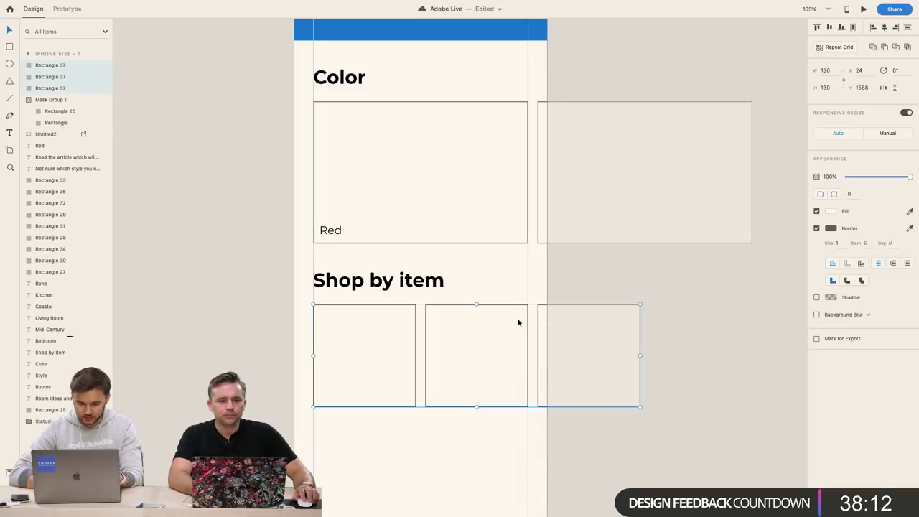
{"action": "left_click", "coordinate": [591, 455]}
{"action": "left_click", "coordinate": [545, 361]}
{"action": "left_click", "coordinate": [483, 362], "text": "shift"}
{"action": "key", "text": "Delete"}
{"action": "left_click", "coordinate": [384, 357]}
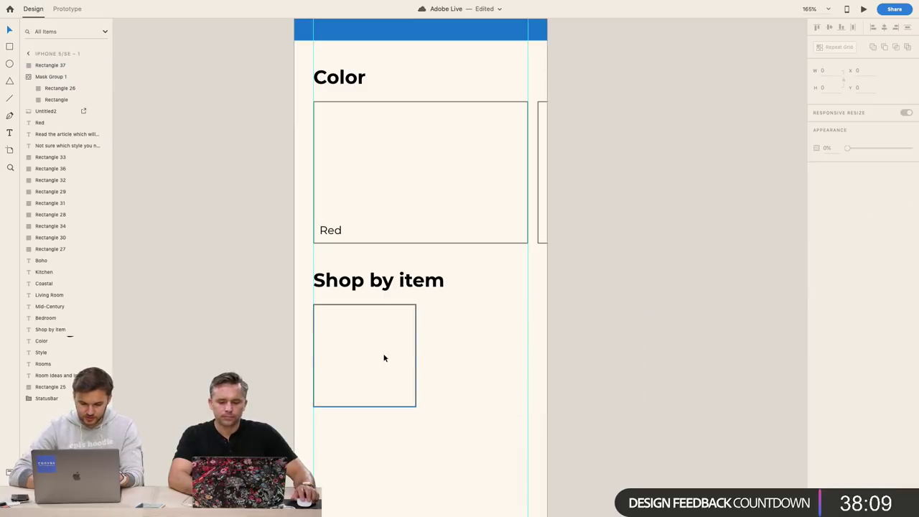
Give the tile a 16 corner radius, no border, and a light grey fill
{"action": "left_click_drag", "start_coordinate": [410, 312], "coordinate": [405, 317]}
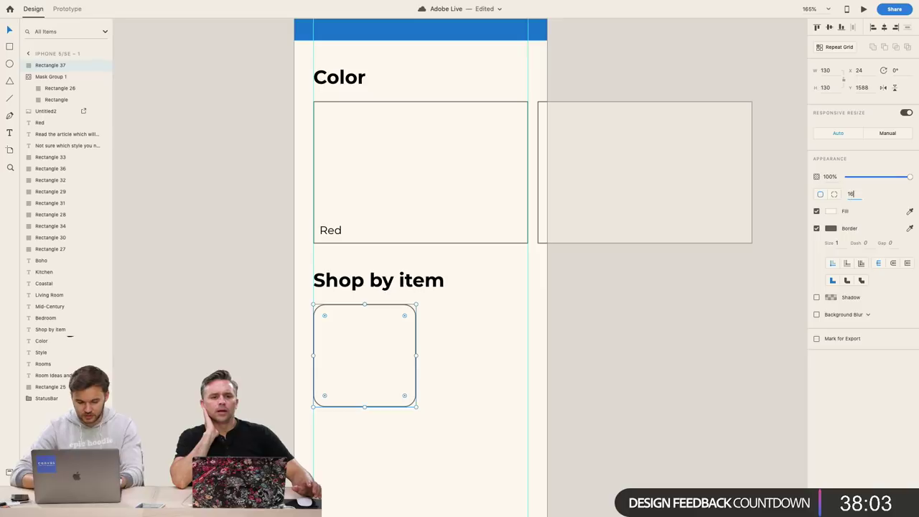
{"action": "left_click", "coordinate": [491, 372]}
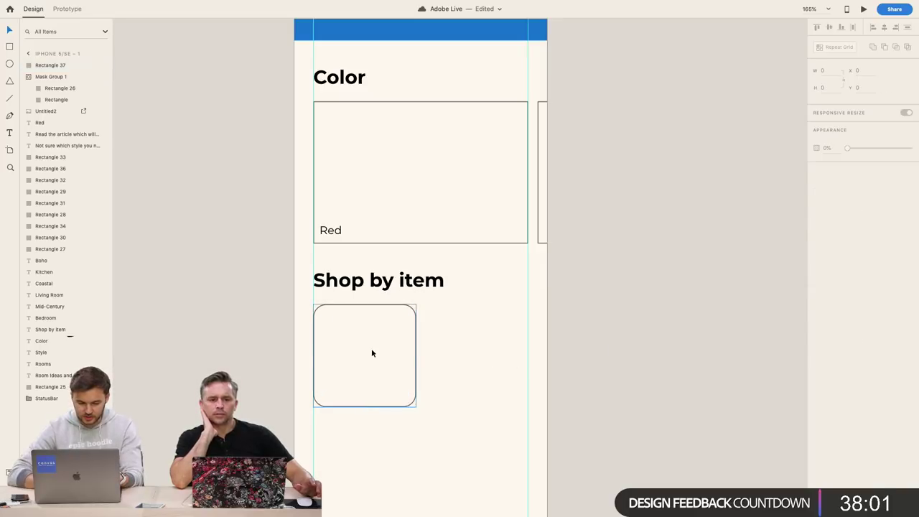
{"action": "left_click", "coordinate": [372, 351]}
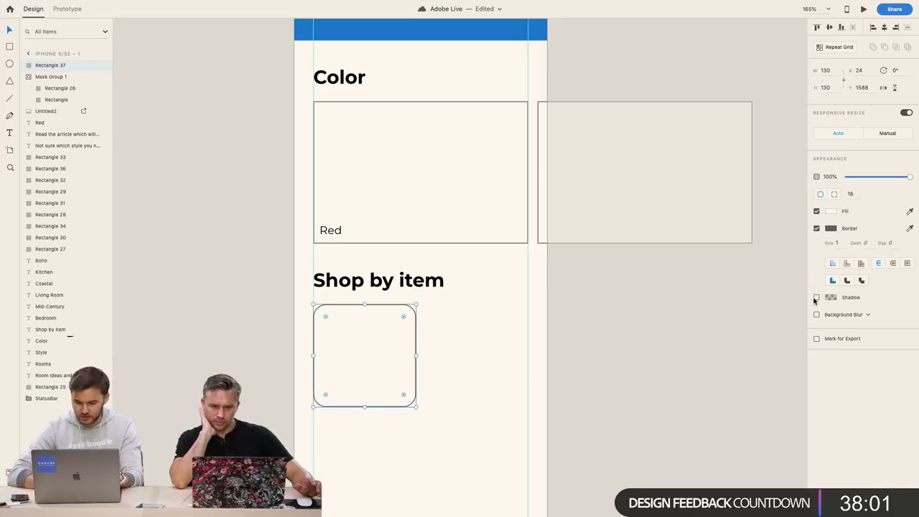
{"action": "left_click", "coordinate": [817, 229]}
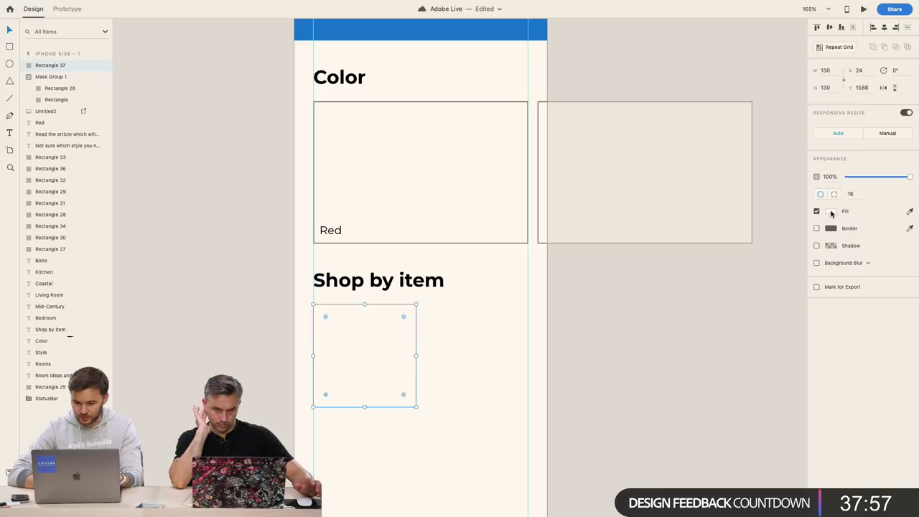
{"action": "left_click", "coordinate": [831, 211]}
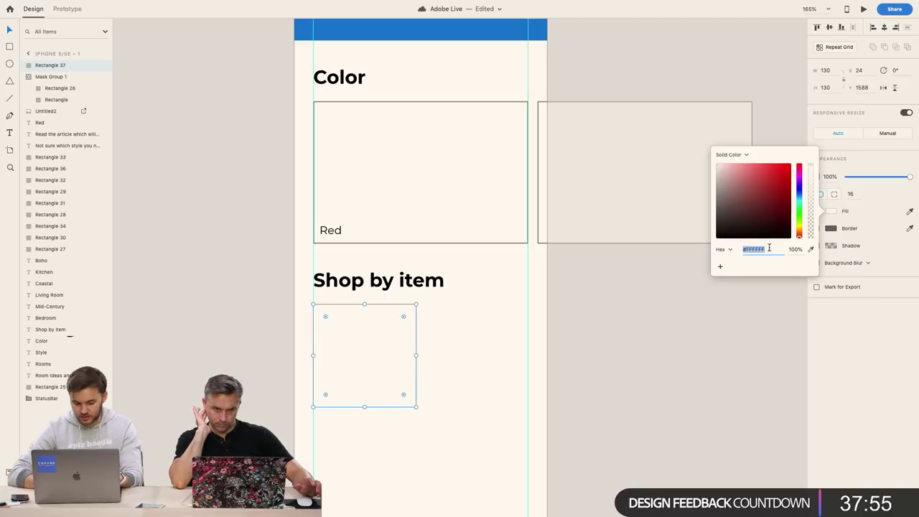
{"action": "type", "text": "fafafa"}
{"action": "key", "text": "Return"}
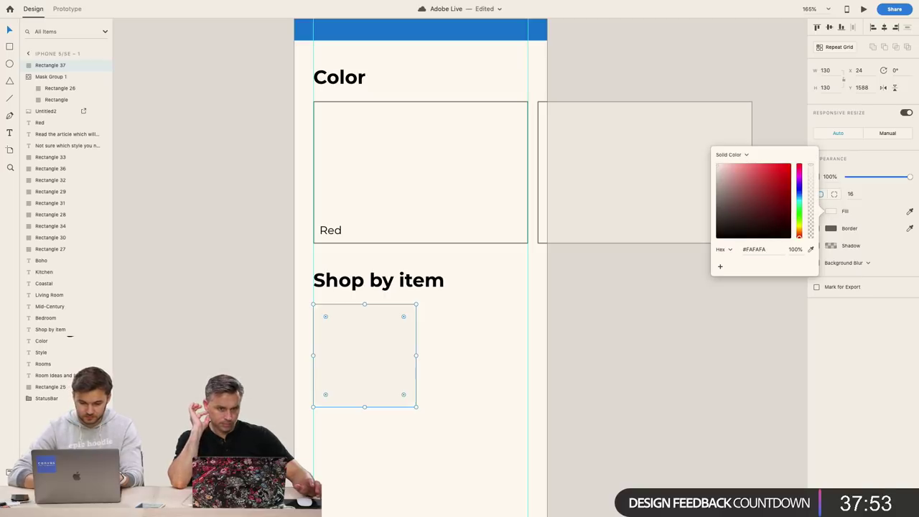
{"action": "left_click", "coordinate": [715, 180]}
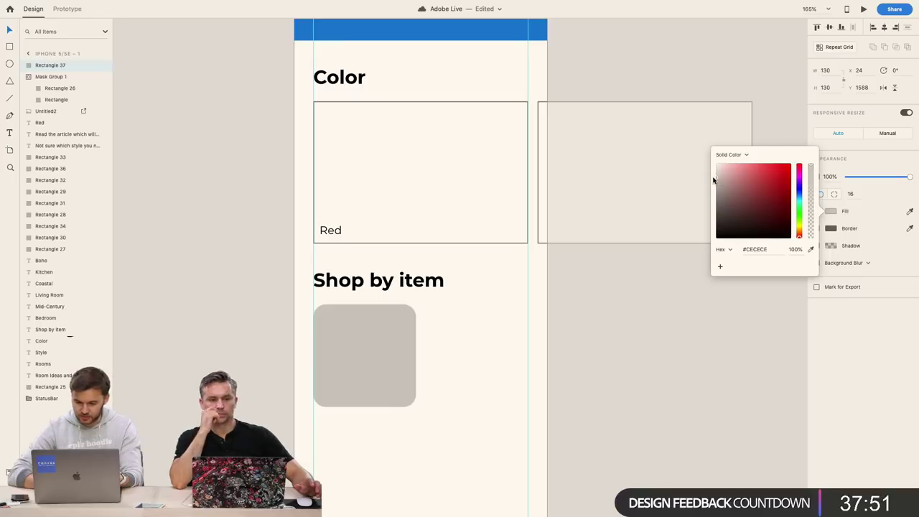
{"action": "left_click_drag", "start_coordinate": [713, 180], "coordinate": [713, 179]}
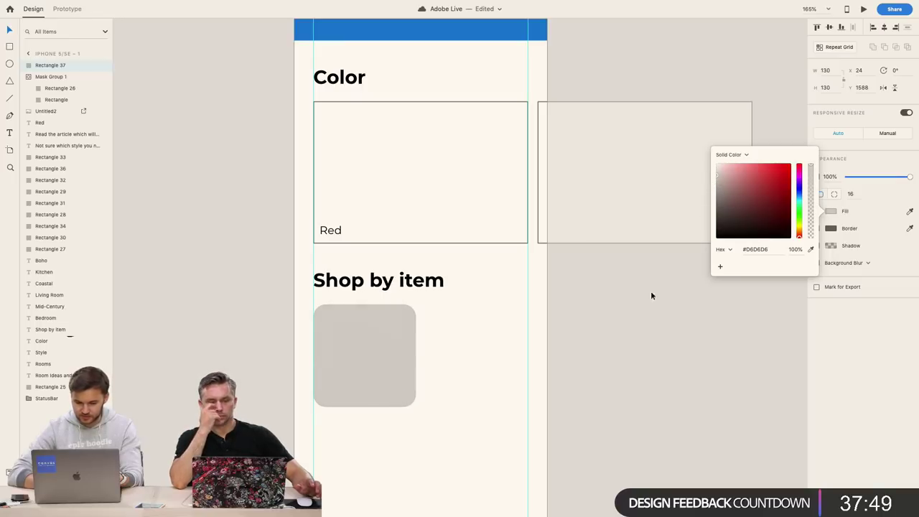
{"action": "left_click", "coordinate": [608, 383]}
{"action": "left_click", "coordinate": [383, 352]}
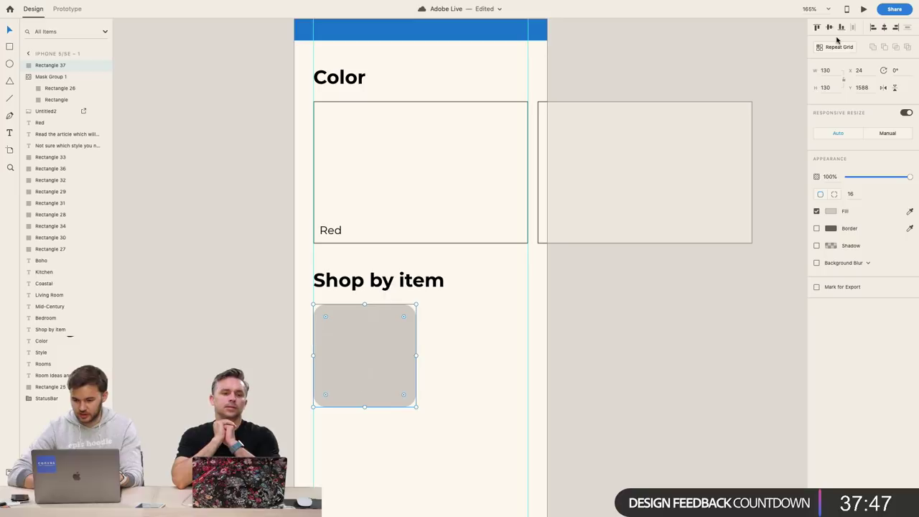
Turn the tile into a repeat grid of three across with narrower spacing
{"action": "left_click", "coordinate": [837, 47]}
{"action": "left_click_drag", "start_coordinate": [416, 357], "coordinate": [643, 356]}
{"action": "left_click_drag", "start_coordinate": [544, 361], "coordinate": [528, 359]}
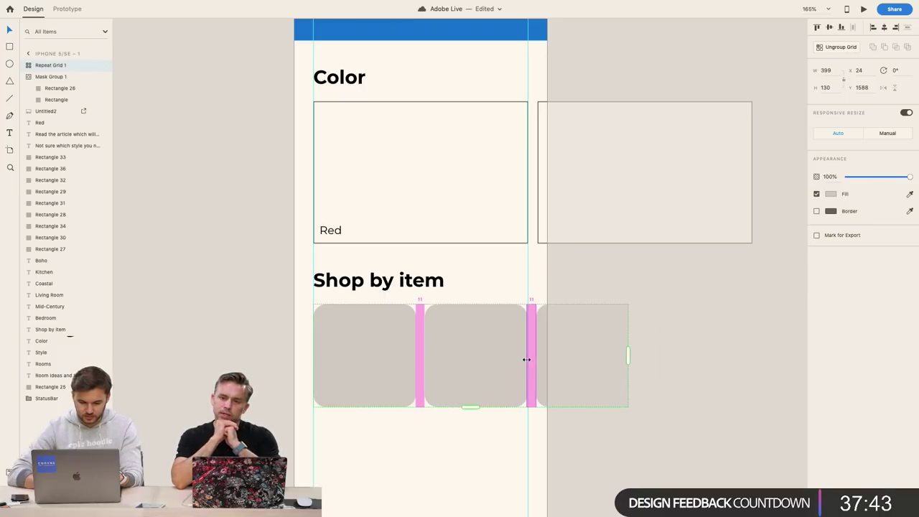
{"action": "left_click", "coordinate": [469, 230]}
{"action": "left_click", "coordinate": [649, 302]}
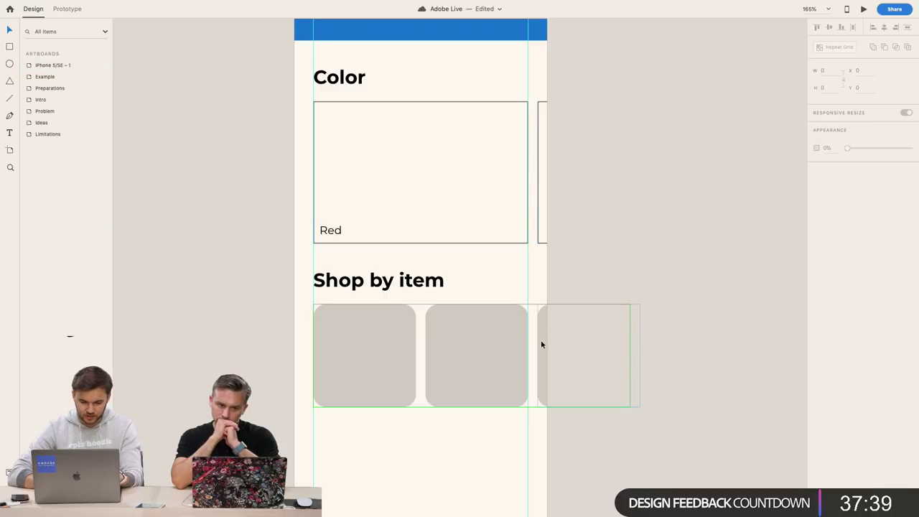
Set the gap between the Shop by item tiles to 12
{"action": "left_click", "coordinate": [541, 340]}
{"action": "mouse_move", "coordinate": [536, 364]}
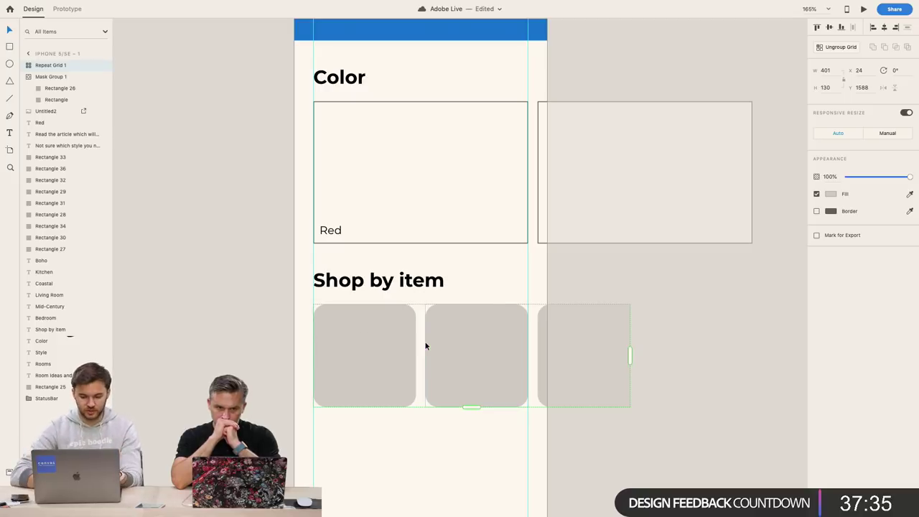
{"action": "mouse_move", "coordinate": [421, 344]}
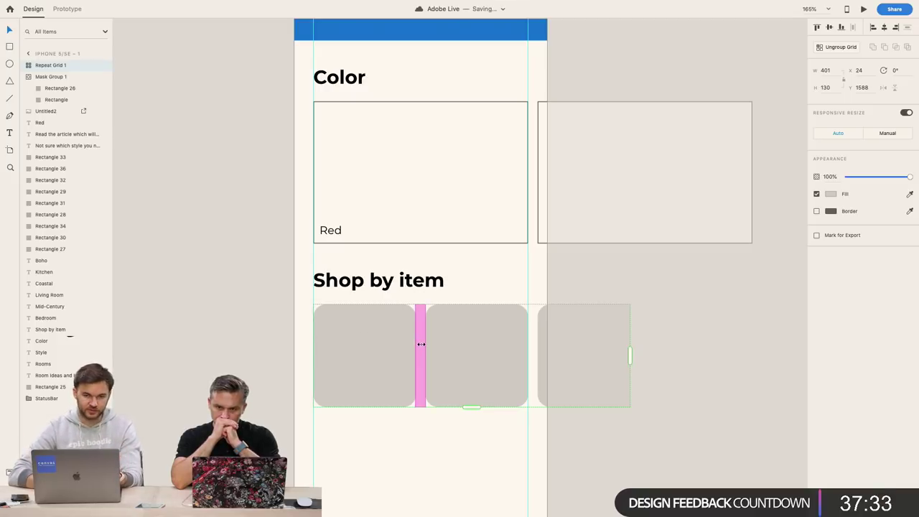
{"action": "left_click", "coordinate": [421, 344]}
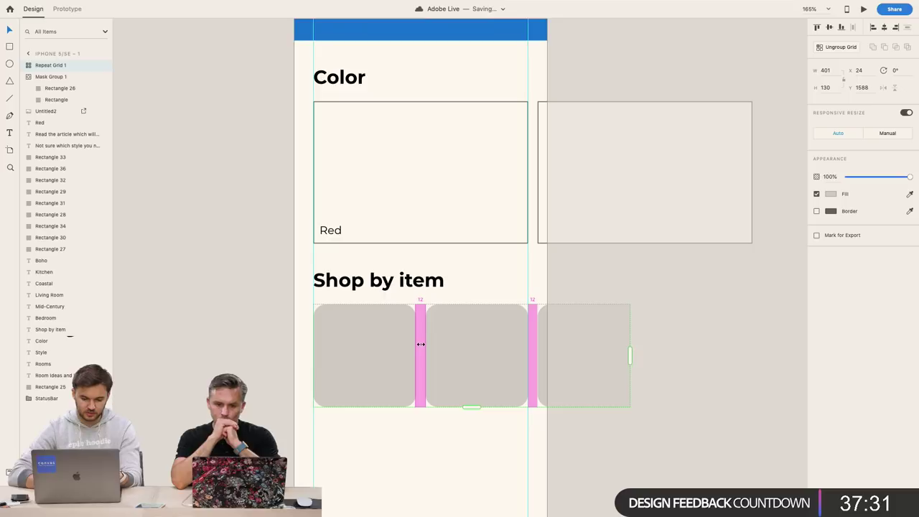
{"action": "left_click_drag", "start_coordinate": [421, 344], "coordinate": [427, 345]}
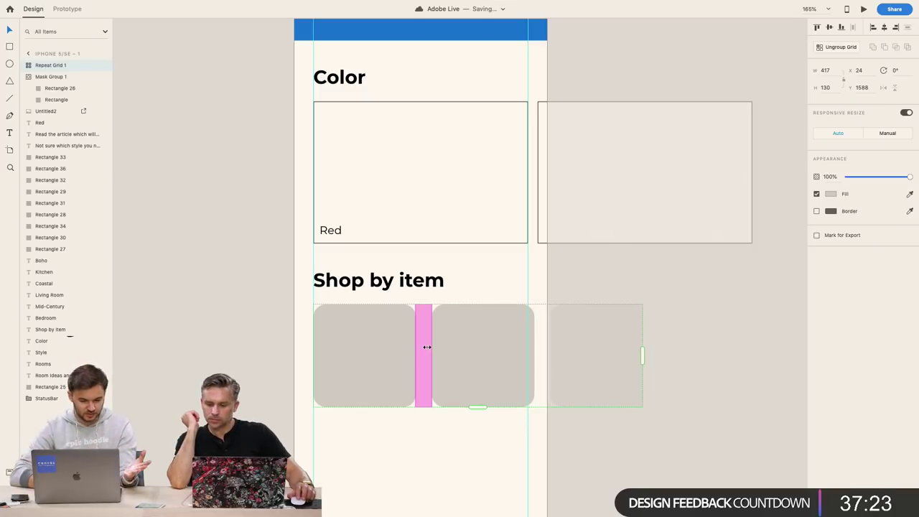
{"action": "left_click_drag", "start_coordinate": [426, 346], "coordinate": [420, 347]}
{"action": "left_click", "coordinate": [708, 461]}
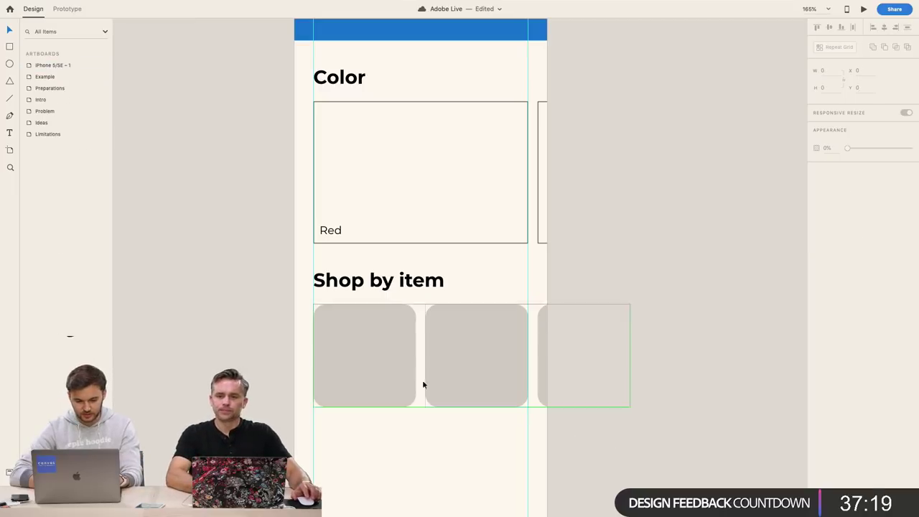
Lighten the tiles' fill to the grey #E6E5E5
{"action": "left_click", "coordinate": [589, 369]}
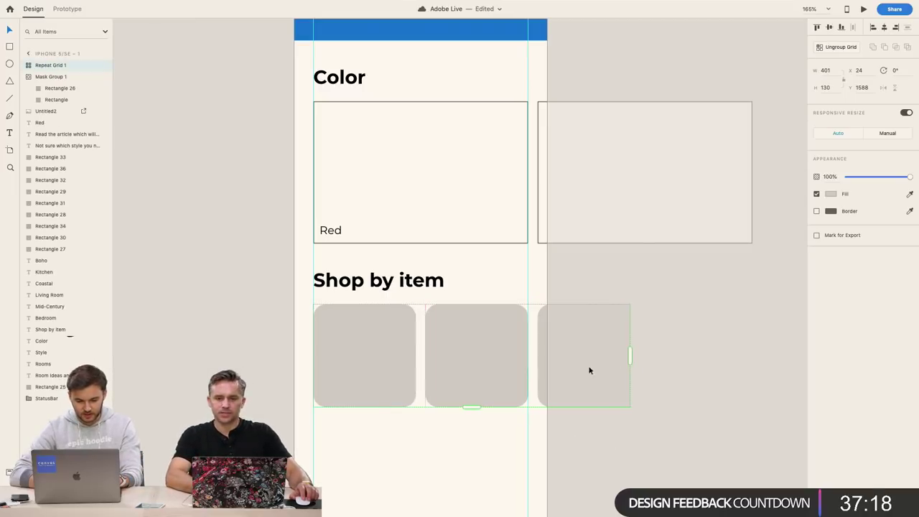
{"action": "left_click", "coordinate": [831, 194]}
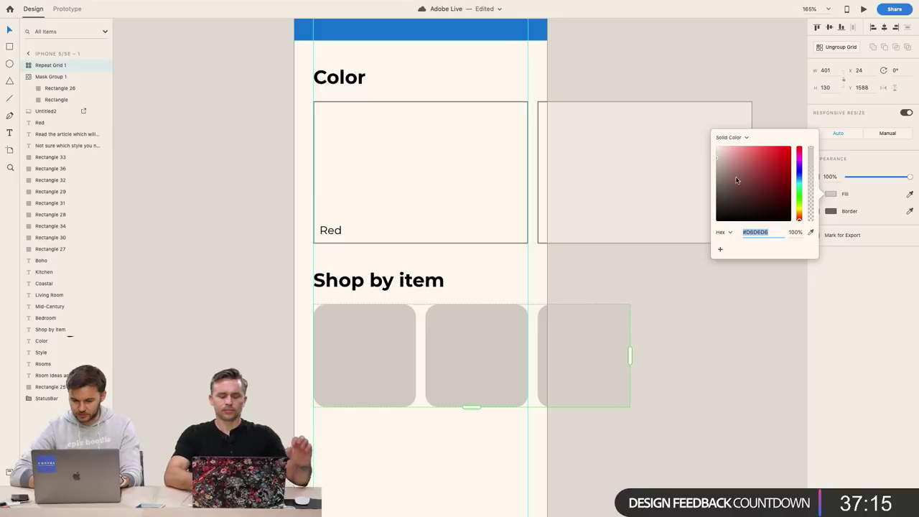
{"action": "left_click_drag", "start_coordinate": [737, 180], "coordinate": [686, 157]}
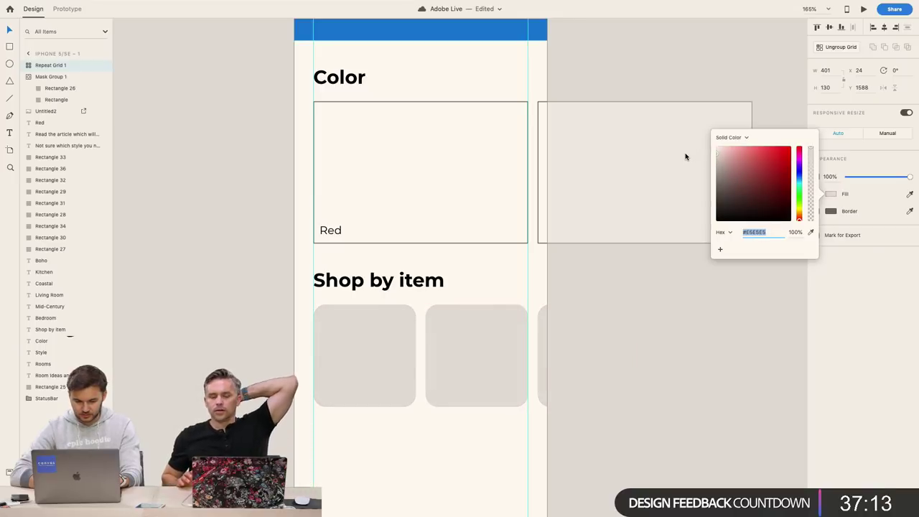
{"action": "left_click", "coordinate": [607, 417]}
{"action": "scroll", "coordinate": [606, 411], "scroll_direction": "down", "scroll_amount": 5}
Copy the Mid-Century, Coastal and Boho captions from the Style section
{"action": "scroll", "coordinate": [606, 411], "scroll_direction": "down", "scroll_amount": 3}
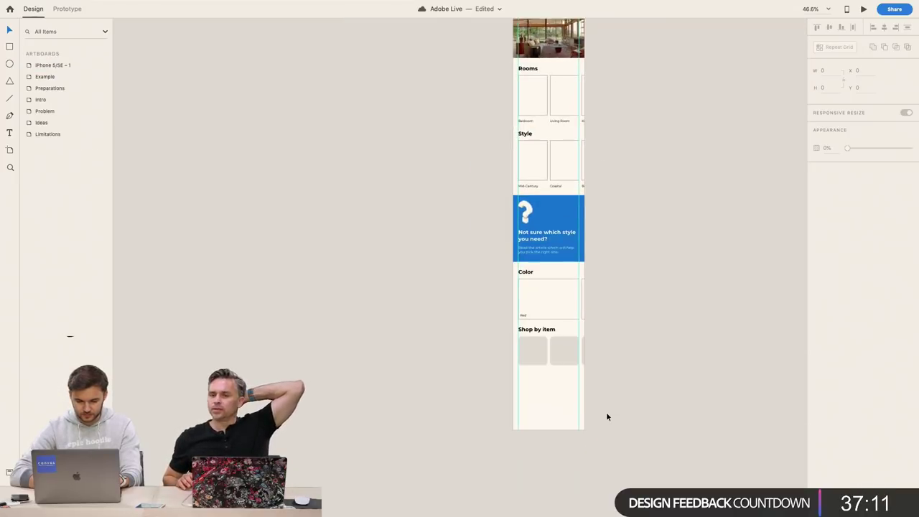
{"action": "scroll", "coordinate": [530, 153], "scroll_direction": "up", "scroll_amount": 5}
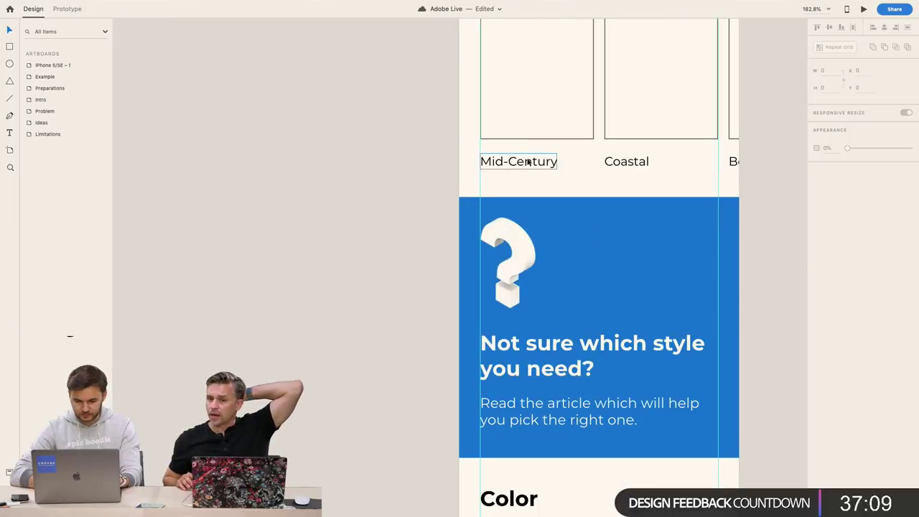
{"action": "left_click", "coordinate": [529, 159]}
{"action": "left_click", "coordinate": [611, 160], "text": "shift"}
{"action": "left_click", "coordinate": [723, 160], "text": "shift"}
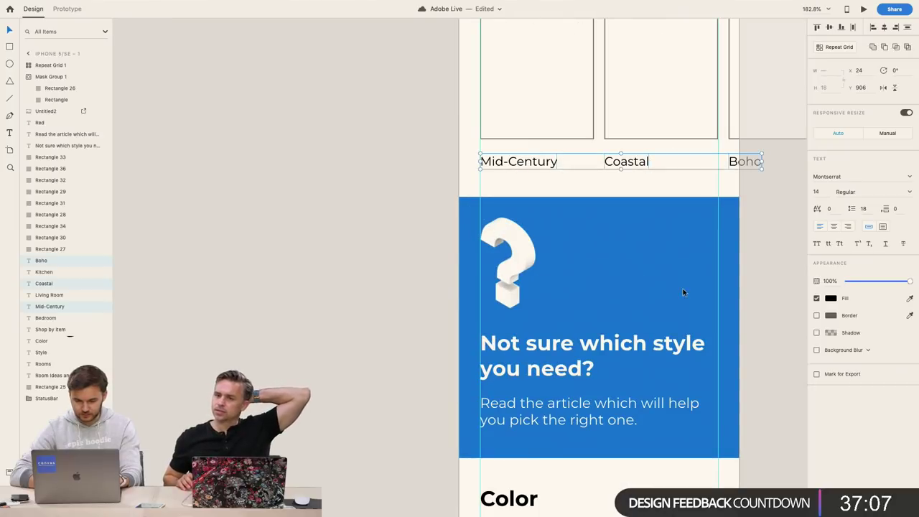
{"action": "scroll", "coordinate": [683, 290], "scroll_direction": "down", "scroll_amount": 4}
{"action": "scroll", "coordinate": [650, 395], "scroll_direction": "down", "scroll_amount": 1}
{"action": "key", "text": "ctrl+c"}
Paste the captions and move them below the Shop by item tiles
{"action": "scroll", "coordinate": [585, 305], "scroll_direction": "up", "scroll_amount": 4}
{"action": "key", "text": "ctrl+v"}
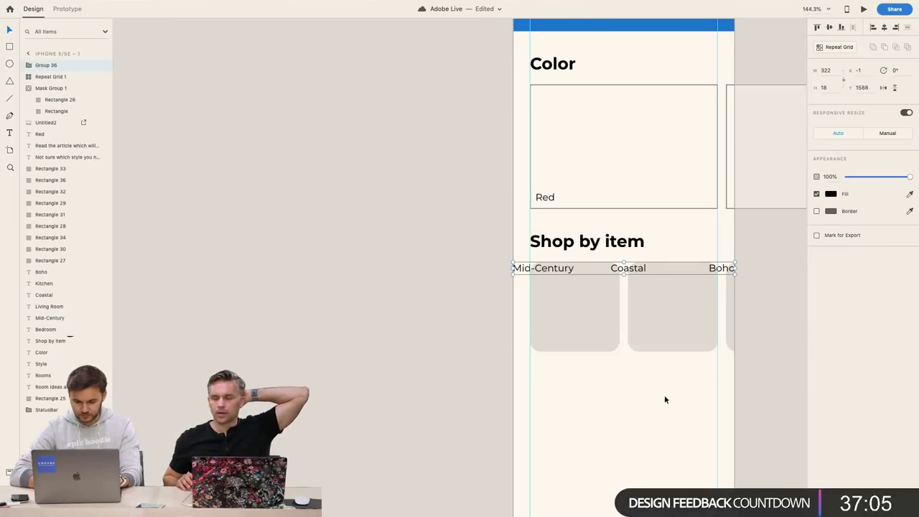
{"action": "scroll", "coordinate": [665, 397], "scroll_direction": "right", "scroll_amount": 2}
{"action": "scroll", "coordinate": [664, 400], "scroll_direction": "right", "scroll_amount": 1}
{"action": "left_click_drag", "start_coordinate": [464, 239], "coordinate": [484, 339]}
{"action": "left_click", "coordinate": [517, 382]}
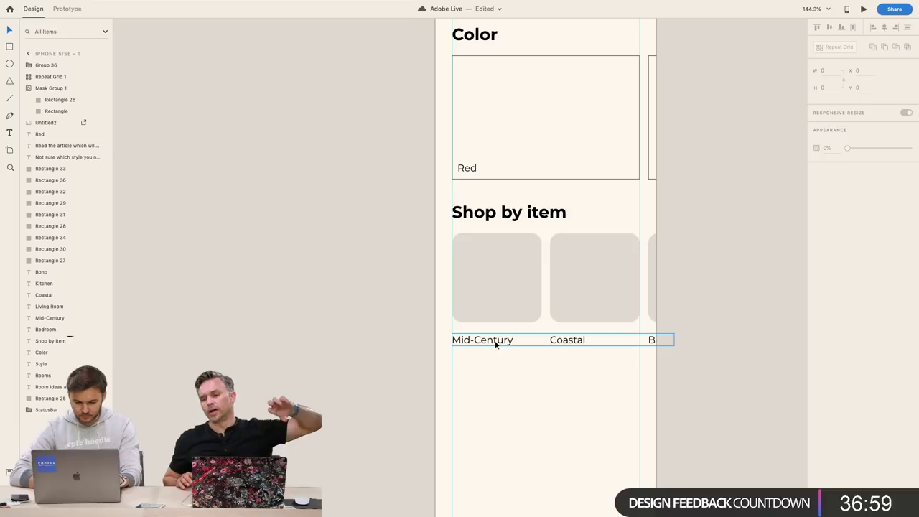
{"action": "left_click", "coordinate": [495, 344]}
{"action": "left_click", "coordinate": [528, 370]}
{"action": "left_click", "coordinate": [529, 279]}
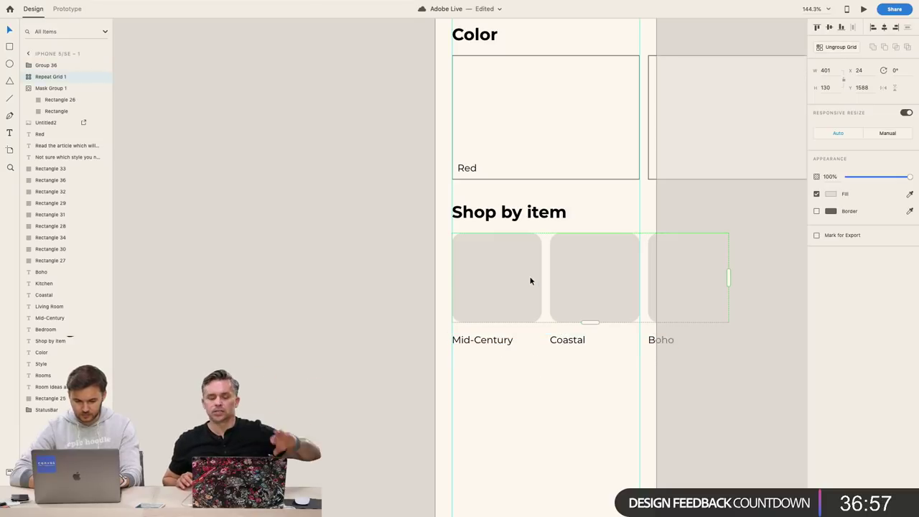
{"action": "scroll", "coordinate": [531, 281], "scroll_direction": "down", "scroll_amount": 5}
{"action": "scroll", "coordinate": [531, 281], "scroll_direction": "down", "scroll_amount": 10}
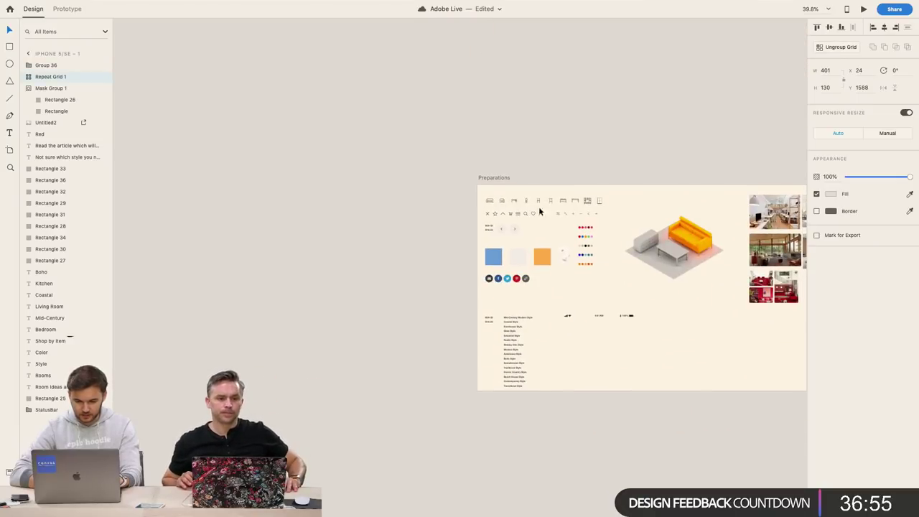
{"action": "scroll", "coordinate": [538, 206], "scroll_direction": "up", "scroll_amount": 5}
Paste the sofa, armchair and desk icons from Preparations onto the Shop by item cards
{"action": "left_click", "coordinate": [341, 124]}
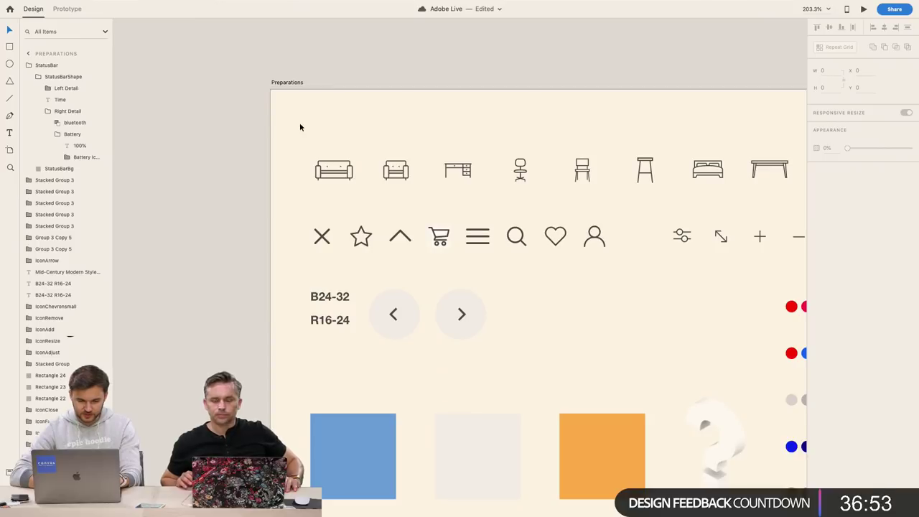
{"action": "left_click_drag", "start_coordinate": [301, 124], "coordinate": [470, 187]}
{"action": "scroll", "coordinate": [535, 385], "scroll_direction": "down", "scroll_amount": 10}
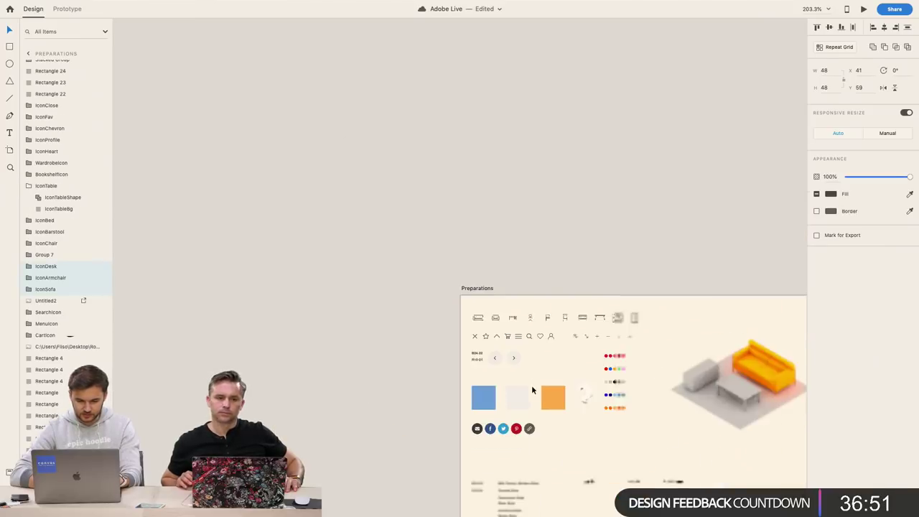
{"action": "scroll", "coordinate": [533, 386], "scroll_direction": "up", "scroll_amount": 5}
{"action": "scroll", "coordinate": [532, 386], "scroll_direction": "down", "scroll_amount": 10}
{"action": "left_click", "coordinate": [531, 386]}
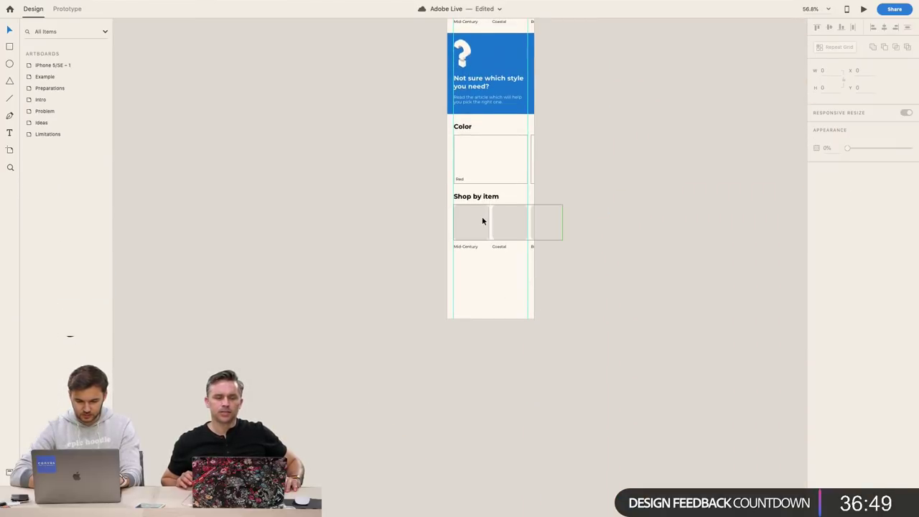
{"action": "scroll", "coordinate": [482, 217], "scroll_direction": "up", "scroll_amount": 5}
{"action": "left_click", "coordinate": [464, 265]}
{"action": "key", "text": "ctrl+v"}
{"action": "left_click", "coordinate": [431, 316]}
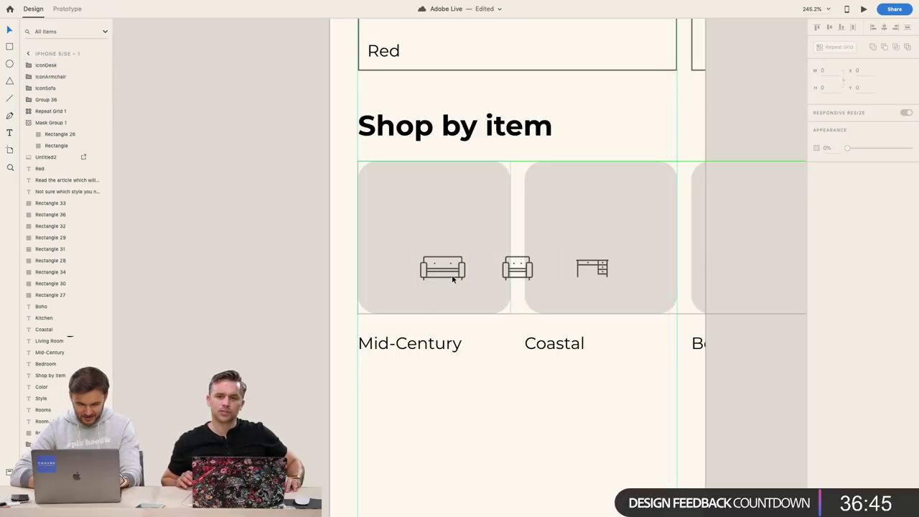
Place the sofa, armchair and desk icons in the Mid-Century, Coastal and Boho cards
{"action": "left_click_drag", "start_coordinate": [462, 280], "coordinate": [457, 234]}
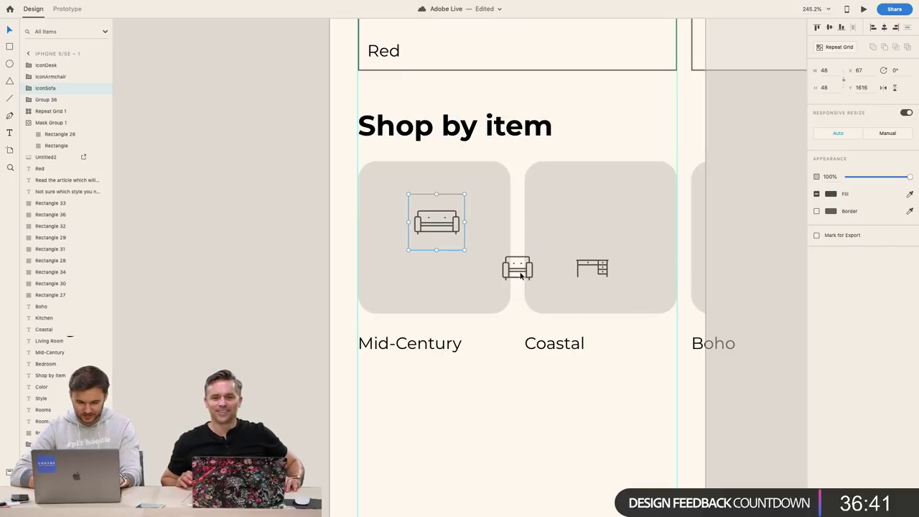
{"action": "left_click_drag", "start_coordinate": [521, 278], "coordinate": [606, 227]}
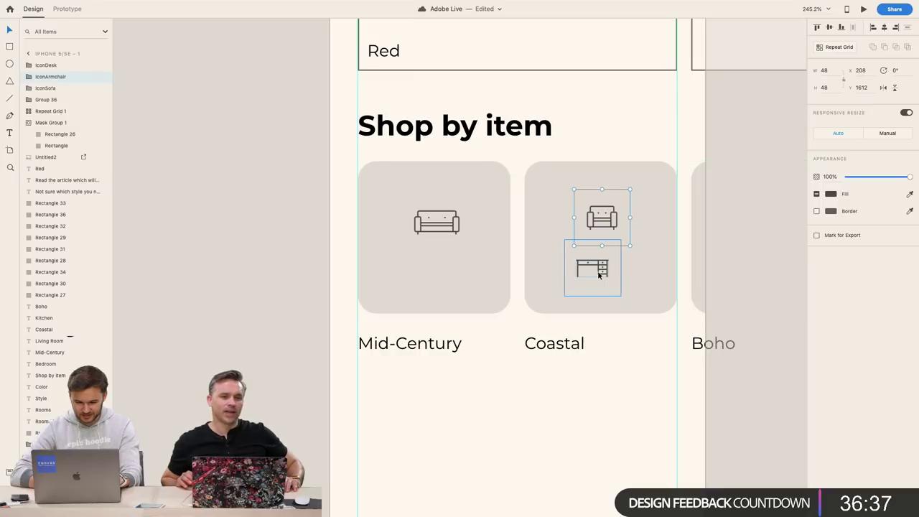
{"action": "left_click_drag", "start_coordinate": [598, 275], "coordinate": [726, 228]}
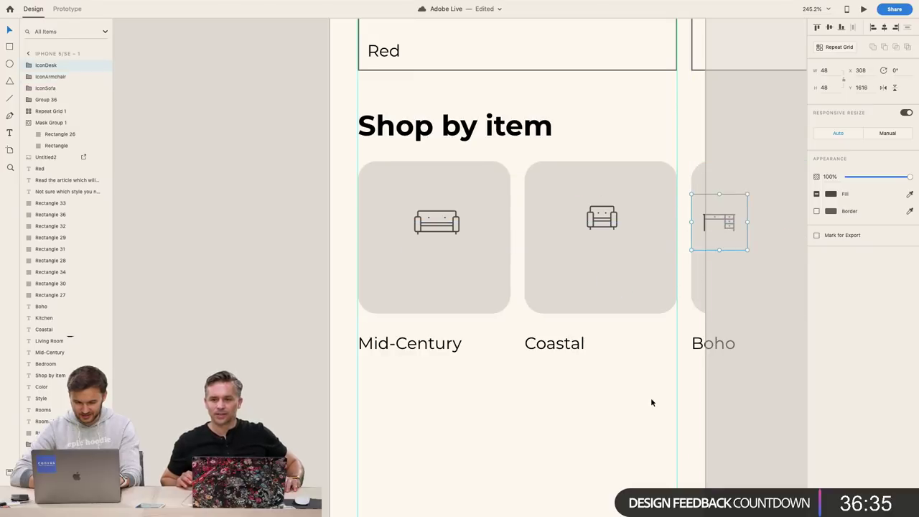
{"action": "left_click", "coordinate": [652, 402]}
{"action": "left_click", "coordinate": [431, 232]}
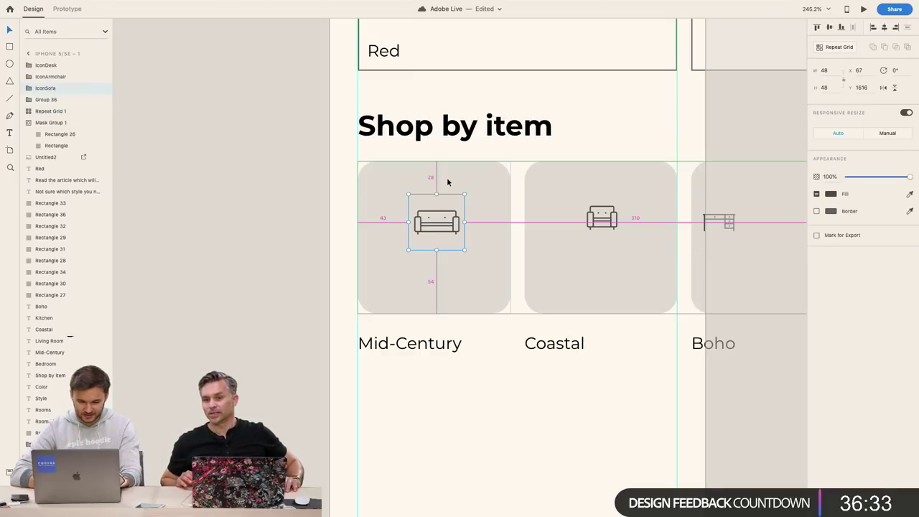
{"action": "left_click", "coordinate": [478, 244]}
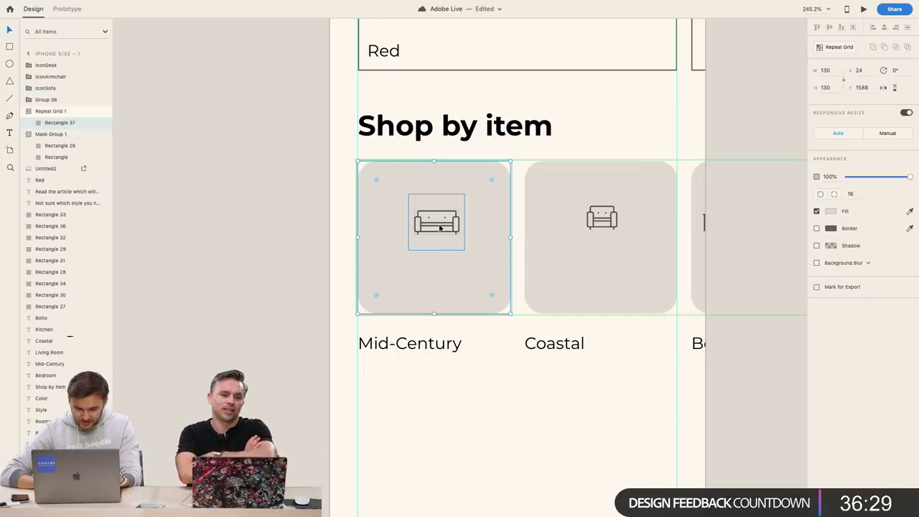
{"action": "key", "text": "Escape"}
{"action": "double_click", "coordinate": [495, 247]}
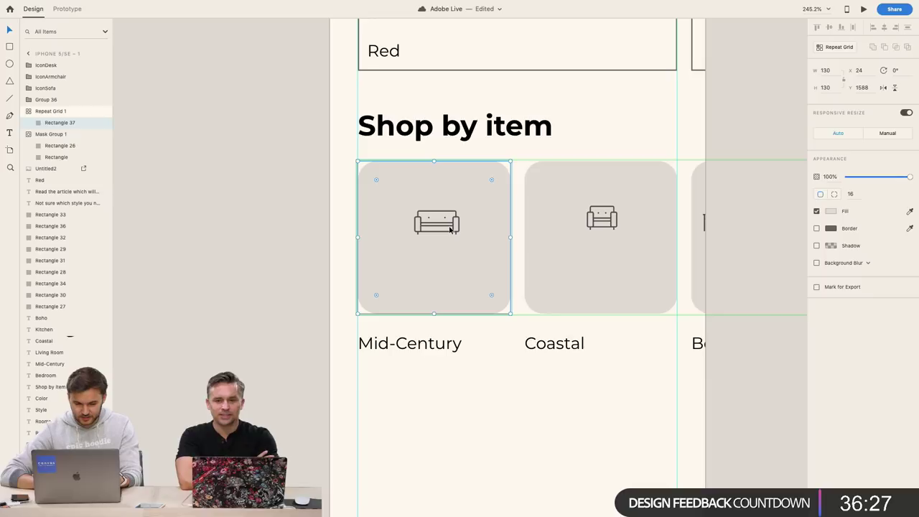
{"action": "key", "text": "Escape"}
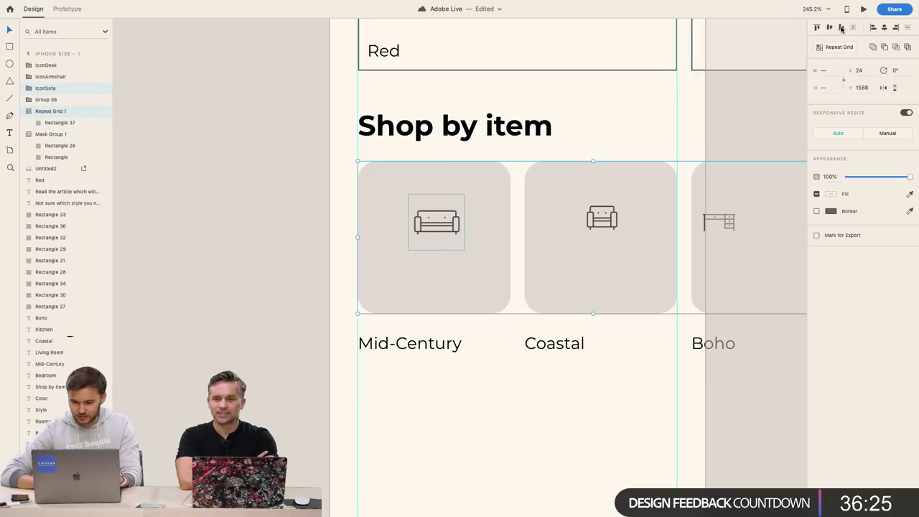
{"action": "left_click_drag", "start_coordinate": [436, 223], "coordinate": [602, 221]}
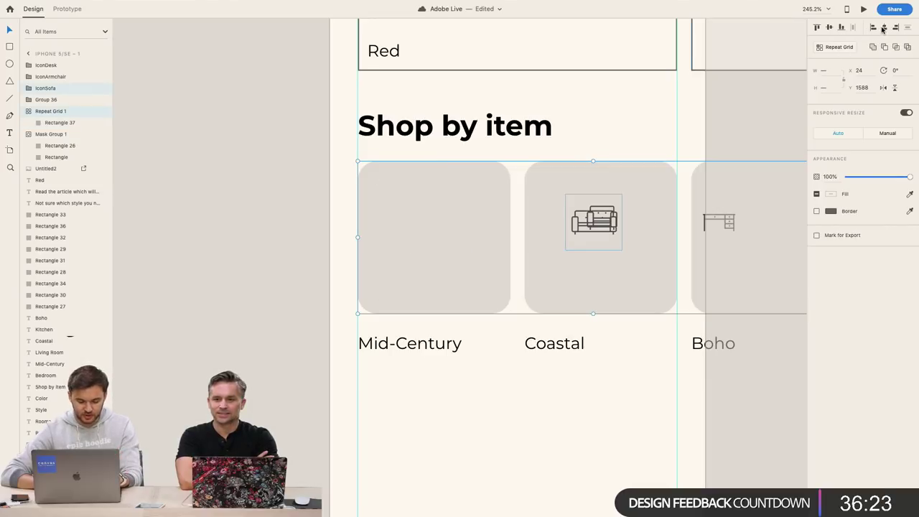
{"action": "key", "text": "super+z"}
{"action": "left_click", "coordinate": [498, 340]}
Ungroup the card grid and centre the sofa icon horizontally in the first card
{"action": "left_click", "coordinate": [501, 275]}
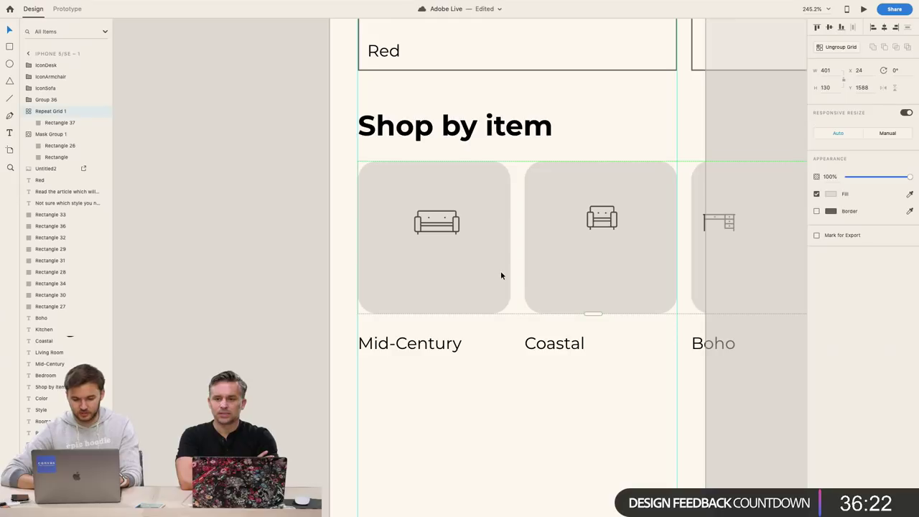
{"action": "left_click", "coordinate": [841, 47]}
{"action": "left_click", "coordinate": [532, 140]}
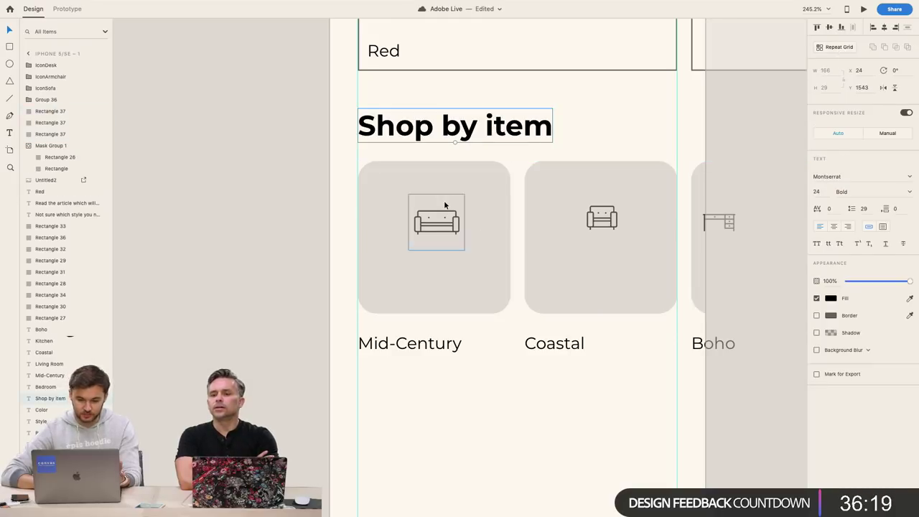
{"action": "left_click", "coordinate": [445, 211]}
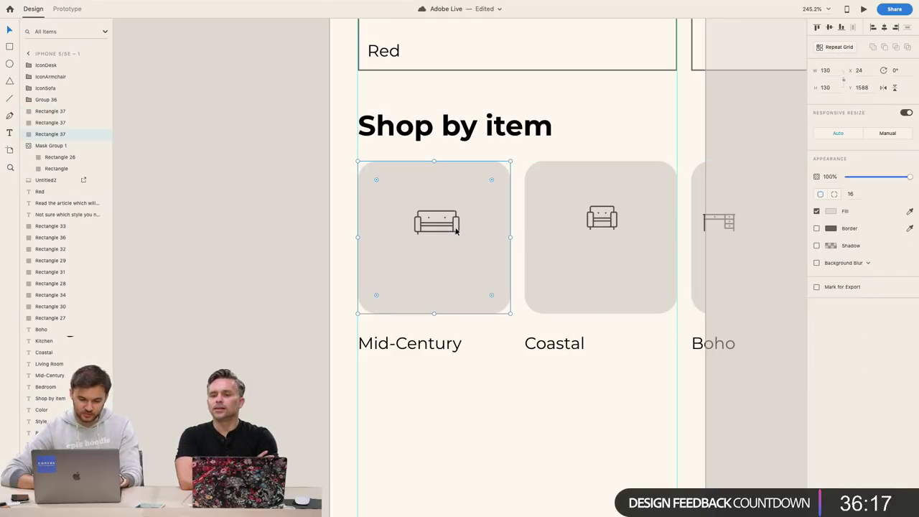
{"action": "left_click", "coordinate": [456, 230], "text": "shift"}
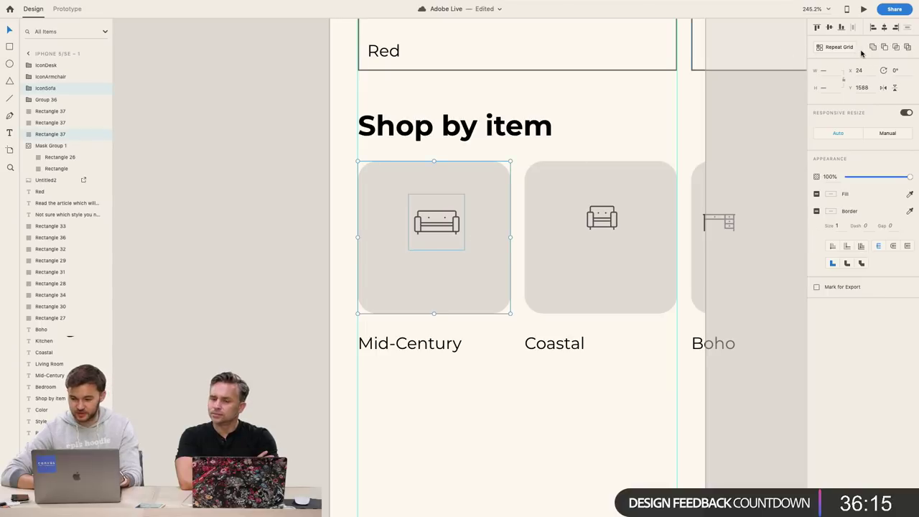
{"action": "left_click", "coordinate": [884, 28]}
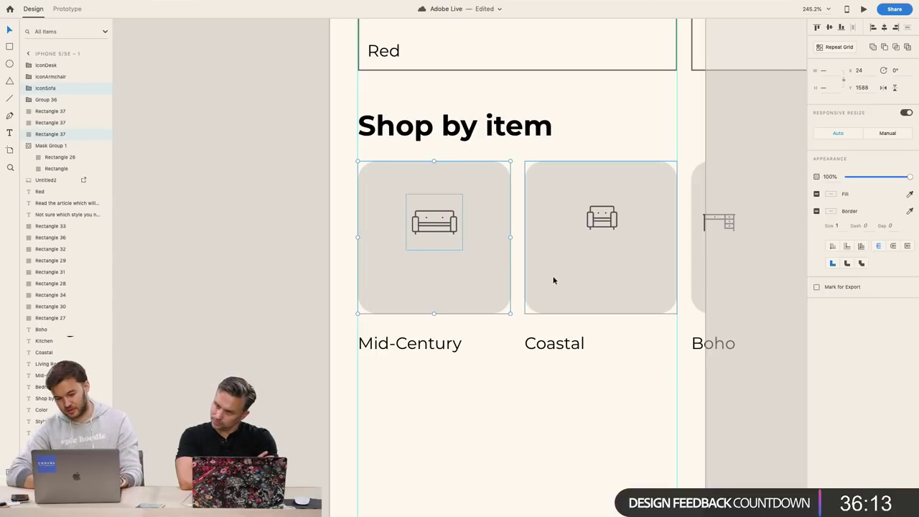
Ungroup the card labels into separate text layers
{"action": "left_click", "coordinate": [510, 403]}
{"action": "left_click", "coordinate": [441, 347]}
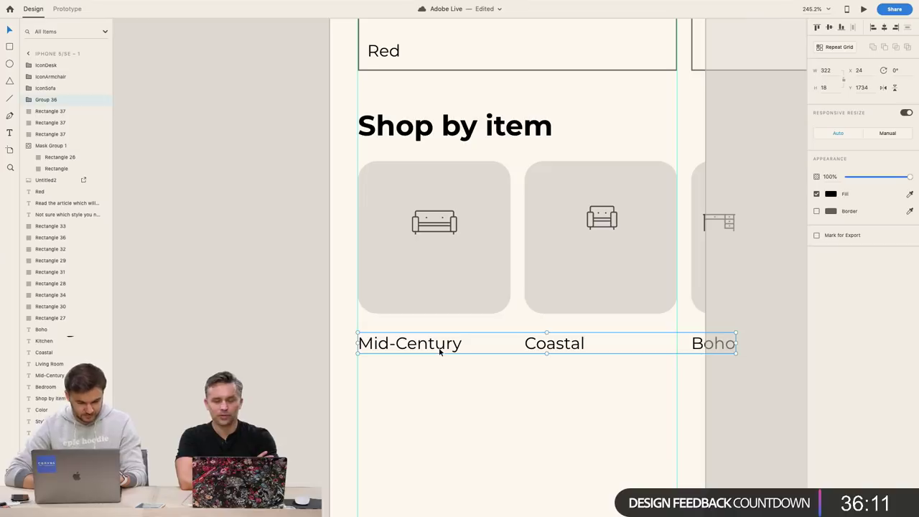
{"action": "key", "text": "super+shift+g"}
{"action": "left_click", "coordinate": [525, 385]}
Move the Mid-Century label into the first card and shift the sofa icon slightly lower
{"action": "left_click_drag", "start_coordinate": [441, 352], "coordinate": [442, 307]}
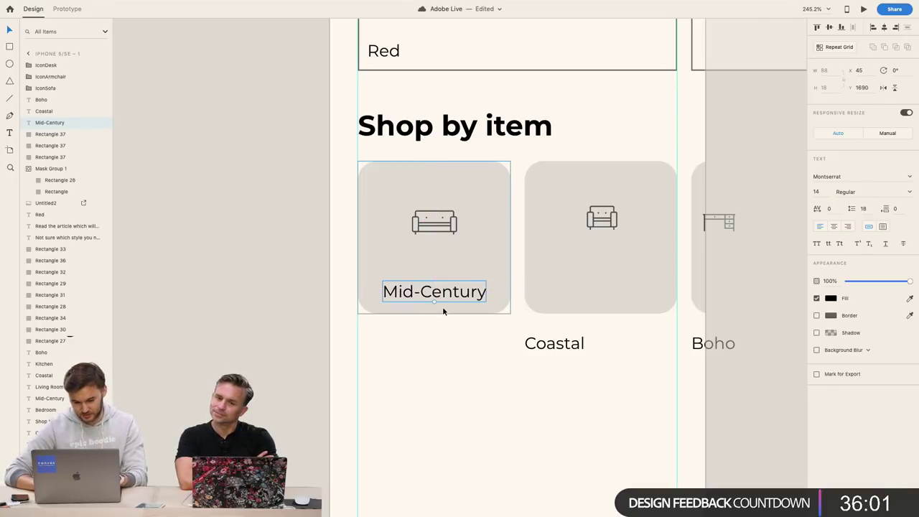
{"action": "key", "text": "Down"}
{"action": "key", "text": "Down"}
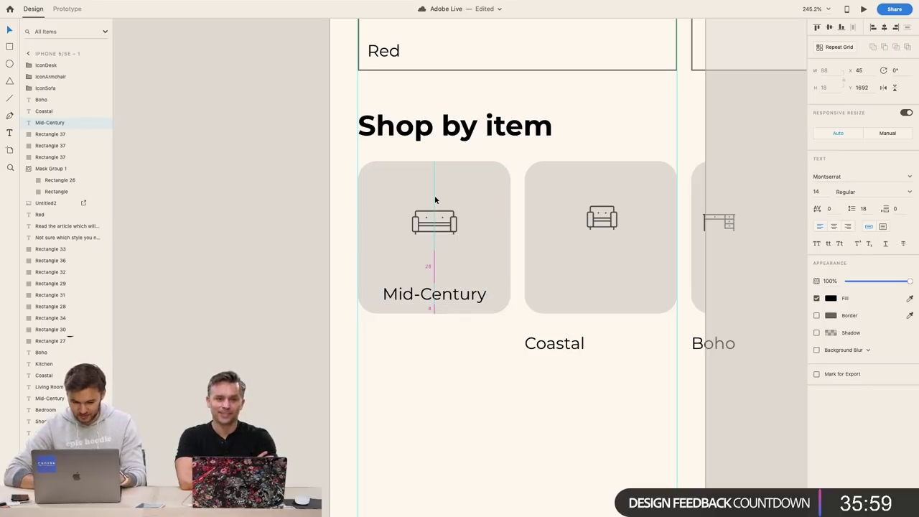
{"action": "left_click", "coordinate": [441, 222]}
{"action": "mouse_move", "coordinate": [442, 225]}
{"action": "left_mouse_down"}
{"action": "mouse_move", "coordinate": [445, 237]}
{"action": "mouse_move", "coordinate": [446, 222]}
{"action": "left_mouse_up"}
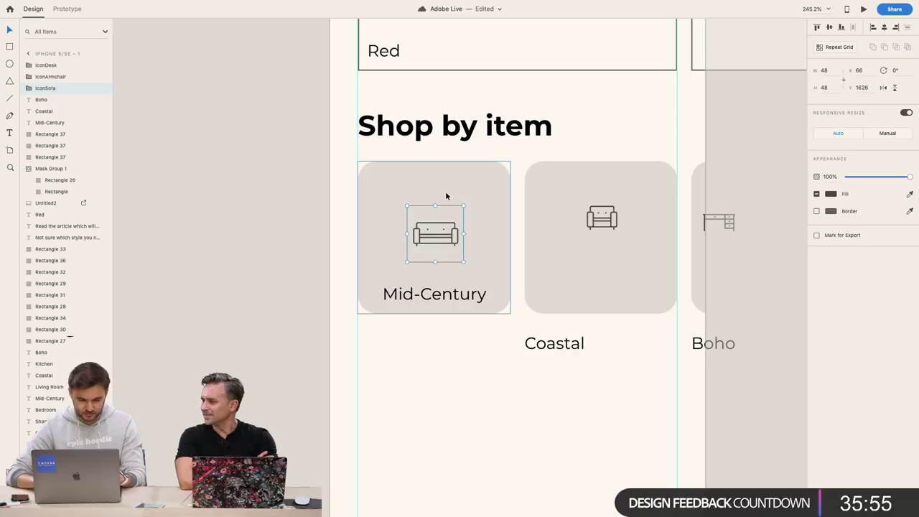
{"action": "key", "text": "Escape"}
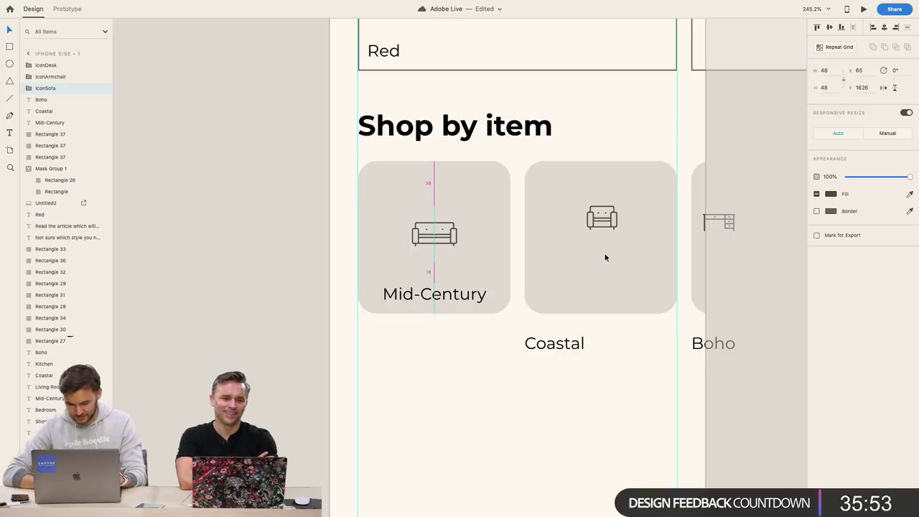
Centre the armchair icon horizontally within the Coastal card
{"action": "left_click", "coordinate": [603, 216]}
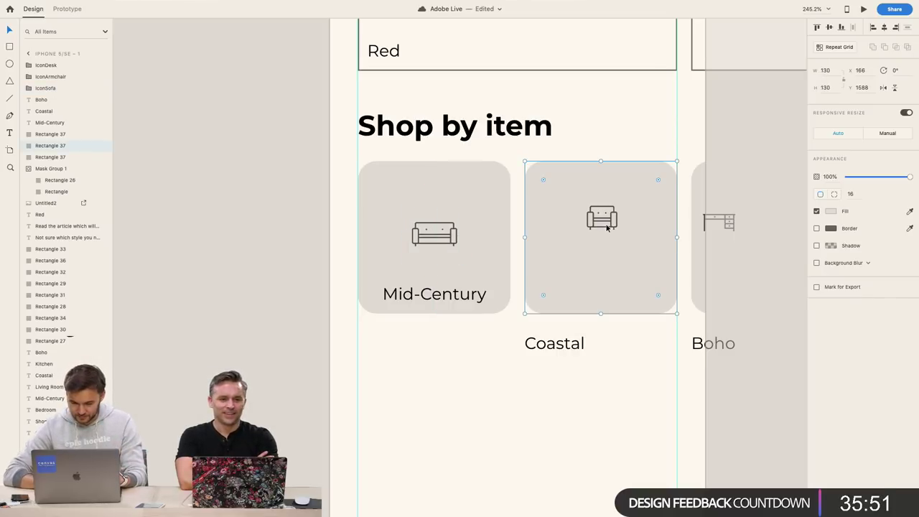
{"action": "left_click", "coordinate": [607, 227], "text": "shift"}
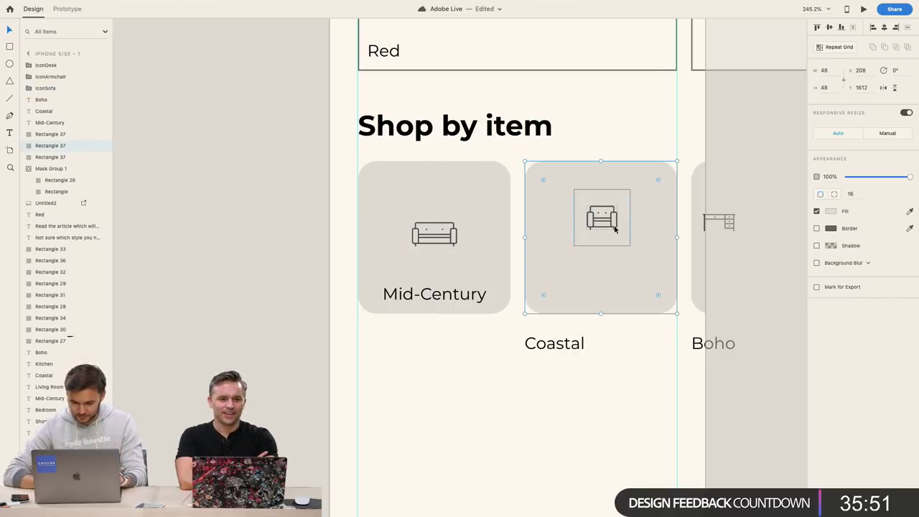
{"action": "left_click", "coordinate": [885, 28]}
{"action": "left_click", "coordinate": [575, 366]}
Rename the Mid-Century label to 'Sofa' and centre it horizontally in its card
{"action": "double_click", "coordinate": [456, 301]}
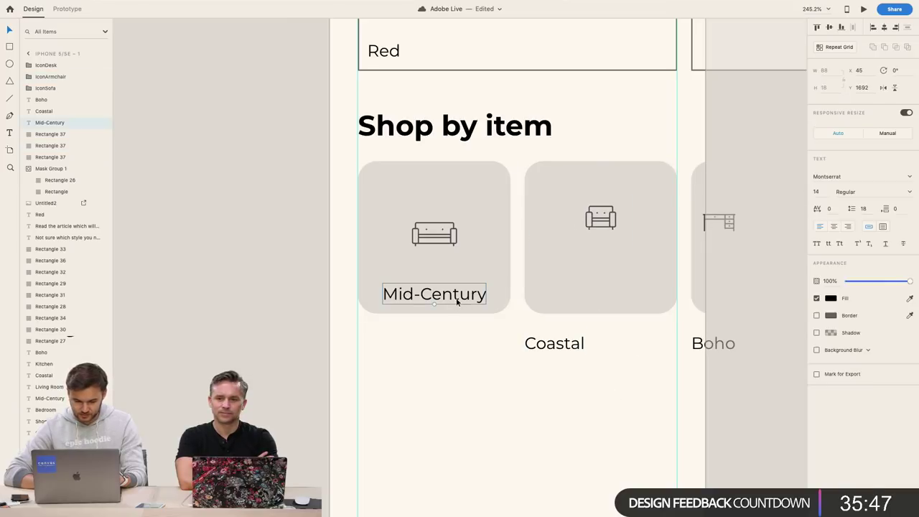
{"action": "type", "text": "Sofa"}
{"action": "key", "text": "Escape"}
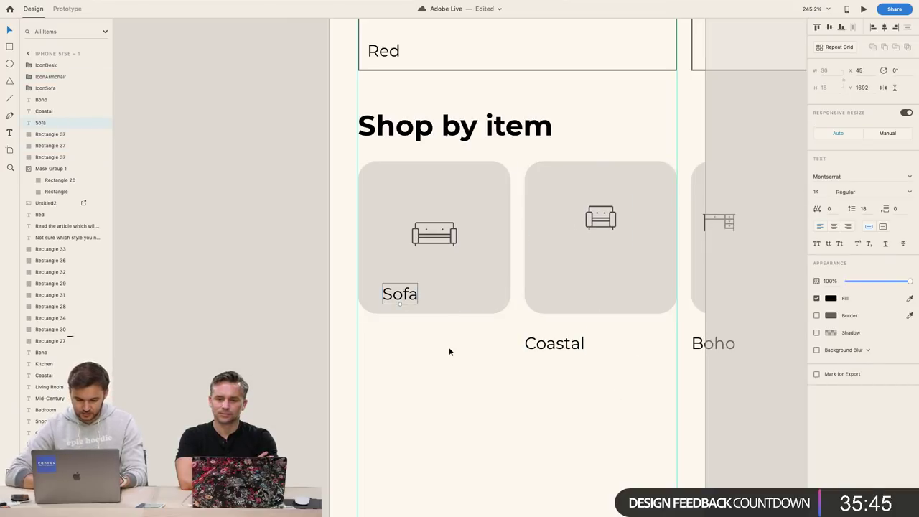
{"action": "left_click", "coordinate": [490, 308]}
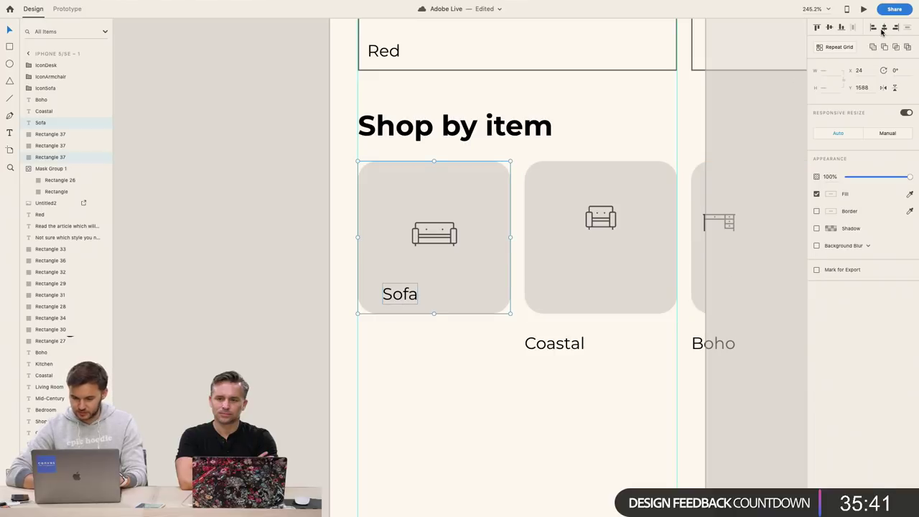
{"action": "left_click", "coordinate": [884, 28]}
Move the Coastal label into the second card, rename it 'Armchair' and centre it
{"action": "left_click_drag", "start_coordinate": [550, 346], "coordinate": [604, 296]}
{"action": "double_click", "coordinate": [603, 295]}
{"action": "type", "text": "Arm"}
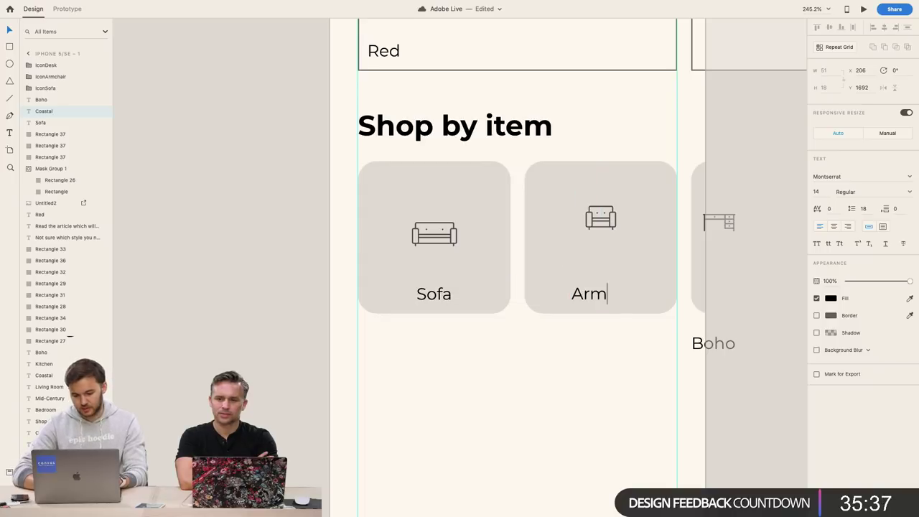
{"action": "type", "text": "chair"}
{"action": "key", "text": "Escape"}
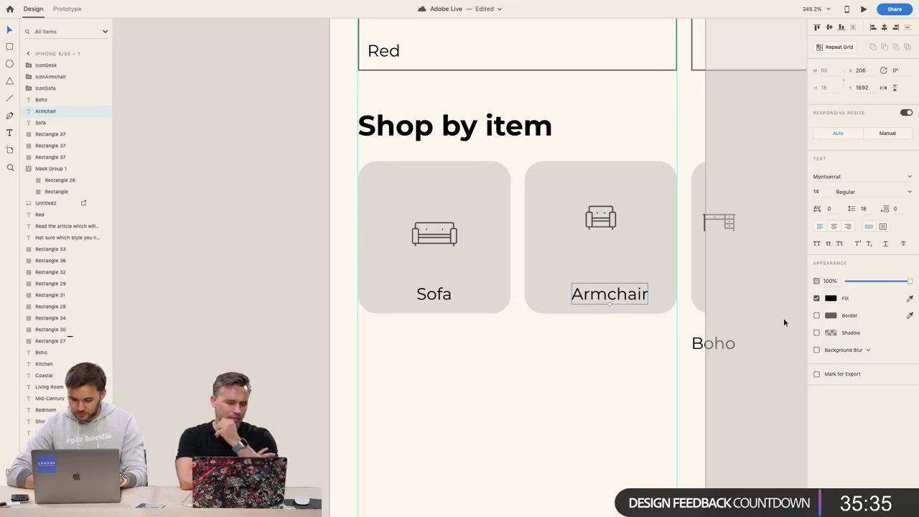
{"action": "left_click", "coordinate": [634, 265], "text": "shift"}
{"action": "left_click", "coordinate": [883, 28]}
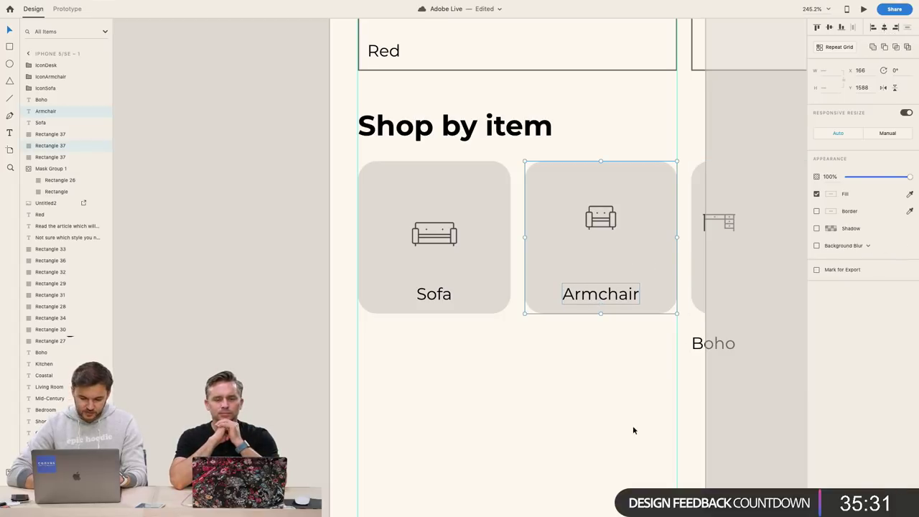
{"action": "left_click", "coordinate": [651, 422]}
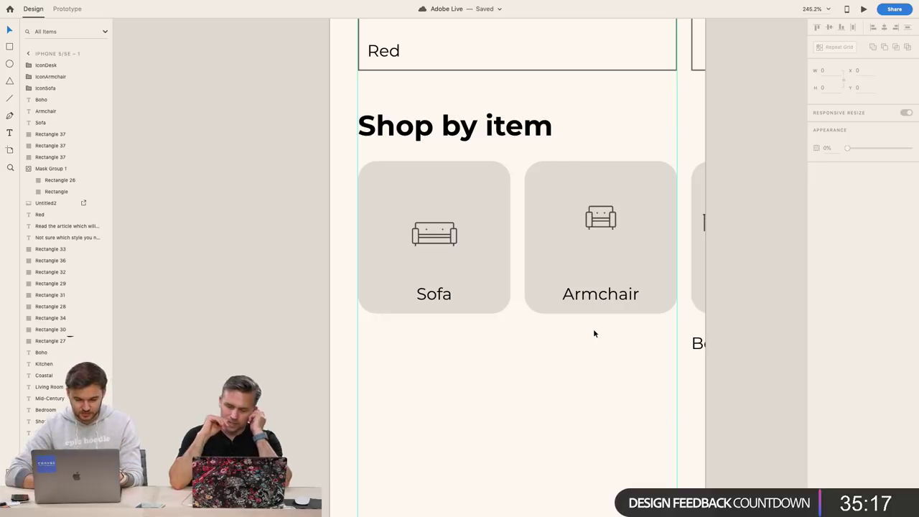
Nudge the Sofa icon up 2 px, undoing an accidental path conversion
{"action": "left_click", "coordinate": [436, 237]}
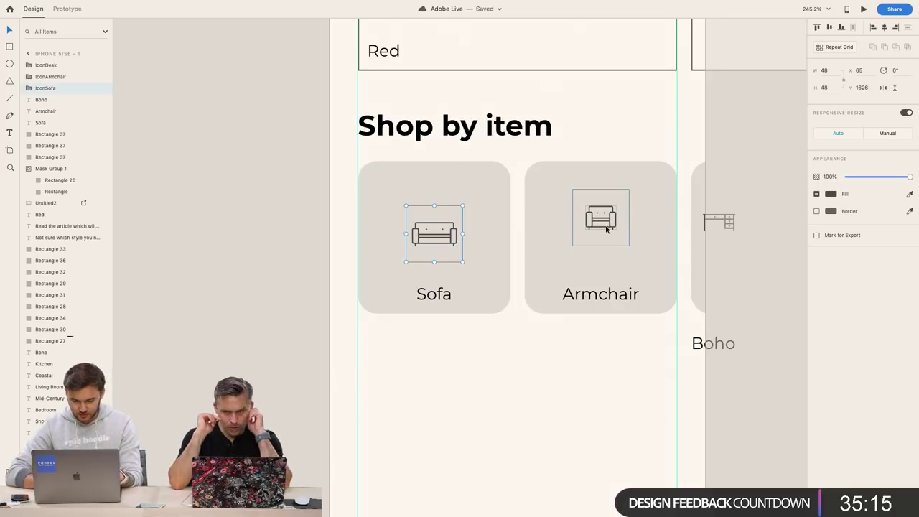
{"action": "double_click", "coordinate": [478, 176]}
{"action": "key", "text": "Escape"}
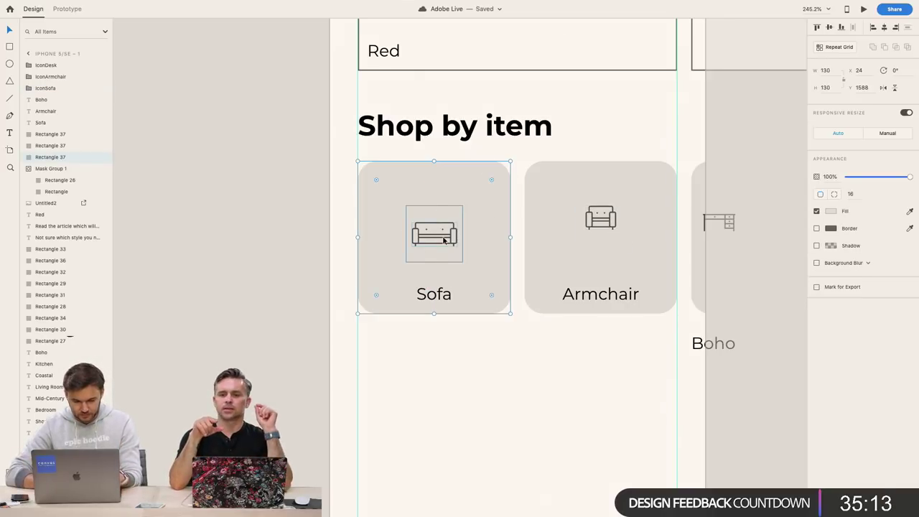
{"action": "key", "text": "super+z"}
{"action": "key", "text": "Up"}
{"action": "key", "text": "Up"}
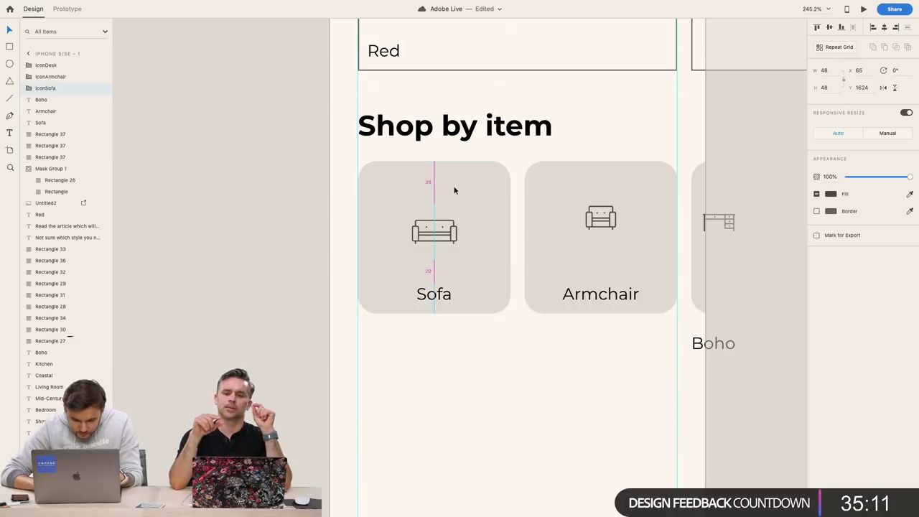
Move the Armchair icon down to match the Sofa icon's height
{"action": "left_click", "coordinate": [535, 219]}
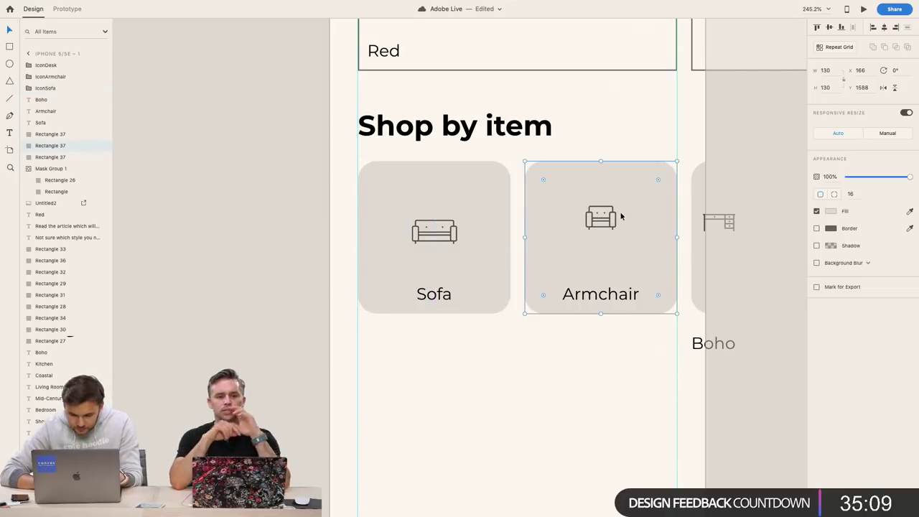
{"action": "left_click", "coordinate": [612, 215]}
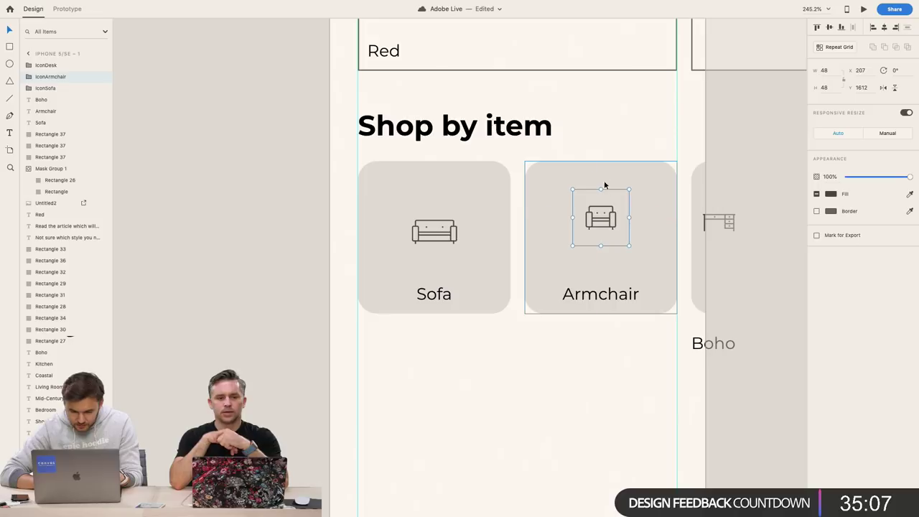
{"action": "key", "text": "Down"}
{"action": "key", "text": "Down"}
{"action": "key", "text": "Down"}
{"action": "key", "text": "Down"}
{"action": "key", "text": "Down"}
{"action": "key", "text": "Down"}
{"action": "key", "text": "Down"}
{"action": "key", "text": "Down"}
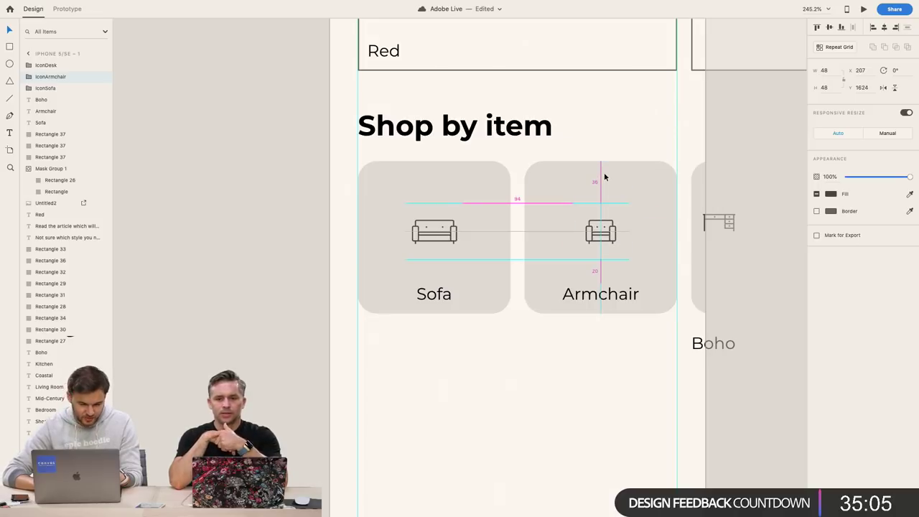
{"action": "left_click", "coordinate": [579, 377]}
Move the Boho label up into its card, leaving the desk icon in place
{"action": "left_click", "coordinate": [705, 232]}
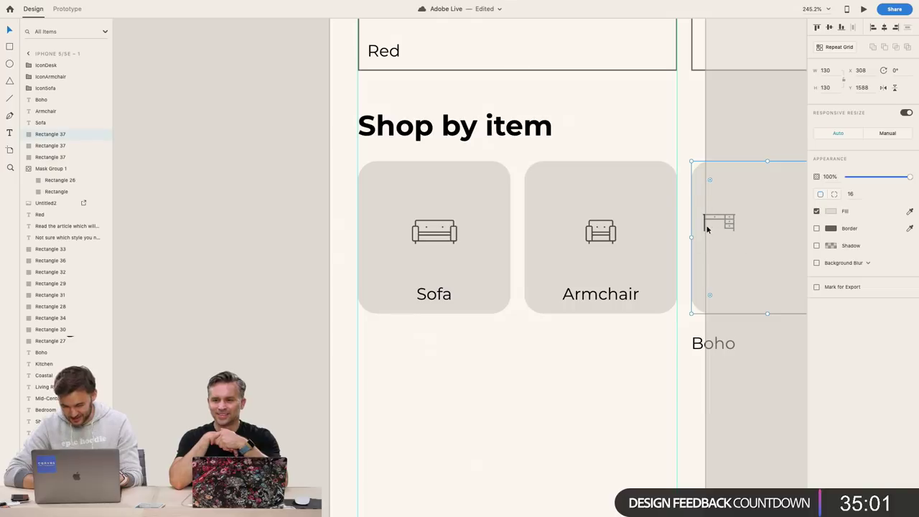
{"action": "double_click", "coordinate": [705, 228]}
{"action": "left_click_drag", "start_coordinate": [704, 228], "coordinate": [735, 233]}
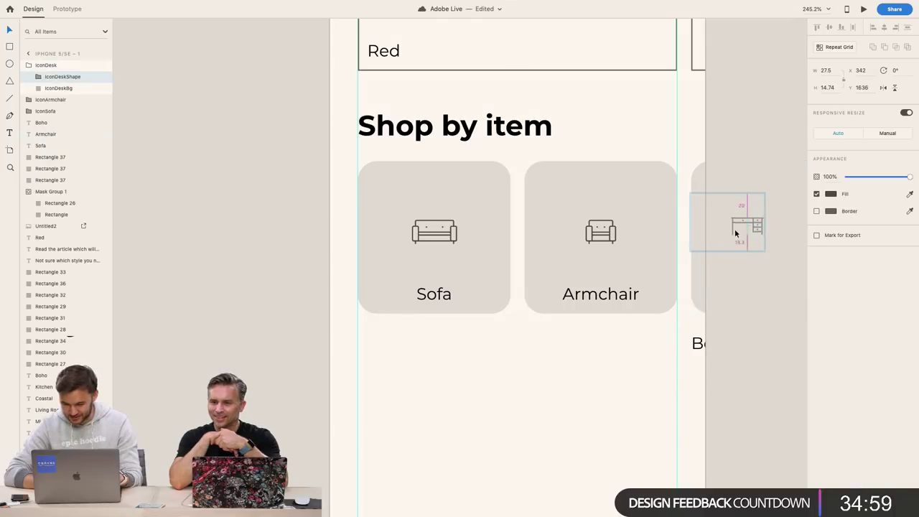
{"action": "key", "text": "super+z"}
{"action": "key", "text": "Escape"}
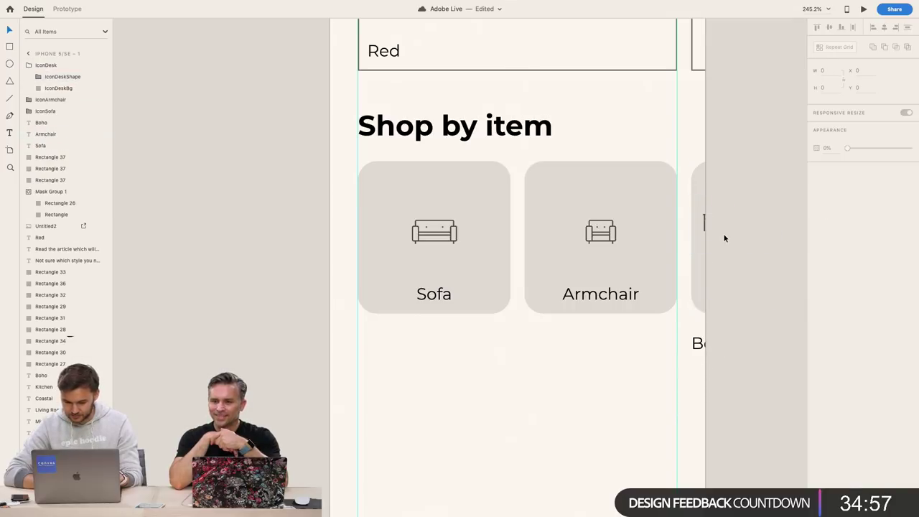
{"action": "left_click_drag", "start_coordinate": [696, 352], "coordinate": [709, 301]}
{"action": "key", "text": "Escape"}
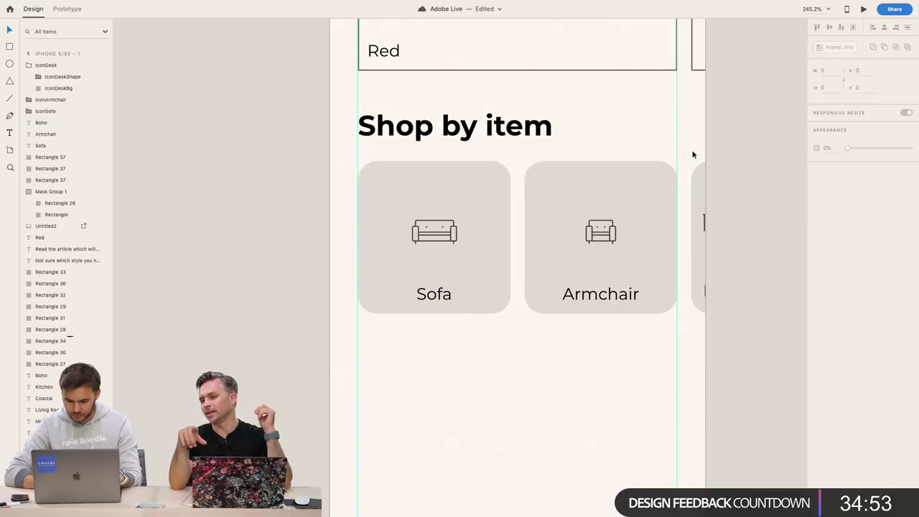
Marquee-select every part of the Boho card and delete it
{"action": "left_click", "coordinate": [700, 208]}
{"action": "left_click_drag", "start_coordinate": [686, 136], "coordinate": [804, 408]}
{"action": "key", "text": "Delete"}
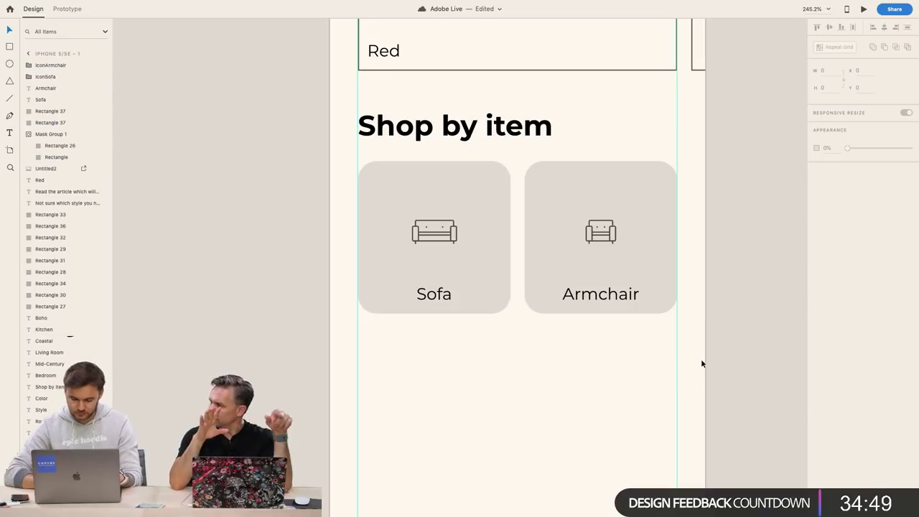
{"action": "left_click_drag", "start_coordinate": [701, 359], "coordinate": [530, 166]}
{"action": "left_click", "coordinate": [602, 346]}
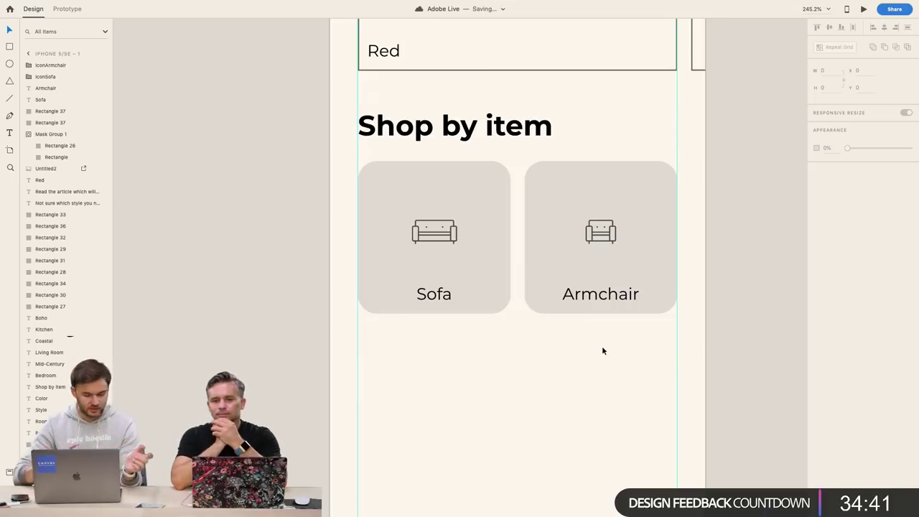
Duplicate the Armchair card and place the copy to its right as a third tile
{"action": "left_click_drag", "start_coordinate": [653, 339], "coordinate": [568, 236]}
{"action": "key", "text": "super+d"}
{"action": "left_click_drag", "start_coordinate": [613, 253], "coordinate": [720, 257]}
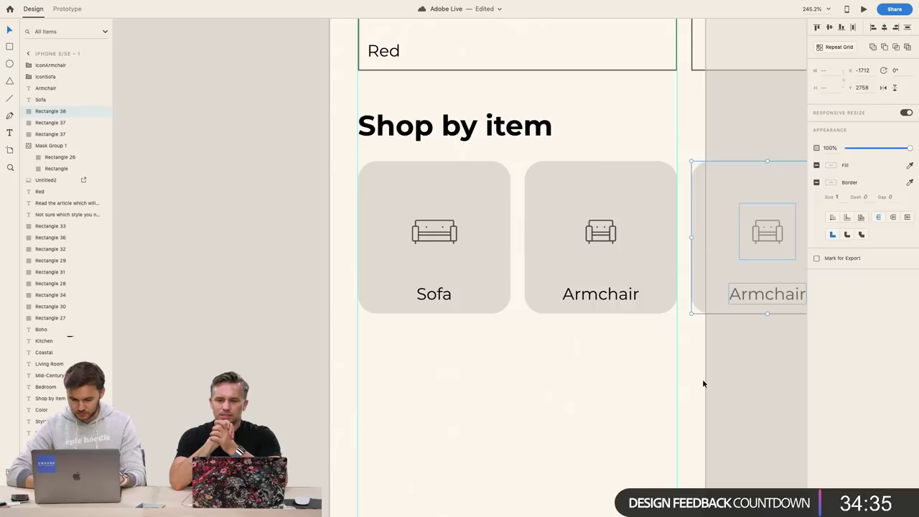
{"action": "left_click", "coordinate": [703, 379]}
{"action": "scroll", "coordinate": [702, 378], "scroll_direction": "down", "scroll_amount": 3}
{"action": "scroll", "coordinate": [702, 384], "scroll_direction": "right", "scroll_amount": 5}
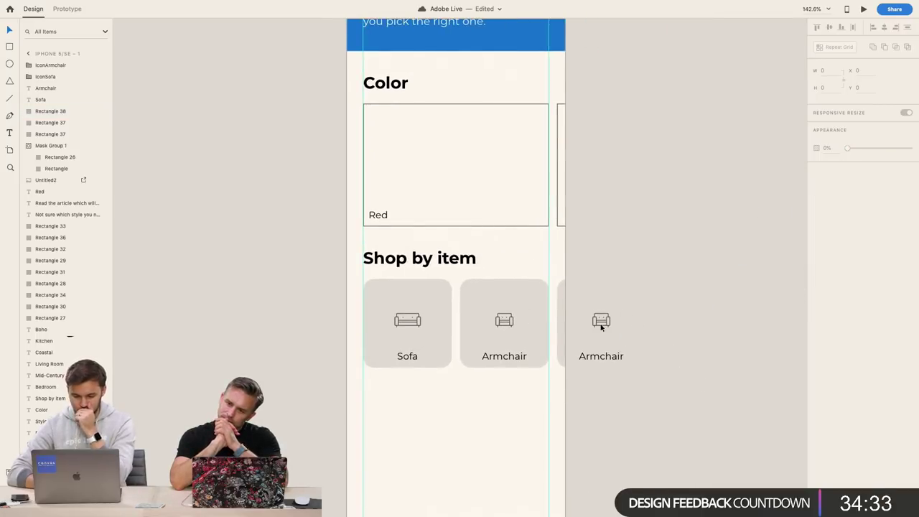
{"action": "left_click", "coordinate": [603, 362]}
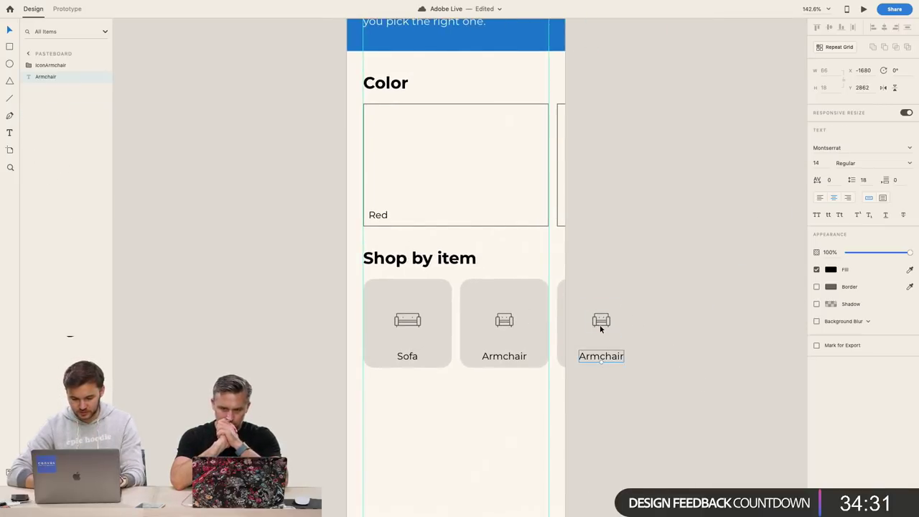
{"action": "left_click", "coordinate": [561, 325]}
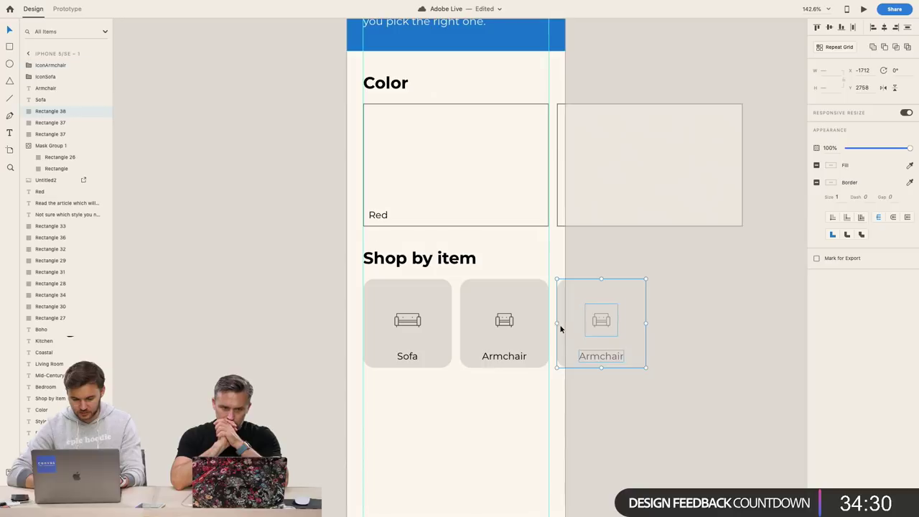
{"action": "left_click", "coordinate": [603, 412]}
{"action": "scroll", "coordinate": [542, 343], "scroll_direction": "up", "scroll_amount": 8}
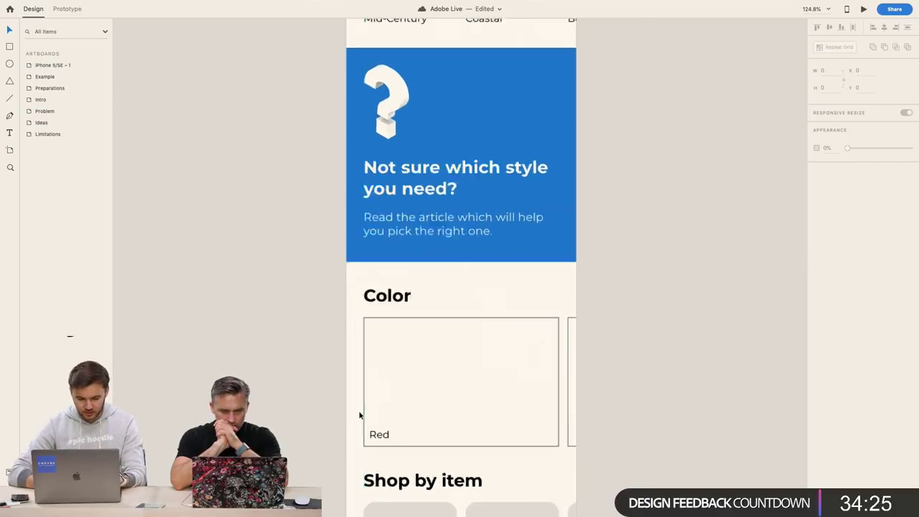
Draw a bordered placeholder rectangle inside the Red colour card and widen it to 250 px
{"action": "scroll", "coordinate": [362, 412], "scroll_direction": "up", "scroll_amount": 5}
{"action": "left_click_drag", "start_coordinate": [331, 159], "coordinate": [793, 421]}
{"action": "scroll", "coordinate": [710, 472], "scroll_direction": "down", "scroll_amount": 3}
{"action": "scroll", "coordinate": [710, 473], "scroll_direction": "right", "scroll_amount": 2}
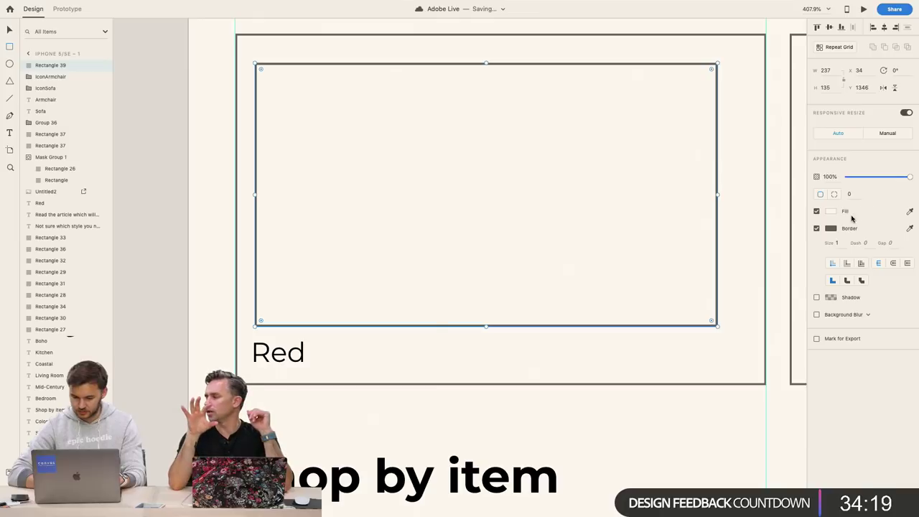
{"action": "left_click", "coordinate": [817, 228]}
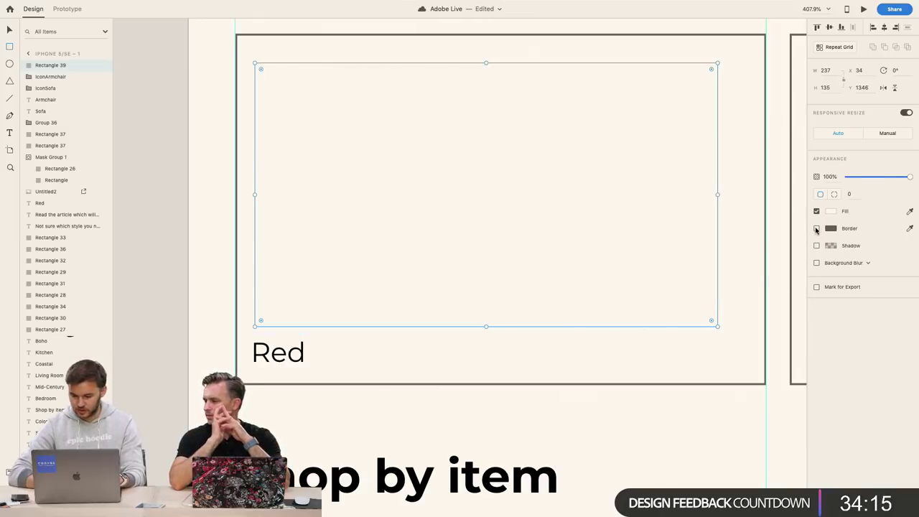
{"action": "left_click", "coordinate": [817, 228]}
{"action": "scroll", "coordinate": [694, 304], "scroll_direction": "down", "scroll_amount": 3}
{"action": "scroll", "coordinate": [683, 298], "scroll_direction": "right", "scroll_amount": 2}
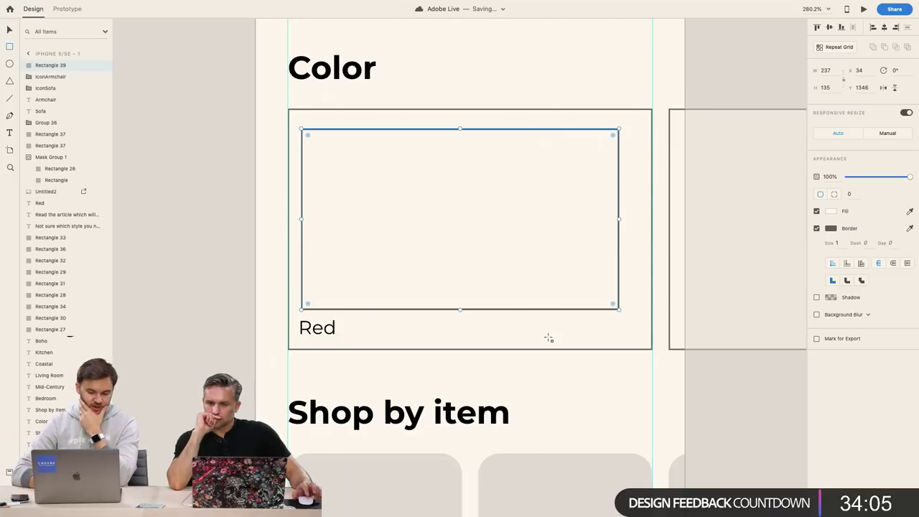
{"action": "scroll", "coordinate": [549, 338], "scroll_direction": "right", "scroll_amount": 5}
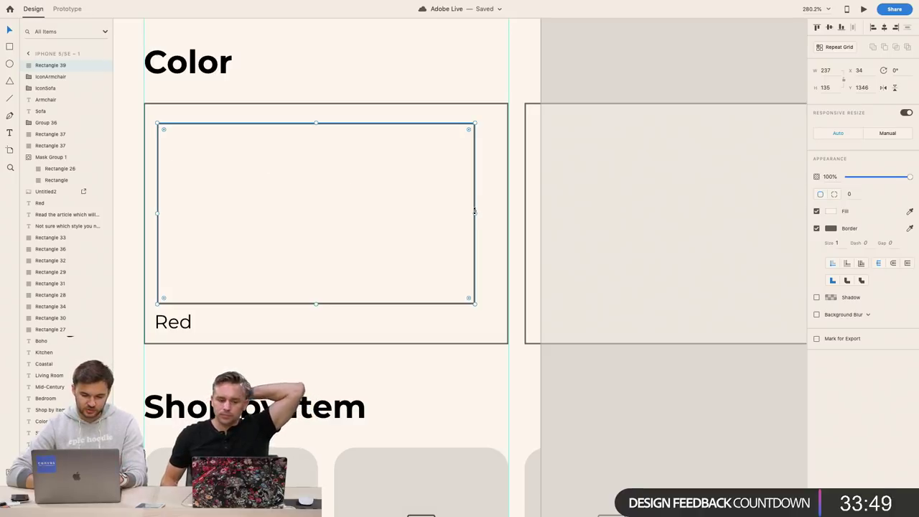
{"action": "left_click_drag", "start_coordinate": [475, 212], "coordinate": [492, 212]}
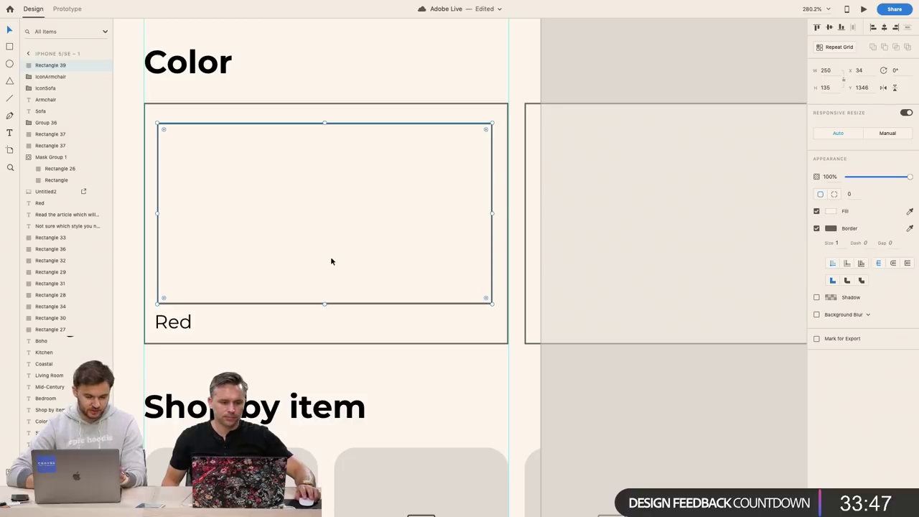
Give the outer Red colour card a 4 px corner radius instead of 16
{"action": "left_click", "coordinate": [412, 345]}
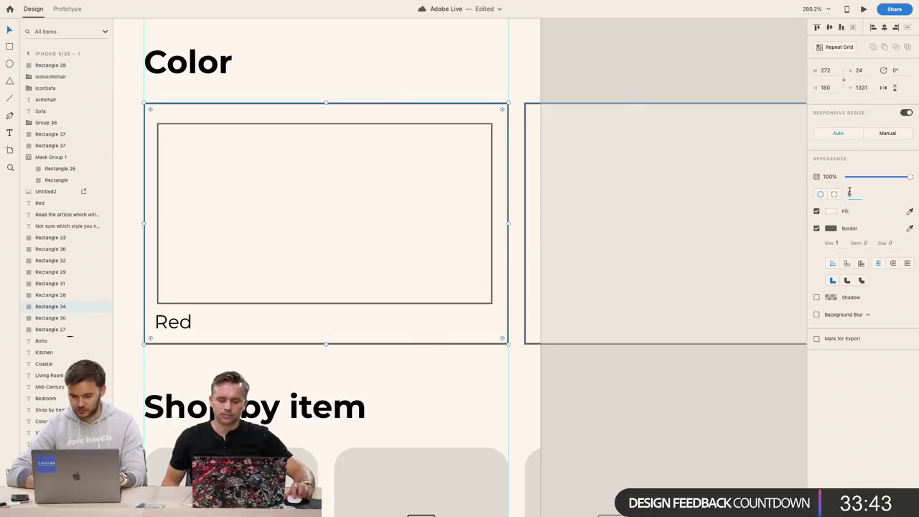
{"action": "type", "text": "16"}
{"action": "key", "text": "Return"}
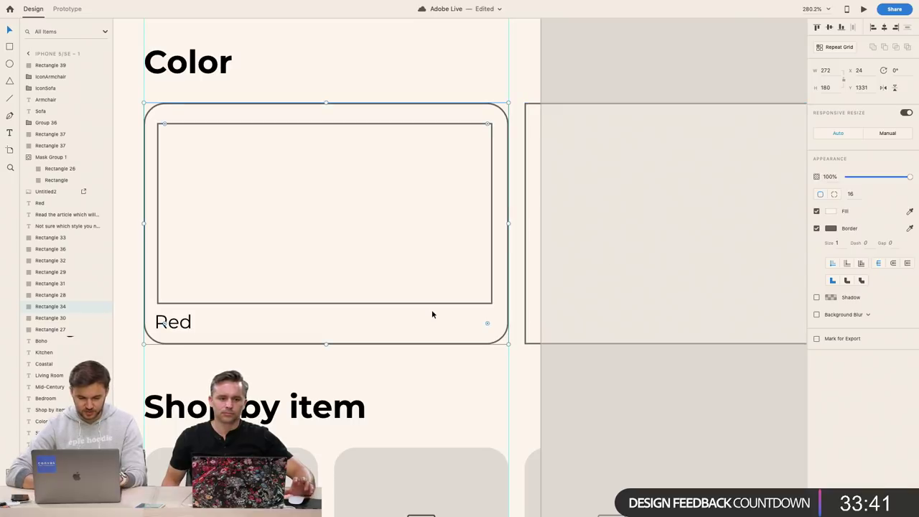
{"action": "key", "text": "super+z"}
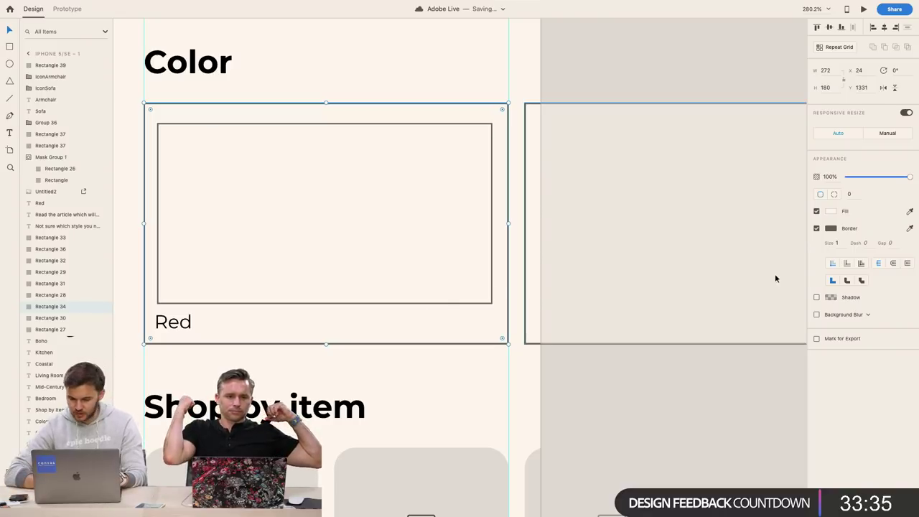
{"action": "type", "text": "4"}
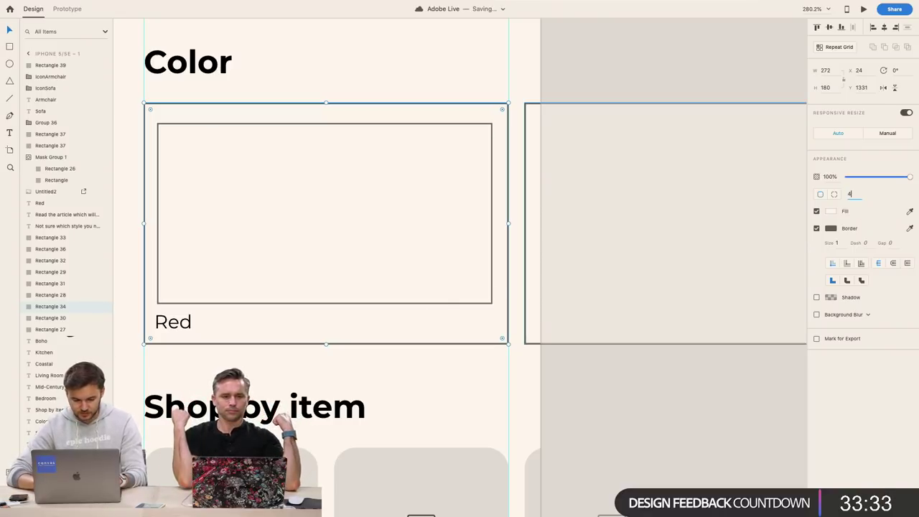
{"action": "key", "text": "Return"}
Inspect the corner settings of the Sofa and Armchair tiles in Shop by item
{"action": "scroll", "coordinate": [424, 335], "scroll_direction": "down", "scroll_amount": 5}
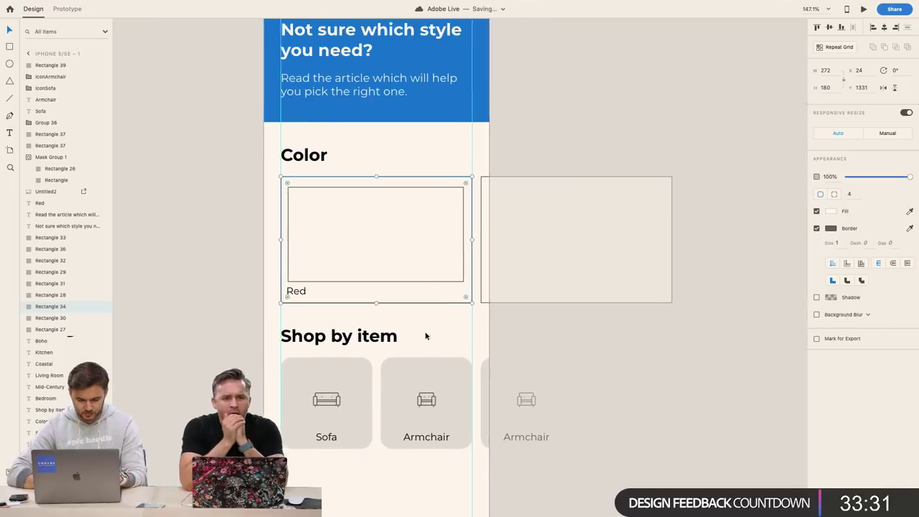
{"action": "scroll", "coordinate": [409, 332], "scroll_direction": "down", "scroll_amount": 1}
{"action": "left_click", "coordinate": [352, 325]}
{"action": "left_click", "coordinate": [456, 325], "text": "shift"}
{"action": "left_click", "coordinate": [489, 329], "text": "shift"}
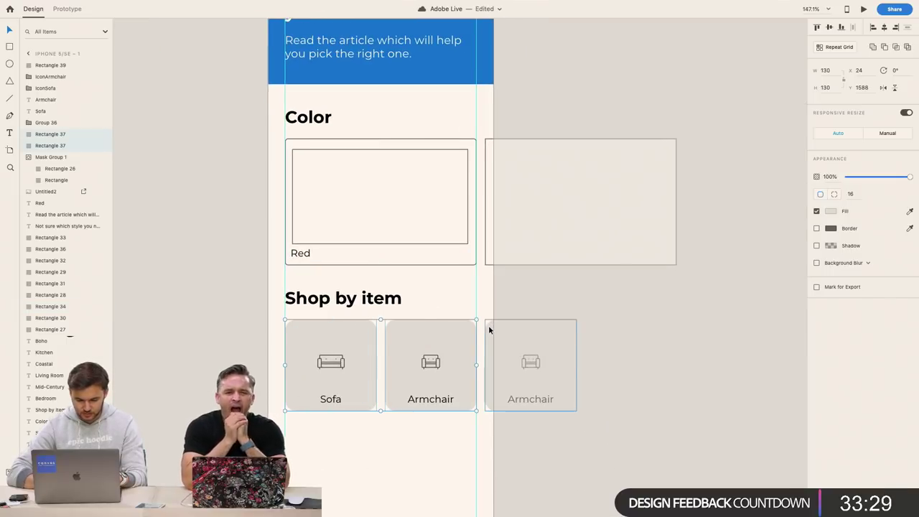
{"action": "left_click", "coordinate": [454, 309]}
{"action": "left_click", "coordinate": [445, 328]}
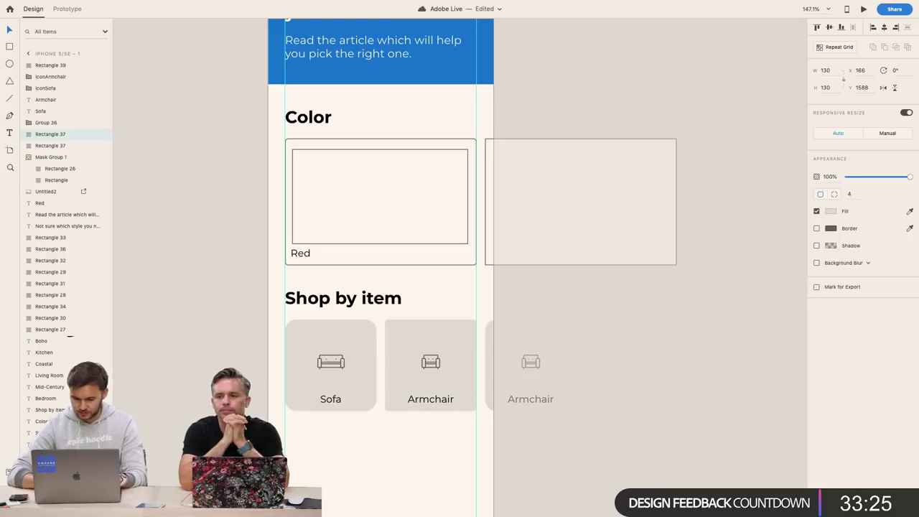
{"action": "left_click", "coordinate": [359, 324]}
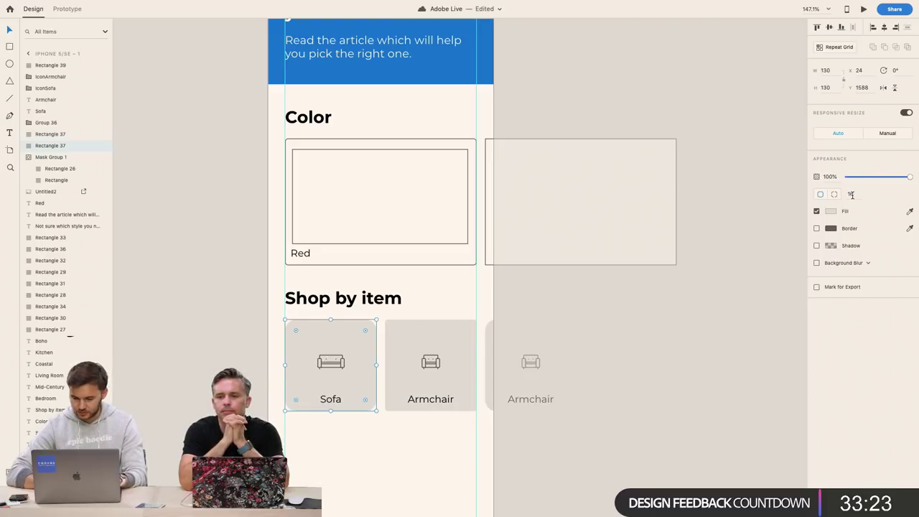
{"action": "key", "text": "Escape"}
{"action": "left_click", "coordinate": [492, 335]}
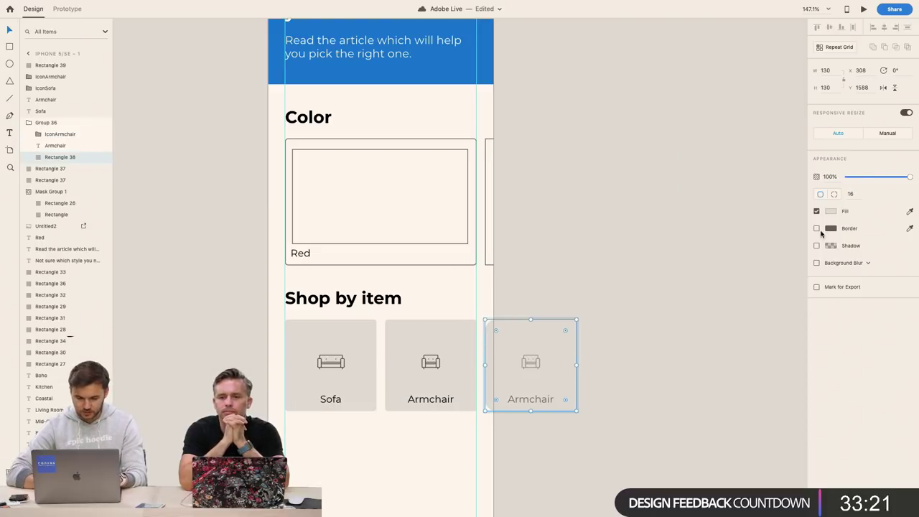
{"action": "left_click", "coordinate": [565, 448]}
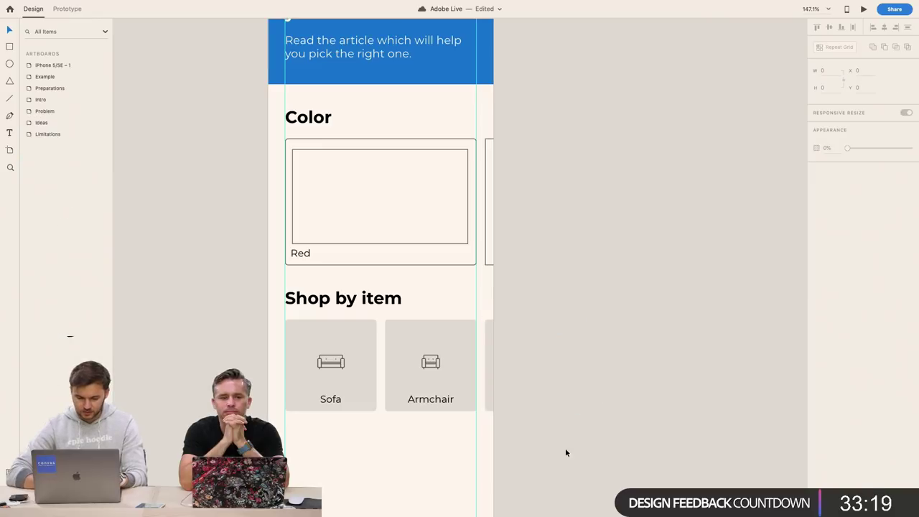
{"action": "scroll", "coordinate": [565, 449], "scroll_direction": "up", "scroll_amount": 3}
Set the Red card's inner rectangle corner radius to 4
{"action": "left_click", "coordinate": [380, 307]}
{"action": "scroll", "coordinate": [362, 289], "scroll_direction": "up", "scroll_amount": 5}
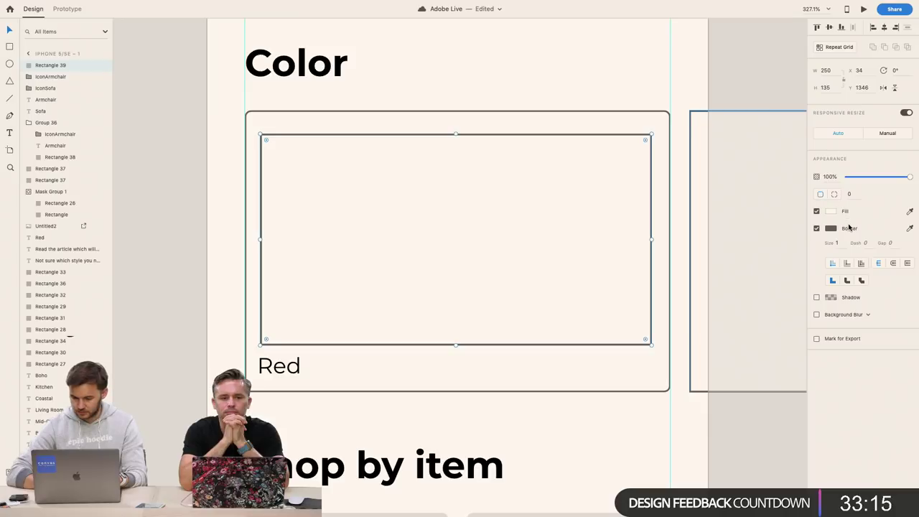
{"action": "left_click", "coordinate": [856, 194]}
{"action": "type", "text": "4"}
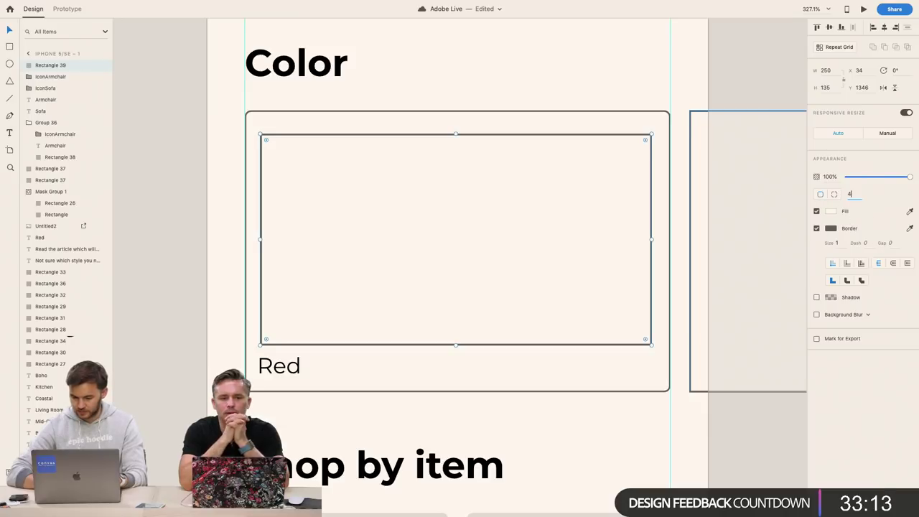
{"action": "key", "text": "Return"}
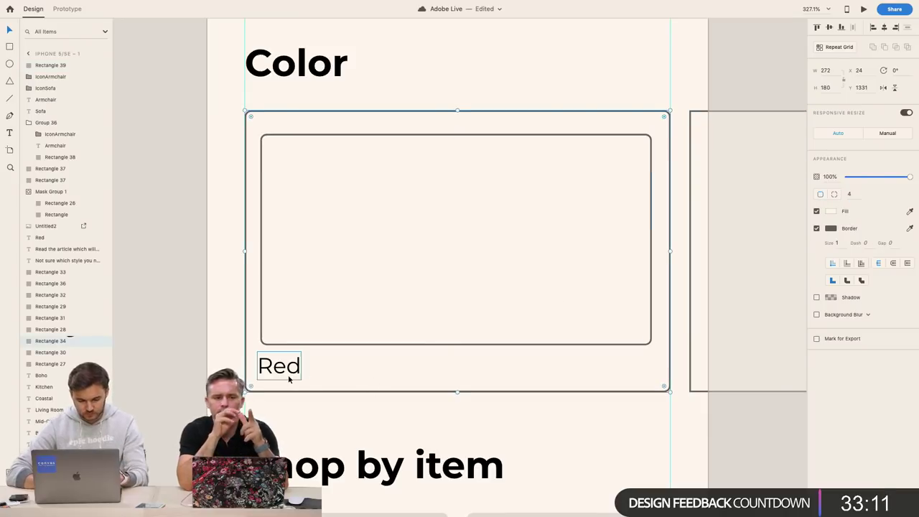
Nudge the inner rectangle to X 32, Y 1339 for even margins
{"action": "left_click", "coordinate": [284, 366]}
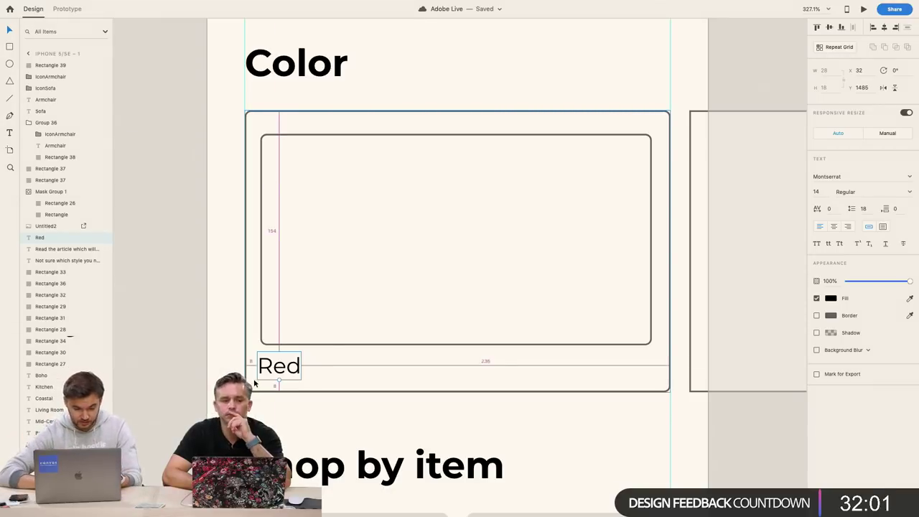
{"action": "left_click", "coordinate": [302, 328]}
{"action": "key", "text": "Left"}
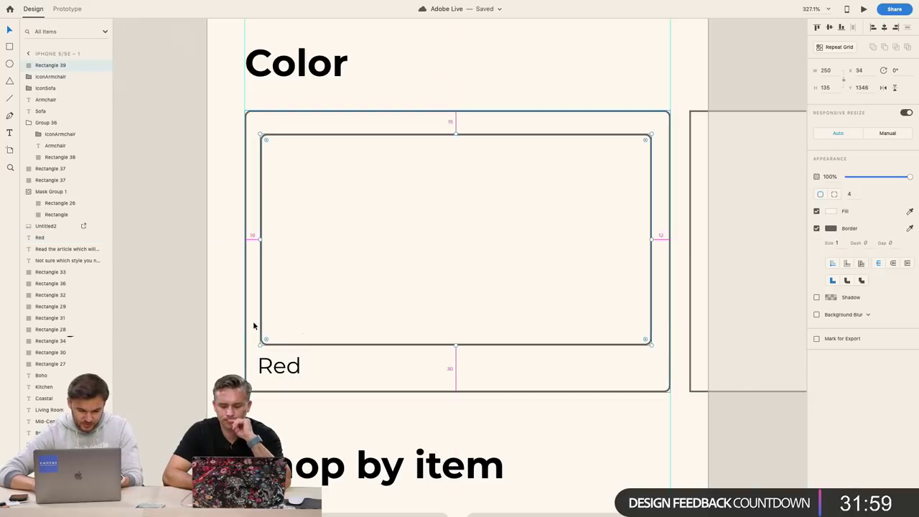
{"action": "key", "text": "Left"}
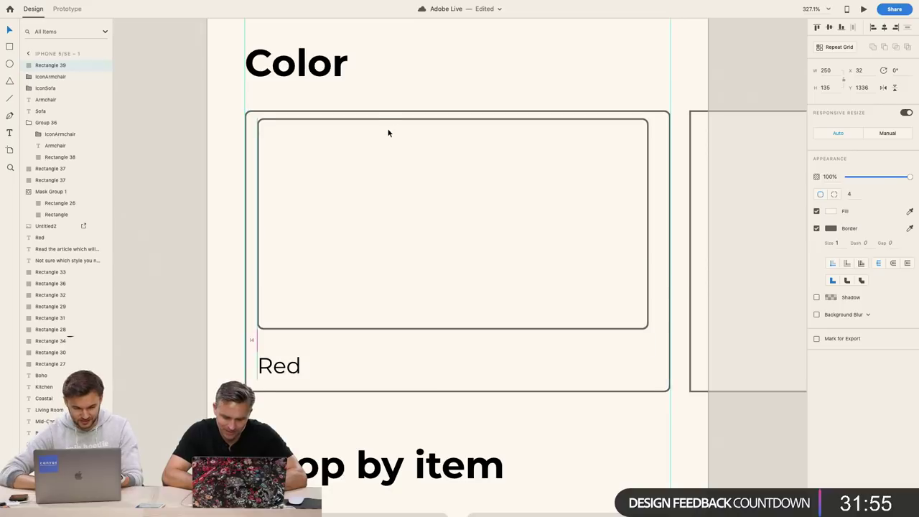
{"action": "key", "text": "shift+Up"}
{"action": "key", "text": "Down"}
{"action": "key", "text": "Down"}
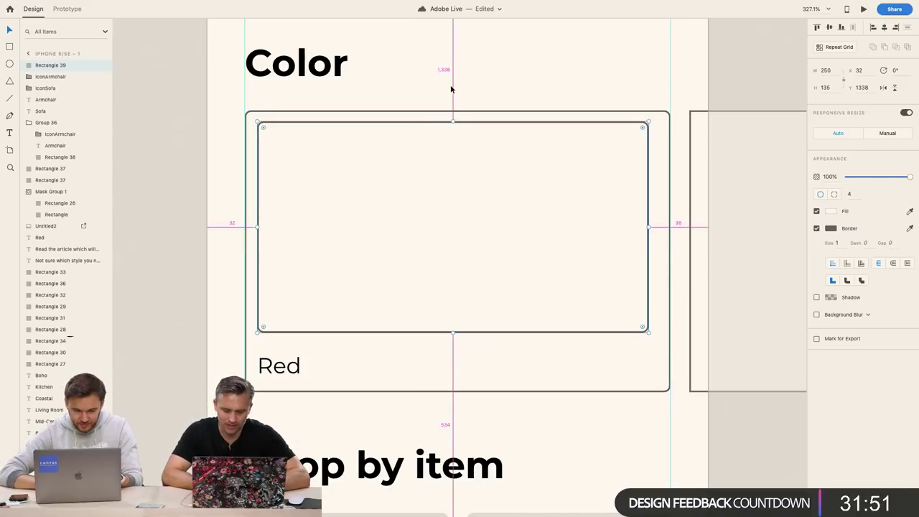
{"action": "key", "text": "Down"}
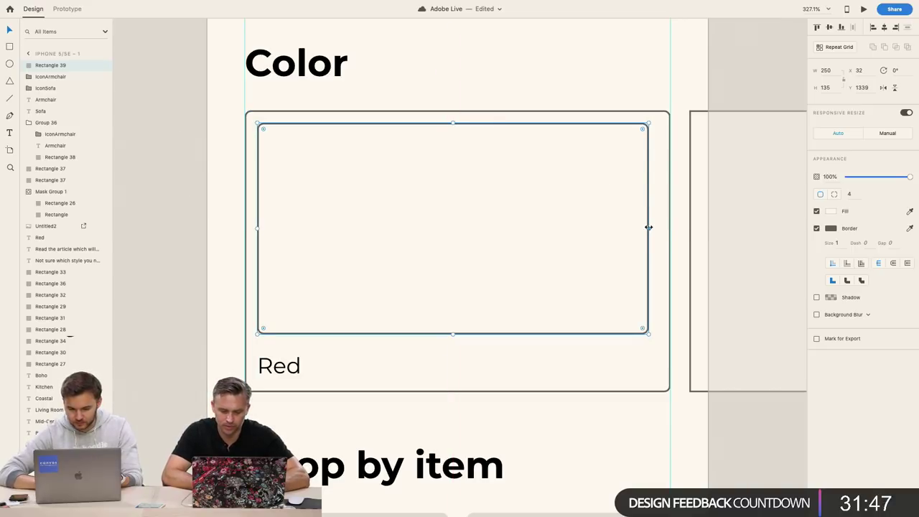
Widen the inner rectangle to 256 px and check its 8 px spacing
{"action": "left_click_drag", "start_coordinate": [648, 227], "coordinate": [655, 226]}
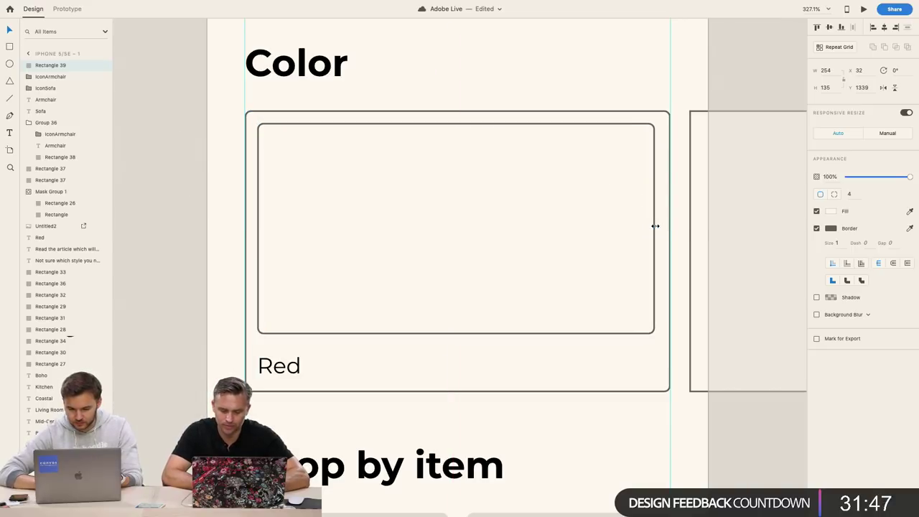
{"action": "left_click", "coordinate": [826, 70]}
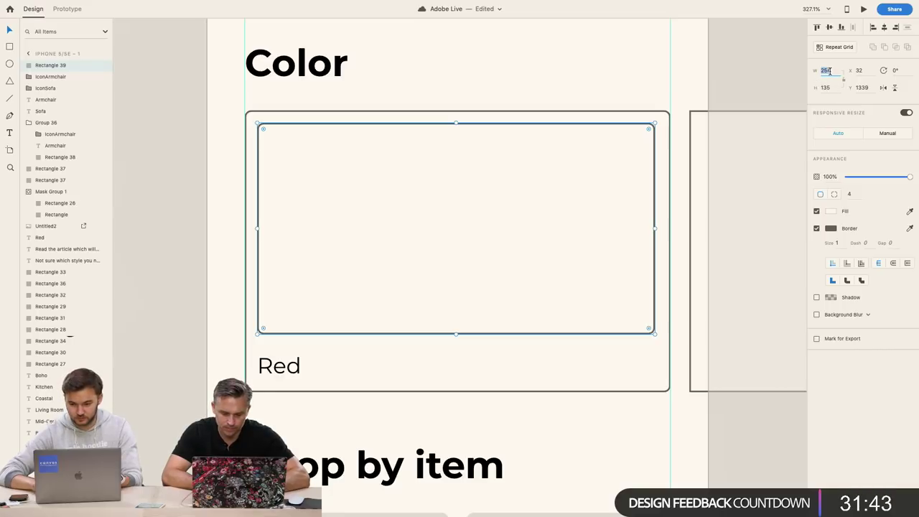
{"action": "type", "text": "256"}
{"action": "key", "text": "Return"}
{"action": "left_click", "coordinate": [683, 248]}
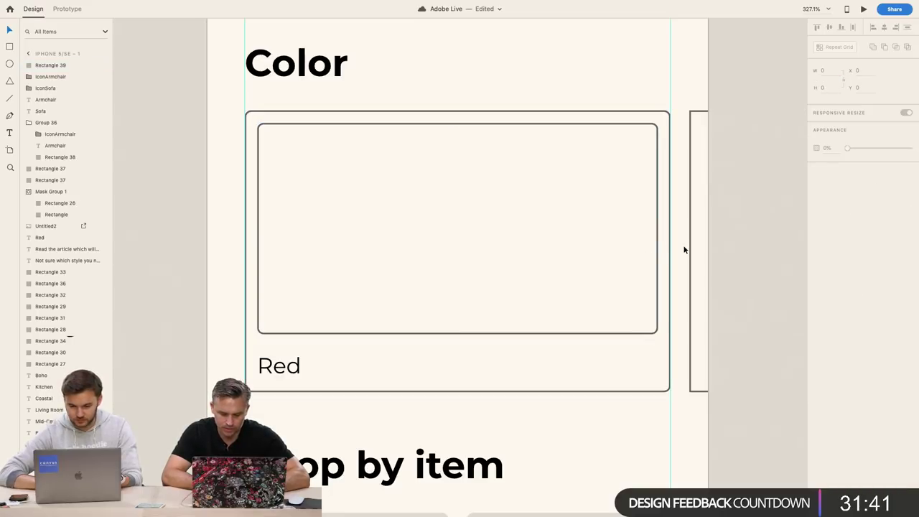
{"action": "left_click", "coordinate": [645, 254]}
{"action": "key", "text": "alt"}
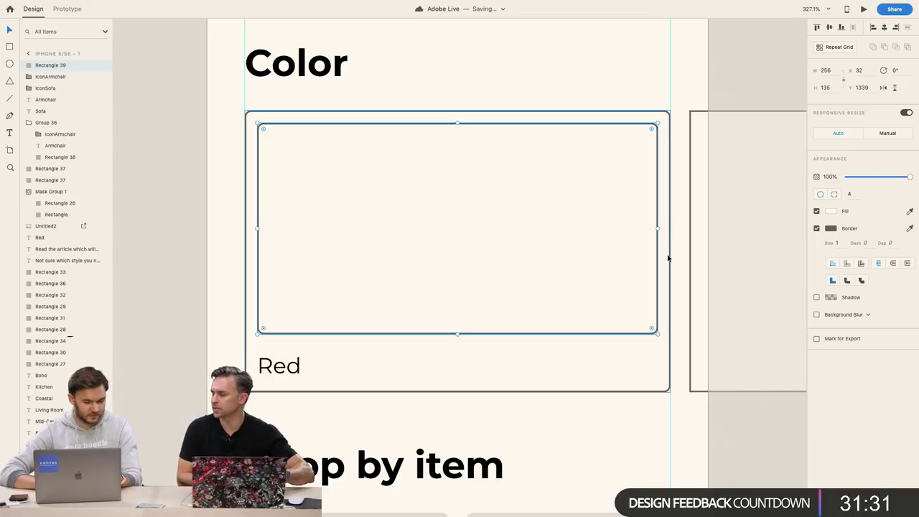
Paste the red interior photo grid from the Preparations board into the Color card
{"action": "left_click", "coordinate": [636, 427]}
{"action": "scroll", "coordinate": [637, 426], "scroll_direction": "down", "scroll_amount": 3}
{"action": "scroll", "coordinate": [637, 431], "scroll_direction": "down", "scroll_amount": 5}
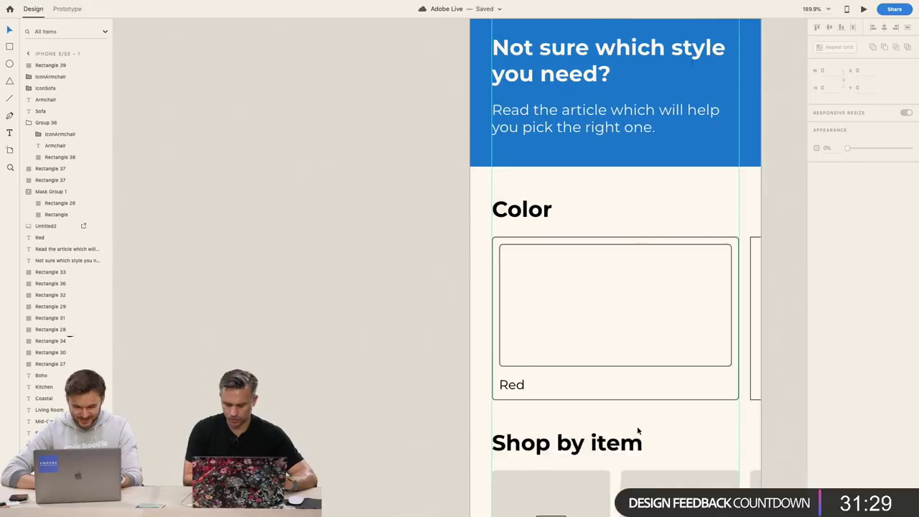
{"action": "scroll", "coordinate": [637, 431], "scroll_direction": "up", "scroll_amount": 4}
{"action": "scroll", "coordinate": [637, 426], "scroll_direction": "up", "scroll_amount": 10}
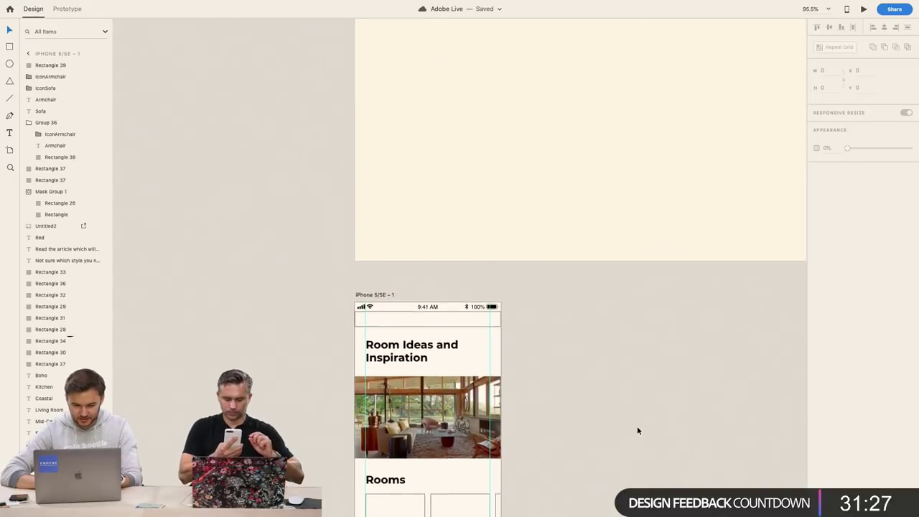
{"action": "scroll", "coordinate": [637, 426], "scroll_direction": "down", "scroll_amount": 6}
{"action": "scroll", "coordinate": [667, 288], "scroll_direction": "up", "scroll_amount": 6}
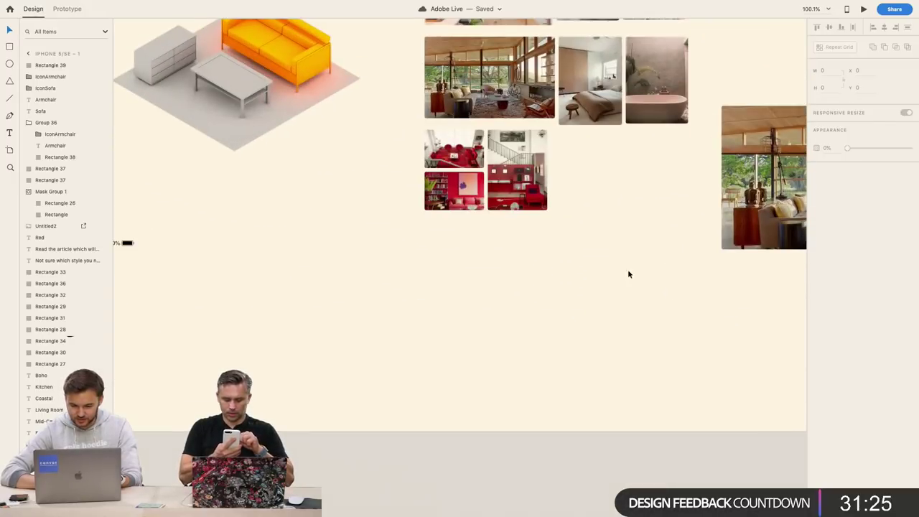
{"action": "left_click", "coordinate": [530, 192]}
{"action": "scroll", "coordinate": [472, 189], "scroll_direction": "down", "scroll_amount": 6}
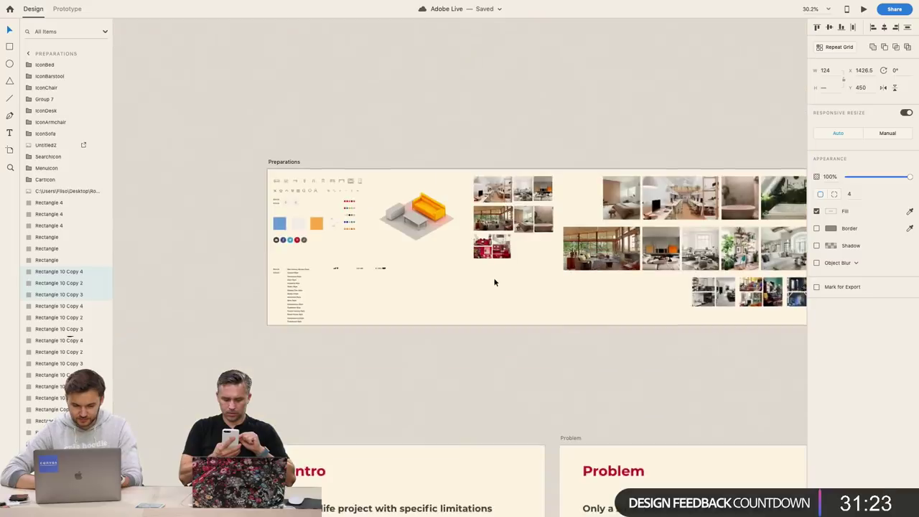
{"action": "scroll", "coordinate": [495, 280], "scroll_direction": "down", "scroll_amount": 8}
{"action": "scroll", "coordinate": [451, 244], "scroll_direction": "up", "scroll_amount": 6}
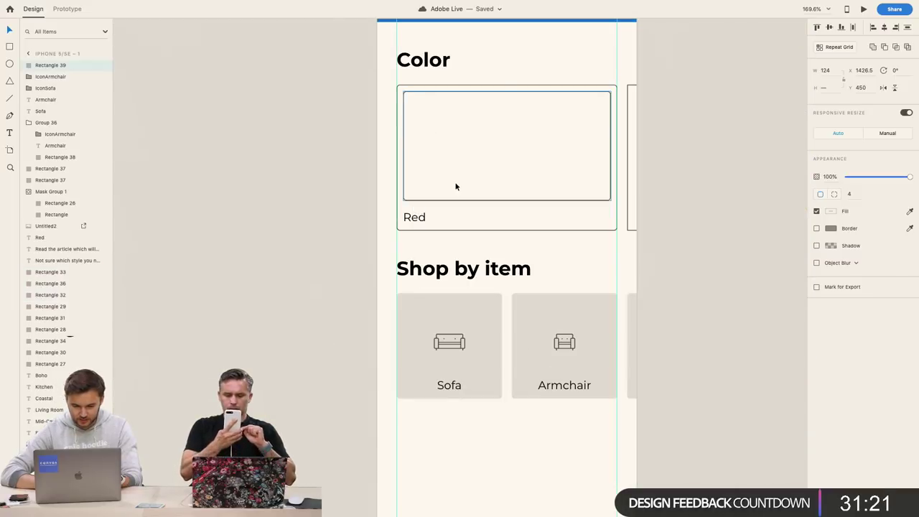
{"action": "key", "text": "super+v"}
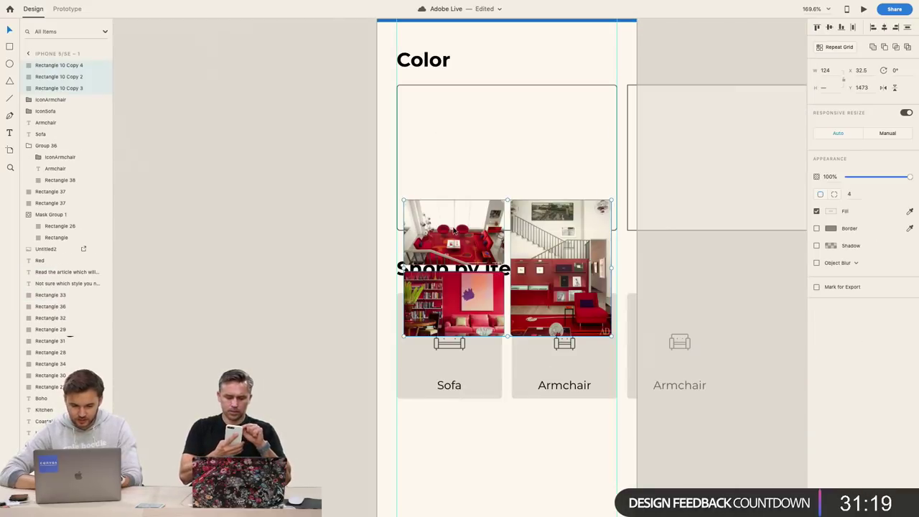
{"action": "left_click_drag", "start_coordinate": [452, 233], "coordinate": [452, 122]}
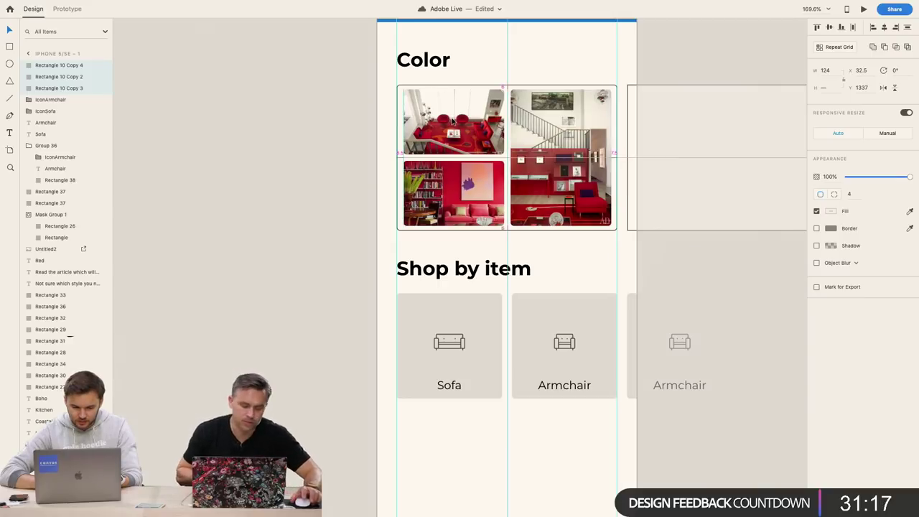
{"action": "key", "text": "Down"}
{"action": "key", "text": "Down"}
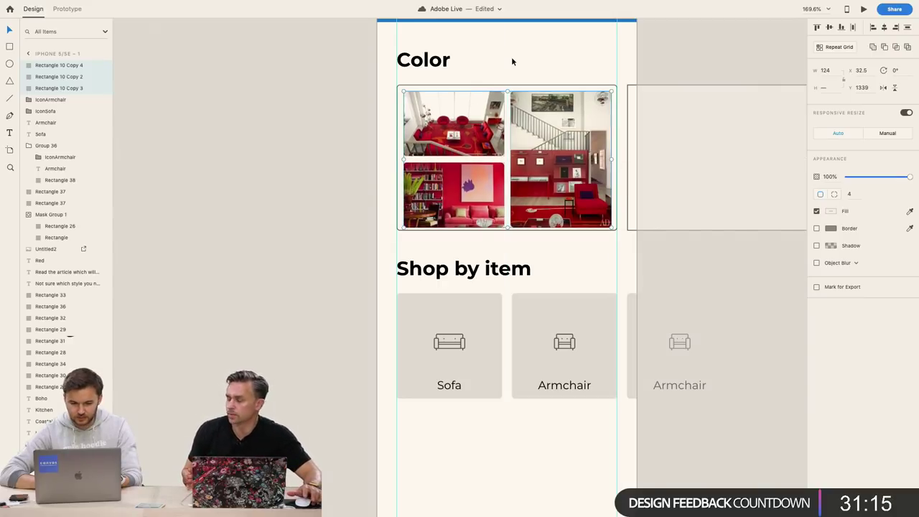
{"action": "left_click", "coordinate": [512, 61]}
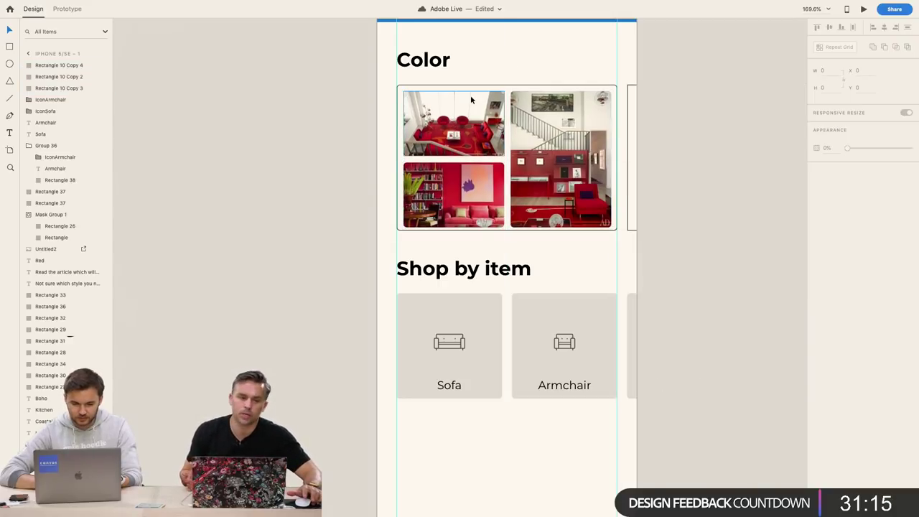
Rearrange the bookshelf photo, stretch the Red card to 208 px tall and lower the Red label
{"action": "left_click", "coordinate": [420, 229]}
{"action": "double_click", "coordinate": [480, 217]}
{"action": "left_click_drag", "start_coordinate": [480, 218], "coordinate": [482, 171]}
{"action": "left_click", "coordinate": [460, 230]}
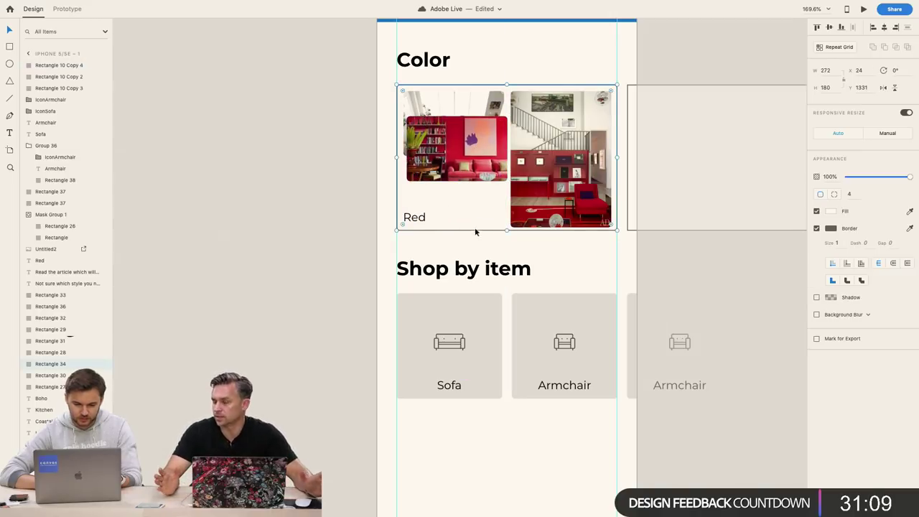
{"action": "left_click_drag", "start_coordinate": [507, 232], "coordinate": [505, 252]}
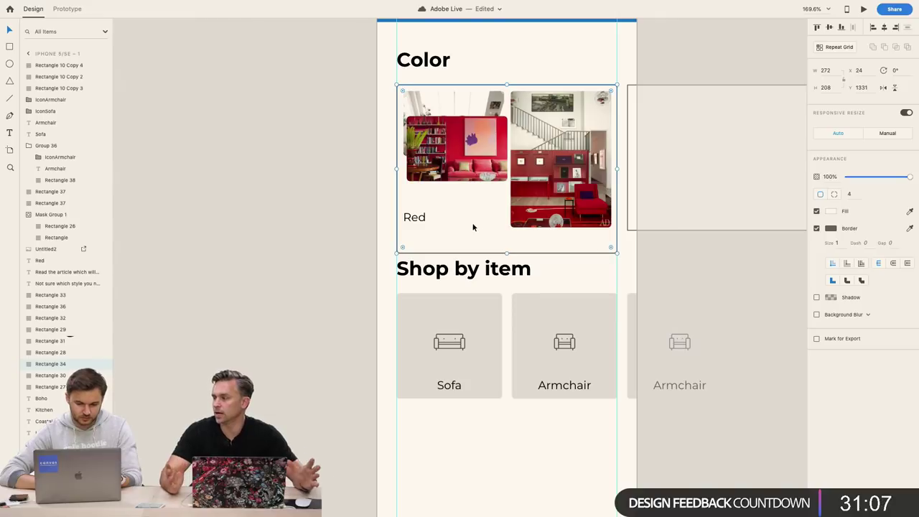
{"action": "left_click", "coordinate": [674, 286]}
{"action": "left_click_drag", "start_coordinate": [421, 218], "coordinate": [421, 244]}
{"action": "left_click", "coordinate": [462, 163]}
{"action": "left_click_drag", "start_coordinate": [462, 163], "coordinate": [455, 207]}
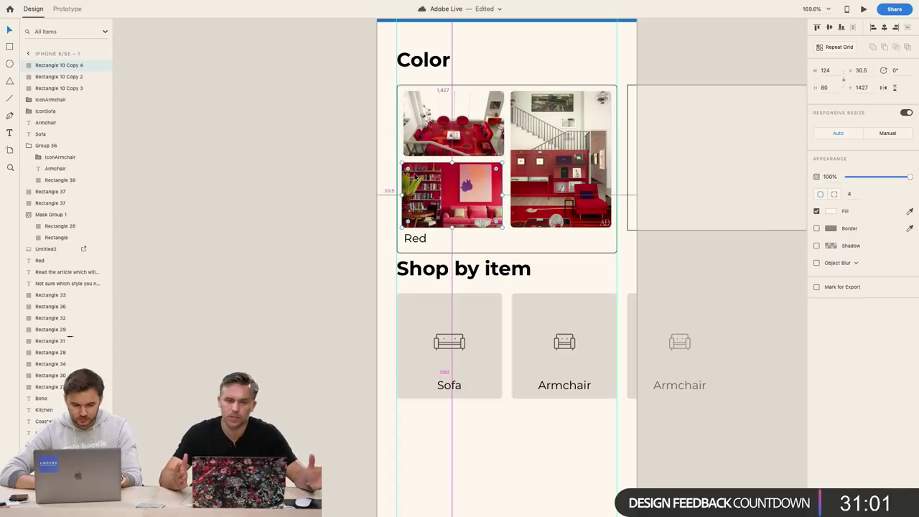
Nudge the bookshelf photo 2 px right to X 32.5, aligning it with the photo above
{"action": "scroll", "coordinate": [463, 176], "scroll_direction": "up", "scroll_amount": 5}
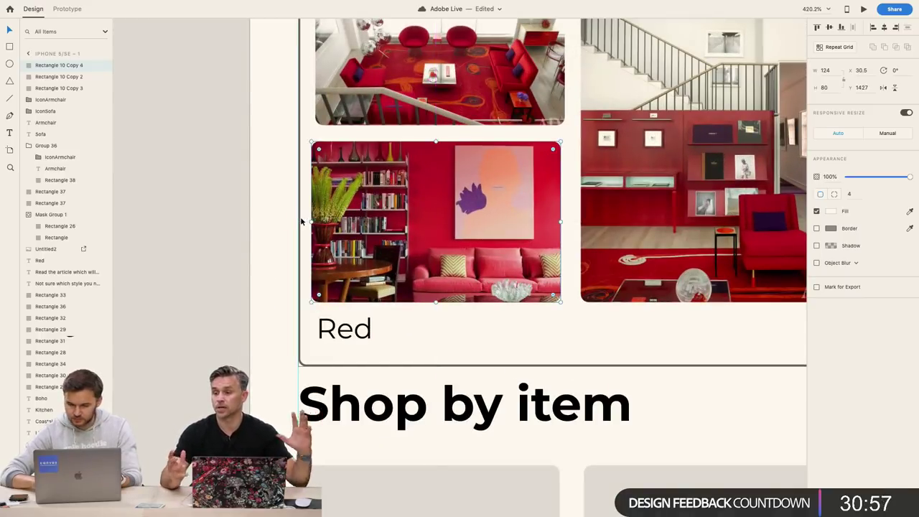
{"action": "key", "text": "Right"}
{"action": "key", "text": "Right"}
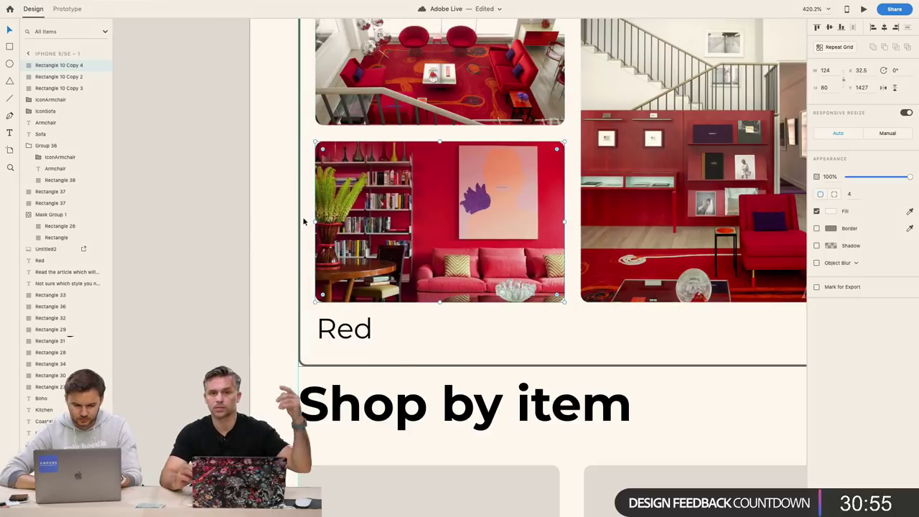
{"action": "left_click", "coordinate": [301, 220]}
{"action": "left_click", "coordinate": [319, 220]}
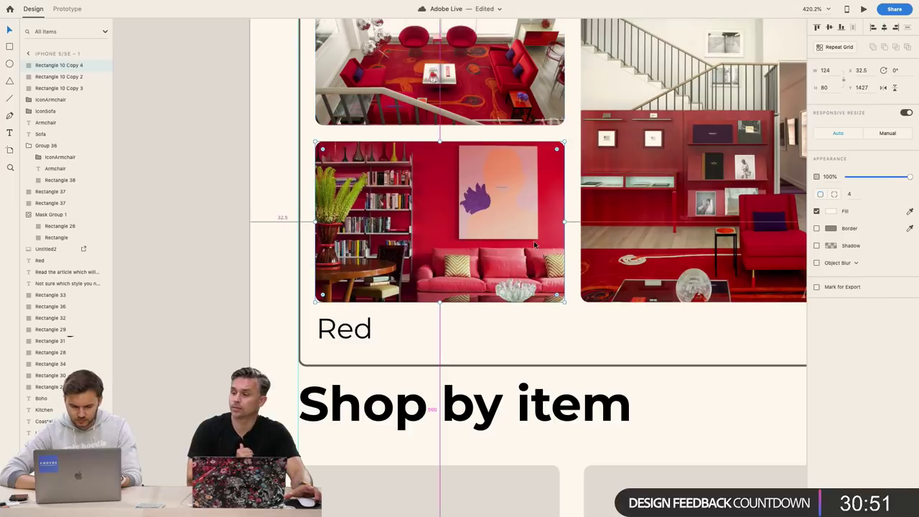
{"action": "left_click", "coordinate": [284, 244]}
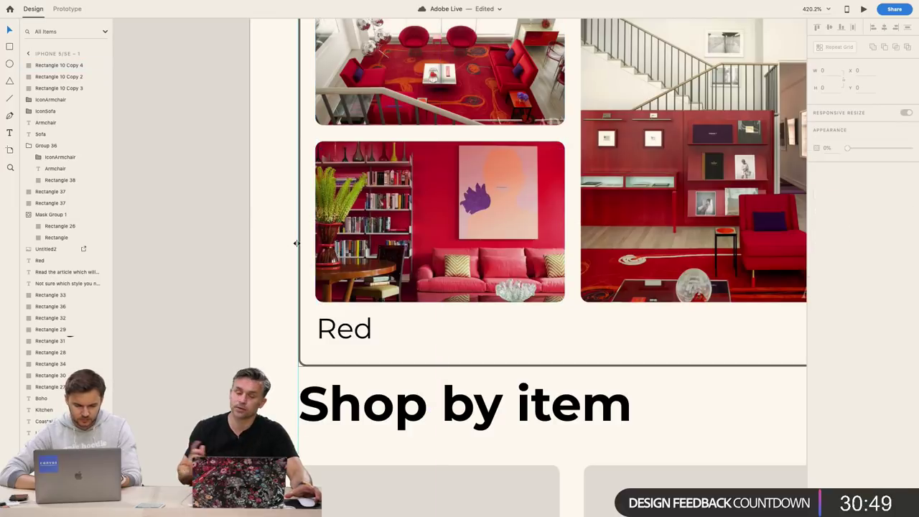
{"action": "left_click", "coordinate": [344, 328]}
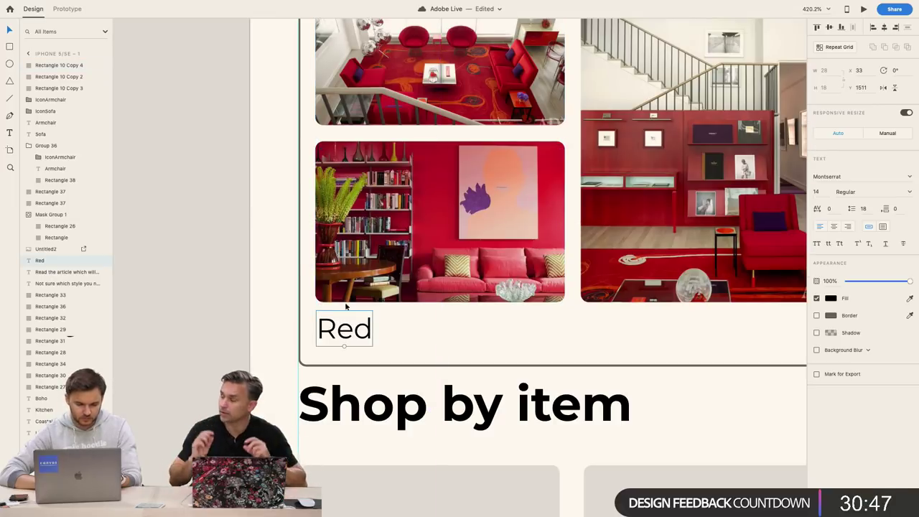
{"action": "scroll", "coordinate": [363, 263], "scroll_direction": "down", "scroll_amount": 5}
Check the Color card photos' spacing against the card background
{"action": "left_click", "coordinate": [334, 173]}
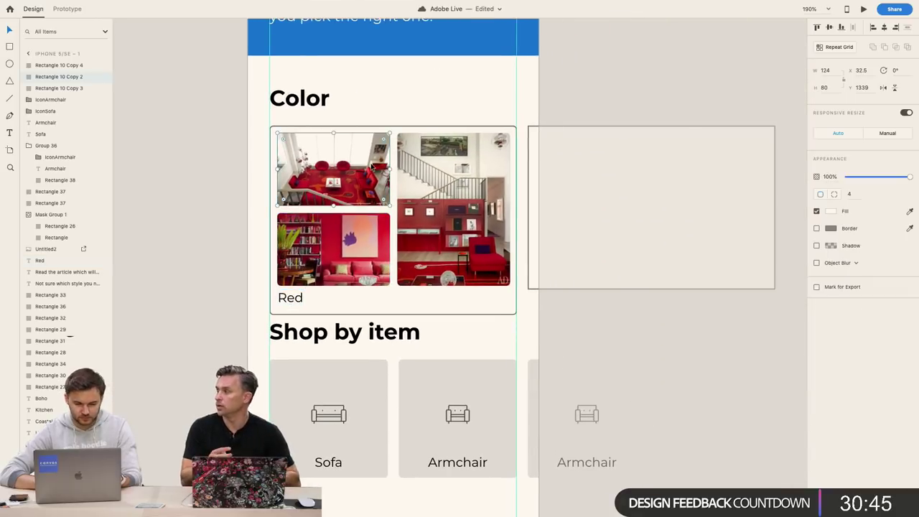
{"action": "left_click", "coordinate": [431, 237]}
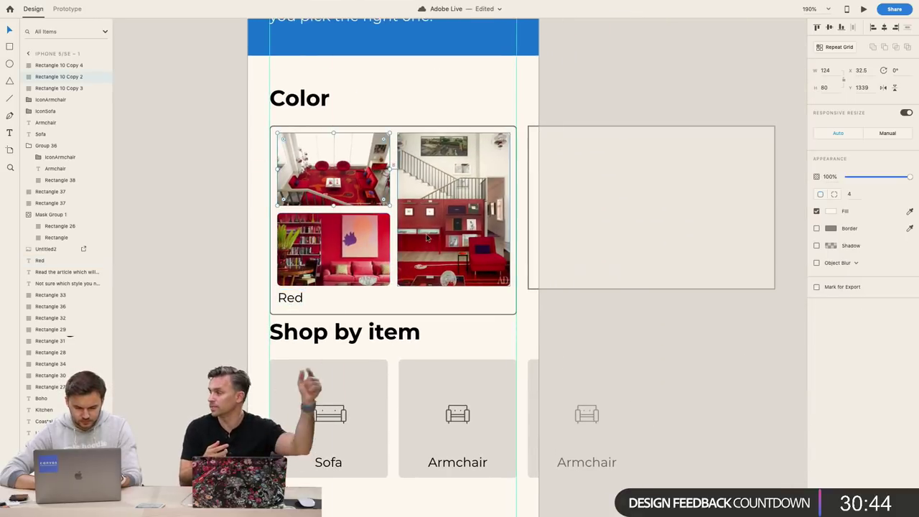
{"action": "left_click", "coordinate": [515, 228]}
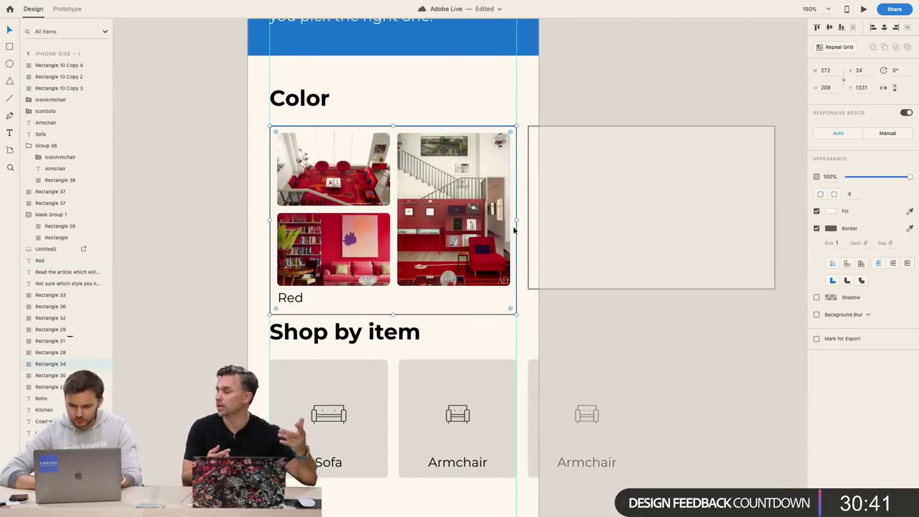
{"action": "key", "text": "alt"}
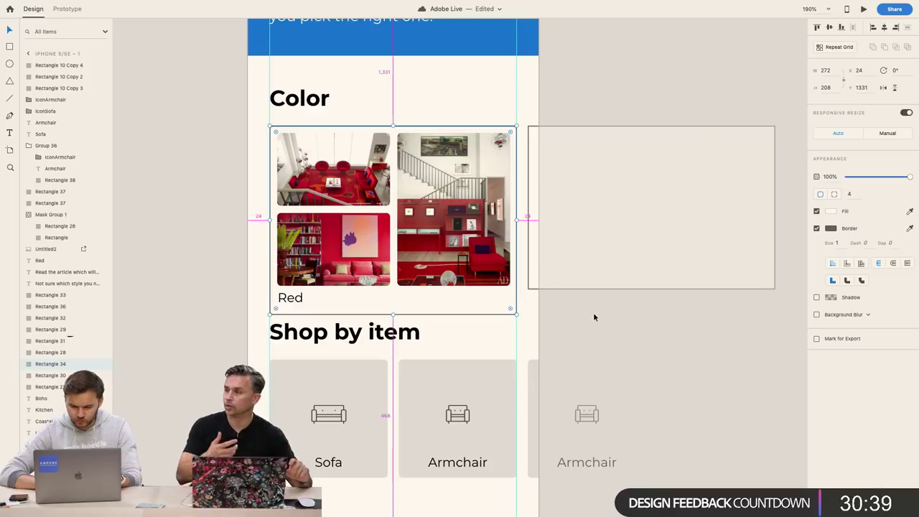
Select the two left-column photos and set their X position to 32
{"action": "left_click", "coordinate": [349, 230]}
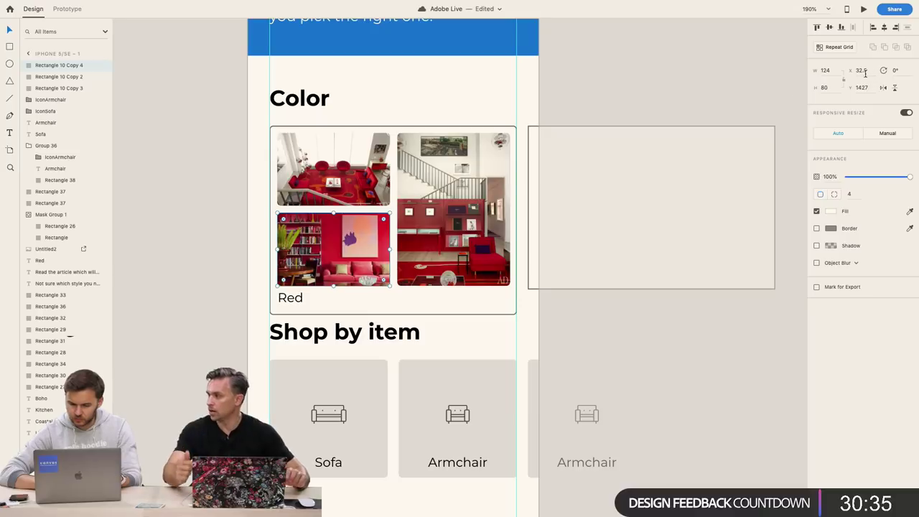
{"action": "left_click", "coordinate": [454, 208], "text": "shift"}
{"action": "left_click", "coordinate": [334, 169], "text": "shift"}
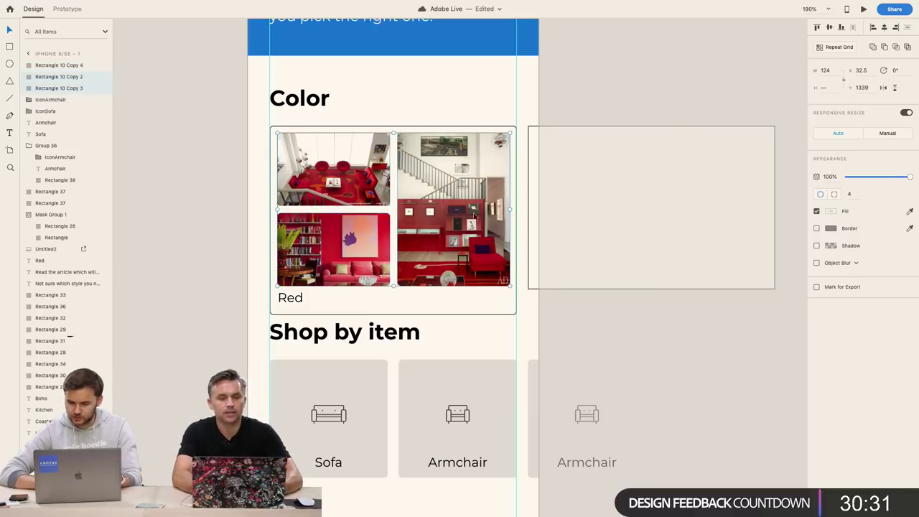
{"action": "left_click", "coordinate": [454, 215], "text": "shift"}
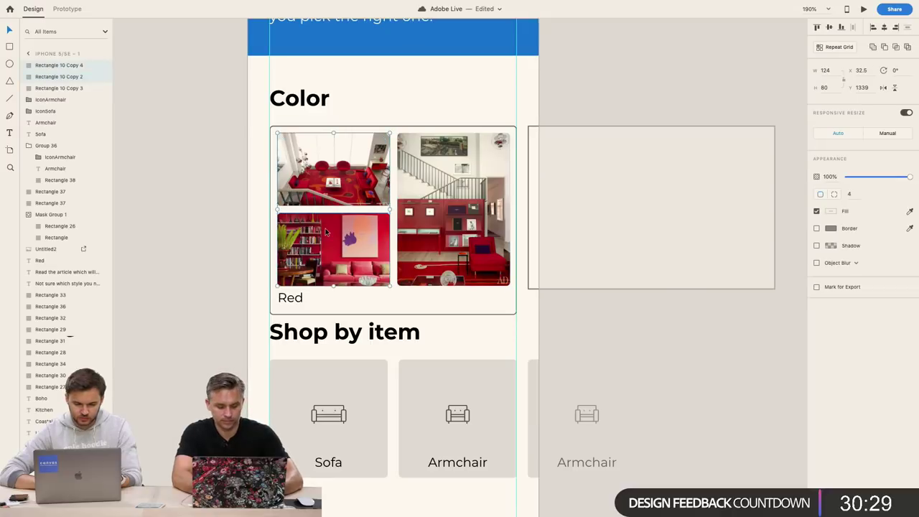
{"action": "left_click", "coordinate": [861, 70]}
{"action": "type", "text": "32"}
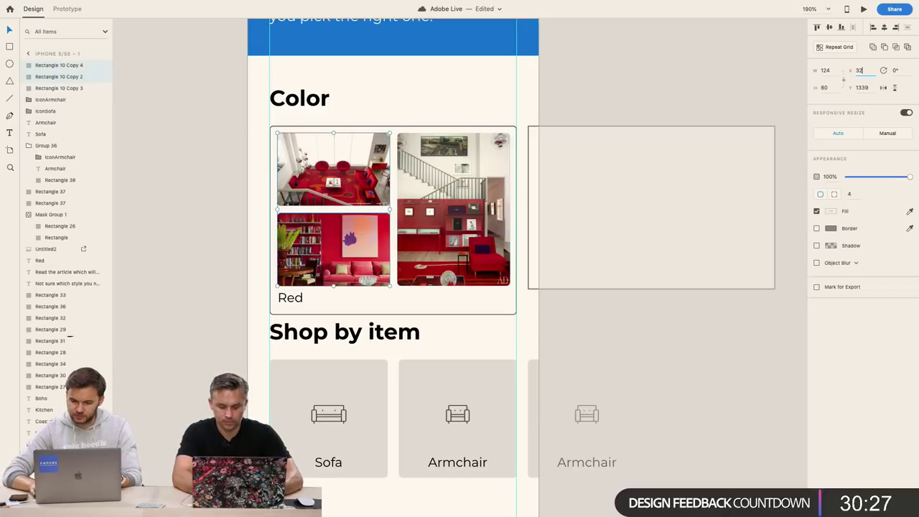
{"action": "key", "text": "Return"}
Check the tall right-hand photo's X position, then reselect the bookshelf photo
{"action": "left_click", "coordinate": [433, 251]}
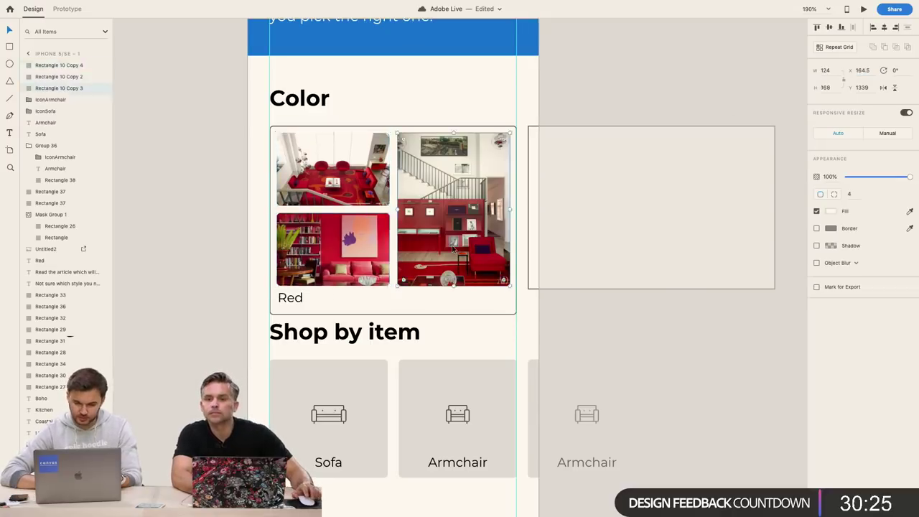
{"action": "left_click", "coordinate": [862, 69]}
{"action": "left_click", "coordinate": [352, 283]}
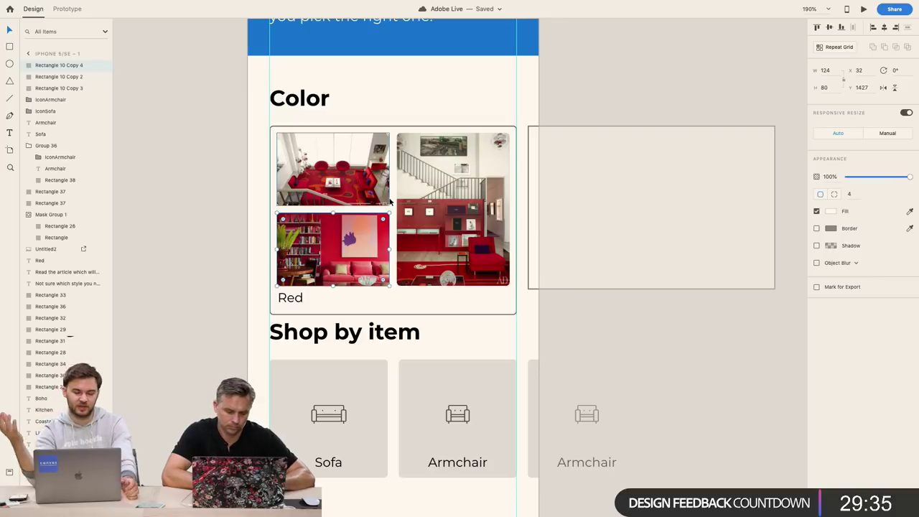
Nudge the Shop by item heading and cards down with two Shift+Down steps
{"action": "left_click", "coordinate": [198, 387]}
{"action": "scroll", "coordinate": [198, 388], "scroll_direction": "down", "scroll_amount": 5}
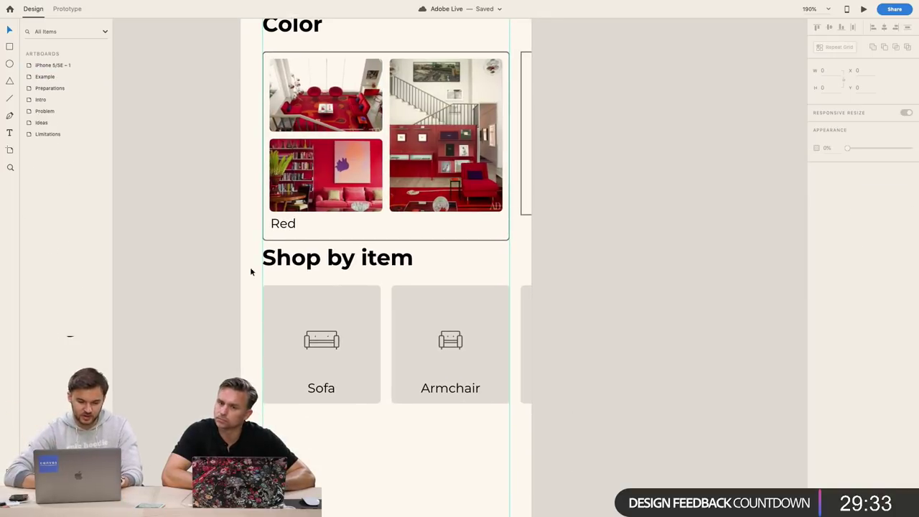
{"action": "left_click_drag", "start_coordinate": [237, 246], "coordinate": [601, 400]}
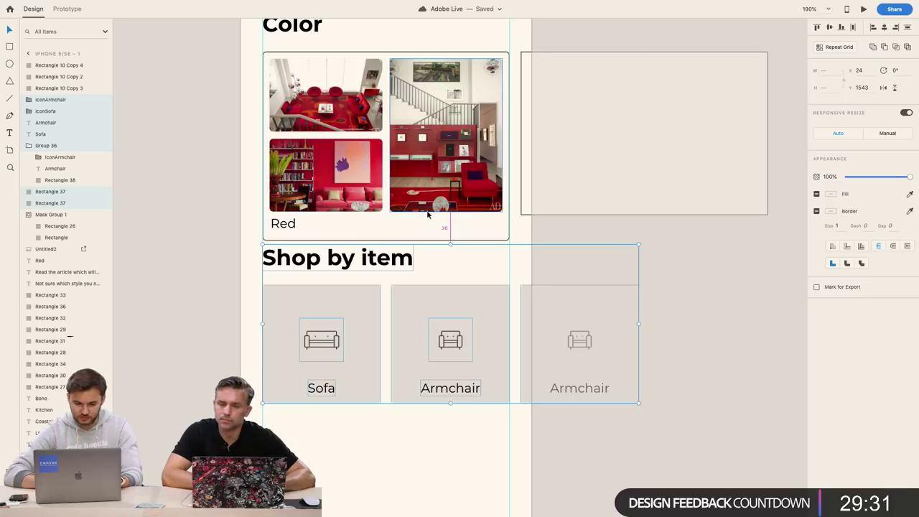
{"action": "key", "text": "shift+Down"}
{"action": "key", "text": "shift+Down"}
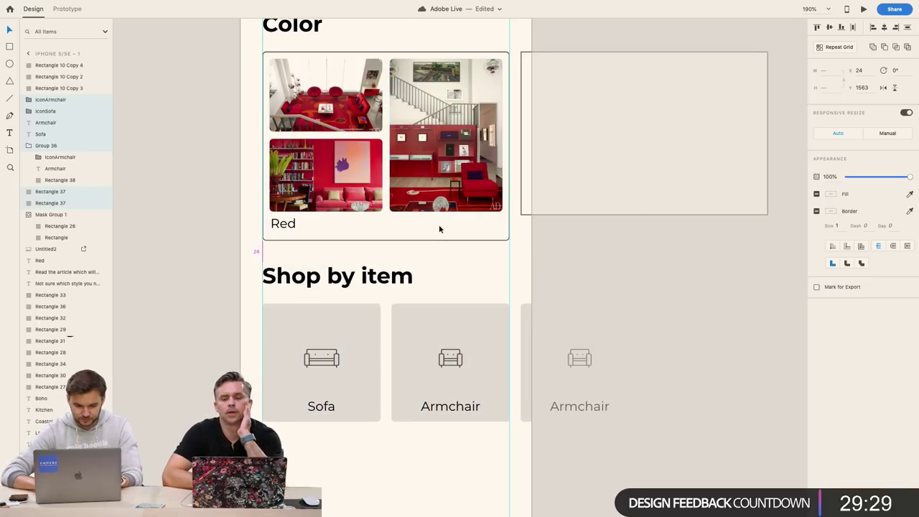
{"action": "key", "text": "shift+Down"}
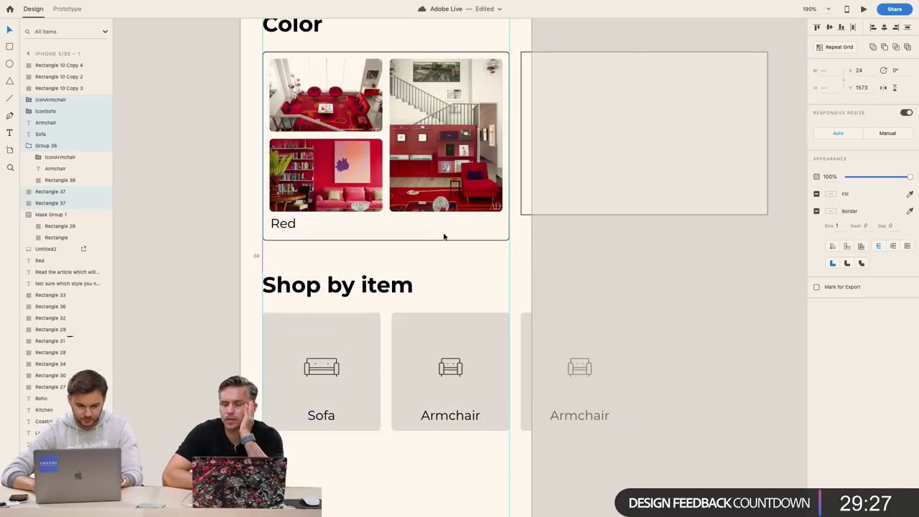
{"action": "left_click", "coordinate": [435, 247]}
Delete the empty rectangle beside the Color card
{"action": "left_click", "coordinate": [438, 194]}
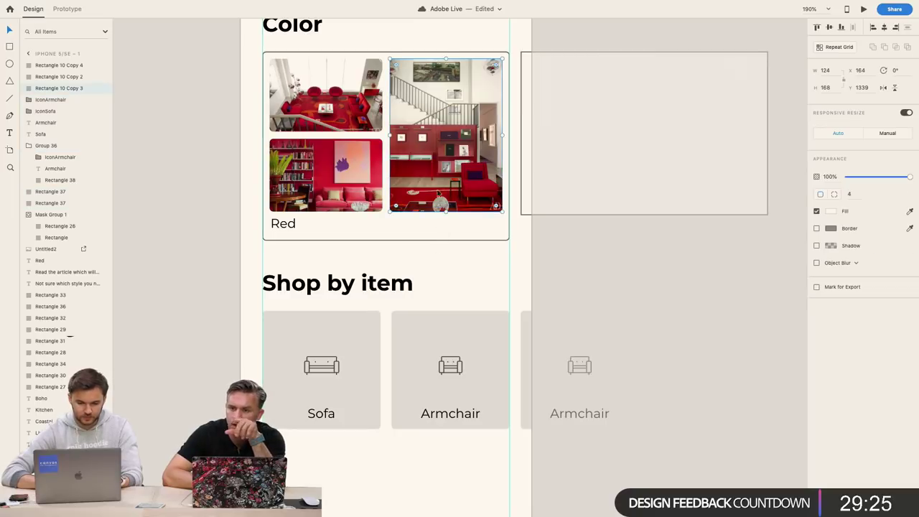
{"action": "key", "text": "alt"}
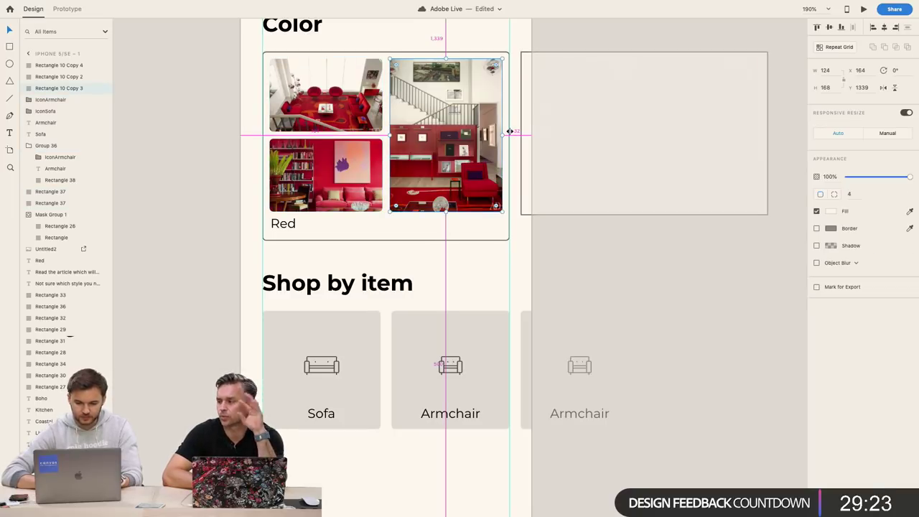
{"action": "left_click", "coordinate": [564, 222]}
{"action": "left_click", "coordinate": [501, 172]}
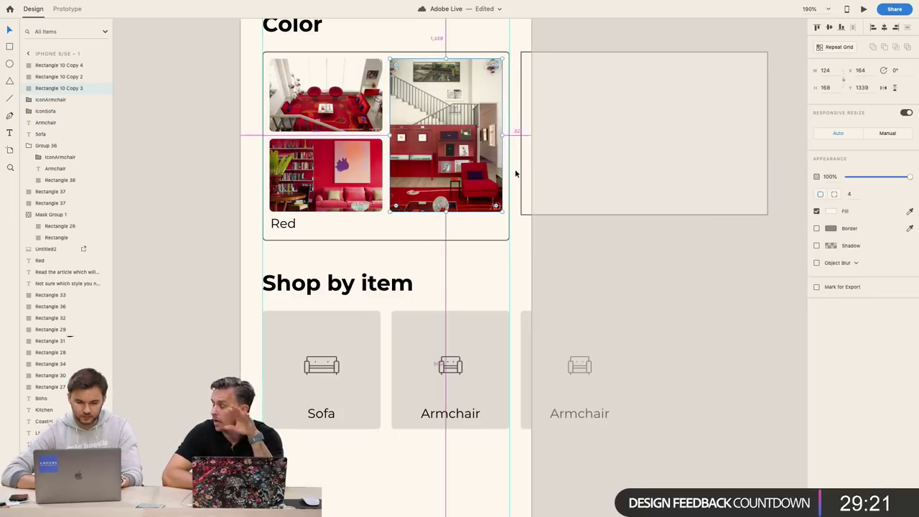
{"action": "left_click", "coordinate": [542, 208]}
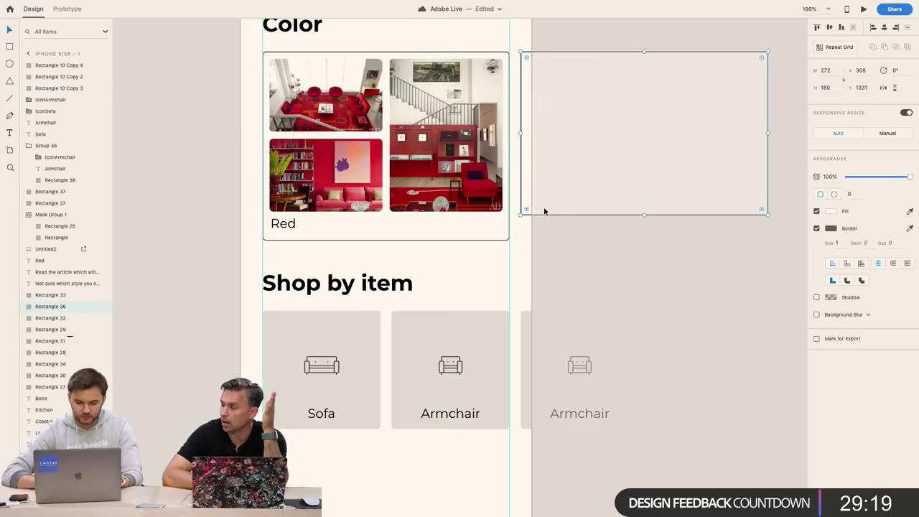
{"action": "key", "text": "Delete"}
{"action": "left_click", "coordinate": [288, 227]}
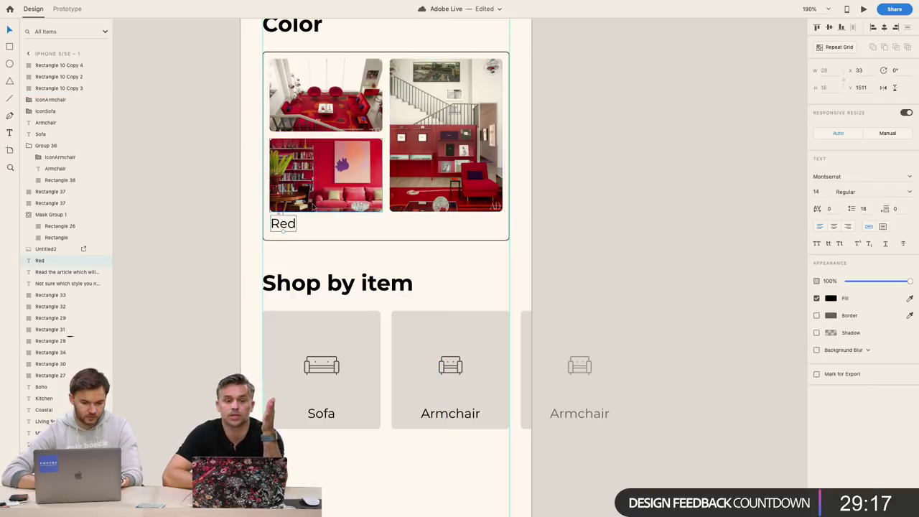
{"action": "scroll", "coordinate": [314, 207], "scroll_direction": "up", "scroll_amount": 5}
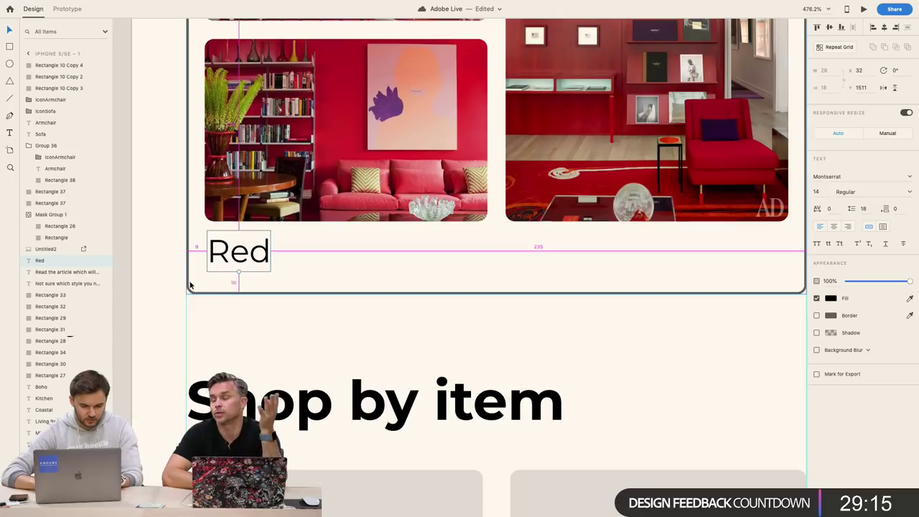
{"action": "key", "text": "Down"}
{"action": "key", "text": "Down"}
{"action": "key", "text": "Down"}
{"action": "key", "text": "Down"}
{"action": "key", "text": "Down"}
{"action": "key", "text": "Down"}
{"action": "key", "text": "Down"}
{"action": "key", "text": "Down"}
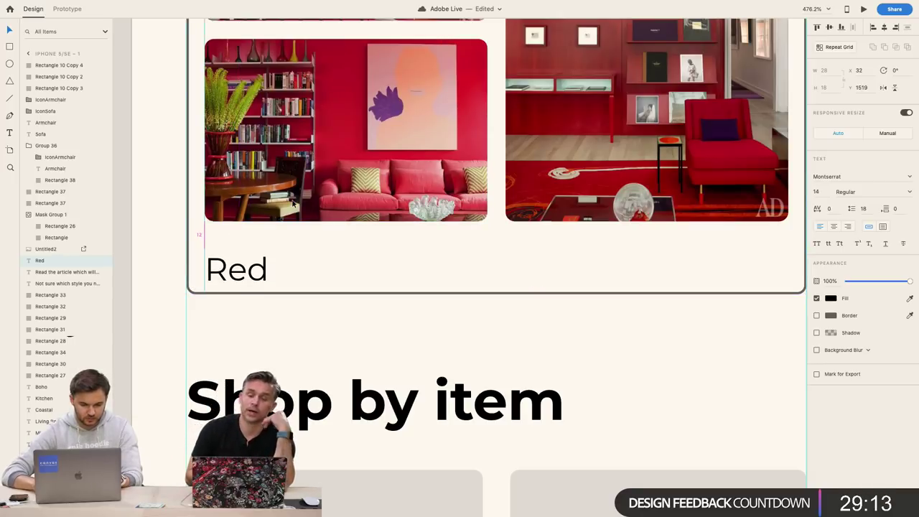
{"action": "key", "text": "Up"}
{"action": "key", "text": "Up"}
{"action": "key", "text": "Up"}
{"action": "key", "text": "Up"}
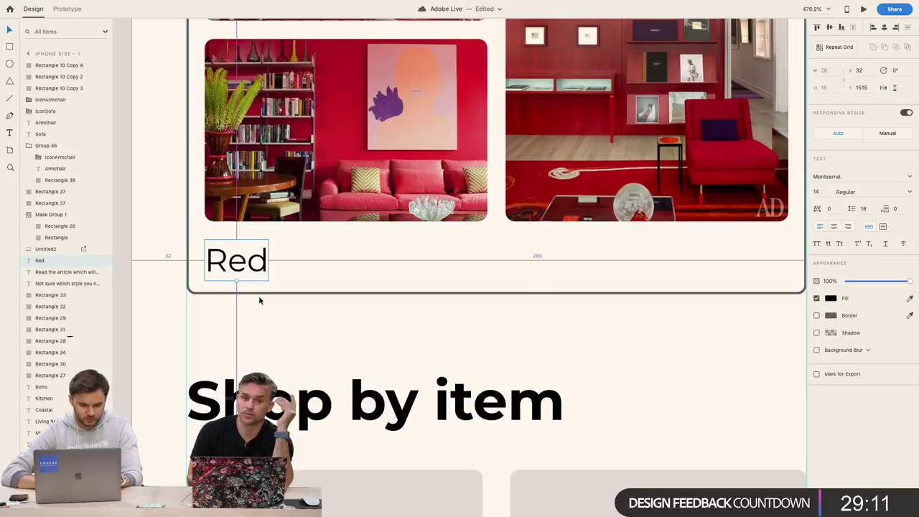
{"action": "left_click", "coordinate": [263, 293]}
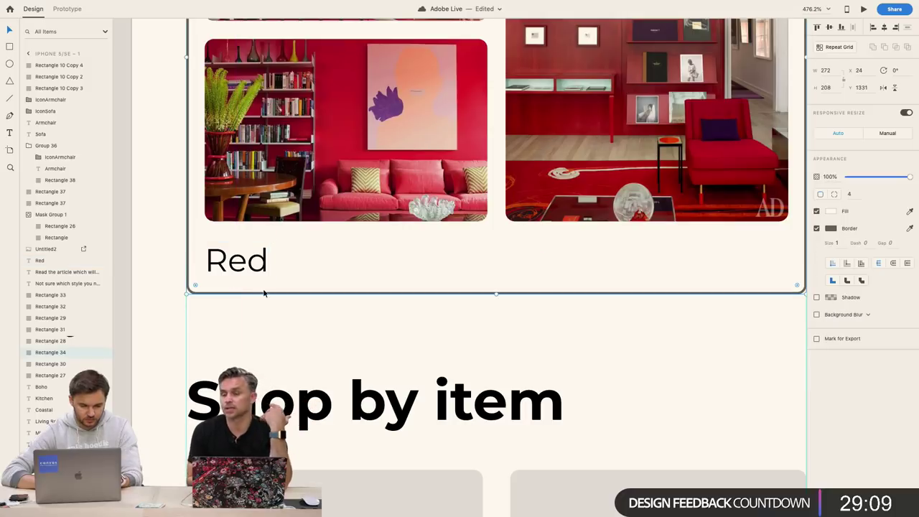
{"action": "type", "text": "210"}
{"action": "key", "text": "Return"}
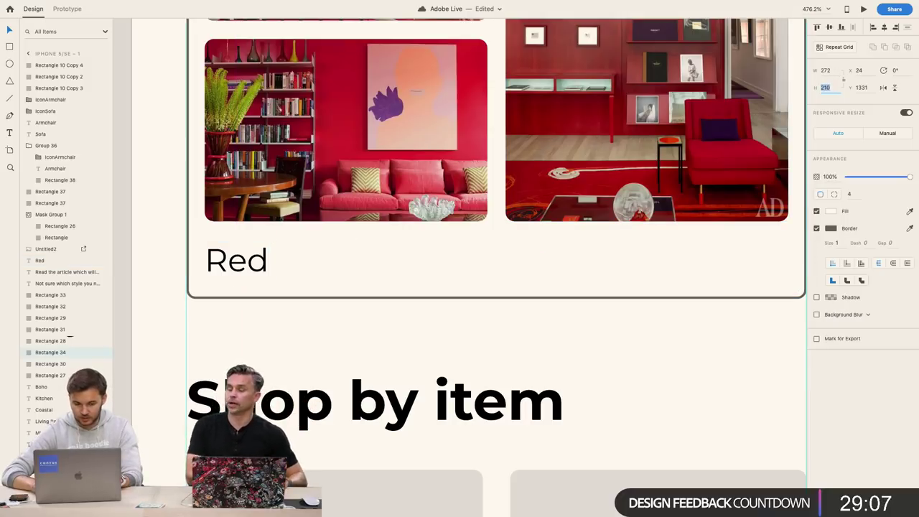
{"action": "left_click", "coordinate": [222, 277]}
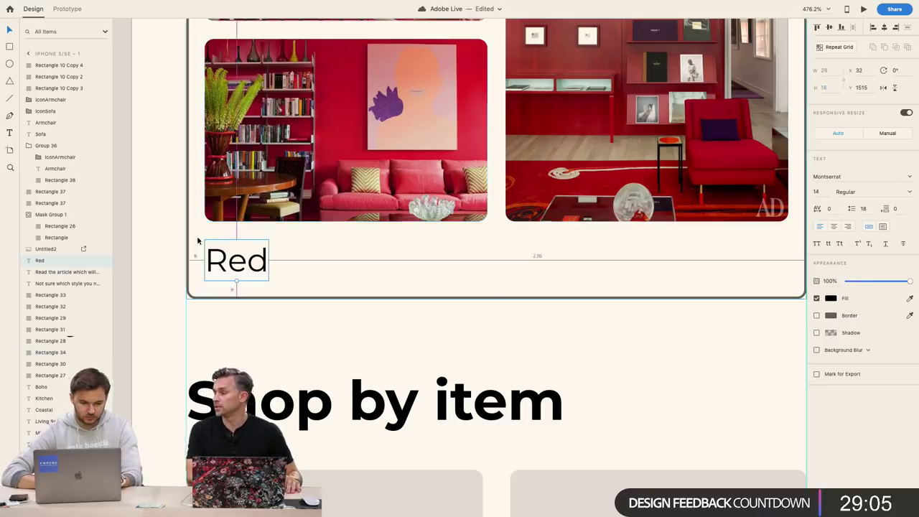
{"action": "left_click", "coordinate": [243, 308]}
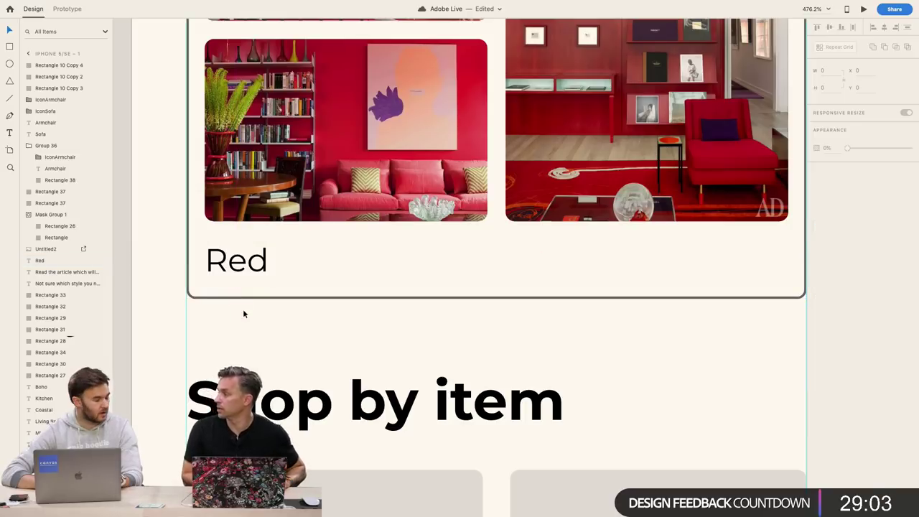
{"action": "scroll", "coordinate": [243, 309], "scroll_direction": "down", "scroll_amount": 5}
{"action": "scroll", "coordinate": [243, 314], "scroll_direction": "up", "scroll_amount": 4}
Paste the row of red colour dots from Preparations into the phone page
{"action": "scroll", "coordinate": [243, 314], "scroll_direction": "down", "scroll_amount": 5}
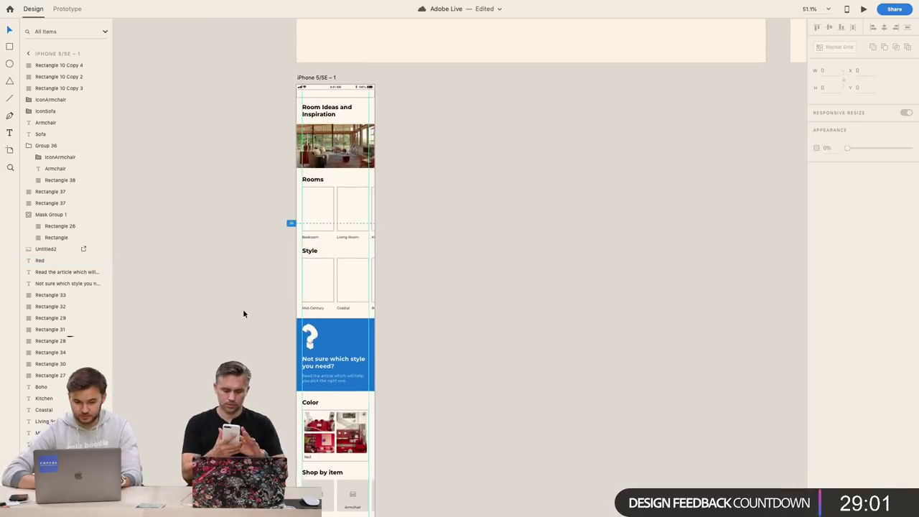
{"action": "scroll", "coordinate": [306, 102], "scroll_direction": "up", "scroll_amount": 10}
{"action": "scroll", "coordinate": [354, 157], "scroll_direction": "up", "scroll_amount": 6}
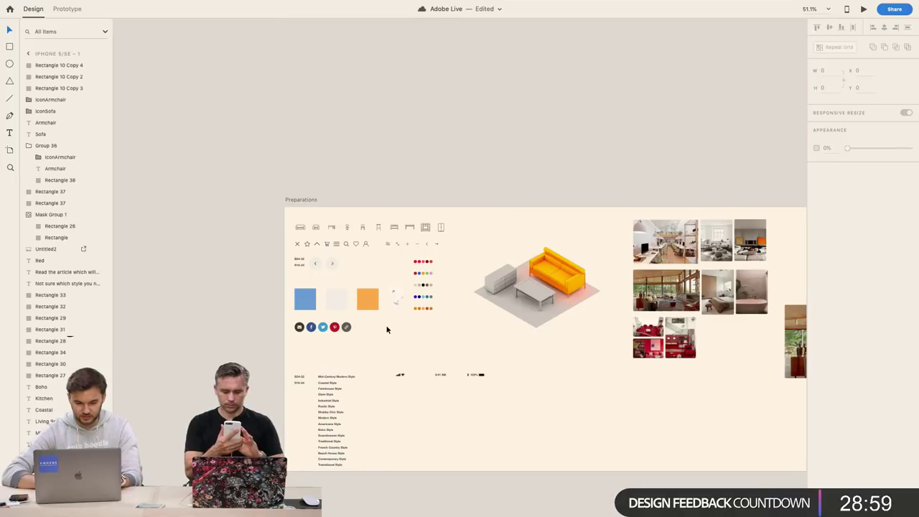
{"action": "scroll", "coordinate": [387, 329], "scroll_direction": "up", "scroll_amount": 5}
{"action": "left_click", "coordinate": [493, 239]}
{"action": "scroll", "coordinate": [492, 241], "scroll_direction": "down", "scroll_amount": 5}
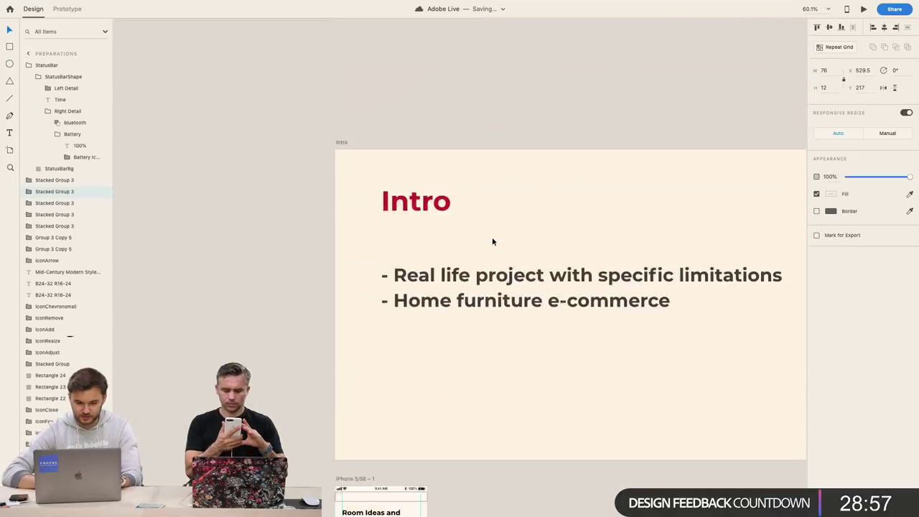
{"action": "scroll", "coordinate": [493, 240], "scroll_direction": "down", "scroll_amount": 15}
{"action": "scroll", "coordinate": [422, 332], "scroll_direction": "up", "scroll_amount": 5}
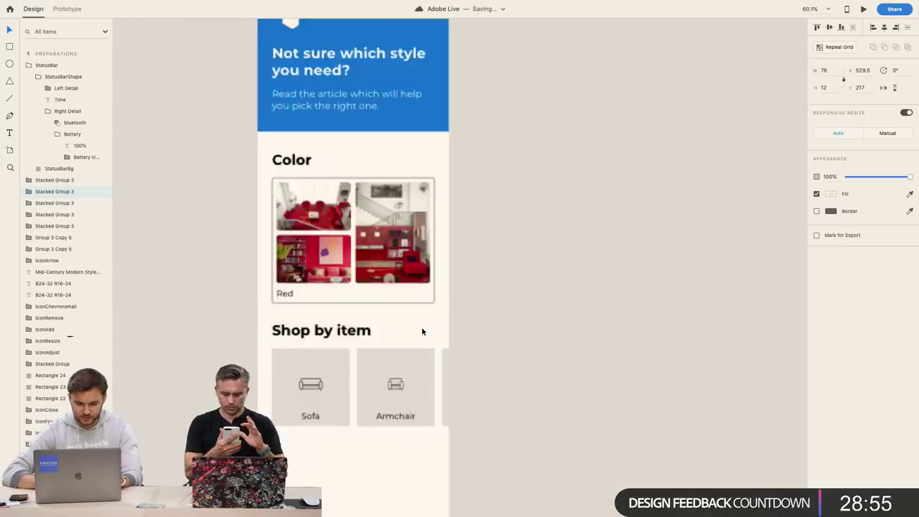
{"action": "scroll", "coordinate": [421, 331], "scroll_direction": "up", "scroll_amount": 10}
{"action": "left_click", "coordinate": [398, 216]}
{"action": "key", "text": "ctrl+v"}
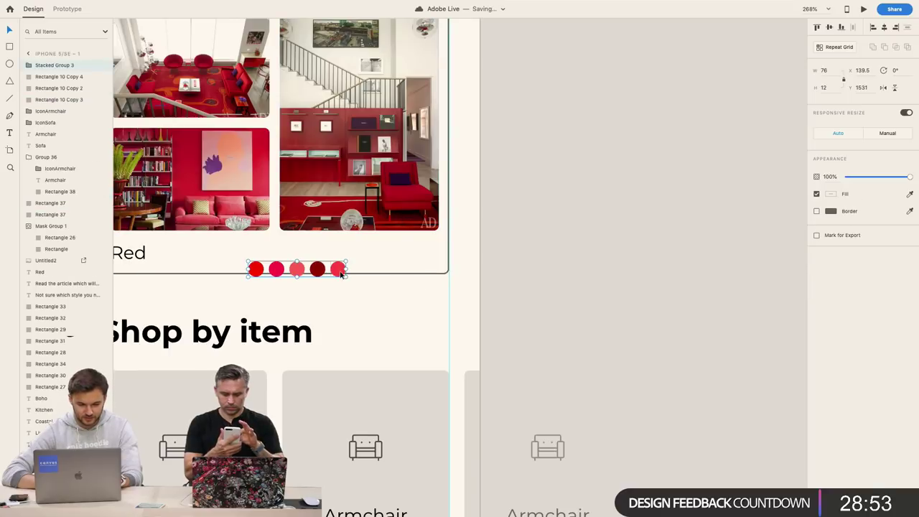
Try moving the dots level with the Red label, then undo the move
{"action": "left_click_drag", "start_coordinate": [341, 273], "coordinate": [433, 256]}
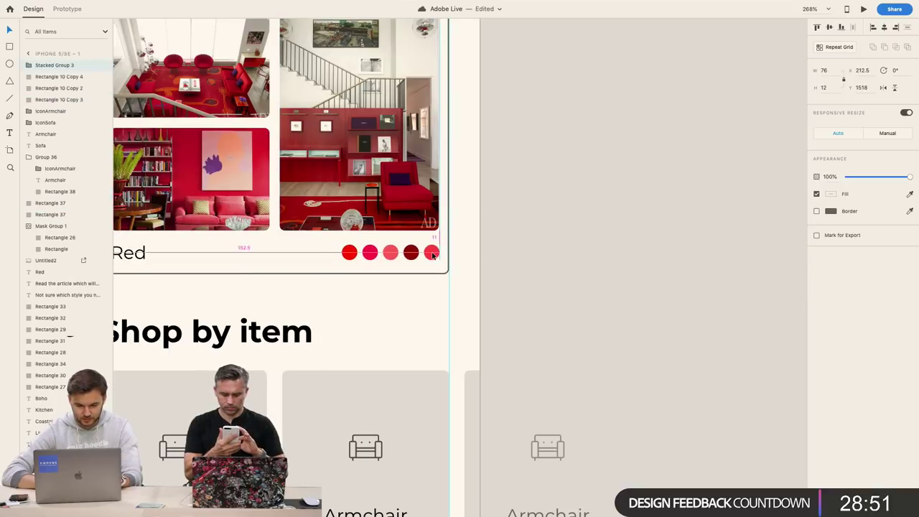
{"action": "scroll", "coordinate": [402, 266], "scroll_direction": "left", "scroll_amount": 5}
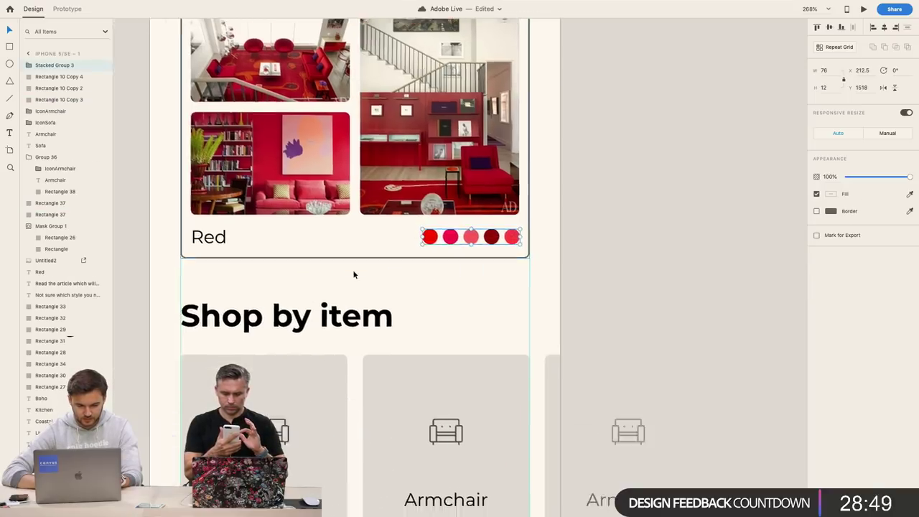
{"action": "left_click", "coordinate": [234, 242]}
{"action": "double_click", "coordinate": [234, 241]}
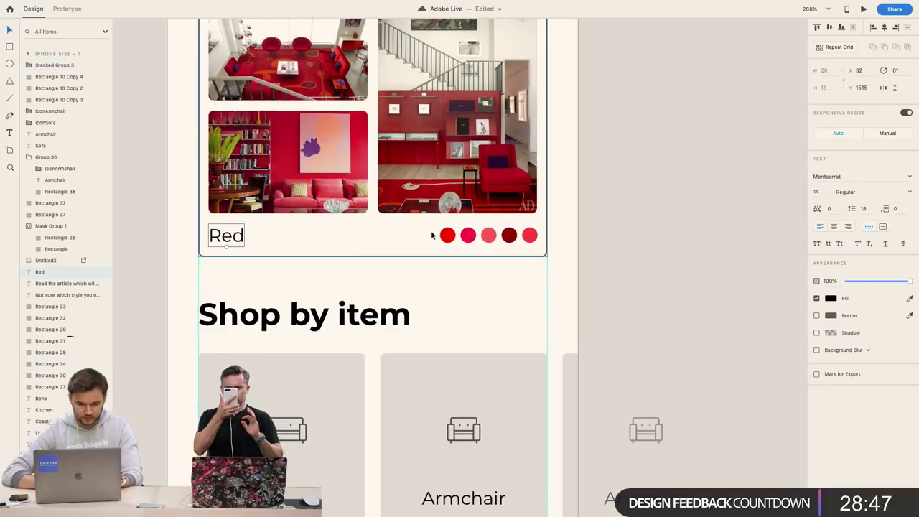
{"action": "left_click", "coordinate": [462, 242], "text": "shift"}
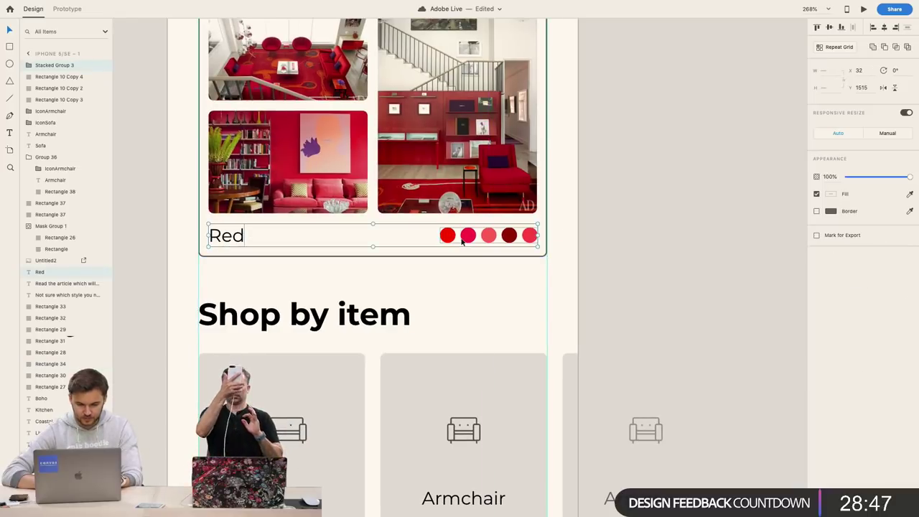
{"action": "left_click", "coordinate": [448, 301]}
{"action": "scroll", "coordinate": [411, 291], "scroll_direction": "down", "scroll_amount": 3}
{"action": "scroll", "coordinate": [323, 259], "scroll_direction": "down", "scroll_amount": 3}
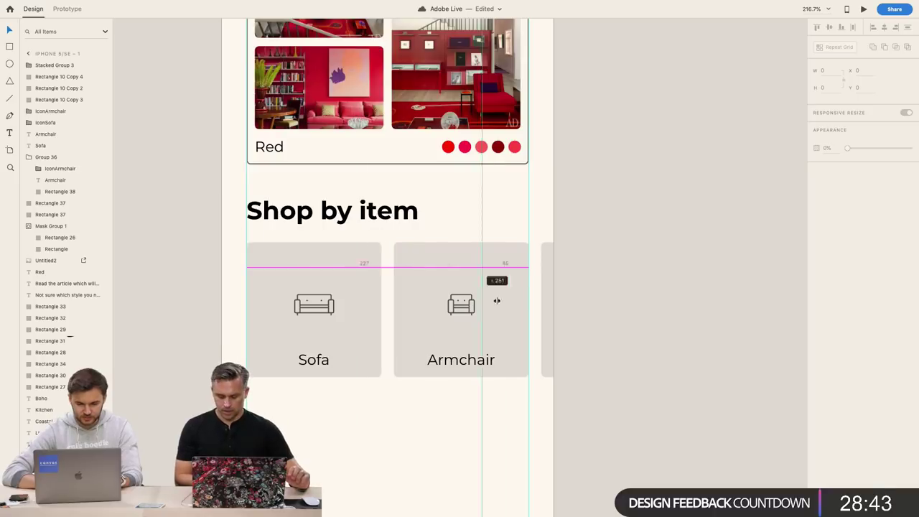
{"action": "key", "text": "super+z"}
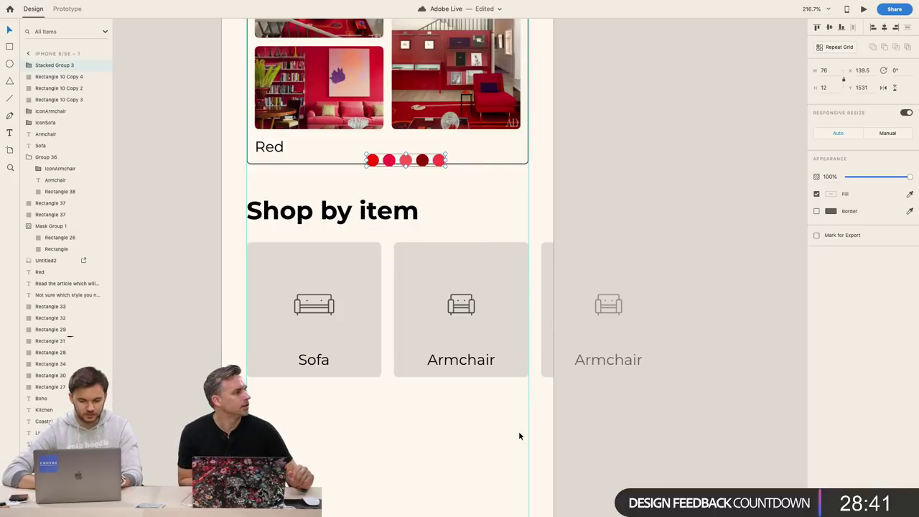
{"action": "left_click", "coordinate": [161, 276]}
{"action": "left_click_drag", "start_coordinate": [190, 230], "coordinate": [457, 297]}
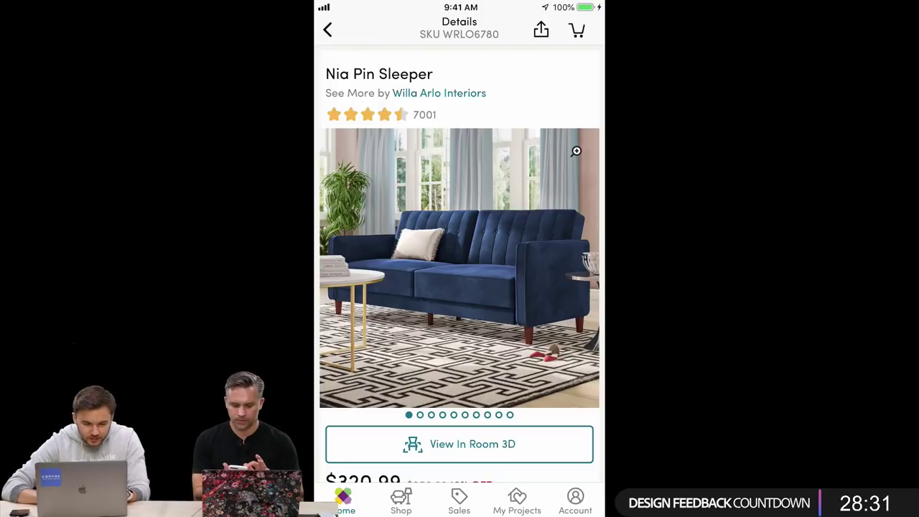
Go back to search results, reopen the Nia Pin Sleeper and launch View In Room 3D
{"action": "left_click", "coordinate": [328, 29]}
{"action": "left_click", "coordinate": [390, 362]}
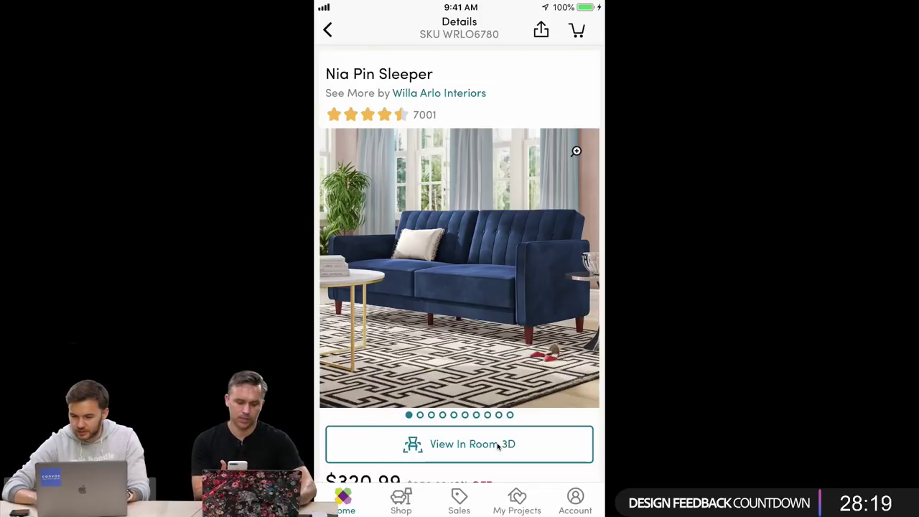
{"action": "left_click", "coordinate": [497, 446]}
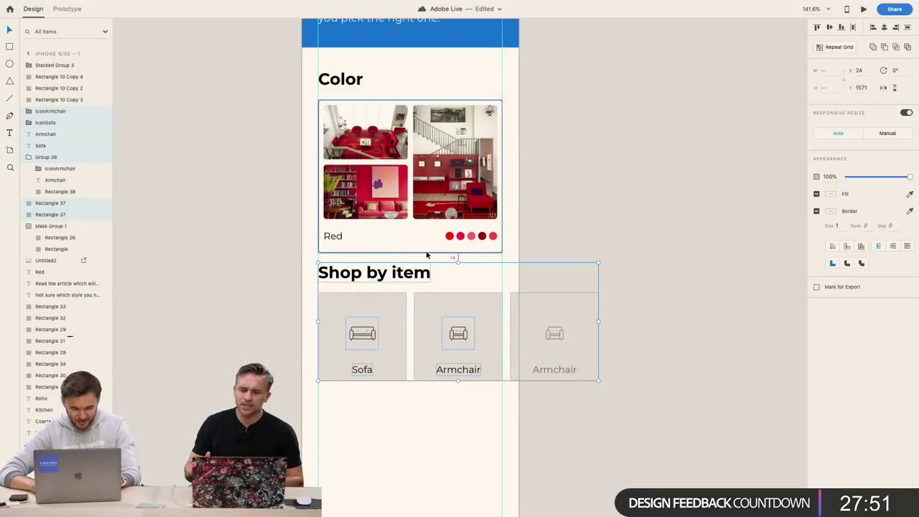
Nudge the Shop by item section down one more Shift+Down step
{"action": "key", "text": "shift+Down"}
{"action": "key", "text": "shift+Down"}
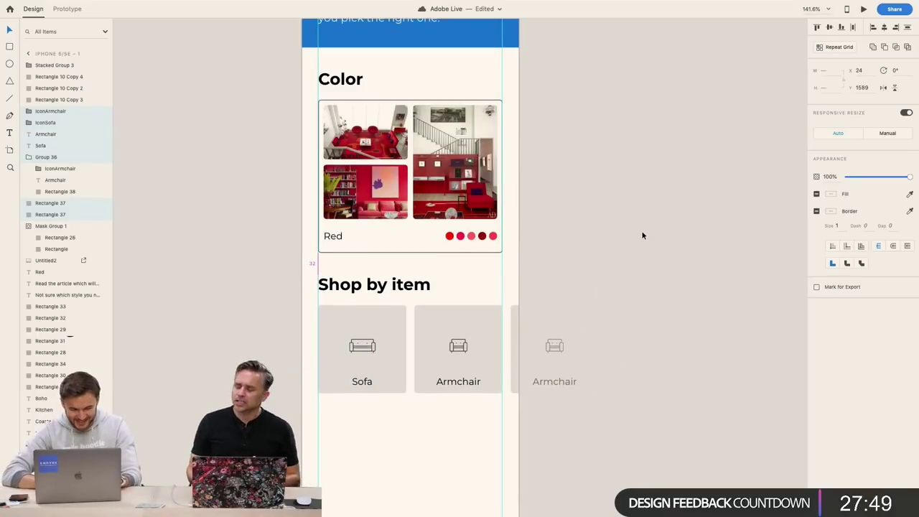
{"action": "left_click", "coordinate": [628, 286]}
{"action": "scroll", "coordinate": [628, 285], "scroll_direction": "down", "scroll_amount": 3}
{"action": "scroll", "coordinate": [628, 288], "scroll_direction": "up", "scroll_amount": 10}
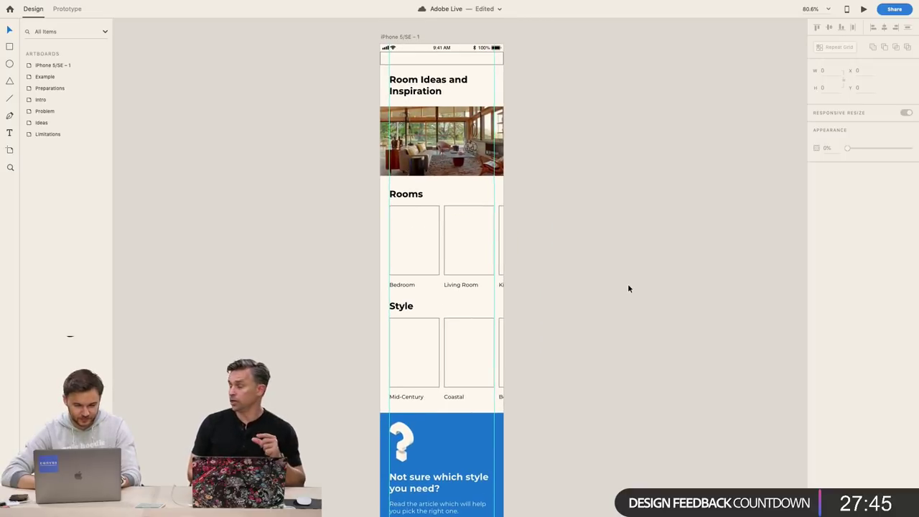
Review the Rooms tiles, hero photo and Room Ideas heading at the artboard top
{"action": "left_click", "coordinate": [486, 242]}
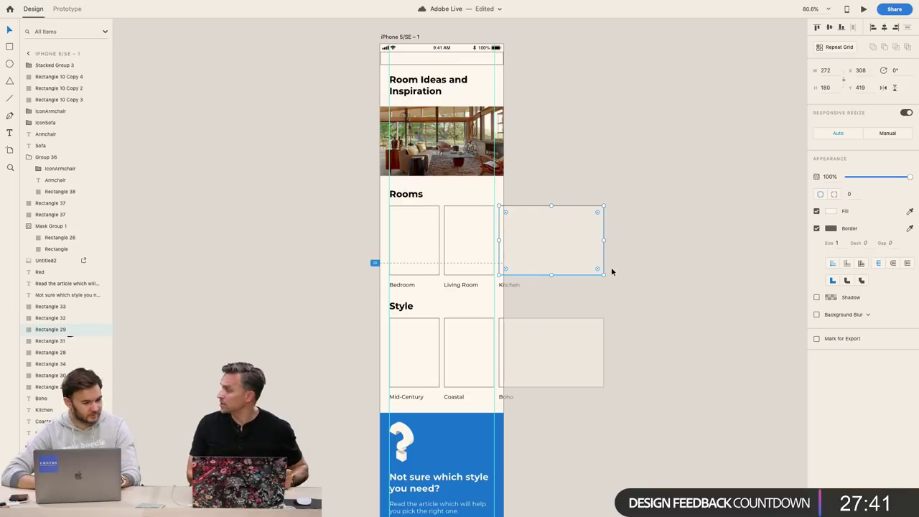
{"action": "left_click", "coordinate": [655, 279]}
{"action": "scroll", "coordinate": [655, 279], "scroll_direction": "up", "scroll_amount": 5}
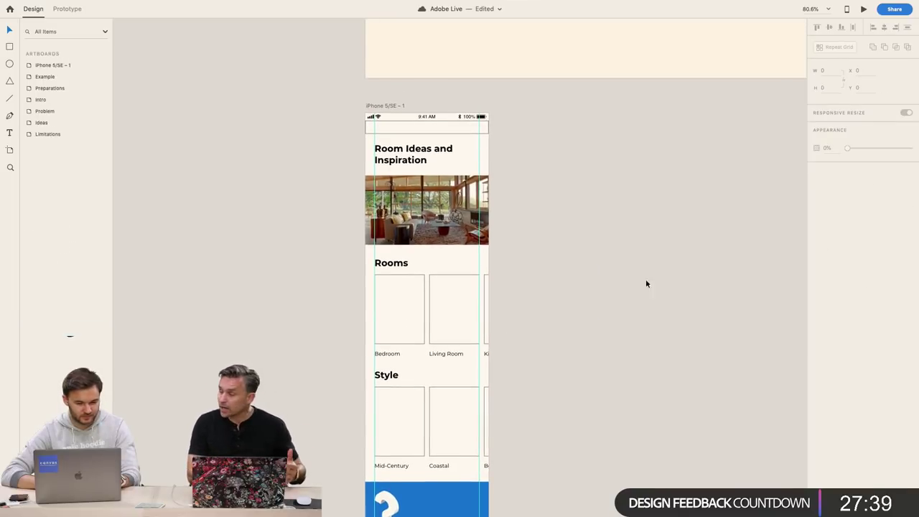
{"action": "left_click", "coordinate": [473, 210]}
{"action": "left_click", "coordinate": [404, 151]}
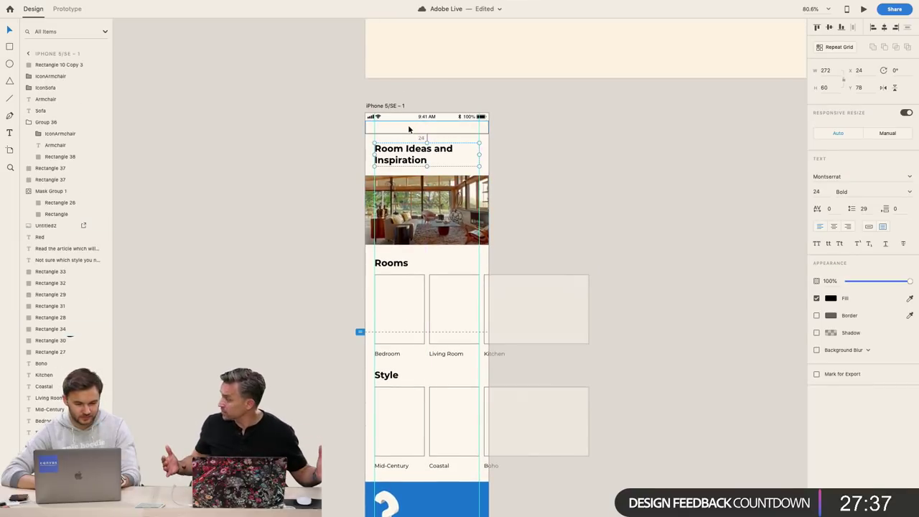
{"action": "left_click", "coordinate": [587, 145]}
{"action": "scroll", "coordinate": [586, 142], "scroll_direction": "down", "scroll_amount": 5}
{"action": "scroll", "coordinate": [586, 142], "scroll_direction": "down", "scroll_amount": 5}
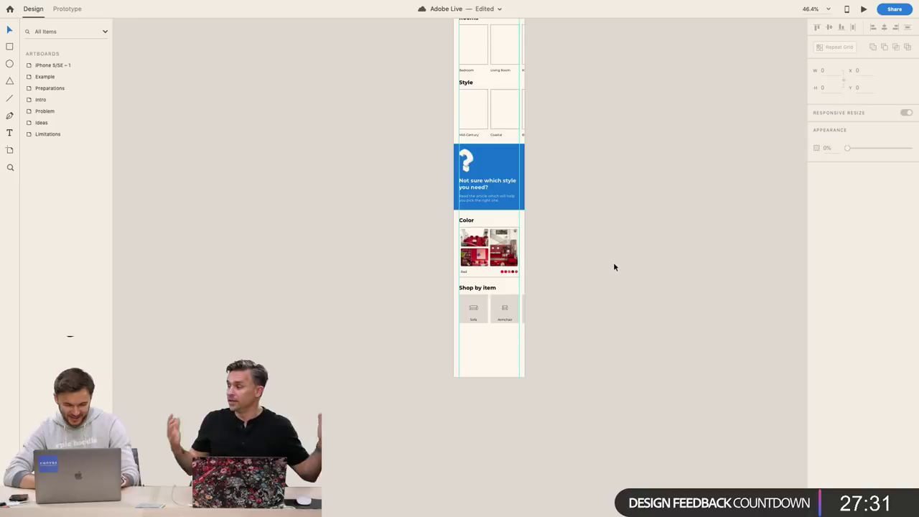
Marquee-select all the Color card's layers
{"action": "scroll", "coordinate": [564, 328], "scroll_direction": "up", "scroll_amount": 5}
{"action": "left_click", "coordinate": [441, 222]}
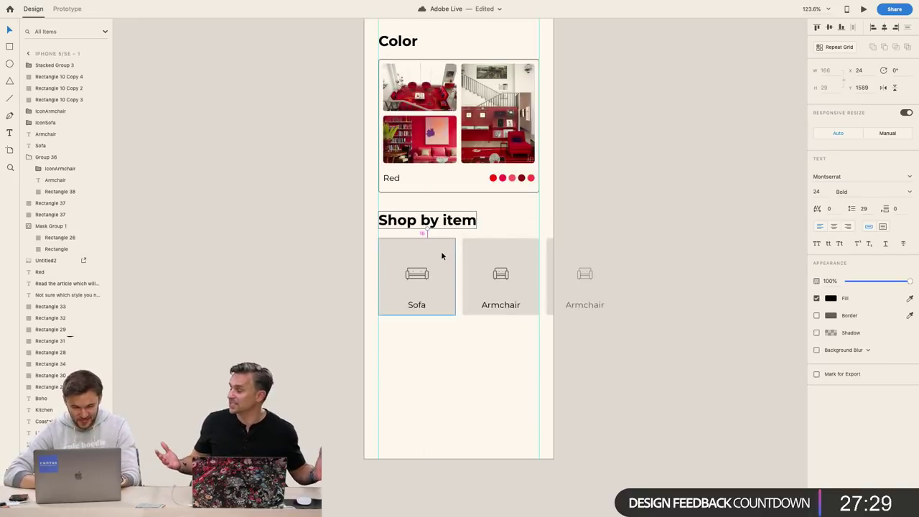
{"action": "left_click", "coordinate": [470, 344]}
{"action": "scroll", "coordinate": [483, 370], "scroll_direction": "up", "scroll_amount": 2}
{"action": "scroll", "coordinate": [482, 370], "scroll_direction": "right", "scroll_amount": 1}
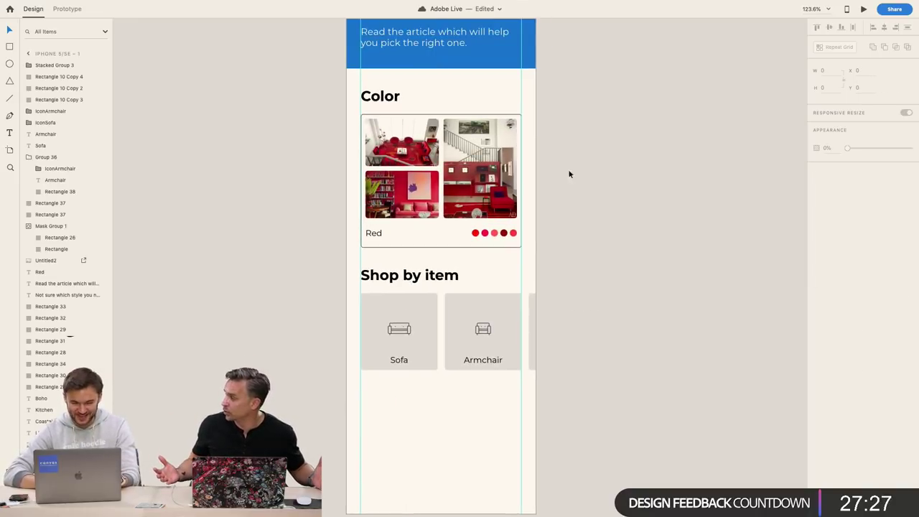
{"action": "left_click_drag", "start_coordinate": [556, 107], "coordinate": [341, 251]}
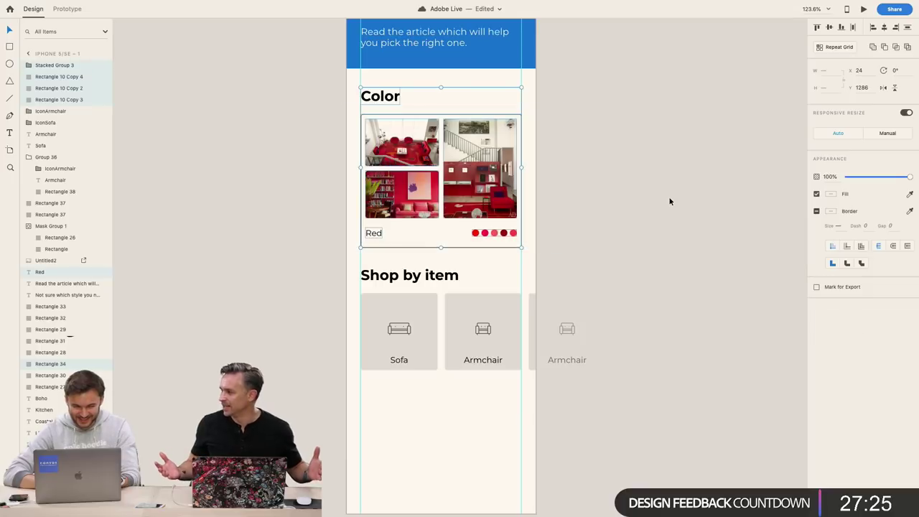
{"action": "left_click", "coordinate": [669, 199]}
{"action": "left_click_drag", "start_coordinate": [564, 115], "coordinate": [358, 254]}
{"action": "left_click", "coordinate": [627, 213]}
Drag the Repeat Grid handle right to add a second Red card copy
{"action": "left_click_drag", "start_coordinate": [451, 170], "coordinate": [651, 170]}
{"action": "left_click", "coordinate": [769, 247]}
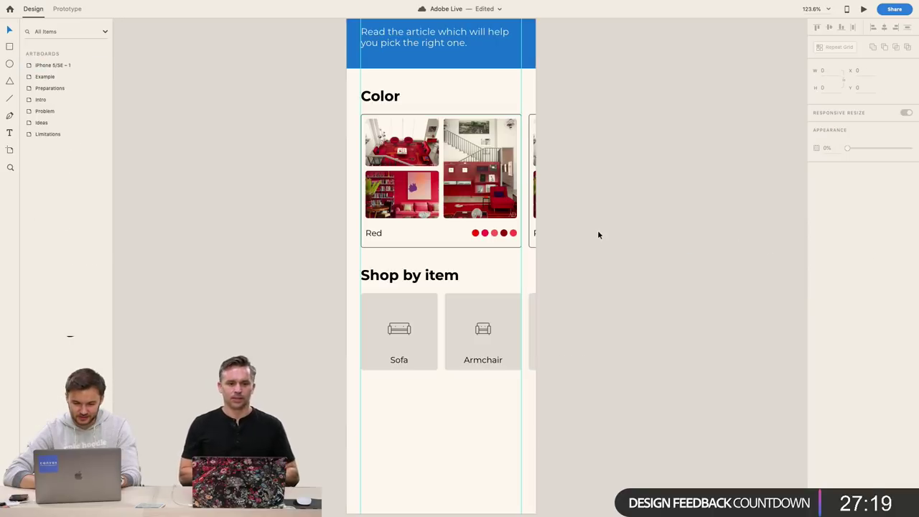
{"action": "left_click", "coordinate": [481, 225]}
{"action": "left_click", "coordinate": [640, 294]}
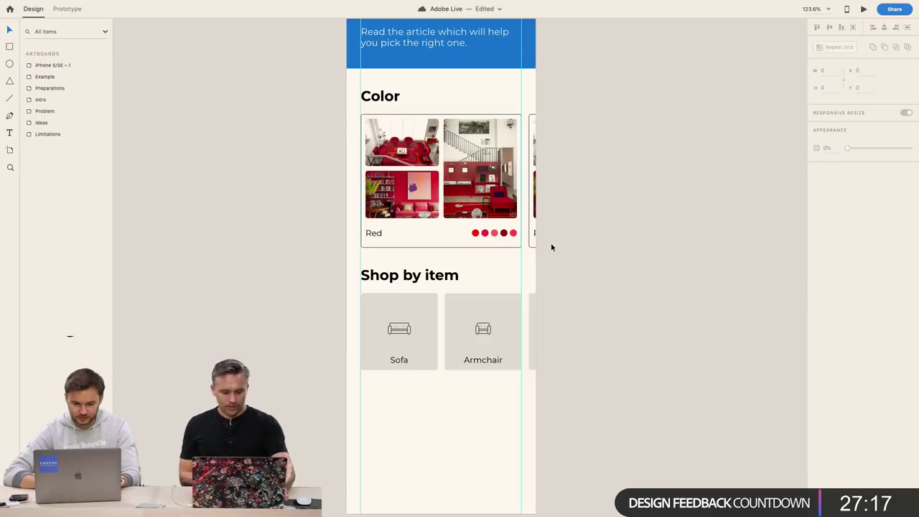
{"action": "left_click_drag", "start_coordinate": [302, 277], "coordinate": [599, 386]}
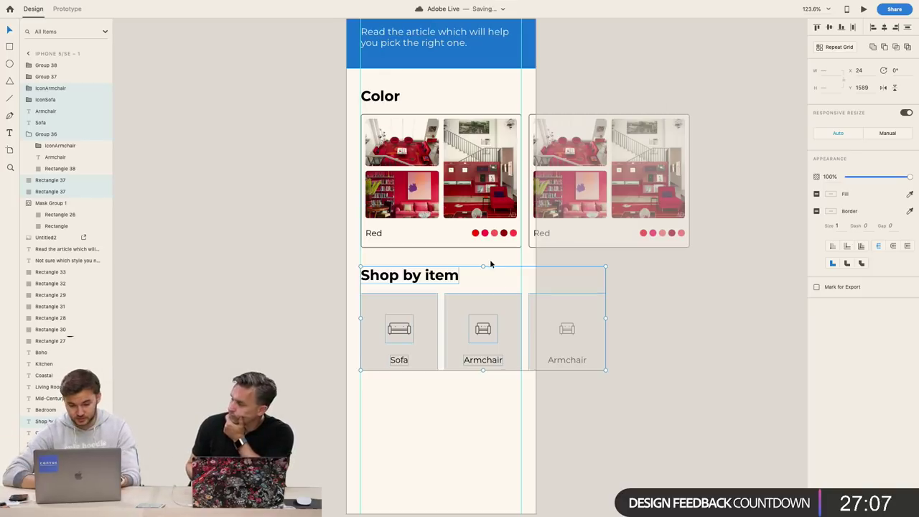
{"action": "key", "text": "alt"}
{"action": "left_click", "coordinate": [721, 318]}
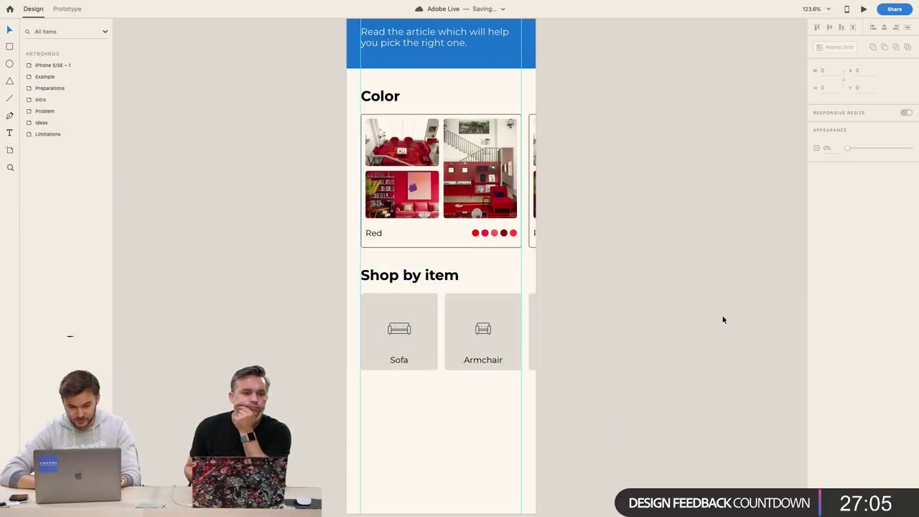
{"action": "scroll", "coordinate": [722, 318], "scroll_direction": "down", "scroll_amount": 3}
{"action": "scroll", "coordinate": [605, 257], "scroll_direction": "up", "scroll_amount": 5}
{"action": "scroll", "coordinate": [574, 237], "scroll_direction": "down", "scroll_amount": 3}
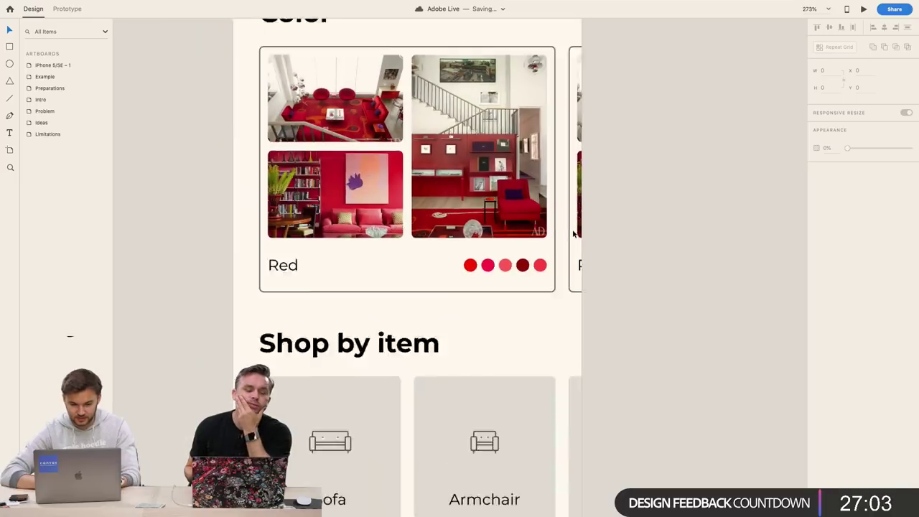
{"action": "scroll", "coordinate": [572, 234], "scroll_direction": "up", "scroll_amount": 3}
{"action": "left_click", "coordinate": [355, 194]}
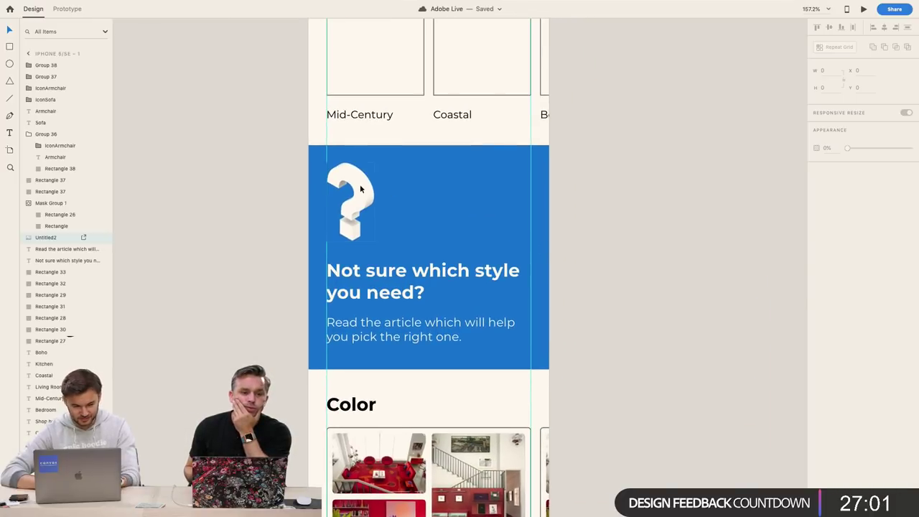
{"action": "scroll", "coordinate": [369, 150], "scroll_direction": "up", "scroll_amount": 5}
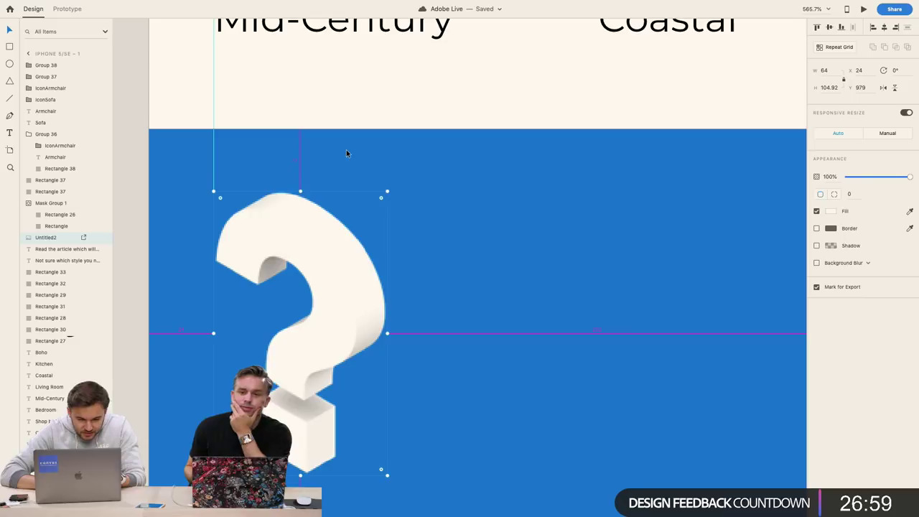
{"action": "scroll", "coordinate": [346, 150], "scroll_direction": "down", "scroll_amount": 2}
{"action": "scroll", "coordinate": [346, 149], "scroll_direction": "down", "scroll_amount": 10}
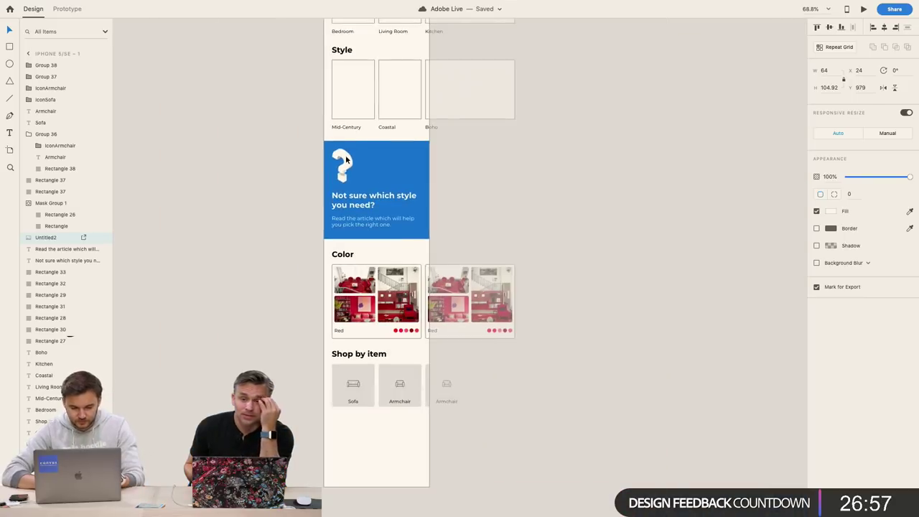
{"action": "left_click", "coordinate": [426, 411]}
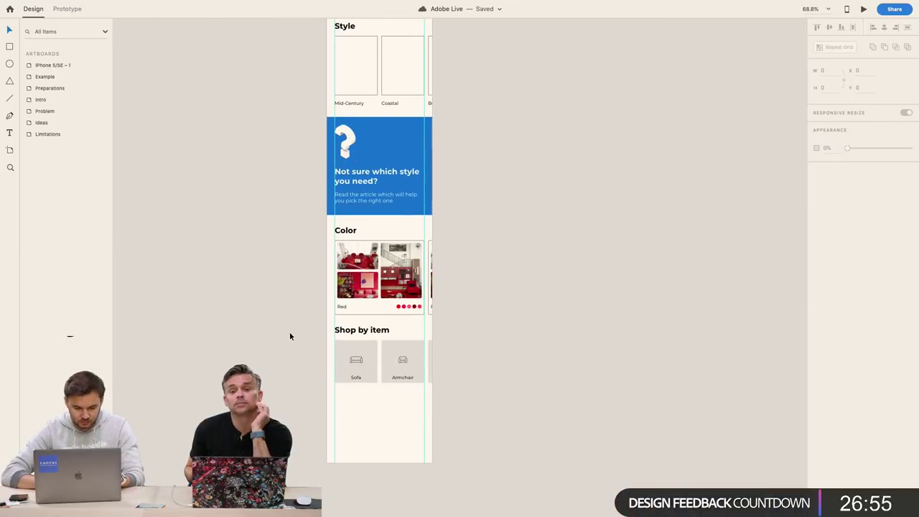
{"action": "left_click_drag", "start_coordinate": [290, 336], "coordinate": [473, 406]}
{"action": "left_click", "coordinate": [519, 389]}
{"action": "scroll", "coordinate": [519, 386], "scroll_direction": "up", "scroll_amount": 10}
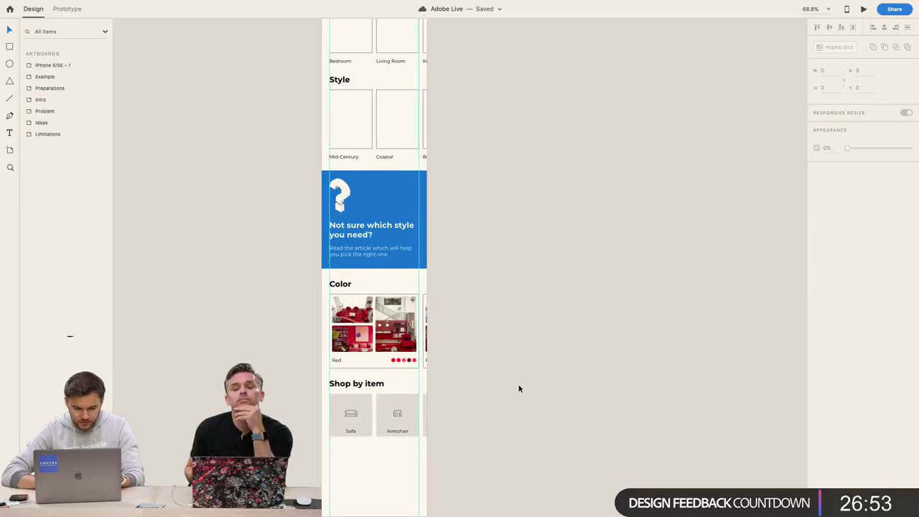
{"action": "scroll", "coordinate": [335, 193], "scroll_direction": "up", "scroll_amount": 4}
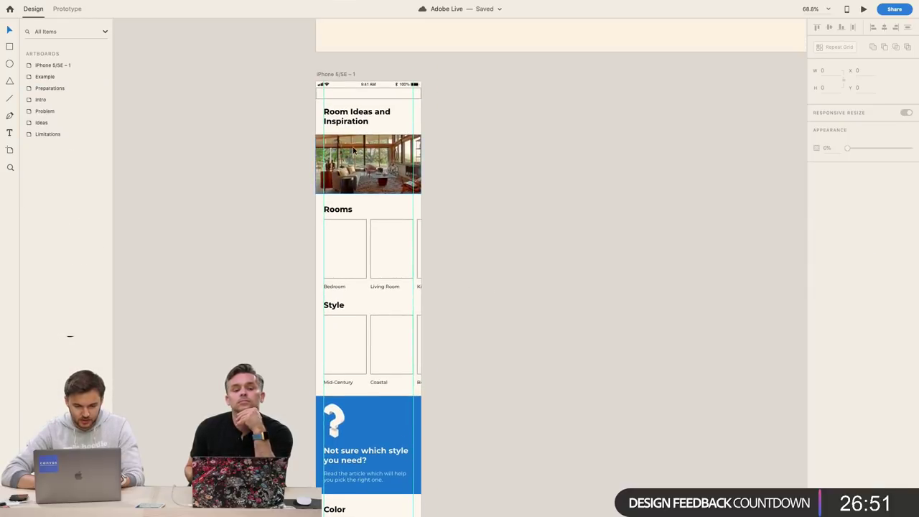
{"action": "scroll", "coordinate": [357, 124], "scroll_direction": "down", "scroll_amount": 10}
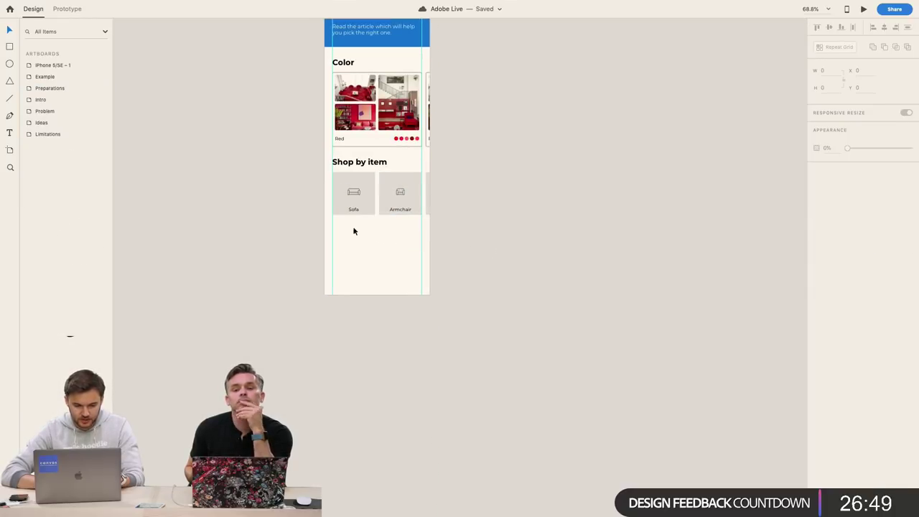
Delete the plain top nav-bar rectangle
{"action": "scroll", "coordinate": [356, 222], "scroll_direction": "up", "scroll_amount": 15}
{"action": "scroll", "coordinate": [343, 120], "scroll_direction": "up", "scroll_amount": 5}
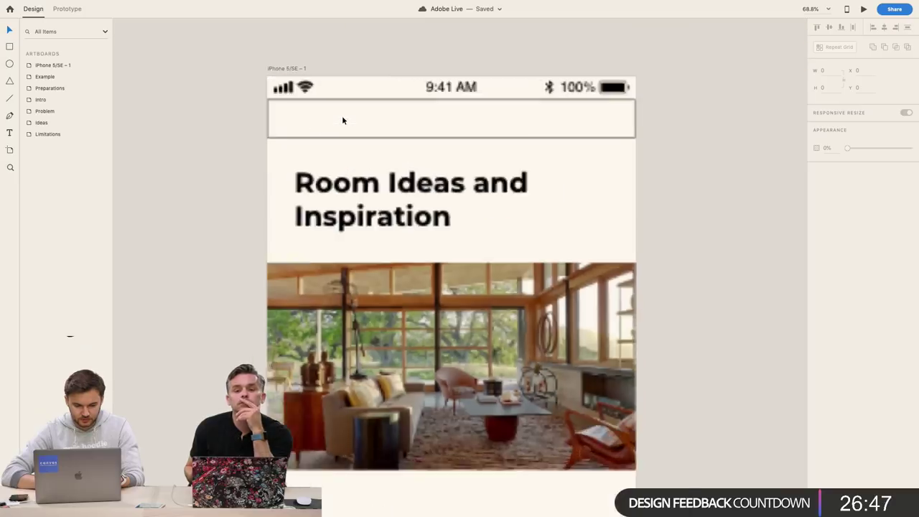
{"action": "scroll", "coordinate": [342, 116], "scroll_direction": "up", "scroll_amount": 2}
{"action": "left_click", "coordinate": [351, 140]}
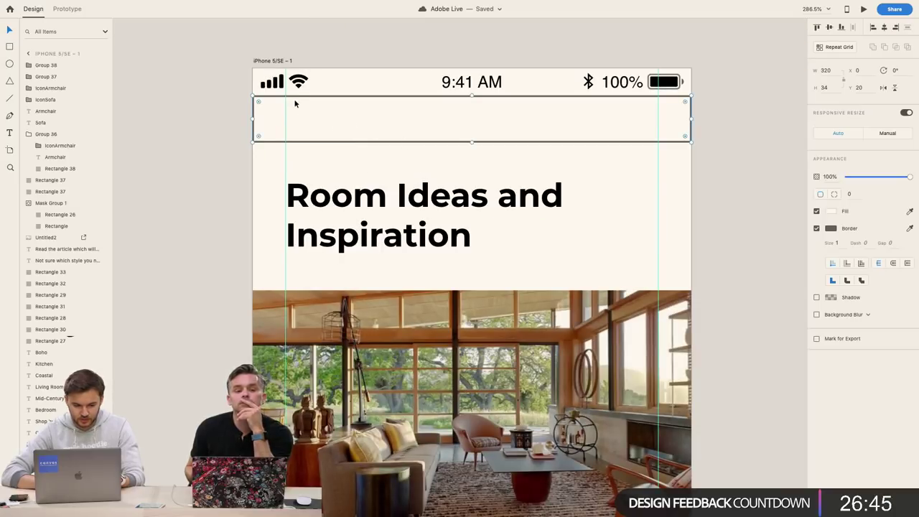
{"action": "left_click", "coordinate": [325, 179]}
{"action": "left_click", "coordinate": [316, 140]}
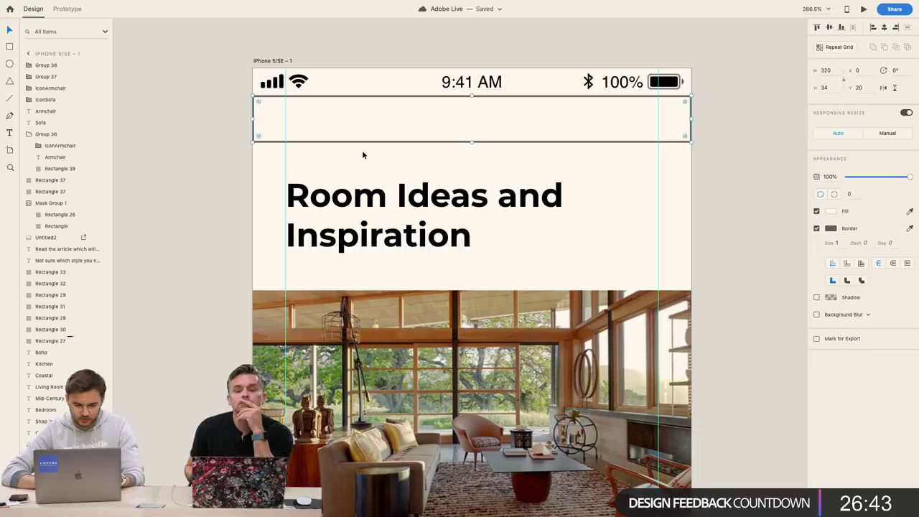
{"action": "key", "text": "Delete"}
Draw a 24×24 square at top left and a wide rectangle beside it
{"action": "key", "text": "r"}
{"action": "left_click_drag", "start_coordinate": [287, 107], "coordinate": [328, 149]}
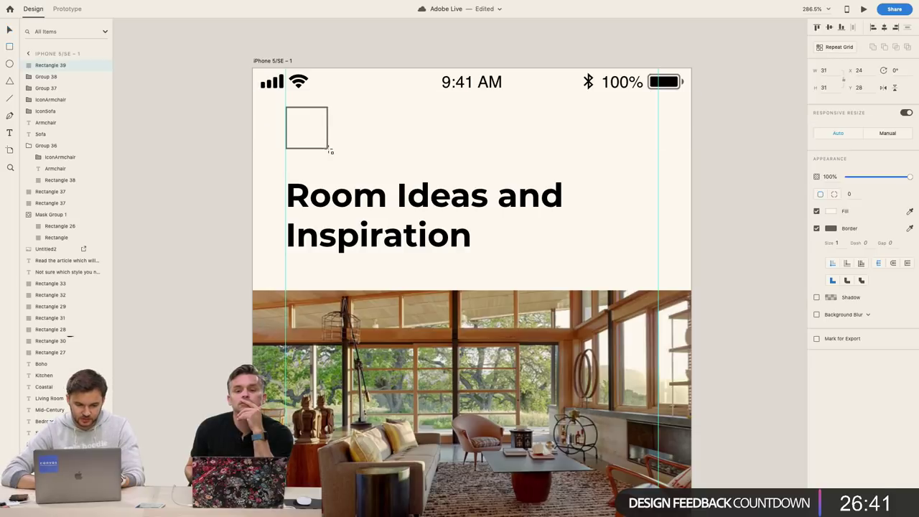
{"action": "type", "text": "24"}
{"action": "key", "text": "Tab"}
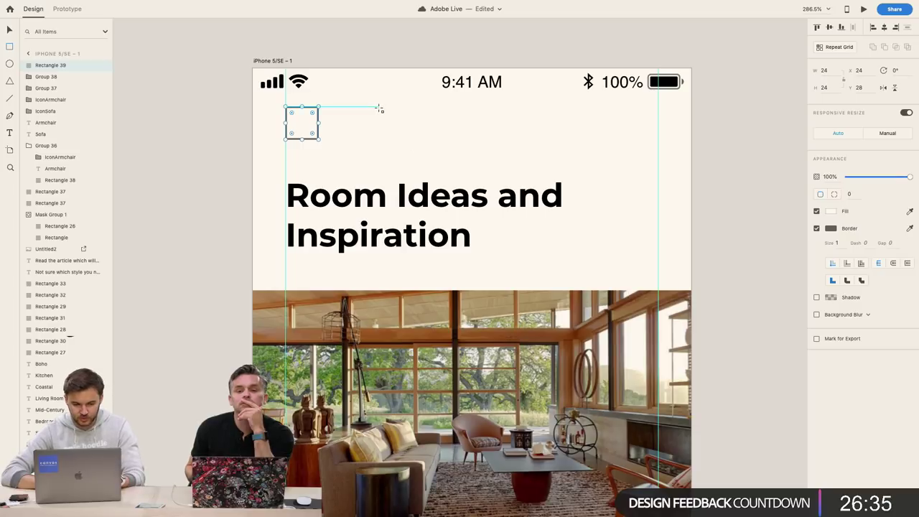
{"action": "mouse_move", "coordinate": [378, 107]}
{"action": "left_mouse_down"}
{"action": "mouse_move", "coordinate": [402, 121]}
{"action": "mouse_move", "coordinate": [521, 143]}
{"action": "mouse_move", "coordinate": [581, 140]}
{"action": "left_mouse_up"}
{"action": "left_click_drag", "start_coordinate": [460, 129], "coordinate": [431, 126]}
{"action": "left_click", "coordinate": [573, 159]}
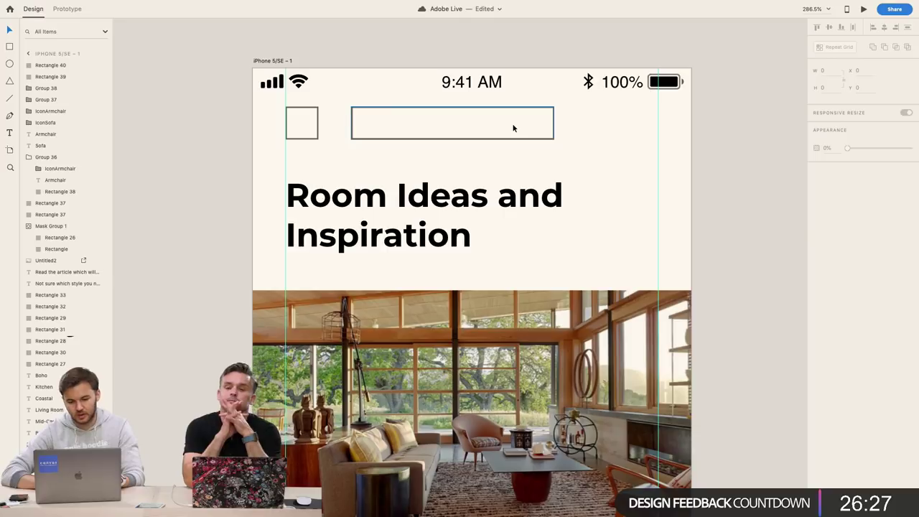
Duplicate the square to the right end of the top bar
{"action": "left_click", "coordinate": [299, 119]}
{"action": "key", "text": "super+d"}
{"action": "left_click_drag", "start_coordinate": [304, 123], "coordinate": [603, 121]}
{"action": "key", "text": "super+d"}
{"action": "key", "text": "Delete"}
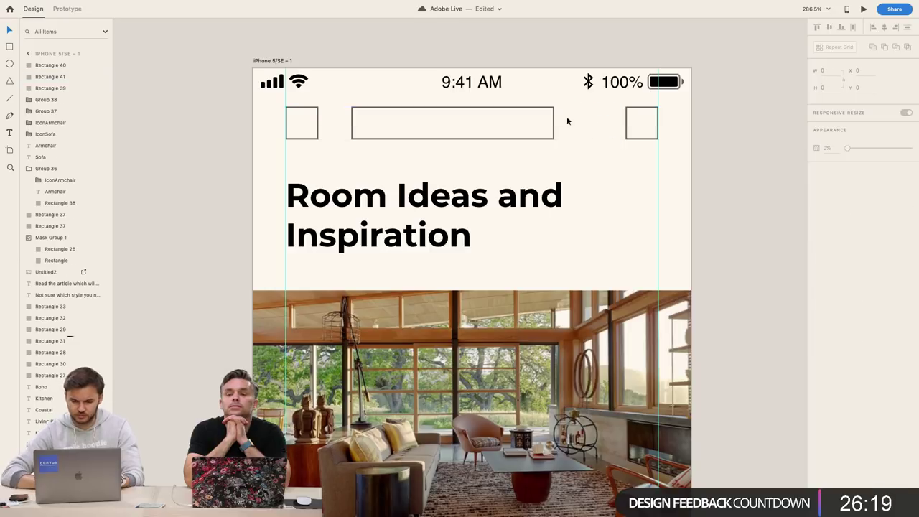
Widen the middle box to 176 px
{"action": "left_click", "coordinate": [553, 121]}
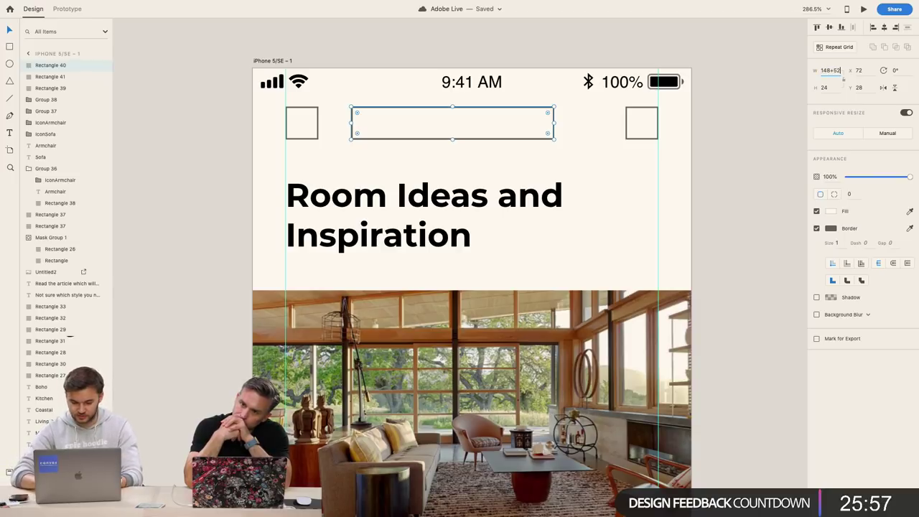
{"action": "left_click_drag", "start_coordinate": [553, 122], "coordinate": [593, 122]}
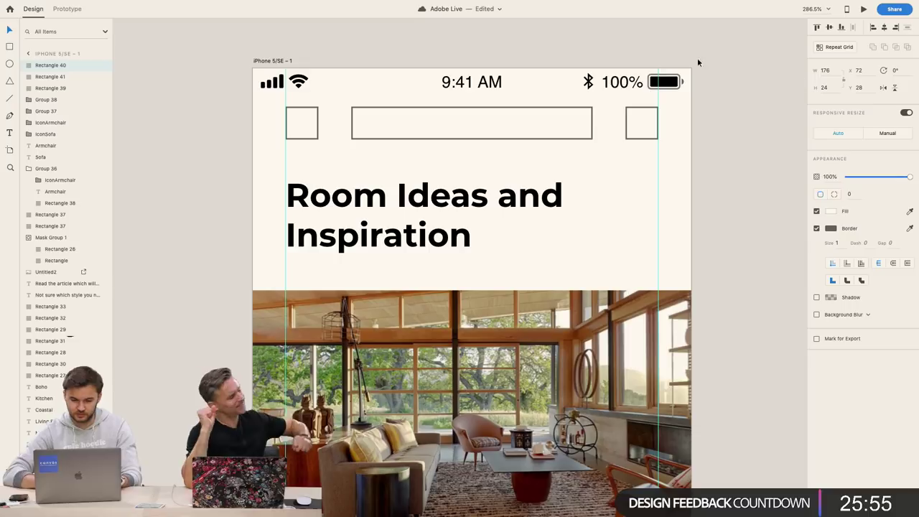
{"action": "left_click", "coordinate": [631, 205]}
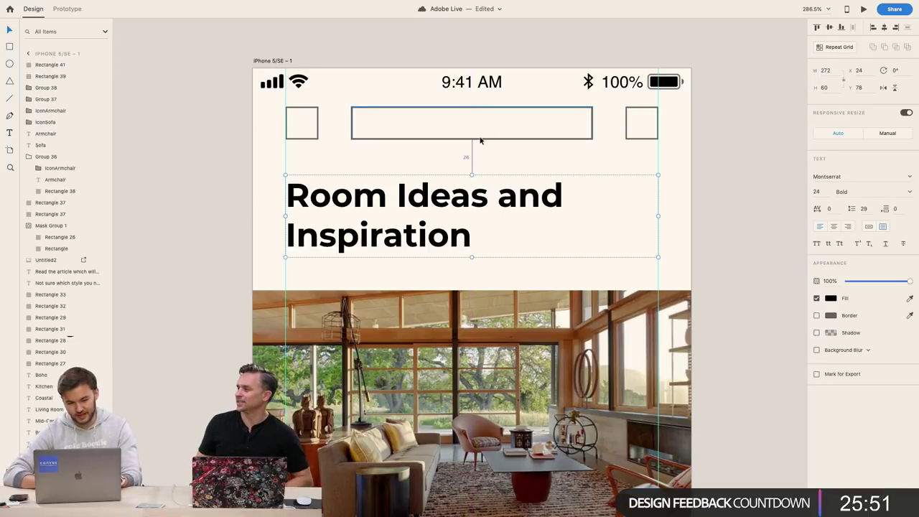
{"action": "left_click", "coordinate": [719, 205]}
Nudge the heading, hero and Rooms content up slightly
{"action": "scroll", "coordinate": [720, 204], "scroll_direction": "down", "scroll_amount": 5}
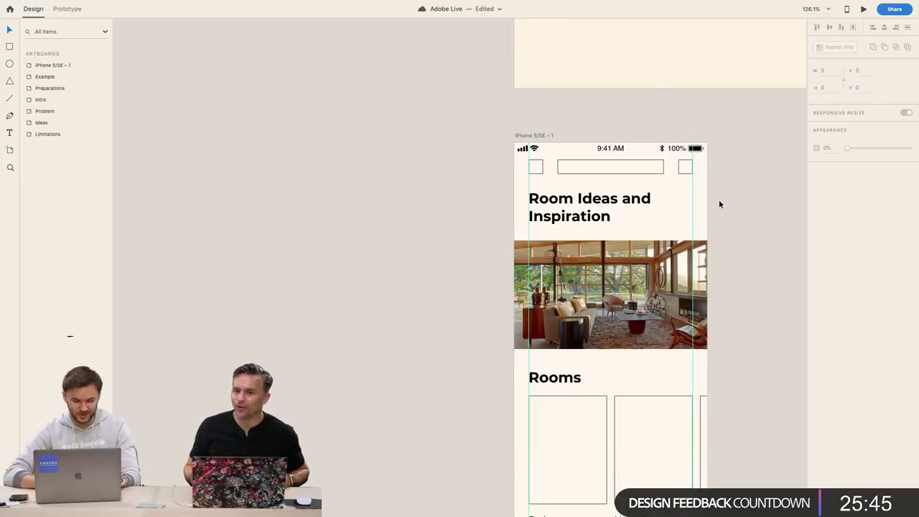
{"action": "scroll", "coordinate": [719, 204], "scroll_direction": "down", "scroll_amount": 3}
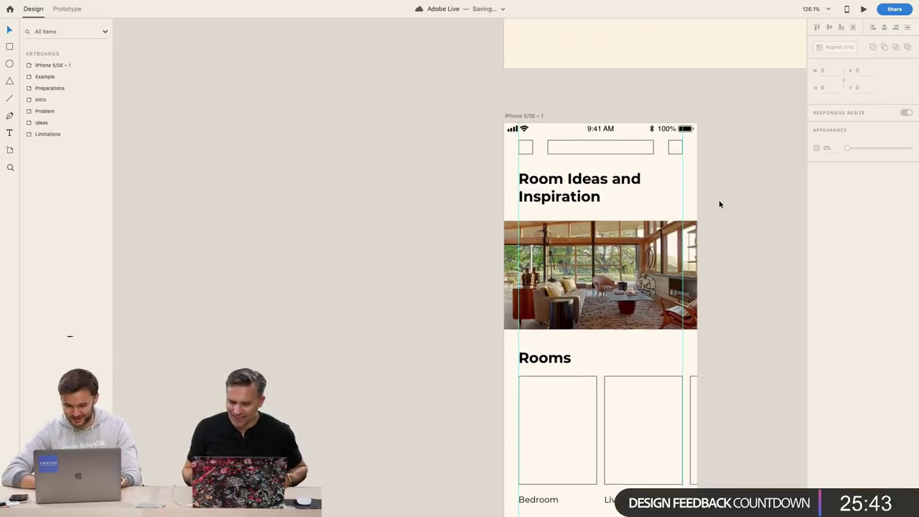
{"action": "left_click", "coordinate": [616, 163]}
{"action": "scroll", "coordinate": [597, 160], "scroll_direction": "up", "scroll_amount": 4}
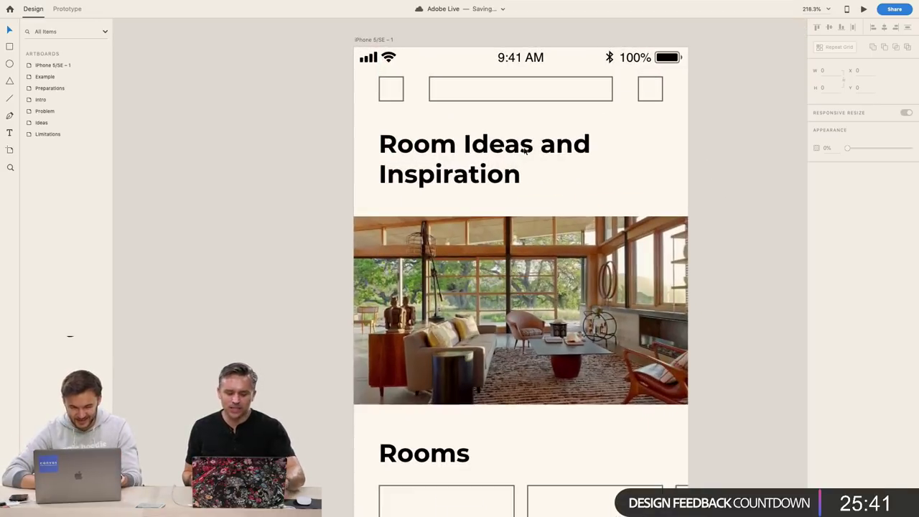
{"action": "scroll", "coordinate": [544, 164], "scroll_direction": "down", "scroll_amount": 5}
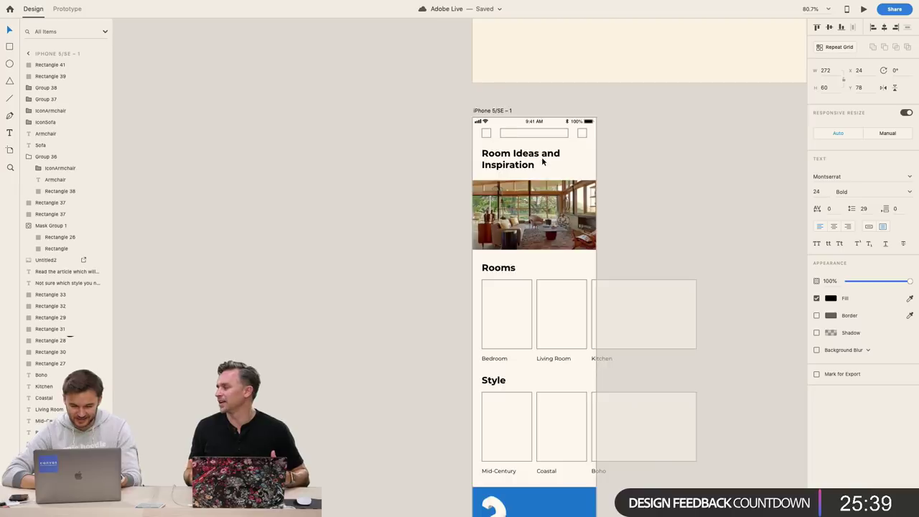
{"action": "left_click", "coordinate": [622, 425]}
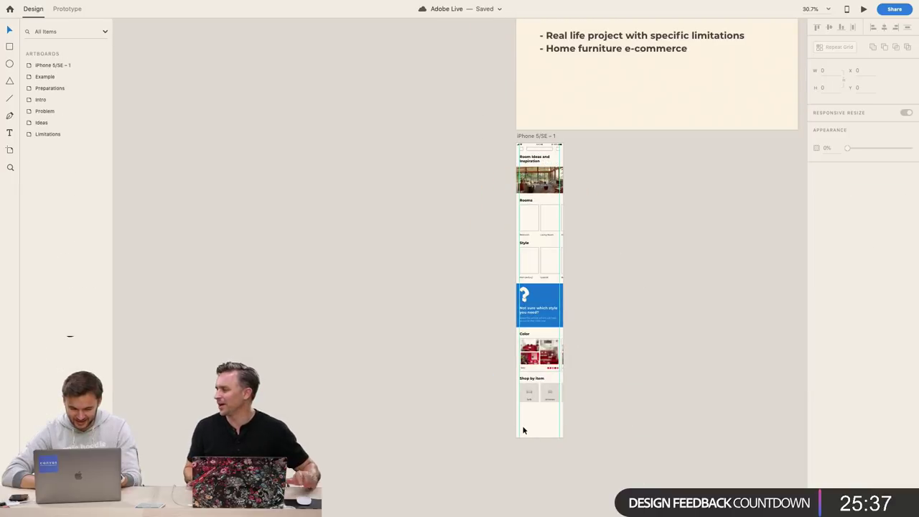
{"action": "left_click_drag", "start_coordinate": [523, 430], "coordinate": [585, 170]}
{"action": "scroll", "coordinate": [529, 151], "scroll_direction": "up", "scroll_amount": 3}
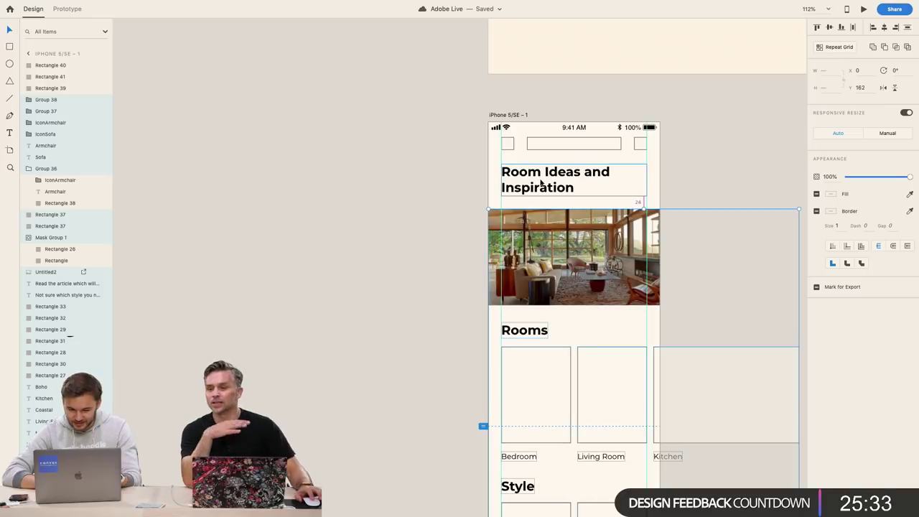
{"action": "left_click", "coordinate": [546, 177], "text": "shift"}
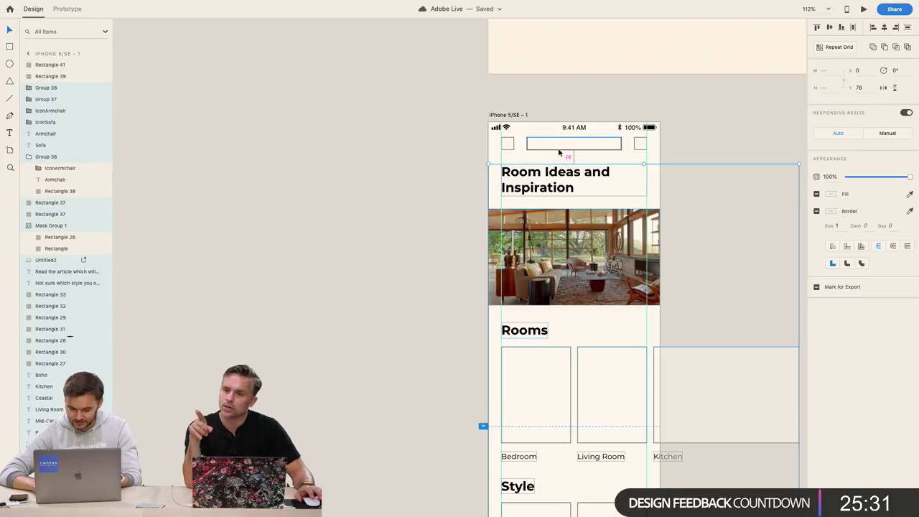
{"action": "key", "text": "Up"}
{"action": "key", "text": "Up"}
{"action": "left_click", "coordinate": [396, 201]}
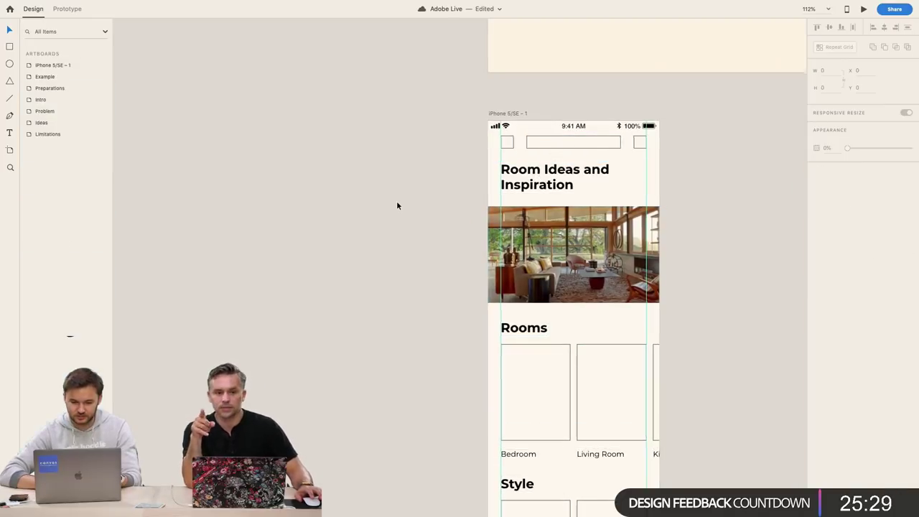
Scroll past the Mid-Century style tile up to the Preparations artboard
{"action": "scroll", "coordinate": [396, 200], "scroll_direction": "down", "scroll_amount": 5}
{"action": "scroll", "coordinate": [489, 316], "scroll_direction": "down", "scroll_amount": 5}
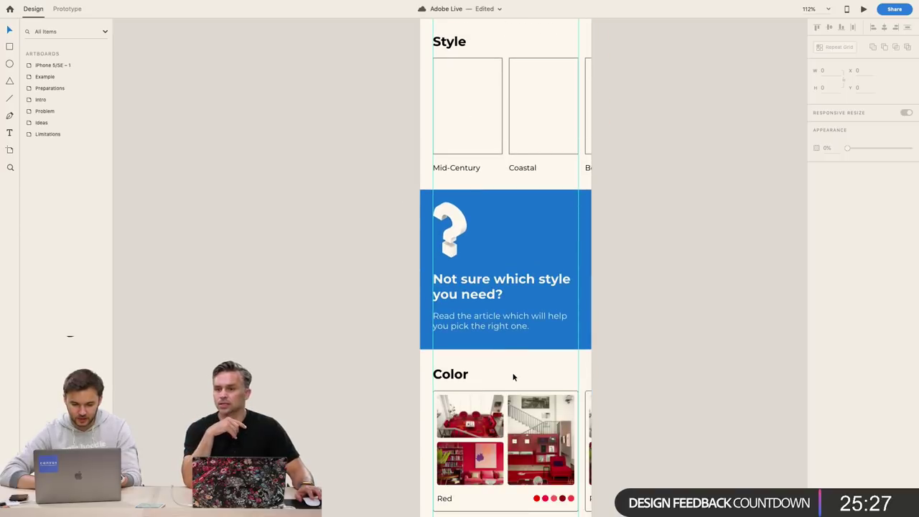
{"action": "scroll", "coordinate": [514, 373], "scroll_direction": "up", "scroll_amount": 3}
{"action": "left_click", "coordinate": [468, 215]}
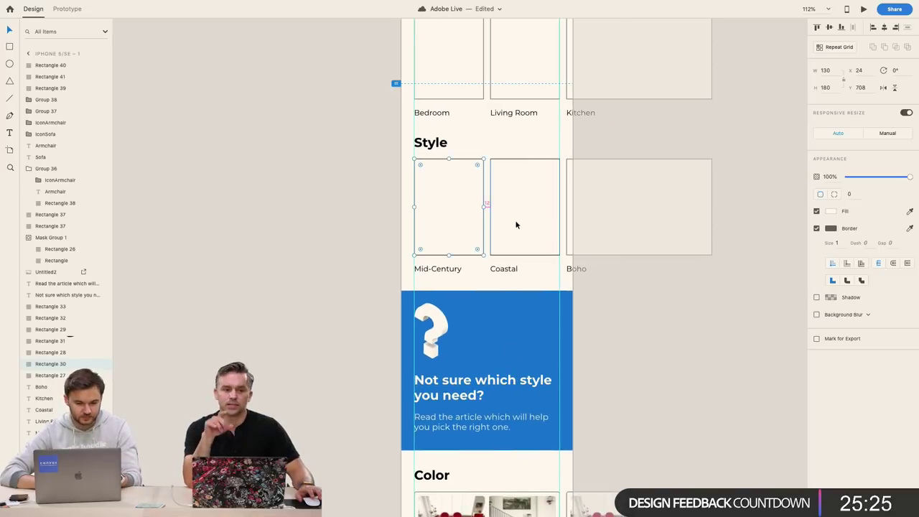
{"action": "left_click", "coordinate": [655, 323]}
{"action": "scroll", "coordinate": [655, 322], "scroll_direction": "down", "scroll_amount": 7}
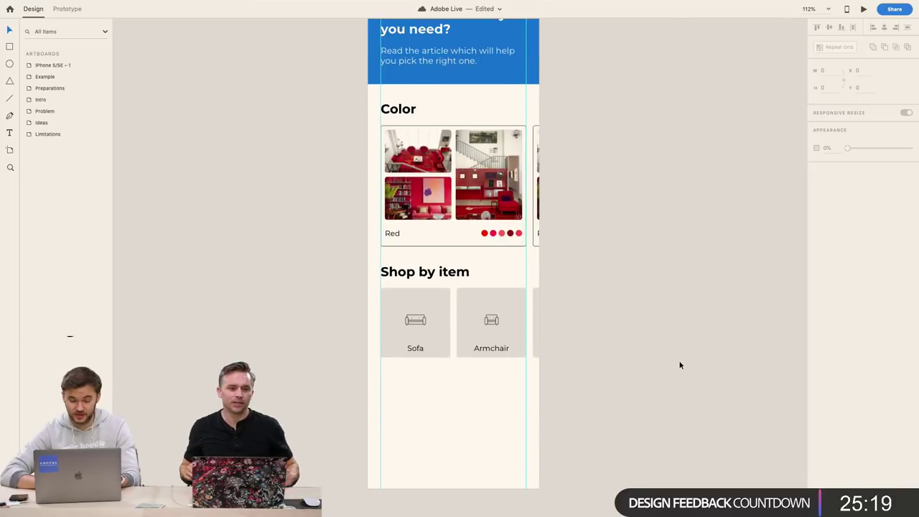
{"action": "scroll", "coordinate": [679, 369], "scroll_direction": "down", "scroll_amount": 3}
{"action": "scroll", "coordinate": [679, 369], "scroll_direction": "up", "scroll_amount": 5}
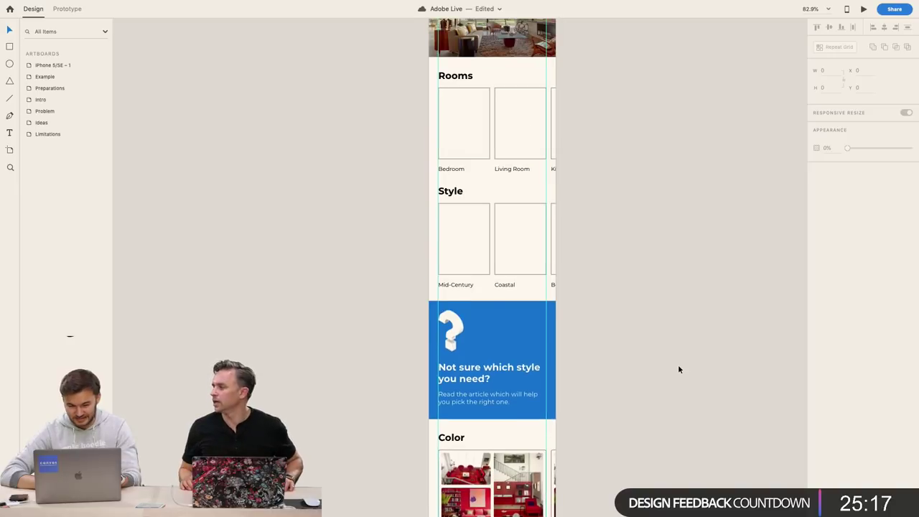
{"action": "scroll", "coordinate": [520, 363], "scroll_direction": "down", "scroll_amount": 2}
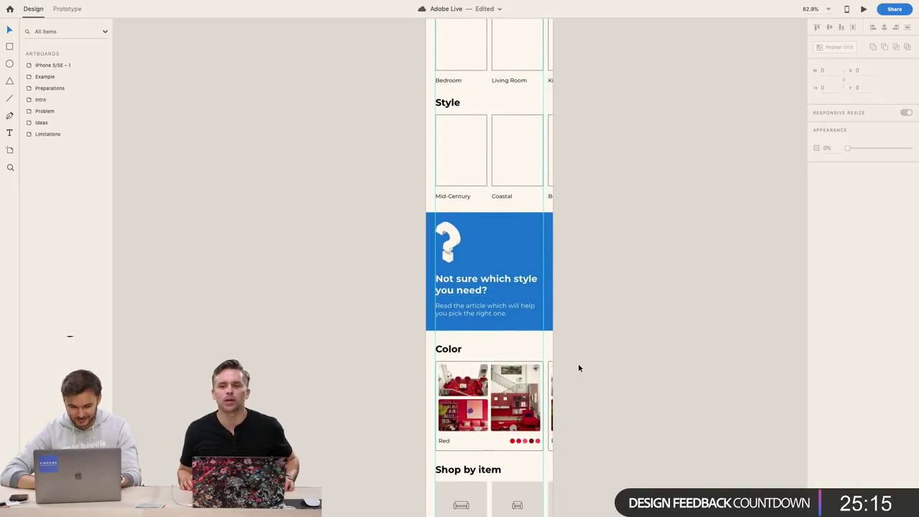
{"action": "scroll", "coordinate": [578, 364], "scroll_direction": "down", "scroll_amount": 1}
{"action": "scroll", "coordinate": [579, 364], "scroll_direction": "down", "scroll_amount": 3}
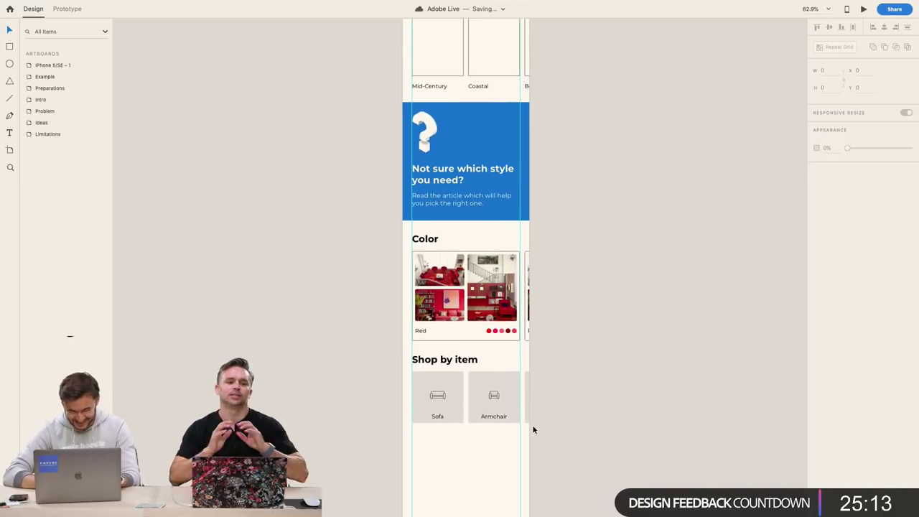
{"action": "scroll", "coordinate": [540, 276], "scroll_direction": "up", "scroll_amount": 5}
{"action": "scroll", "coordinate": [538, 249], "scroll_direction": "up", "scroll_amount": 10}
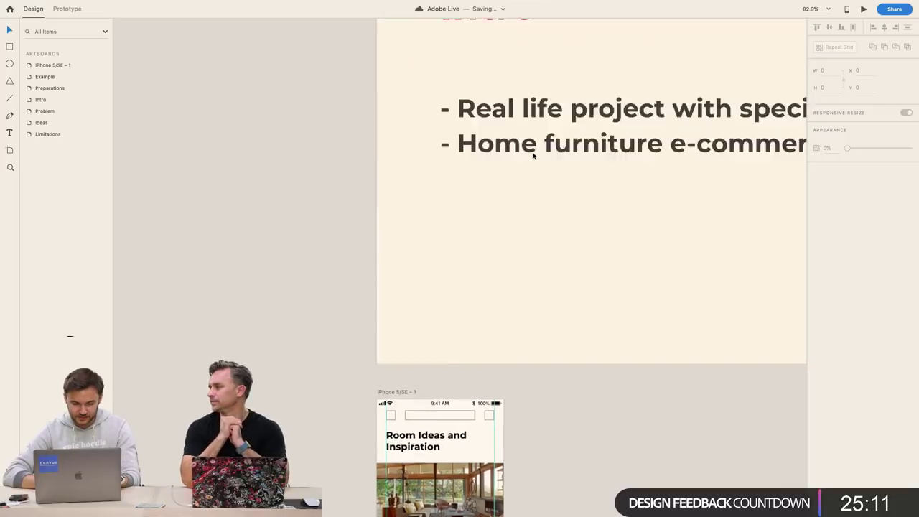
{"action": "scroll", "coordinate": [532, 151], "scroll_direction": "down", "scroll_amount": 3}
{"action": "scroll", "coordinate": [642, 219], "scroll_direction": "up", "scroll_amount": 5}
Select the three room photos on the Preparations board
{"action": "scroll", "coordinate": [546, 287], "scroll_direction": "down", "scroll_amount": 3}
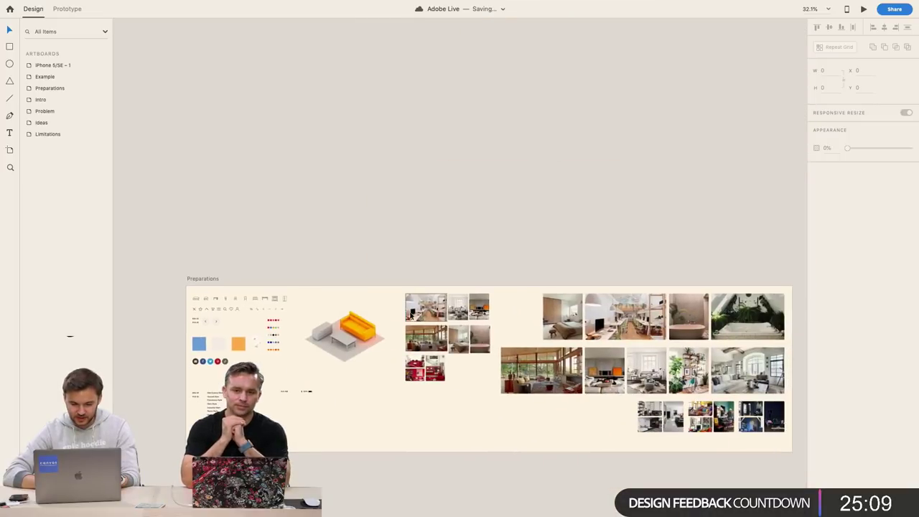
{"action": "scroll", "coordinate": [411, 314], "scroll_direction": "up", "scroll_amount": 5}
{"action": "left_click", "coordinate": [412, 314]}
{"action": "left_click", "coordinate": [661, 305], "text": "shift"}
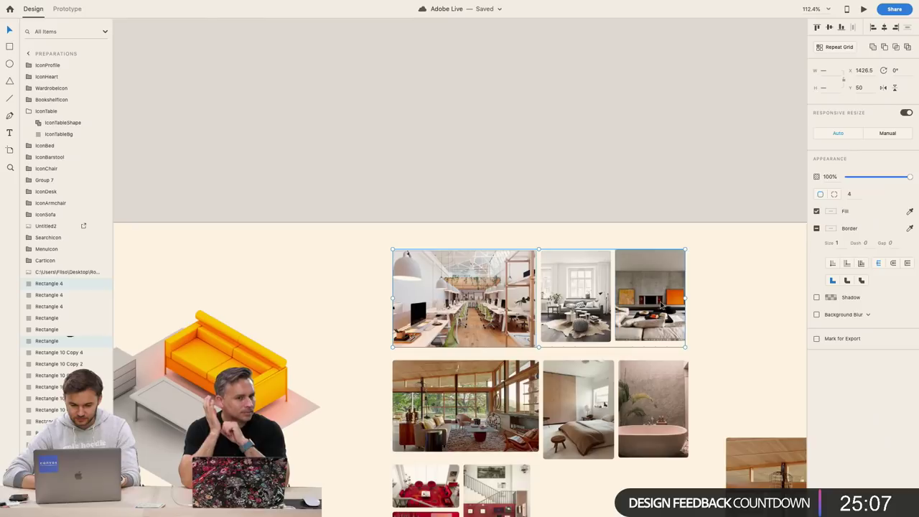
{"action": "left_click", "coordinate": [573, 245]}
{"action": "left_click", "coordinate": [503, 291]}
{"action": "left_click", "coordinate": [575, 295], "text": "shift"}
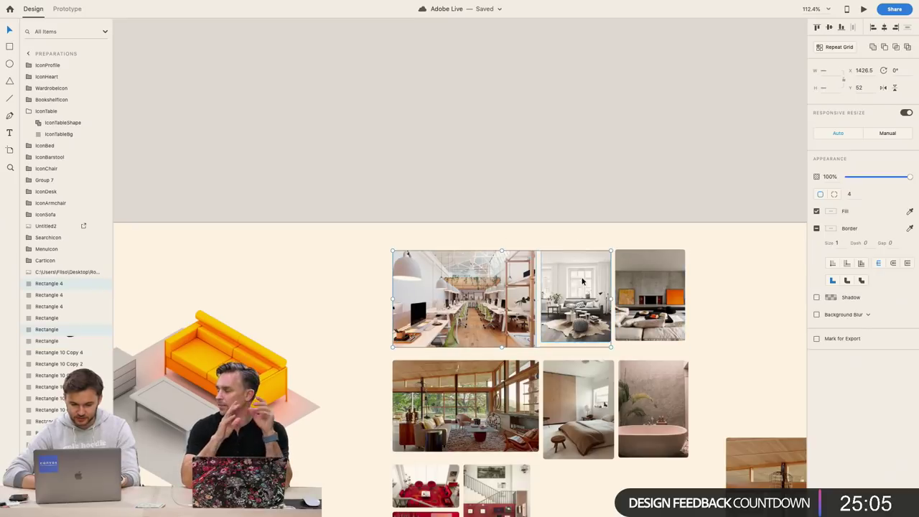
{"action": "left_click", "coordinate": [650, 277], "text": "shift"}
Paste the three room photos onto the pasteboard beside the Rooms section, then deselect
{"action": "scroll", "coordinate": [650, 276], "scroll_direction": "down", "scroll_amount": 5}
{"action": "scroll", "coordinate": [536, 385], "scroll_direction": "down", "scroll_amount": 5}
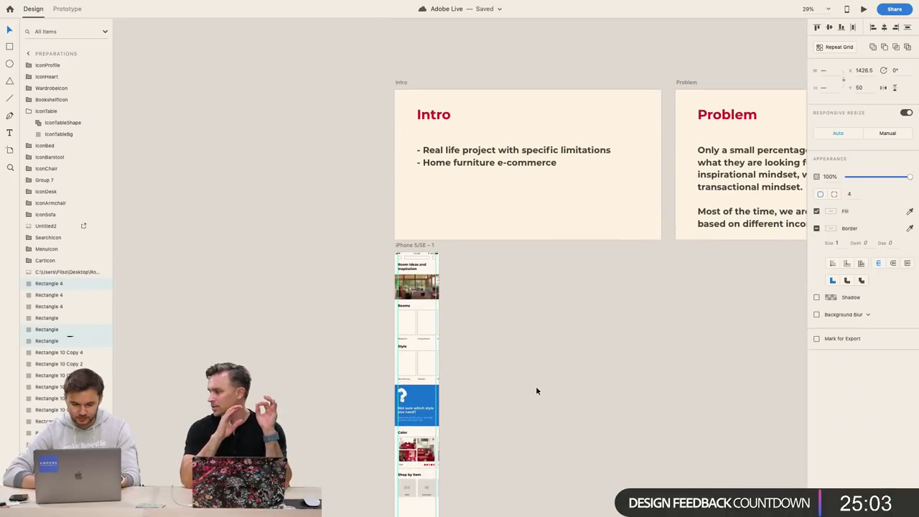
{"action": "left_click", "coordinate": [536, 386]}
{"action": "scroll", "coordinate": [493, 351], "scroll_direction": "up", "scroll_amount": 5}
{"action": "key", "text": "super+v"}
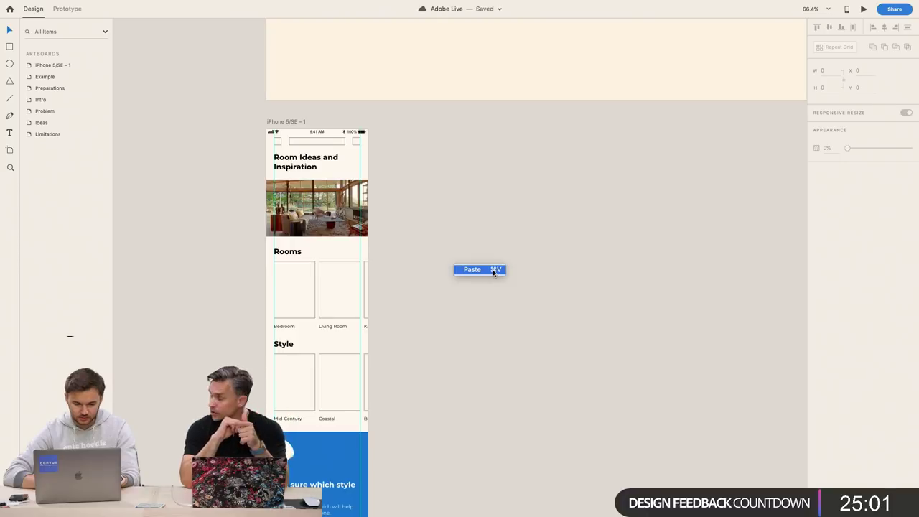
{"action": "left_click", "coordinate": [494, 379]}
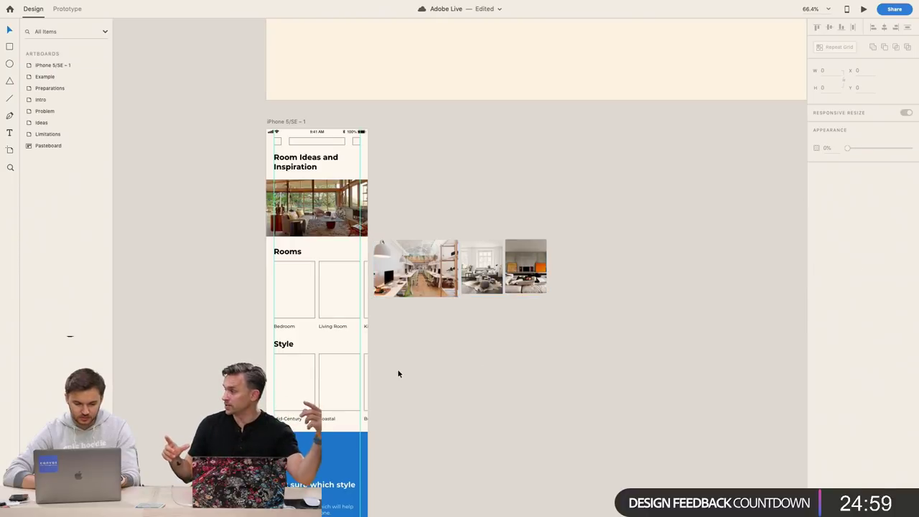
{"action": "scroll", "coordinate": [354, 335], "scroll_direction": "up", "scroll_amount": 5}
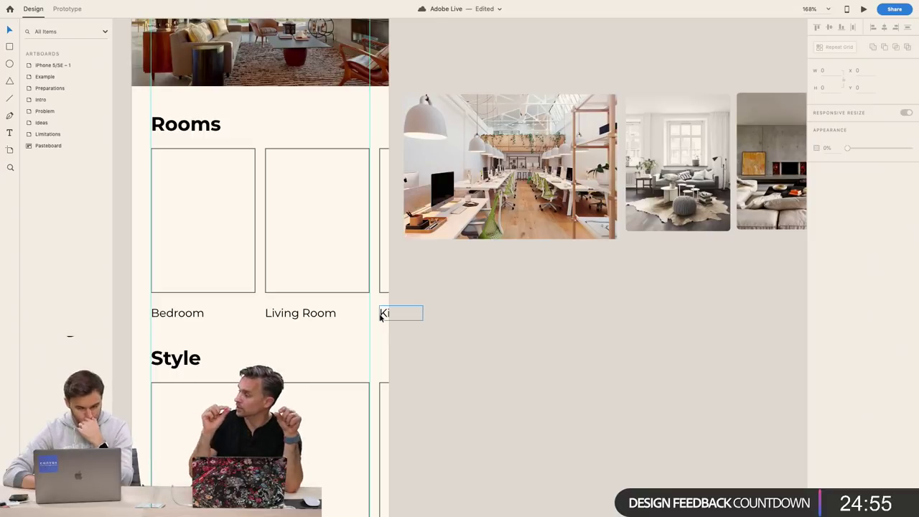
{"action": "left_click", "coordinate": [374, 357]}
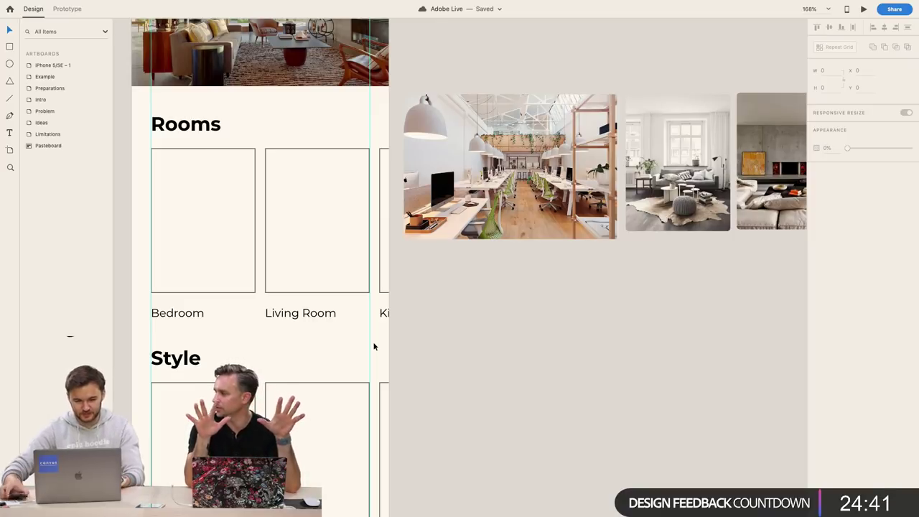
{"action": "scroll", "coordinate": [374, 347], "scroll_direction": "down", "scroll_amount": 5}
{"action": "scroll", "coordinate": [359, 373], "scroll_direction": "up", "scroll_amount": 2}
{"action": "scroll", "coordinate": [347, 408], "scroll_direction": "down", "scroll_amount": 4}
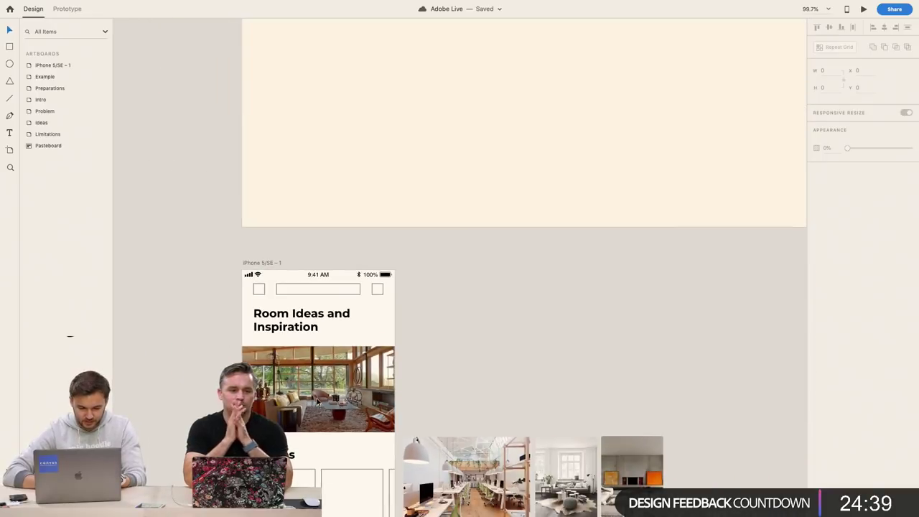
Move the office photo onto the Bedroom tile and mask it to the tile's shape
{"action": "scroll", "coordinate": [376, 408], "scroll_direction": "down", "scroll_amount": 3}
{"action": "left_click", "coordinate": [517, 280]}
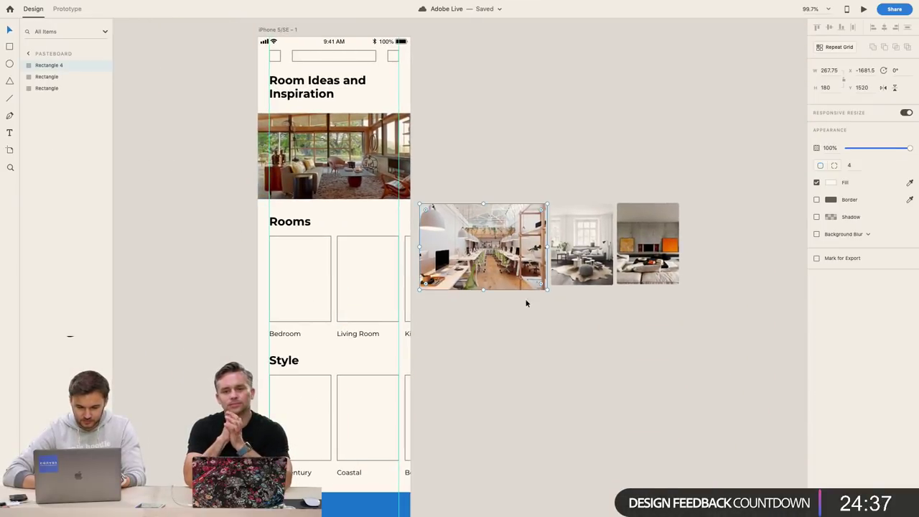
{"action": "left_click_drag", "start_coordinate": [481, 250], "coordinate": [299, 319]}
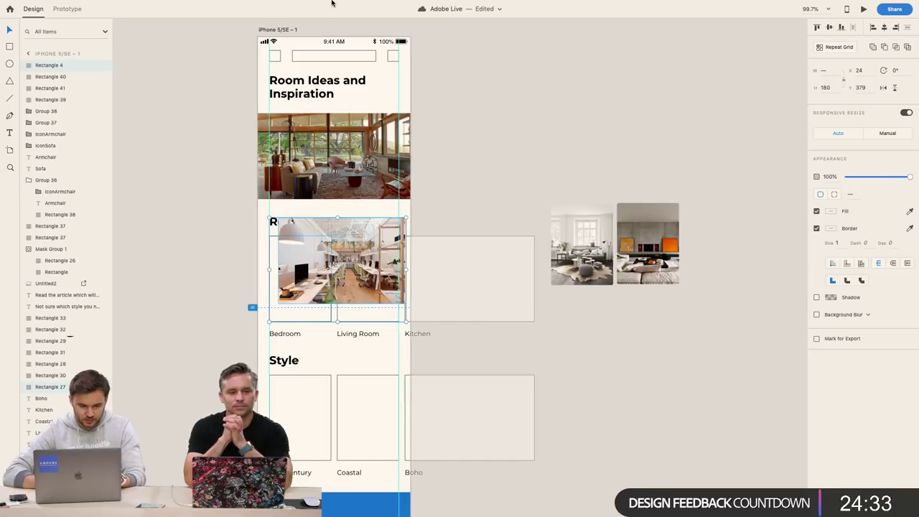
{"action": "left_click", "coordinate": [95, 5]}
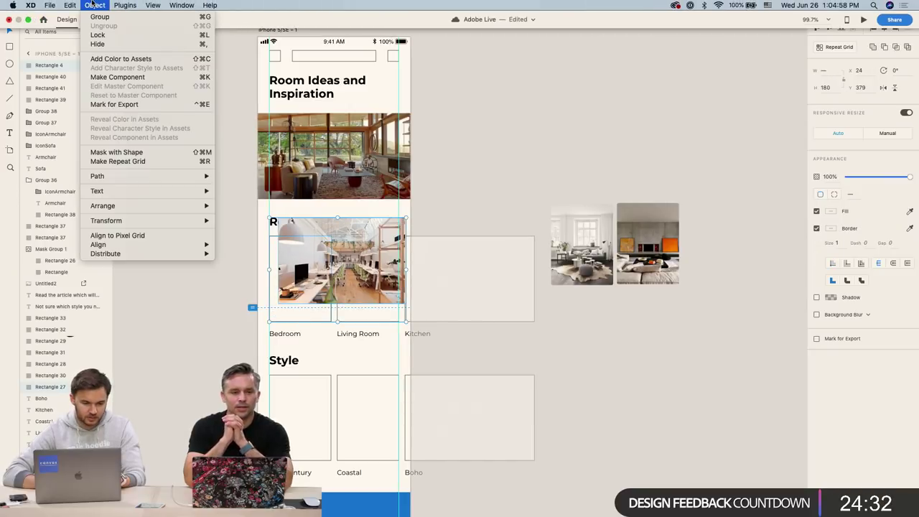
{"action": "left_click", "coordinate": [160, 153]}
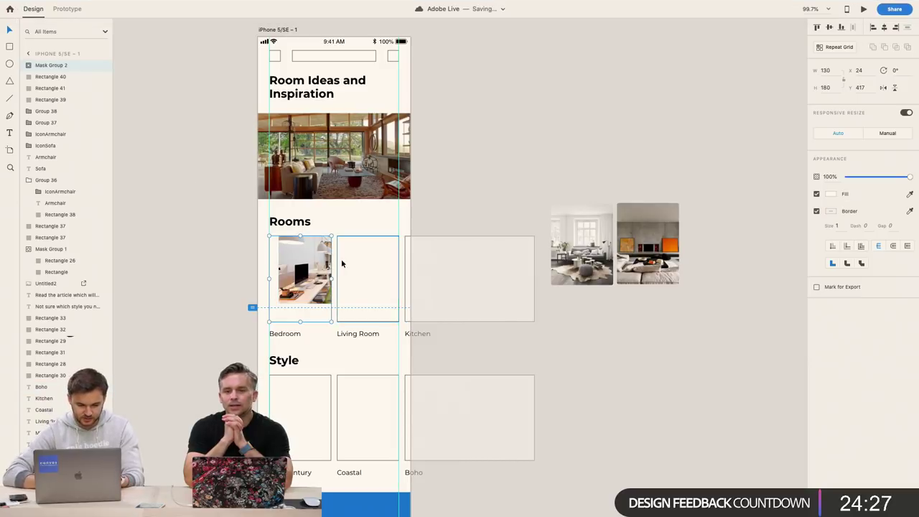
Reposition the office photo inside the Bedroom tile's mask
{"action": "double_click", "coordinate": [310, 275]}
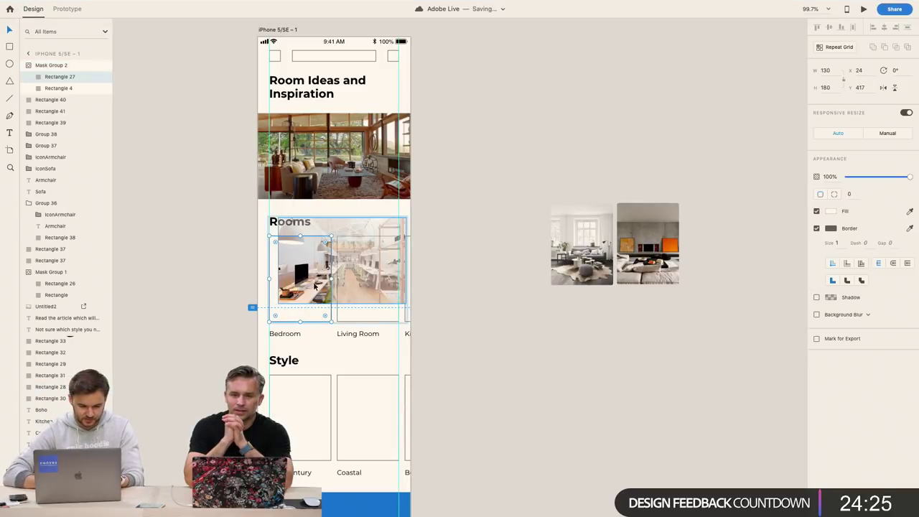
{"action": "left_click", "coordinate": [322, 260]}
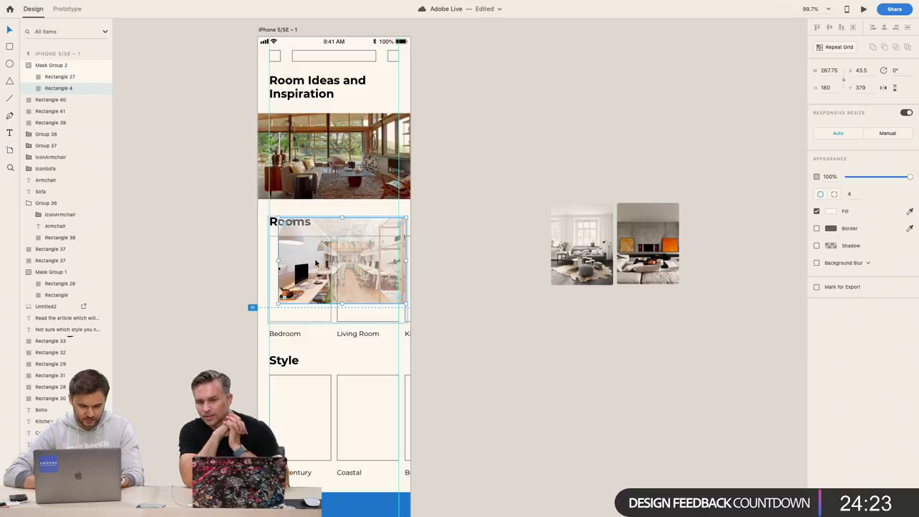
{"action": "left_click_drag", "start_coordinate": [314, 258], "coordinate": [293, 289]}
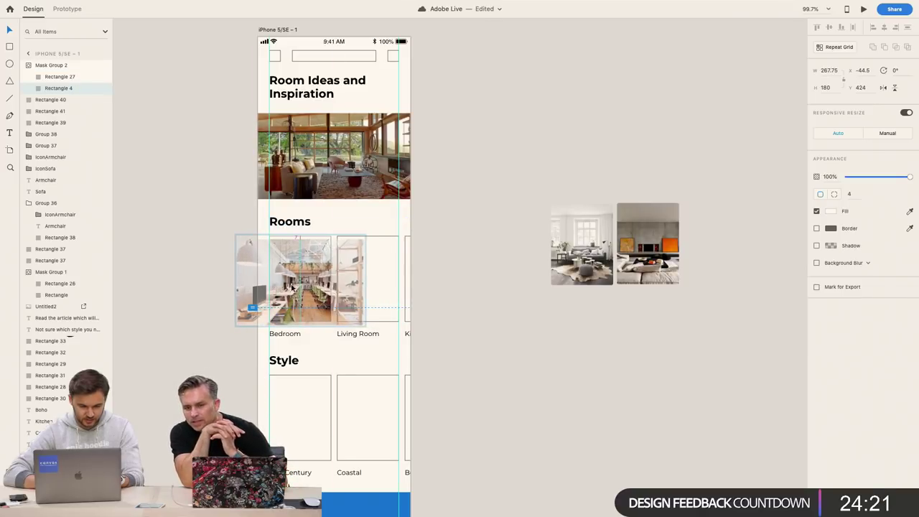
{"action": "left_click", "coordinate": [485, 369]}
{"action": "left_click", "coordinate": [301, 312]}
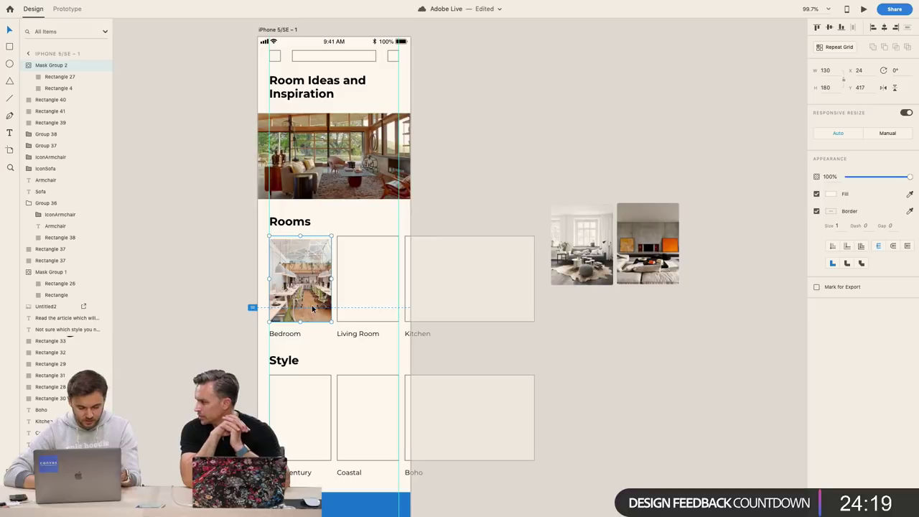
{"action": "mouse_move", "coordinate": [216, 4]}
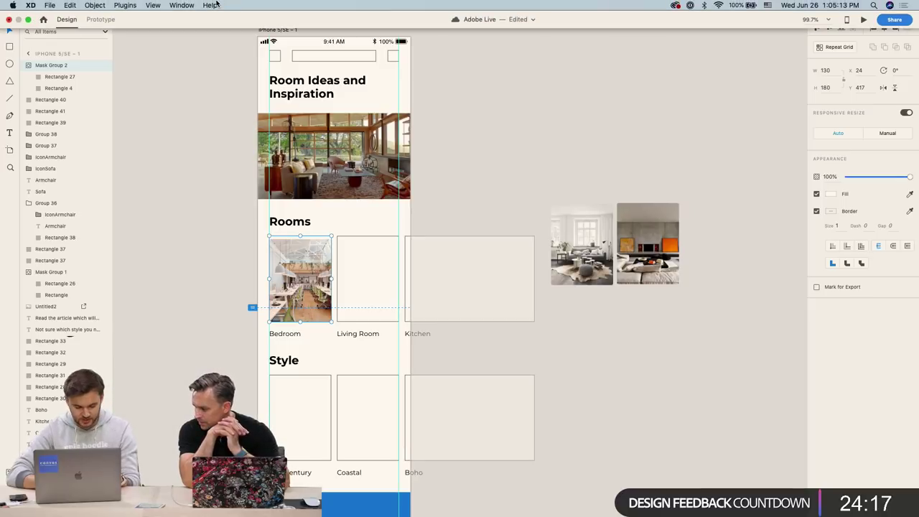
{"action": "double_click", "coordinate": [300, 284]}
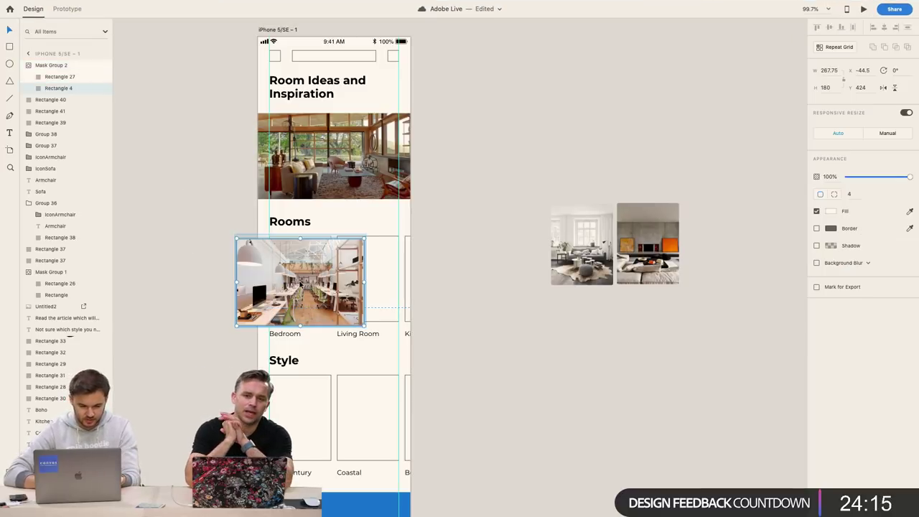
{"action": "scroll", "coordinate": [301, 282], "scroll_direction": "up", "scroll_amount": 5}
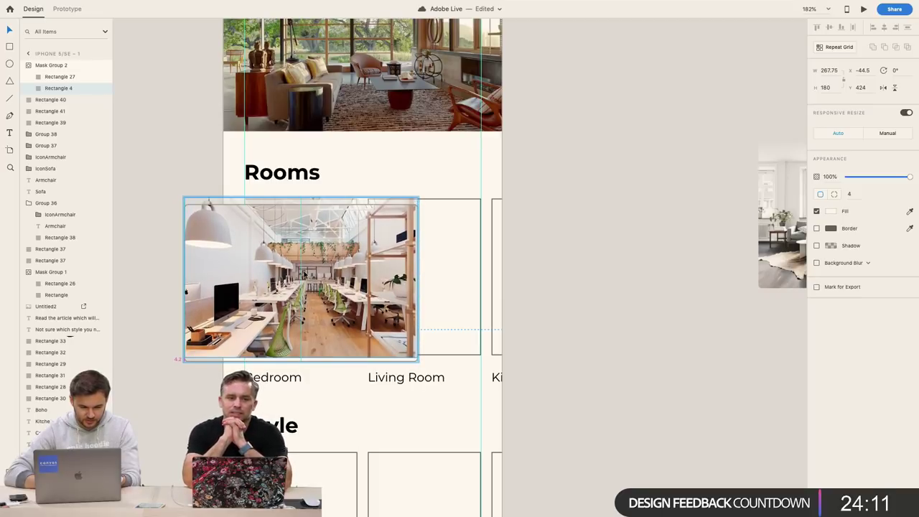
{"action": "left_click", "coordinate": [592, 339]}
Try nudging the photo upward inside the Bedroom mask, then undo it
{"action": "double_click", "coordinate": [316, 329]}
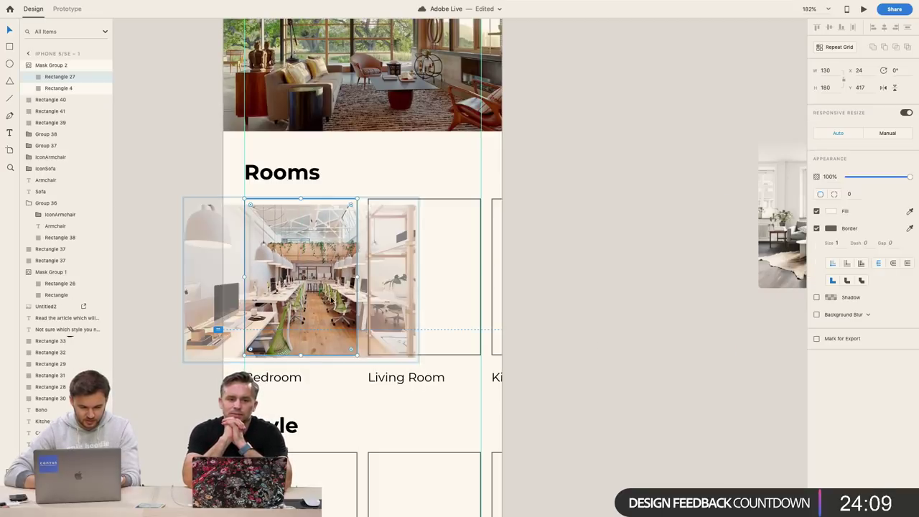
{"action": "left_click", "coordinate": [571, 369]}
{"action": "left_click", "coordinate": [325, 298]}
{"action": "scroll", "coordinate": [327, 298], "scroll_direction": "up", "scroll_amount": 5}
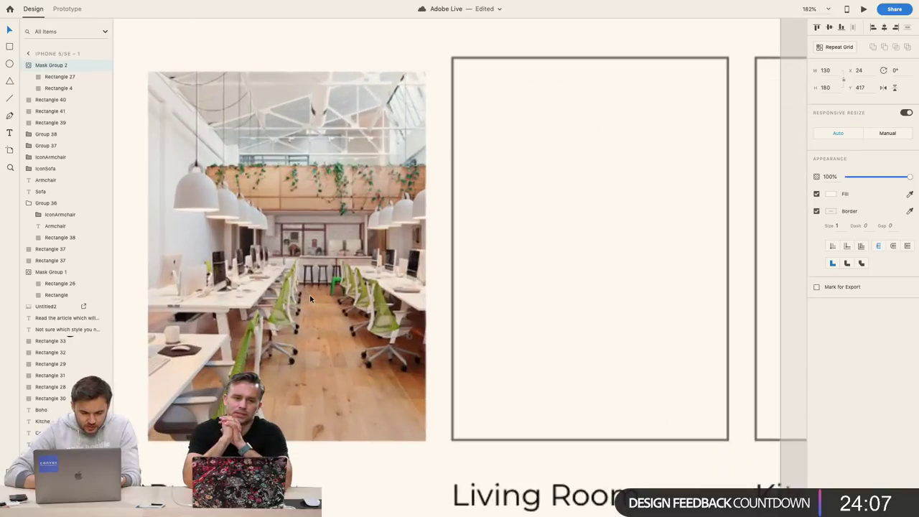
{"action": "double_click", "coordinate": [341, 298]}
{"action": "left_click_drag", "start_coordinate": [332, 291], "coordinate": [334, 283]}
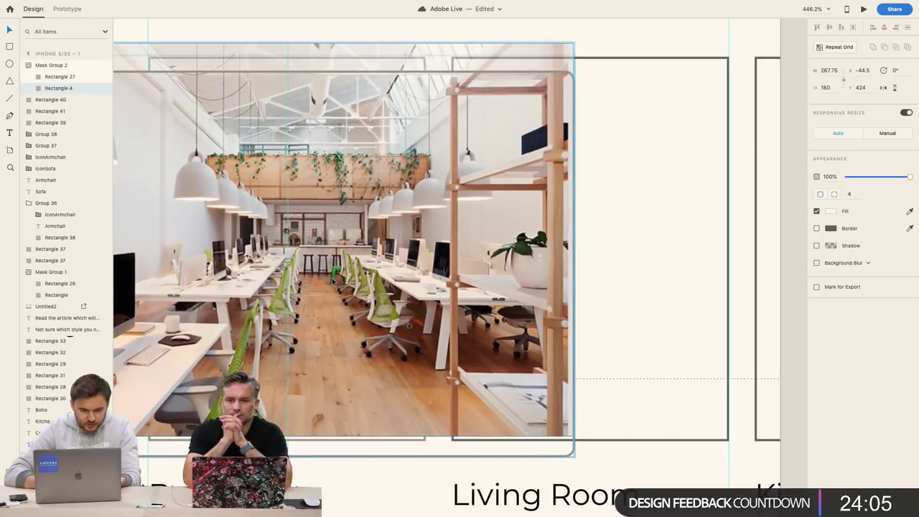
{"action": "key", "text": "super+z"}
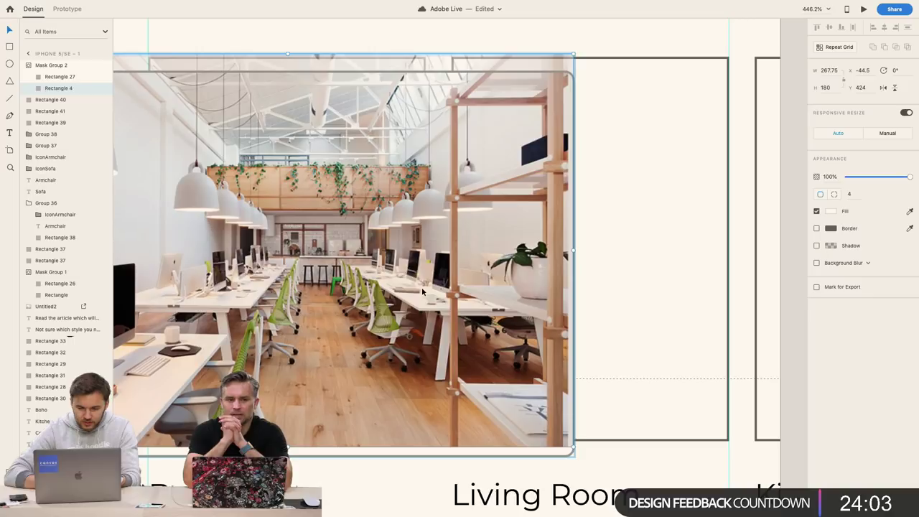
Nudge the office photo up inside the Bedroom tile, from Y 424 to 417
{"action": "left_click", "coordinate": [640, 283]}
{"action": "scroll", "coordinate": [640, 283], "scroll_direction": "down", "scroll_amount": 1}
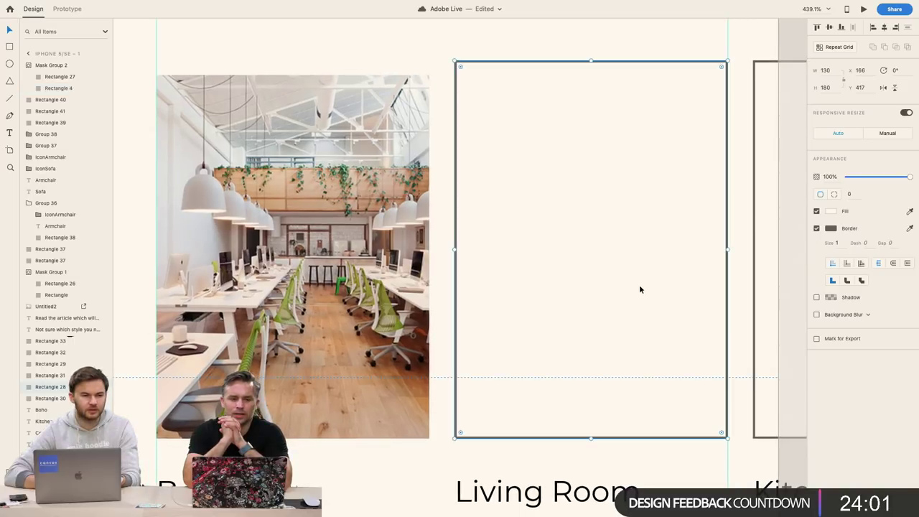
{"action": "scroll", "coordinate": [641, 290], "scroll_direction": "left", "scroll_amount": 3}
{"action": "scroll", "coordinate": [641, 289], "scroll_direction": "down", "scroll_amount": 1}
{"action": "scroll", "coordinate": [641, 290], "scroll_direction": "left", "scroll_amount": 2}
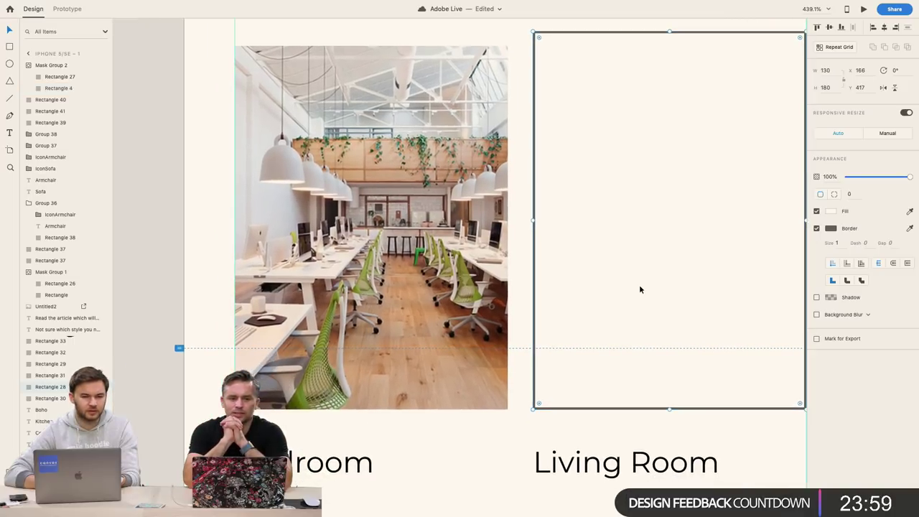
{"action": "double_click", "coordinate": [492, 271]}
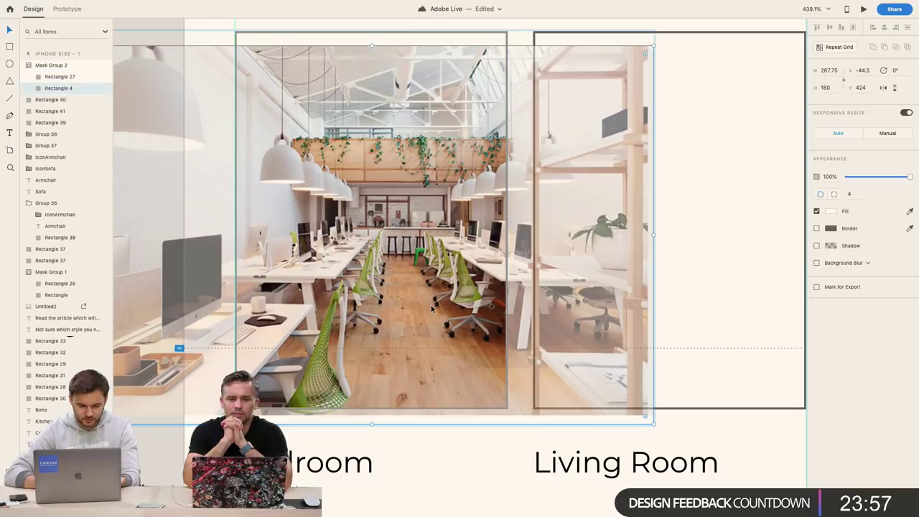
{"action": "left_click_drag", "start_coordinate": [432, 309], "coordinate": [432, 298]}
{"action": "scroll", "coordinate": [524, 343], "scroll_direction": "down", "scroll_amount": 5}
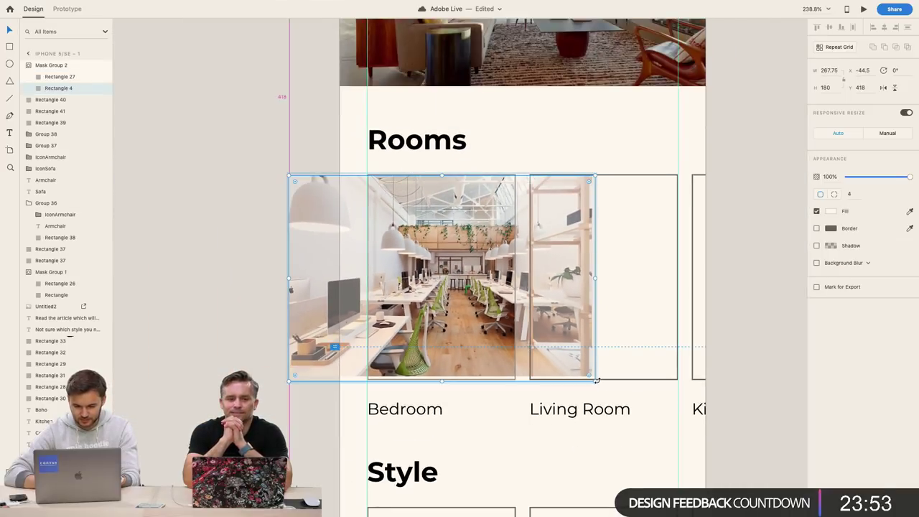
{"action": "left_click_drag", "start_coordinate": [595, 381], "coordinate": [608, 390]}
{"action": "left_click", "coordinate": [782, 441]}
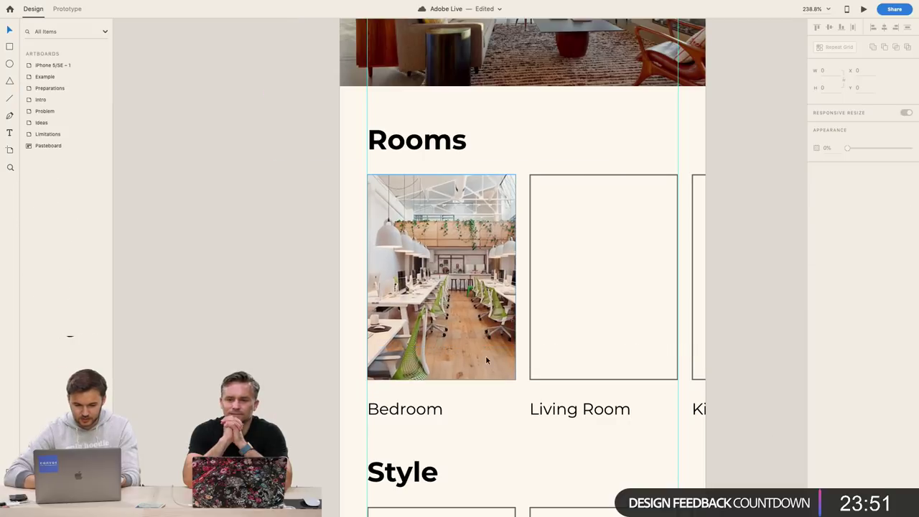
{"action": "left_click", "coordinate": [603, 341]}
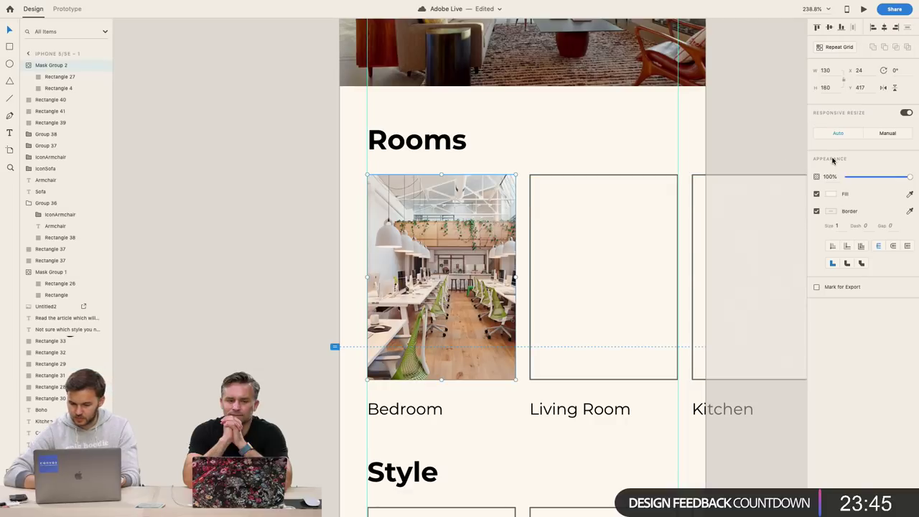
{"action": "left_click", "coordinate": [60, 87]}
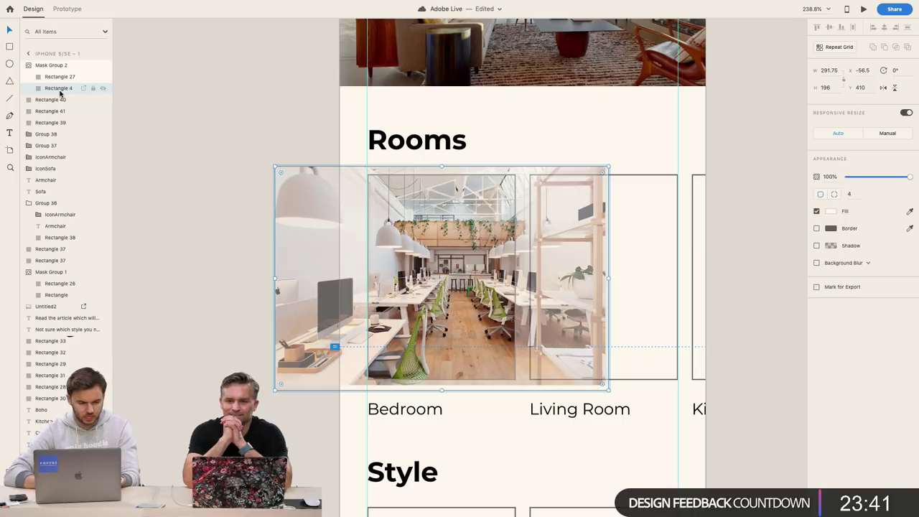
{"action": "left_click", "coordinate": [61, 77]}
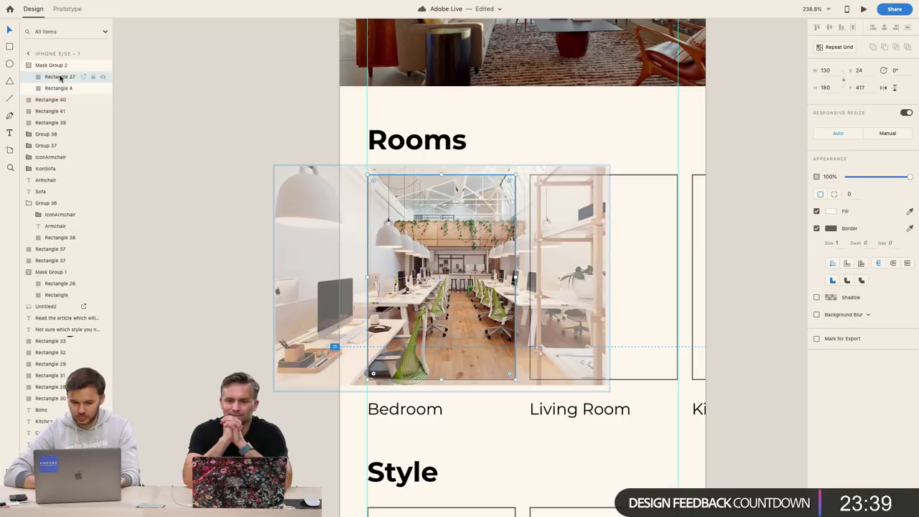
{"action": "left_click", "coordinate": [62, 65]}
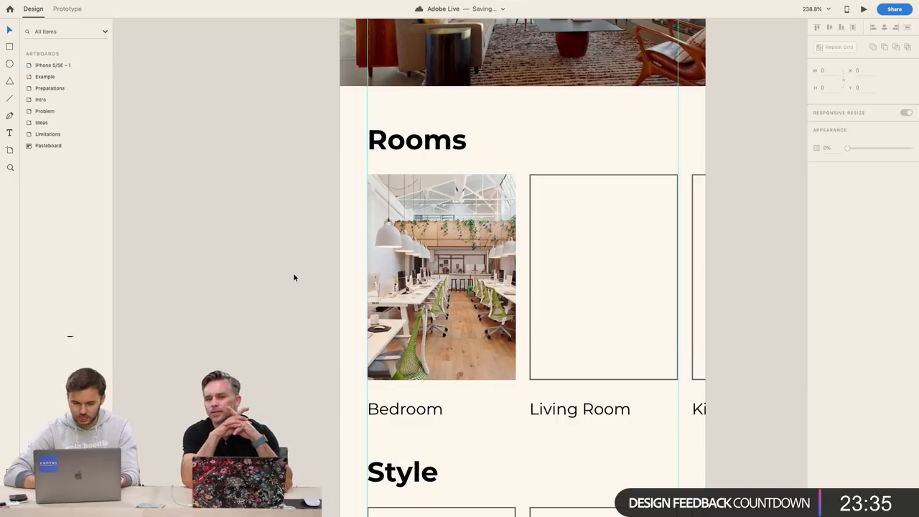
{"action": "left_click", "coordinate": [345, 292]}
{"action": "scroll", "coordinate": [446, 298], "scroll_direction": "right", "scroll_amount": 3}
{"action": "scroll", "coordinate": [446, 299], "scroll_direction": "down", "scroll_amount": 1}
{"action": "left_click", "coordinate": [545, 304]}
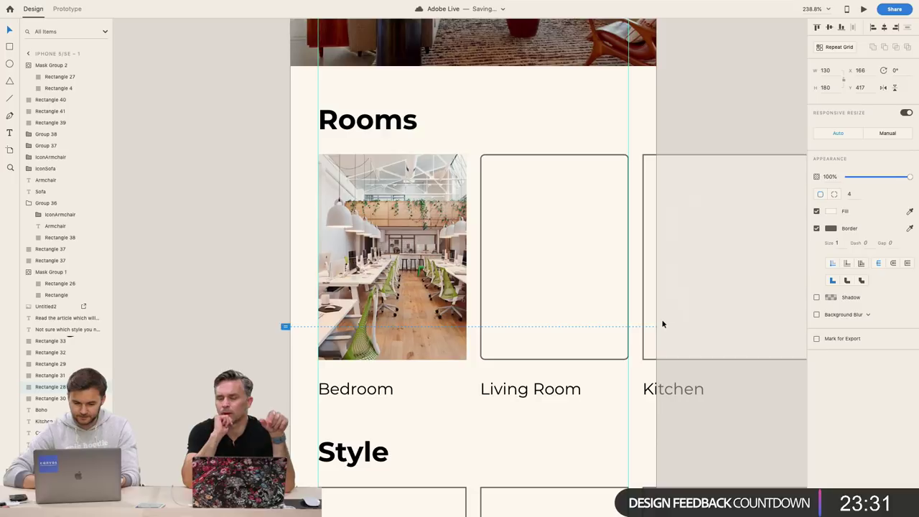
{"action": "left_click", "coordinate": [451, 416]}
{"action": "left_click", "coordinate": [449, 332]}
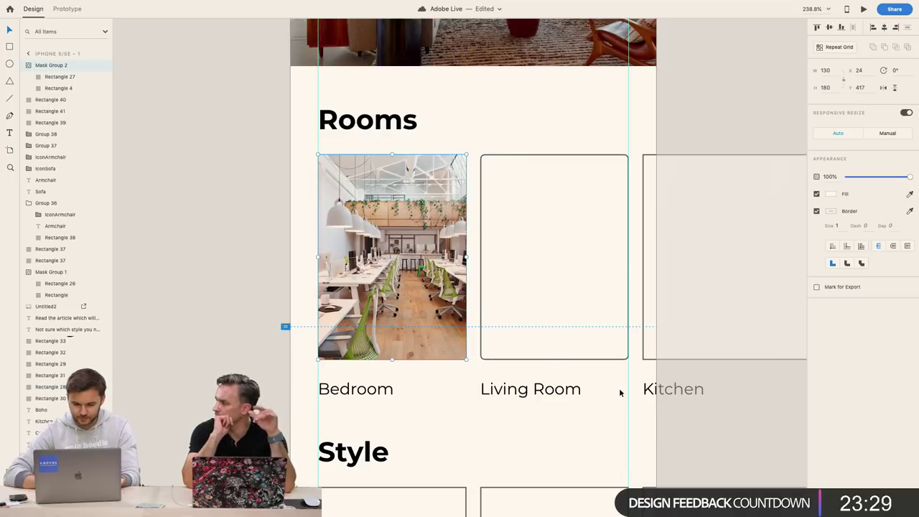
{"action": "left_click", "coordinate": [645, 346]}
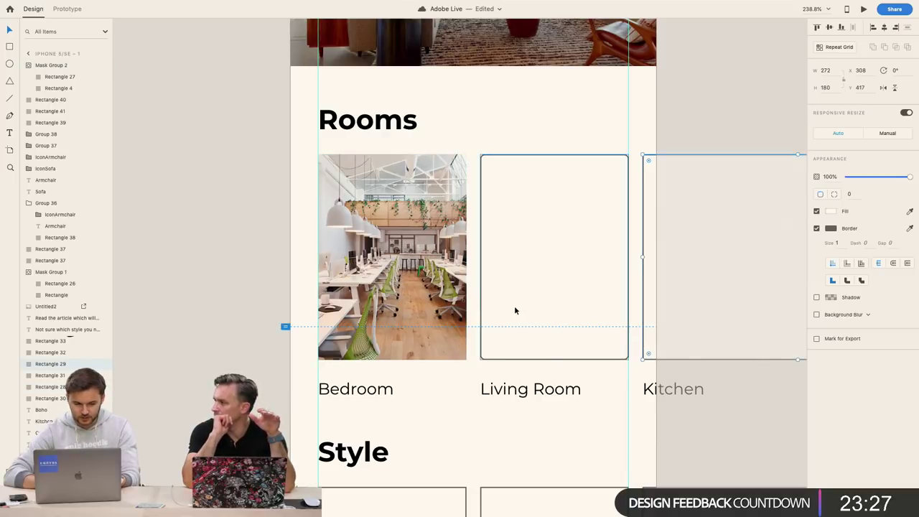
{"action": "left_click", "coordinate": [632, 379]}
{"action": "scroll", "coordinate": [632, 379], "scroll_direction": "right", "scroll_amount": 2}
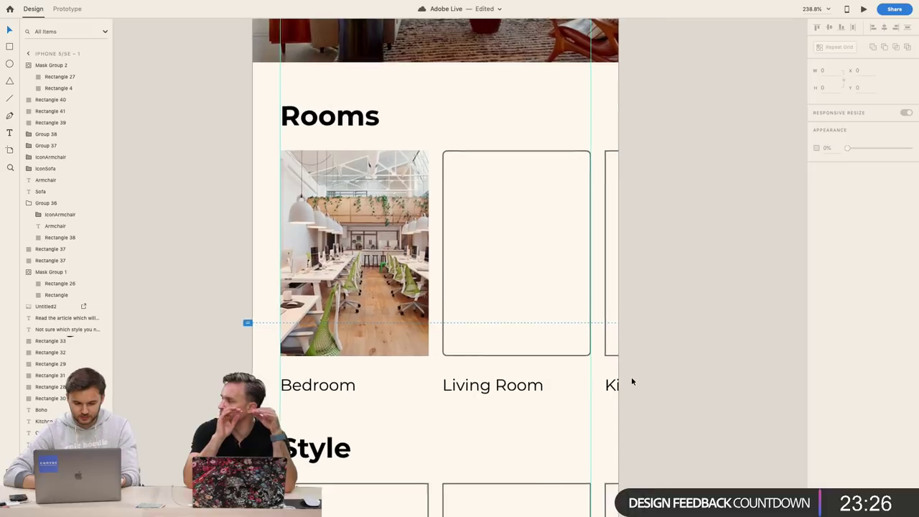
Try shifting the office image higher inside the Bedroom photo group, undoing the first move
{"action": "double_click", "coordinate": [380, 320]}
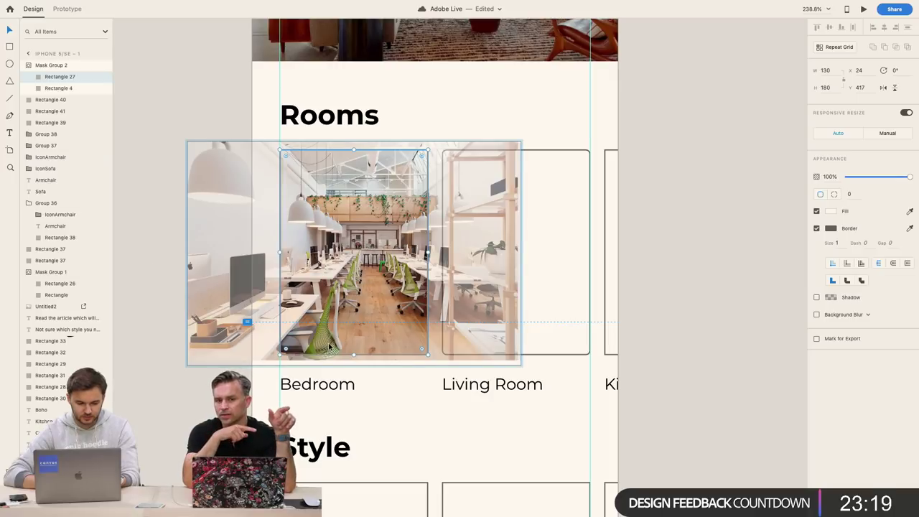
{"action": "left_click", "coordinate": [352, 323]}
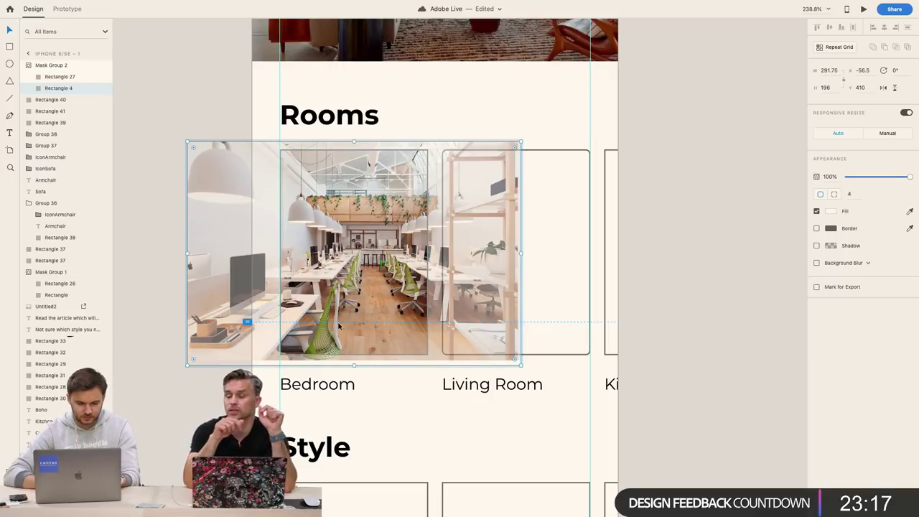
{"action": "left_click_drag", "start_coordinate": [366, 205], "coordinate": [408, 120]}
{"action": "left_click", "coordinate": [366, 281]}
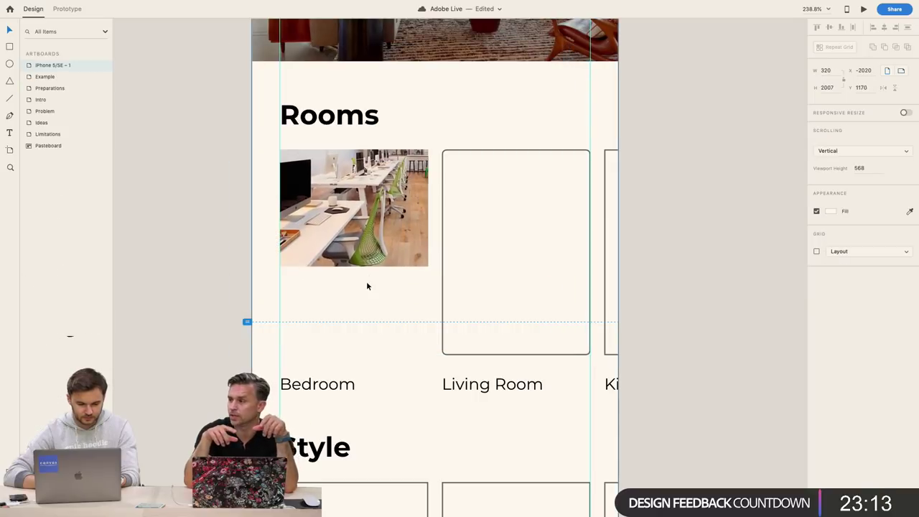
{"action": "key", "text": "super+z"}
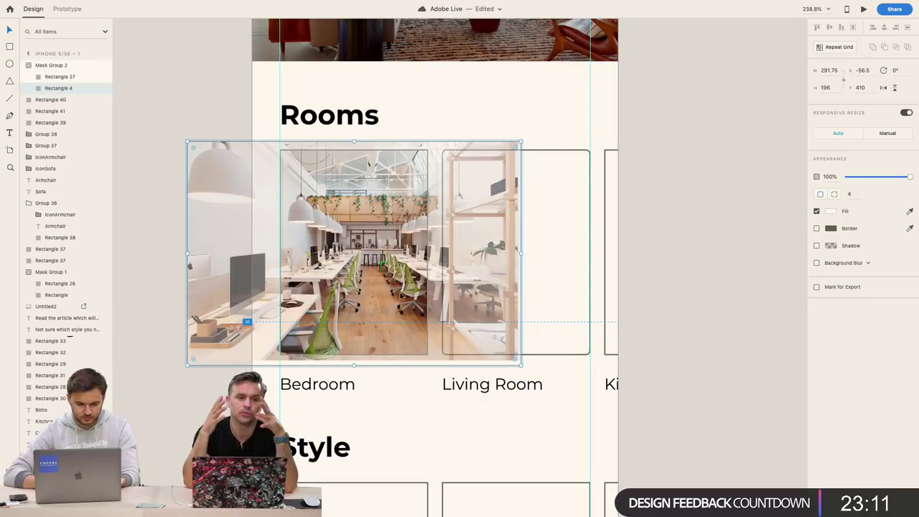
{"action": "left_click_drag", "start_coordinate": [383, 289], "coordinate": [400, 236]}
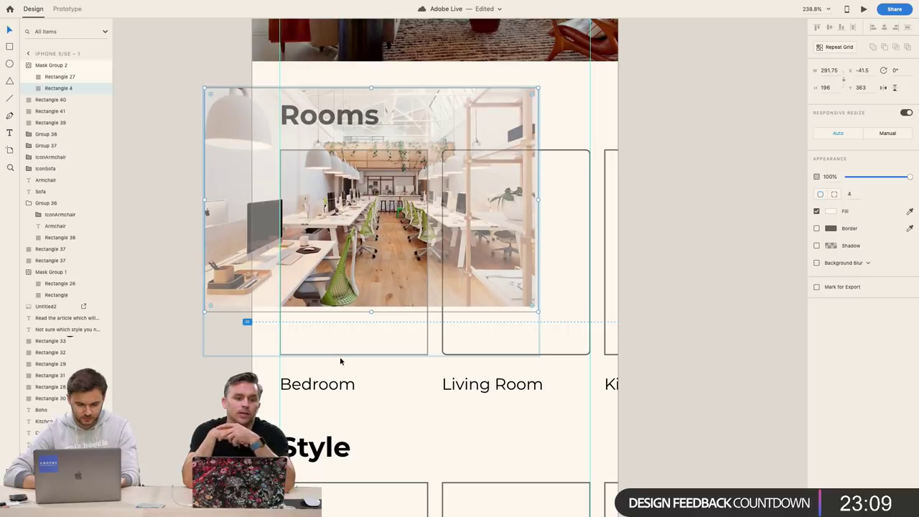
{"action": "left_click", "coordinate": [341, 350]}
Select the office image inside the Bedroom tile and delete it
{"action": "double_click", "coordinate": [360, 314]}
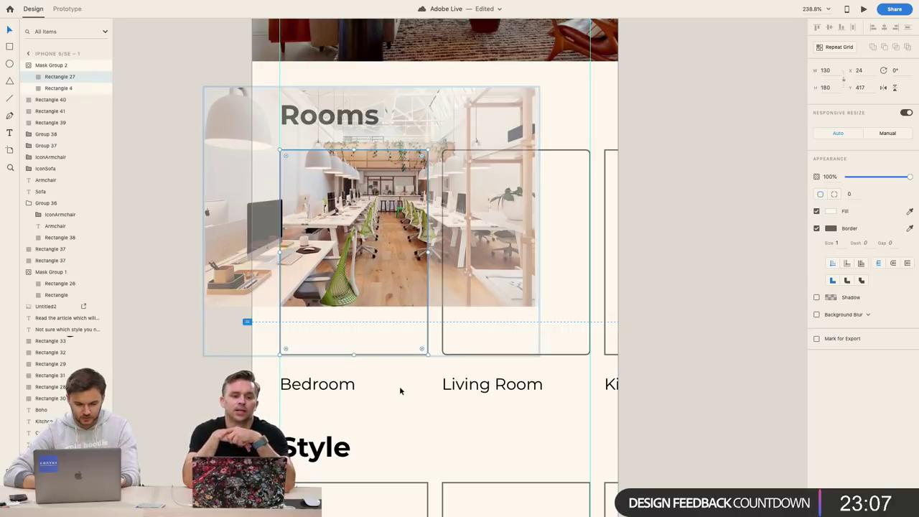
{"action": "key", "text": "Escape"}
{"action": "double_click", "coordinate": [384, 272]}
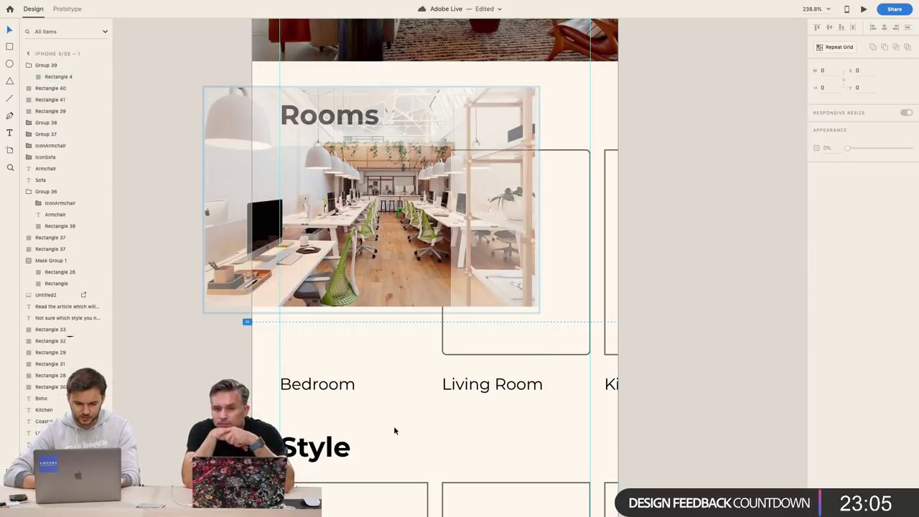
{"action": "left_click", "coordinate": [430, 356]}
{"action": "left_click", "coordinate": [451, 361]}
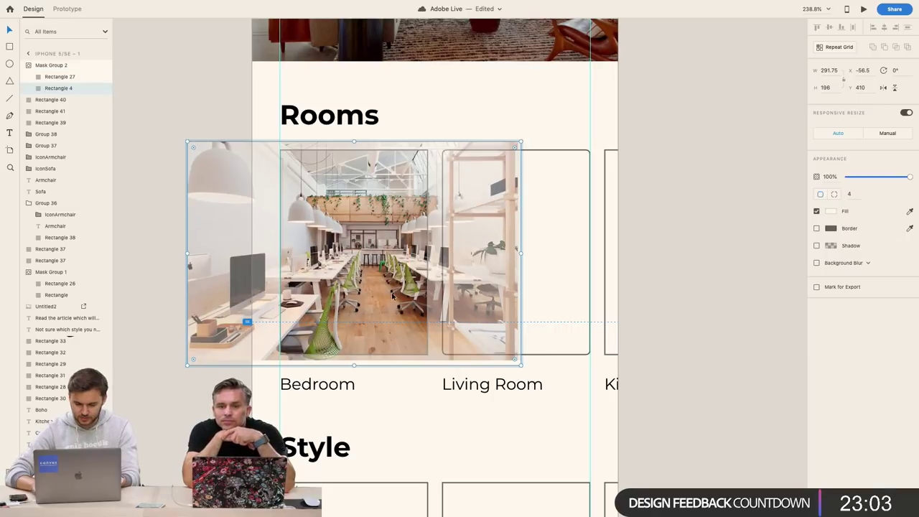
{"action": "key", "text": "Delete"}
{"action": "key", "text": "Escape"}
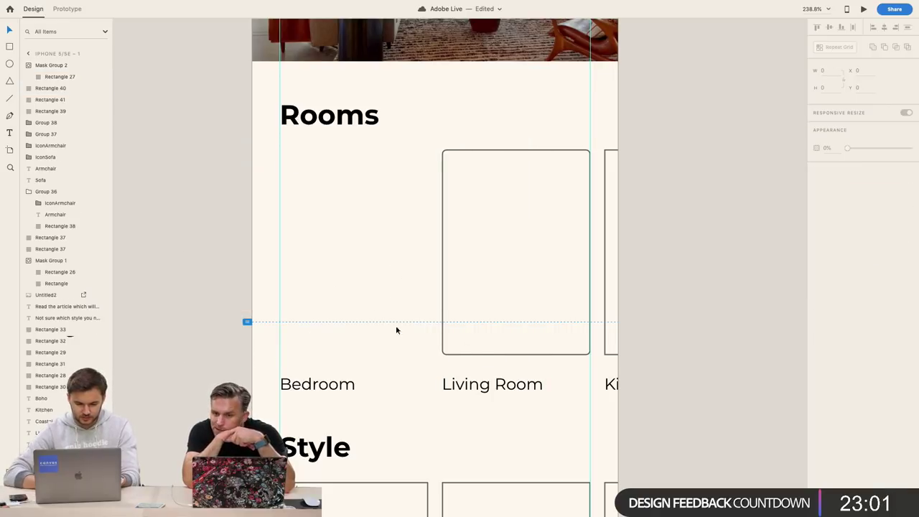
Alt-drag a copy of the Living Room tile into the empty Bedroom slot
{"action": "left_click_drag", "start_coordinate": [222, 168], "coordinate": [424, 335]}
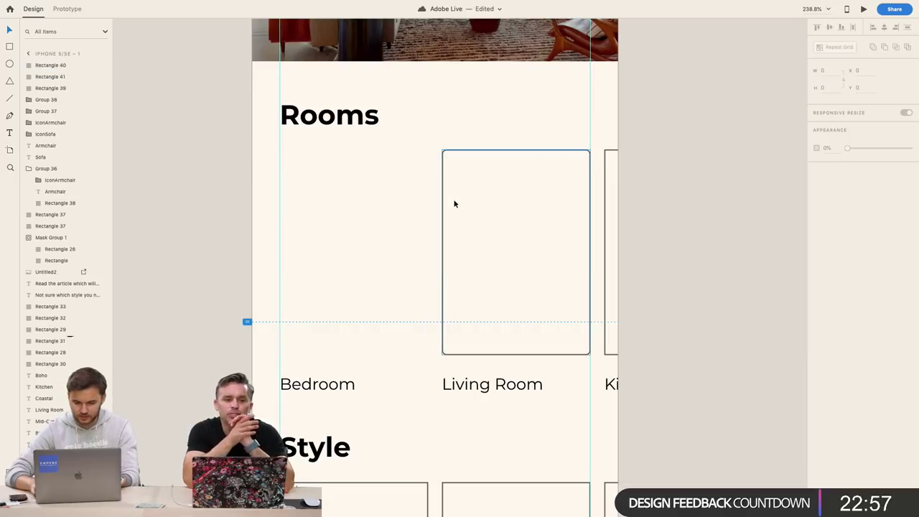
{"action": "left_click", "coordinate": [489, 215]}
{"action": "left_click_drag", "start_coordinate": [486, 235], "coordinate": [326, 235]}
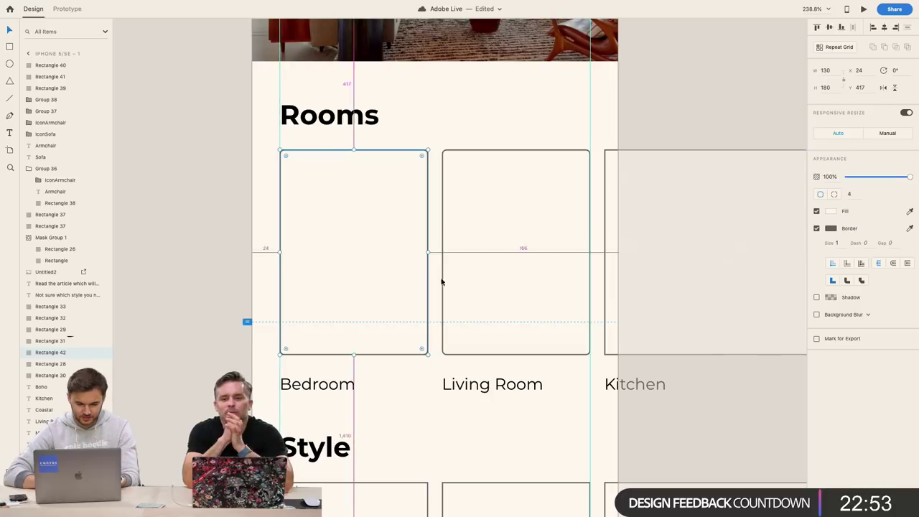
{"action": "left_click", "coordinate": [669, 408]}
Round the corners of the Kitchen, Mid-Century, Coastal and Boho tiles to 4
{"action": "left_click", "coordinate": [610, 349]}
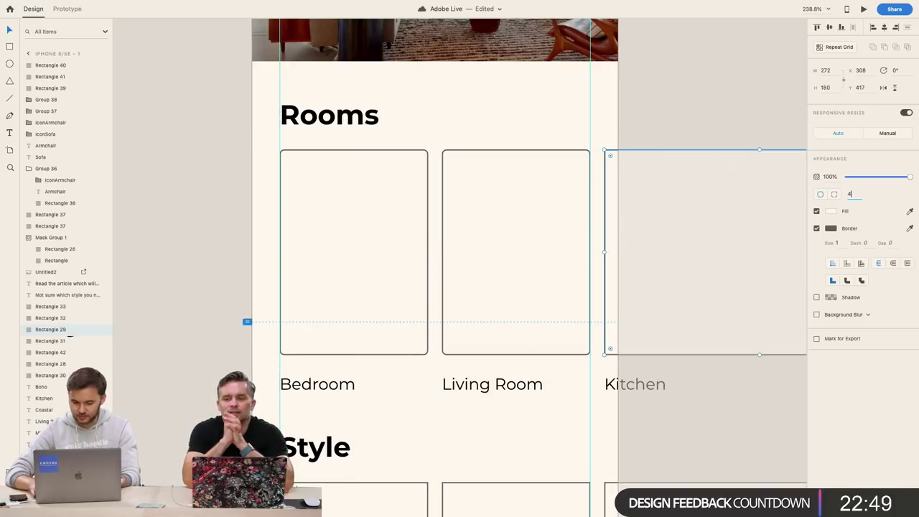
{"action": "left_click", "coordinate": [533, 454]}
{"action": "scroll", "coordinate": [534, 455], "scroll_direction": "down", "scroll_amount": 5}
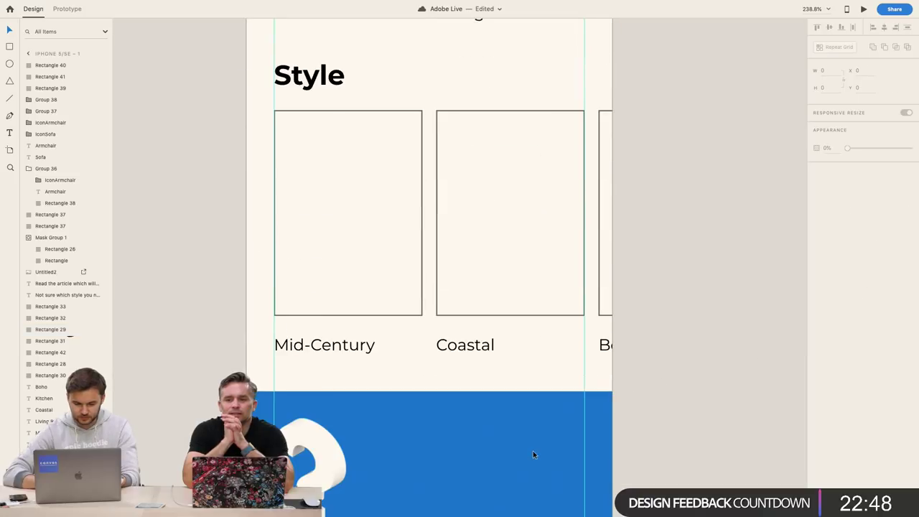
{"action": "left_click", "coordinate": [371, 292]}
{"action": "left_click", "coordinate": [482, 283], "text": "shift"}
{"action": "left_click", "coordinate": [610, 272], "text": "shift"}
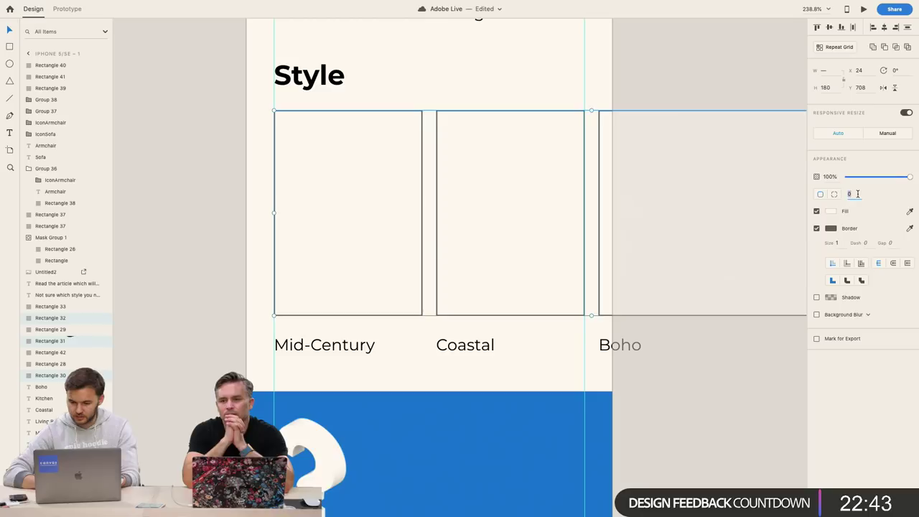
{"action": "type", "text": "4"}
{"action": "scroll", "coordinate": [639, 328], "scroll_direction": "down", "scroll_amount": 8}
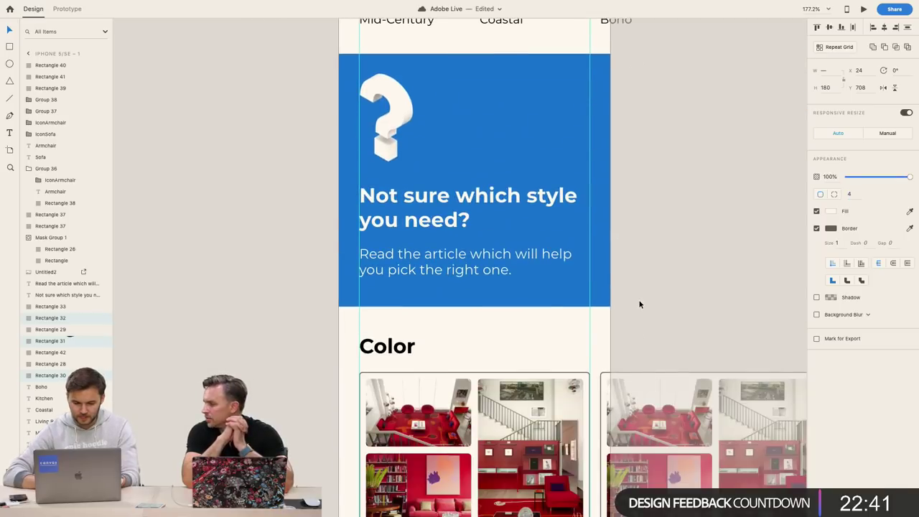
Deselect the Style tiles and scroll down to the Red Color card and Shop by item tiles
{"action": "left_click", "coordinate": [640, 305]}
{"action": "scroll", "coordinate": [640, 305], "scroll_direction": "down", "scroll_amount": 3}
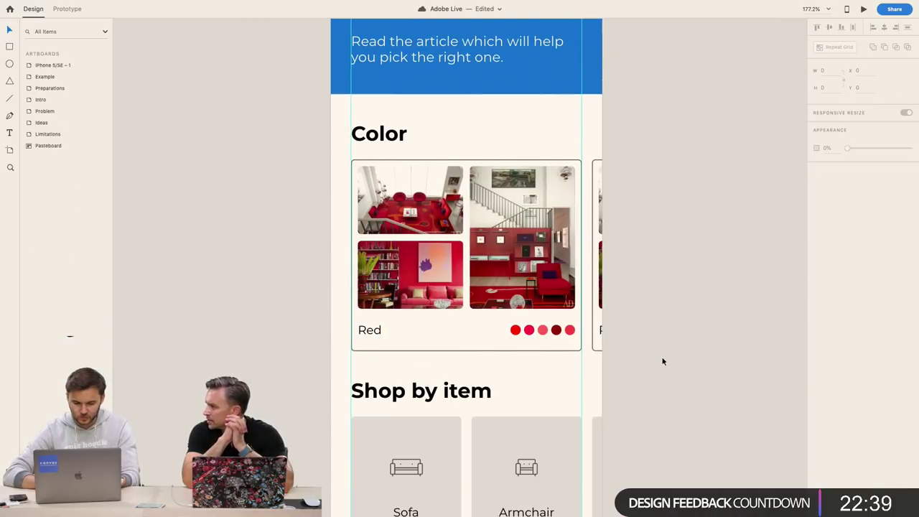
{"action": "scroll", "coordinate": [663, 361], "scroll_direction": "down", "scroll_amount": 2}
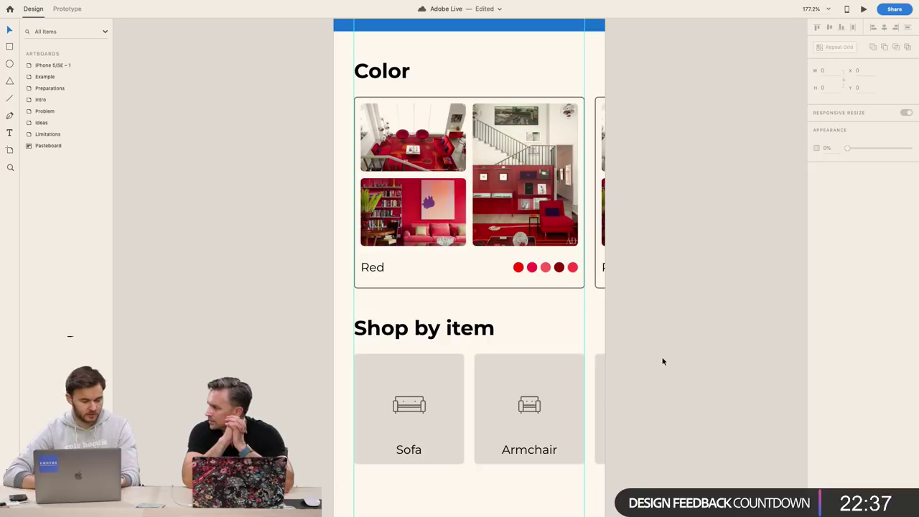
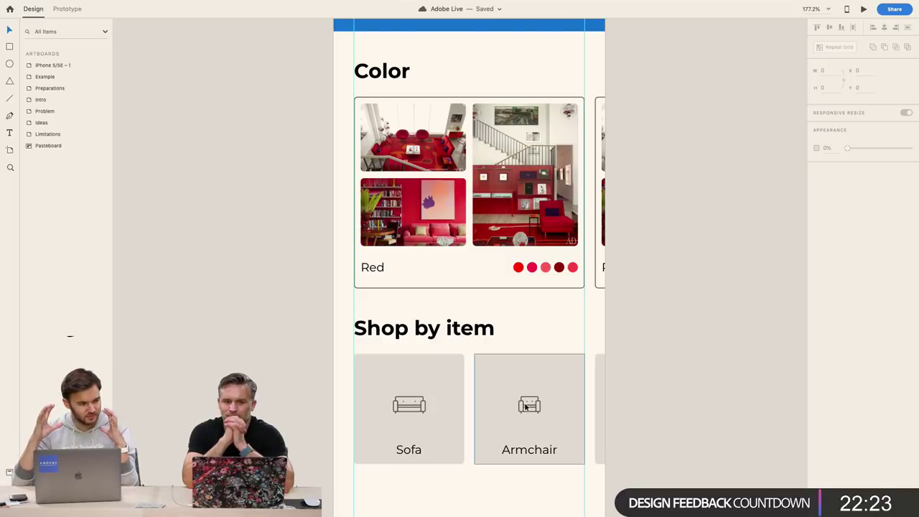
Set the iPhone artboard height to 2007-245+32 so it ends below the Sofa and Armchair cards
{"action": "scroll", "coordinate": [561, 424], "scroll_direction": "down", "scroll_amount": 5}
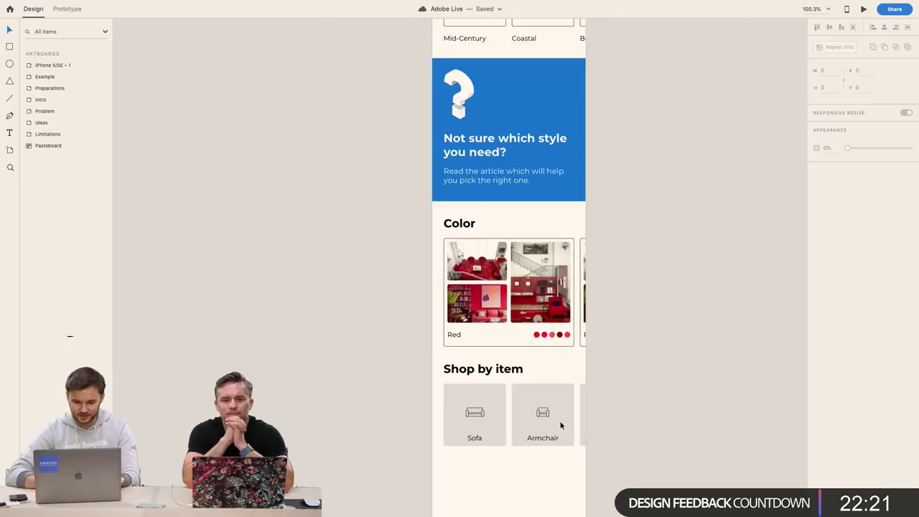
{"action": "scroll", "coordinate": [560, 426], "scroll_direction": "right", "scroll_amount": 1}
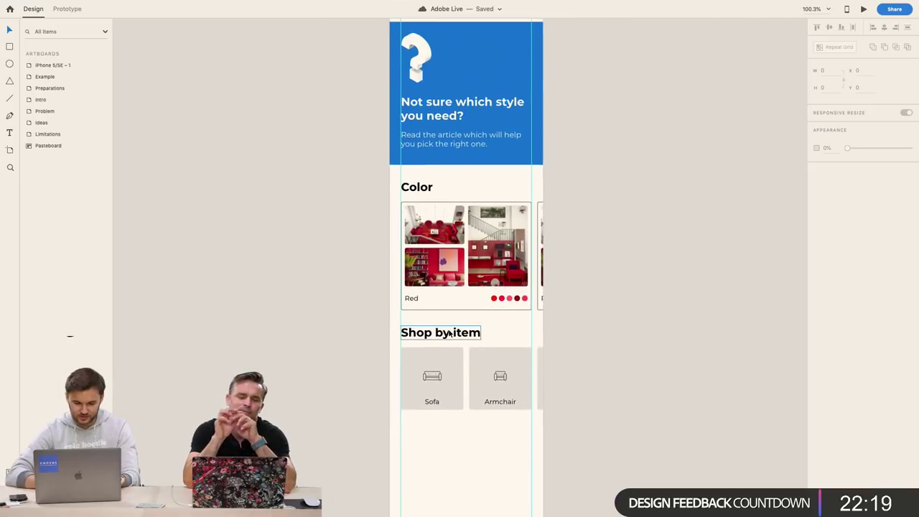
{"action": "scroll", "coordinate": [571, 376], "scroll_direction": "down", "scroll_amount": 5}
{"action": "scroll", "coordinate": [570, 375], "scroll_direction": "up", "scroll_amount": 3}
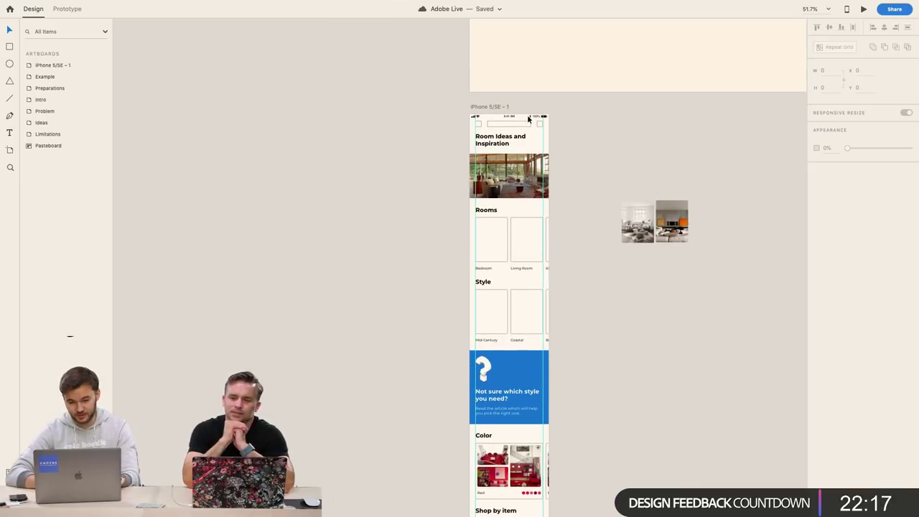
{"action": "left_click", "coordinate": [494, 109]}
{"action": "scroll", "coordinate": [493, 245], "scroll_direction": "down", "scroll_amount": 5}
{"action": "scroll", "coordinate": [510, 287], "scroll_direction": "up", "scroll_amount": 3}
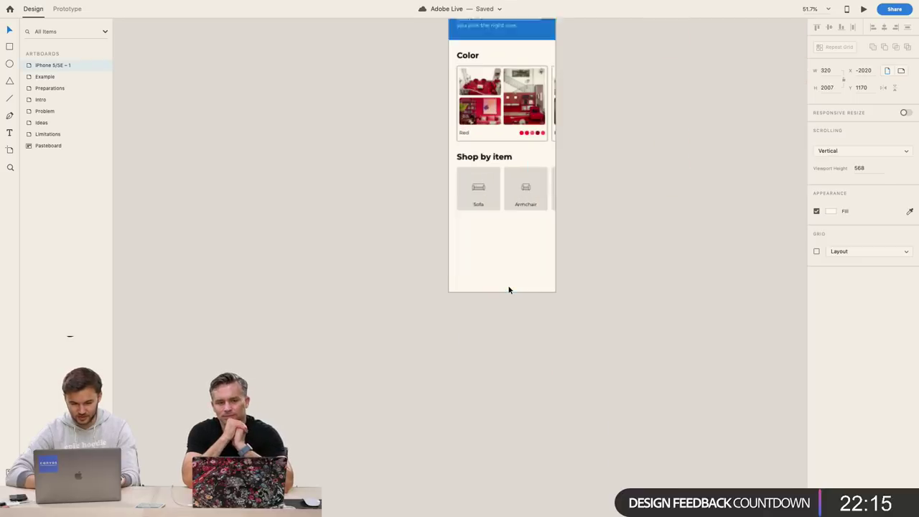
{"action": "scroll", "coordinate": [496, 205], "scroll_direction": "up", "scroll_amount": 5}
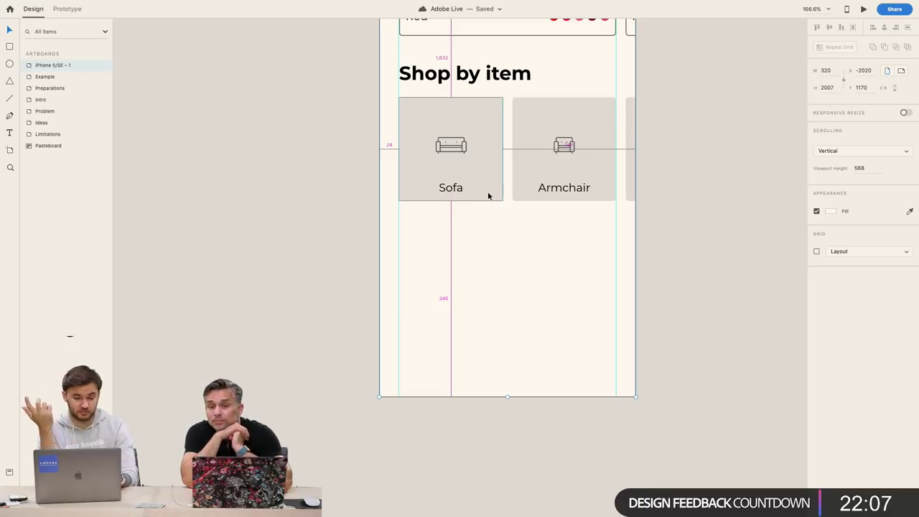
{"action": "left_click", "coordinate": [829, 88]}
{"action": "type", "text": "-245"}
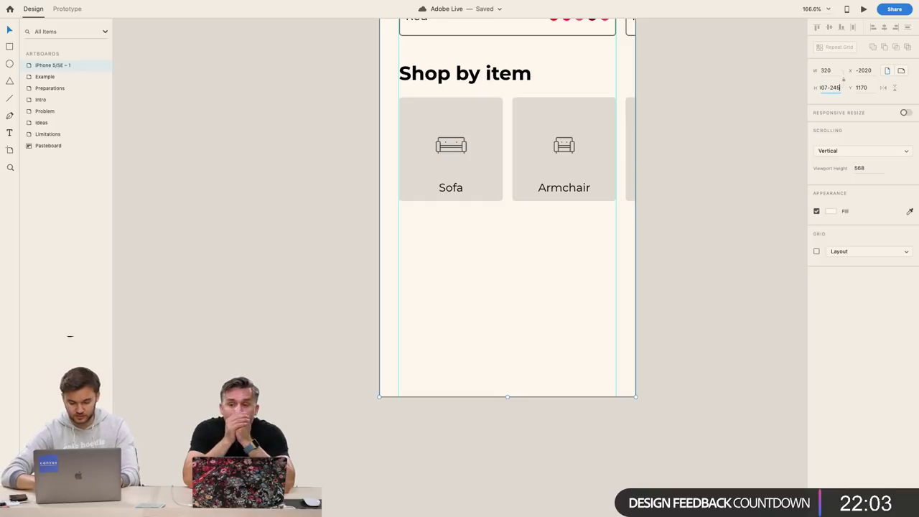
{"action": "type", "text": "+32"}
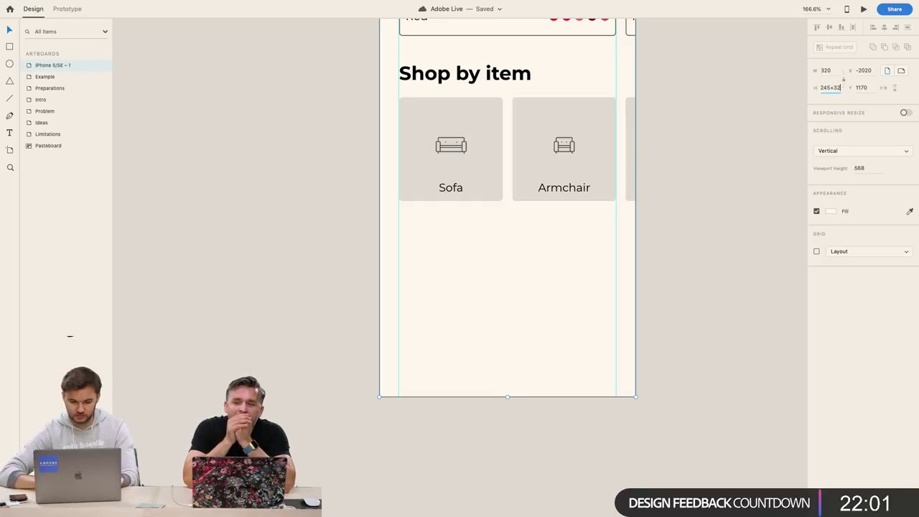
{"action": "key", "text": "Return"}
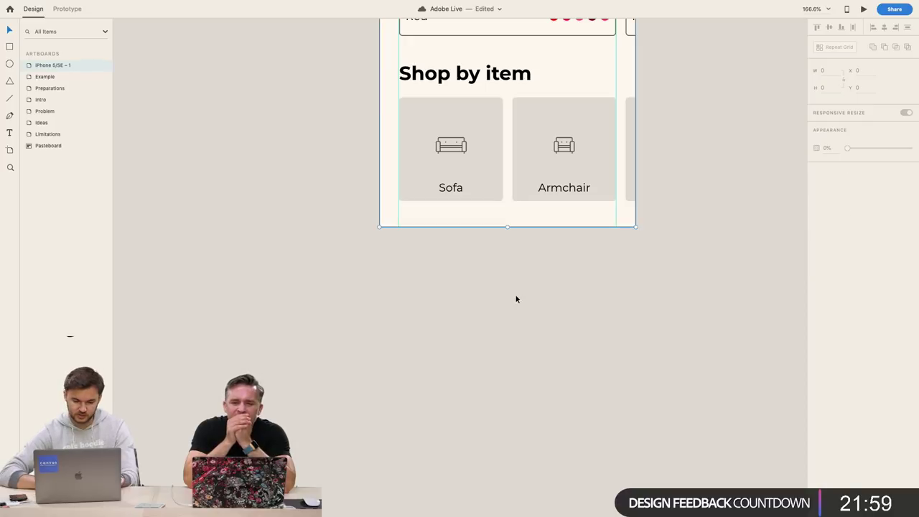
{"action": "double_click", "coordinate": [471, 183]}
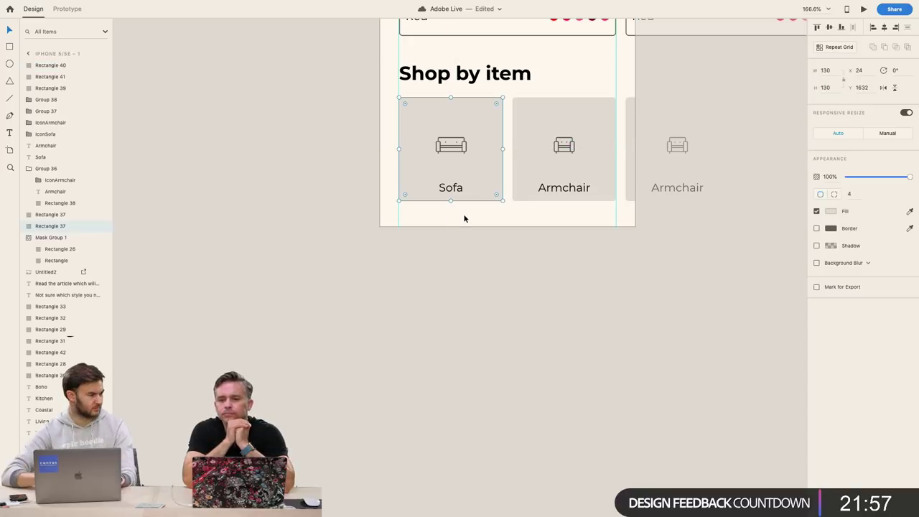
Delete the two loose room images from the canvas
{"action": "left_click", "coordinate": [509, 329]}
{"action": "scroll", "coordinate": [509, 329], "scroll_direction": "down", "scroll_amount": 5}
{"action": "scroll", "coordinate": [496, 240], "scroll_direction": "up", "scroll_amount": 5}
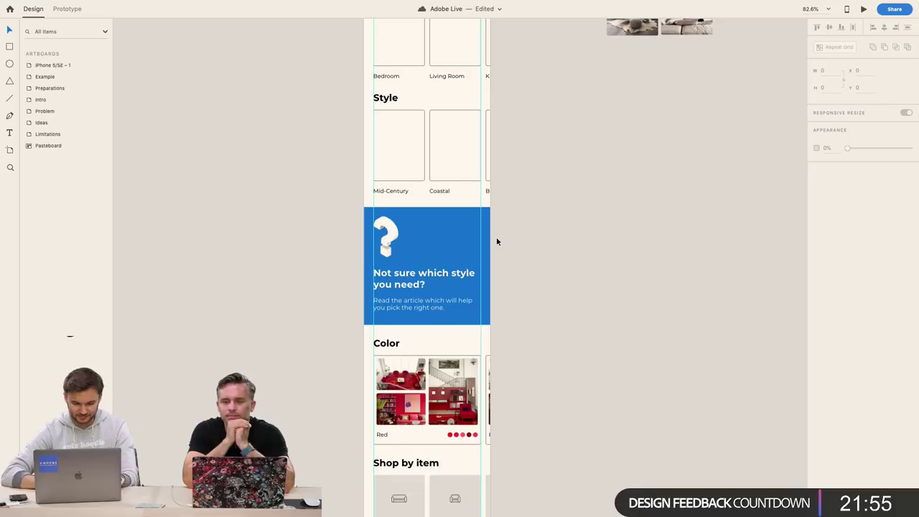
{"action": "scroll", "coordinate": [401, 246], "scroll_direction": "up", "scroll_amount": 5}
{"action": "scroll", "coordinate": [445, 259], "scroll_direction": "up", "scroll_amount": 10}
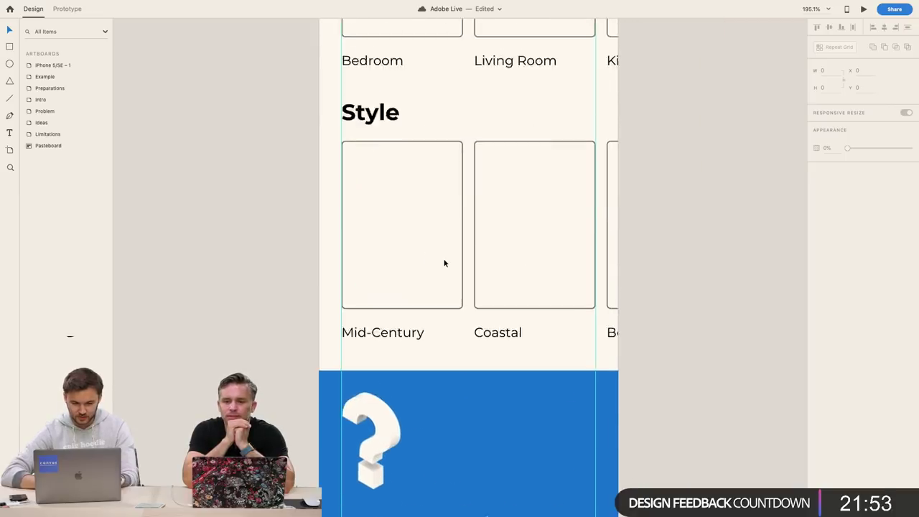
{"action": "scroll", "coordinate": [558, 239], "scroll_direction": "down", "scroll_amount": 5}
{"action": "scroll", "coordinate": [561, 237], "scroll_direction": "right", "scroll_amount": 3}
{"action": "scroll", "coordinate": [560, 237], "scroll_direction": "up", "scroll_amount": 2}
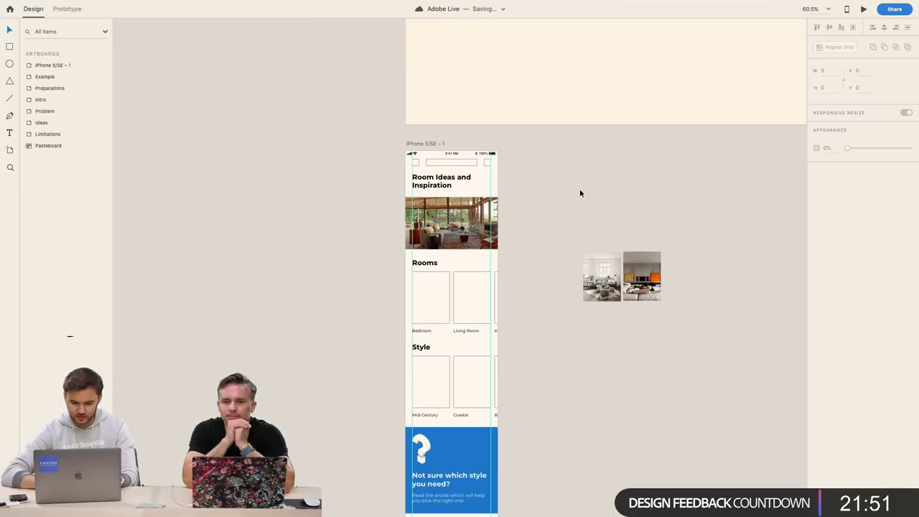
{"action": "left_click_drag", "start_coordinate": [581, 193], "coordinate": [686, 313]}
{"action": "key", "text": "Delete"}
Paste a copy of the six-image room-photo grid from Preparations beside the iPhone artboard
{"action": "scroll", "coordinate": [665, 352], "scroll_direction": "down", "scroll_amount": 3}
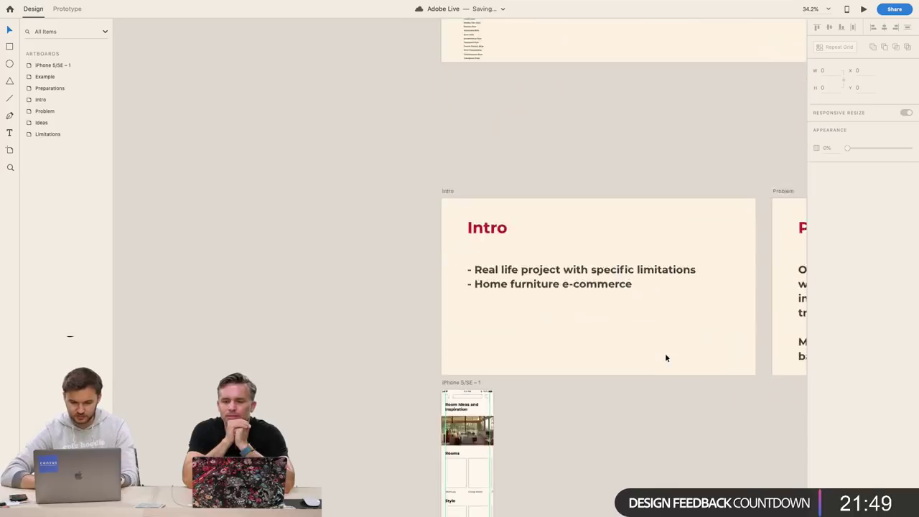
{"action": "scroll", "coordinate": [665, 352], "scroll_direction": "up", "scroll_amount": 5}
{"action": "scroll", "coordinate": [575, 288], "scroll_direction": "up", "scroll_amount": 3}
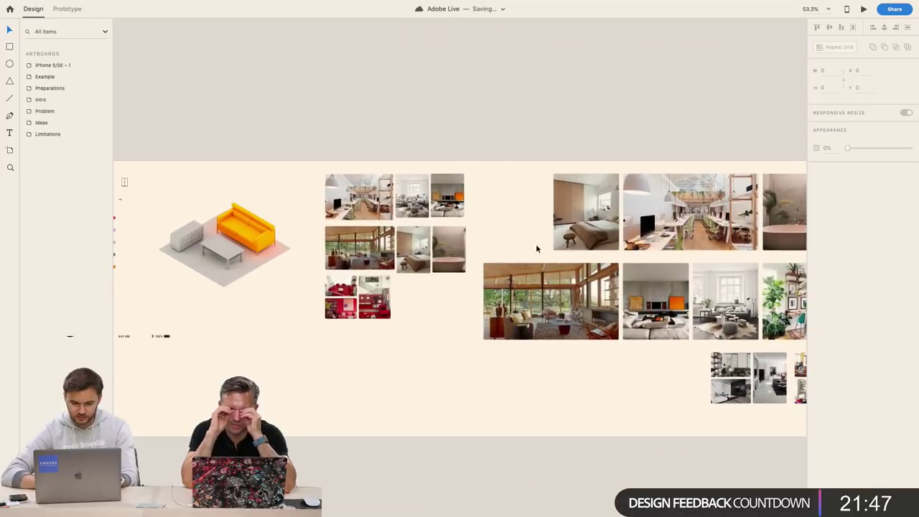
{"action": "left_click", "coordinate": [411, 205]}
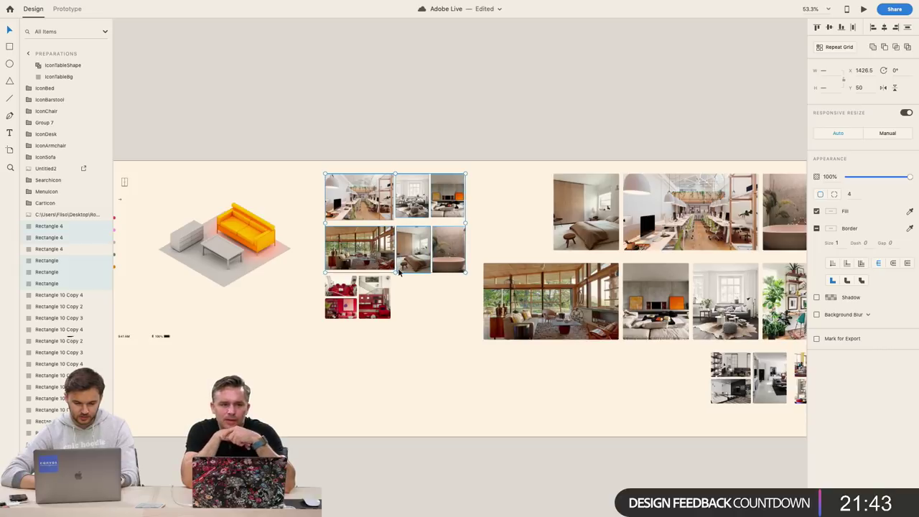
{"action": "scroll", "coordinate": [472, 313], "scroll_direction": "down", "scroll_amount": 5}
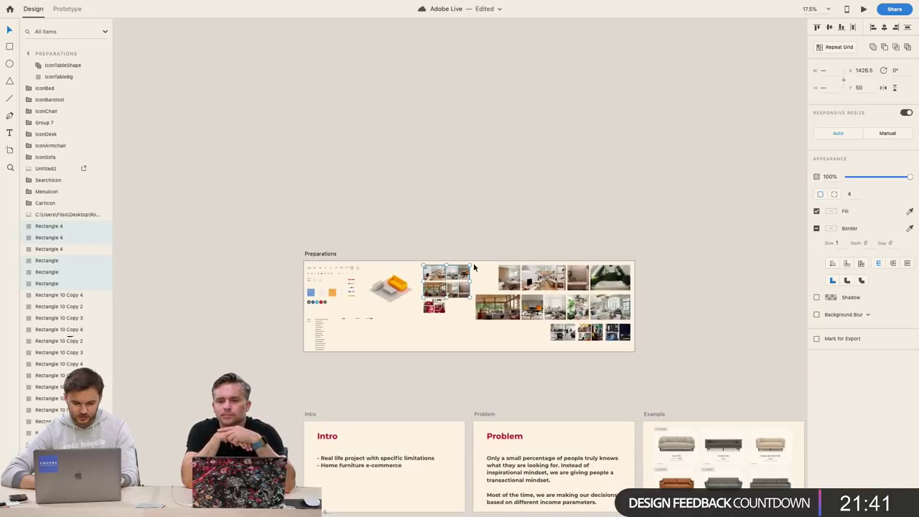
{"action": "scroll", "coordinate": [475, 269], "scroll_direction": "up", "scroll_amount": 5}
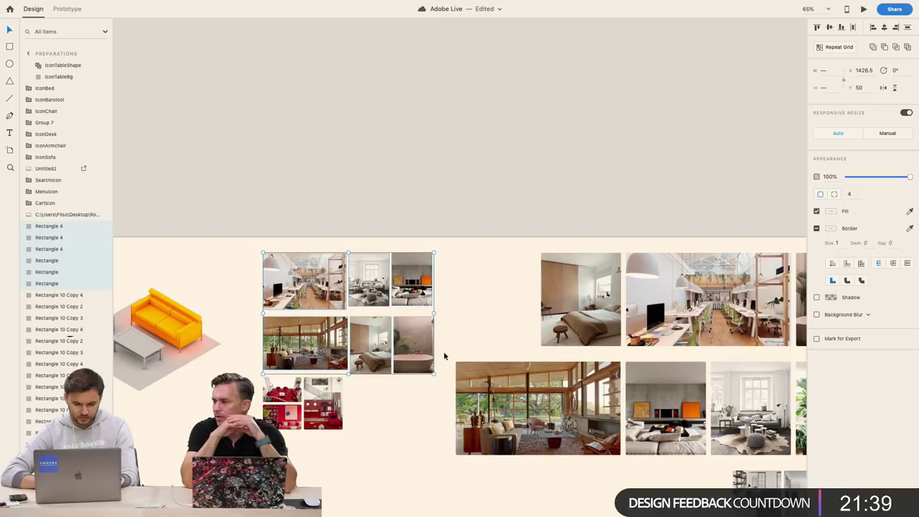
{"action": "scroll", "coordinate": [444, 355], "scroll_direction": "down", "scroll_amount": 5}
{"action": "scroll", "coordinate": [443, 355], "scroll_direction": "up", "scroll_amount": 10}
{"action": "left_click", "coordinate": [335, 233]}
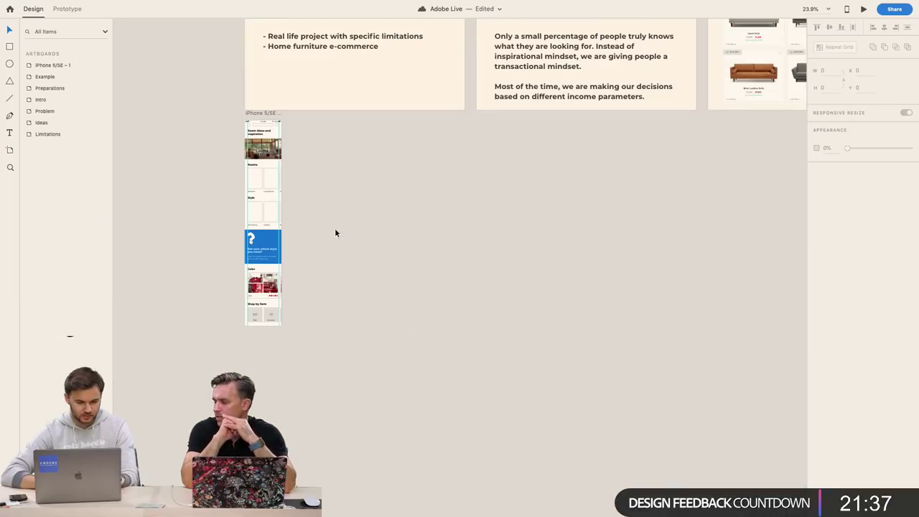
{"action": "scroll", "coordinate": [310, 205], "scroll_direction": "up", "scroll_amount": 5}
{"action": "right_click", "coordinate": [336, 184]}
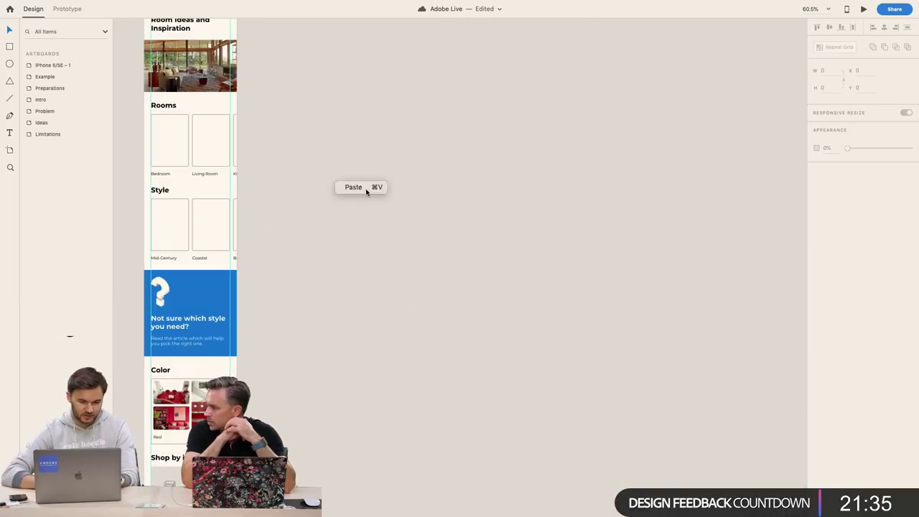
{"action": "left_click", "coordinate": [353, 187]}
{"action": "left_click", "coordinate": [384, 341]}
Remove the bottom-left image from the pasted grid
{"action": "scroll", "coordinate": [347, 330], "scroll_direction": "left", "scroll_amount": 3}
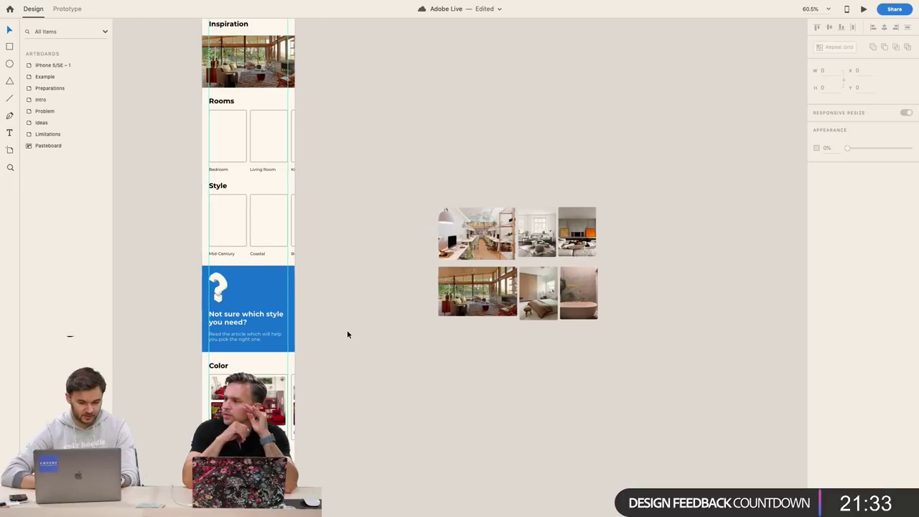
{"action": "scroll", "coordinate": [347, 330], "scroll_direction": "left", "scroll_amount": 2}
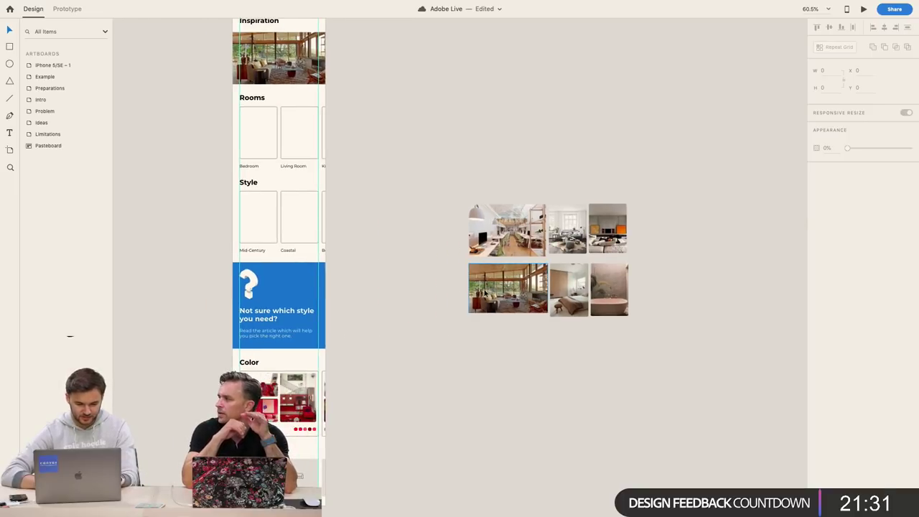
{"action": "left_click", "coordinate": [486, 295]}
{"action": "key", "text": "Delete"}
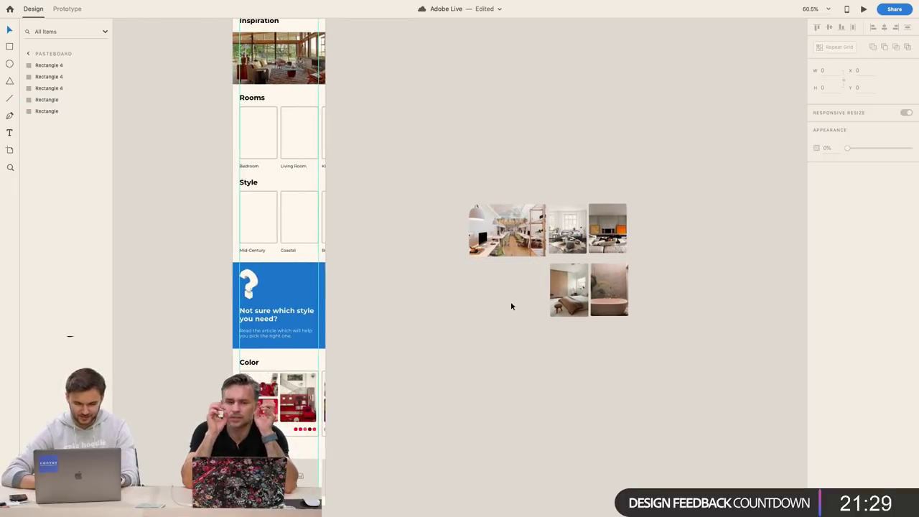
Pick the plant-shelf photo on the Preparations moodboard for copying
{"action": "scroll", "coordinate": [509, 156], "scroll_direction": "up", "scroll_amount": 2}
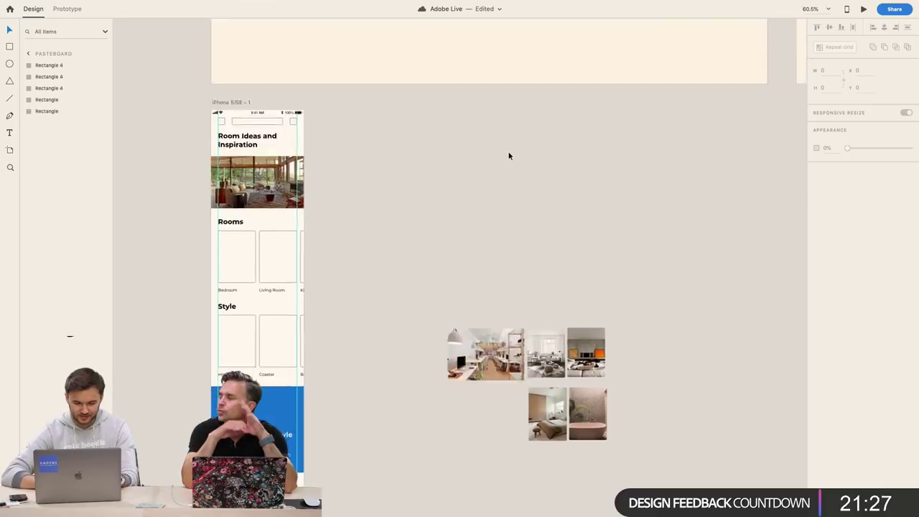
{"action": "scroll", "coordinate": [509, 156], "scroll_direction": "down", "scroll_amount": 15}
{"action": "scroll", "coordinate": [410, 275], "scroll_direction": "right", "scroll_amount": 2}
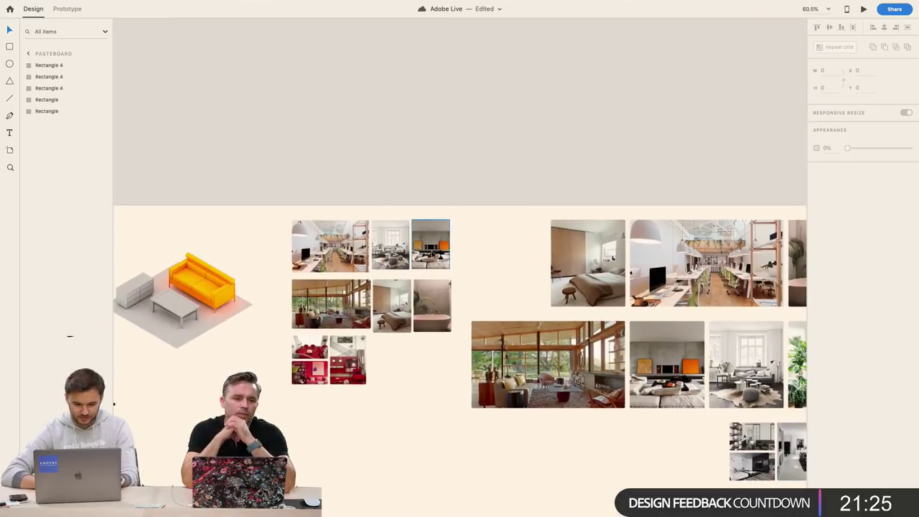
{"action": "scroll", "coordinate": [400, 350], "scroll_direction": "down", "scroll_amount": 2}
{"action": "scroll", "coordinate": [400, 351], "scroll_direction": "right", "scroll_amount": 5}
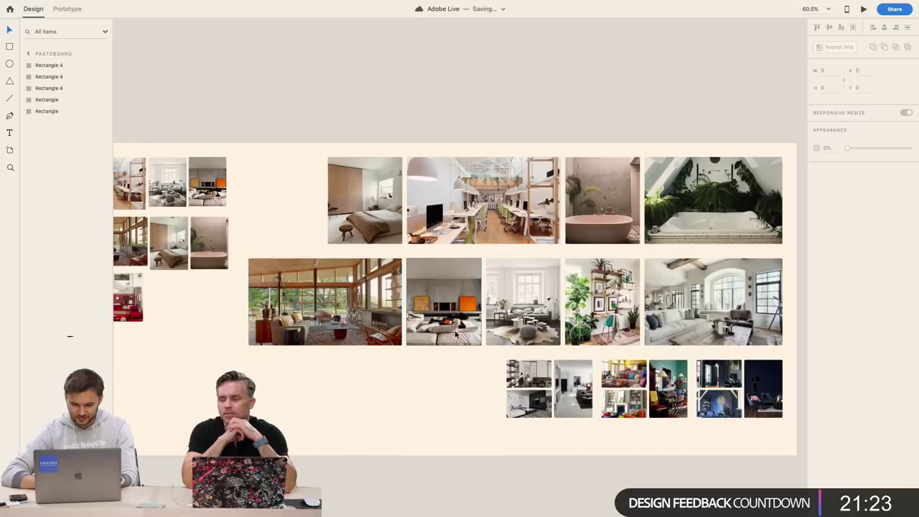
{"action": "scroll", "coordinate": [455, 334], "scroll_direction": "right", "scroll_amount": 3}
{"action": "left_click", "coordinate": [616, 234]}
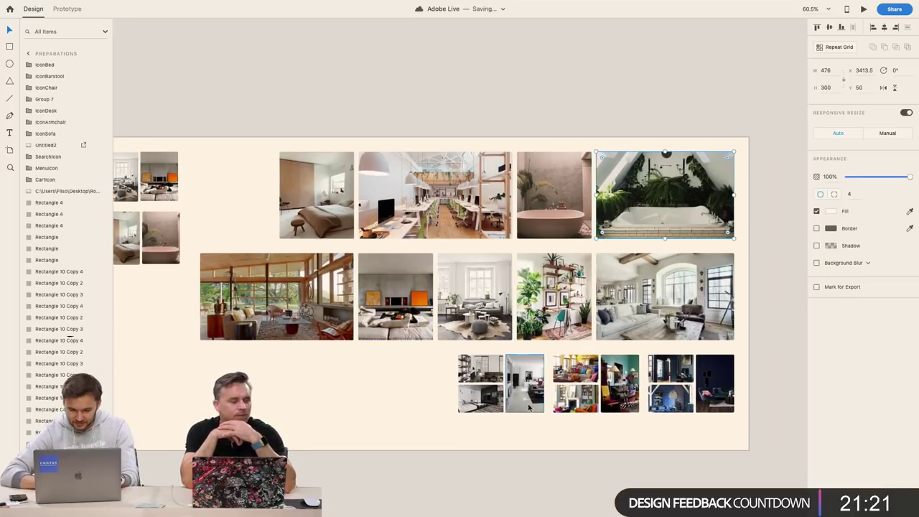
{"action": "left_click", "coordinate": [549, 336]}
{"action": "scroll", "coordinate": [549, 337], "scroll_direction": "down", "scroll_amount": 5}
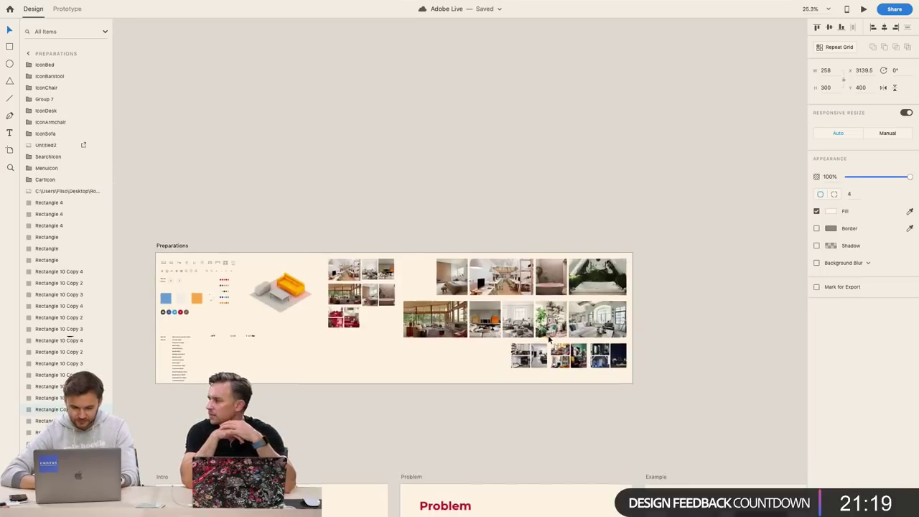
{"action": "scroll", "coordinate": [548, 335], "scroll_direction": "down", "scroll_amount": 5}
{"action": "scroll", "coordinate": [548, 335], "scroll_direction": "up", "scroll_amount": 3}
{"action": "left_click", "coordinate": [449, 198]}
Paste the plant-shelf photo and position it beside the artboard near the Style row
{"action": "key", "text": "ctrl+v"}
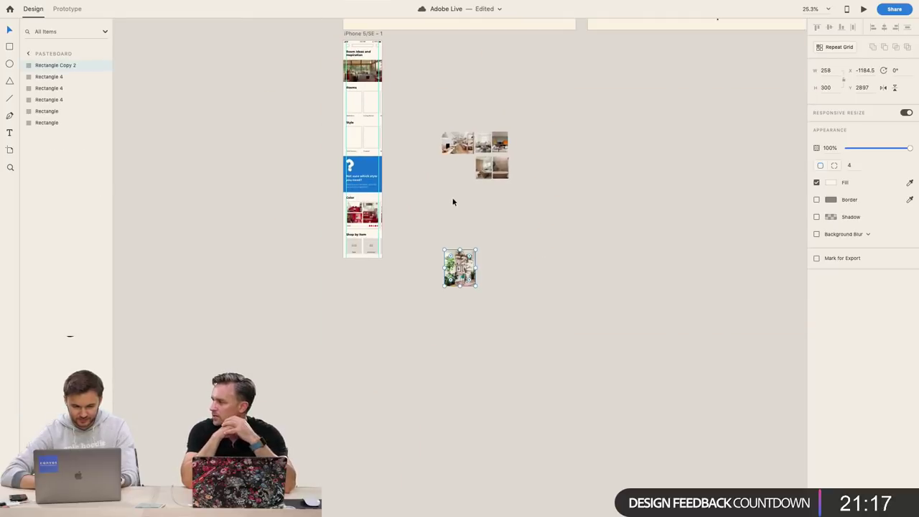
{"action": "left_click_drag", "start_coordinate": [469, 266], "coordinate": [444, 201]}
{"action": "left_click", "coordinate": [512, 268]}
{"action": "scroll", "coordinate": [434, 228], "scroll_direction": "up", "scroll_amount": 8}
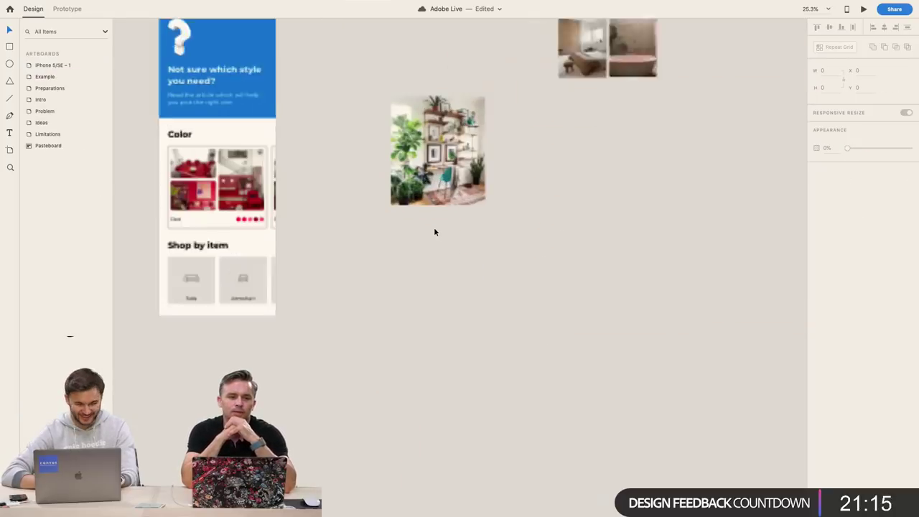
{"action": "scroll", "coordinate": [468, 199], "scroll_direction": "left", "scroll_amount": 5}
{"action": "left_click_drag", "start_coordinate": [629, 357], "coordinate": [635, 293]}
{"action": "left_click", "coordinate": [746, 329]}
Move the bedroom photo next to the artboard and the dark living-room photo beside it
{"action": "scroll", "coordinate": [746, 328], "scroll_direction": "right", "scroll_amount": 2}
{"action": "scroll", "coordinate": [746, 329], "scroll_direction": "right", "scroll_amount": 4}
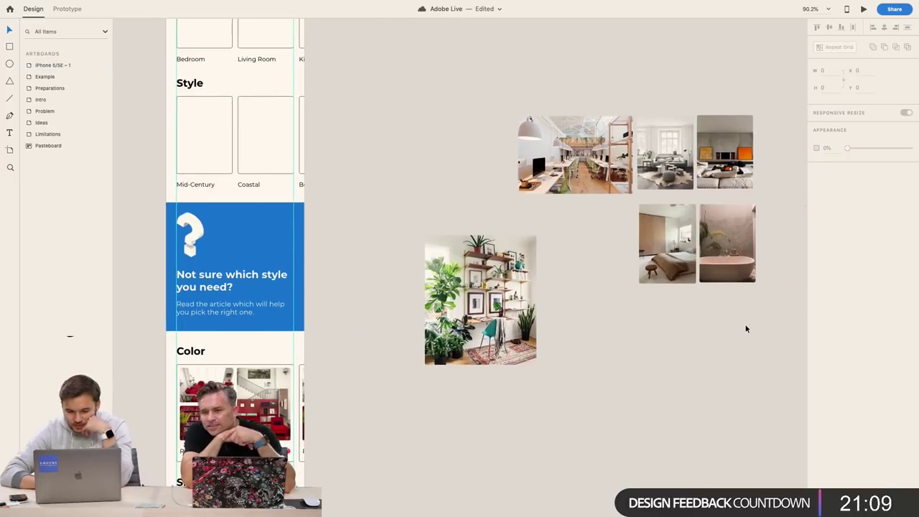
{"action": "scroll", "coordinate": [591, 301], "scroll_direction": "up", "scroll_amount": 3}
{"action": "scroll", "coordinate": [591, 302], "scroll_direction": "left", "scroll_amount": 2}
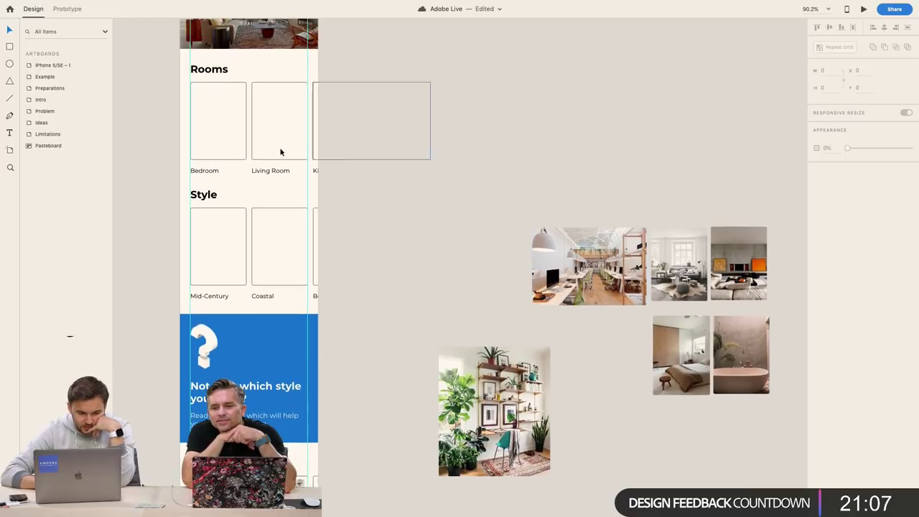
{"action": "left_click_drag", "start_coordinate": [676, 386], "coordinate": [384, 152]}
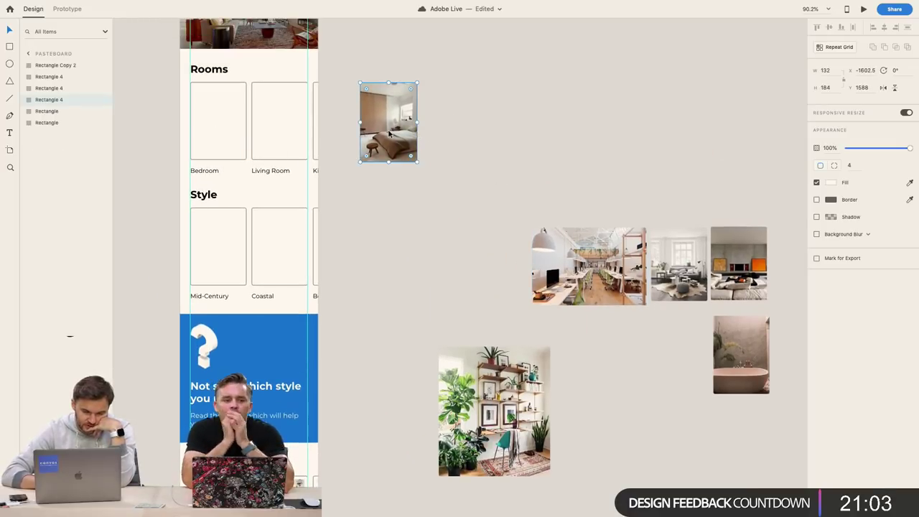
{"action": "scroll", "coordinate": [630, 322], "scroll_direction": "right", "scroll_amount": 2}
{"action": "scroll", "coordinate": [630, 322], "scroll_direction": "right", "scroll_amount": 1}
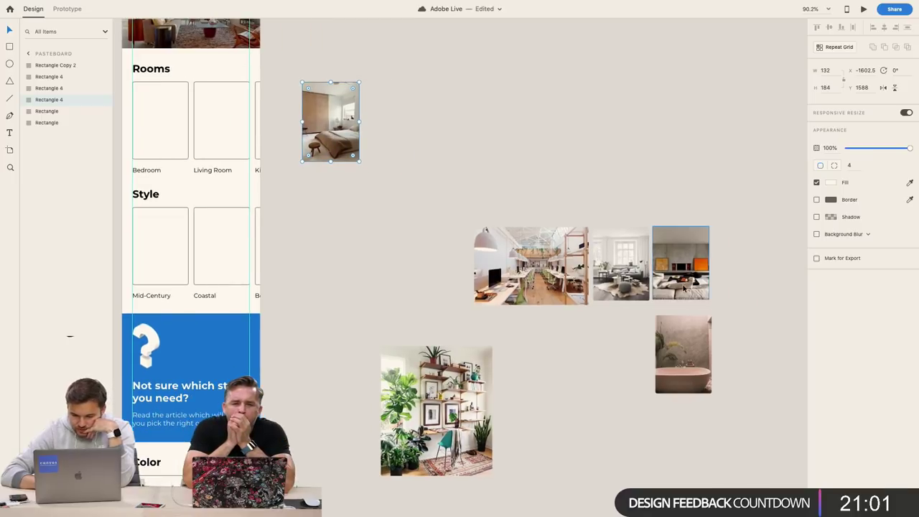
{"action": "left_click", "coordinate": [684, 273]}
{"action": "left_click_drag", "start_coordinate": [684, 273], "coordinate": [412, 128]}
{"action": "left_click", "coordinate": [370, 134]}
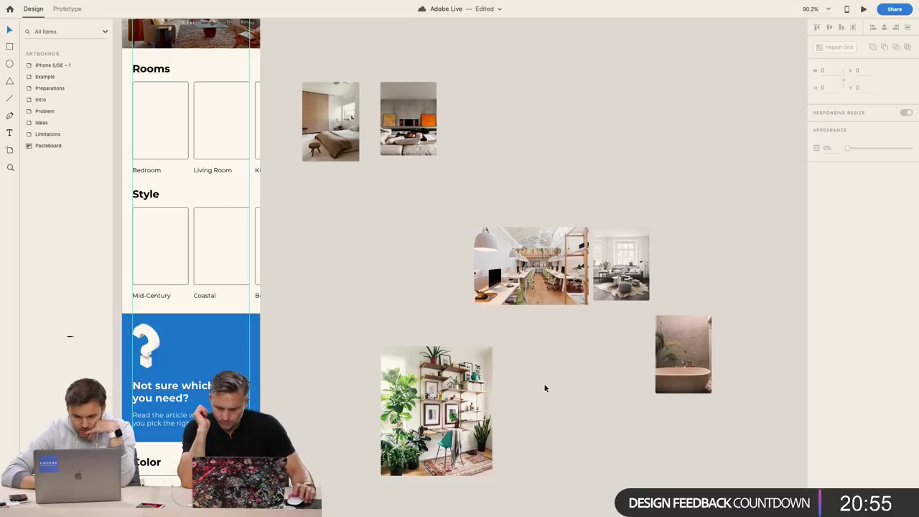
Scroll back to the Preparations moodboard
{"action": "scroll", "coordinate": [544, 388], "scroll_direction": "down", "scroll_amount": 10}
{"action": "scroll", "coordinate": [545, 388], "scroll_direction": "up", "scroll_amount": 5}
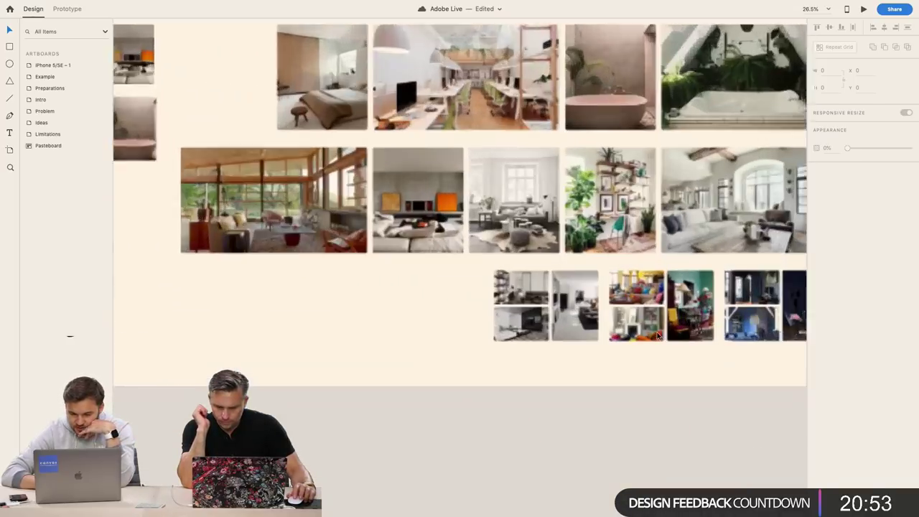
{"action": "scroll", "coordinate": [517, 201], "scroll_direction": "up", "scroll_amount": 6}
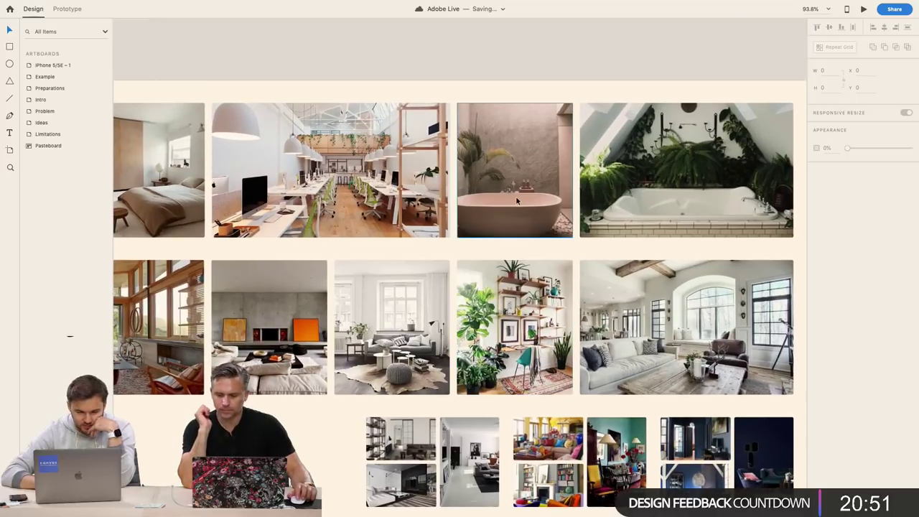
{"action": "scroll", "coordinate": [516, 201], "scroll_direction": "down", "scroll_amount": 4}
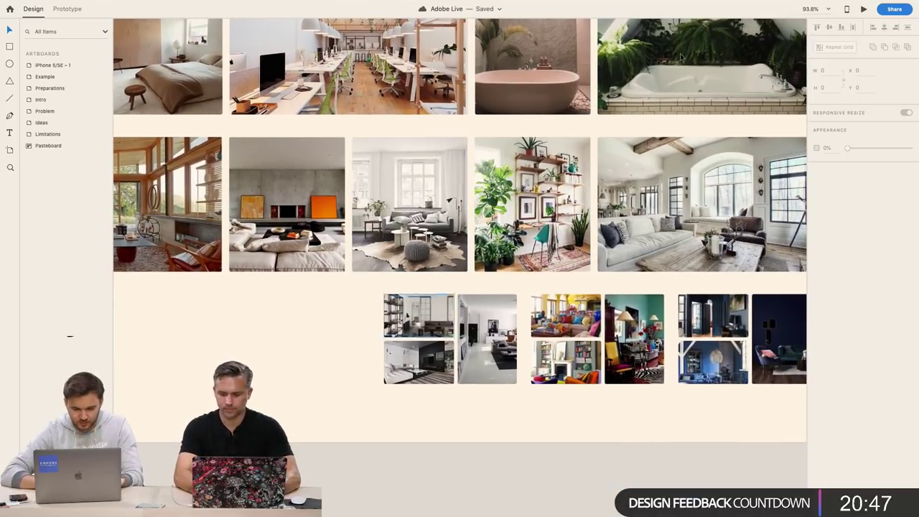
Exit full screen, open the desktop Interiors folder, and preview the orange-room photo 1.jpg
{"action": "mouse_move", "coordinate": [51, 6]}
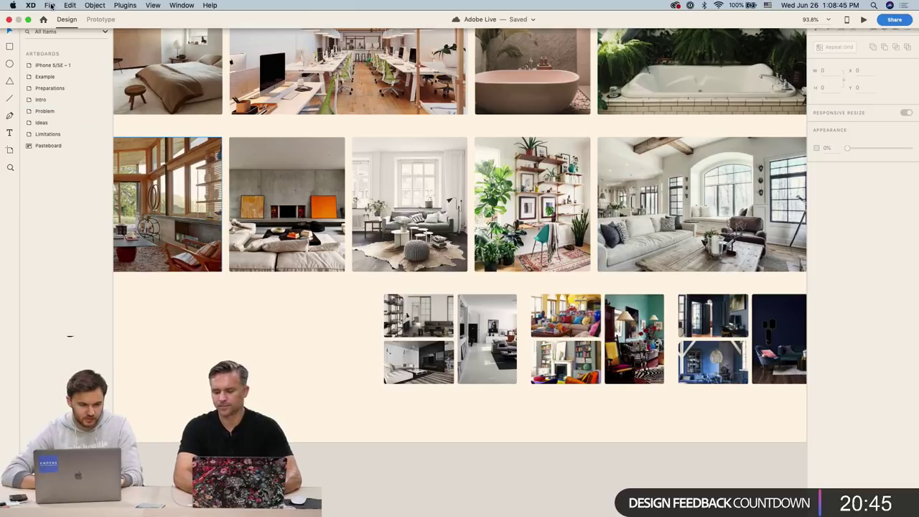
{"action": "left_click", "coordinate": [30, 20]}
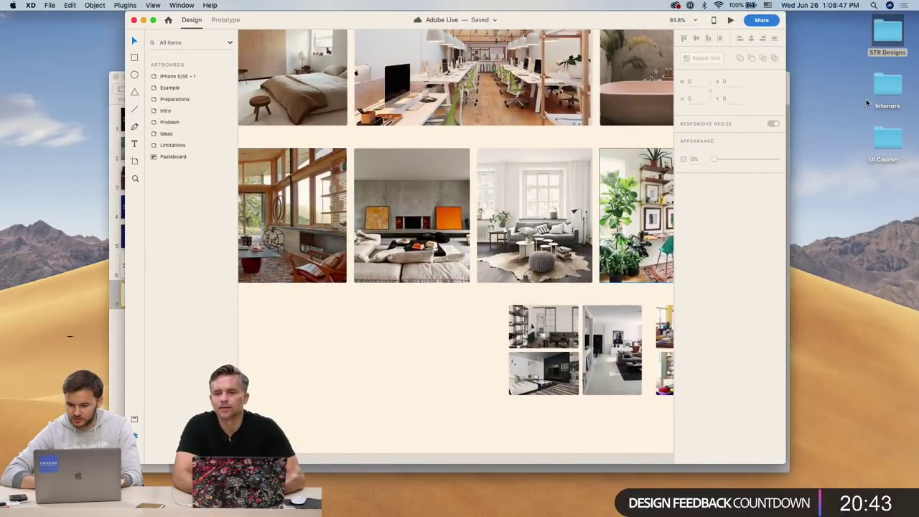
{"action": "left_click", "coordinate": [889, 94]}
{"action": "double_click", "coordinate": [889, 93]}
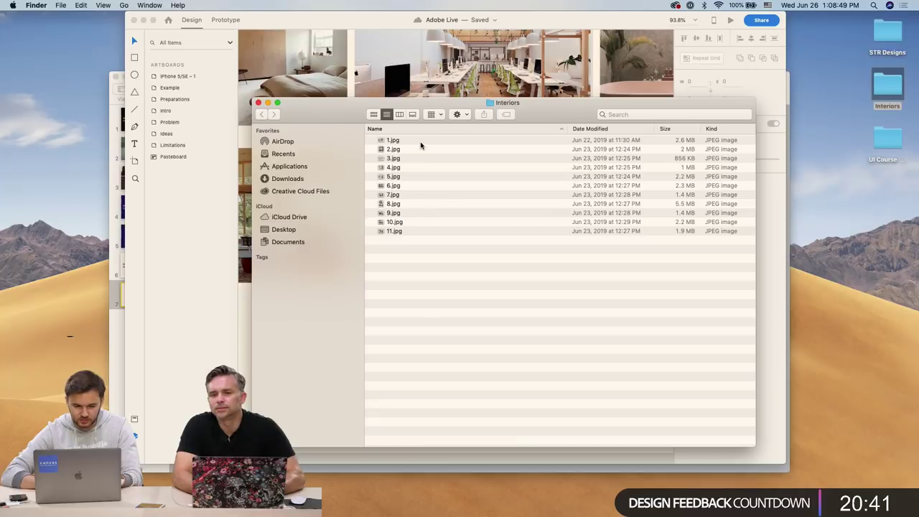
{"action": "left_click", "coordinate": [421, 142]}
{"action": "key", "text": "space"}
{"action": "key", "text": "Down"}
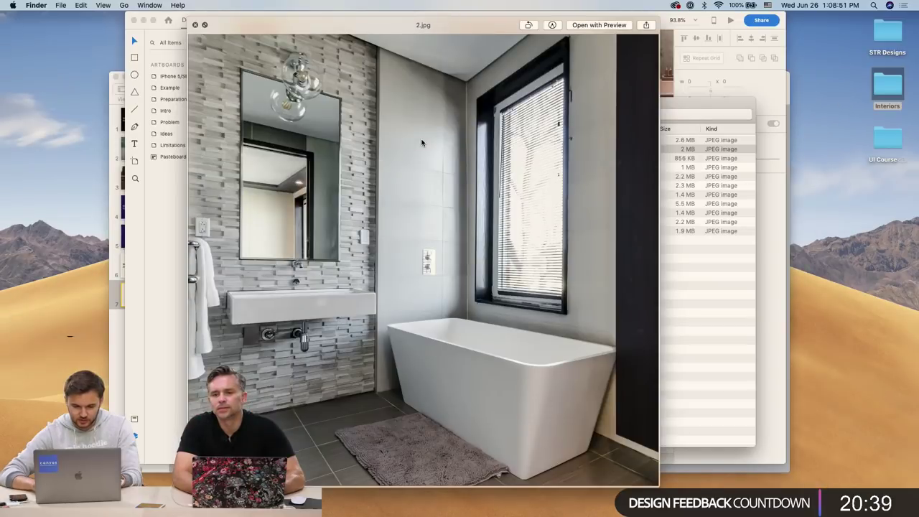
{"action": "key", "text": "Up"}
{"action": "key", "text": "space"}
Place 1.jpg on the XD mood board and shrink it to width 888
{"action": "left_click_drag", "start_coordinate": [435, 140], "coordinate": [406, 352]}
{"action": "scroll", "coordinate": [450, 377], "scroll_direction": "down", "scroll_amount": 5}
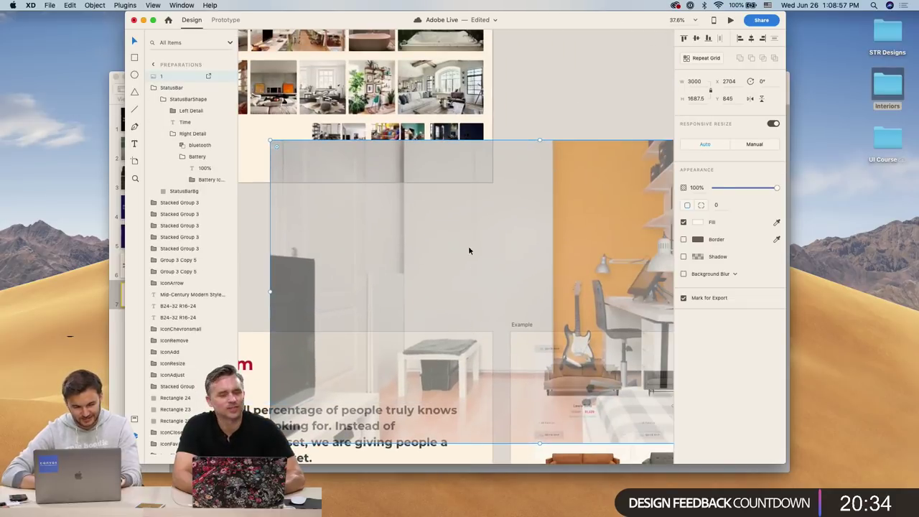
{"action": "left_click_drag", "start_coordinate": [468, 251], "coordinate": [424, 79]}
{"action": "scroll", "coordinate": [513, 192], "scroll_direction": "down", "scroll_amount": 3}
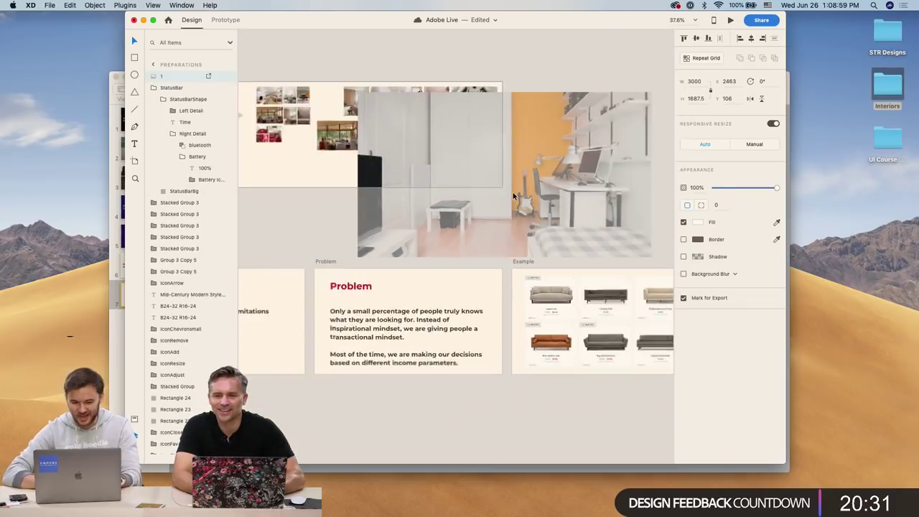
{"action": "left_click_drag", "start_coordinate": [650, 256], "coordinate": [356, 183]}
{"action": "left_click", "coordinate": [461, 220]}
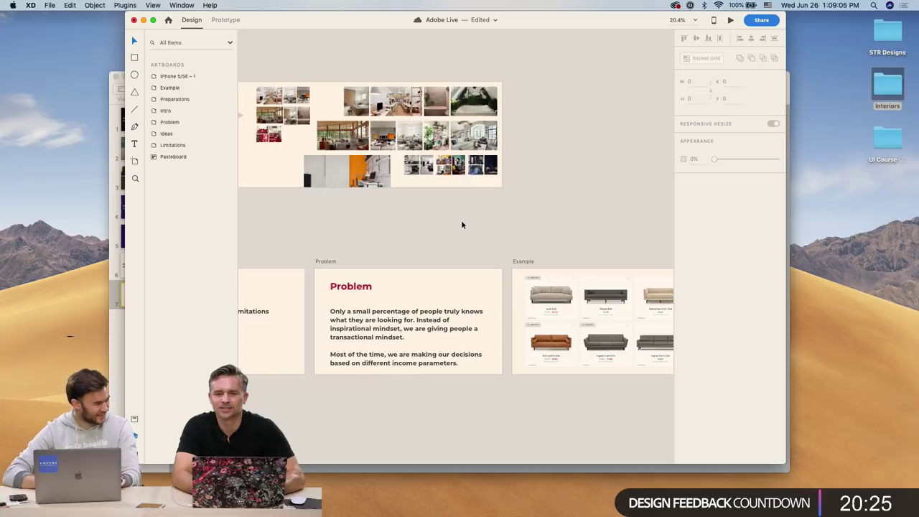
{"action": "scroll", "coordinate": [462, 225], "scroll_direction": "left", "scroll_amount": 3}
Preview the other Interiors photos and drag the kitchen image 5.jpg into XD
{"action": "key", "text": "super+Tab"}
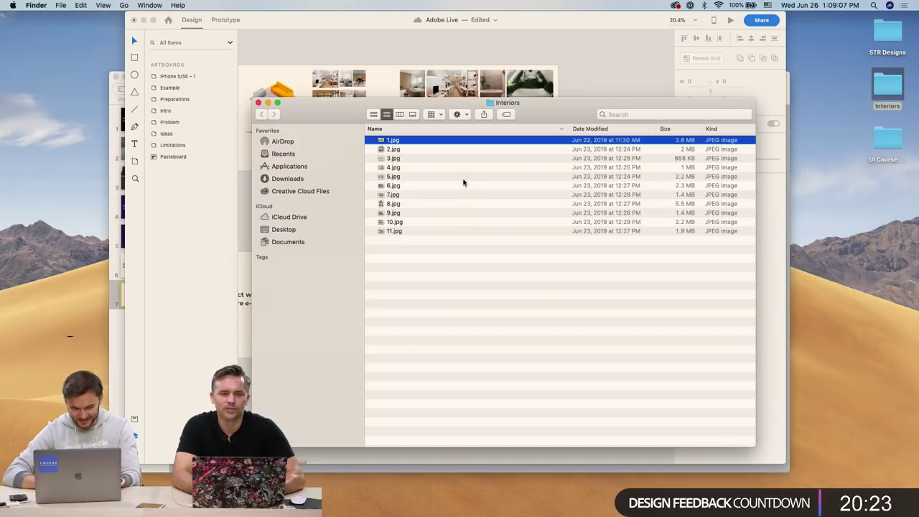
{"action": "key", "text": "space"}
{"action": "key", "text": "Down"}
{"action": "key", "text": "Down"}
{"action": "key", "text": "Down"}
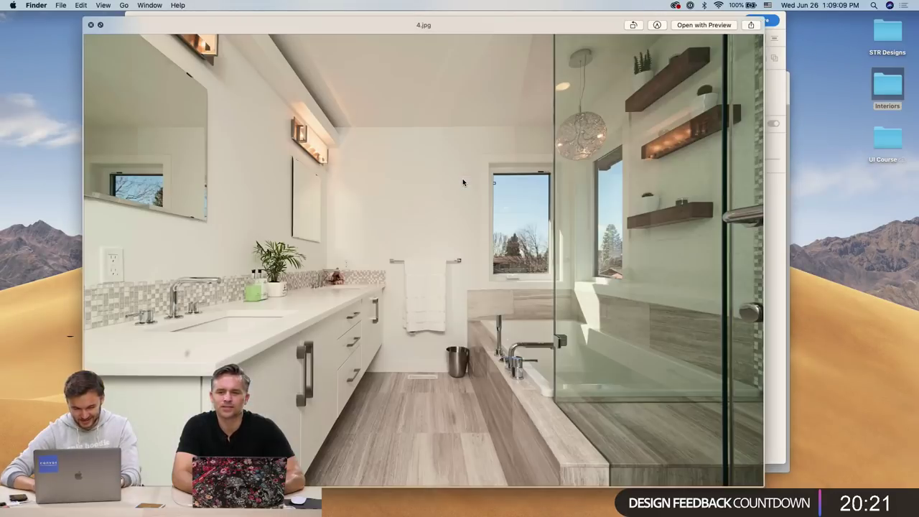
{"action": "key", "text": "Down"}
{"action": "key", "text": "Down"}
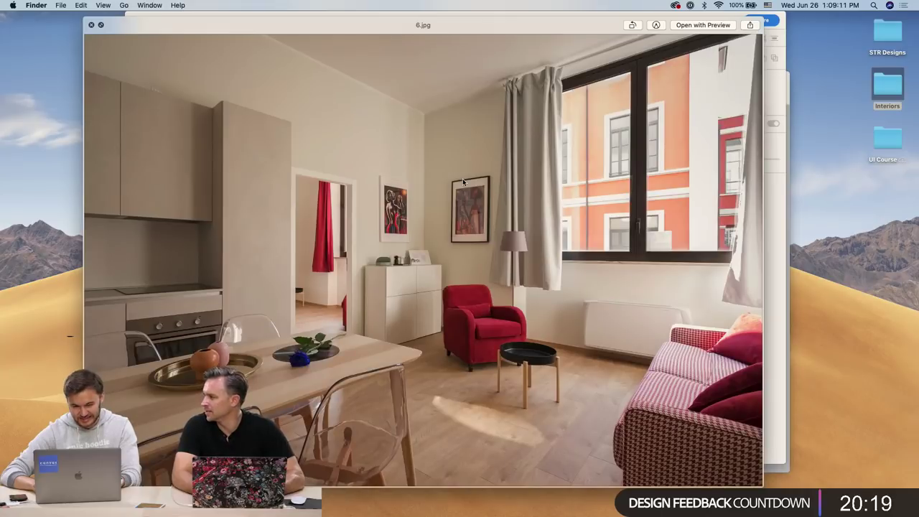
{"action": "key", "text": "Up"}
{"action": "key", "text": "Down"}
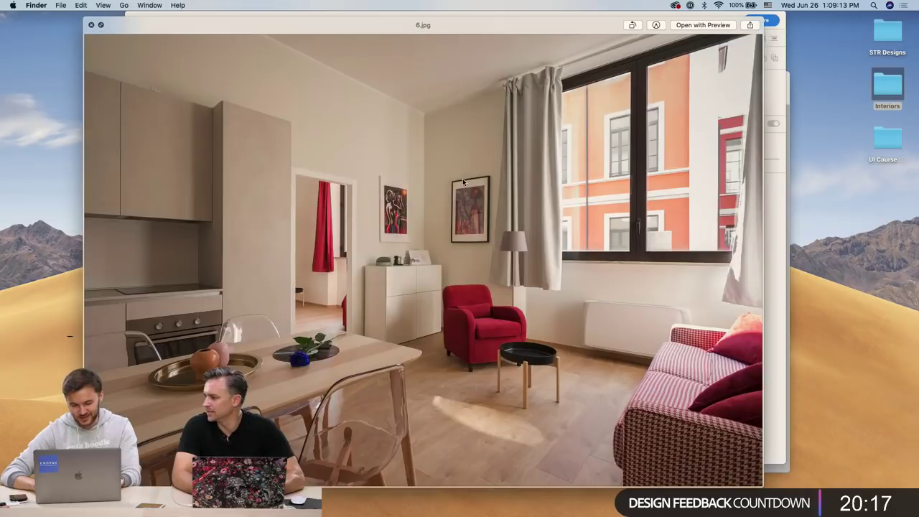
{"action": "key", "text": "Up"}
{"action": "key", "text": "space"}
{"action": "left_click_drag", "start_coordinate": [463, 179], "coordinate": [612, 184]}
{"action": "key", "text": "super+Tab"}
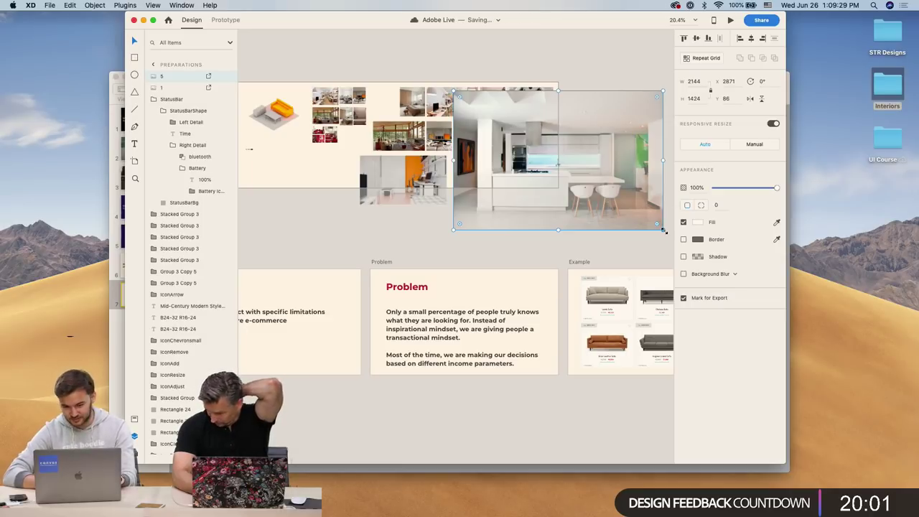
Scale the kitchen photo down and move it below the mood board
{"action": "left_click_drag", "start_coordinate": [663, 230], "coordinate": [590, 193]}
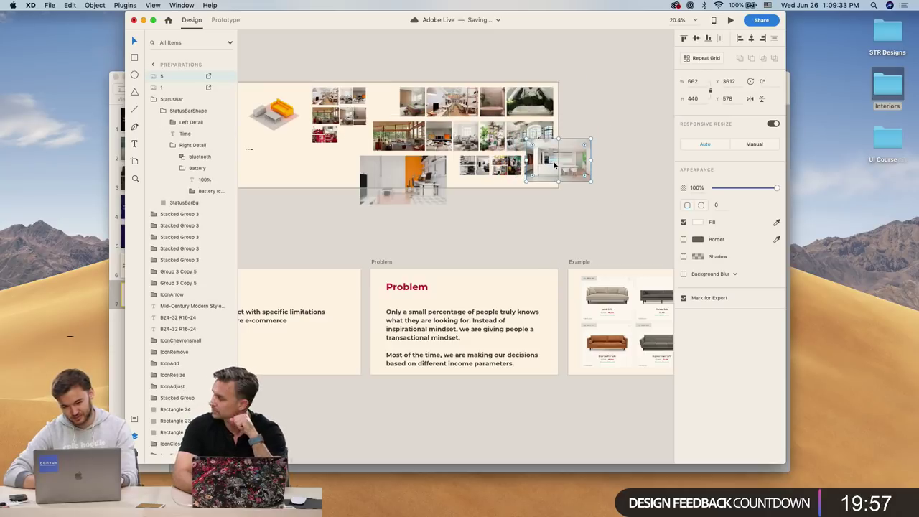
{"action": "left_click_drag", "start_coordinate": [547, 160], "coordinate": [481, 204]}
{"action": "left_click", "coordinate": [539, 227]}
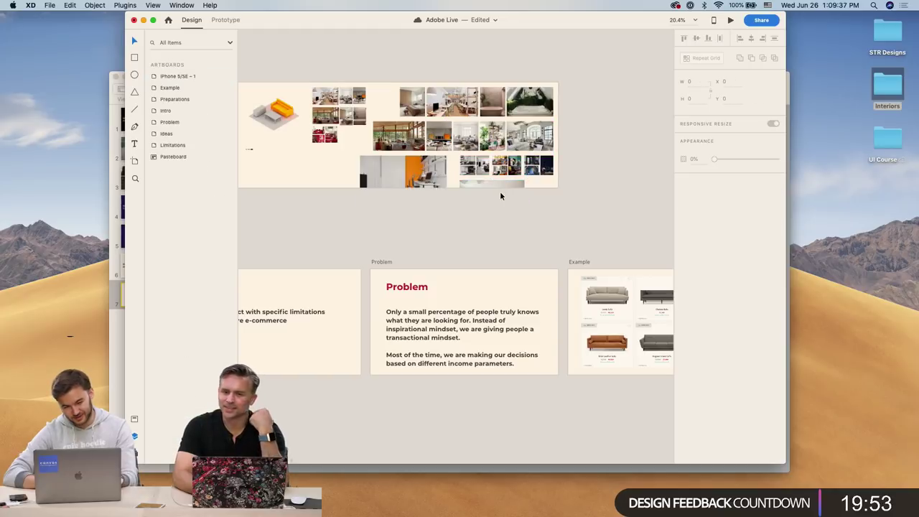
{"action": "left_click", "coordinate": [509, 188]}
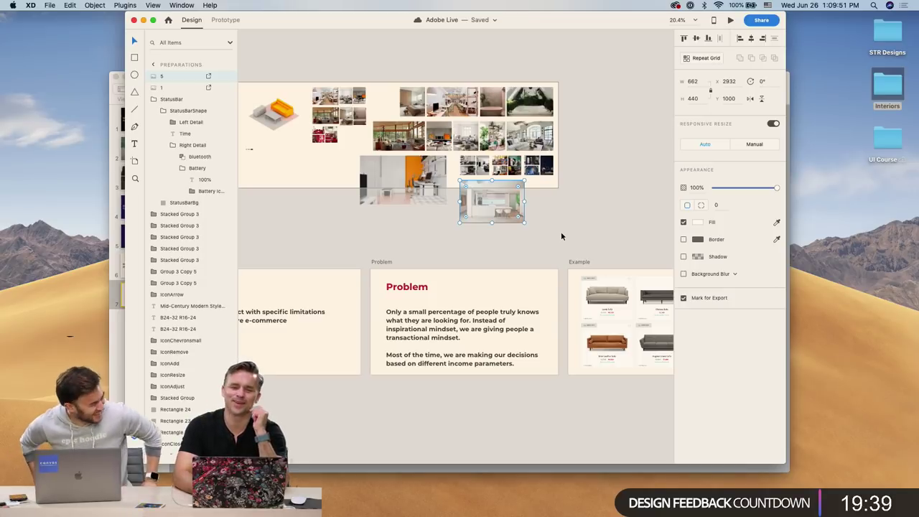
Move the orange-room photo off the artboard onto the pasteboard
{"action": "left_click", "coordinate": [601, 215]}
{"action": "scroll", "coordinate": [521, 202], "scroll_direction": "down", "scroll_amount": 3}
{"action": "left_click", "coordinate": [461, 184]}
{"action": "left_click_drag", "start_coordinate": [462, 185], "coordinate": [437, 329]}
{"action": "left_click", "coordinate": [427, 388]}
Mask the iPhone screen's header photo to the artboard bounds with Cmd+Shift+M
{"action": "scroll", "coordinate": [427, 391], "scroll_direction": "up", "scroll_amount": 5}
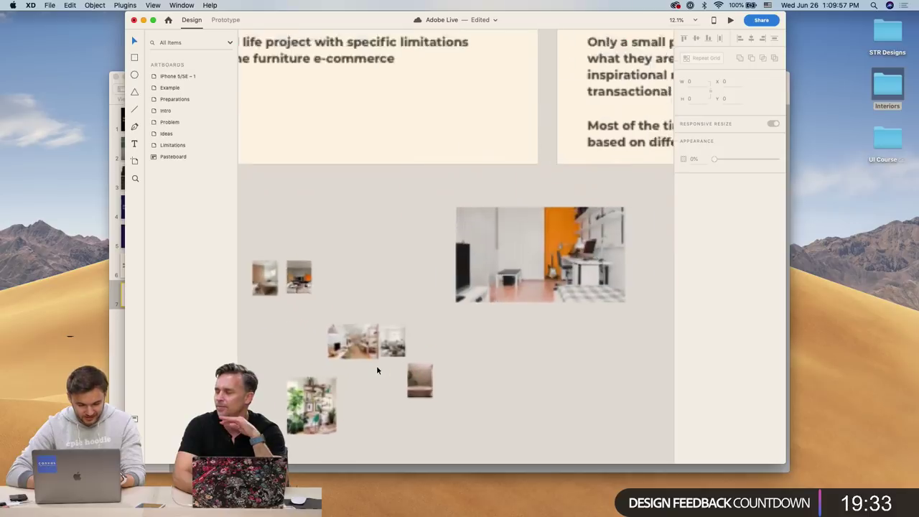
{"action": "scroll", "coordinate": [499, 324], "scroll_direction": "left", "scroll_amount": 3}
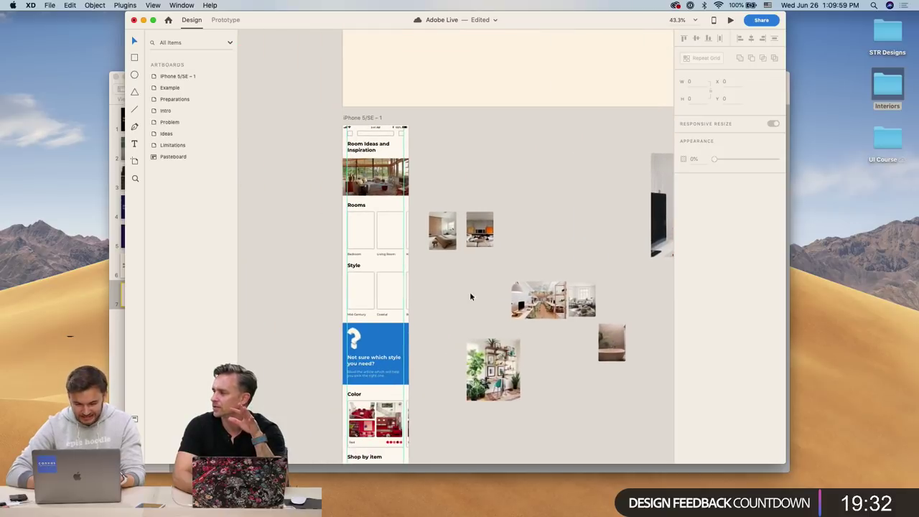
{"action": "left_click", "coordinate": [393, 186]}
{"action": "left_click", "coordinate": [392, 177]}
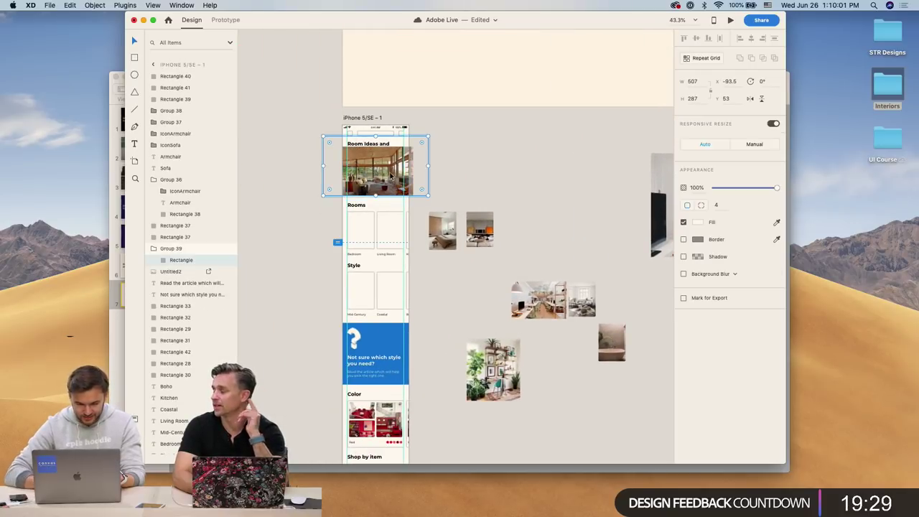
{"action": "key", "text": "super+shift+m"}
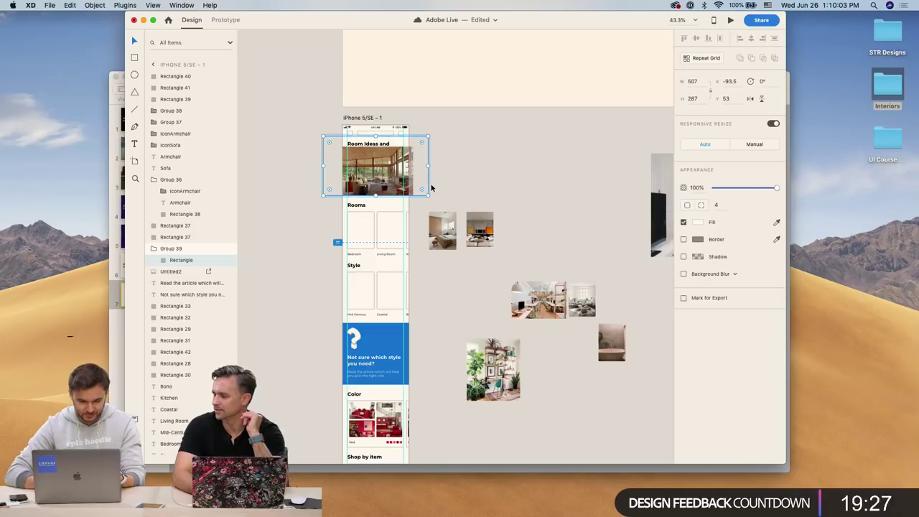
Move the orange-room photo up and left, next to the bedroom photo
{"action": "left_click", "coordinate": [501, 192]}
{"action": "scroll", "coordinate": [501, 191], "scroll_direction": "right", "scroll_amount": 3}
{"action": "left_click_drag", "start_coordinate": [583, 201], "coordinate": [462, 171]}
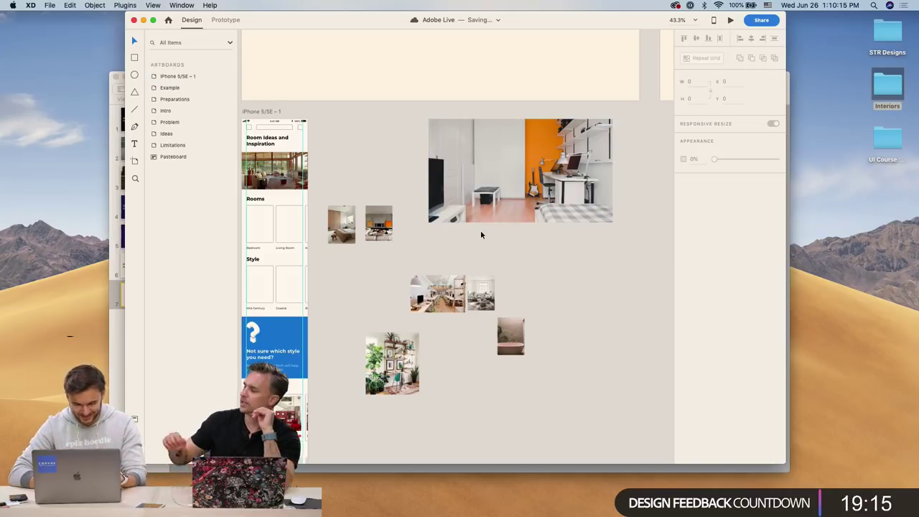
{"action": "scroll", "coordinate": [482, 234], "scroll_direction": "left", "scroll_amount": 2}
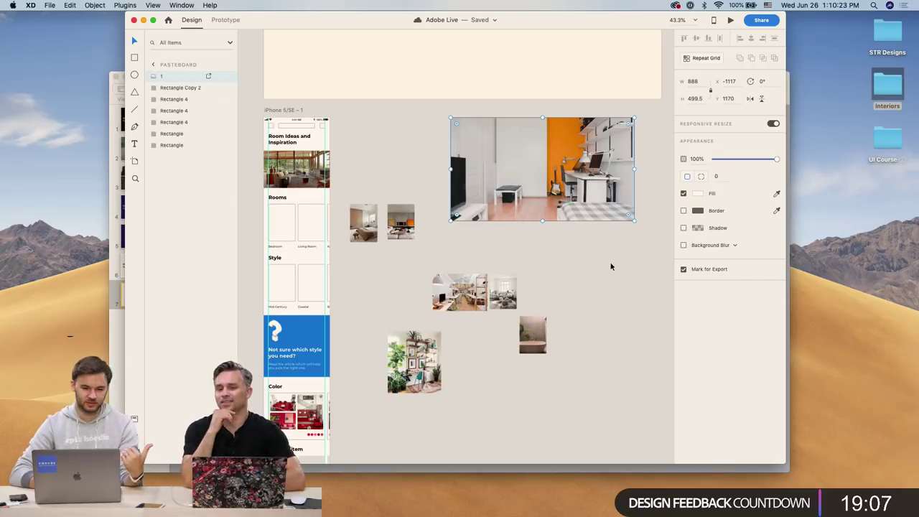
{"action": "left_click", "coordinate": [605, 326]}
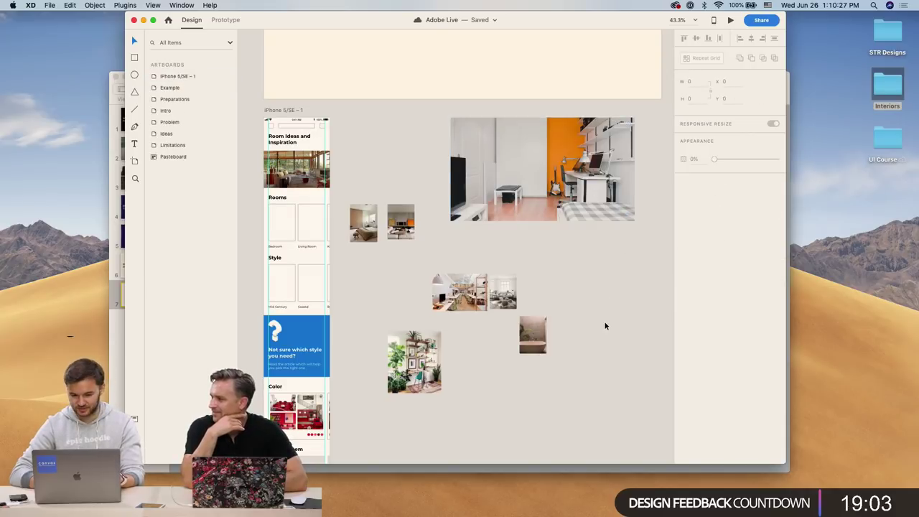
{"action": "scroll", "coordinate": [513, 283], "scroll_direction": "left", "scroll_amount": 5}
{"action": "scroll", "coordinate": [513, 283], "scroll_direction": "down", "scroll_amount": 1}
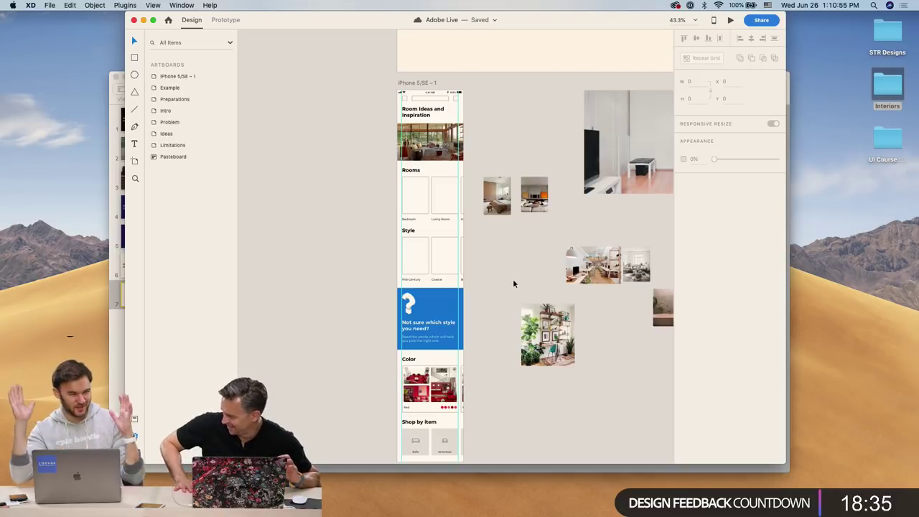
Drag the kitchen photo 5.jpg from the Interiors folder onto the XD canvas
{"action": "scroll", "coordinate": [513, 283], "scroll_direction": "down", "scroll_amount": 1}
{"action": "scroll", "coordinate": [525, 232], "scroll_direction": "up", "scroll_amount": 5}
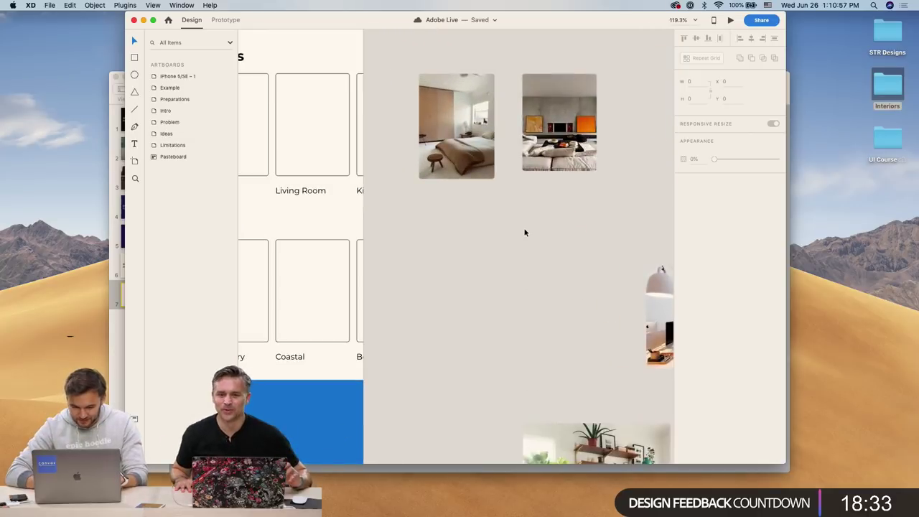
{"action": "scroll", "coordinate": [525, 232], "scroll_direction": "left", "scroll_amount": 3}
{"action": "scroll", "coordinate": [542, 237], "scroll_direction": "right", "scroll_amount": 3}
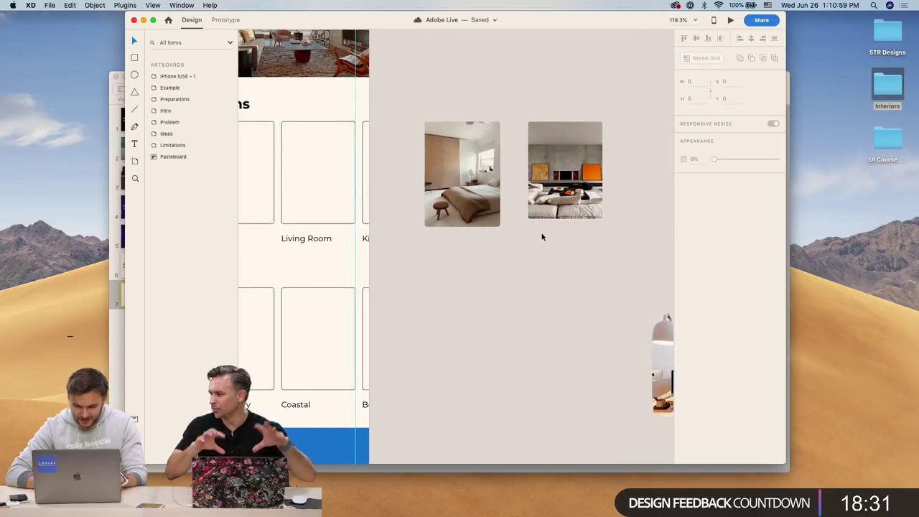
{"action": "scroll", "coordinate": [542, 237], "scroll_direction": "up", "scroll_amount": 1}
{"action": "scroll", "coordinate": [542, 237], "scroll_direction": "down", "scroll_amount": 4}
{"action": "scroll", "coordinate": [543, 237], "scroll_direction": "right", "scroll_amount": 4}
{"action": "scroll", "coordinate": [543, 237], "scroll_direction": "down", "scroll_amount": 1}
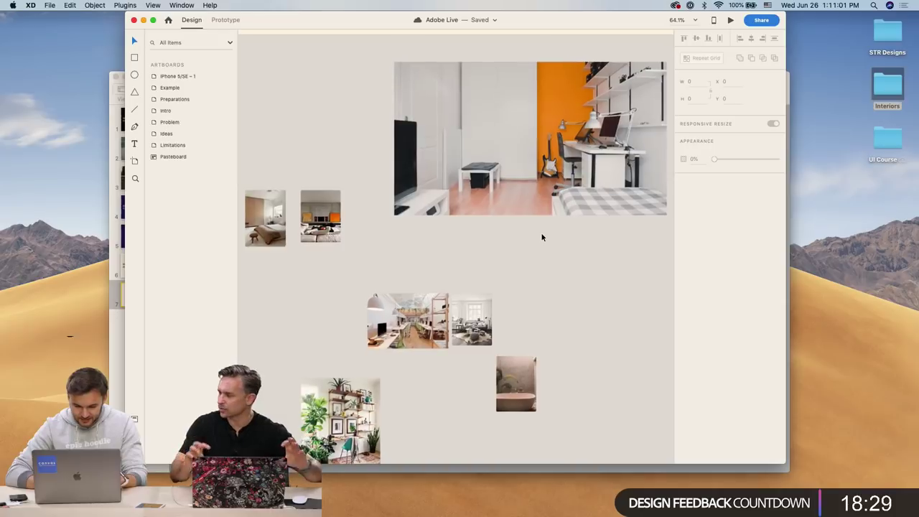
{"action": "key", "text": "super+Tab"}
{"action": "left_click_drag", "start_coordinate": [513, 172], "coordinate": [608, 330]}
{"action": "key", "text": "super+Tab"}
Shrink the kitchen photo to 640 wide and move it up and left on the pasteboard
{"action": "key", "text": "super+3"}
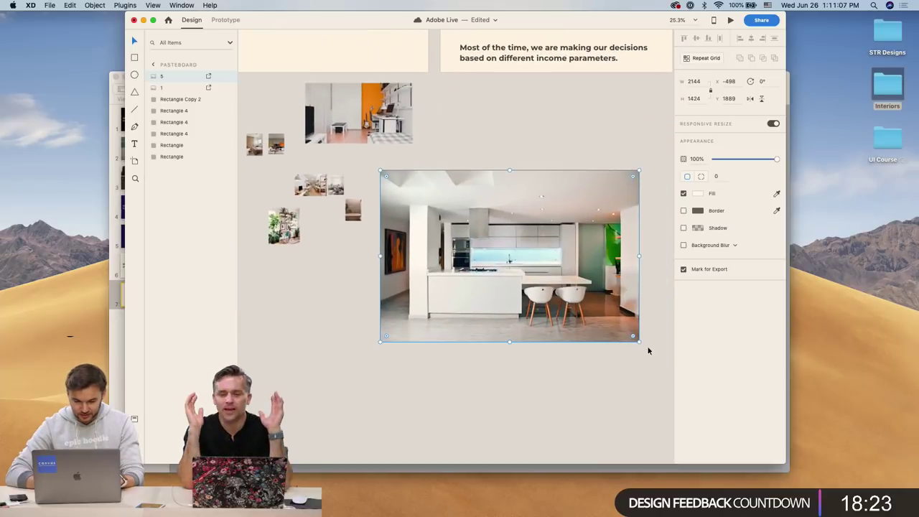
{"action": "left_click_drag", "start_coordinate": [639, 342], "coordinate": [548, 281]}
{"action": "left_click", "coordinate": [517, 318]}
{"action": "left_click", "coordinate": [501, 262]}
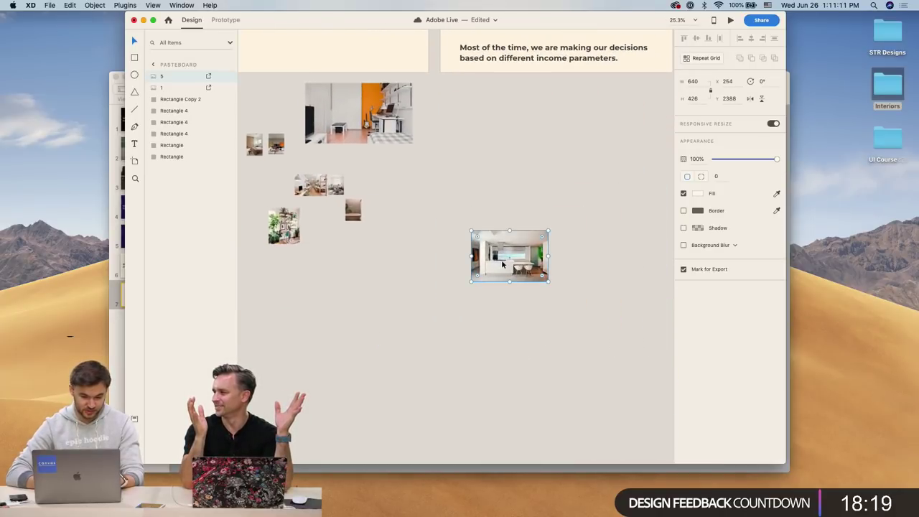
{"action": "left_click_drag", "start_coordinate": [501, 263], "coordinate": [408, 199]}
{"action": "left_click", "coordinate": [415, 273]}
Move the bedroom photo down beside the Style cards
{"action": "scroll", "coordinate": [415, 273], "scroll_direction": "left", "scroll_amount": 5}
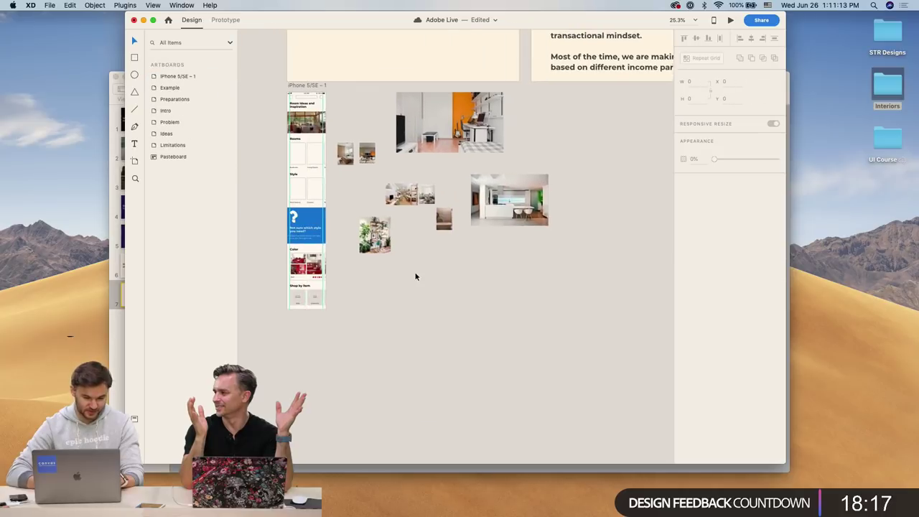
{"action": "scroll", "coordinate": [391, 142], "scroll_direction": "up", "scroll_amount": 5}
{"action": "scroll", "coordinate": [421, 165], "scroll_direction": "left", "scroll_amount": 3}
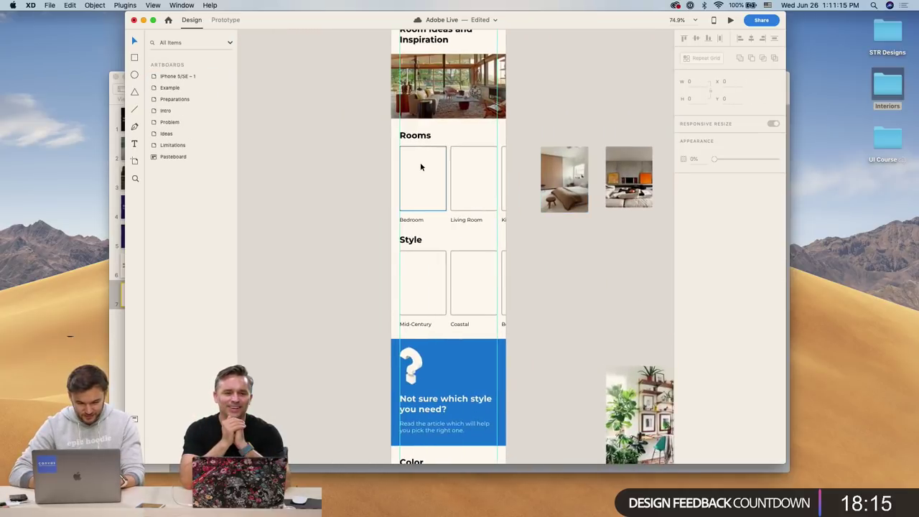
{"action": "left_click", "coordinate": [421, 164]}
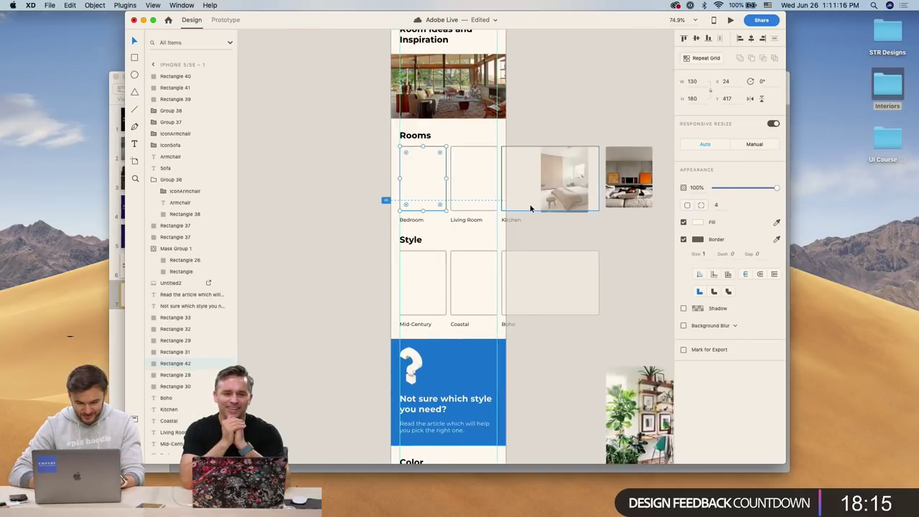
{"action": "left_click", "coordinate": [608, 230]}
{"action": "left_click", "coordinate": [577, 208]}
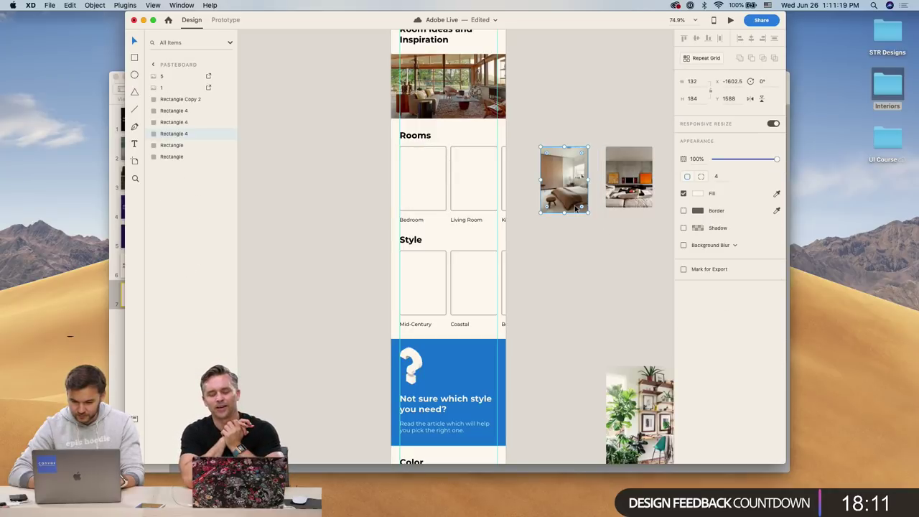
{"action": "left_click_drag", "start_coordinate": [576, 208], "coordinate": [623, 280]}
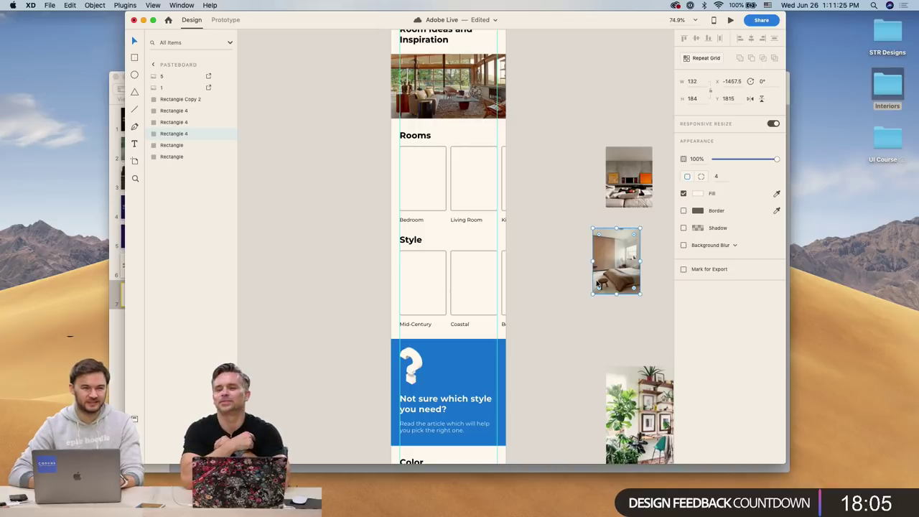
Resize the bedroom photo to 130 × 180 and drop it into the Bedroom card
{"action": "scroll", "coordinate": [573, 288], "scroll_direction": "up", "scroll_amount": 5}
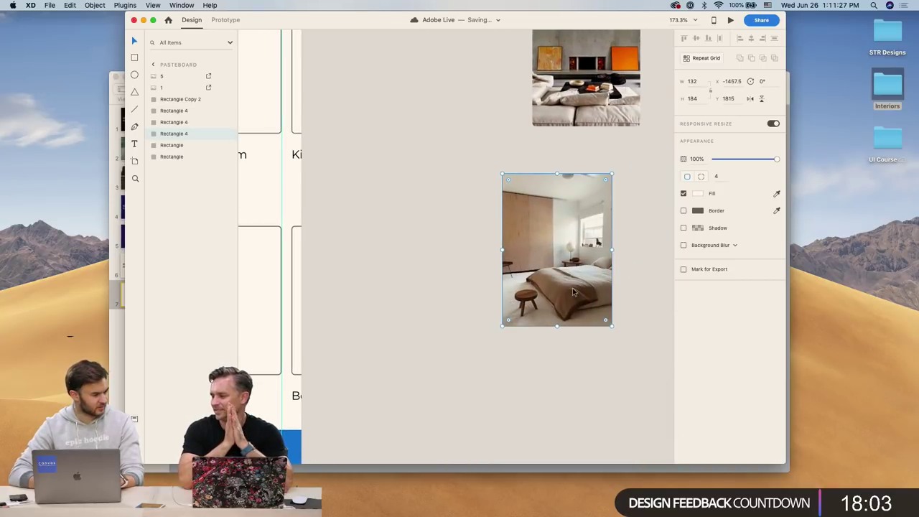
{"action": "scroll", "coordinate": [573, 291], "scroll_direction": "right", "scroll_amount": 2}
{"action": "scroll", "coordinate": [572, 291], "scroll_direction": "right", "scroll_amount": 5}
{"action": "scroll", "coordinate": [572, 291], "scroll_direction": "down", "scroll_amount": 5}
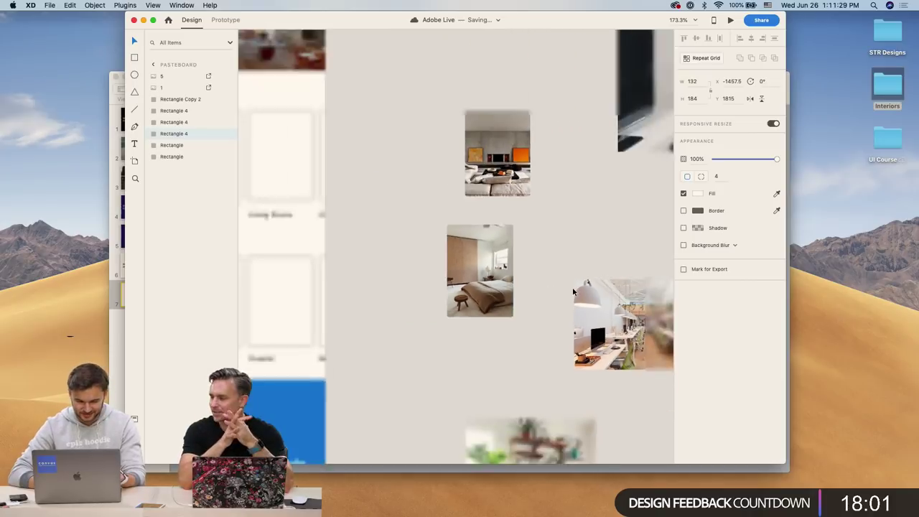
{"action": "scroll", "coordinate": [573, 288], "scroll_direction": "left", "scroll_amount": 4}
{"action": "left_click", "coordinate": [372, 181]}
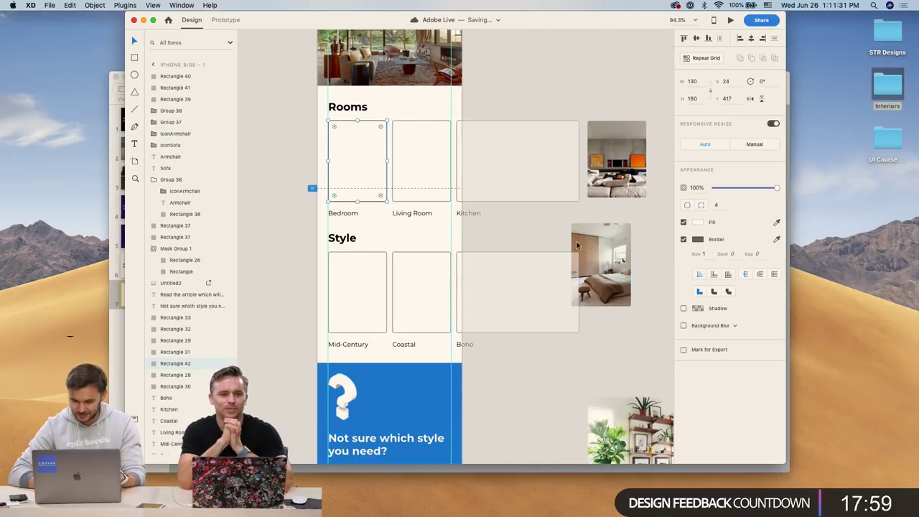
{"action": "left_click", "coordinate": [600, 288]}
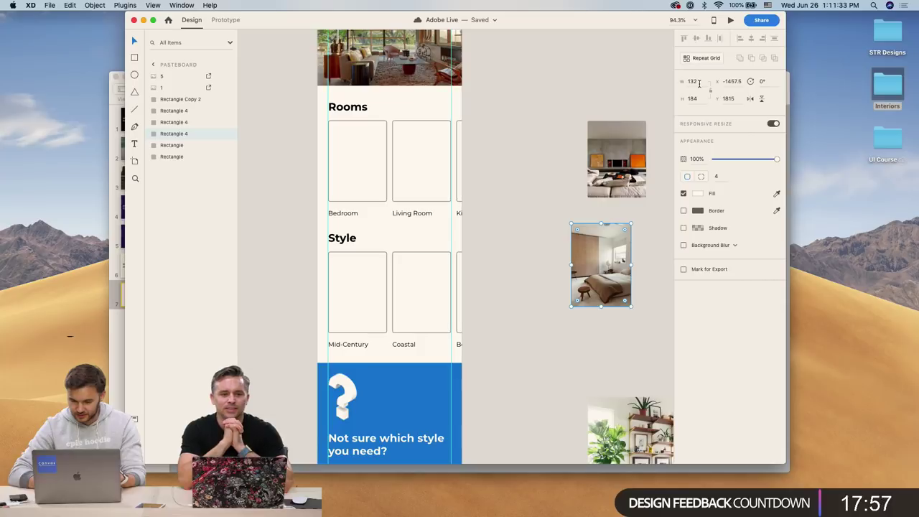
{"action": "key", "text": "BackSpace"}
{"action": "type", "text": "0"}
{"action": "key", "text": "Return"}
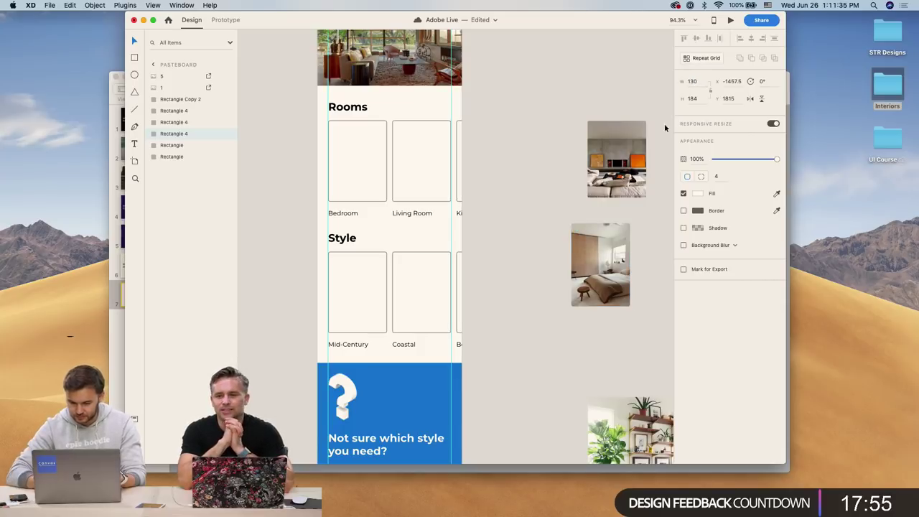
{"action": "left_click", "coordinate": [694, 98]}
{"action": "key", "text": "BackSpace"}
{"action": "type", "text": "0"}
{"action": "key", "text": "Return"}
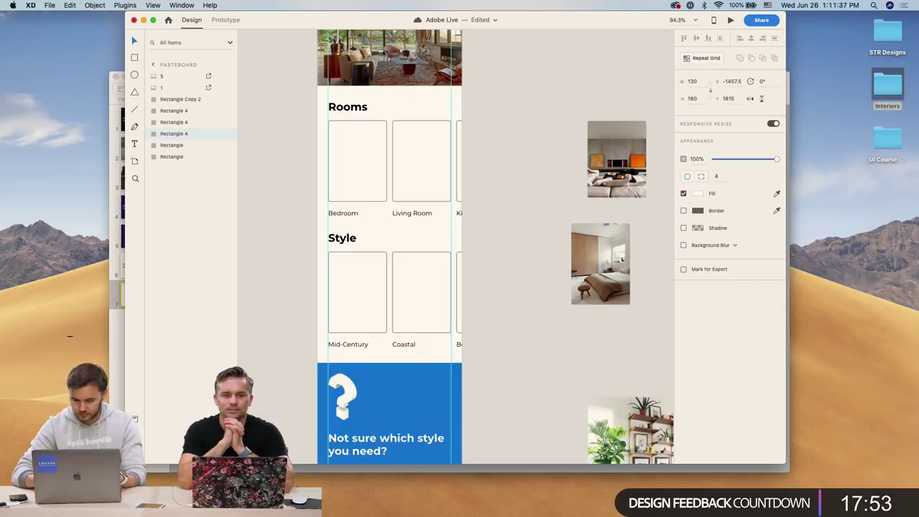
{"action": "left_click", "coordinate": [588, 291]}
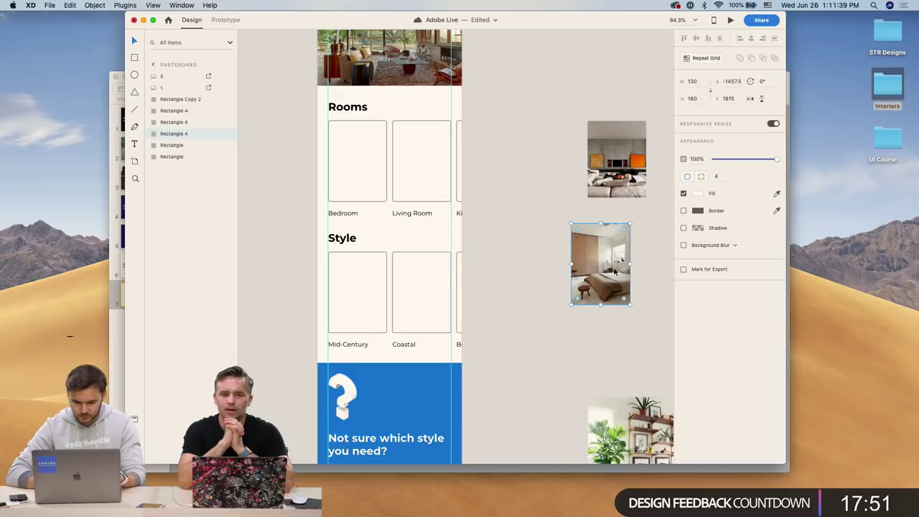
{"action": "left_click_drag", "start_coordinate": [614, 271], "coordinate": [363, 168]}
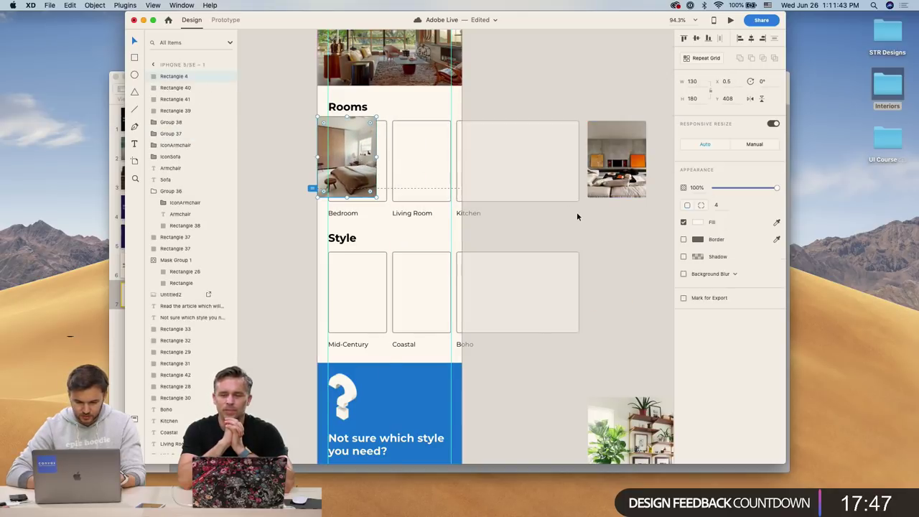
Set the living-room photo's height to 180 and move it toward the Living Room card
{"action": "left_click", "coordinate": [644, 179]}
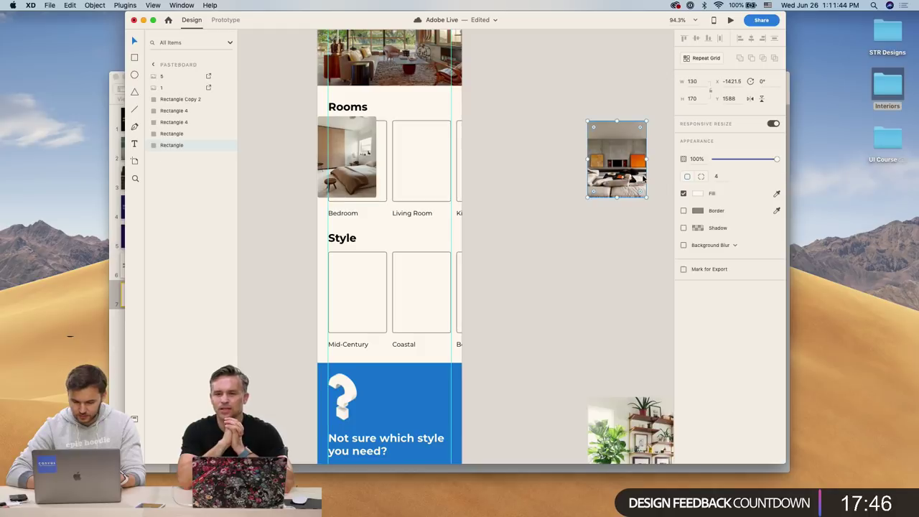
{"action": "left_click", "coordinate": [692, 99]}
{"action": "type", "text": "180"}
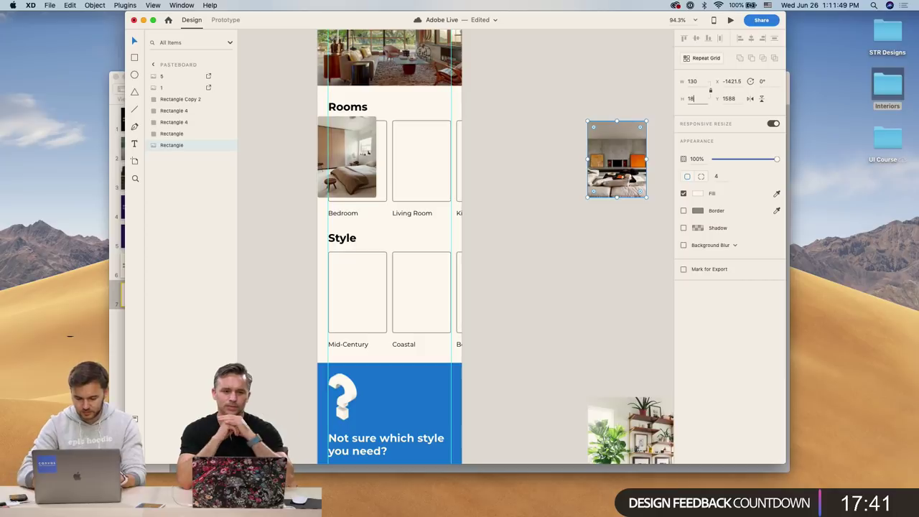
{"action": "key", "text": "Return"}
{"action": "left_click", "coordinate": [542, 242]}
{"action": "left_click_drag", "start_coordinate": [632, 173], "coordinate": [544, 162]}
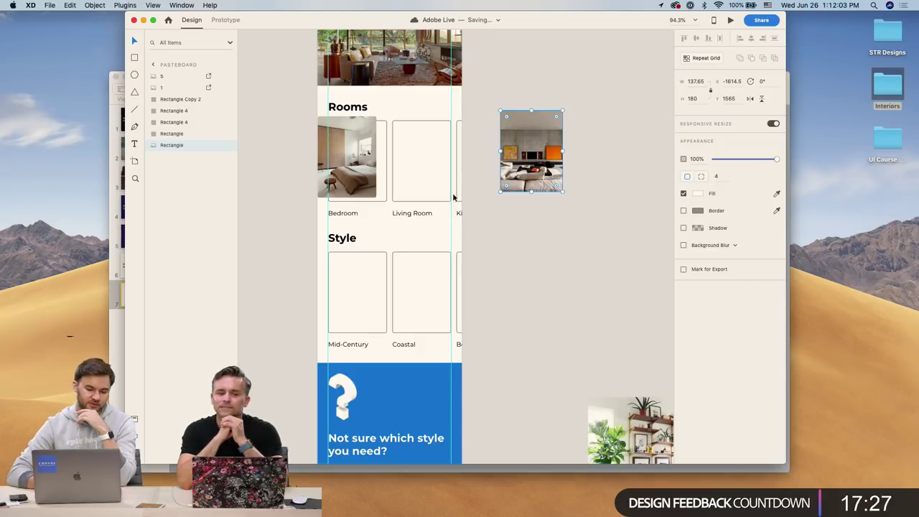
{"action": "double_click", "coordinate": [438, 144]}
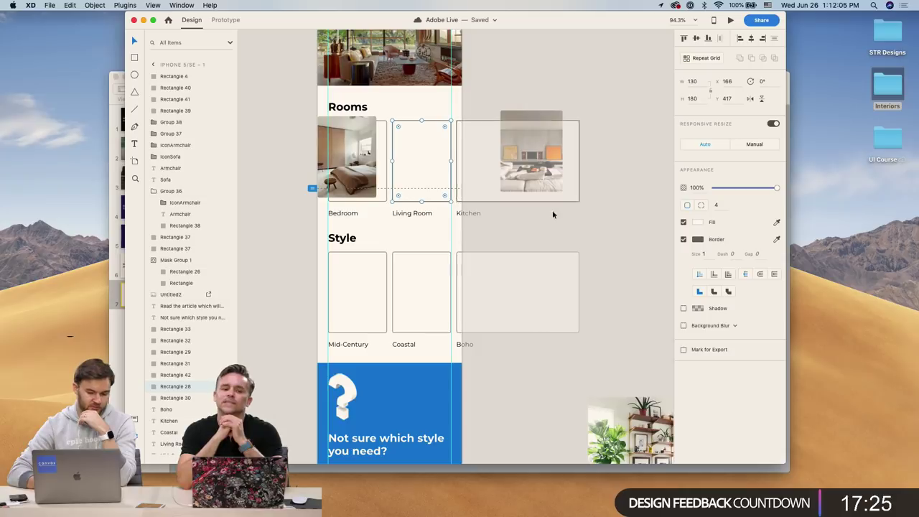
{"action": "left_click", "coordinate": [597, 234]}
{"action": "scroll", "coordinate": [610, 218], "scroll_direction": "right", "scroll_amount": 3}
{"action": "scroll", "coordinate": [623, 242], "scroll_direction": "left", "scroll_amount": 3}
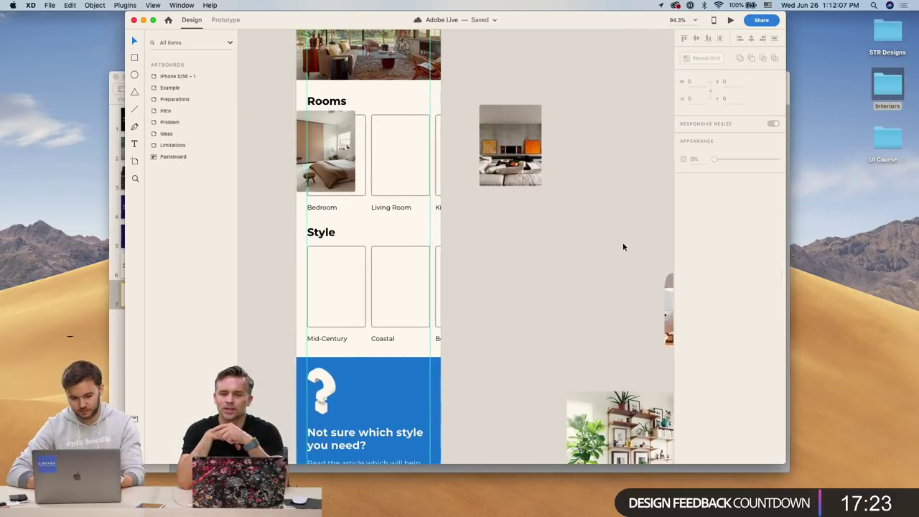
{"action": "left_click", "coordinate": [538, 162]}
{"action": "left_click", "coordinate": [536, 248]}
{"action": "scroll", "coordinate": [535, 244], "scroll_direction": "down", "scroll_amount": 5}
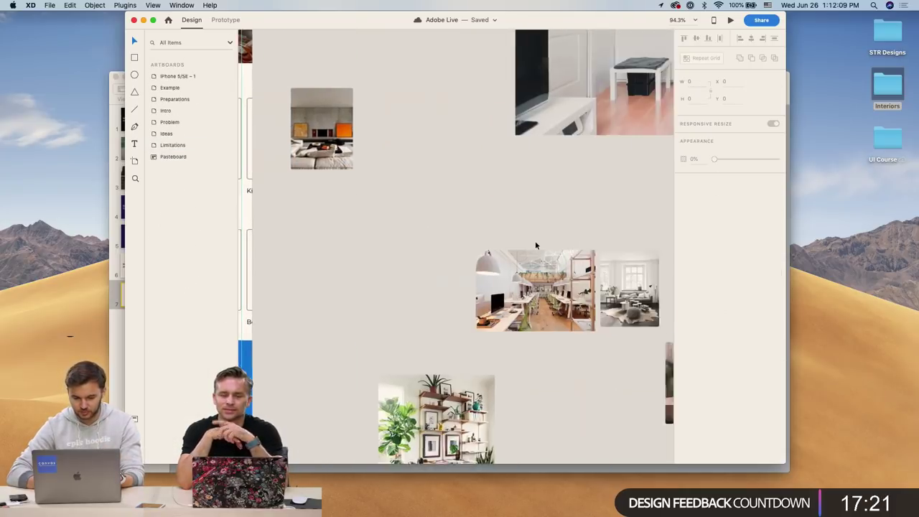
{"action": "scroll", "coordinate": [535, 245], "scroll_direction": "right", "scroll_amount": 3}
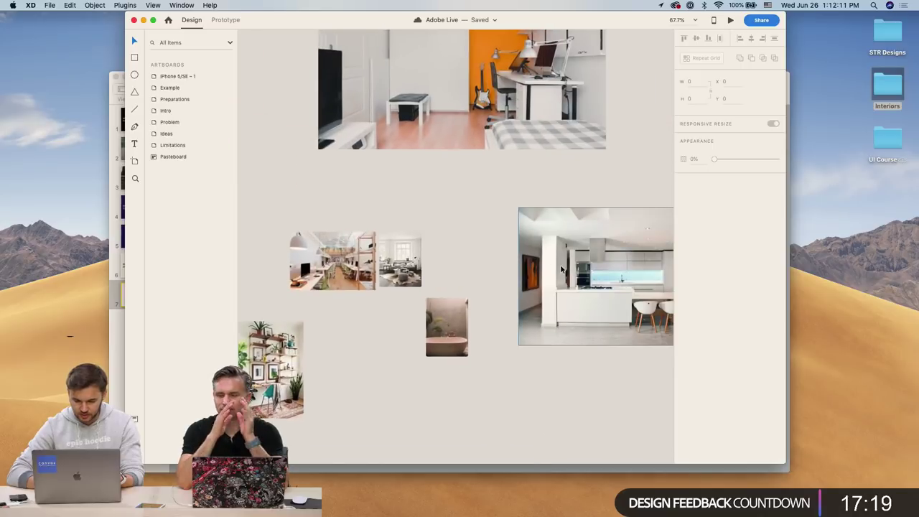
Move the kitchen photo to the upper left and resize it to 130 × 180
{"action": "left_click", "coordinate": [593, 280]}
{"action": "left_click_drag", "start_coordinate": [587, 276], "coordinate": [308, 145]}
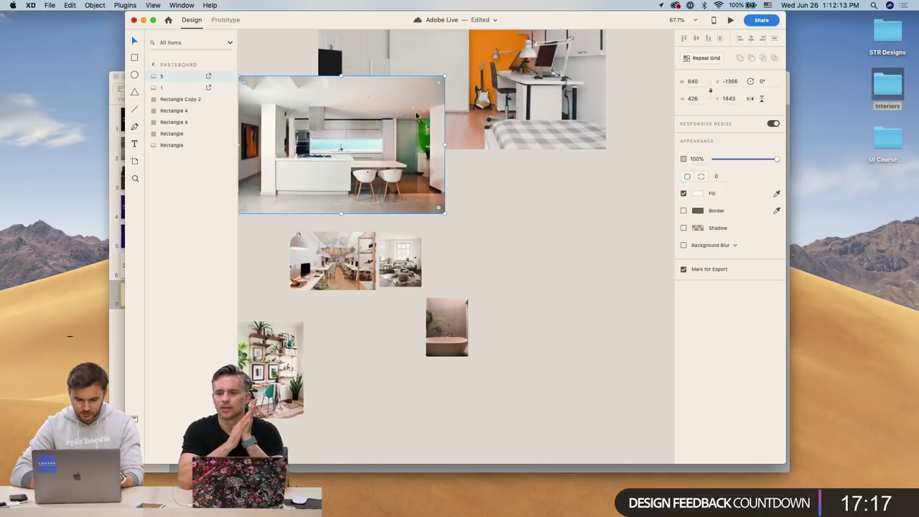
{"action": "scroll", "coordinate": [671, 105], "scroll_direction": "left", "scroll_amount": 3}
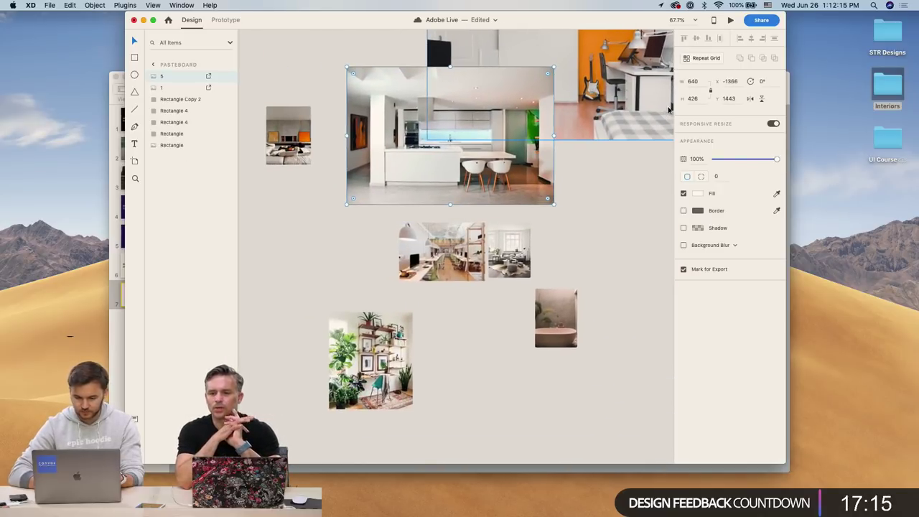
{"action": "left_click", "coordinate": [700, 82]}
{"action": "type", "text": "130"}
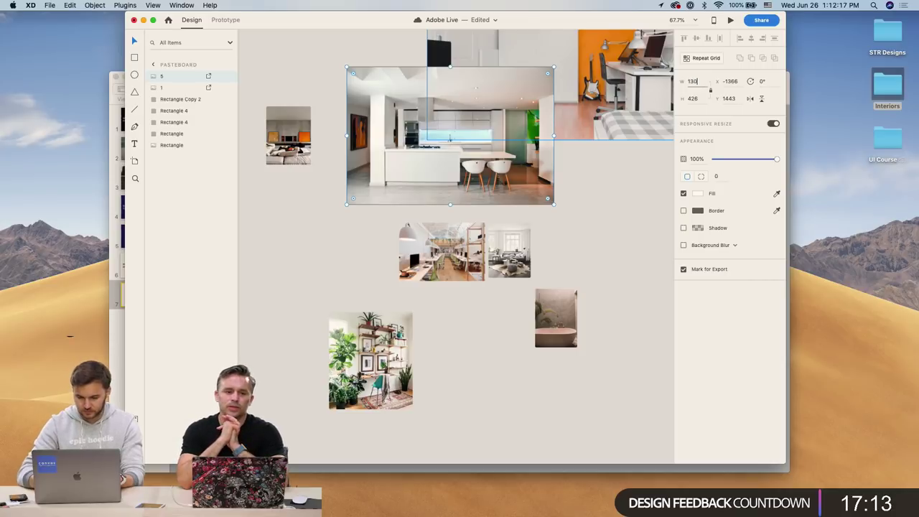
{"action": "key", "text": "Return"}
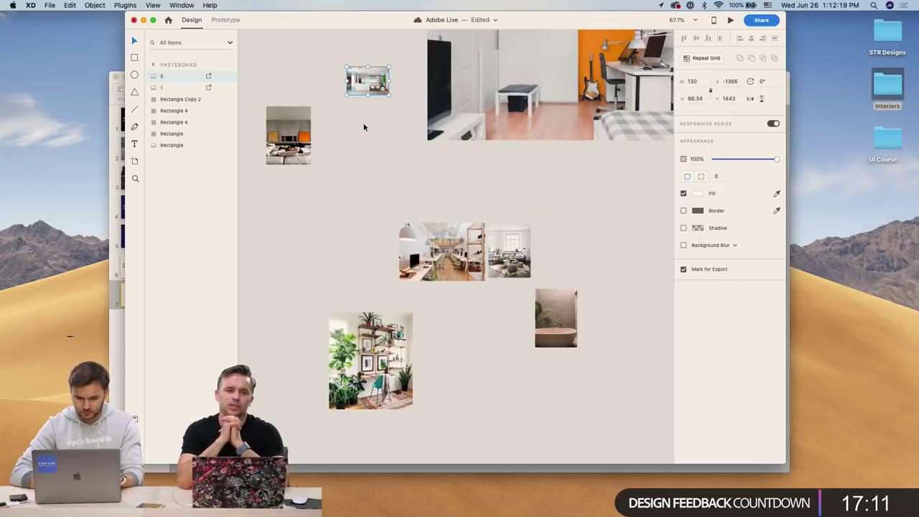
{"action": "scroll", "coordinate": [409, 117], "scroll_direction": "left", "scroll_amount": 2}
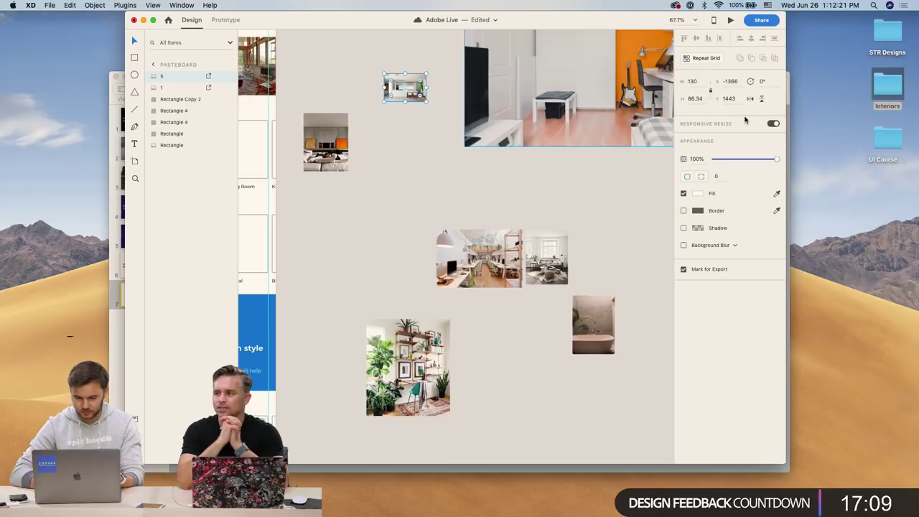
{"action": "left_click", "coordinate": [695, 98]}
{"action": "type", "text": "180"}
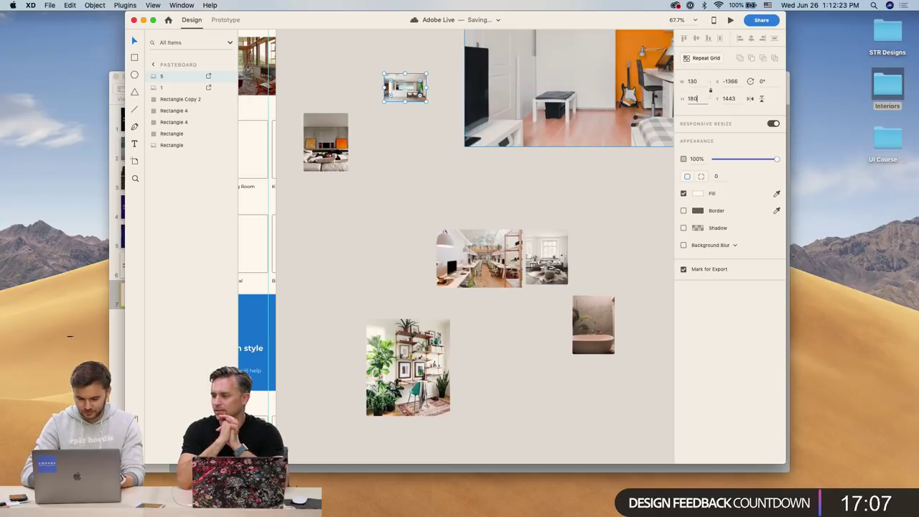
{"action": "key", "text": "Return"}
{"action": "scroll", "coordinate": [484, 156], "scroll_direction": "left", "scroll_amount": 3}
{"action": "scroll", "coordinate": [412, 145], "scroll_direction": "up", "scroll_amount": 5}
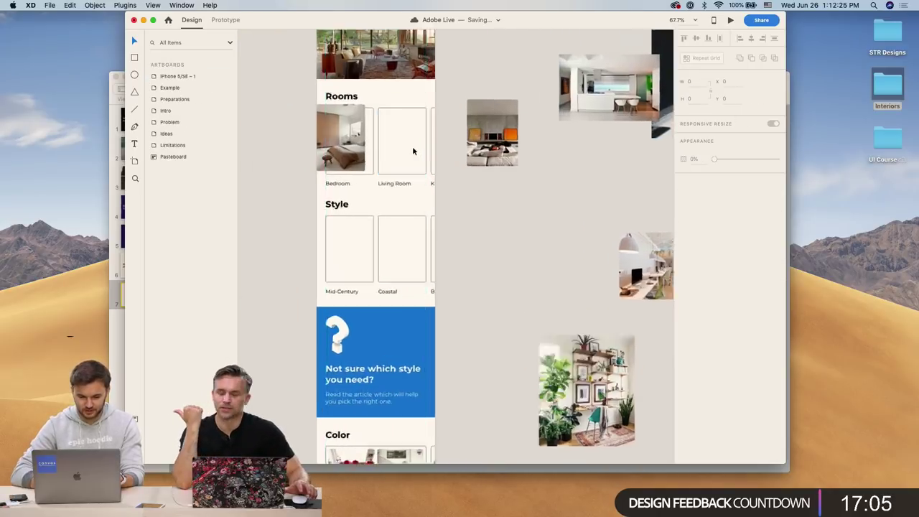
Place the living-room photo in its card, lay the kitchen photo beside it, then go full screen
{"action": "left_click", "coordinate": [578, 143]}
{"action": "left_click_drag", "start_coordinate": [578, 143], "coordinate": [392, 141]}
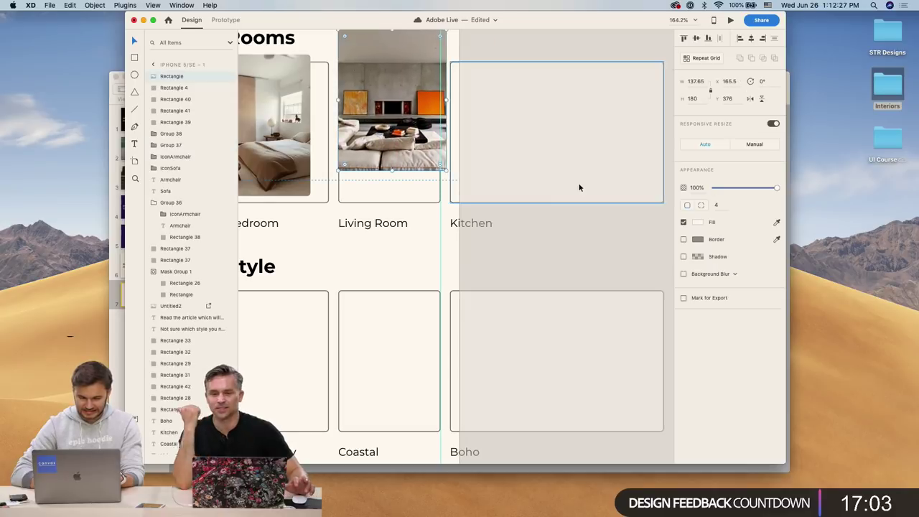
{"action": "scroll", "coordinate": [579, 187], "scroll_direction": "up", "scroll_amount": 3}
{"action": "left_click", "coordinate": [616, 284]}
{"action": "left_click_drag", "start_coordinate": [656, 119], "coordinate": [386, 201]}
{"action": "left_click", "coordinate": [498, 339]}
{"action": "scroll", "coordinate": [425, 227], "scroll_direction": "left", "scroll_amount": 2}
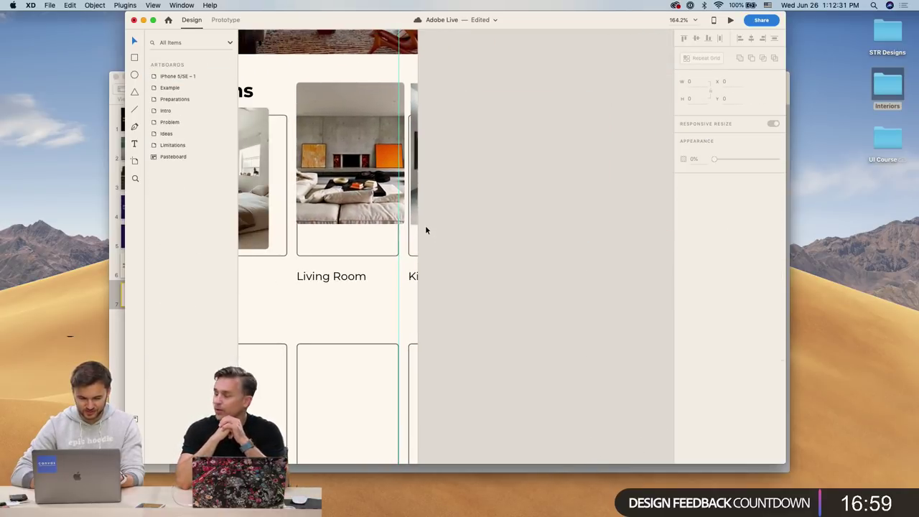
{"action": "left_click", "coordinate": [343, 203]}
{"action": "scroll", "coordinate": [342, 202], "scroll_direction": "left", "scroll_amount": 2}
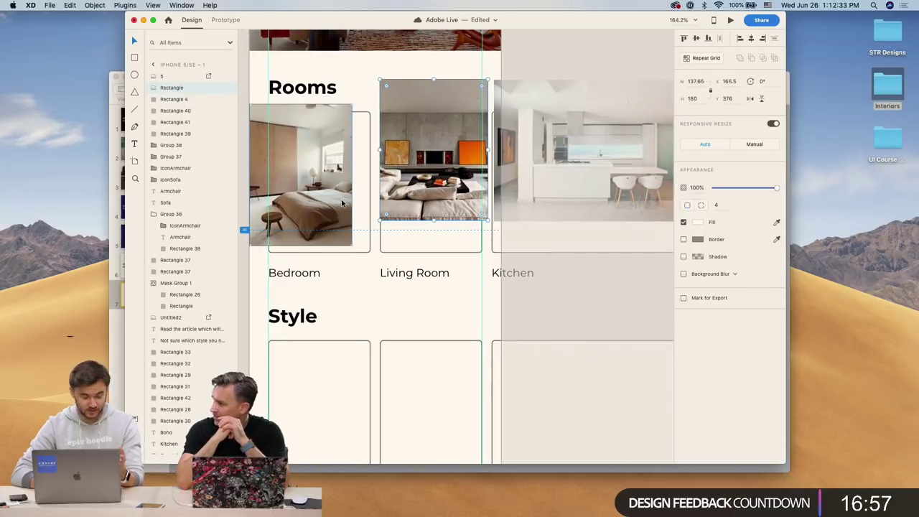
{"action": "scroll", "coordinate": [394, 212], "scroll_direction": "left", "scroll_amount": 3}
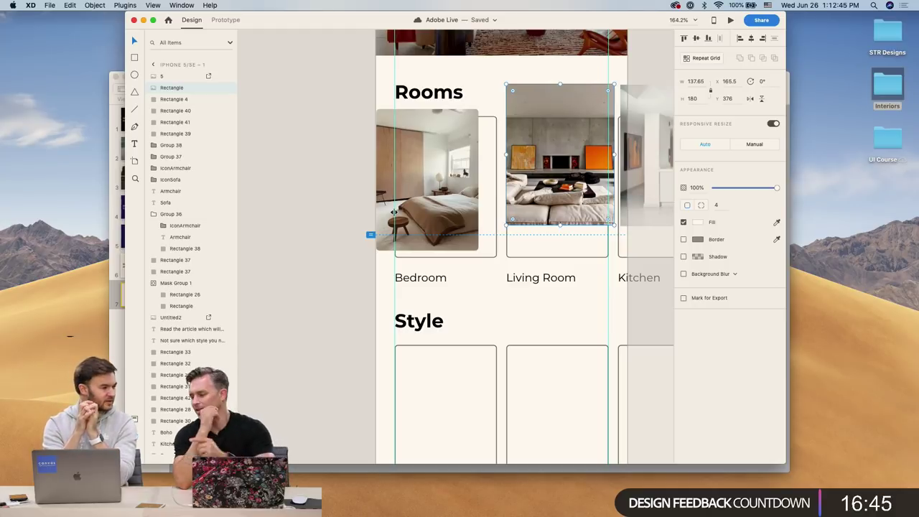
{"action": "left_click", "coordinate": [394, 212]}
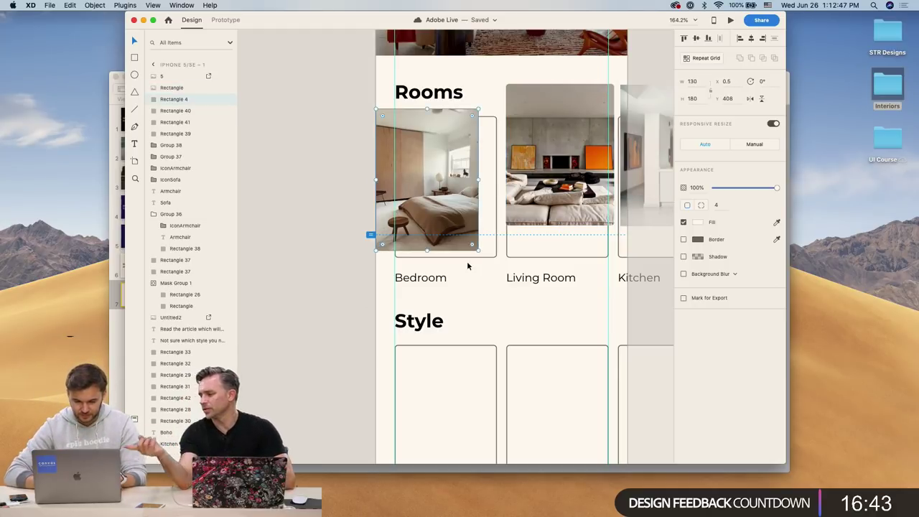
{"action": "left_click", "coordinate": [267, 84]}
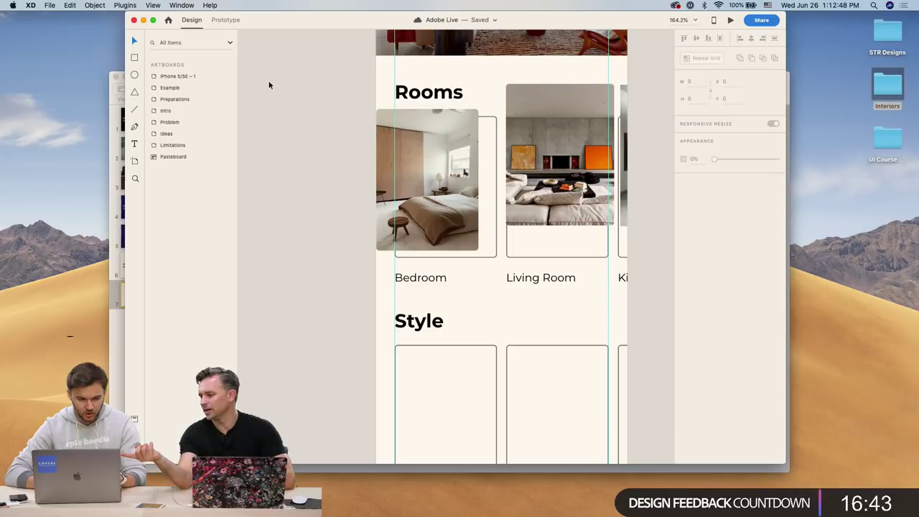
{"action": "left_click", "coordinate": [151, 20]}
Align the Bedroom photo to its card's right and bottom edges, then nudge it slightly higher
{"action": "left_click", "coordinate": [364, 200]}
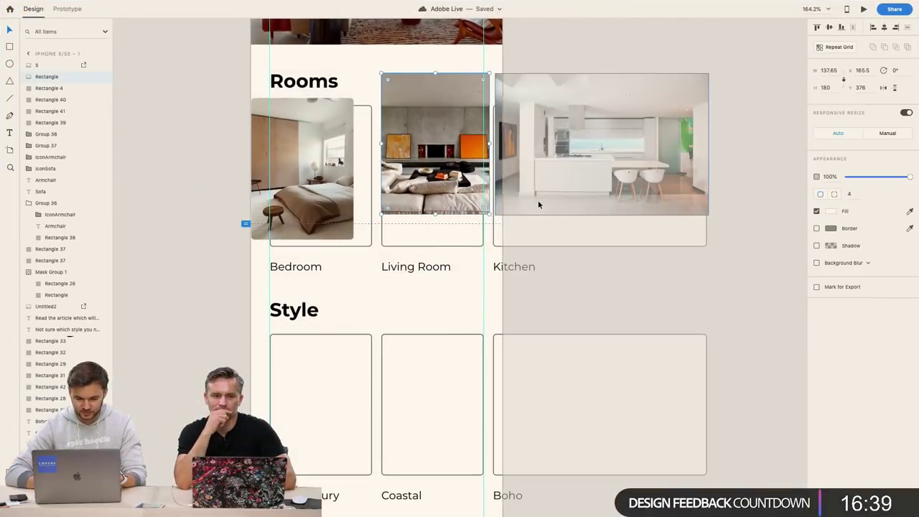
{"action": "left_click", "coordinate": [300, 226]}
{"action": "scroll", "coordinate": [302, 229], "scroll_direction": "up", "scroll_amount": 5}
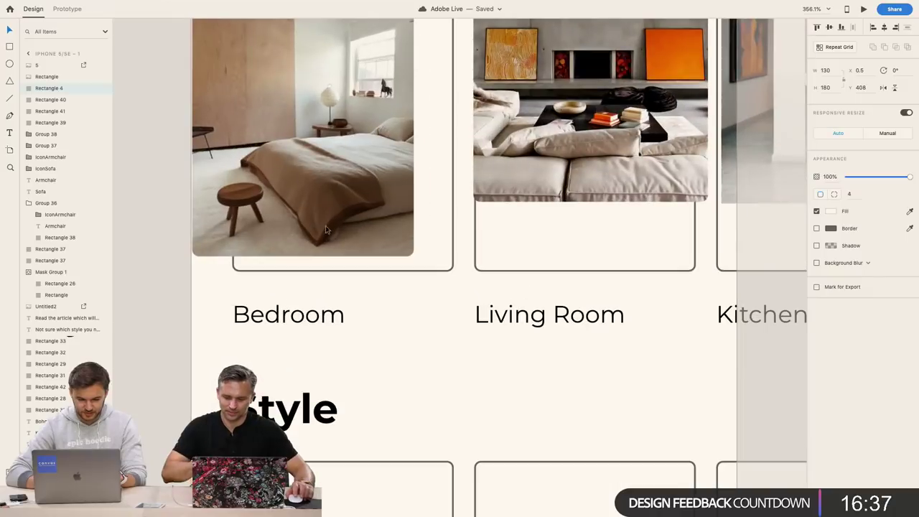
{"action": "left_click", "coordinate": [362, 237]}
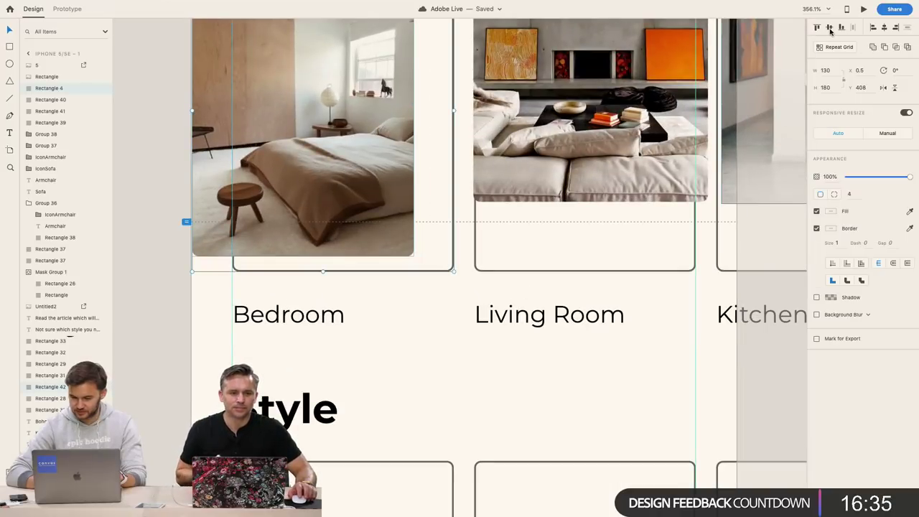
{"action": "left_click", "coordinate": [897, 30]}
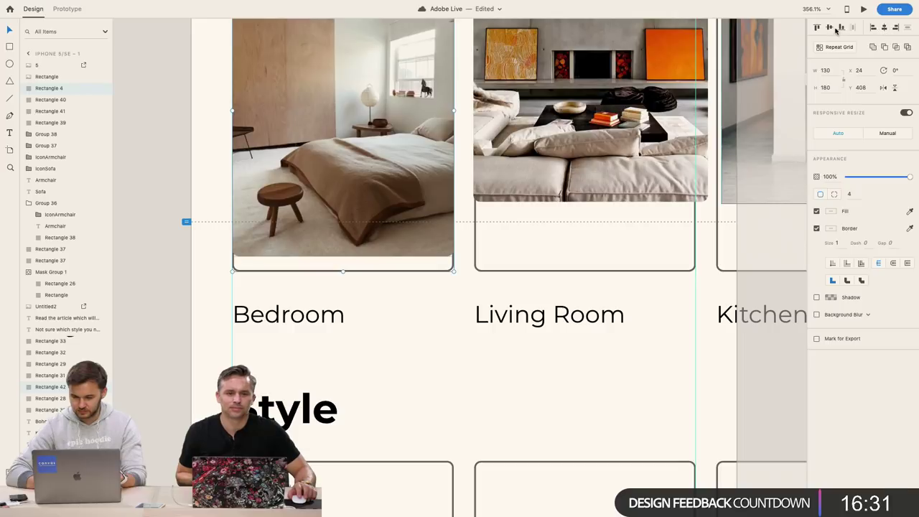
{"action": "left_click", "coordinate": [841, 28]}
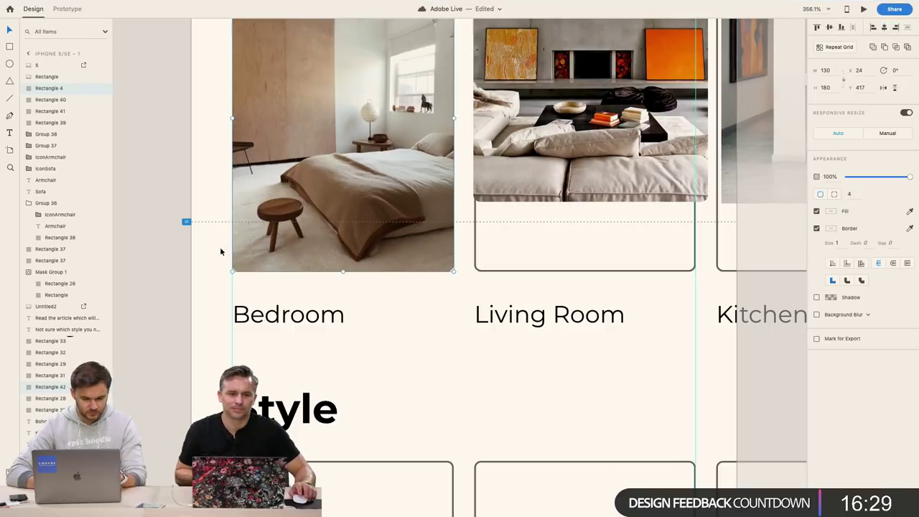
{"action": "left_click", "coordinate": [272, 237]}
{"action": "mouse_move", "coordinate": [284, 217]}
{"action": "left_mouse_down"}
{"action": "mouse_move", "coordinate": [260, 208]}
{"action": "mouse_move", "coordinate": [284, 210]}
{"action": "left_mouse_up"}
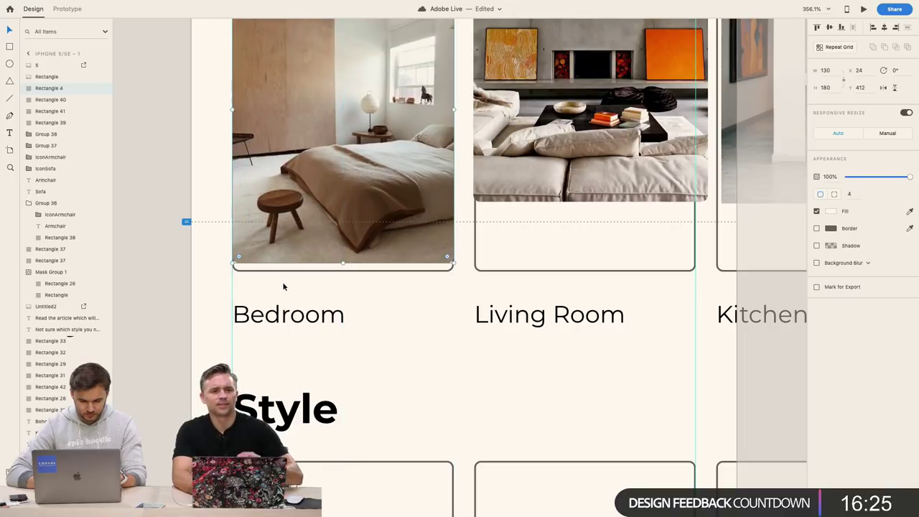
Mask the Bedroom photo with its card shape and fine-tune its position inside the mask
{"action": "left_click", "coordinate": [293, 275]}
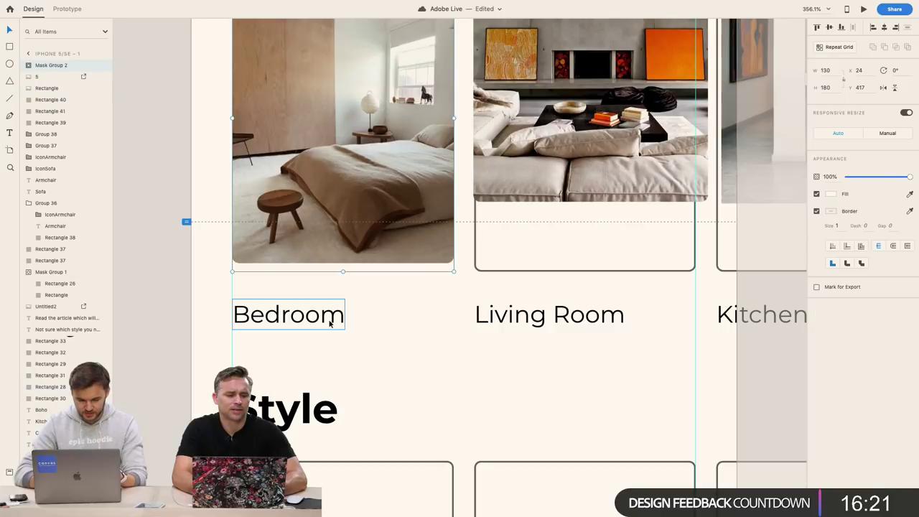
{"action": "key", "text": "super+shift+m"}
{"action": "left_click", "coordinate": [345, 162]}
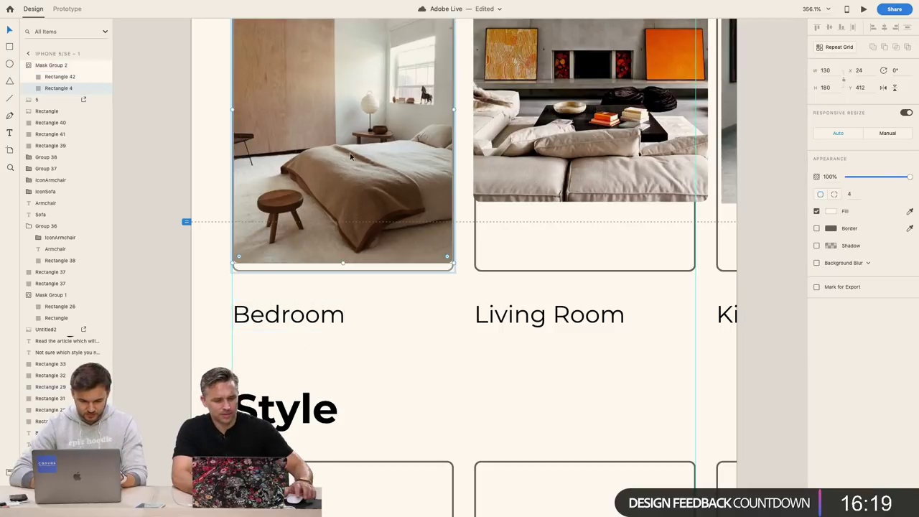
{"action": "left_click_drag", "start_coordinate": [364, 133], "coordinate": [364, 140]}
{"action": "left_click_drag", "start_coordinate": [363, 140], "coordinate": [364, 138]}
Mask the Living Room photo with its card with Cmd+Shift+M
{"action": "scroll", "coordinate": [364, 247], "scroll_direction": "down", "scroll_amount": 5}
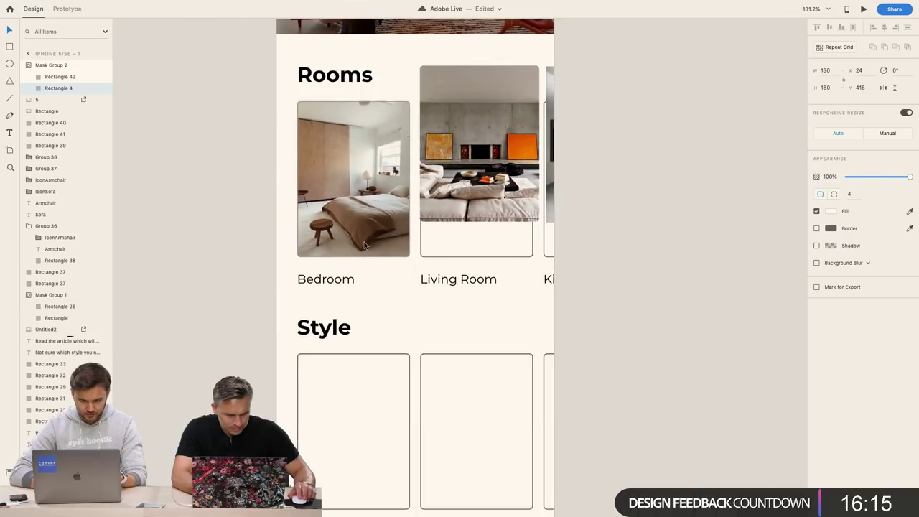
{"action": "left_click", "coordinate": [381, 282]}
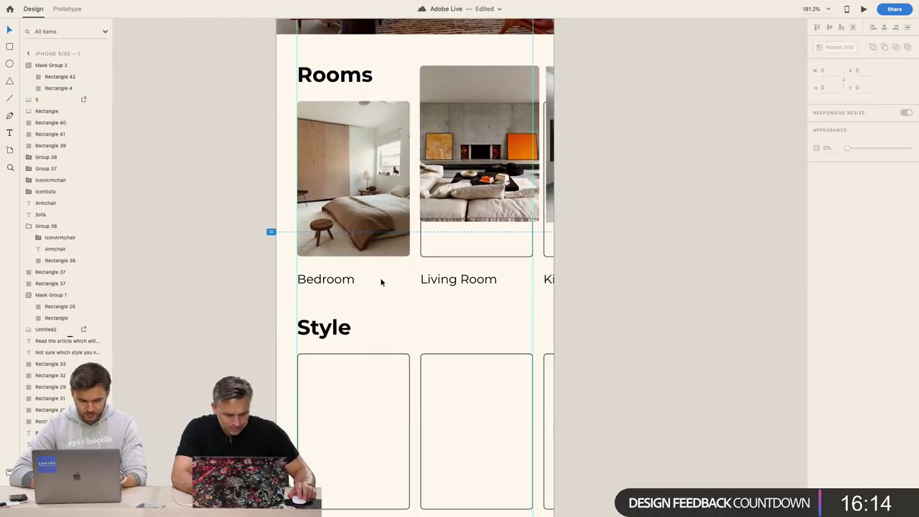
{"action": "left_click", "coordinate": [484, 257]}
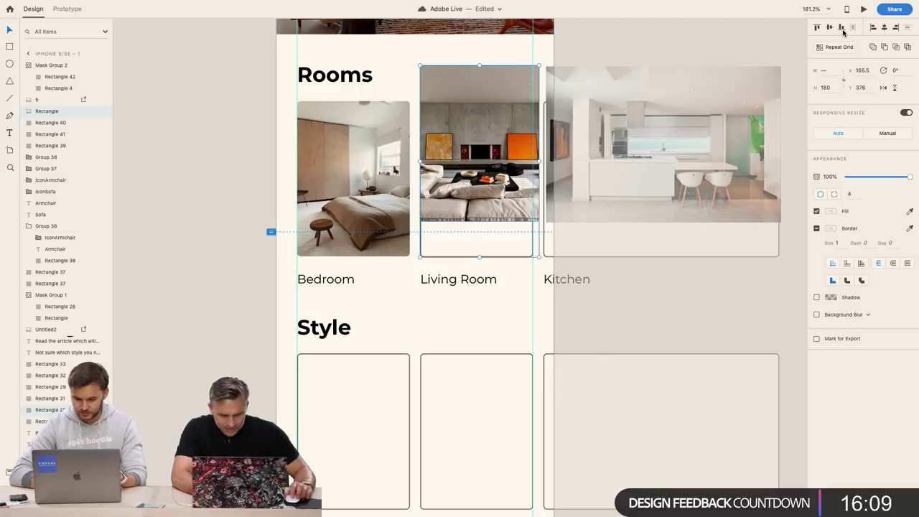
{"action": "key", "text": "super+shift+m"}
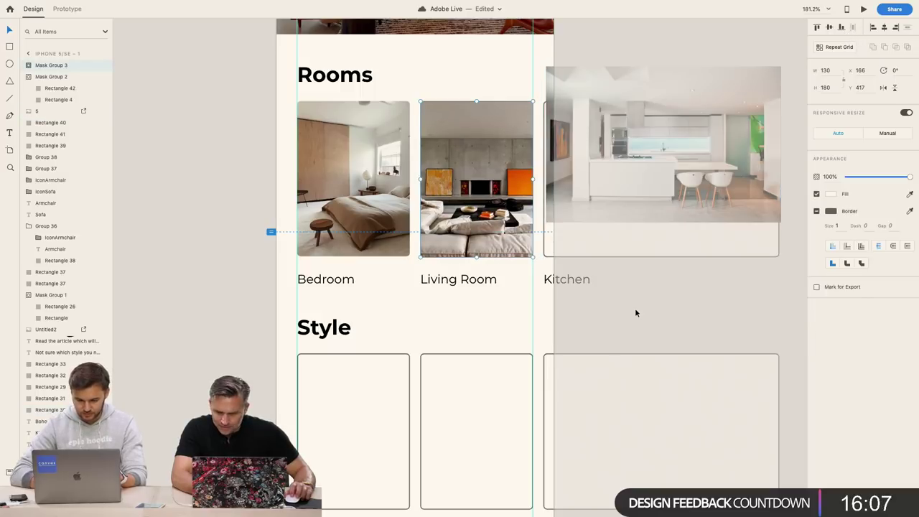
{"action": "left_click", "coordinate": [613, 263]}
Align the Kitchen photo with its card's left and bottom edges
{"action": "left_click", "coordinate": [568, 208]}
{"action": "left_click", "coordinate": [545, 254], "text": "shift"}
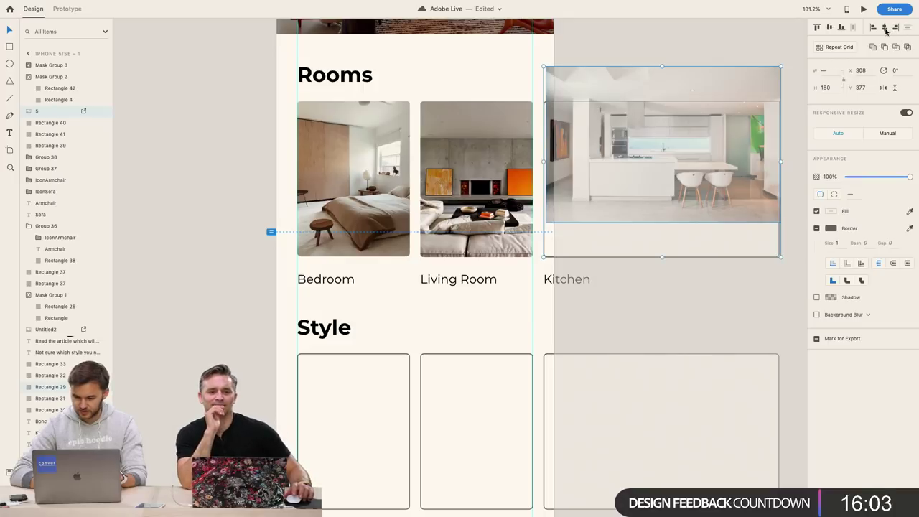
{"action": "left_click", "coordinate": [872, 28]}
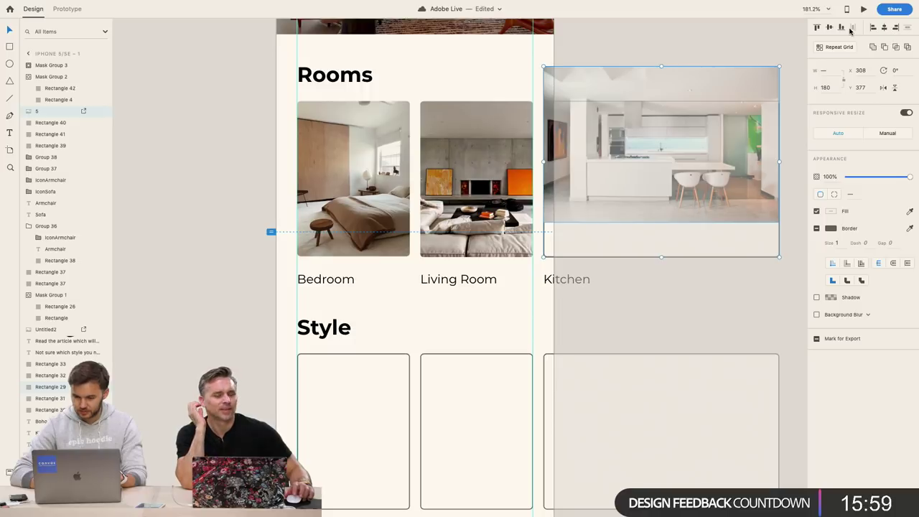
{"action": "left_click", "coordinate": [843, 29]}
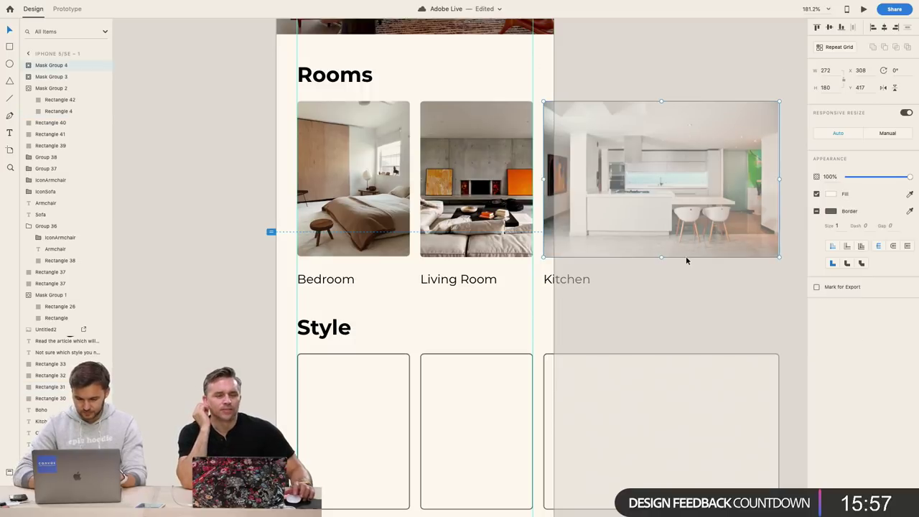
{"action": "left_click", "coordinate": [640, 291]}
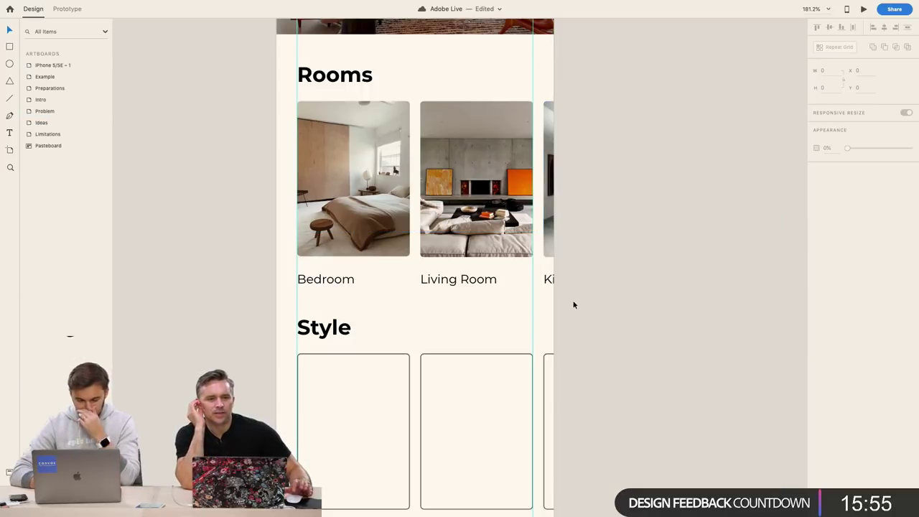
Look over the pasteboard photo and the Style labels to find the moodboard images
{"action": "scroll", "coordinate": [573, 305], "scroll_direction": "down", "scroll_amount": 5}
{"action": "scroll", "coordinate": [573, 304], "scroll_direction": "down", "scroll_amount": 5}
{"action": "scroll", "coordinate": [574, 304], "scroll_direction": "right", "scroll_amount": 5}
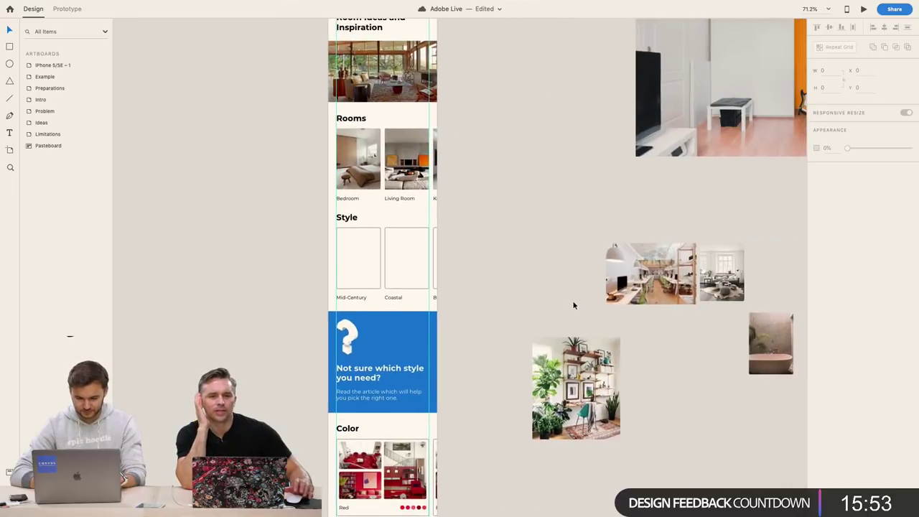
{"action": "scroll", "coordinate": [634, 316], "scroll_direction": "right", "scroll_amount": 2}
{"action": "scroll", "coordinate": [634, 317], "scroll_direction": "down", "scroll_amount": 1}
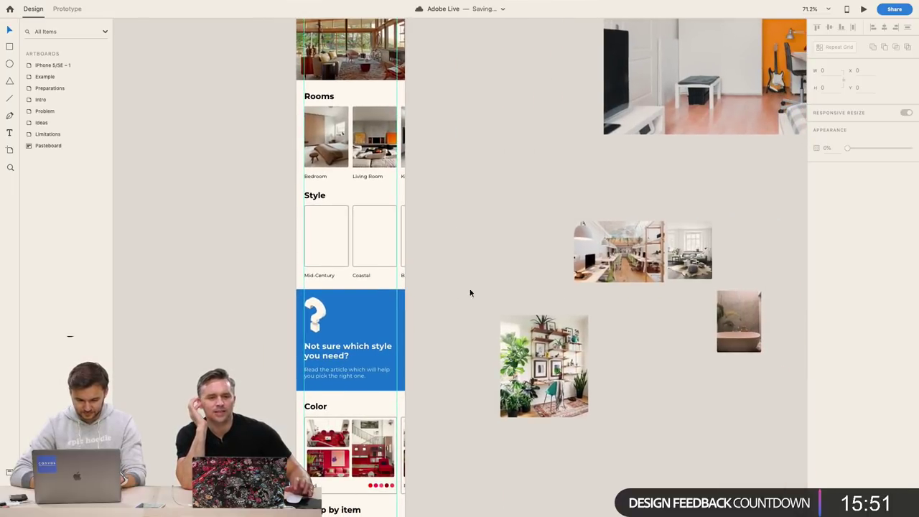
{"action": "scroll", "coordinate": [548, 293], "scroll_direction": "right", "scroll_amount": 3}
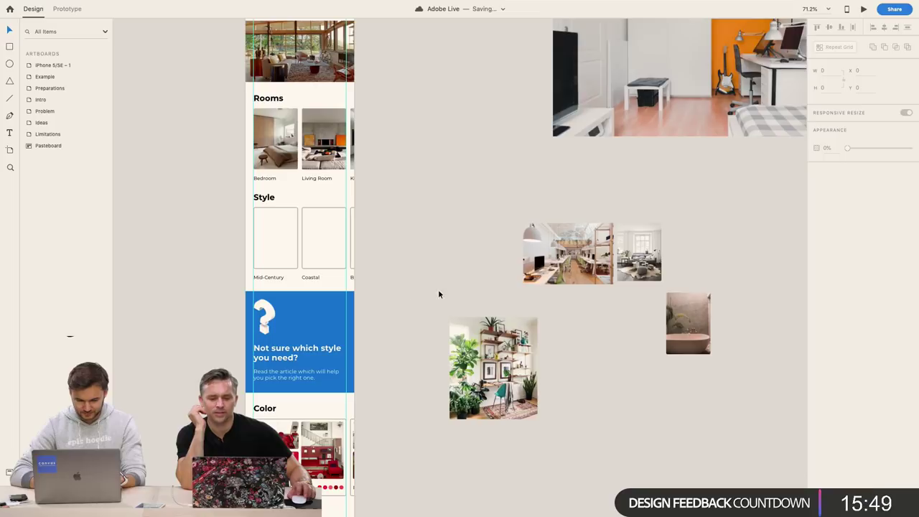
{"action": "scroll", "coordinate": [532, 303], "scroll_direction": "right", "scroll_amount": 2}
{"action": "scroll", "coordinate": [532, 304], "scroll_direction": "up", "scroll_amount": 1}
{"action": "left_click", "coordinate": [542, 353]}
{"action": "scroll", "coordinate": [553, 351], "scroll_direction": "right", "scroll_amount": 8}
{"action": "scroll", "coordinate": [553, 351], "scroll_direction": "up", "scroll_amount": 3}
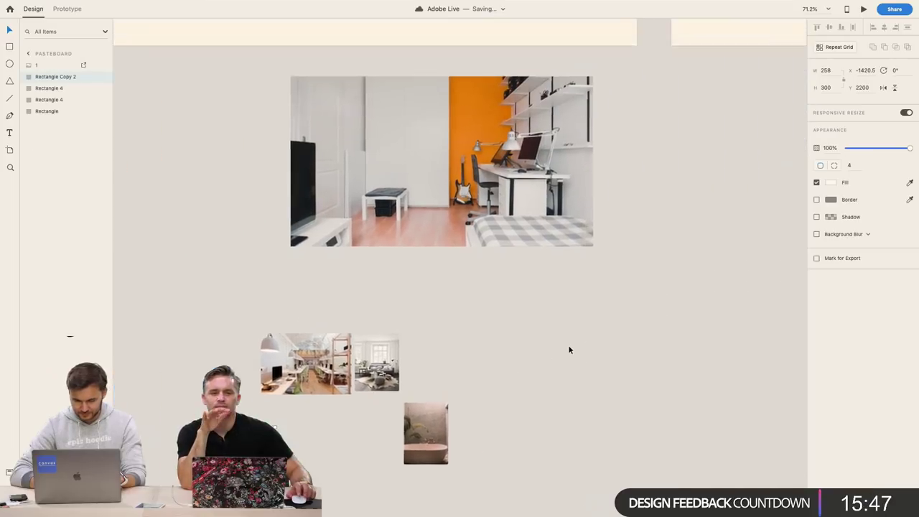
{"action": "scroll", "coordinate": [570, 349], "scroll_direction": "up", "scroll_amount": 3}
{"action": "scroll", "coordinate": [571, 349], "scroll_direction": "down", "scroll_amount": 5}
{"action": "scroll", "coordinate": [611, 266], "scroll_direction": "up", "scroll_amount": 5}
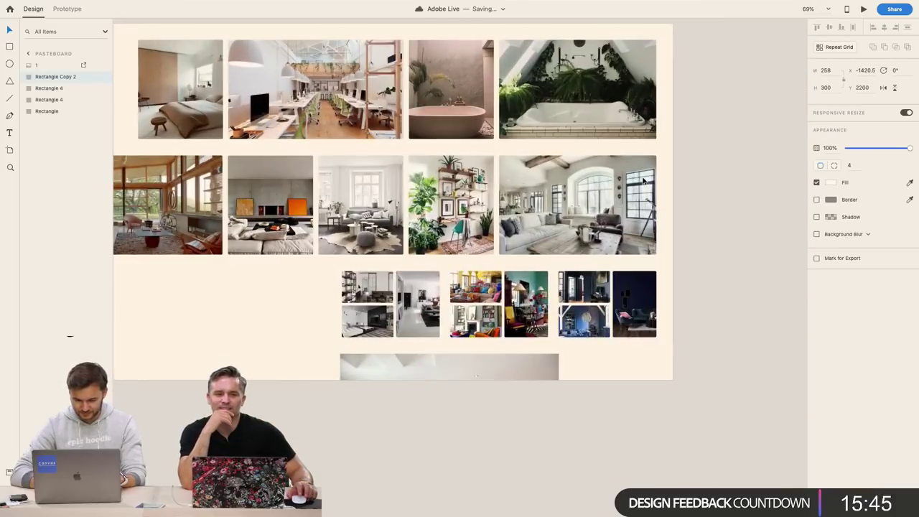
{"action": "scroll", "coordinate": [418, 304], "scroll_direction": "down", "scroll_amount": 5}
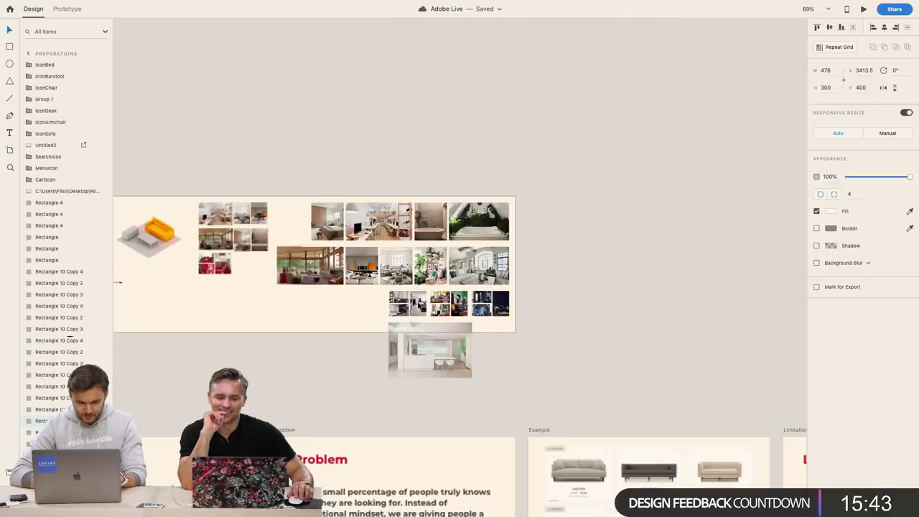
{"action": "scroll", "coordinate": [417, 301], "scroll_direction": "down", "scroll_amount": 5}
{"action": "scroll", "coordinate": [418, 301], "scroll_direction": "down", "scroll_amount": 3}
{"action": "scroll", "coordinate": [432, 296], "scroll_direction": "up", "scroll_amount": 3}
{"action": "scroll", "coordinate": [605, 281], "scroll_direction": "up", "scroll_amount": 2}
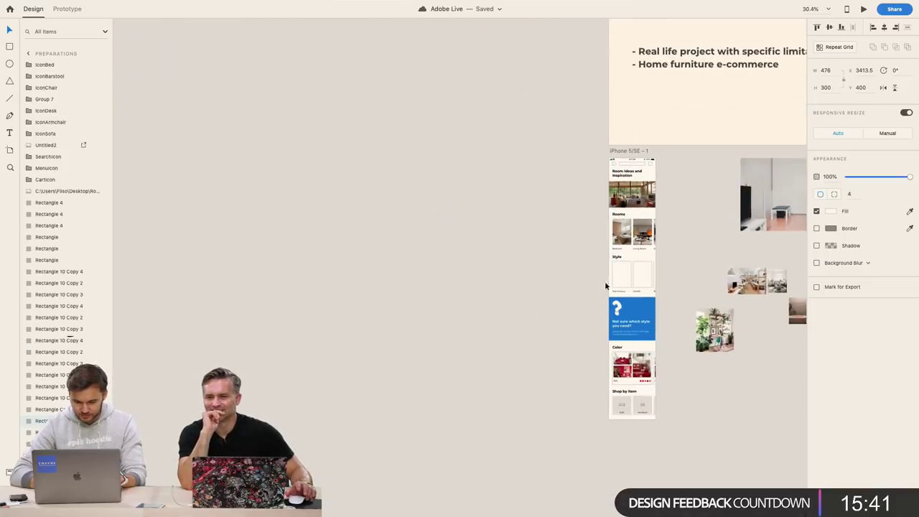
{"action": "scroll", "coordinate": [605, 281], "scroll_direction": "right", "scroll_amount": 3}
{"action": "scroll", "coordinate": [588, 292], "scroll_direction": "up", "scroll_amount": 5}
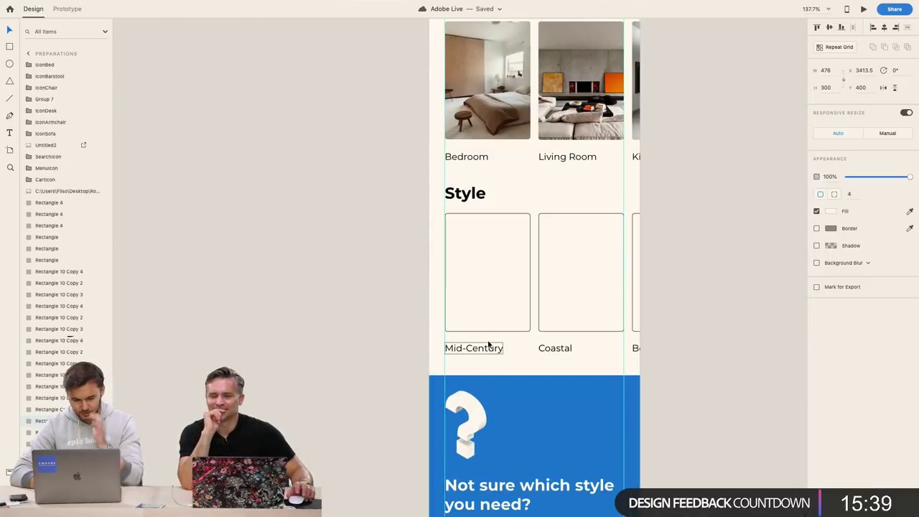
{"action": "left_click", "coordinate": [644, 349]}
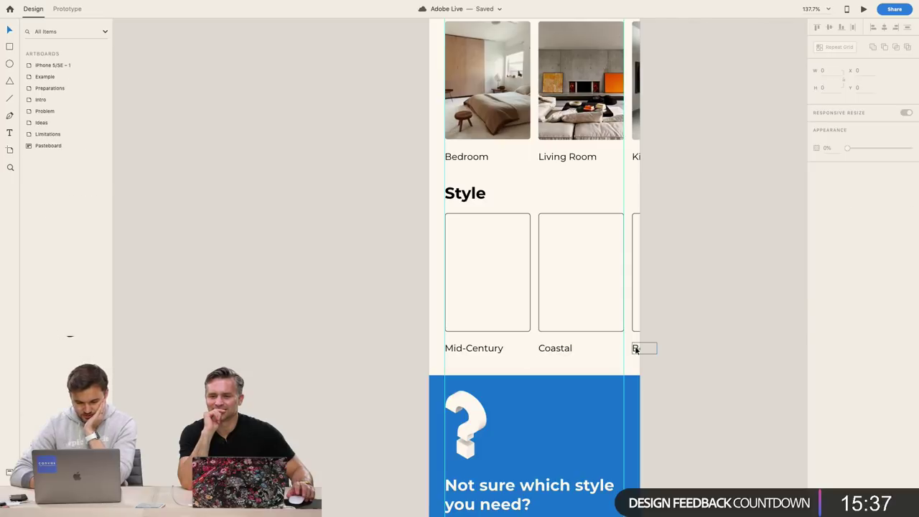
{"action": "left_click", "coordinate": [636, 350]}
{"action": "left_click", "coordinate": [705, 374]}
Move the living-room photo slightly lower on the moodboard
{"action": "scroll", "coordinate": [705, 374], "scroll_direction": "down", "scroll_amount": 5}
{"action": "scroll", "coordinate": [705, 373], "scroll_direction": "up", "scroll_amount": 5}
{"action": "scroll", "coordinate": [706, 373], "scroll_direction": "right", "scroll_amount": 8}
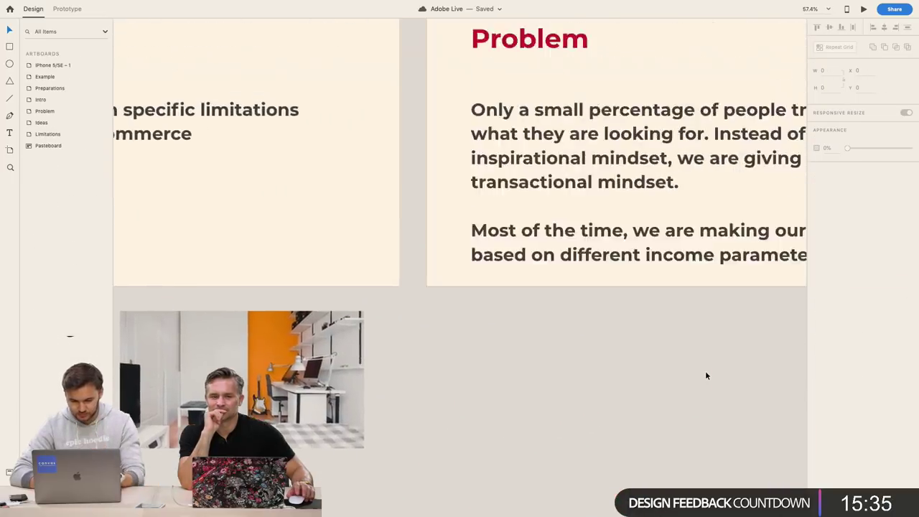
{"action": "scroll", "coordinate": [705, 374], "scroll_direction": "down", "scroll_amount": 10}
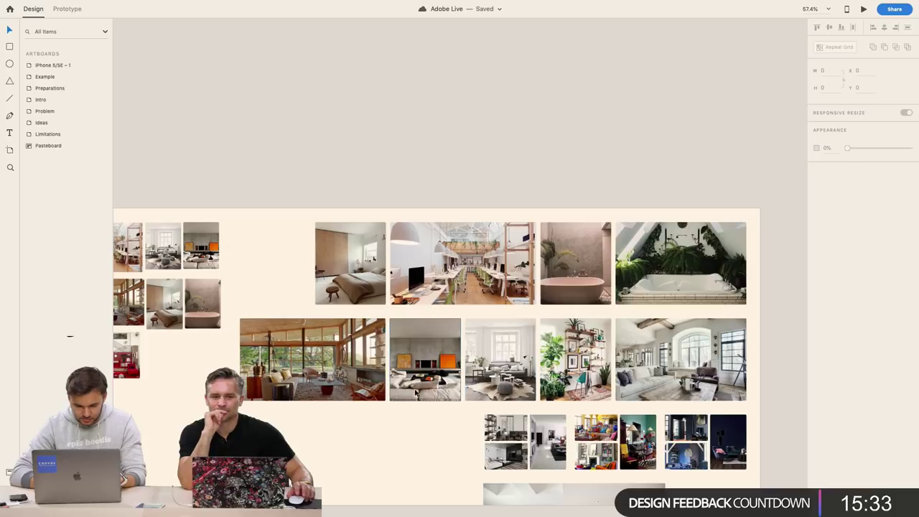
{"action": "scroll", "coordinate": [415, 392], "scroll_direction": "left", "scroll_amount": 3}
{"action": "scroll", "coordinate": [415, 391], "scroll_direction": "down", "scroll_amount": 2}
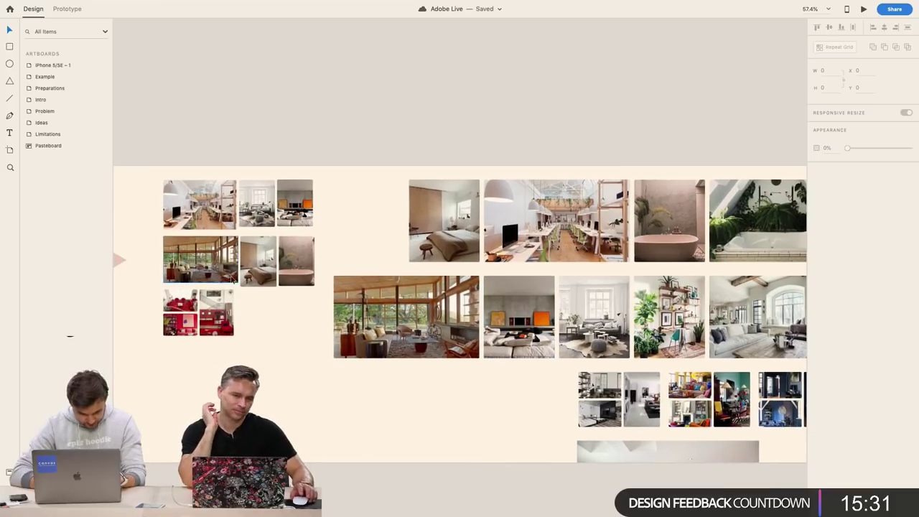
{"action": "left_click", "coordinate": [374, 338]}
{"action": "scroll", "coordinate": [373, 338], "scroll_direction": "up", "scroll_amount": 5}
{"action": "scroll", "coordinate": [323, 287], "scroll_direction": "left", "scroll_amount": 3}
{"action": "scroll", "coordinate": [323, 288], "scroll_direction": "down", "scroll_amount": 10}
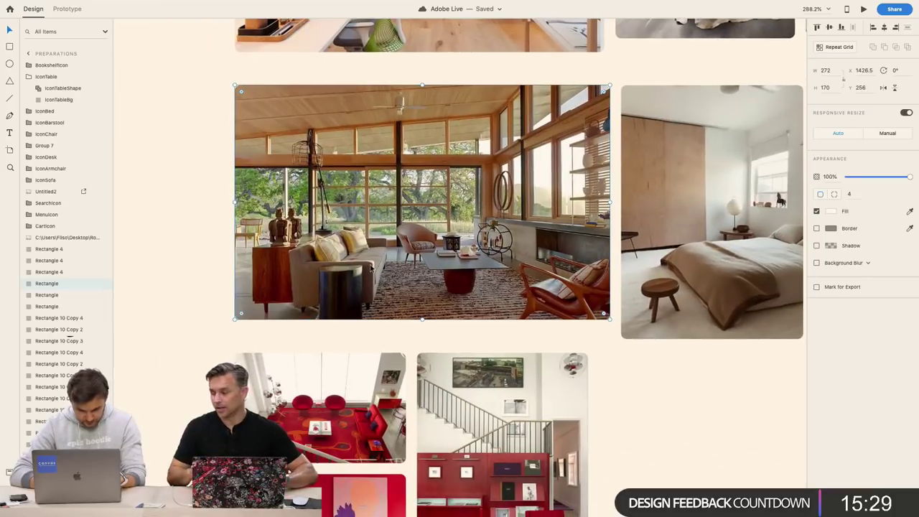
{"action": "scroll", "coordinate": [386, 248], "scroll_direction": "down", "scroll_amount": 10}
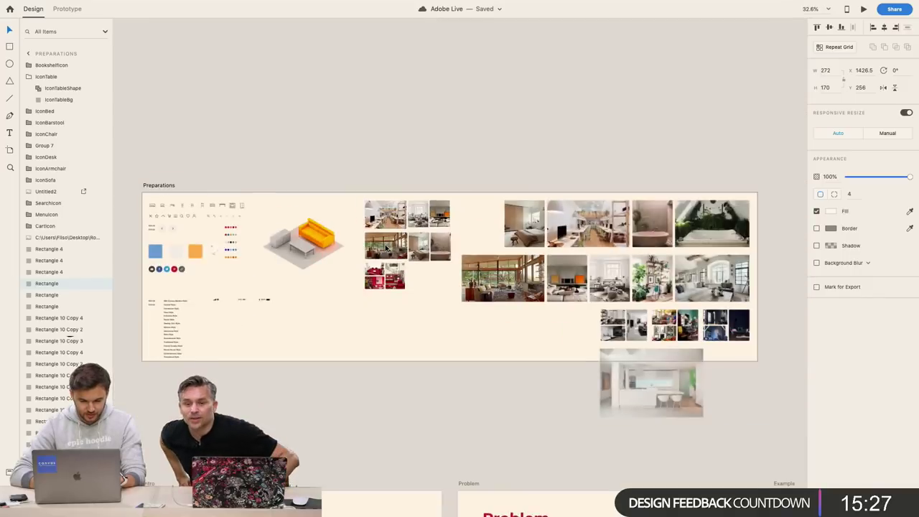
{"action": "scroll", "coordinate": [385, 247], "scroll_direction": "down", "scroll_amount": 5}
{"action": "scroll", "coordinate": [390, 258], "scroll_direction": "down", "scroll_amount": 3}
{"action": "left_click_drag", "start_coordinate": [430, 246], "coordinate": [440, 269]}
{"action": "left_click", "coordinate": [454, 289]}
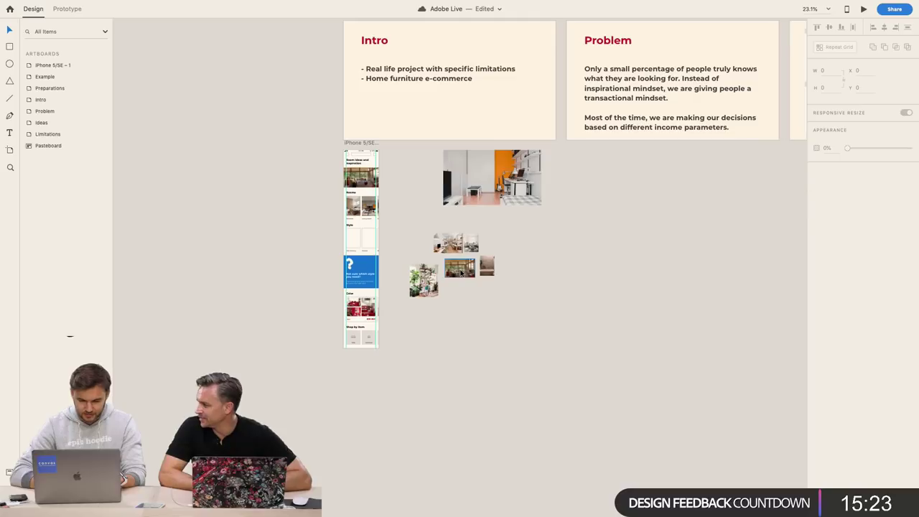
{"action": "left_click", "coordinate": [460, 270]}
{"action": "left_click", "coordinate": [545, 268]}
{"action": "scroll", "coordinate": [447, 280], "scroll_direction": "up", "scroll_amount": 5}
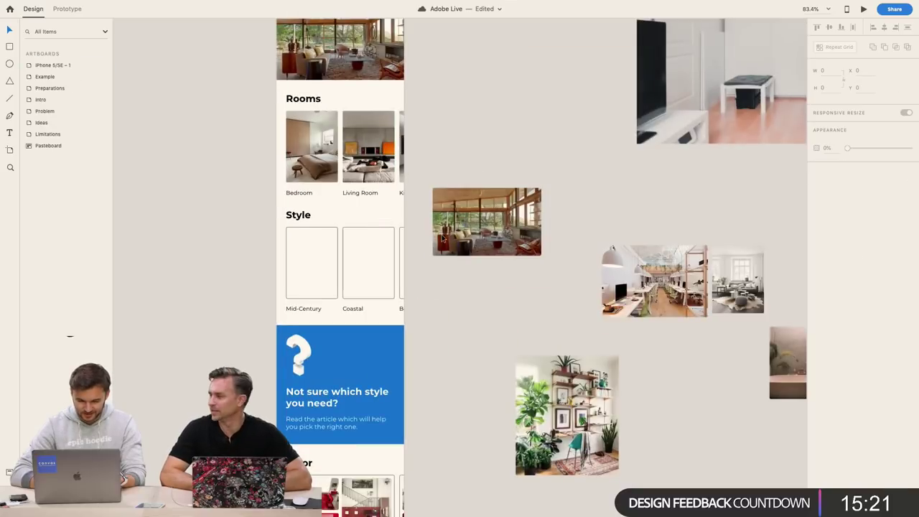
{"action": "left_click", "coordinate": [443, 237]}
Select the bright living-room and bookshelf images together and paste copies onto the canvas
{"action": "scroll", "coordinate": [443, 237], "scroll_direction": "down", "scroll_amount": 5}
{"action": "scroll", "coordinate": [441, 238], "scroll_direction": "up", "scroll_amount": 5}
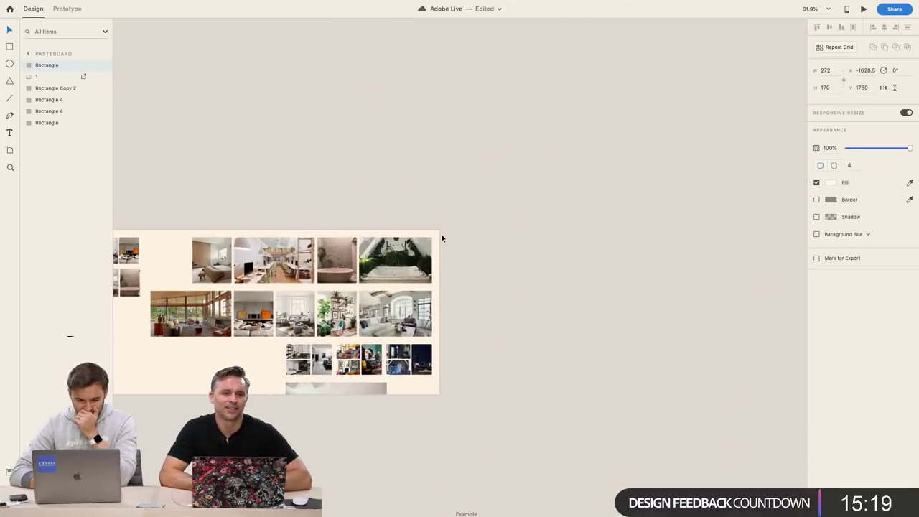
{"action": "scroll", "coordinate": [442, 238], "scroll_direction": "down", "scroll_amount": 3}
{"action": "scroll", "coordinate": [350, 234], "scroll_direction": "up", "scroll_amount": 5}
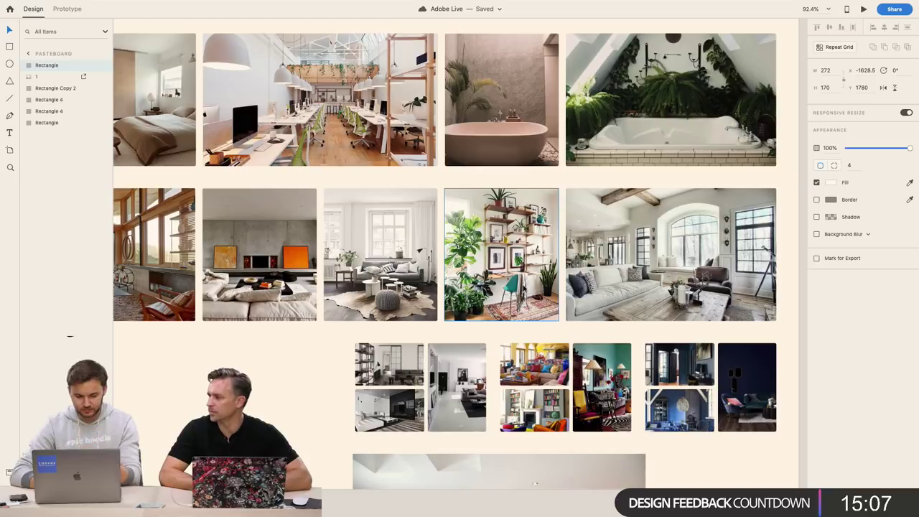
{"action": "scroll", "coordinate": [476, 322], "scroll_direction": "down", "scroll_amount": 2}
{"action": "scroll", "coordinate": [475, 322], "scroll_direction": "left", "scroll_amount": 2}
{"action": "scroll", "coordinate": [525, 287], "scroll_direction": "up", "scroll_amount": 4}
{"action": "scroll", "coordinate": [524, 287], "scroll_direction": "right", "scroll_amount": 3}
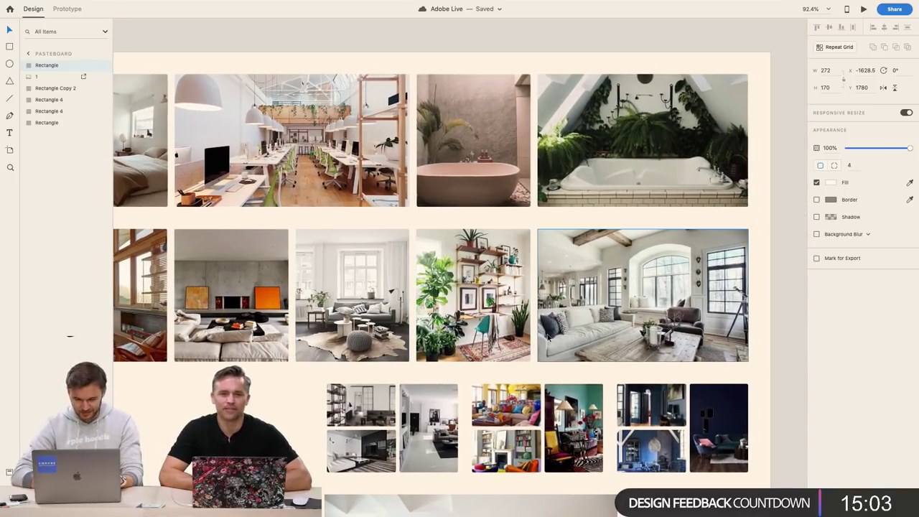
{"action": "left_click", "coordinate": [596, 323]}
{"action": "scroll", "coordinate": [596, 323], "scroll_direction": "down", "scroll_amount": 5}
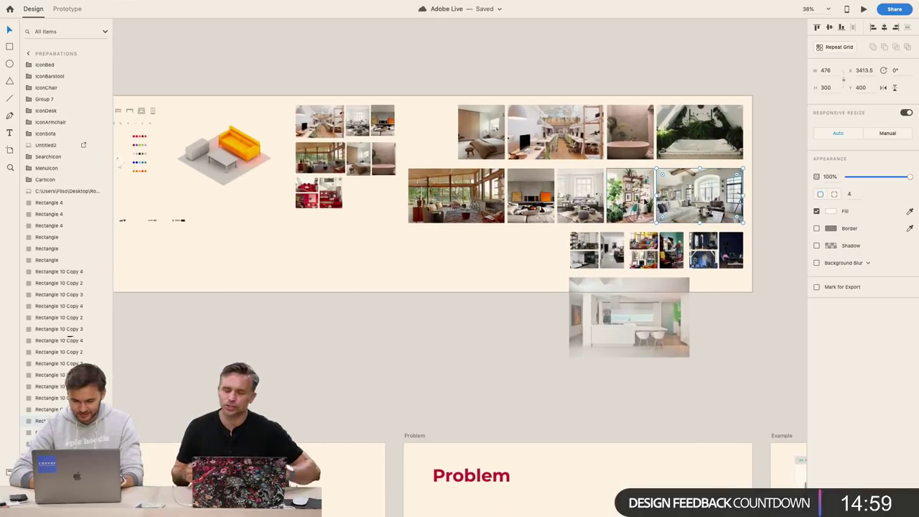
{"action": "left_click", "coordinate": [645, 203], "text": "shift"}
{"action": "scroll", "coordinate": [630, 261], "scroll_direction": "down", "scroll_amount": 10}
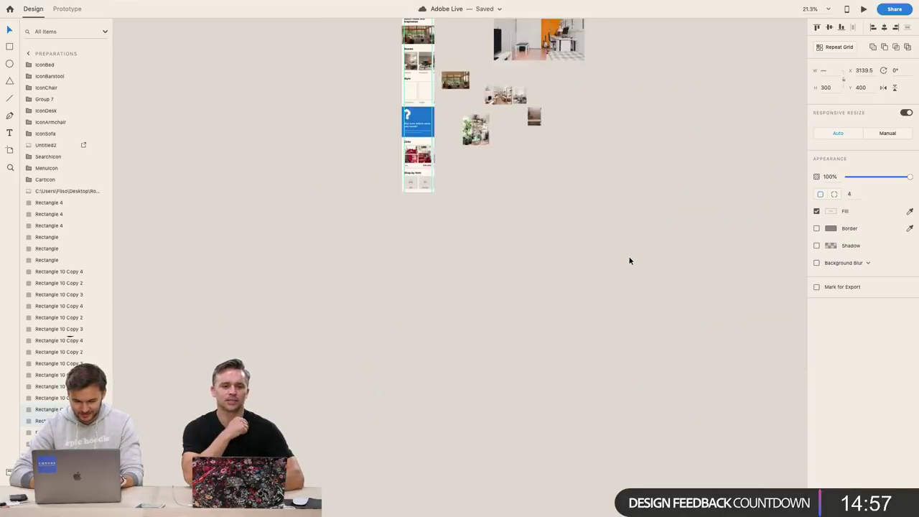
{"action": "scroll", "coordinate": [630, 261], "scroll_direction": "up", "scroll_amount": 3}
{"action": "scroll", "coordinate": [483, 229], "scroll_direction": "up", "scroll_amount": 3}
{"action": "key", "text": "super+v"}
Move the pasted photos onto the empty canvas and pick the Mid-Century style card
{"action": "left_click_drag", "start_coordinate": [518, 273], "coordinate": [650, 294]}
{"action": "left_click", "coordinate": [551, 185]}
{"action": "scroll", "coordinate": [552, 186], "scroll_direction": "up", "scroll_amount": 1}
{"action": "scroll", "coordinate": [553, 186], "scroll_direction": "left", "scroll_amount": 1}
{"action": "scroll", "coordinate": [553, 186], "scroll_direction": "up", "scroll_amount": 1}
{"action": "scroll", "coordinate": [553, 186], "scroll_direction": "left", "scroll_amount": 1}
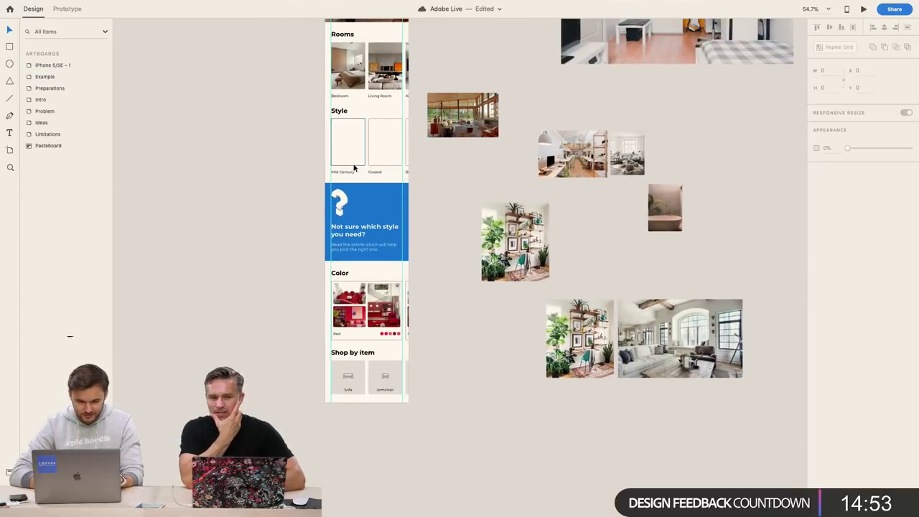
{"action": "scroll", "coordinate": [353, 168], "scroll_direction": "up", "scroll_amount": 5}
{"action": "left_click", "coordinate": [180, 185]}
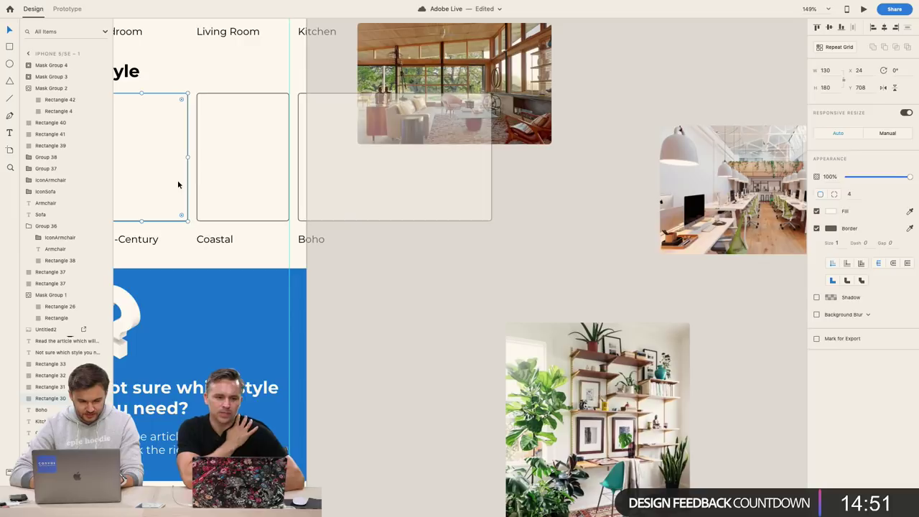
{"action": "scroll", "coordinate": [300, 202], "scroll_direction": "left", "scroll_amount": 2}
{"action": "scroll", "coordinate": [300, 202], "scroll_direction": "left", "scroll_amount": 3}
Resize the wooden living-room photo to 130 × 180 and place it on the Mid-Century card
{"action": "left_click", "coordinate": [632, 120]}
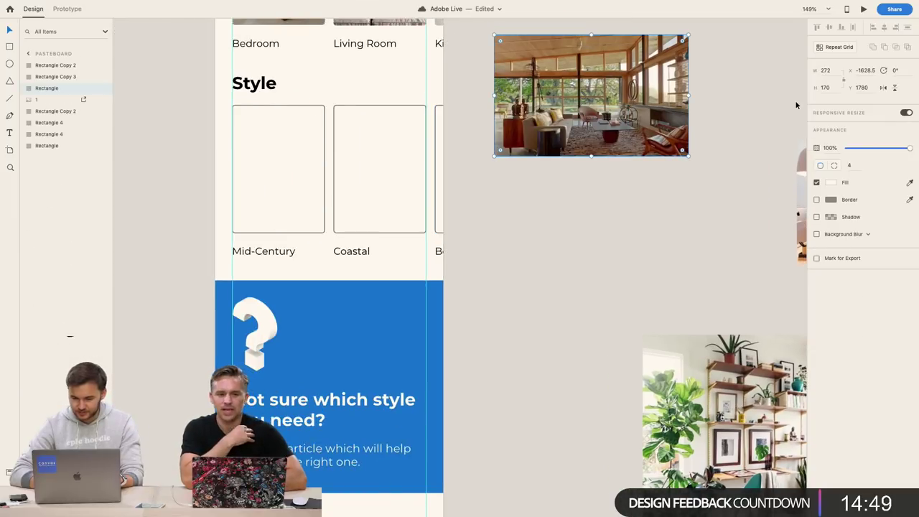
{"action": "type", "text": "13"}
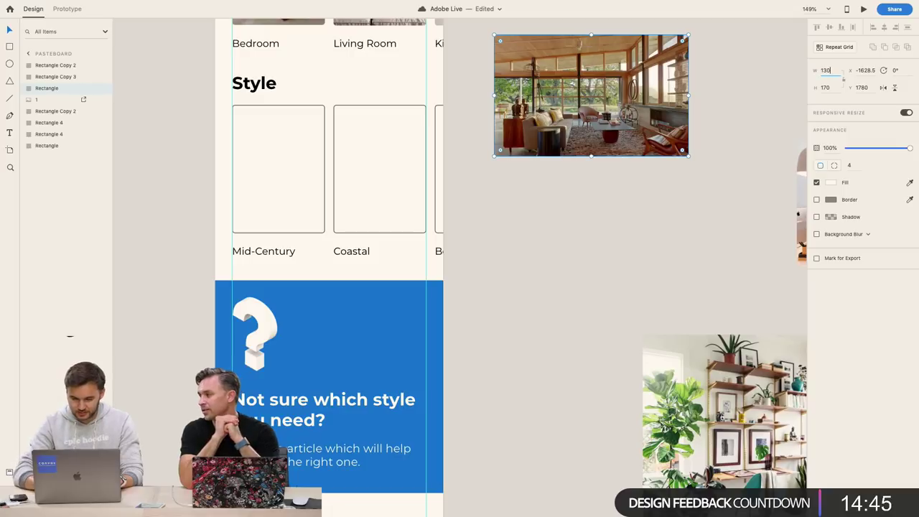
{"action": "type", "text": "0"}
{"action": "key", "text": "Return"}
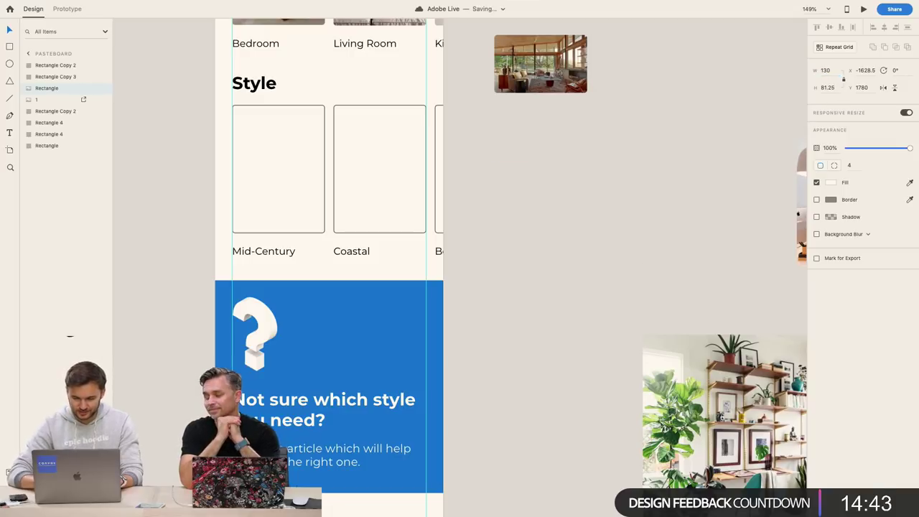
{"action": "type", "text": "180"}
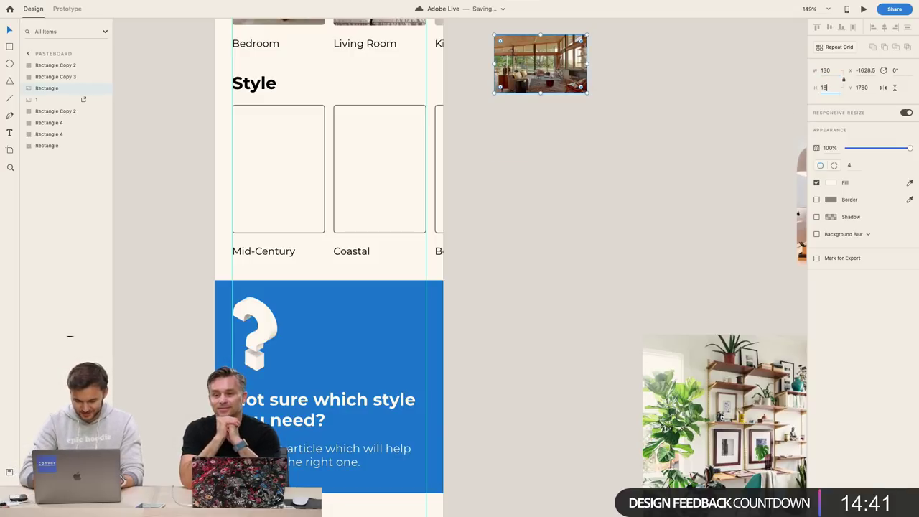
{"action": "key", "text": "Return"}
{"action": "left_click", "coordinate": [659, 186]}
{"action": "left_click", "coordinate": [605, 143]}
{"action": "left_click_drag", "start_coordinate": [605, 143], "coordinate": [317, 223]}
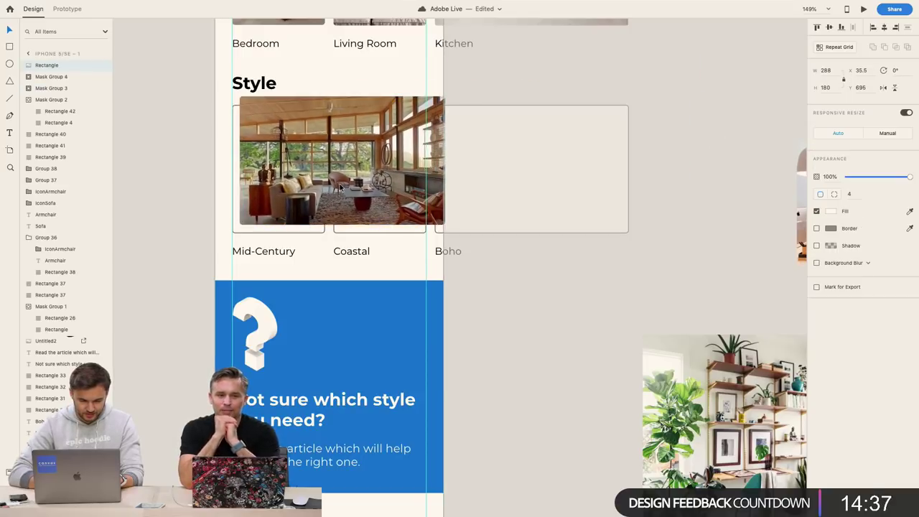
{"action": "left_click", "coordinate": [570, 314]}
Set the plant-filled room photo to 180 high and drop it into the Coastal card
{"action": "scroll", "coordinate": [370, 249], "scroll_direction": "right", "scroll_amount": 5}
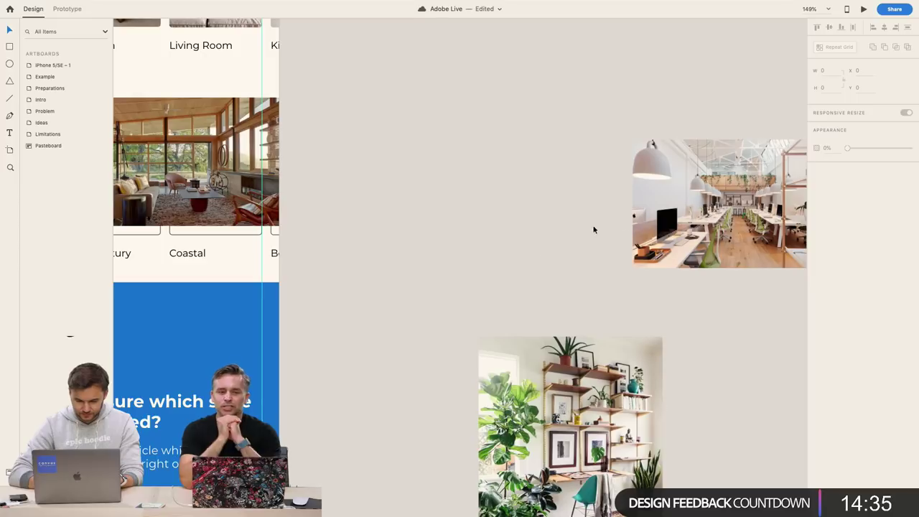
{"action": "left_click", "coordinate": [637, 227]}
{"action": "scroll", "coordinate": [567, 327], "scroll_direction": "down", "scroll_amount": 3}
{"action": "left_click", "coordinate": [568, 327]}
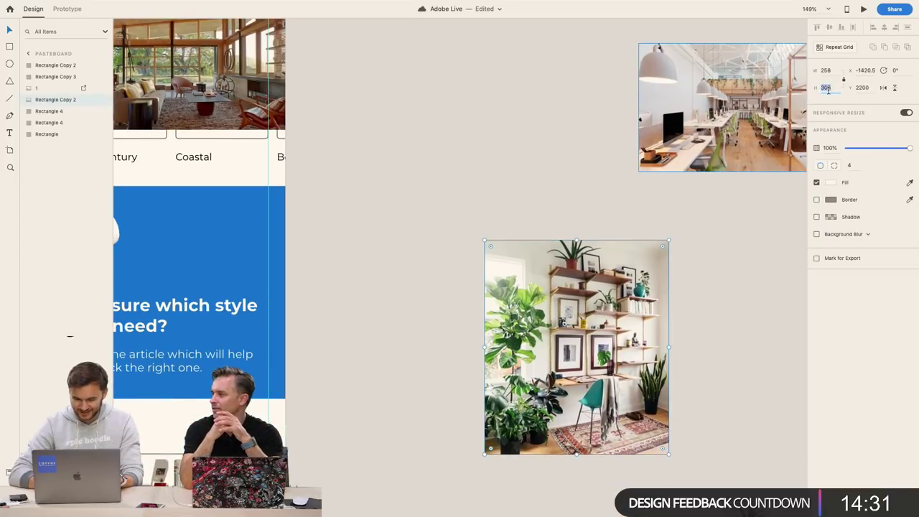
{"action": "type", "text": "180"}
{"action": "key", "text": "Return"}
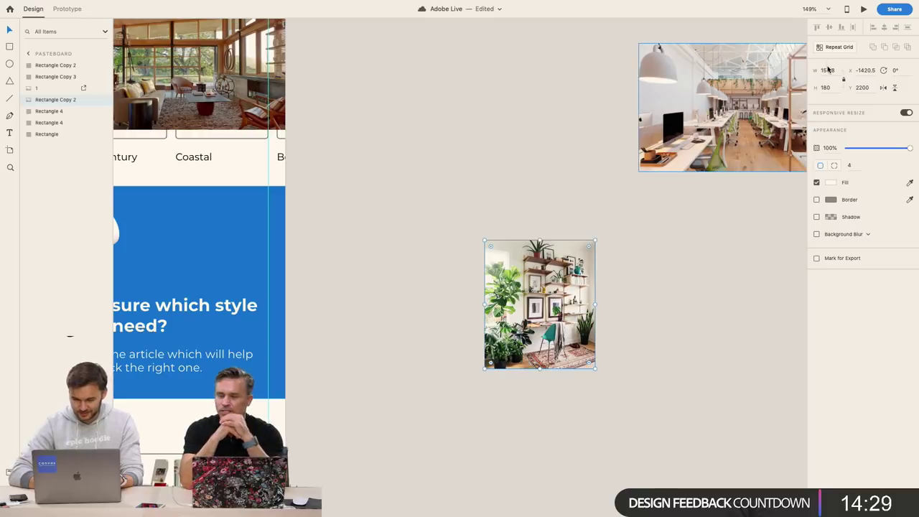
{"action": "left_click", "coordinate": [641, 289]}
{"action": "scroll", "coordinate": [642, 288], "scroll_direction": "down", "scroll_amount": 5}
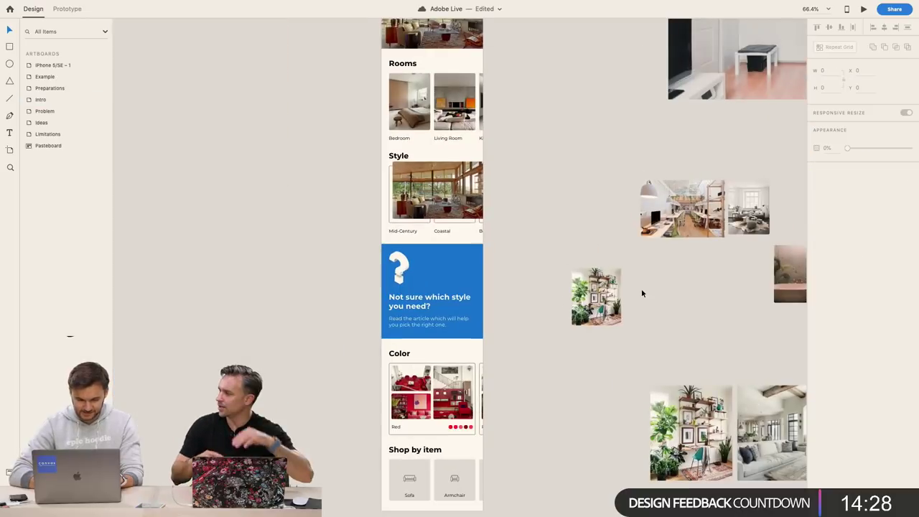
{"action": "double_click", "coordinate": [461, 210]}
{"action": "left_click_drag", "start_coordinate": [461, 210], "coordinate": [394, 205]}
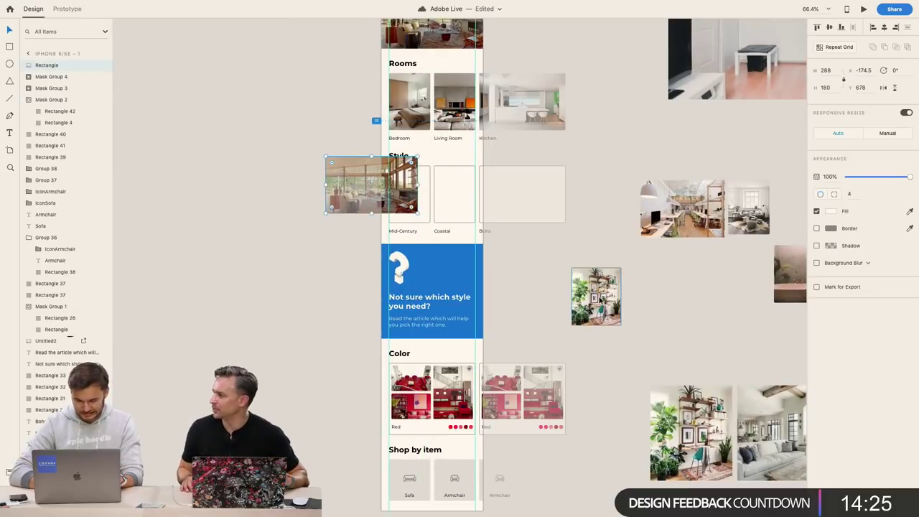
{"action": "left_click_drag", "start_coordinate": [582, 298], "coordinate": [450, 194]}
{"action": "left_click", "coordinate": [583, 299]}
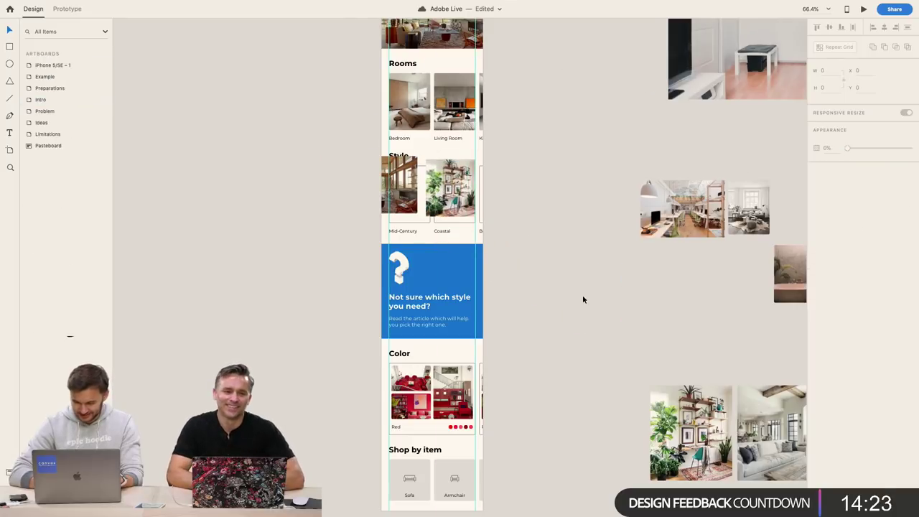
Resize the bright living-room photo to 130 × 180, move it beside the Boho card, delete the Mid-Century photo
{"action": "scroll", "coordinate": [583, 300], "scroll_direction": "right", "scroll_amount": 5}
{"action": "scroll", "coordinate": [582, 299], "scroll_direction": "down", "scroll_amount": 2}
{"action": "left_click", "coordinate": [688, 394]}
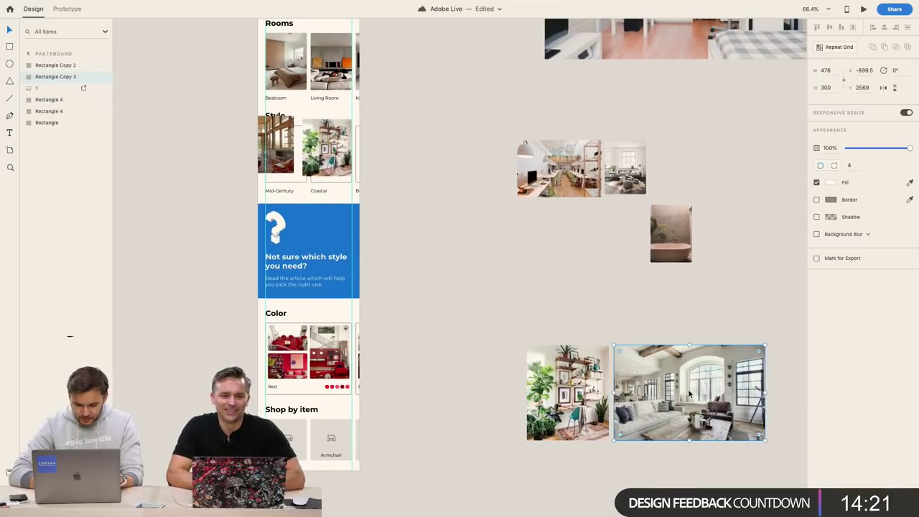
{"action": "left_click_drag", "start_coordinate": [688, 393], "coordinate": [508, 287]}
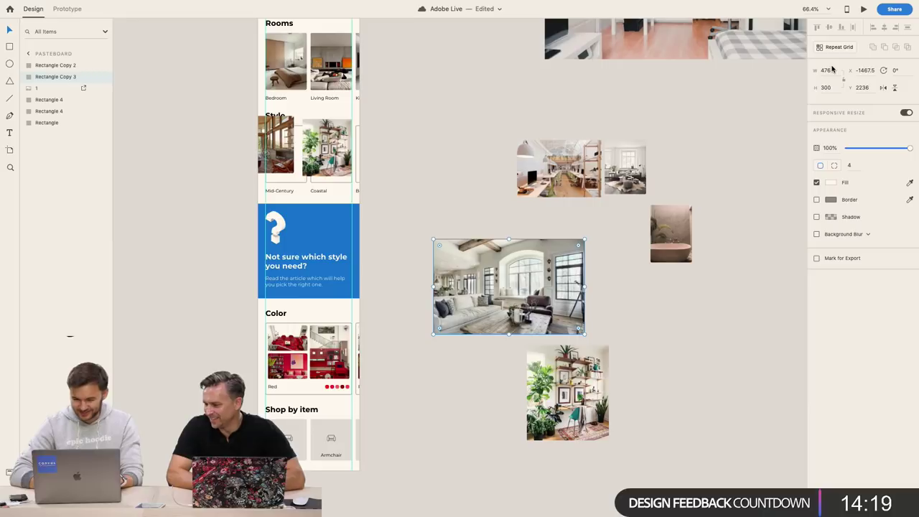
{"action": "double_click", "coordinate": [831, 69]}
{"action": "type", "text": "130"}
{"action": "key", "text": "Return"}
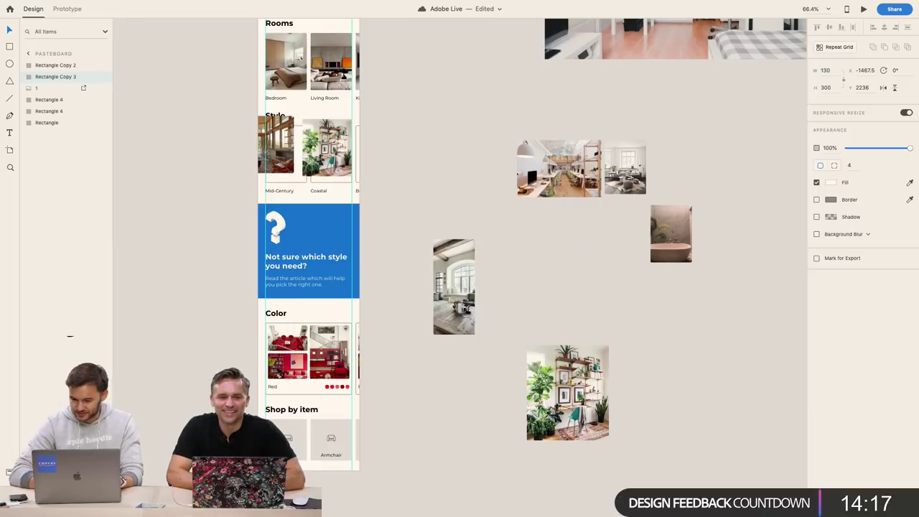
{"action": "key", "text": "super+z"}
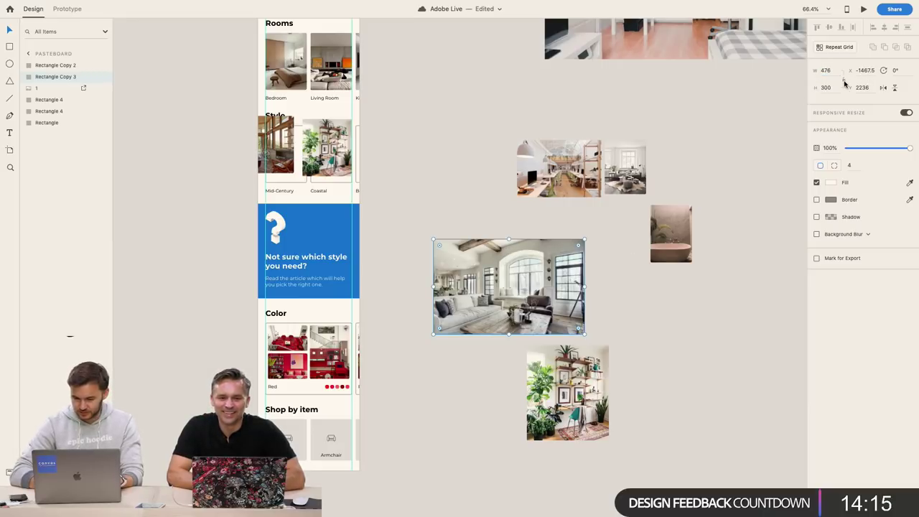
{"action": "type", "text": "130"}
{"action": "key", "text": "Return"}
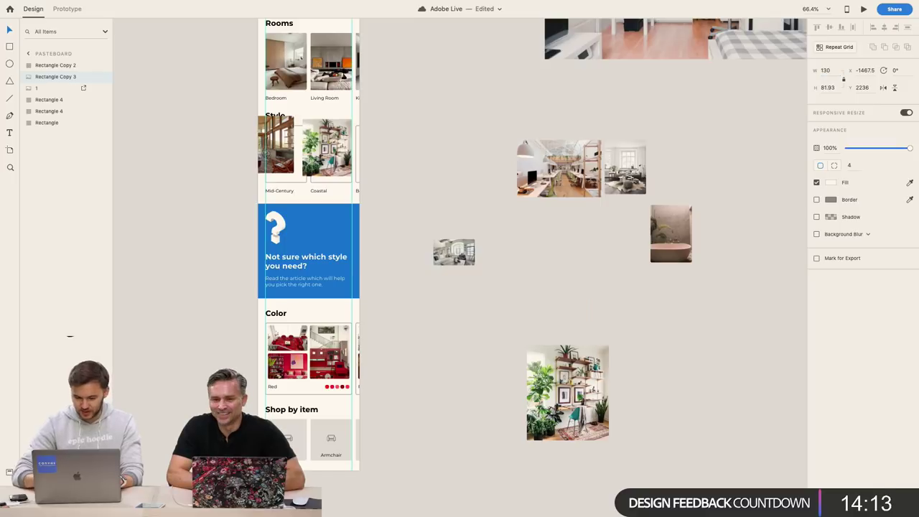
{"action": "type", "text": "180"}
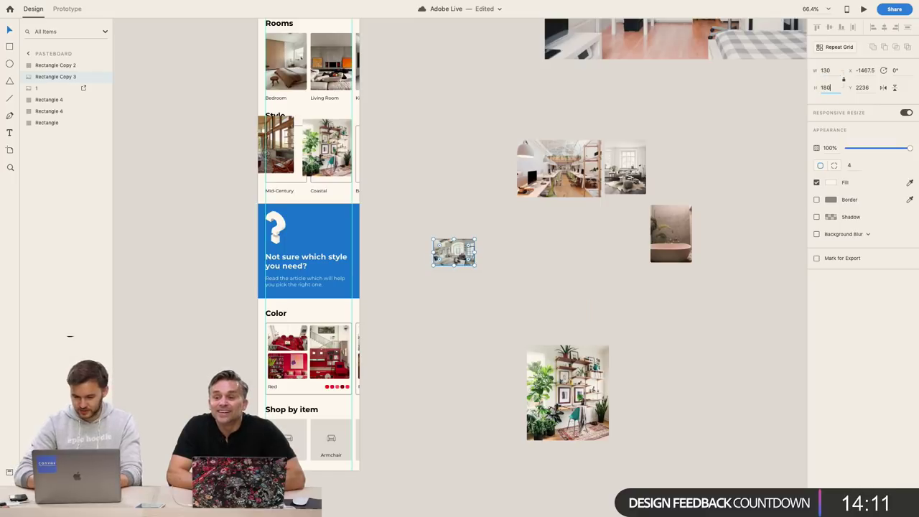
{"action": "key", "text": "Return"}
{"action": "left_click", "coordinate": [552, 208]}
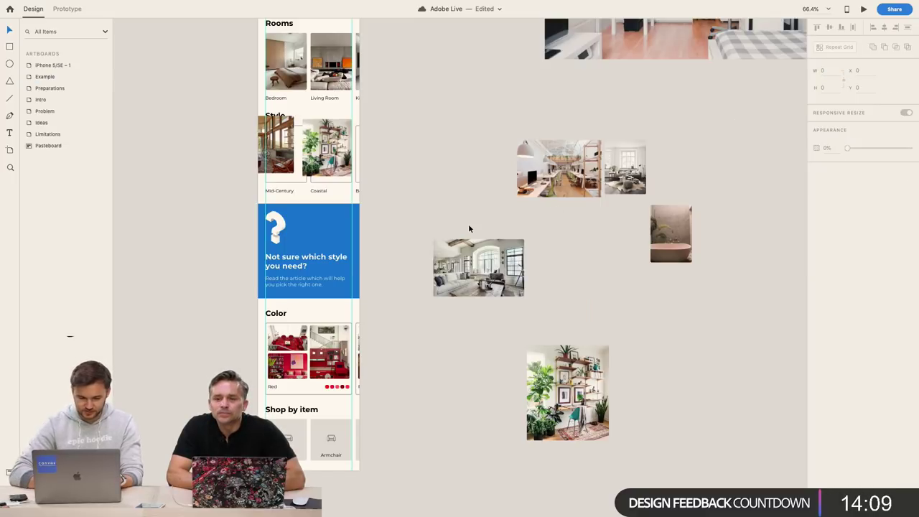
{"action": "left_click_drag", "start_coordinate": [446, 260], "coordinate": [370, 133]}
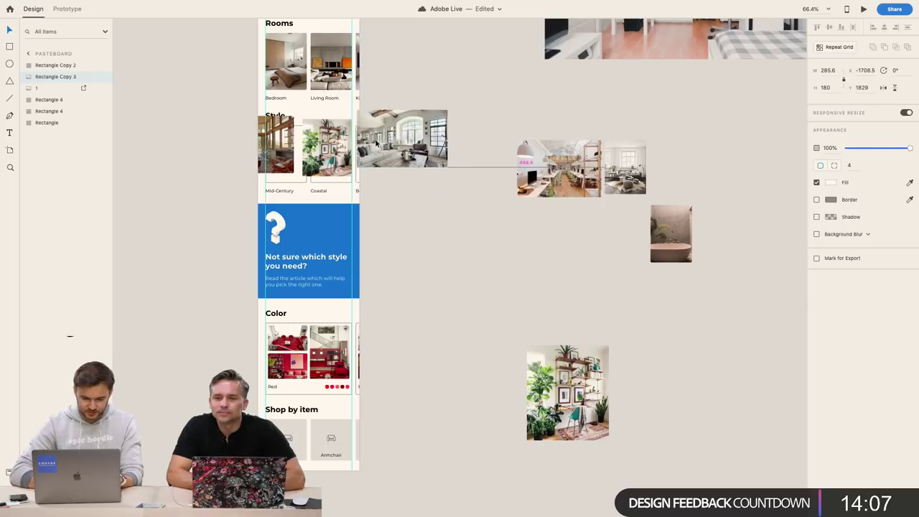
{"action": "key", "text": "Delete"}
Restore the Mid-Century photo and align its bottom with the Mid-Century card
{"action": "scroll", "coordinate": [251, 177], "scroll_direction": "up", "scroll_amount": 5}
{"action": "key", "text": "super+z"}
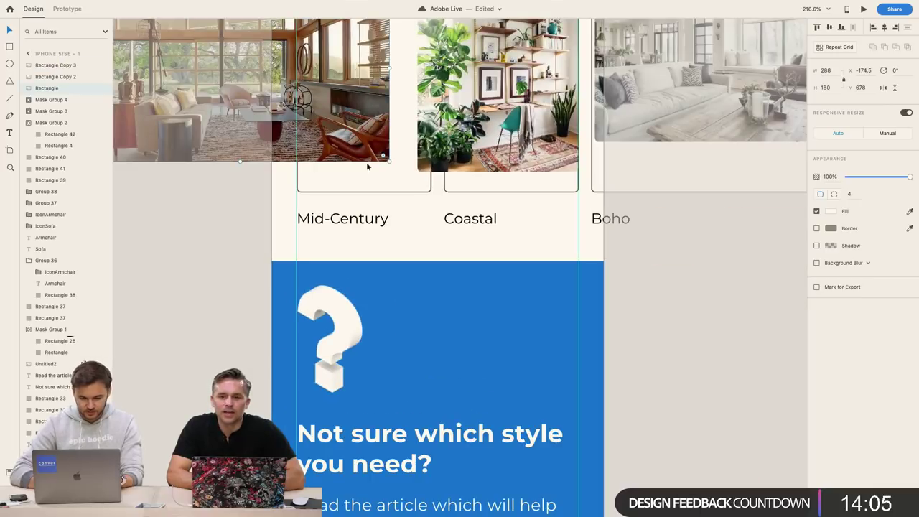
{"action": "scroll", "coordinate": [323, 141], "scroll_direction": "up", "scroll_amount": 1}
{"action": "scroll", "coordinate": [323, 142], "scroll_direction": "up", "scroll_amount": 3}
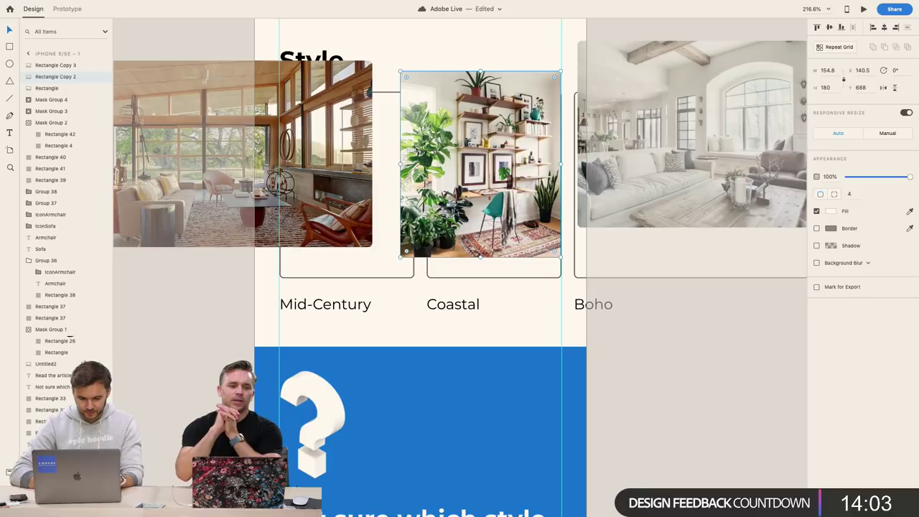
{"action": "left_click_drag", "start_coordinate": [469, 212], "coordinate": [498, 201]}
{"action": "left_click", "coordinate": [330, 214]}
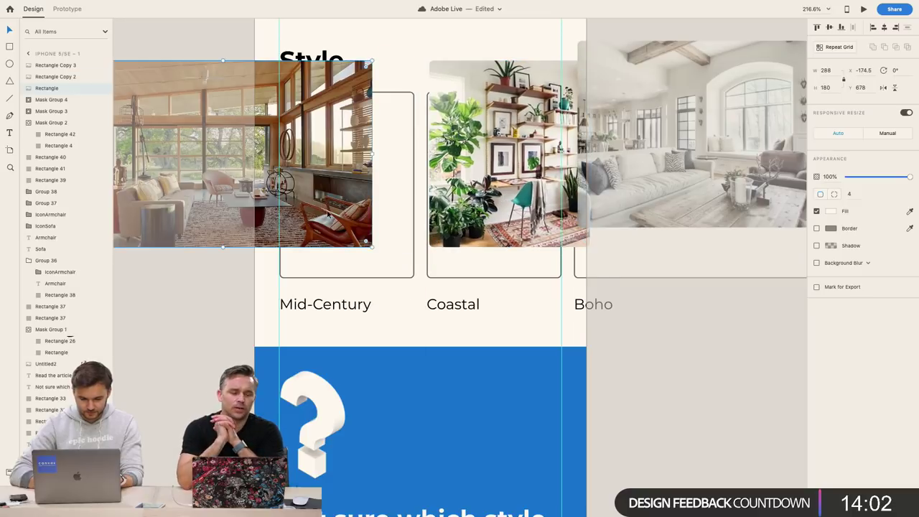
{"action": "left_click", "coordinate": [357, 277], "text": "shift"}
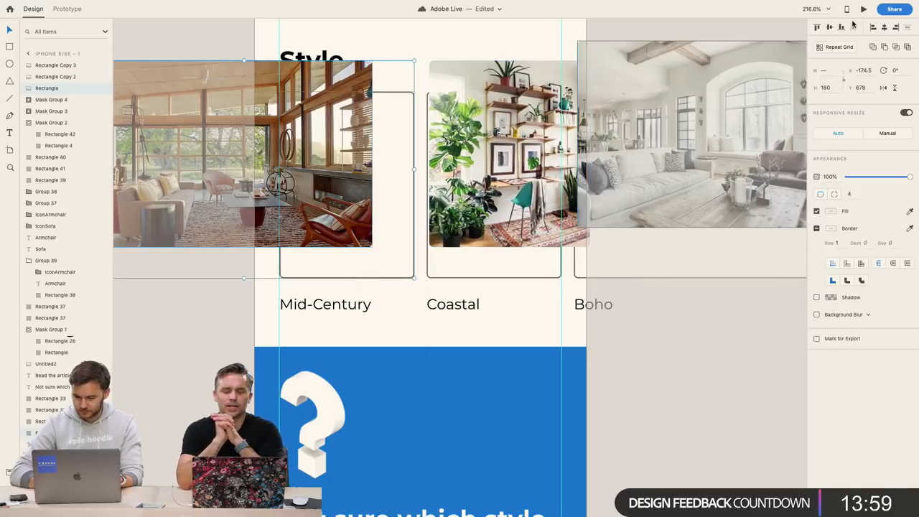
{"action": "left_click", "coordinate": [841, 27]}
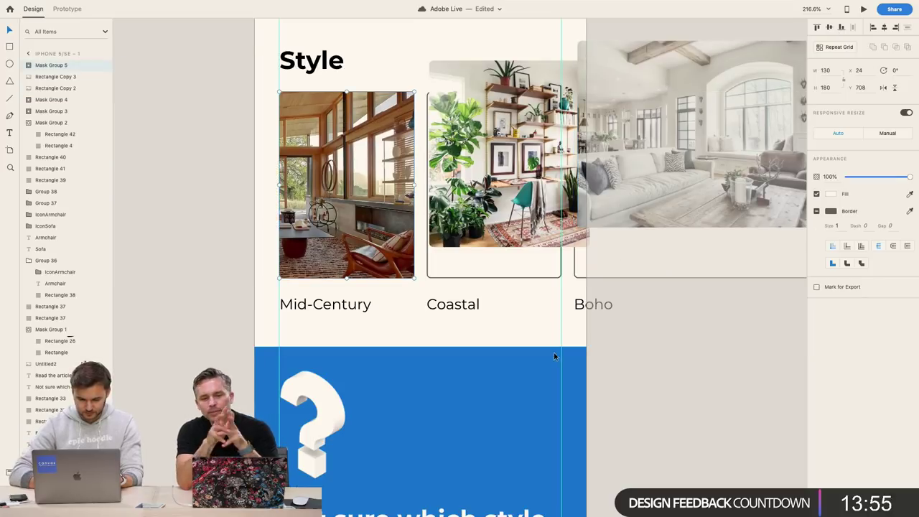
{"action": "left_click", "coordinate": [576, 291]}
Align the Coastal photo's left edge and bottom with its card
{"action": "left_click", "coordinate": [501, 229]}
{"action": "left_click", "coordinate": [480, 279], "text": "shift"}
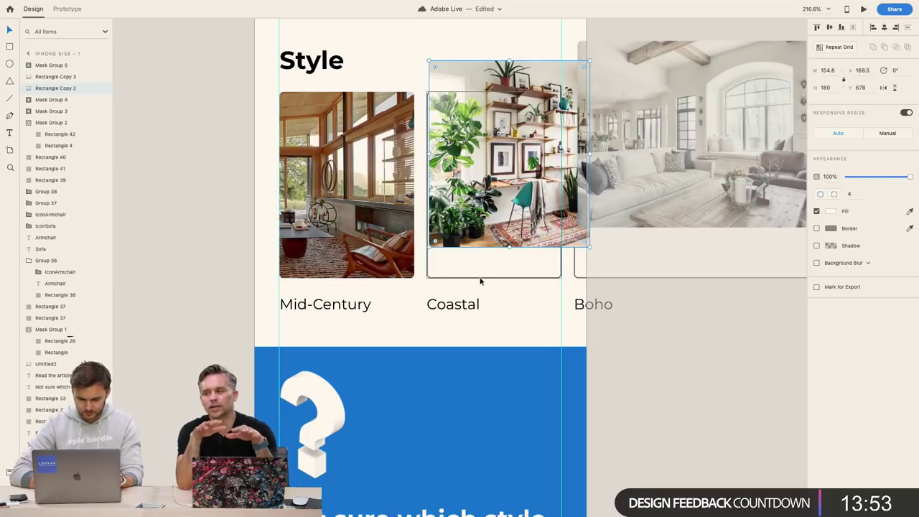
{"action": "left_click", "coordinate": [875, 28]}
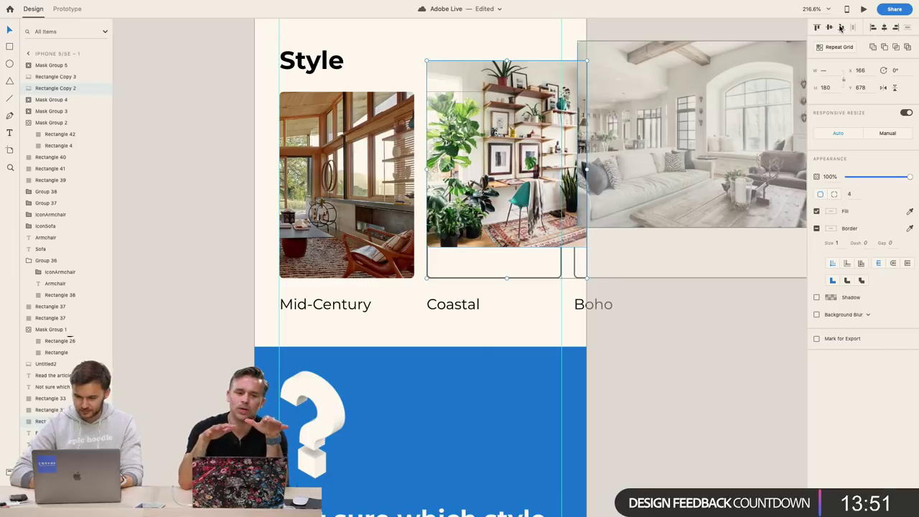
{"action": "left_click", "coordinate": [841, 27]}
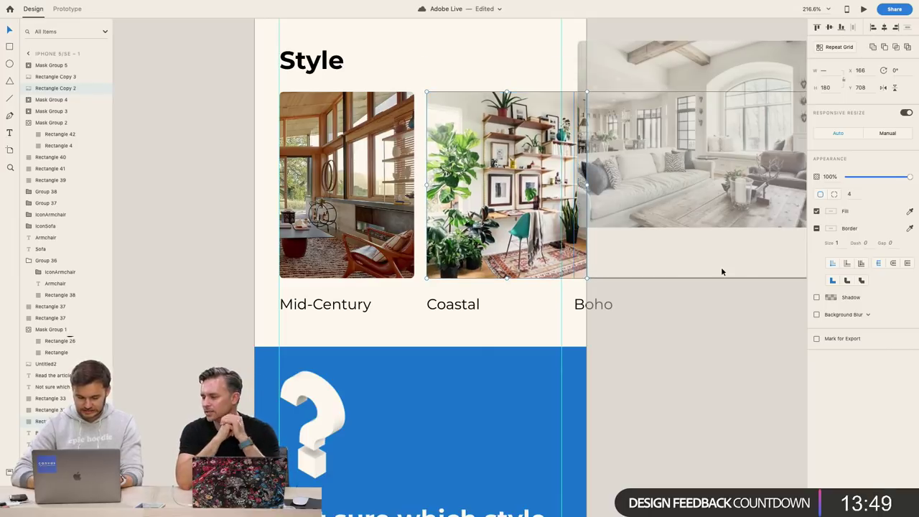
{"action": "left_click", "coordinate": [678, 361]}
Align the Boho photo's bottom with its card, then scroll down to review the cards
{"action": "left_click", "coordinate": [581, 208]}
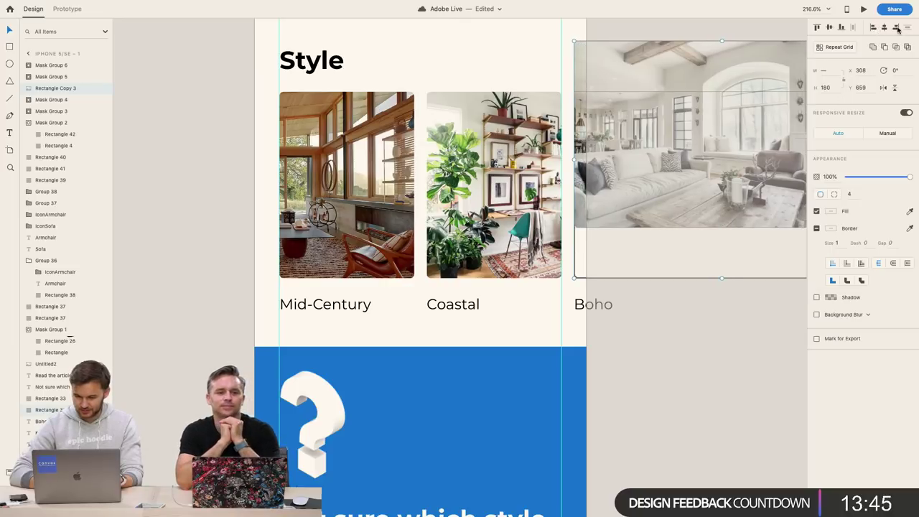
{"action": "left_click", "coordinate": [897, 27]}
{"action": "left_click", "coordinate": [841, 29]}
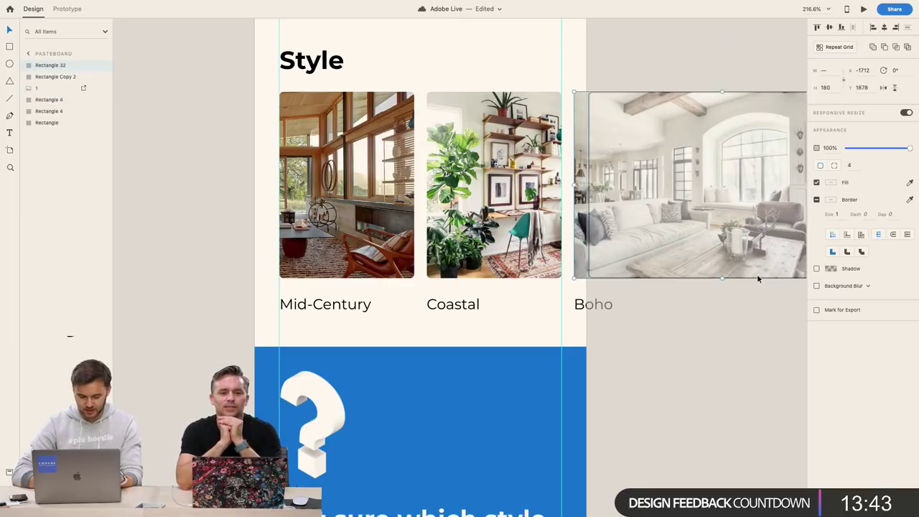
{"action": "left_click", "coordinate": [717, 356]}
{"action": "left_click", "coordinate": [606, 263]}
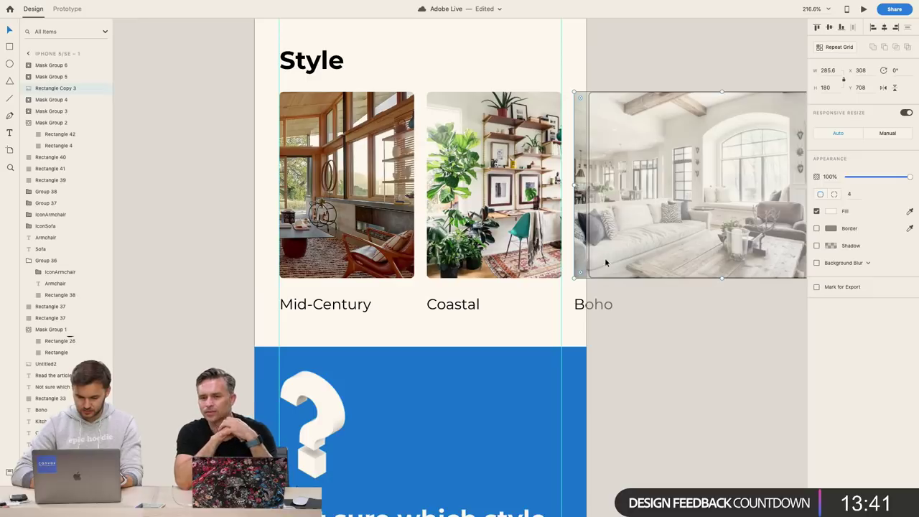
{"action": "left_click", "coordinate": [642, 313]}
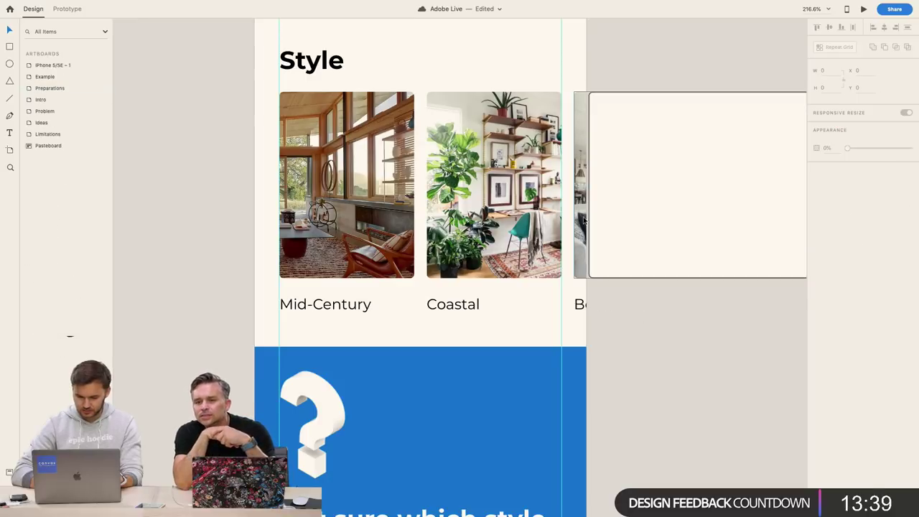
{"action": "left_click", "coordinate": [577, 221]}
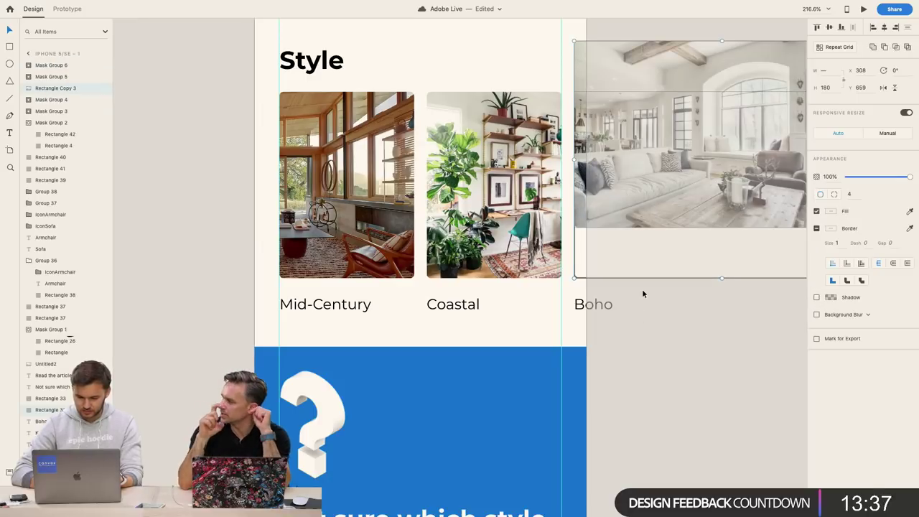
{"action": "left_click", "coordinate": [624, 316]}
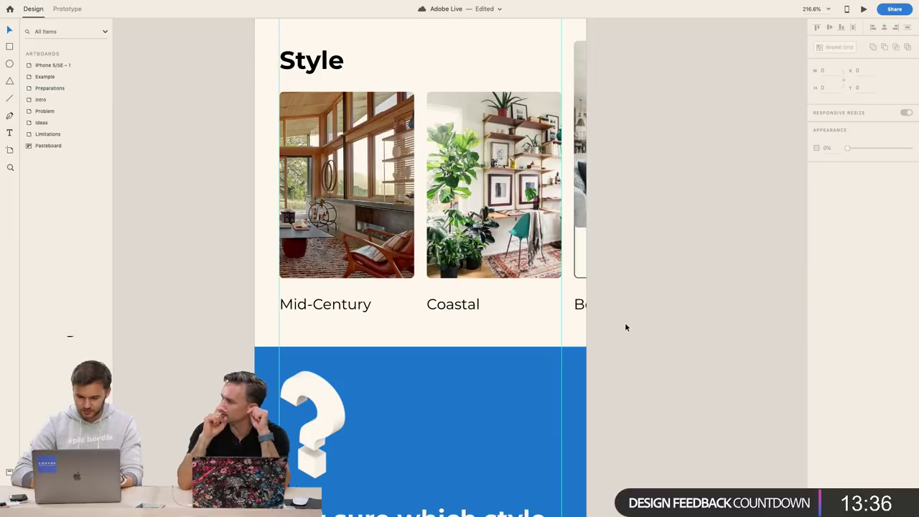
{"action": "left_click", "coordinate": [577, 215]}
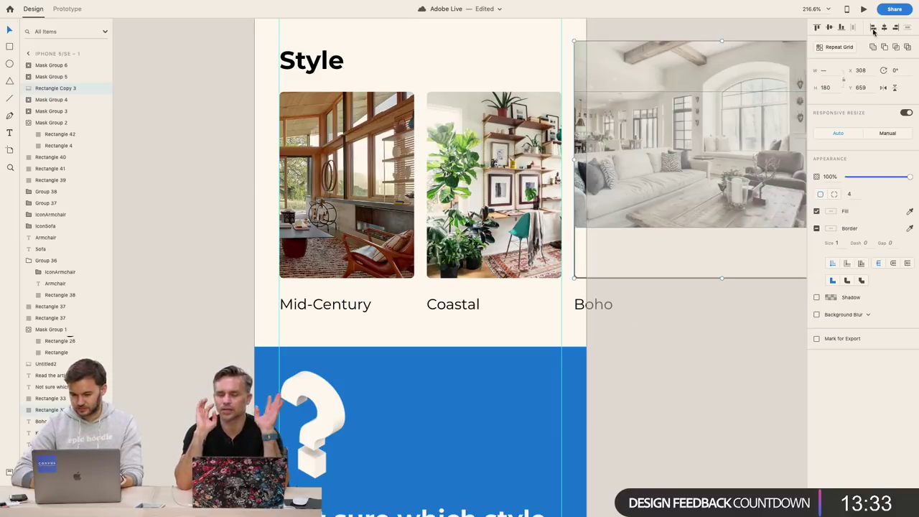
{"action": "left_click", "coordinate": [842, 28]}
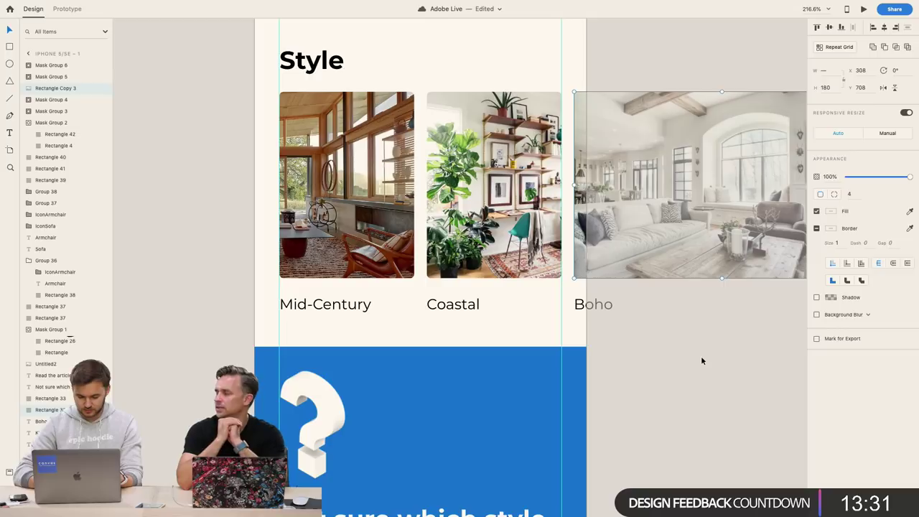
{"action": "left_click", "coordinate": [676, 345]}
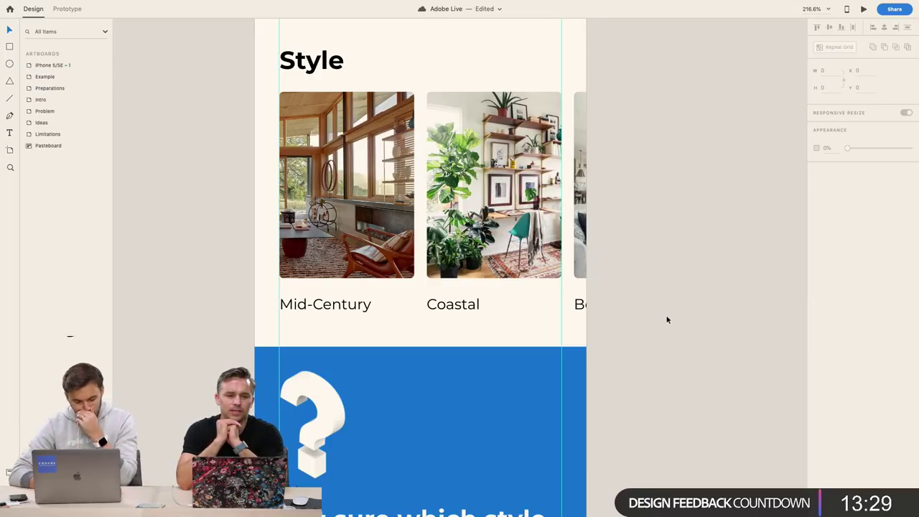
{"action": "scroll", "coordinate": [667, 319], "scroll_direction": "down", "scroll_amount": 5}
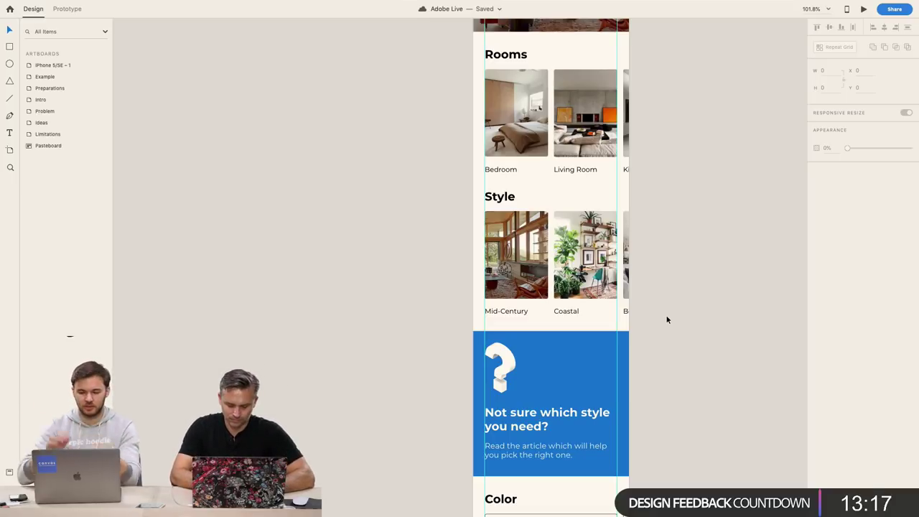
{"action": "scroll", "coordinate": [667, 320], "scroll_direction": "down", "scroll_amount": 7}
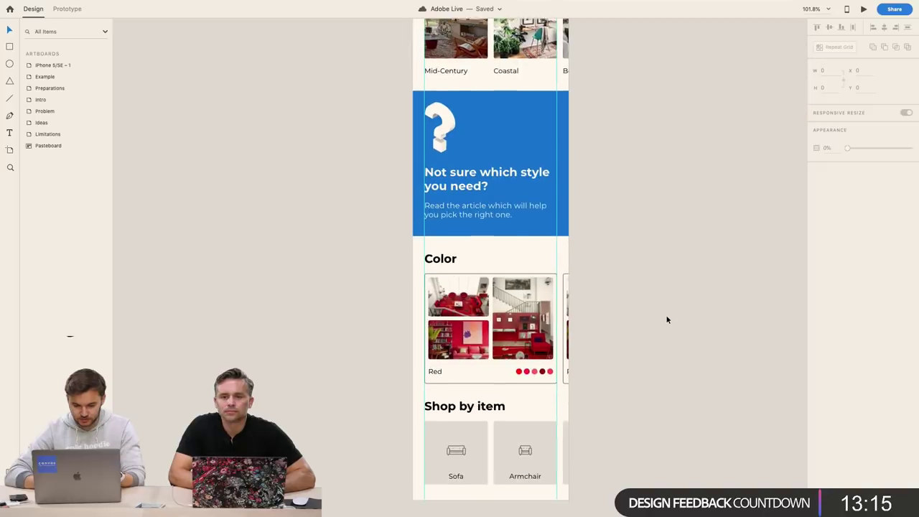
{"action": "scroll", "coordinate": [684, 275], "scroll_direction": "down", "scroll_amount": 5}
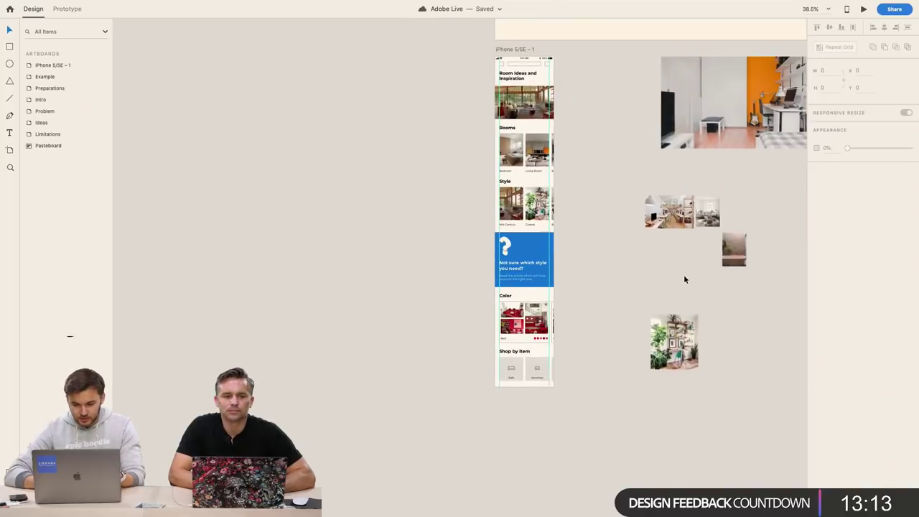
Delete the top-left placeholder square from the header
{"action": "scroll", "coordinate": [471, 84], "scroll_direction": "up", "scroll_amount": 5}
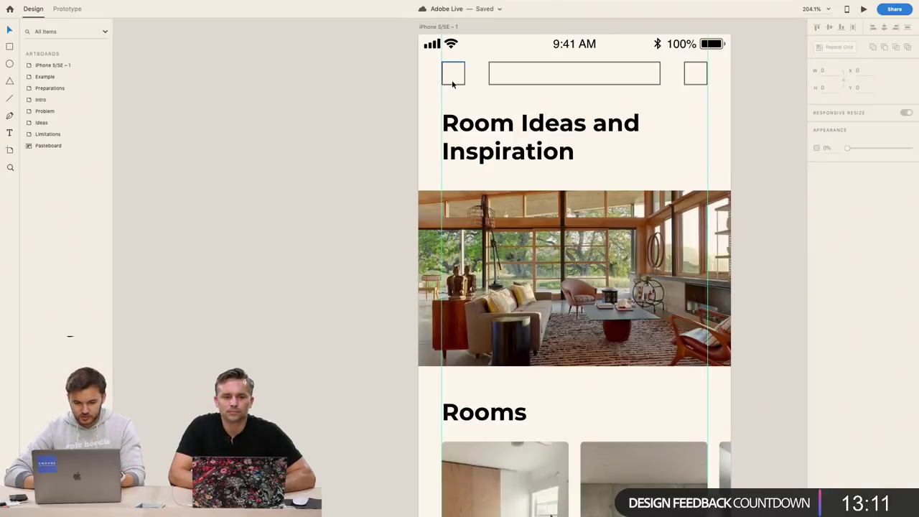
{"action": "left_click", "coordinate": [452, 77]}
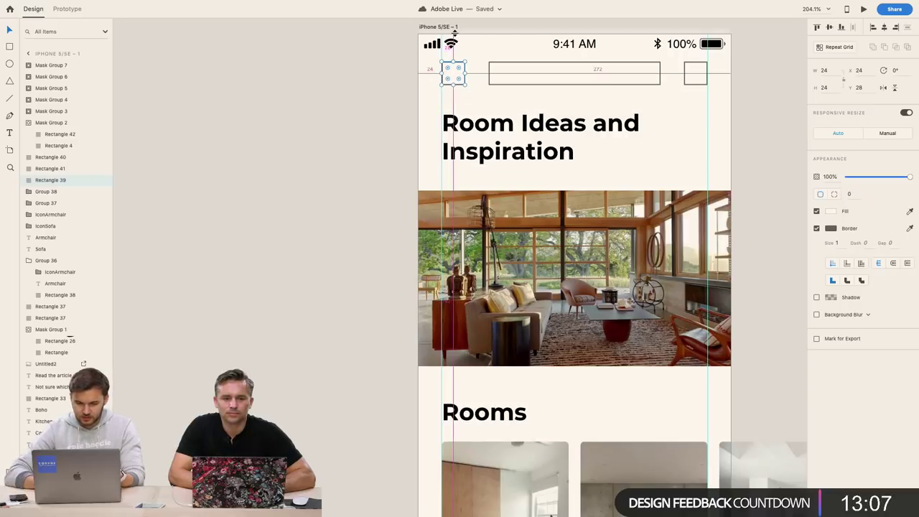
{"action": "mouse_move", "coordinate": [443, 124]}
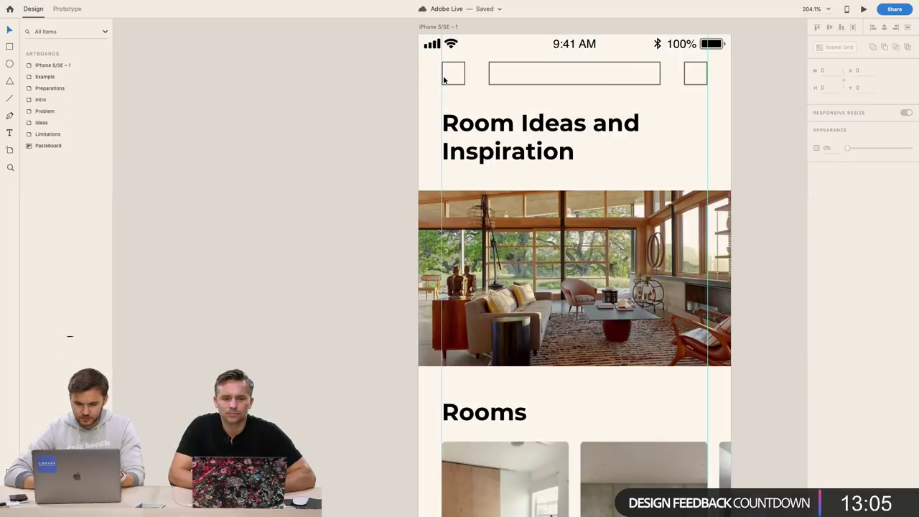
{"action": "key", "text": "Delete"}
Paste the search, menu and cart icons from the Preparations board onto the iPhone screen
{"action": "scroll", "coordinate": [444, 81], "scroll_direction": "down", "scroll_amount": 5}
{"action": "scroll", "coordinate": [444, 80], "scroll_direction": "up", "scroll_amount": 5}
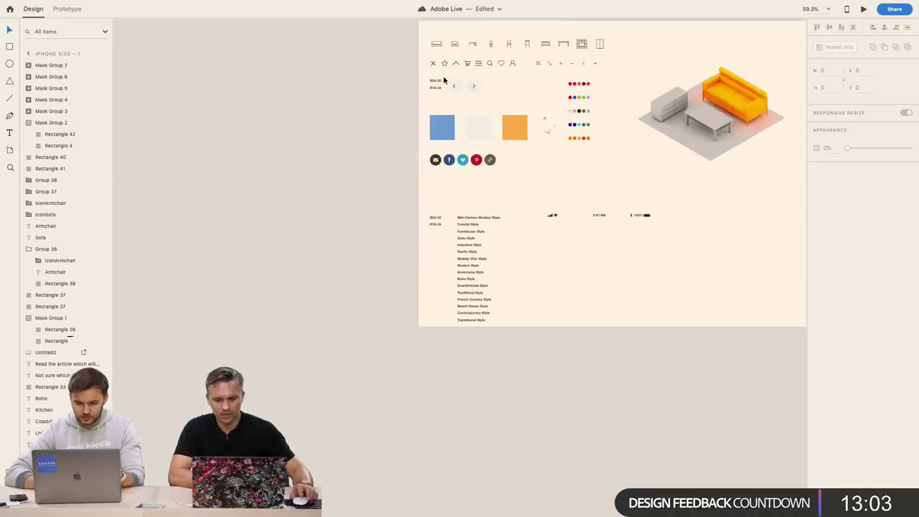
{"action": "scroll", "coordinate": [520, 269], "scroll_direction": "up", "scroll_amount": 10}
{"action": "left_click", "coordinate": [424, 262]}
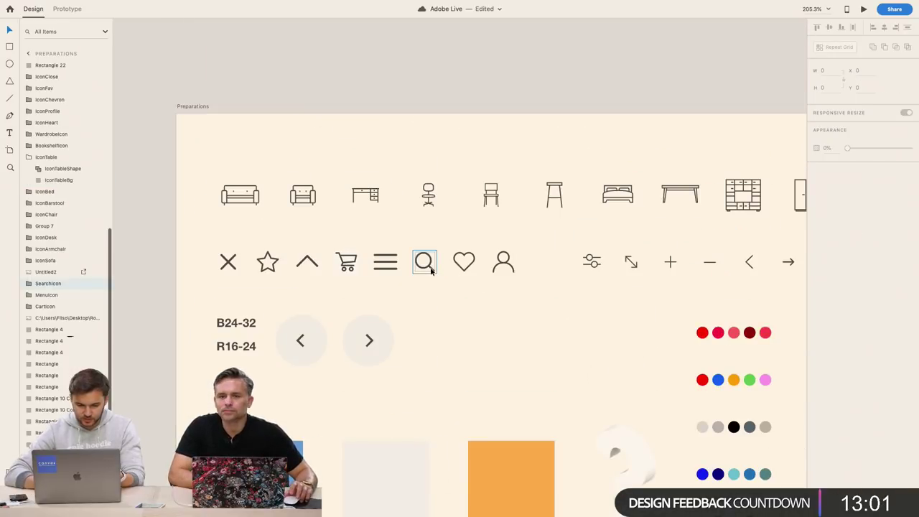
{"action": "left_click", "coordinate": [387, 270], "text": "shift"}
{"action": "scroll", "coordinate": [441, 361], "scroll_direction": "down", "scroll_amount": 10}
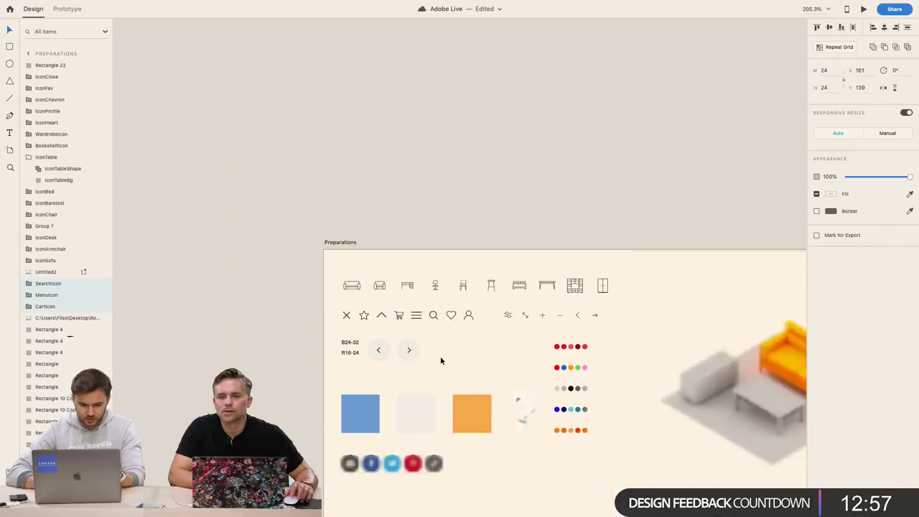
{"action": "scroll", "coordinate": [441, 360], "scroll_direction": "up", "scroll_amount": 5}
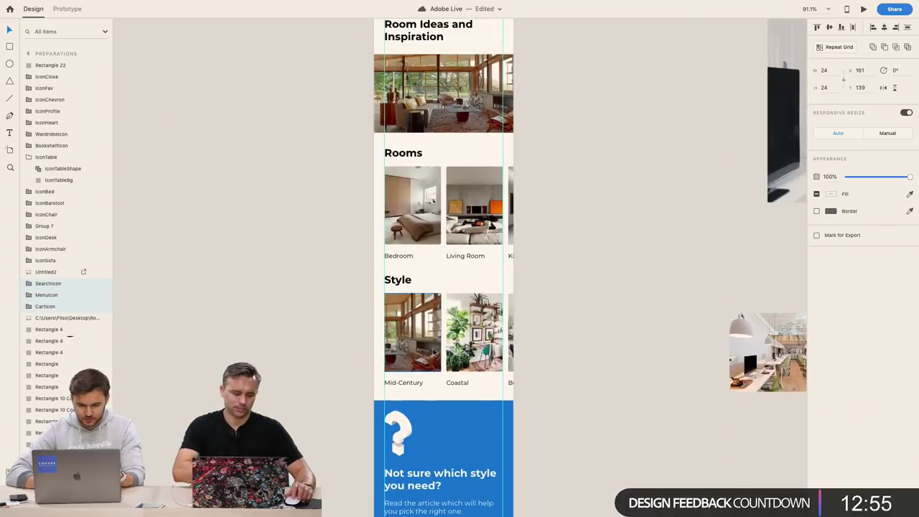
{"action": "scroll", "coordinate": [437, 194], "scroll_direction": "up", "scroll_amount": 6}
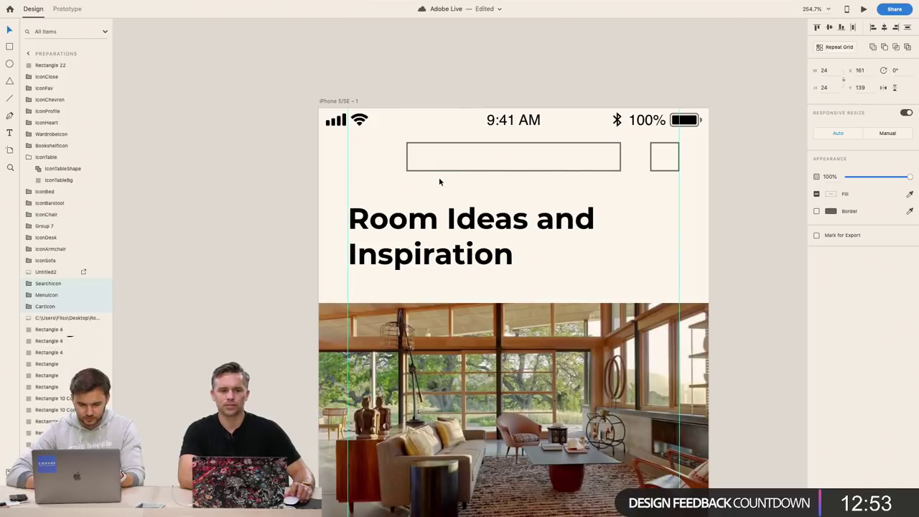
{"action": "left_click", "coordinate": [439, 173]}
{"action": "key", "text": "ctrl+v"}
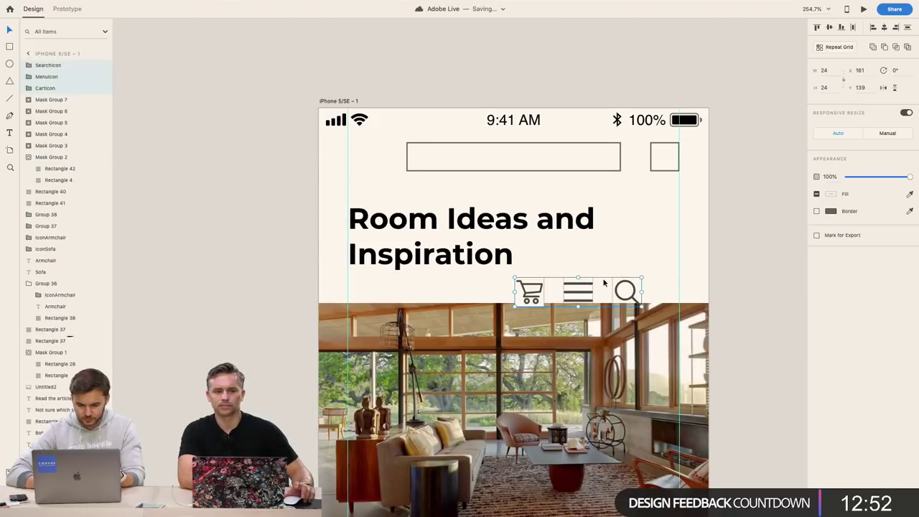
Move the menu icon left of the search bar and the cart icon beside it, removing the cart's background fill
{"action": "left_click", "coordinate": [688, 270]}
{"action": "left_click", "coordinate": [630, 299]}
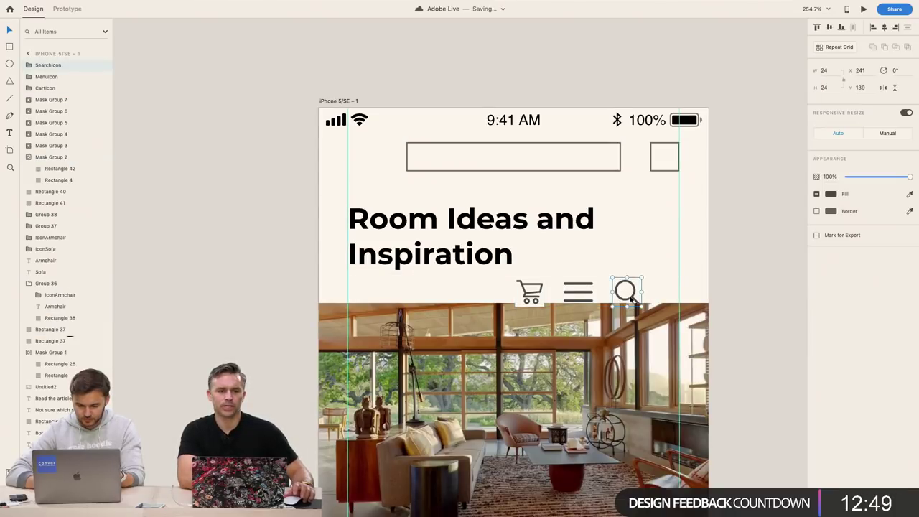
{"action": "left_click_drag", "start_coordinate": [580, 294], "coordinate": [364, 160]}
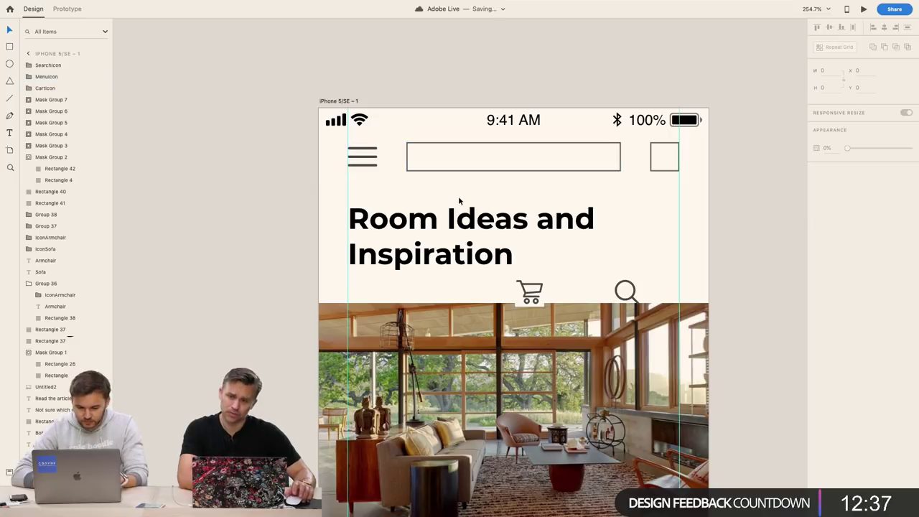
{"action": "left_click", "coordinate": [518, 303]}
{"action": "left_click_drag", "start_coordinate": [518, 303], "coordinate": [636, 207]}
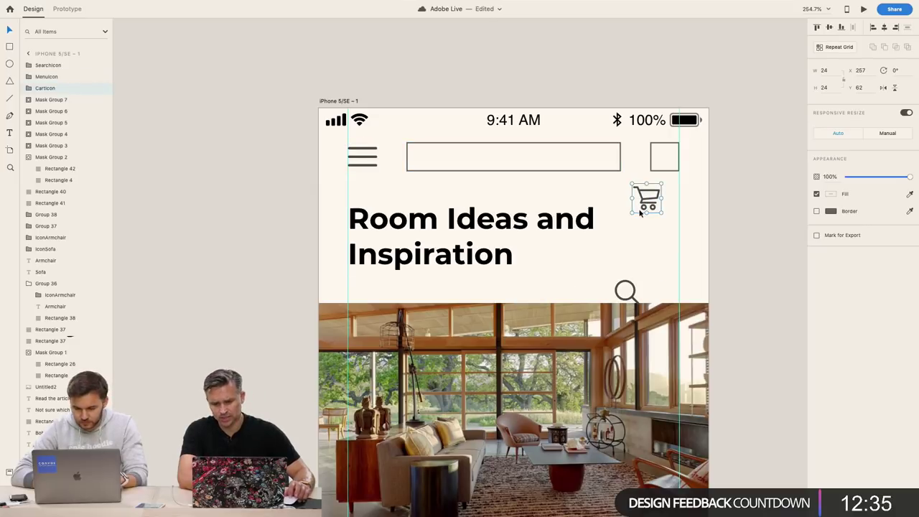
{"action": "double_click", "coordinate": [637, 209]}
{"action": "left_click", "coordinate": [816, 210]}
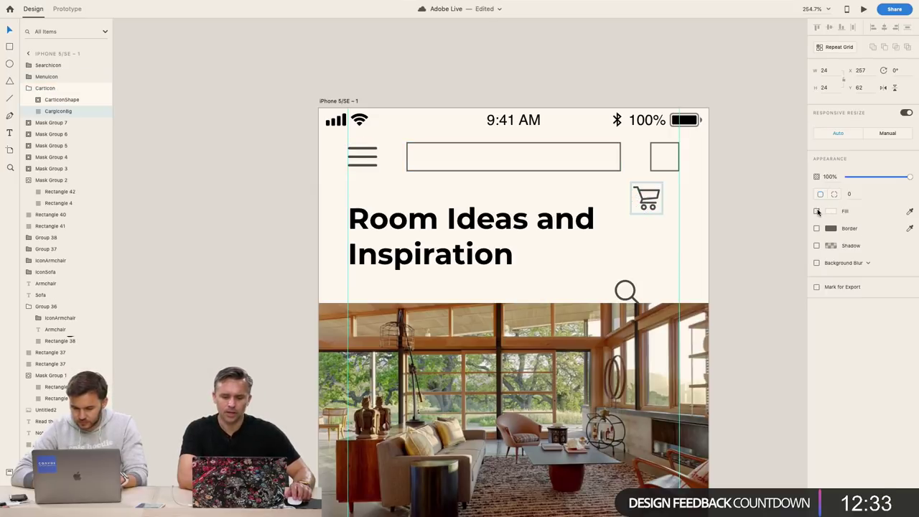
Delete the empty square, put the cart icon in its place, and move the search icon under the bar's right end
{"action": "left_click", "coordinate": [739, 208]}
{"action": "left_click", "coordinate": [667, 172]}
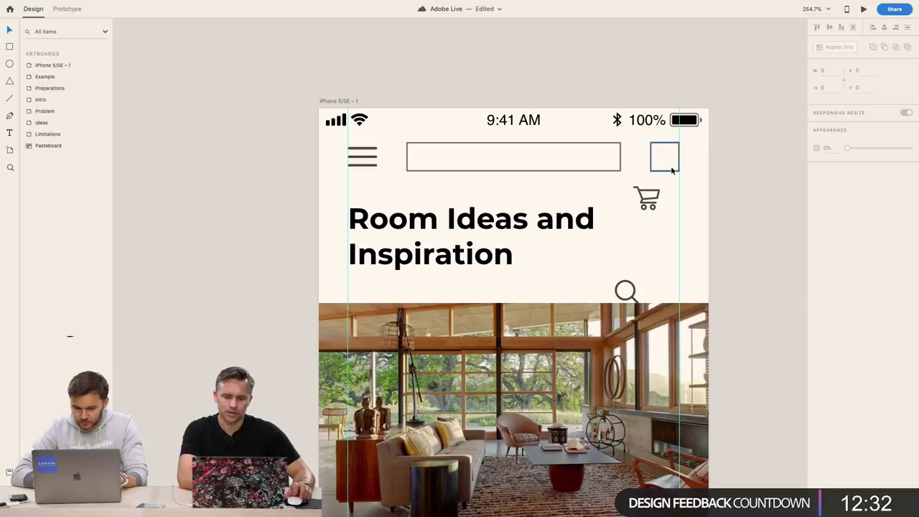
{"action": "left_click", "coordinate": [651, 199]}
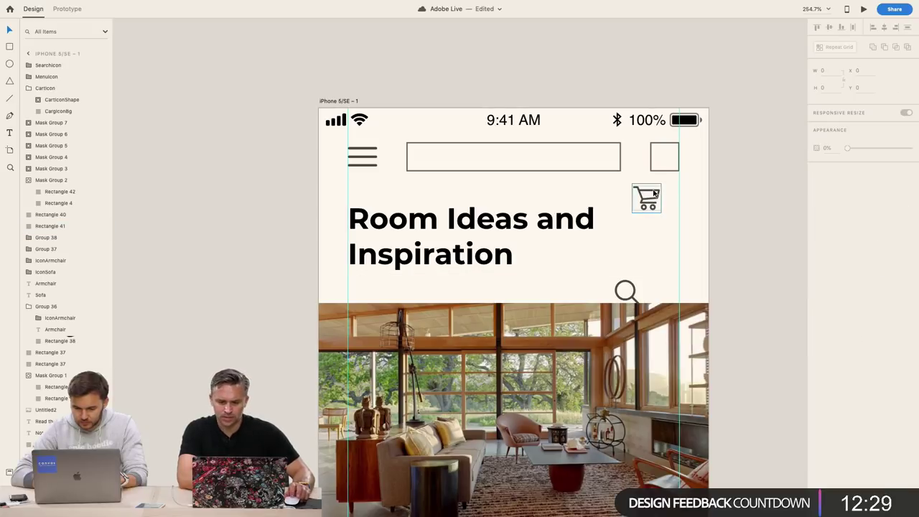
{"action": "left_click", "coordinate": [655, 192]}
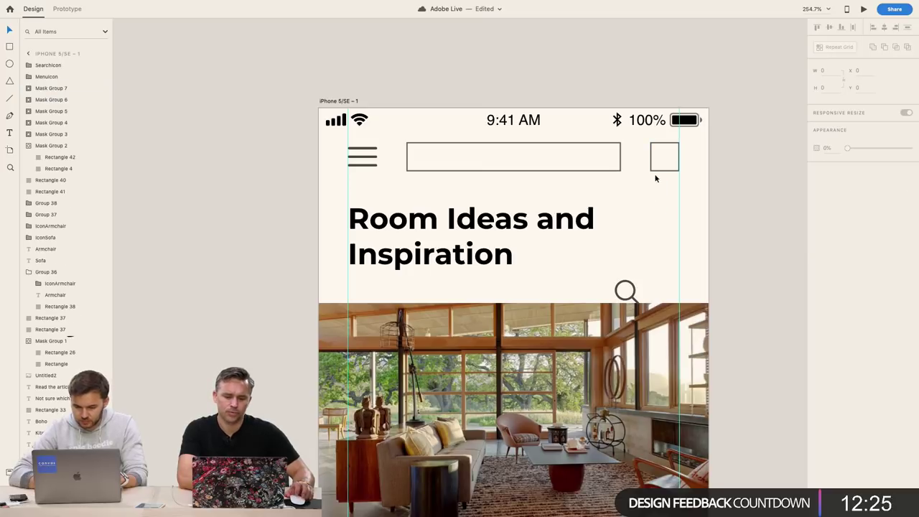
{"action": "left_click", "coordinate": [662, 165]}
{"action": "key", "text": "Delete"}
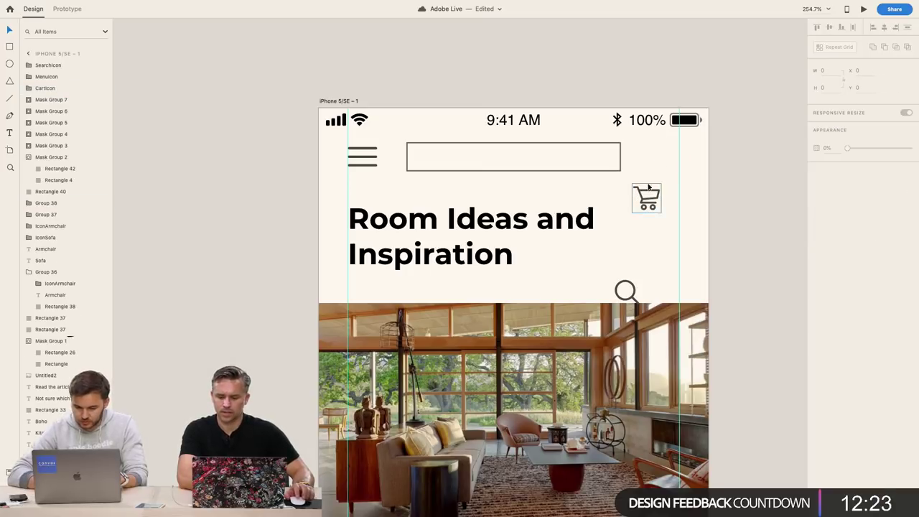
{"action": "left_click_drag", "start_coordinate": [649, 192], "coordinate": [669, 150]}
{"action": "left_click", "coordinate": [717, 157]}
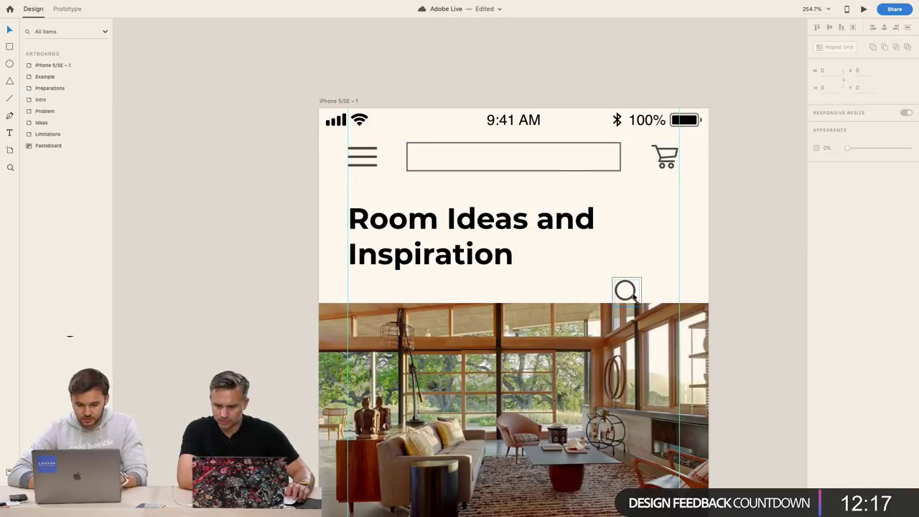
{"action": "left_click_drag", "start_coordinate": [632, 295], "coordinate": [612, 191]}
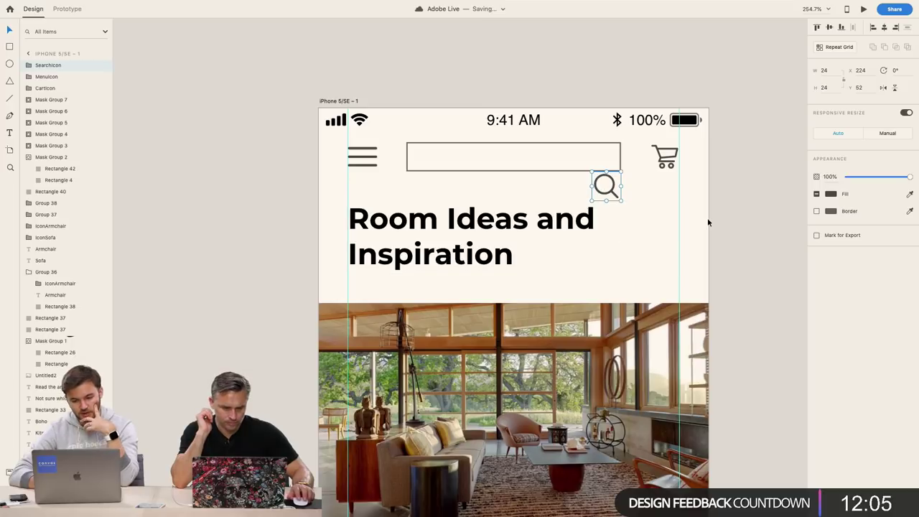
{"action": "left_click", "coordinate": [749, 224]}
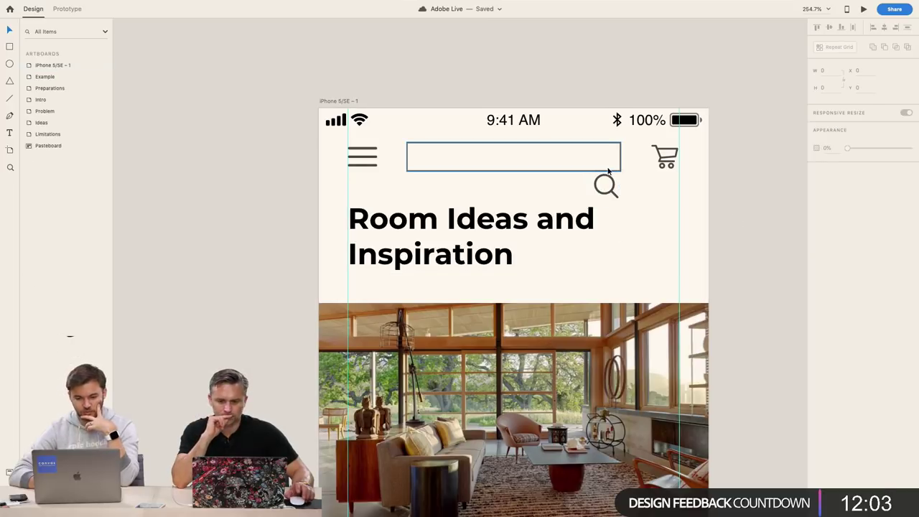
{"action": "left_click", "coordinate": [577, 172]}
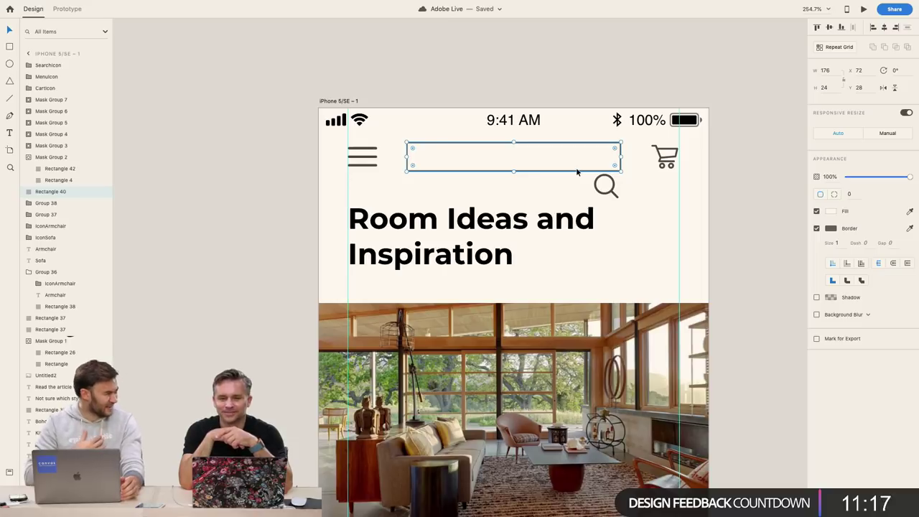
{"action": "left_click", "coordinate": [621, 204]}
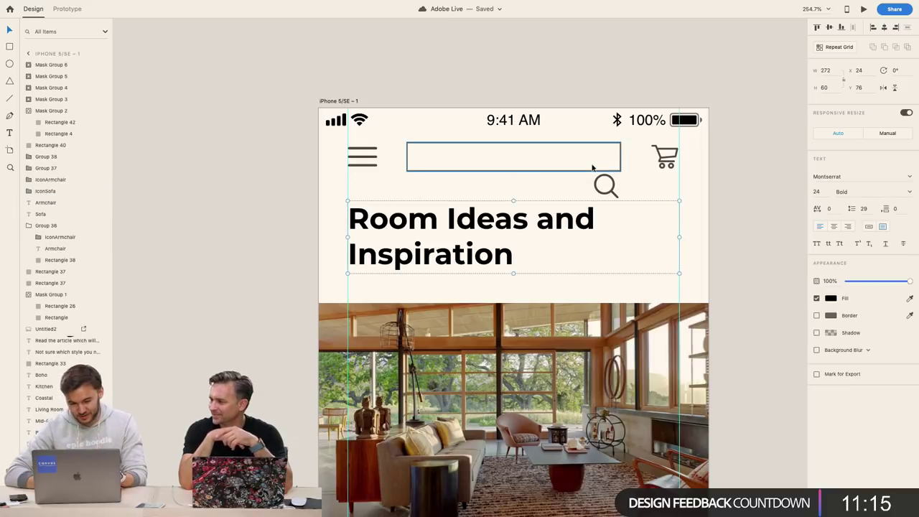
{"action": "left_click", "coordinate": [593, 165]}
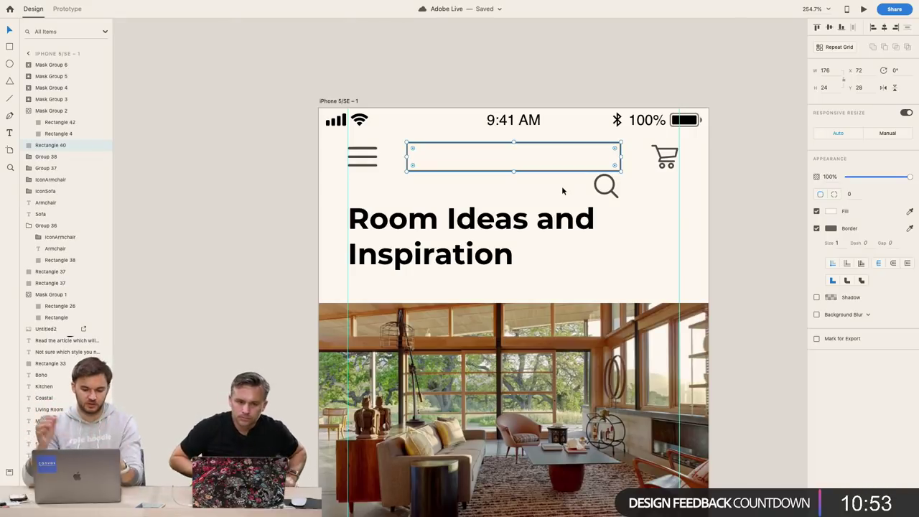
{"action": "left_click", "coordinate": [646, 222]}
{"action": "left_click", "coordinate": [556, 156]}
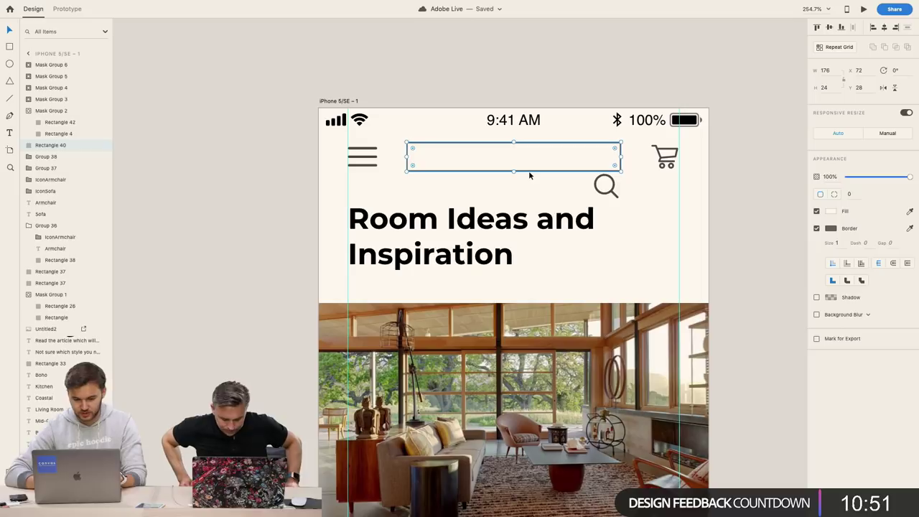
{"action": "key", "text": "Delete"}
{"action": "key", "text": "r"}
{"action": "left_click_drag", "start_coordinate": [407, 142], "coordinate": [620, 171]}
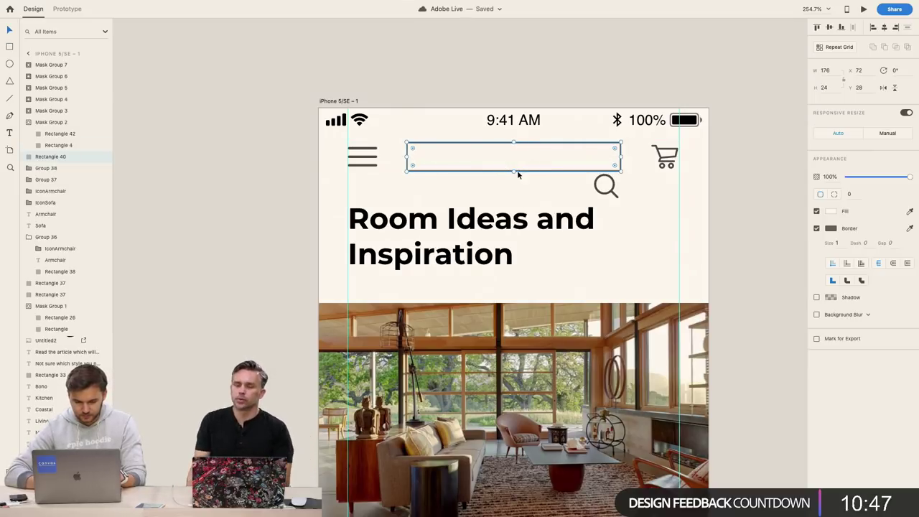
{"action": "left_click_drag", "start_coordinate": [513, 170], "coordinate": [514, 175]}
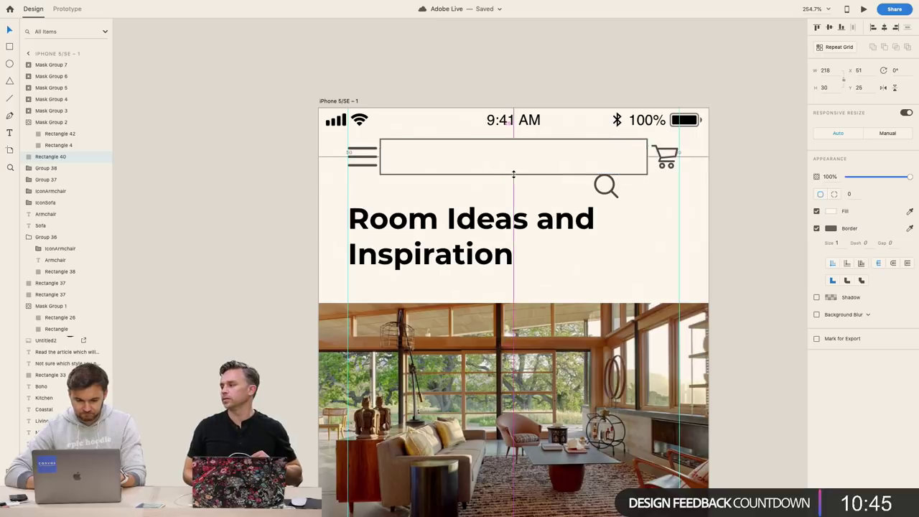
{"action": "key", "text": "super+z"}
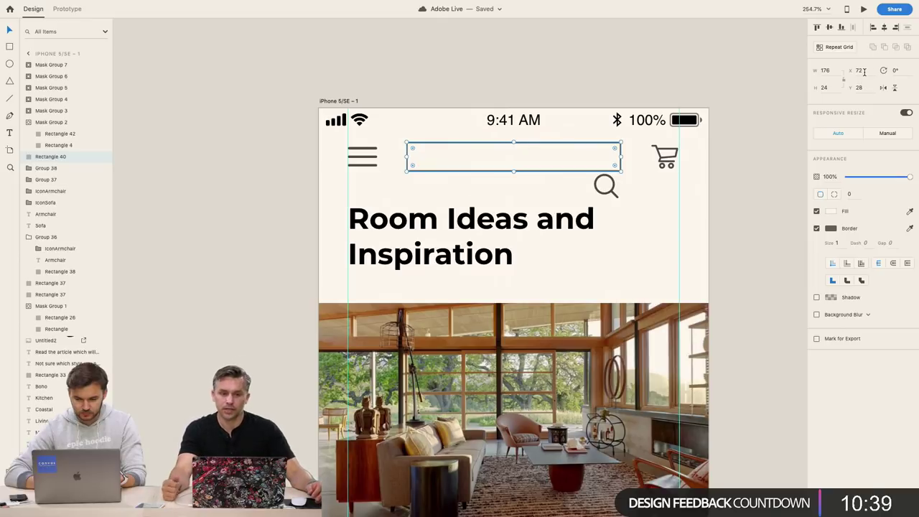
{"action": "left_click", "coordinate": [826, 88]}
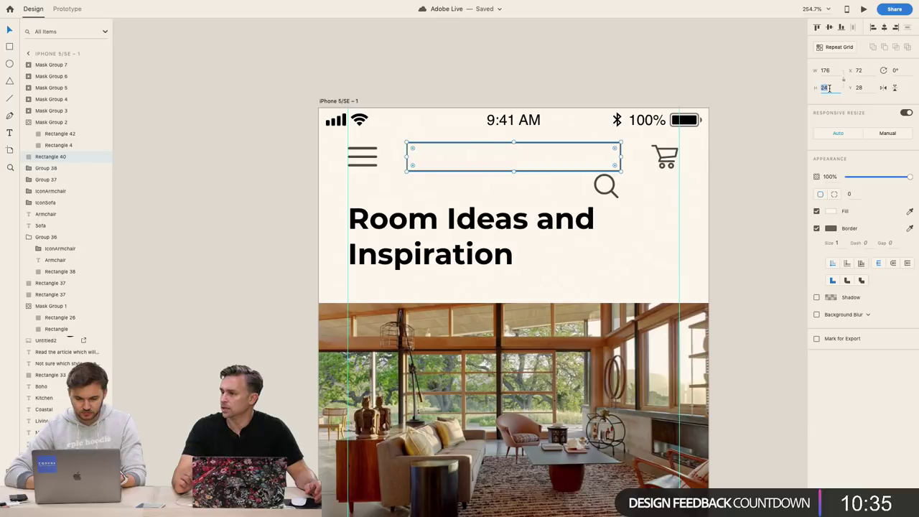
{"action": "left_click", "coordinate": [751, 162]}
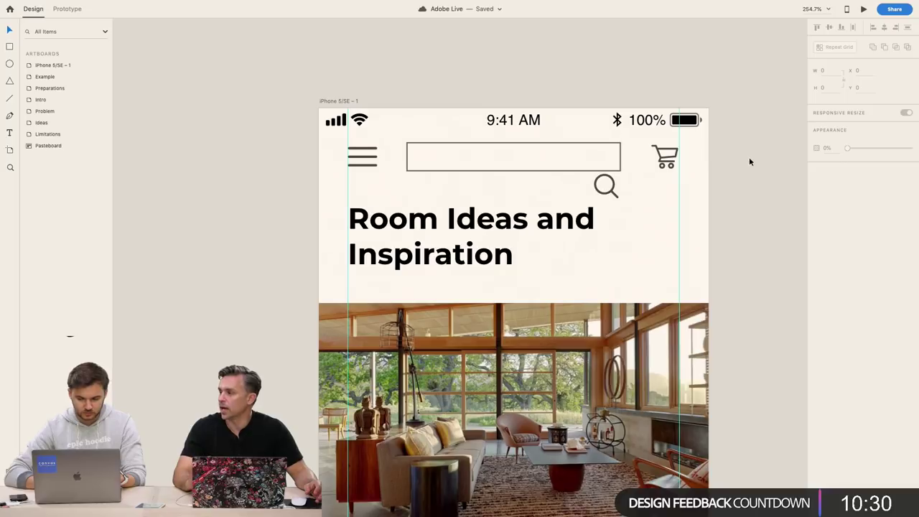
Give the search bar a corner radius of 4, no border and a light grey fill
{"action": "left_click", "coordinate": [616, 157]}
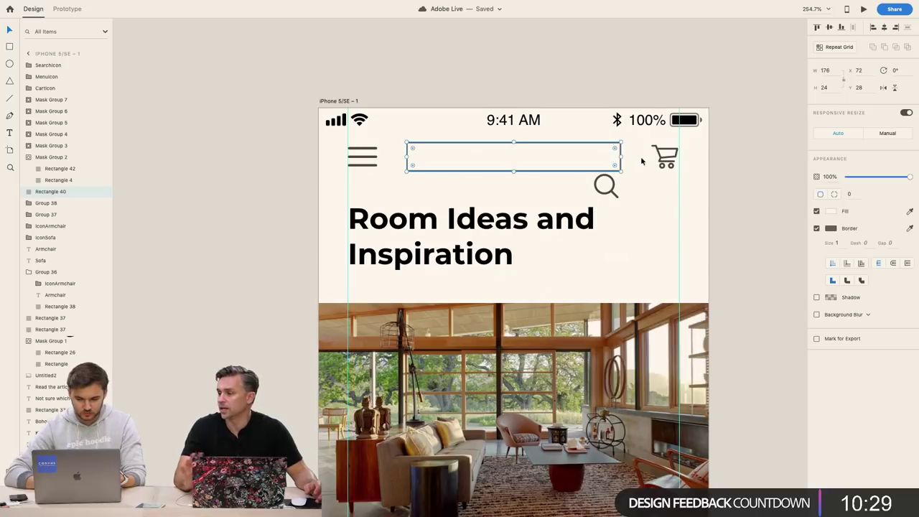
{"action": "type", "text": "4"}
{"action": "key", "text": "Return"}
{"action": "left_click", "coordinate": [817, 228]}
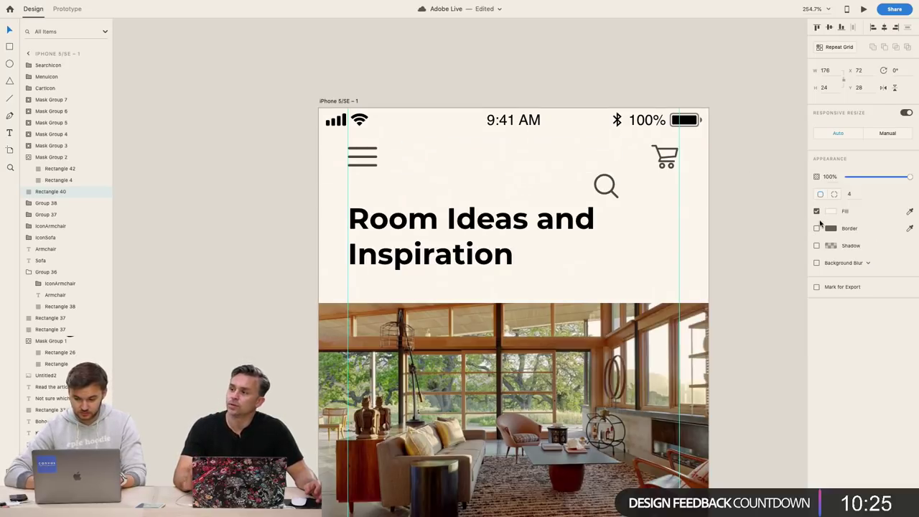
{"action": "left_click", "coordinate": [831, 213]}
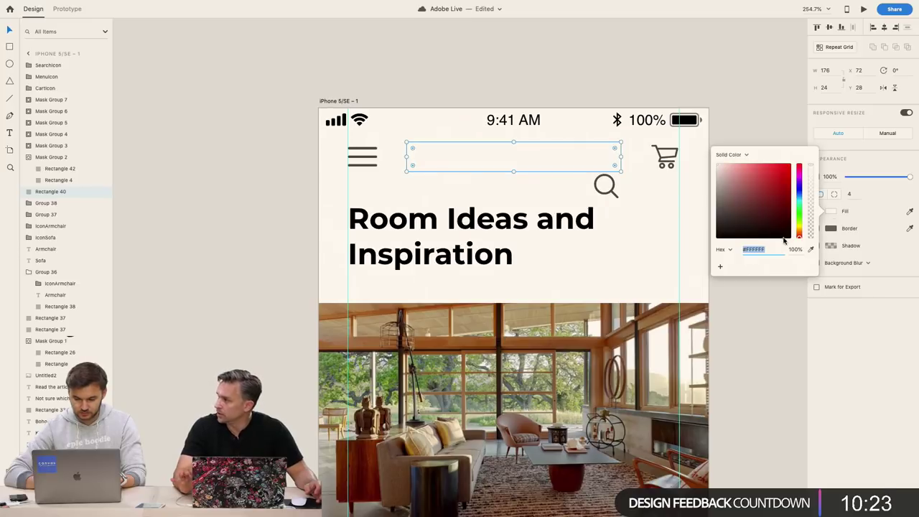
{"action": "left_click_drag", "start_coordinate": [747, 224], "coordinate": [701, 171]}
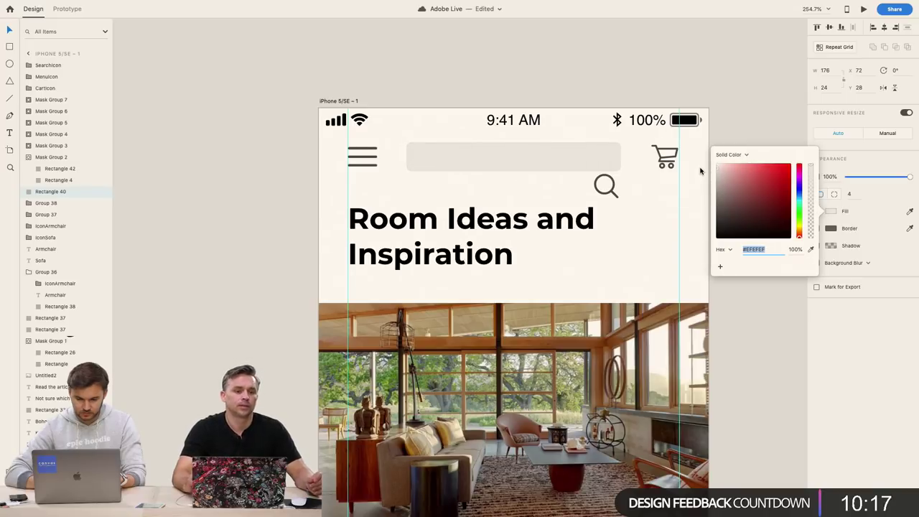
{"action": "left_click", "coordinate": [646, 195]}
{"action": "left_click", "coordinate": [630, 222]}
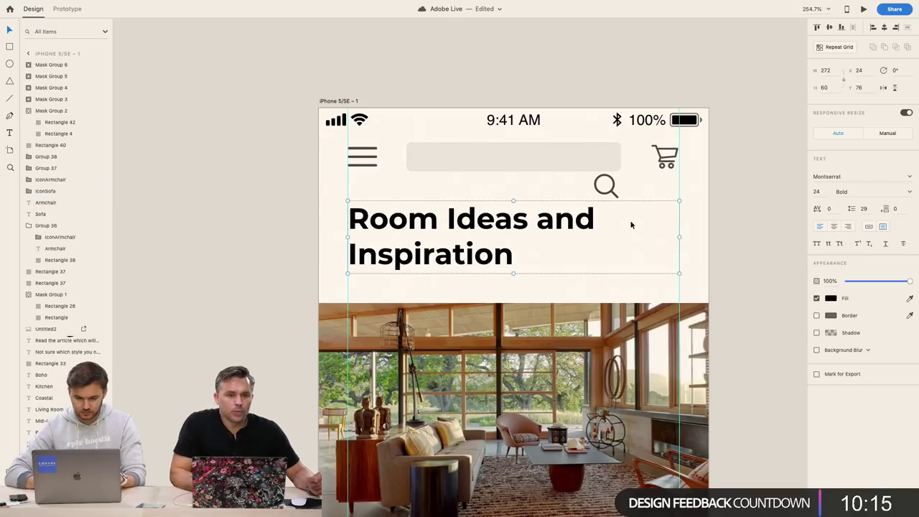
Shrink the search icon, setting its width to 16
{"action": "left_click", "coordinate": [614, 194]}
{"action": "scroll", "coordinate": [625, 199], "scroll_direction": "up", "scroll_amount": 5}
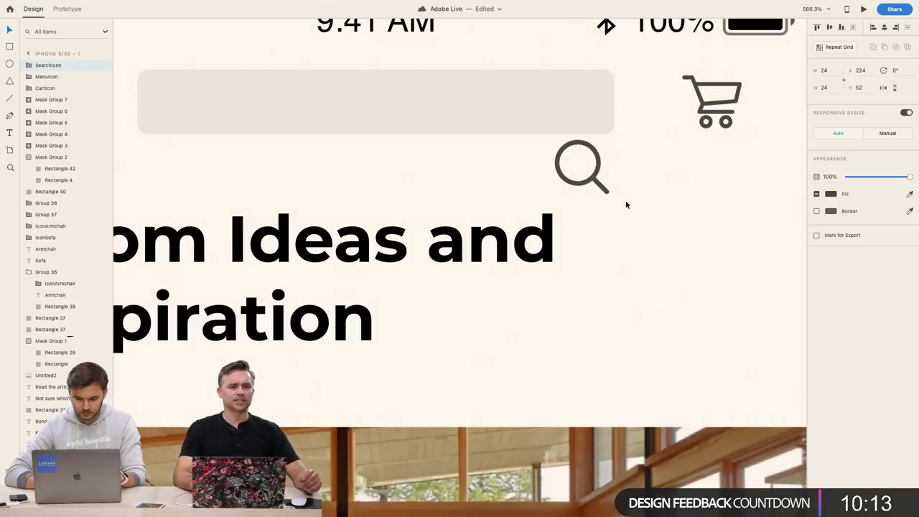
{"action": "left_click_drag", "start_coordinate": [614, 200], "coordinate": [612, 189]}
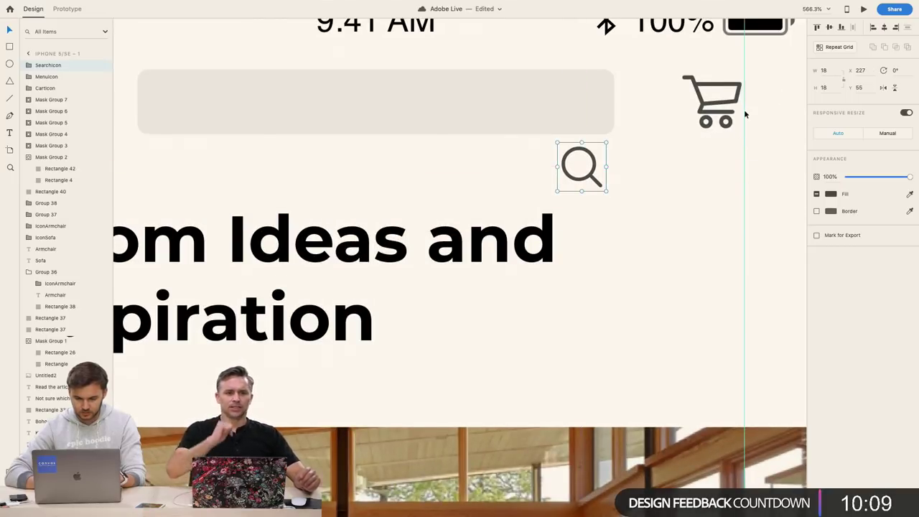
{"action": "left_click", "coordinate": [835, 70]}
{"action": "type", "text": "16"}
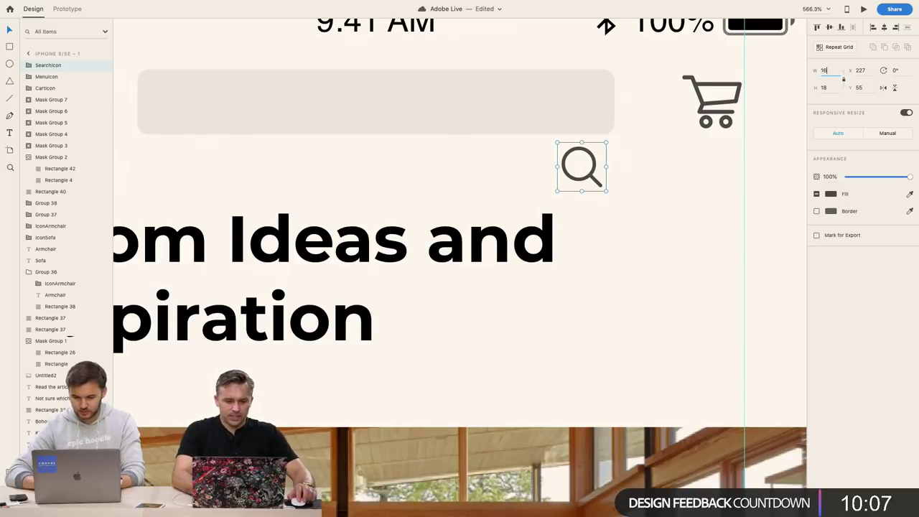
{"action": "left_click", "coordinate": [627, 202]}
{"action": "left_click", "coordinate": [580, 171]}
{"action": "left_click", "coordinate": [577, 124], "text": "shift"}
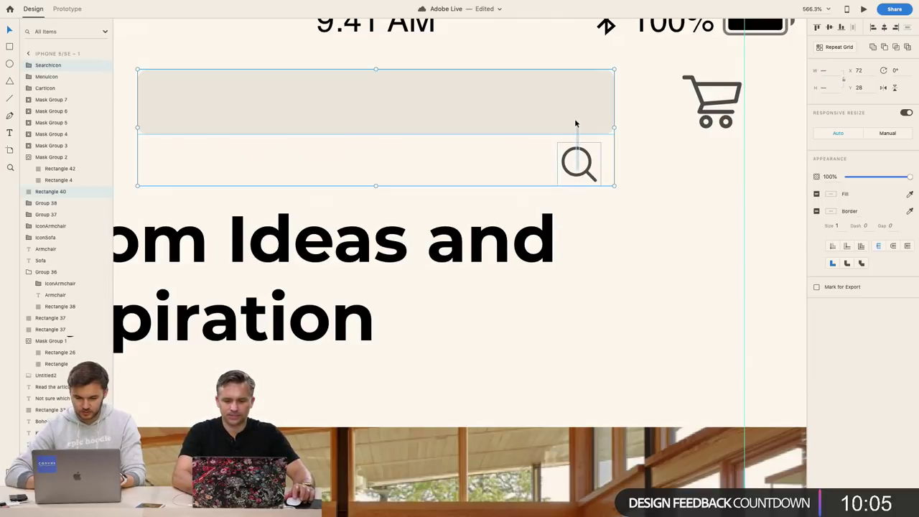
{"action": "left_click", "coordinate": [652, 186]}
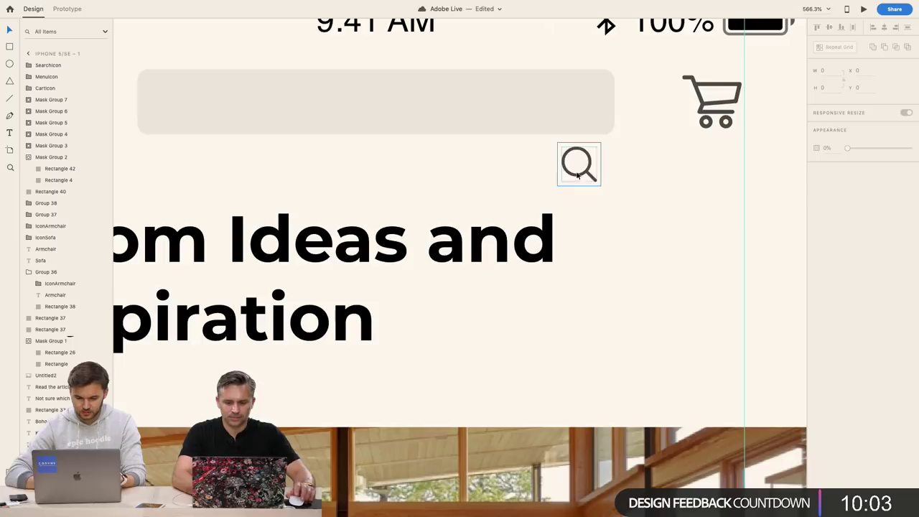
Move the search icon into the right end of the search bar
{"action": "left_click_drag", "start_coordinate": [579, 176], "coordinate": [573, 114]}
{"action": "key", "text": "Right"}
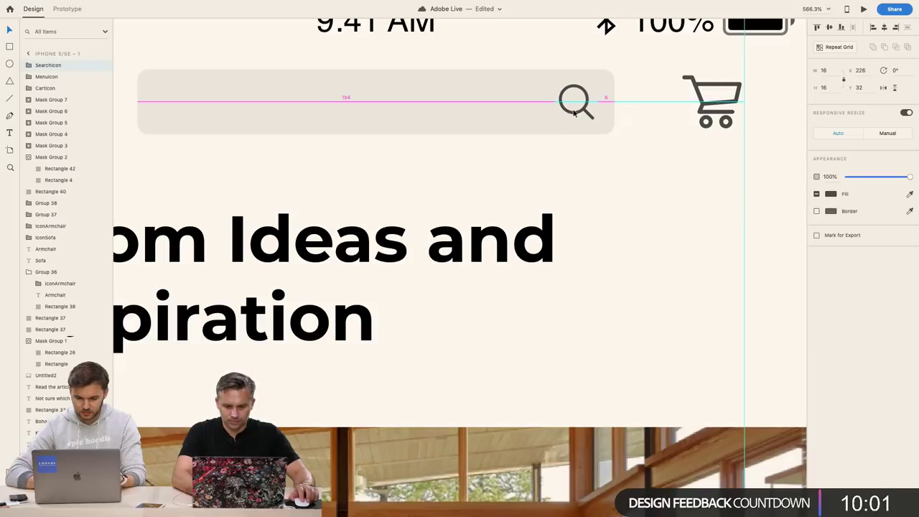
{"action": "key", "text": "Left"}
{"action": "key", "text": "Left"}
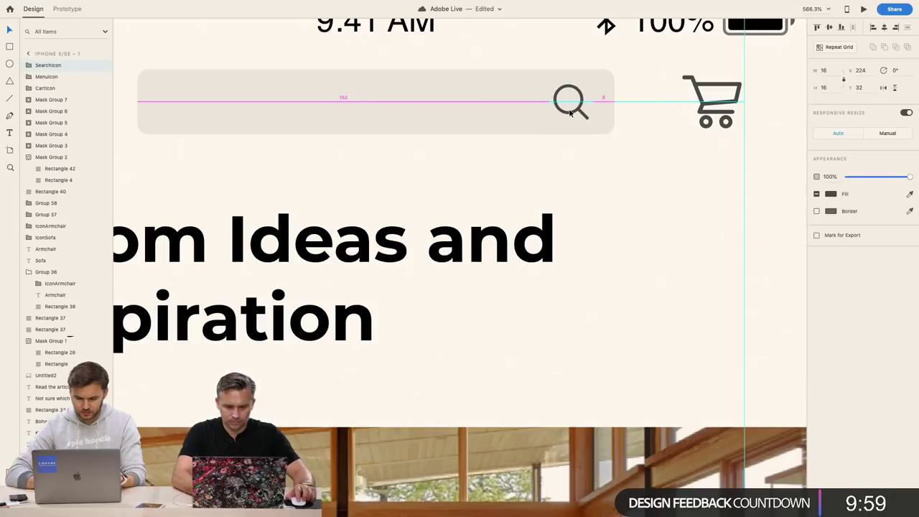
{"action": "left_click", "coordinate": [629, 199]}
Add 'Search' placeholder text inside the bar and colour it grey #818181
{"action": "scroll", "coordinate": [629, 198], "scroll_direction": "down", "scroll_amount": 5}
{"action": "key", "text": "t"}
{"action": "left_click", "coordinate": [404, 142]}
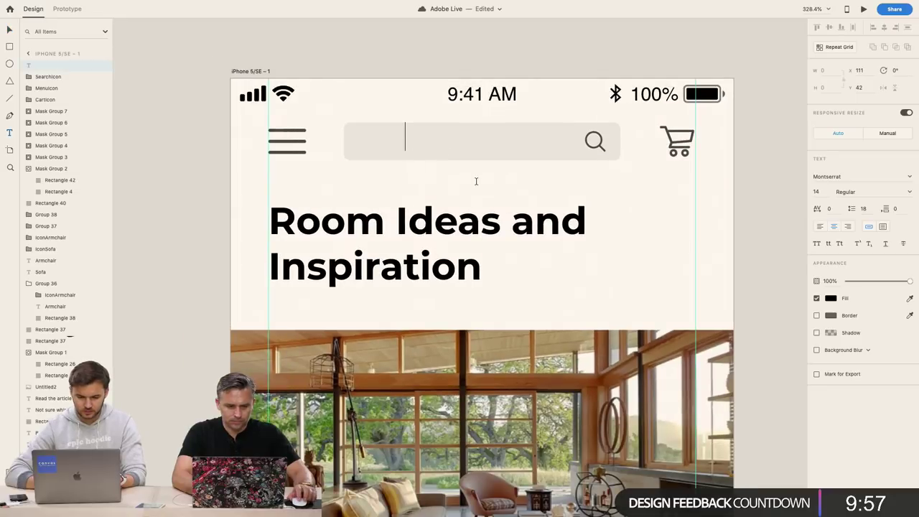
{"action": "type", "text": "Search"}
{"action": "key", "text": "Escape"}
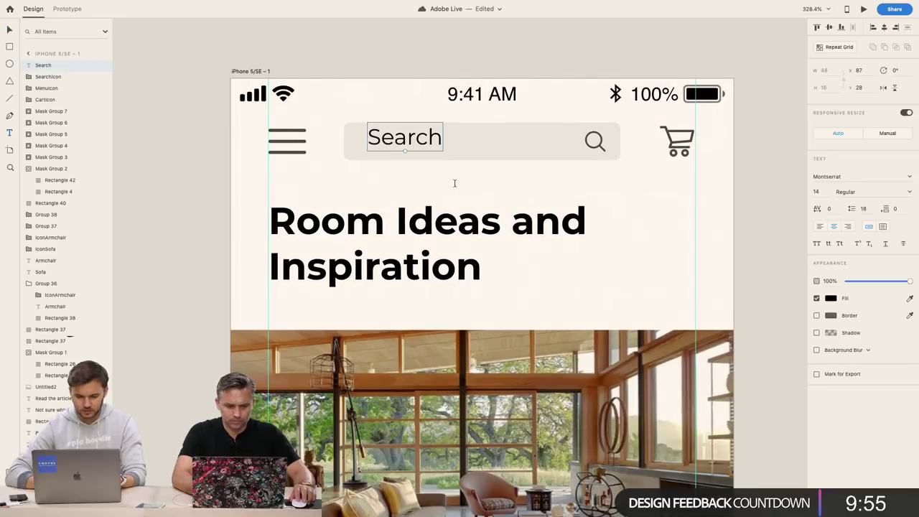
{"action": "left_click_drag", "start_coordinate": [413, 142], "coordinate": [399, 145]}
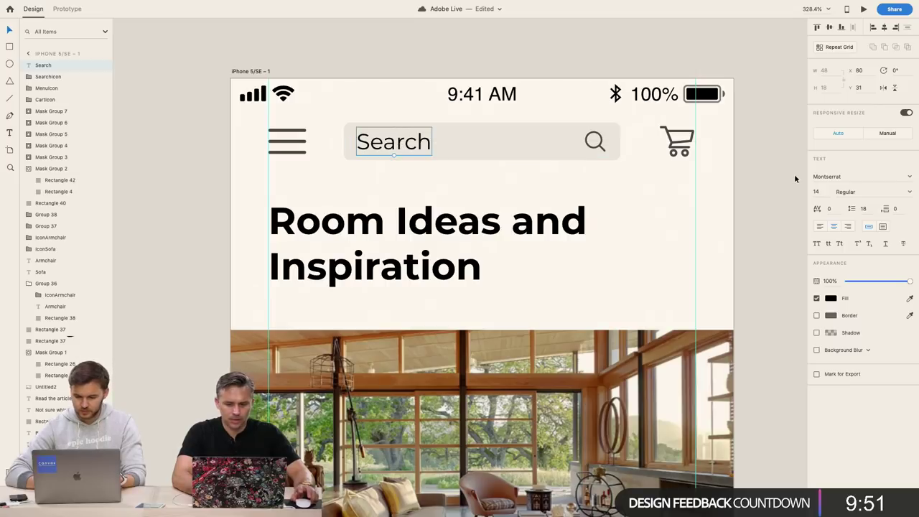
{"action": "left_click", "coordinate": [831, 299]}
{"action": "left_click_drag", "start_coordinate": [759, 277], "coordinate": [691, 286]}
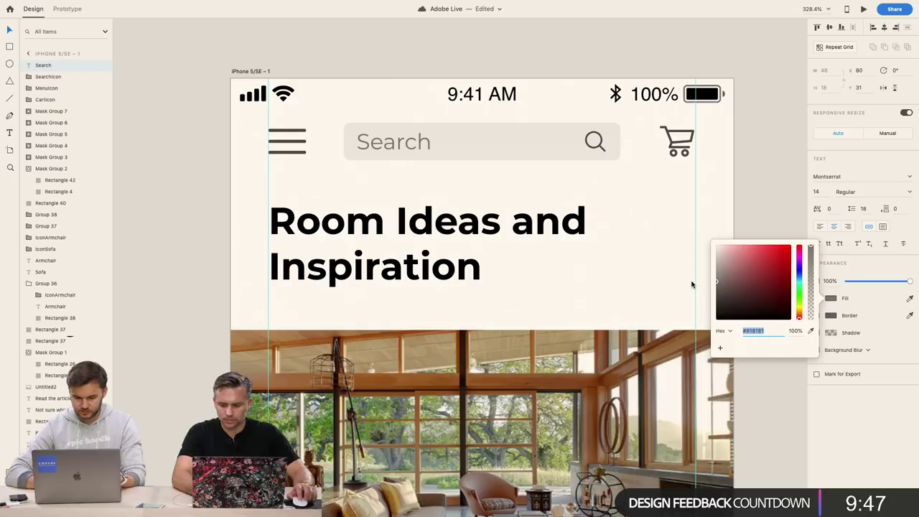
Widen the search bar's background shape by +16 in the W field
{"action": "left_click", "coordinate": [754, 185]}
{"action": "scroll", "coordinate": [403, 147], "scroll_direction": "down", "scroll_amount": 5}
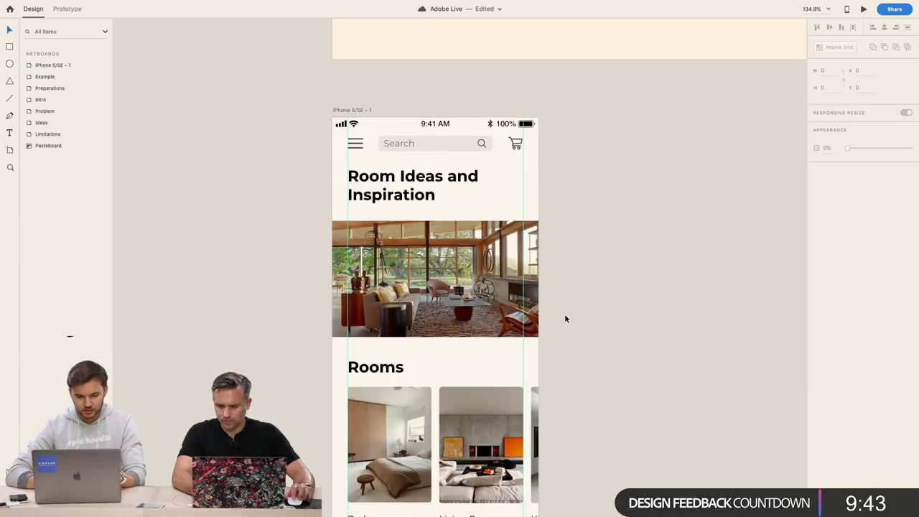
{"action": "scroll", "coordinate": [565, 314], "scroll_direction": "down", "scroll_amount": 3}
{"action": "scroll", "coordinate": [367, 69], "scroll_direction": "up", "scroll_amount": 5}
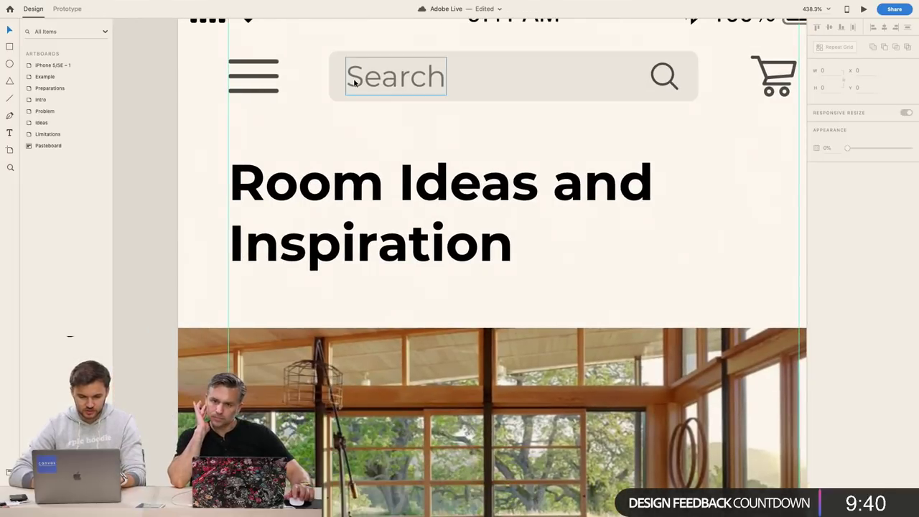
{"action": "left_click", "coordinate": [354, 84]}
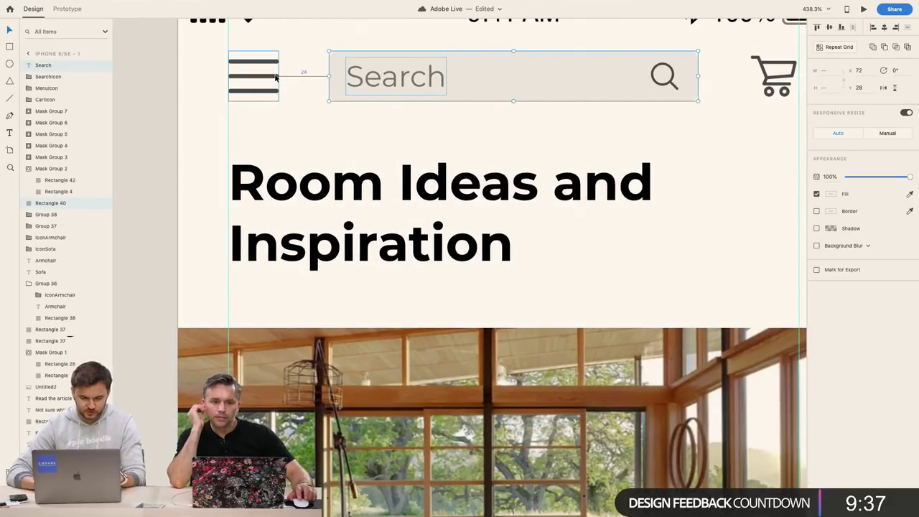
{"action": "key", "text": "super+z"}
{"action": "key", "text": "super+z"}
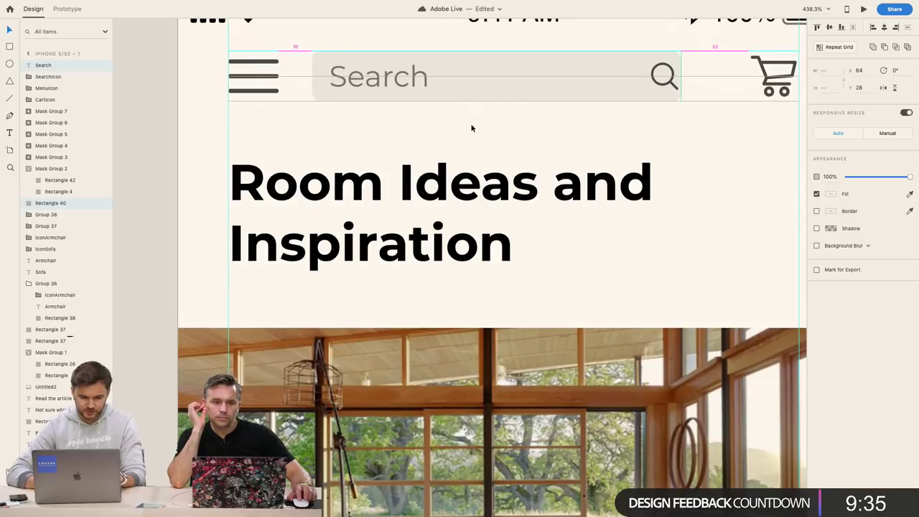
{"action": "left_click", "coordinate": [593, 86]}
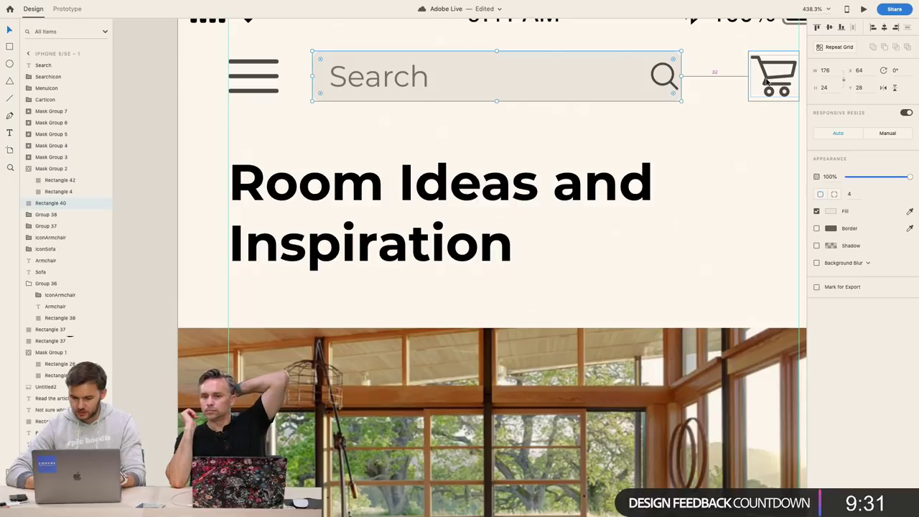
{"action": "left_click", "coordinate": [829, 71]}
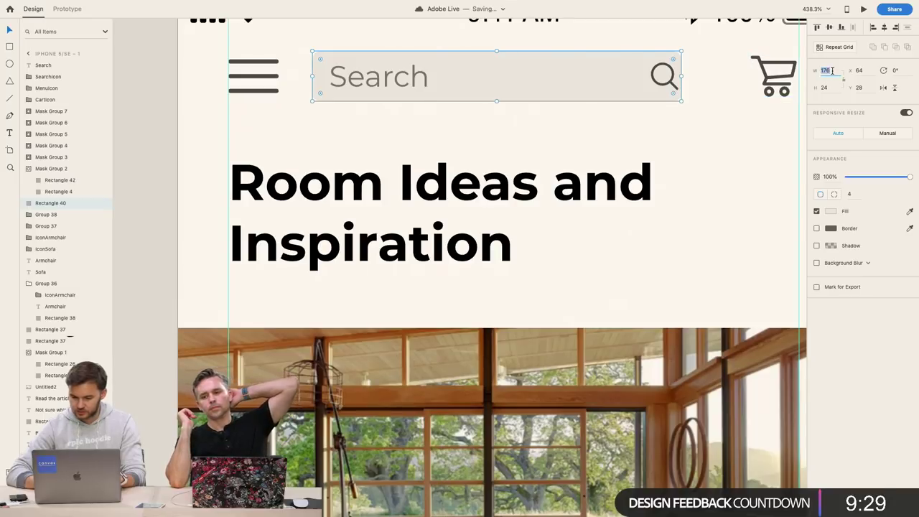
{"action": "type", "text": "+16"}
{"action": "key", "text": "Return"}
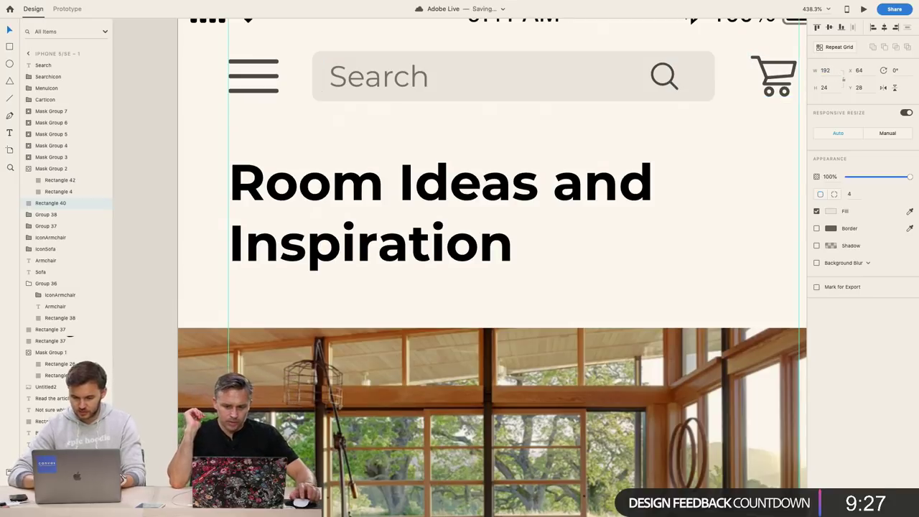
Nudge the magnifier icon right to sit near the bar's right end
{"action": "double_click", "coordinate": [671, 83]}
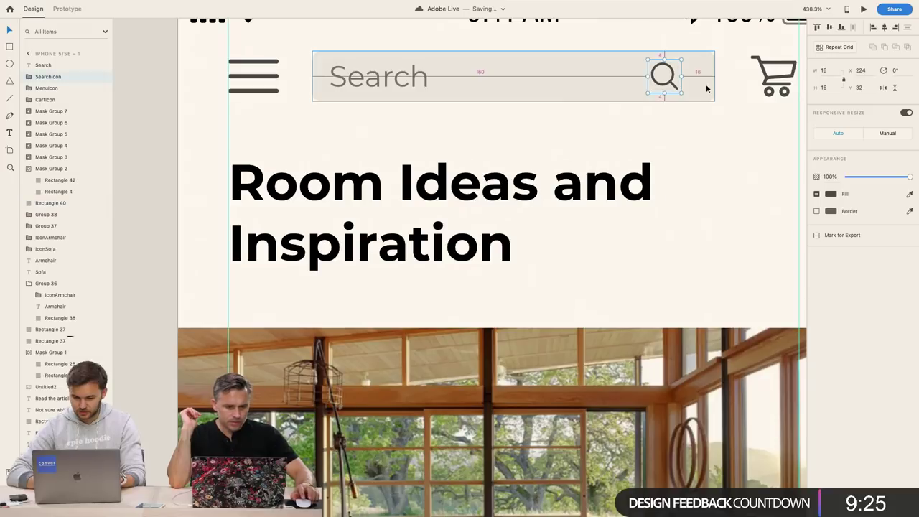
{"action": "key", "text": "shift+Right"}
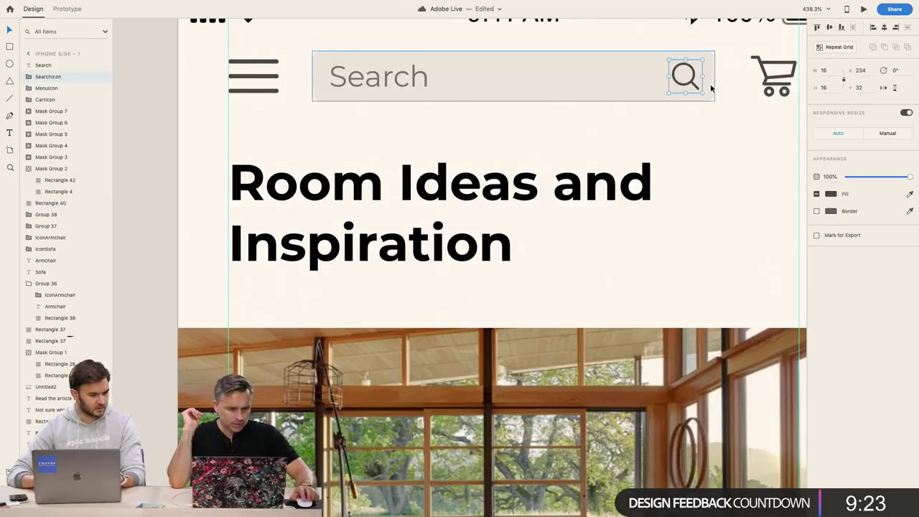
{"action": "key", "text": "Left"}
{"action": "key", "text": "Left"}
{"action": "scroll", "coordinate": [710, 83], "scroll_direction": "down", "scroll_amount": 5}
{"action": "scroll", "coordinate": [700, 174], "scroll_direction": "down", "scroll_amount": 4}
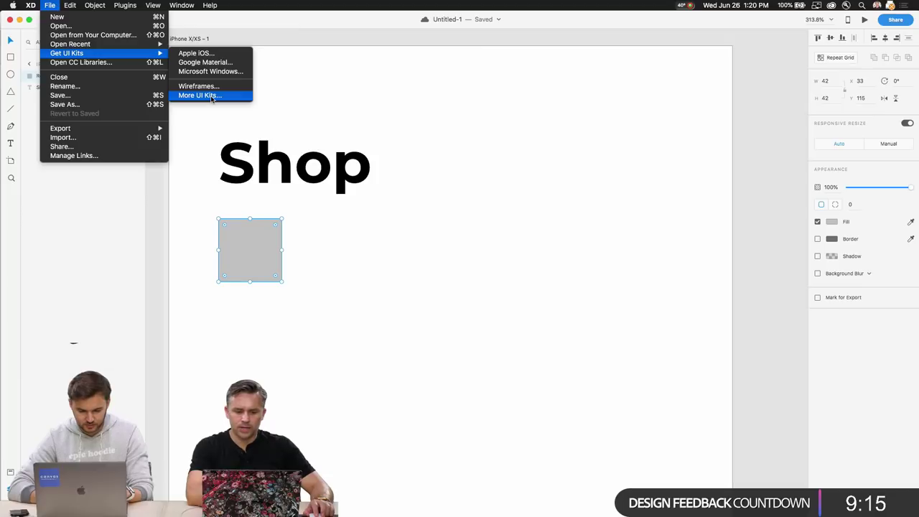
Make the grey square under Shop a repeat grid of five columns and three rows with 12 corner radius
{"action": "left_click", "coordinate": [204, 162]}
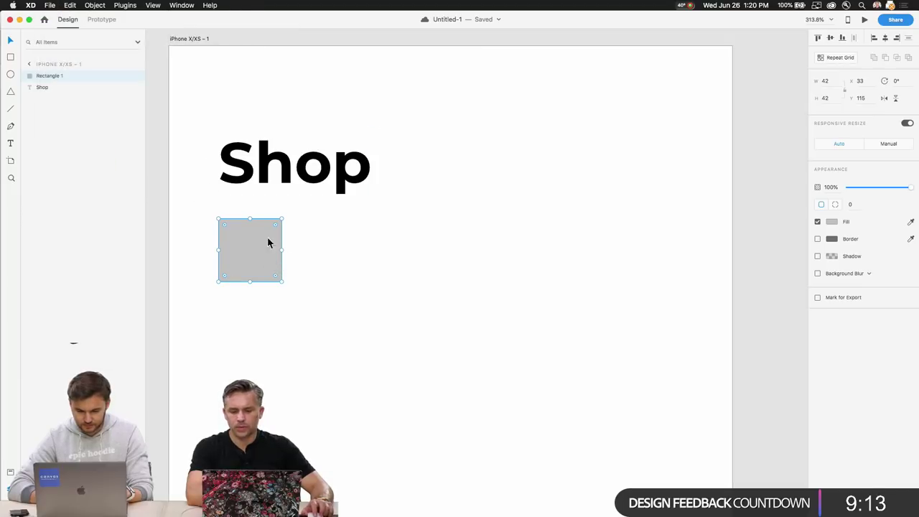
{"action": "key", "text": "alt"}
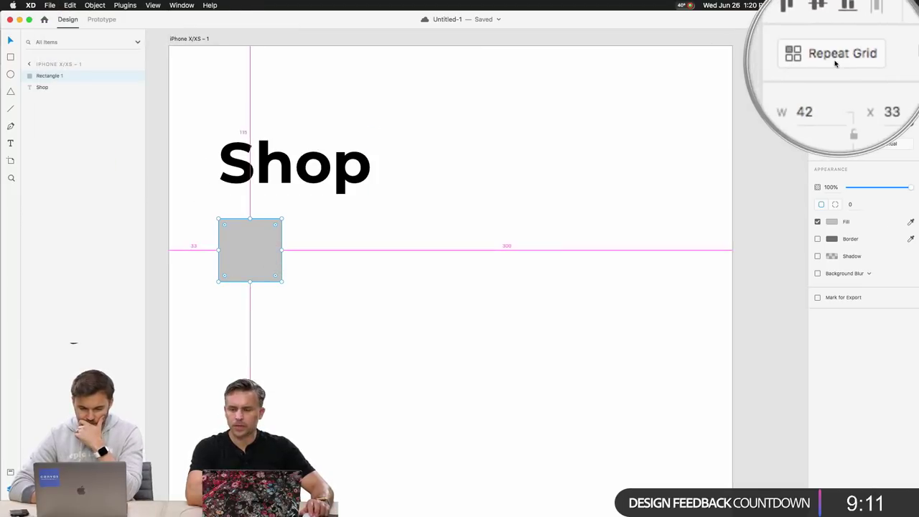
{"action": "left_click", "coordinate": [835, 60]}
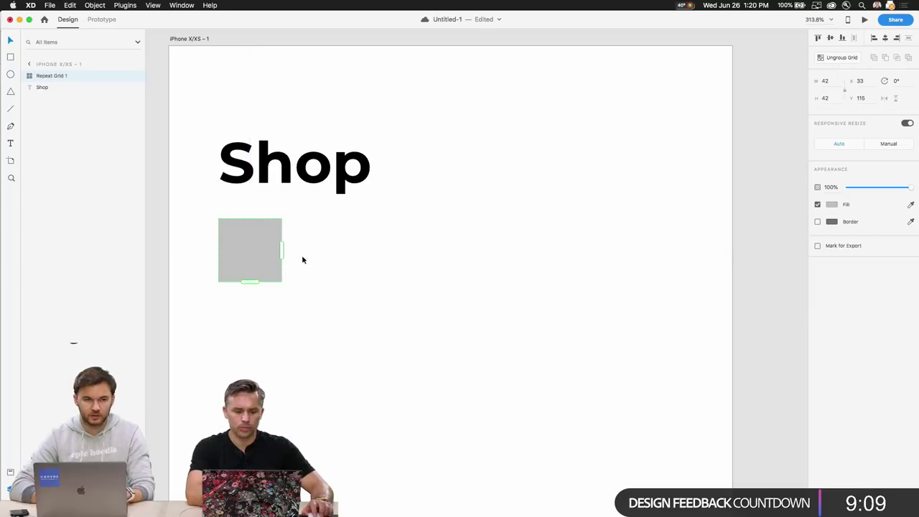
{"action": "left_click_drag", "start_coordinate": [281, 247], "coordinate": [700, 250]}
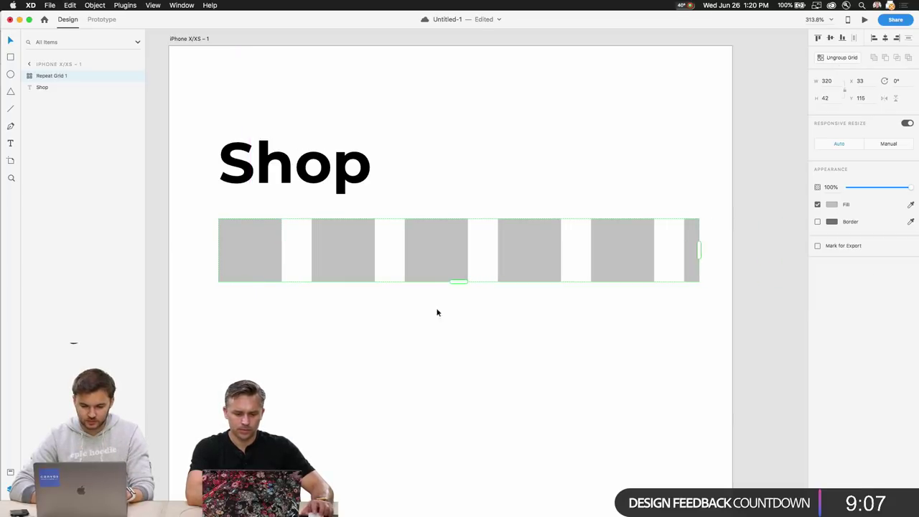
{"action": "left_click_drag", "start_coordinate": [455, 283], "coordinate": [462, 472]}
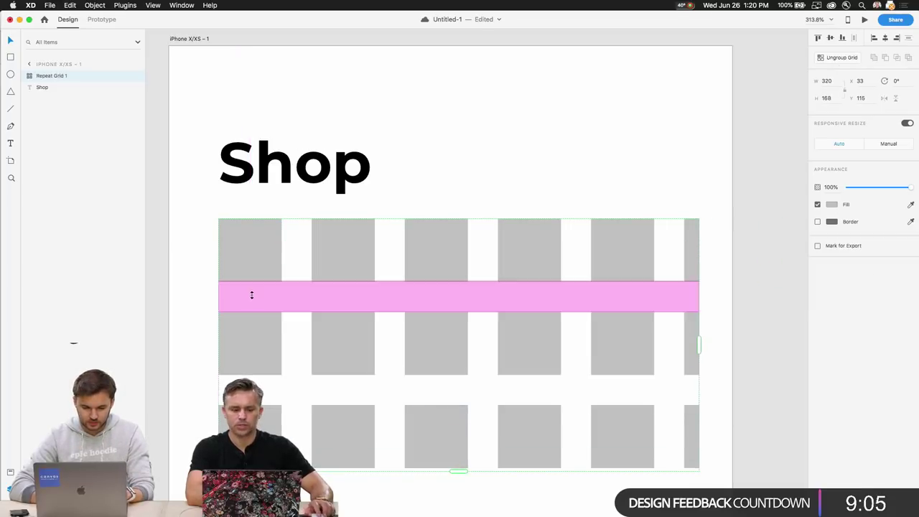
{"action": "double_click", "coordinate": [240, 245]}
{"action": "mouse_move", "coordinate": [275, 276]}
{"action": "left_mouse_down"}
{"action": "mouse_move", "coordinate": [264, 259]}
{"action": "mouse_move", "coordinate": [276, 279]}
{"action": "mouse_move", "coordinate": [255, 262]}
{"action": "mouse_move", "coordinate": [263, 279]}
{"action": "left_mouse_up"}
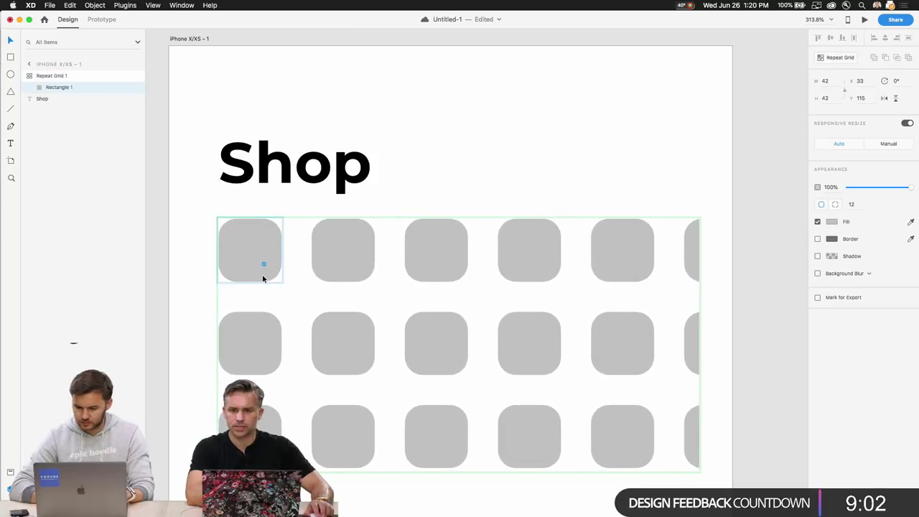
{"action": "left_click", "coordinate": [153, 77]}
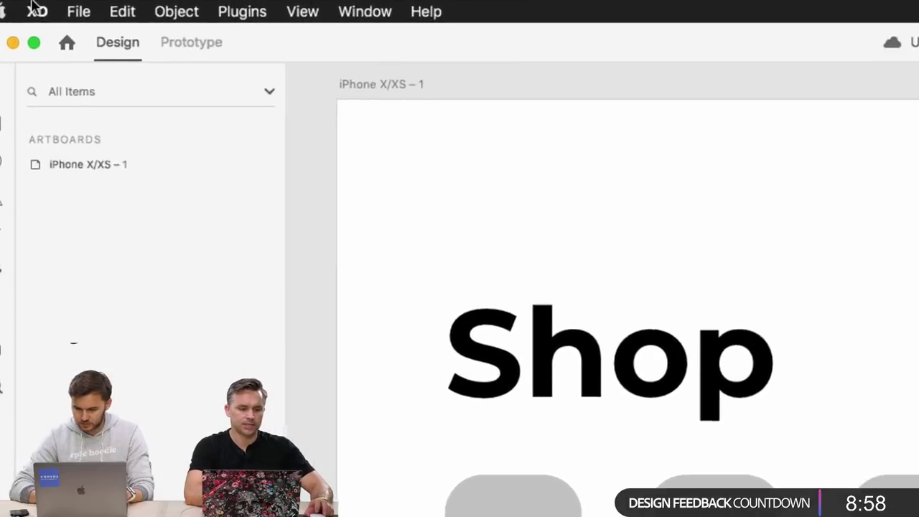
Open Adobe's More UI Kits web page from the File > Get UI Kits menu
{"action": "left_click", "coordinate": [50, 5]}
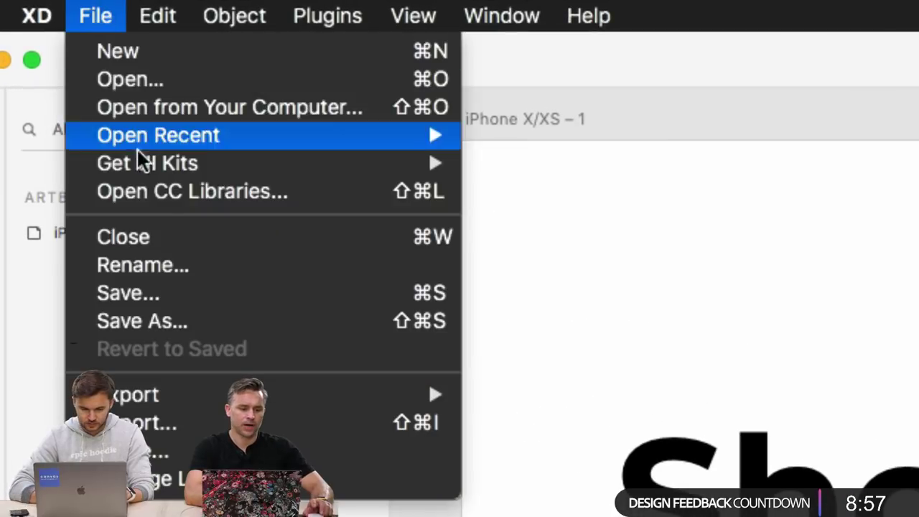
{"action": "mouse_move", "coordinate": [154, 173]}
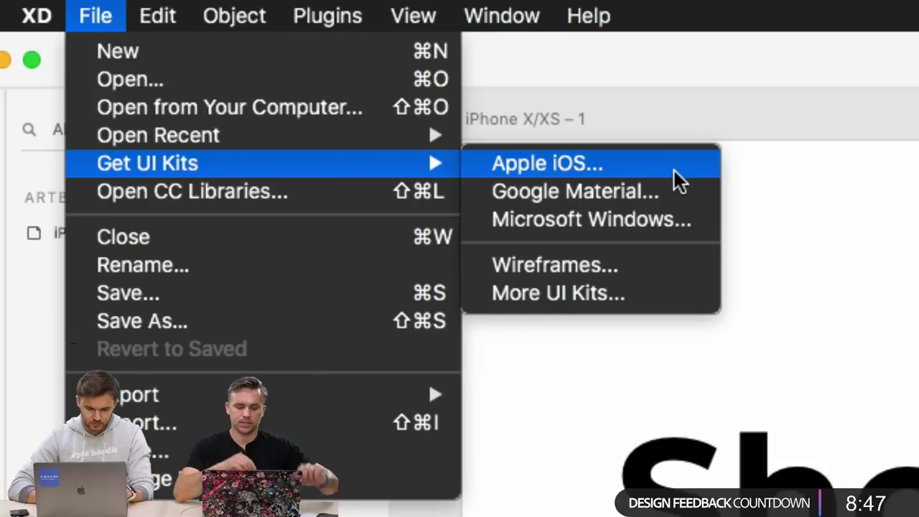
{"action": "left_click", "coordinate": [586, 294]}
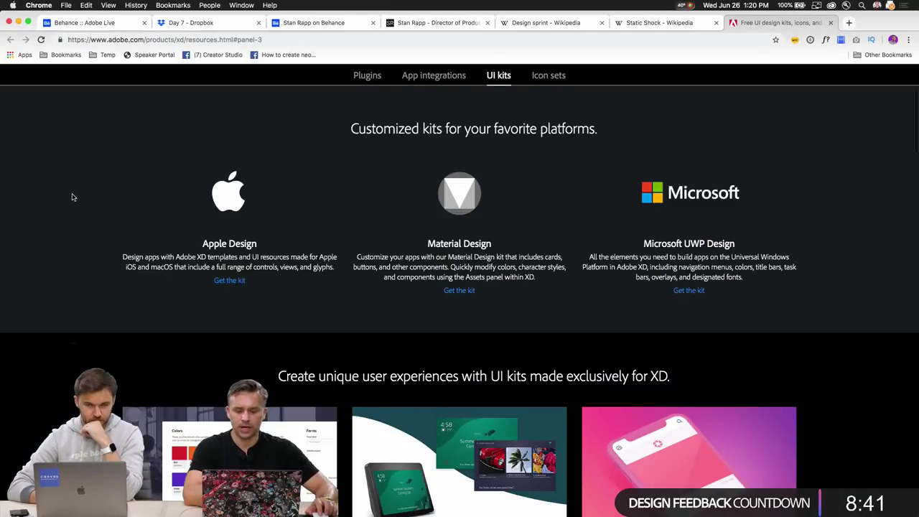
Scroll the UI kits page to the E-Commerce kit and download xd-resources-ecommerce-ui.zip
{"action": "scroll", "coordinate": [67, 191], "scroll_direction": "down", "scroll_amount": 2}
{"action": "scroll", "coordinate": [68, 191], "scroll_direction": "down", "scroll_amount": 5}
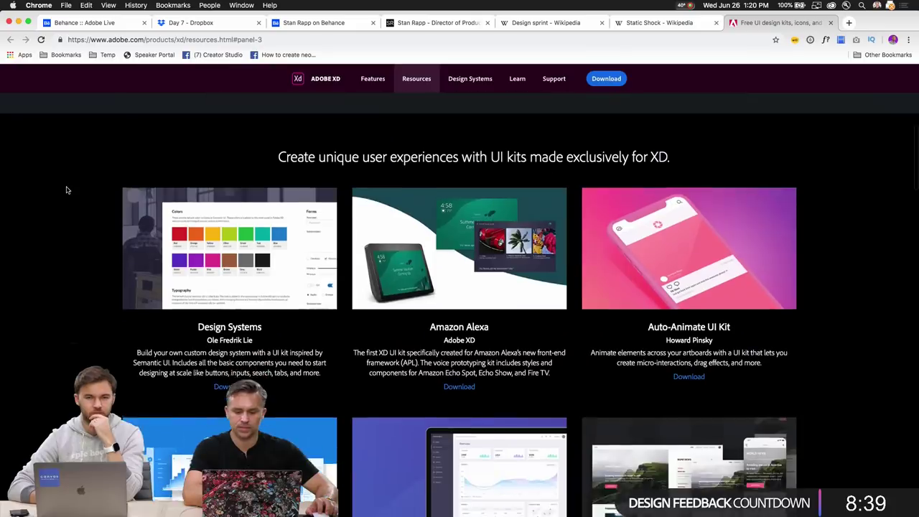
{"action": "scroll", "coordinate": [65, 189], "scroll_direction": "down", "scroll_amount": 10}
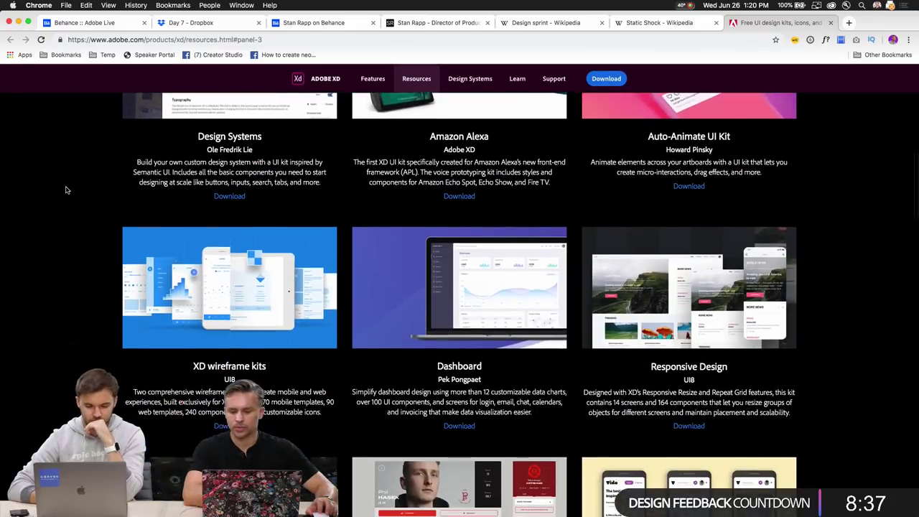
{"action": "scroll", "coordinate": [65, 190], "scroll_direction": "down", "scroll_amount": 10}
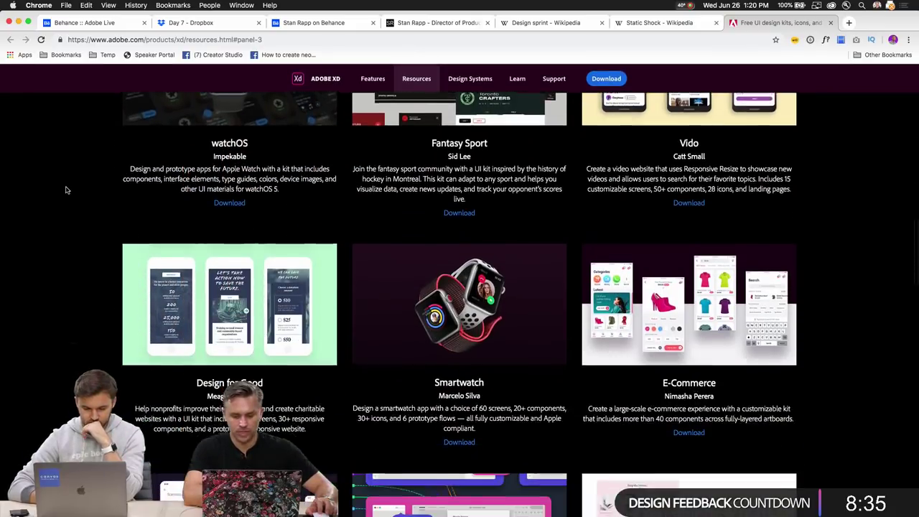
{"action": "scroll", "coordinate": [65, 190], "scroll_direction": "down", "scroll_amount": 4}
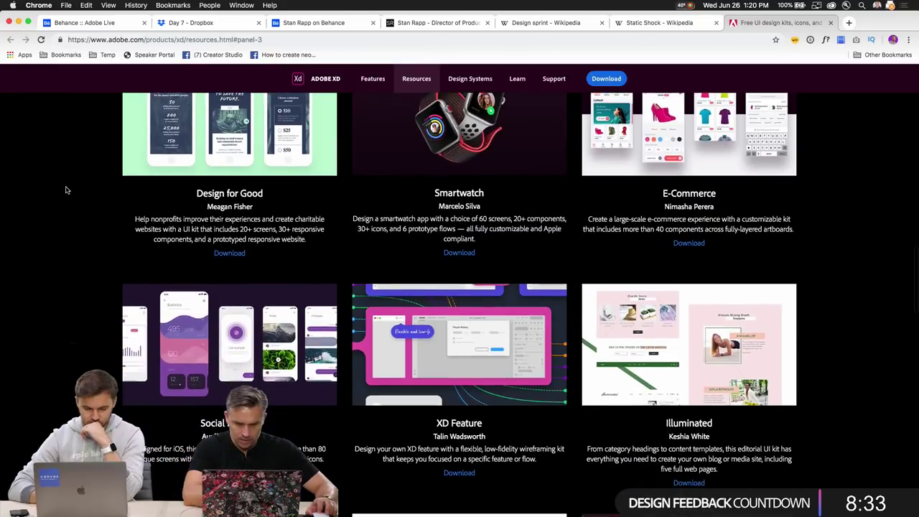
{"action": "scroll", "coordinate": [65, 189], "scroll_direction": "up", "scroll_amount": 5}
{"action": "scroll", "coordinate": [700, 167], "scroll_direction": "up", "scroll_amount": 2}
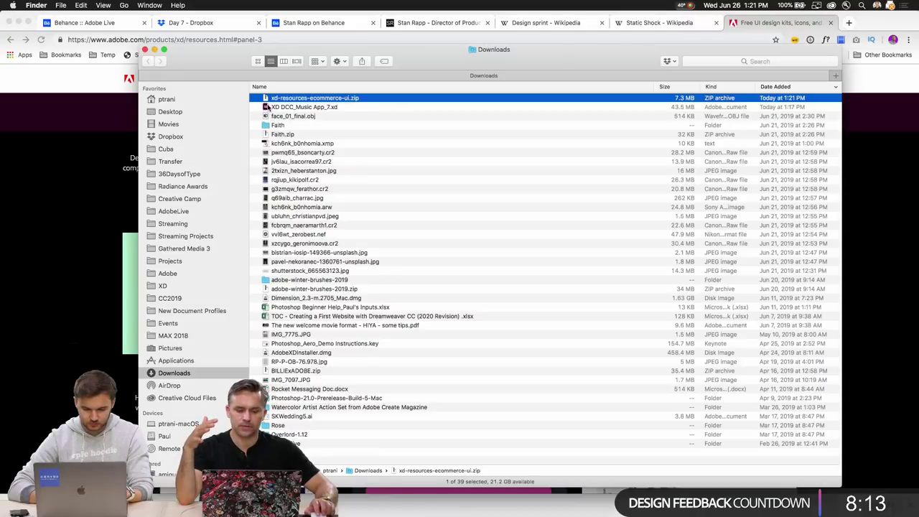
Unzip xd-resources-ecommerce-ui.zip and open ecomm-kit-final_2019.xd in XD
{"action": "double_click", "coordinate": [266, 99]}
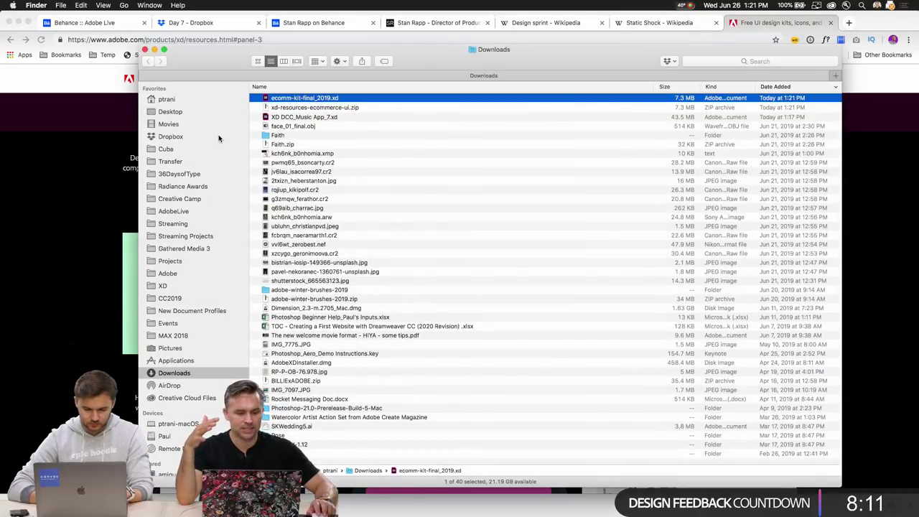
{"action": "double_click", "coordinate": [266, 98]}
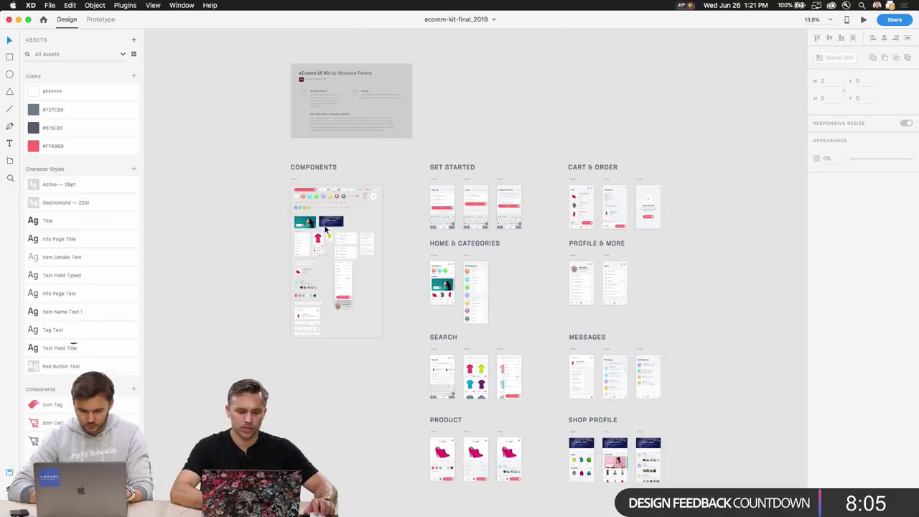
Bring the Refine Results screen into view and raise its overlay's background blur from 2 to 3
{"action": "scroll", "coordinate": [330, 232], "scroll_direction": "up", "scroll_amount": 5}
{"action": "scroll", "coordinate": [329, 232], "scroll_direction": "up", "scroll_amount": 3}
{"action": "scroll", "coordinate": [683, 299], "scroll_direction": "down", "scroll_amount": 5}
{"action": "scroll", "coordinate": [278, 336], "scroll_direction": "up", "scroll_amount": 5}
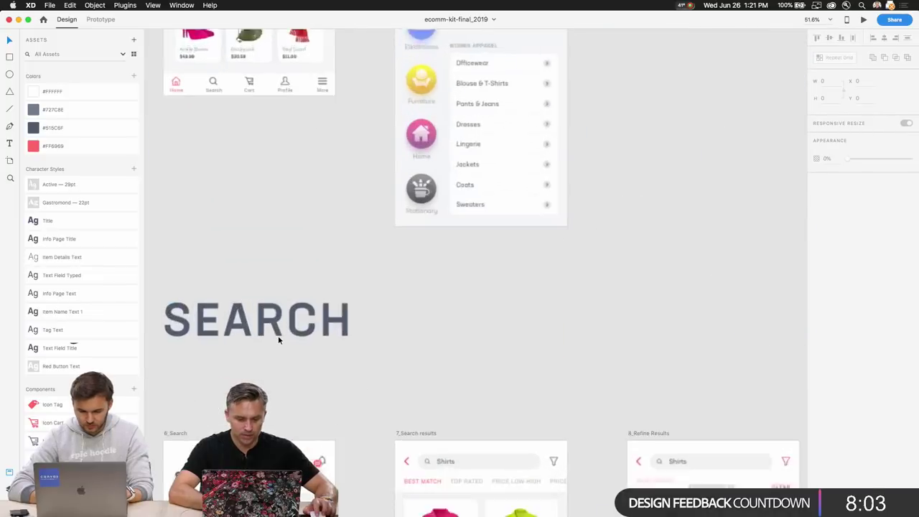
{"action": "scroll", "coordinate": [334, 387], "scroll_direction": "down", "scroll_amount": 5}
{"action": "scroll", "coordinate": [334, 288], "scroll_direction": "up", "scroll_amount": 4}
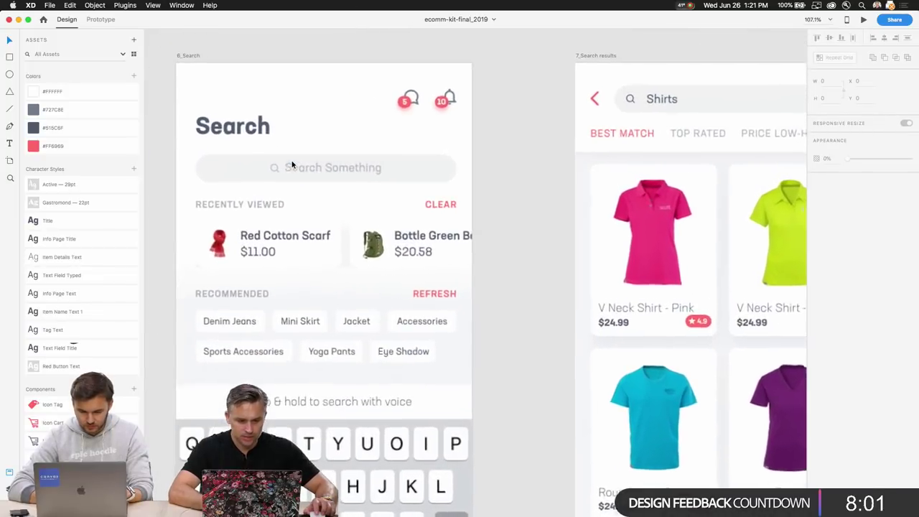
{"action": "left_click_drag", "start_coordinate": [498, 149], "coordinate": [484, 131]}
{"action": "left_click_drag", "start_coordinate": [585, 144], "coordinate": [256, 166]}
{"action": "left_click_drag", "start_coordinate": [510, 111], "coordinate": [291, 109]}
{"action": "scroll", "coordinate": [292, 109], "scroll_direction": "right", "scroll_amount": 5}
{"action": "scroll", "coordinate": [302, 95], "scroll_direction": "down", "scroll_amount": 3}
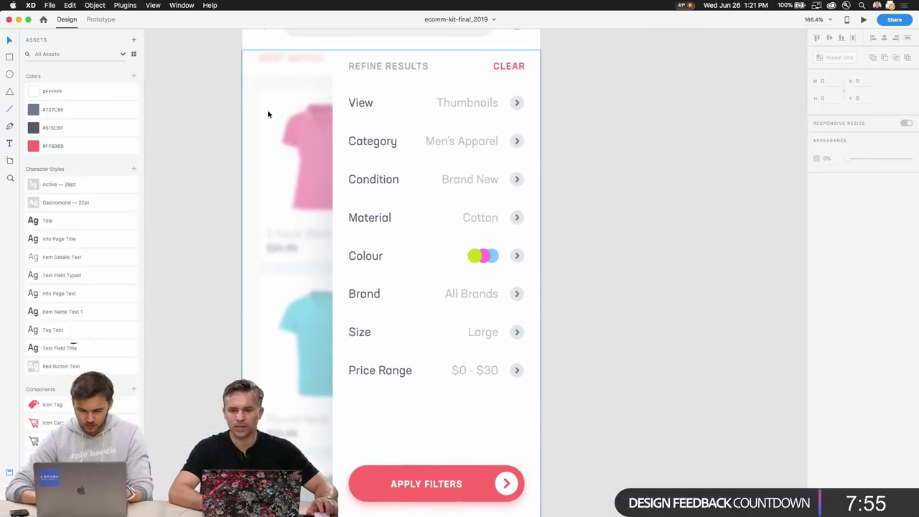
{"action": "scroll", "coordinate": [267, 111], "scroll_direction": "up", "scroll_amount": 3}
{"action": "scroll", "coordinate": [284, 119], "scroll_direction": "up", "scroll_amount": 3}
{"action": "left_click", "coordinate": [353, 148]}
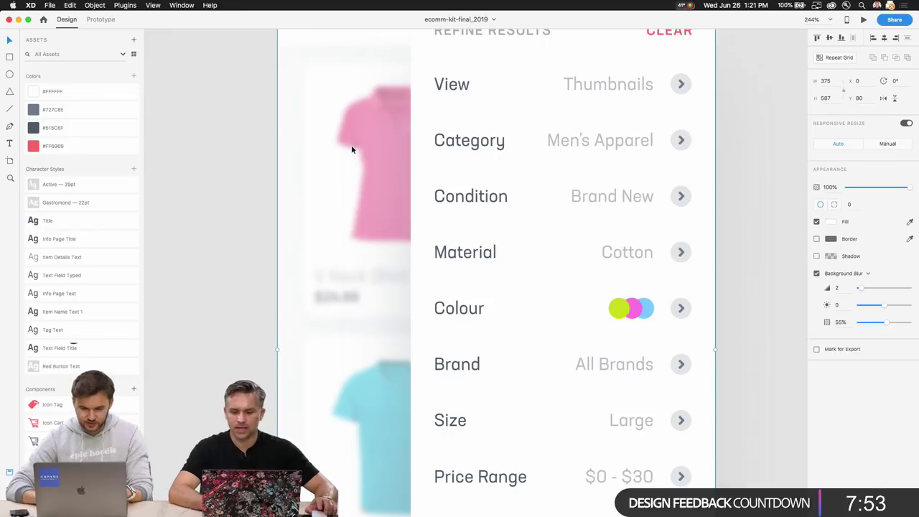
{"action": "scroll", "coordinate": [379, 189], "scroll_direction": "up", "scroll_amount": 1}
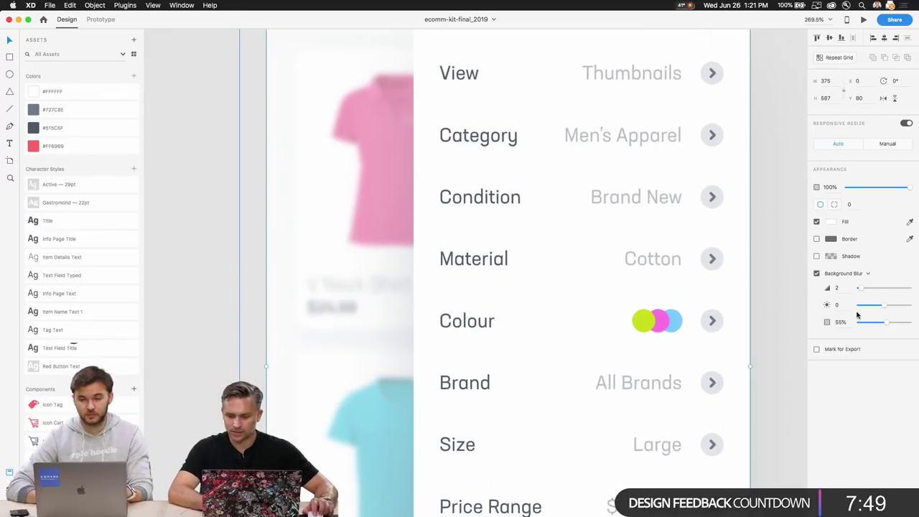
{"action": "left_click_drag", "start_coordinate": [862, 290], "coordinate": [863, 289]}
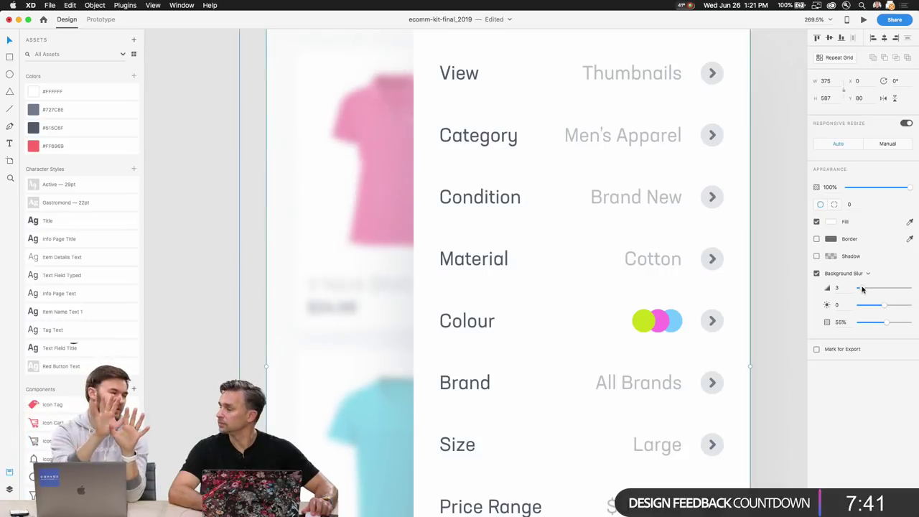
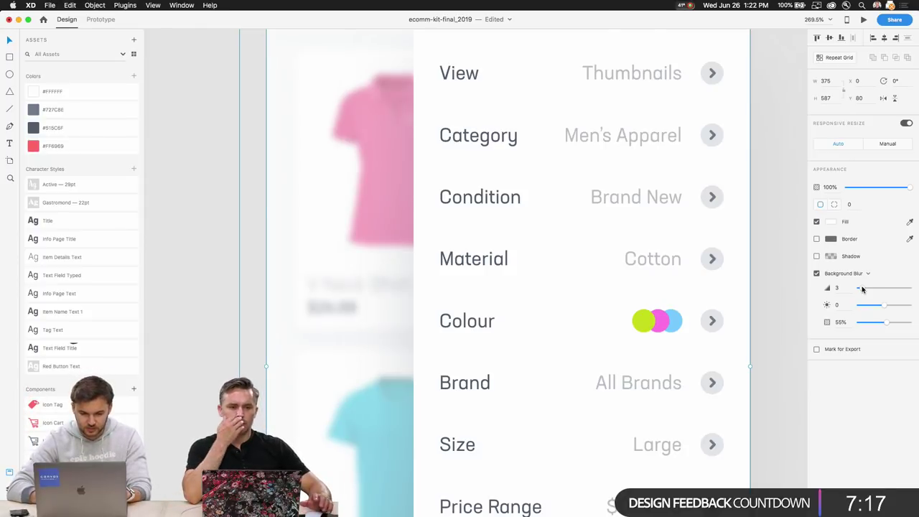
Deselect the blurred filter screen in ecomm-kit-final_2019 and open the File menu
{"action": "left_click", "coordinate": [188, 131]}
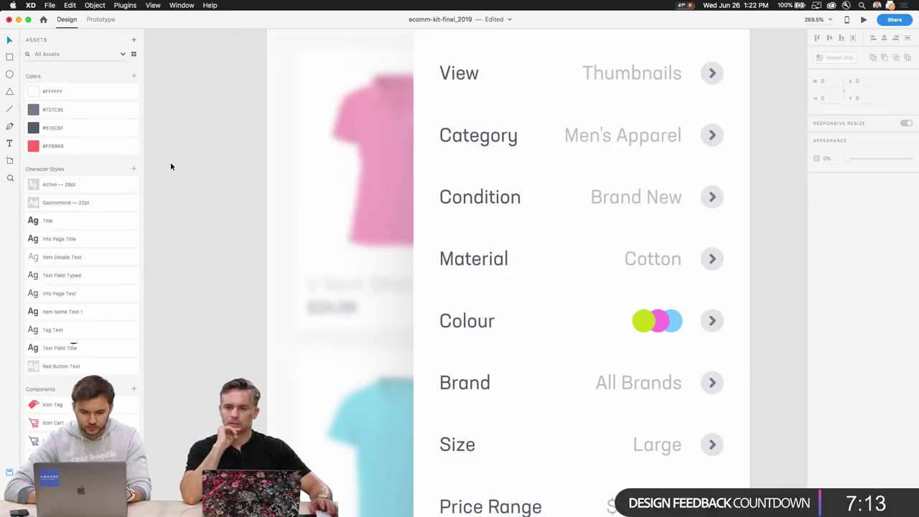
{"action": "left_click", "coordinate": [50, 5]}
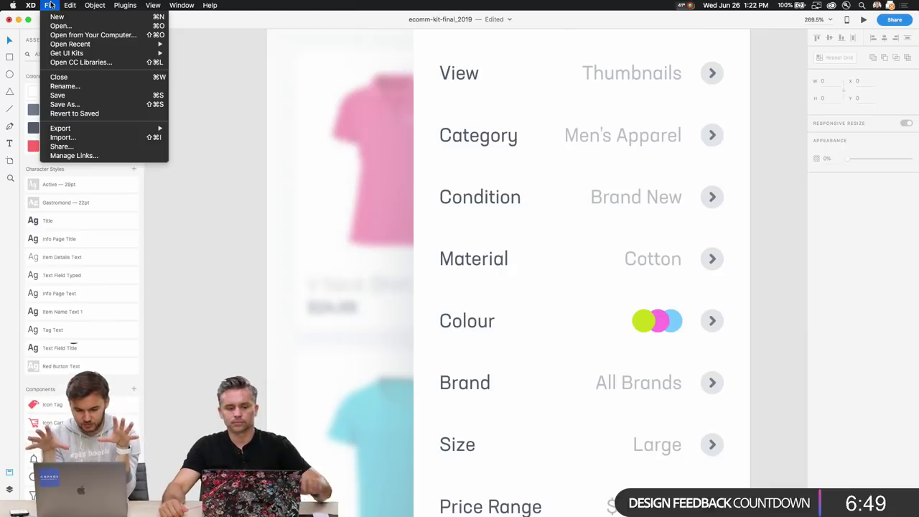
Move the ecomm-kit window aside and bring the untitled Shop document to the front
{"action": "left_click", "coordinate": [209, 219]}
{"action": "left_click_drag", "start_coordinate": [167, 19], "coordinate": [177, 70]}
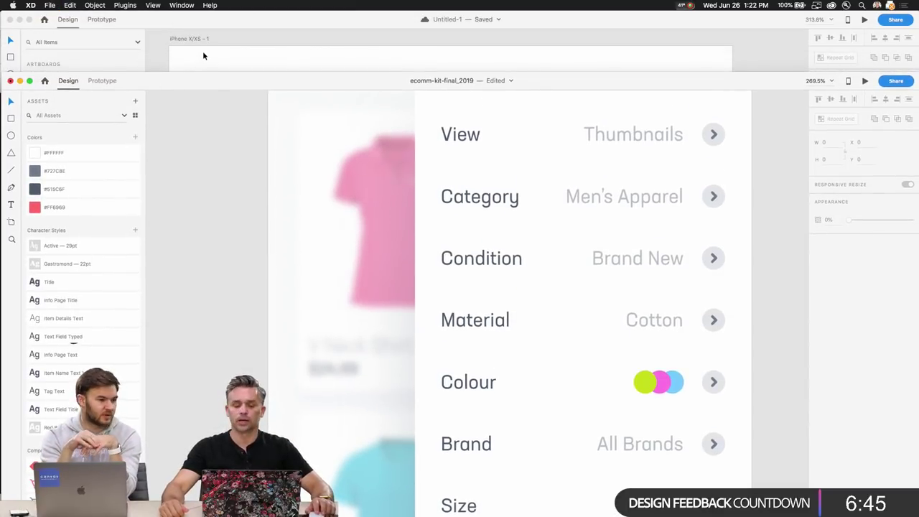
{"action": "left_click", "coordinate": [161, 58]}
Choose File > Get UI Kits > Wireframes to open the free Wires kit page
{"action": "left_click", "coordinate": [50, 5]}
{"action": "mouse_move", "coordinate": [166, 52]}
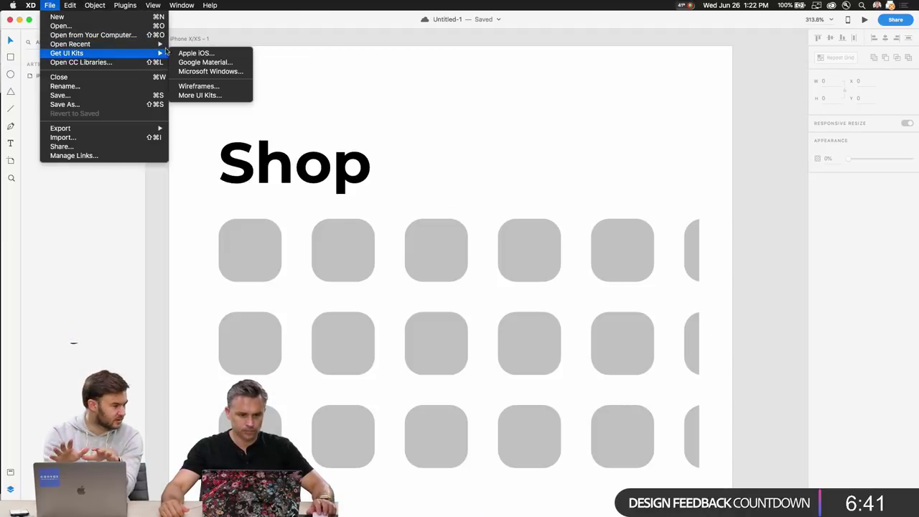
{"action": "left_click", "coordinate": [215, 87]}
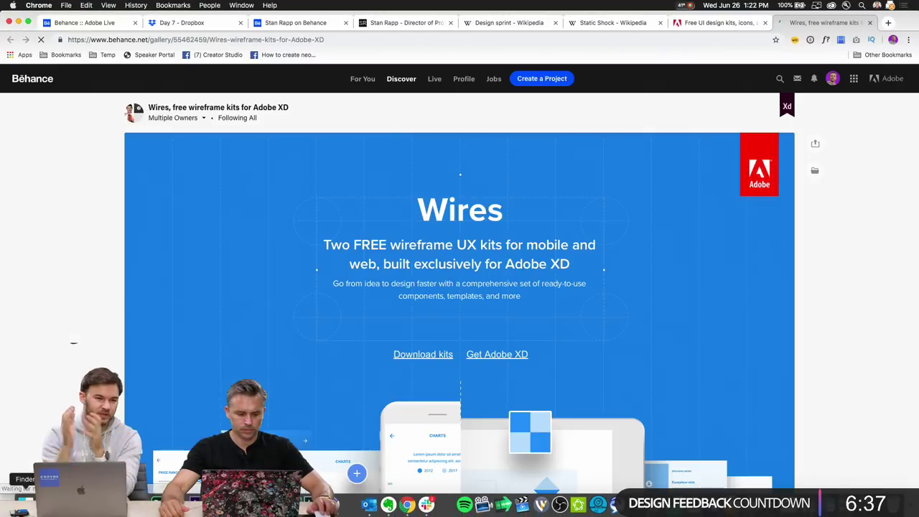
Scroll to the Wires prototype section and launch the interactive prototype
{"action": "scroll", "coordinate": [128, 299], "scroll_direction": "down", "scroll_amount": 5}
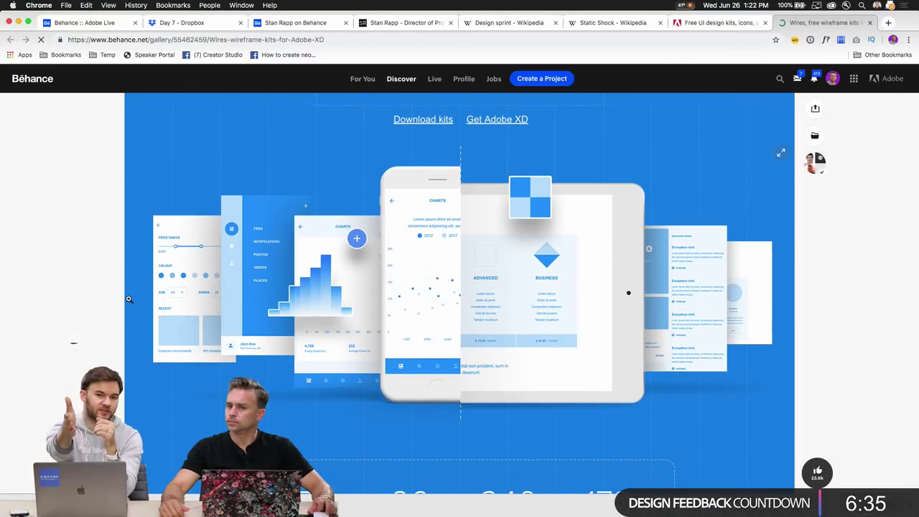
{"action": "scroll", "coordinate": [328, 338], "scroll_direction": "down", "scroll_amount": 8}
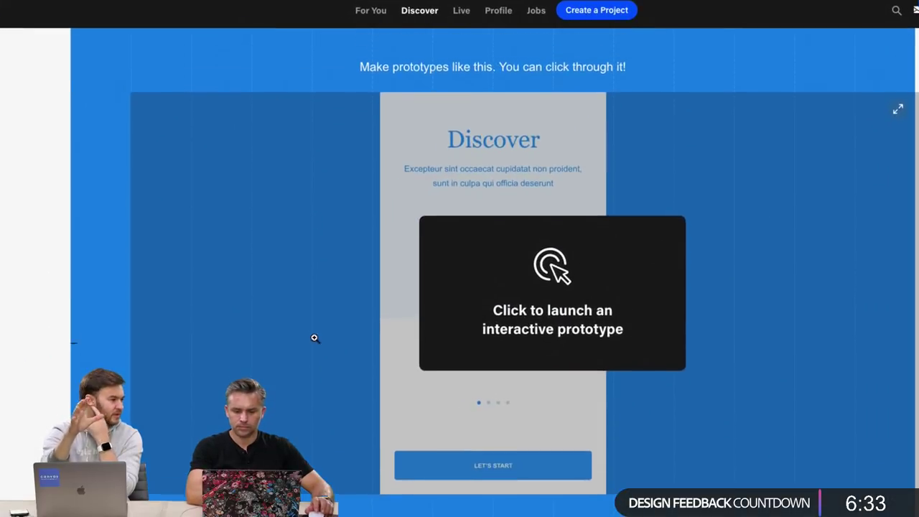
{"action": "scroll", "coordinate": [314, 337], "scroll_direction": "up", "scroll_amount": 1}
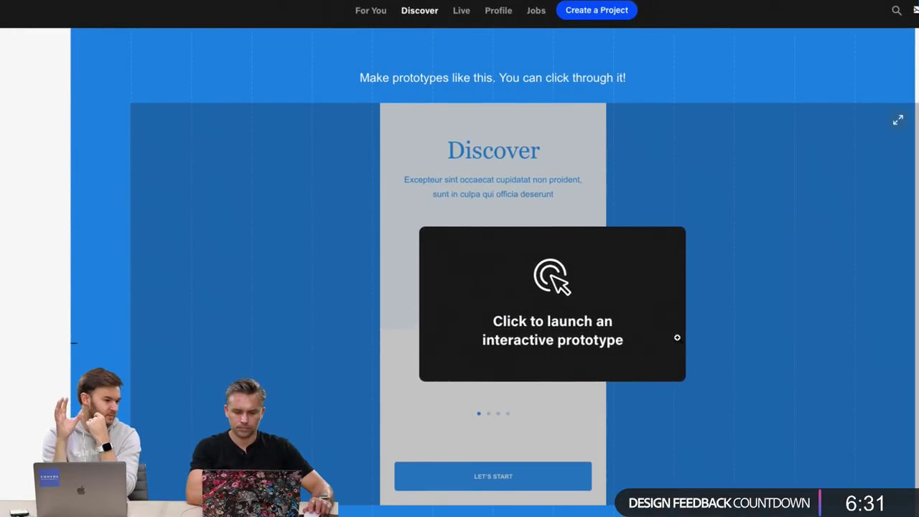
{"action": "scroll", "coordinate": [677, 338], "scroll_direction": "down", "scroll_amount": 2}
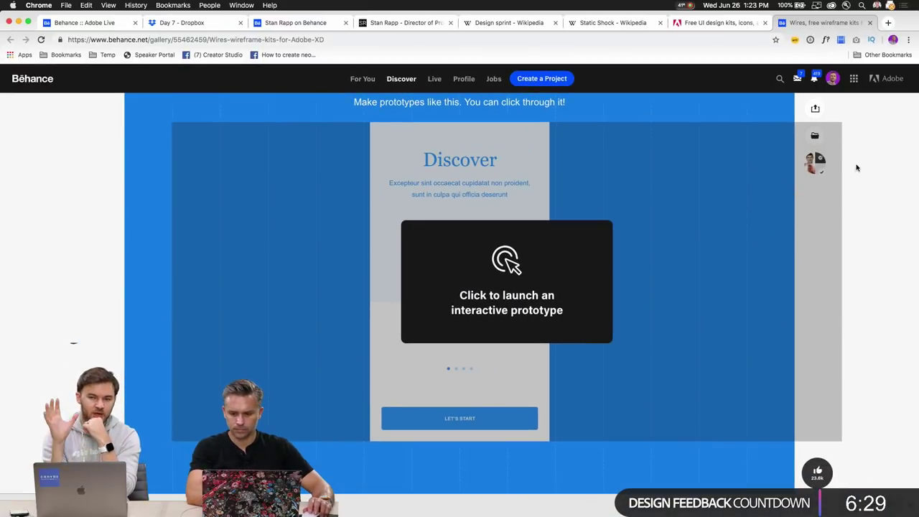
{"action": "left_click", "coordinate": [505, 269]}
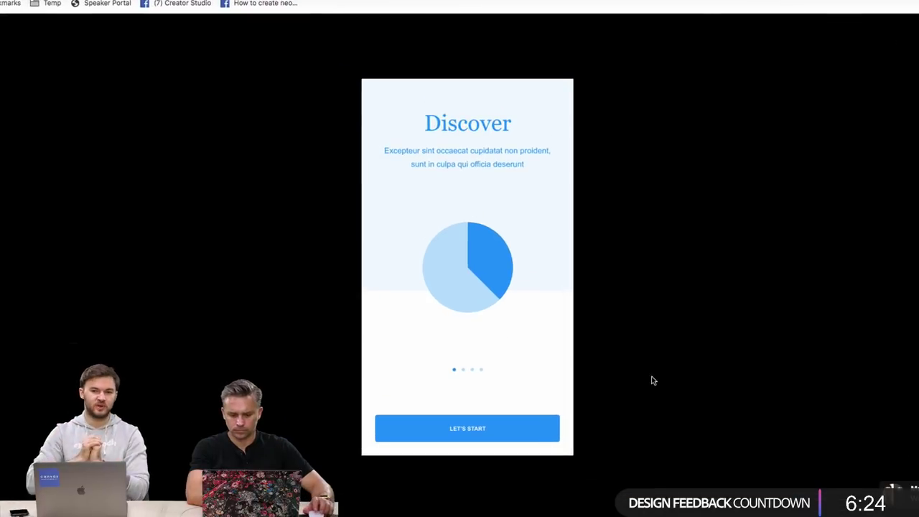
Advance through LET'S START and the sample account form to the Feed screen
{"action": "left_click", "coordinate": [459, 427]}
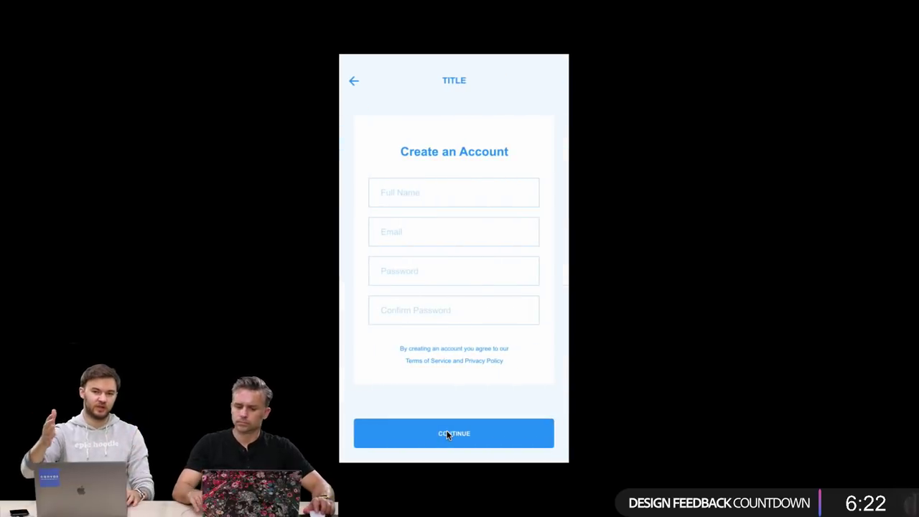
{"action": "left_click", "coordinate": [447, 434]}
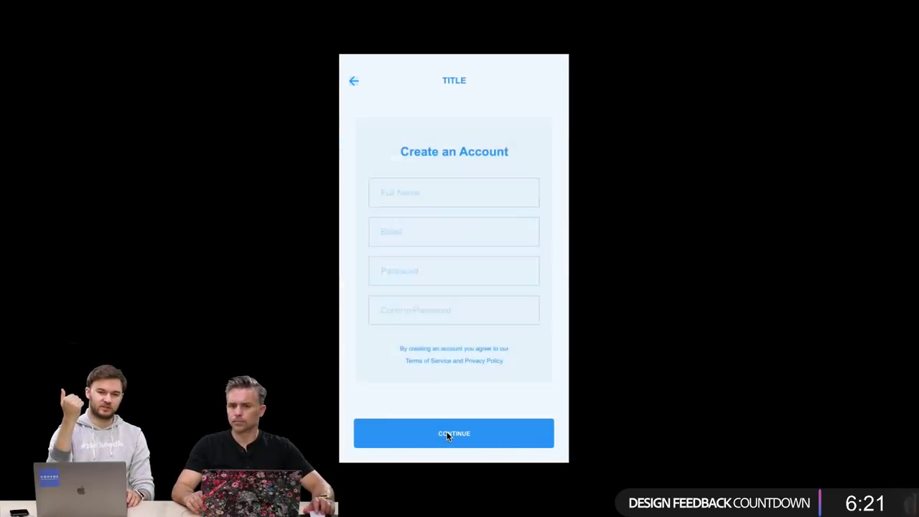
{"action": "left_click", "coordinate": [428, 281]}
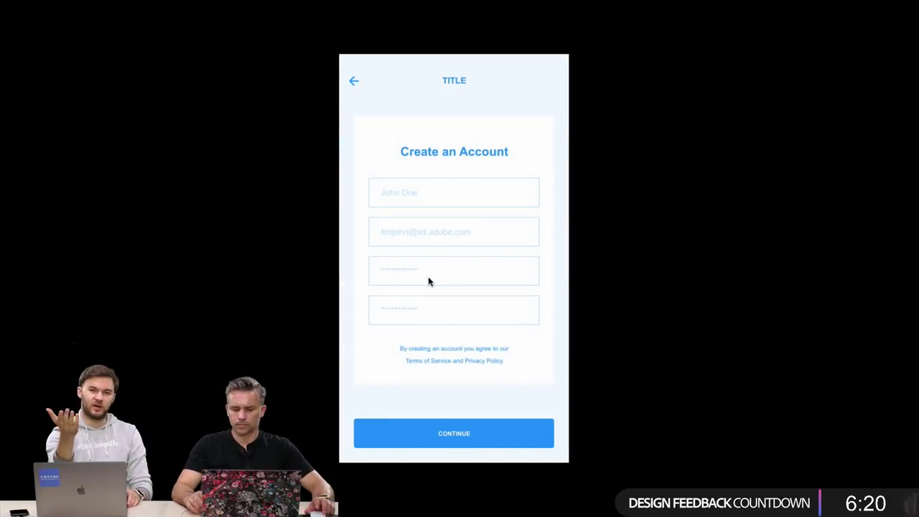
{"action": "left_click", "coordinate": [443, 433]}
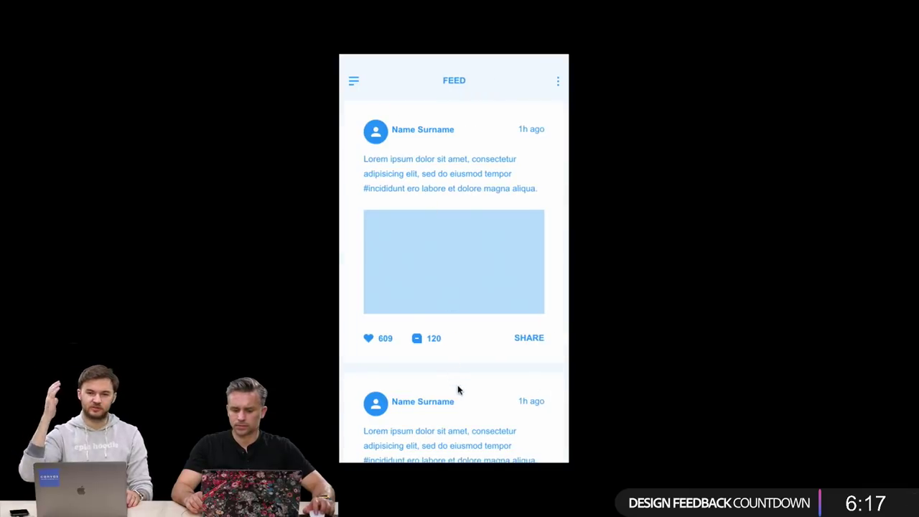
{"action": "scroll", "coordinate": [424, 359], "scroll_direction": "down", "scroll_amount": 5}
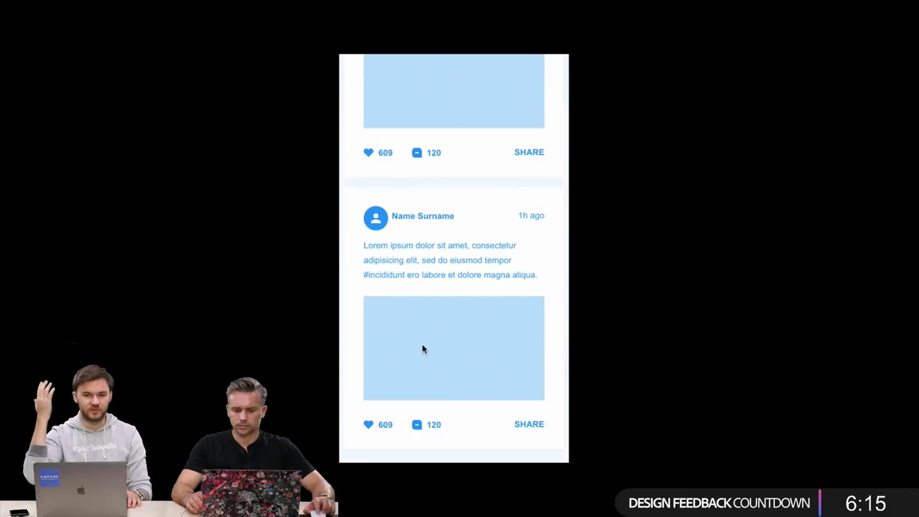
{"action": "scroll", "coordinate": [423, 346], "scroll_direction": "up", "scroll_amount": 5}
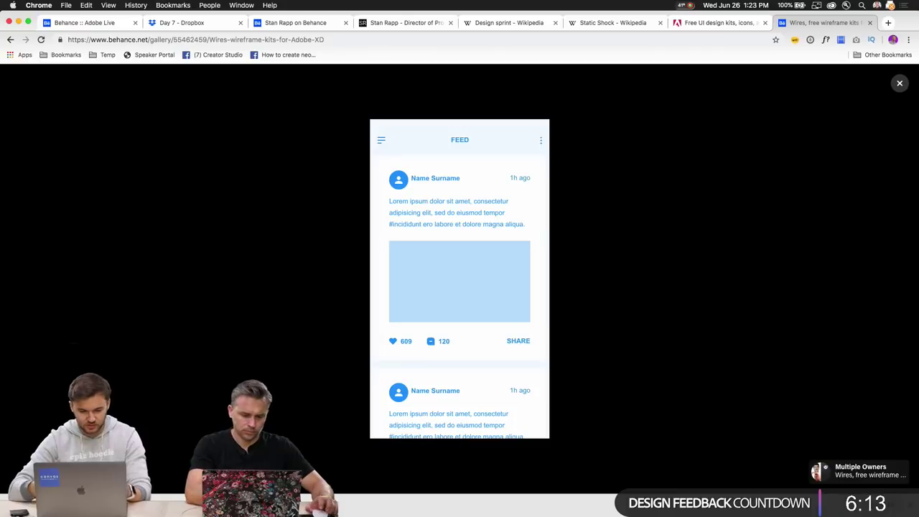
Open Wires - Mobile.xd from the XD › UI Kits › Wires folder in Finder
{"action": "left_click", "coordinate": [368, 505]}
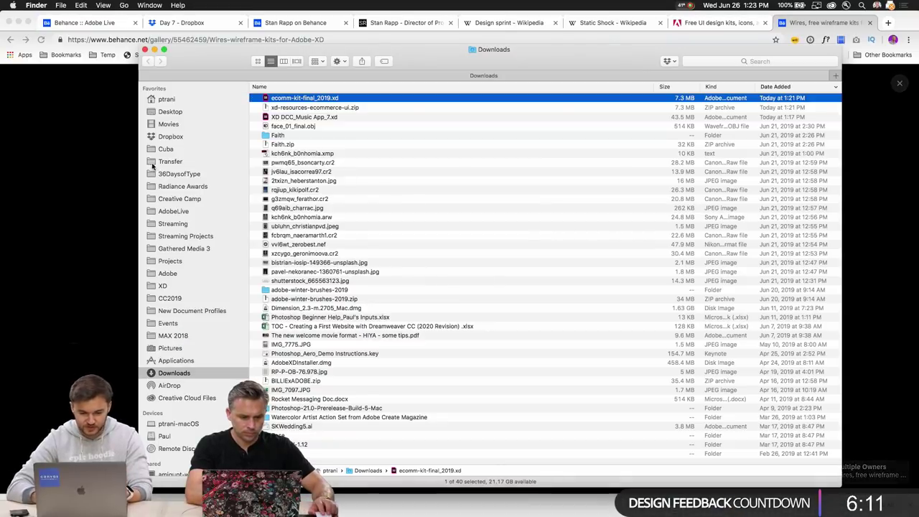
{"action": "left_click", "coordinate": [160, 286]}
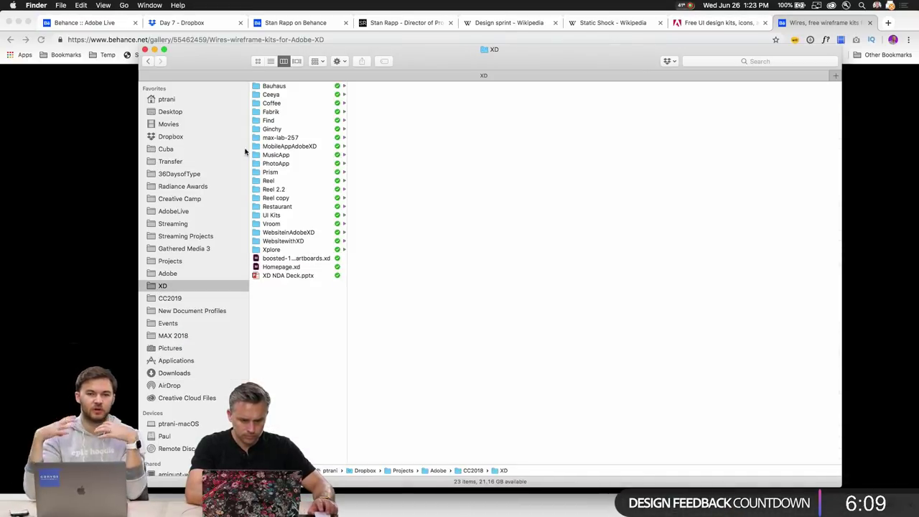
{"action": "left_click", "coordinate": [260, 217]}
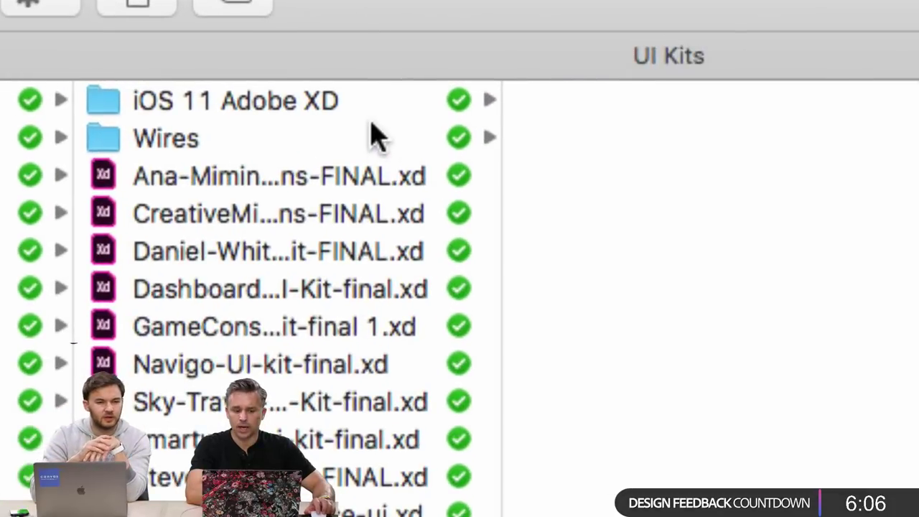
{"action": "left_click", "coordinate": [416, 94]}
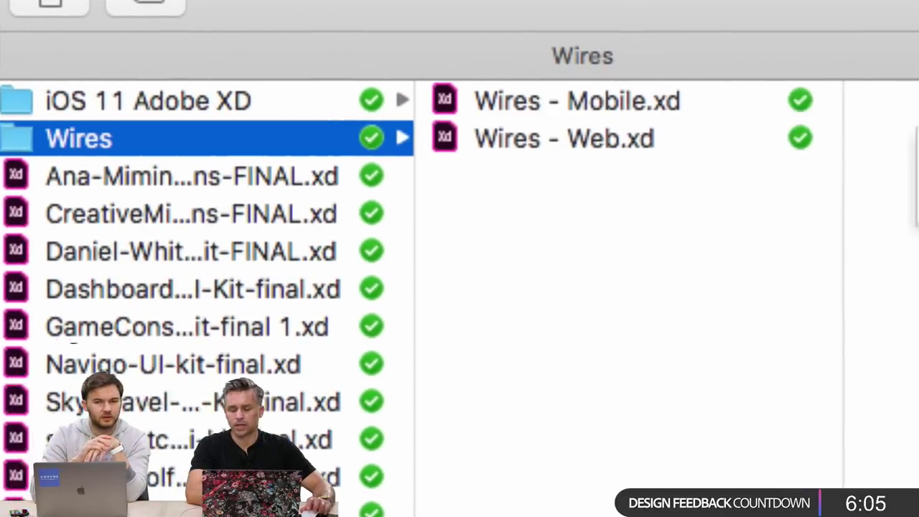
{"action": "left_click", "coordinate": [623, 135]}
{"action": "left_click", "coordinate": [634, 105]}
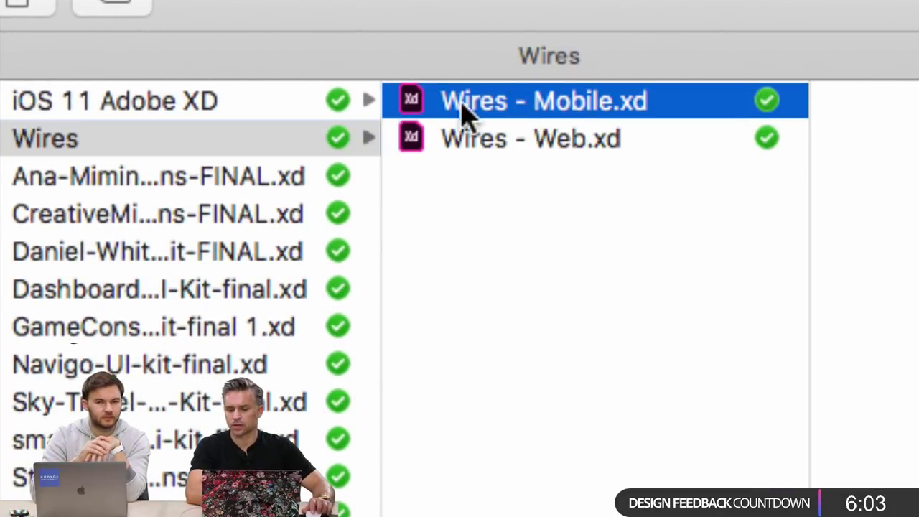
{"action": "double_click", "coordinate": [411, 112]}
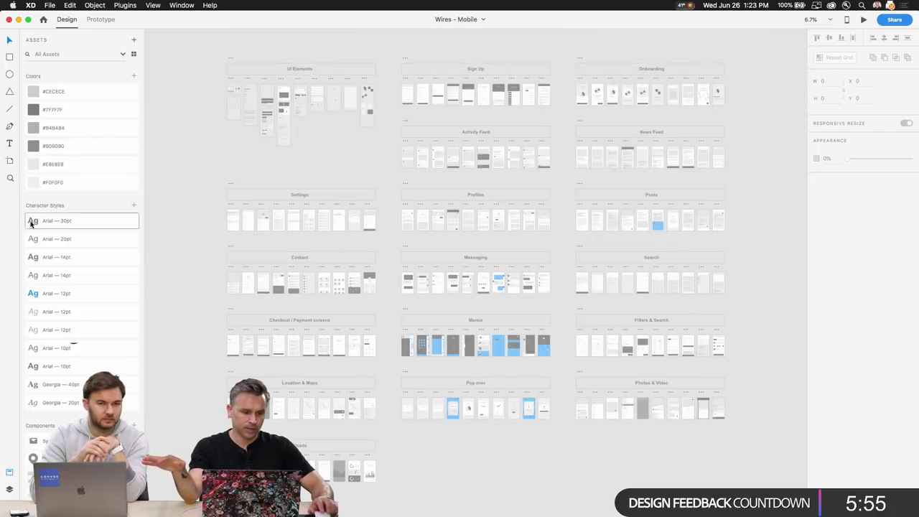
Browse the Layers and Plugins panels, then return to the kit's Assets colours and text styles
{"action": "left_click", "coordinate": [10, 490]}
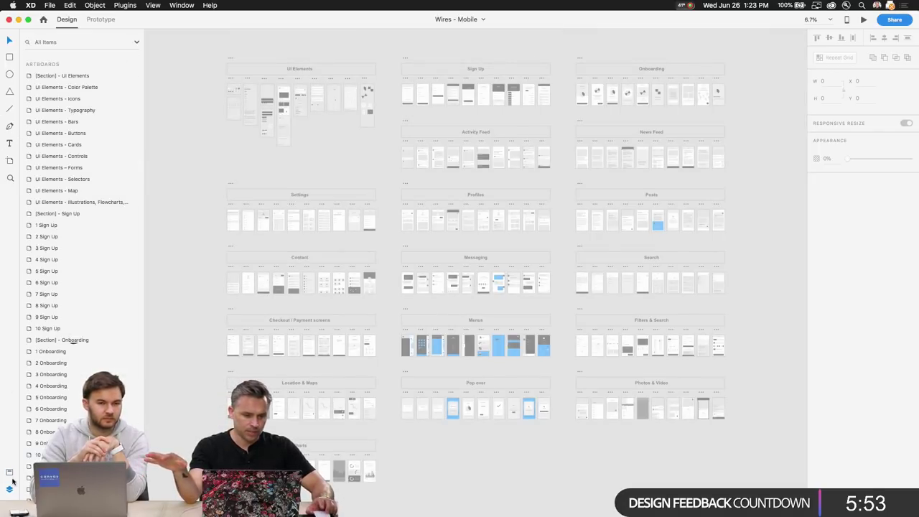
{"action": "left_click", "coordinate": [10, 508]}
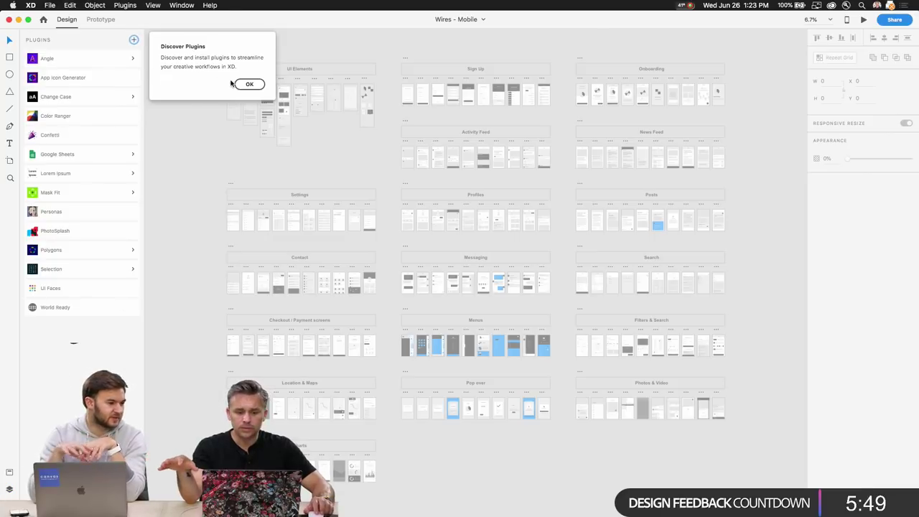
{"action": "left_click", "coordinate": [249, 84]}
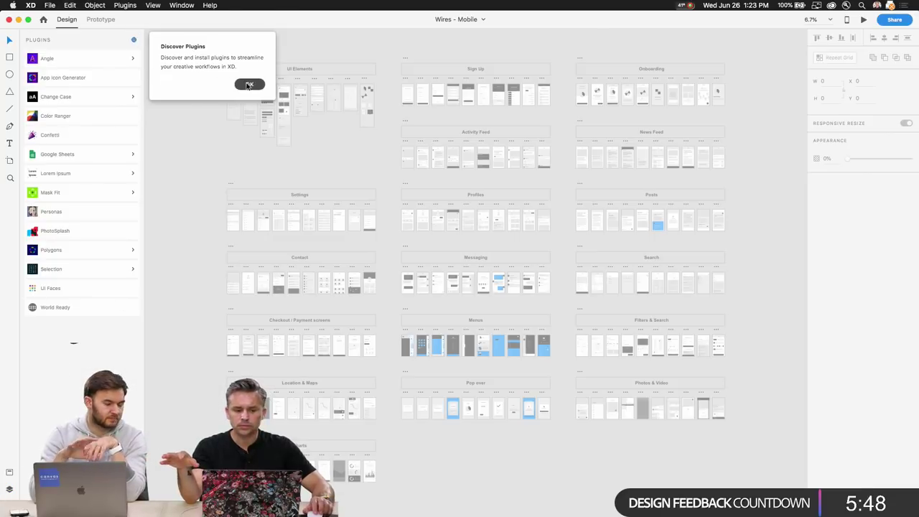
{"action": "left_click", "coordinate": [9, 472]}
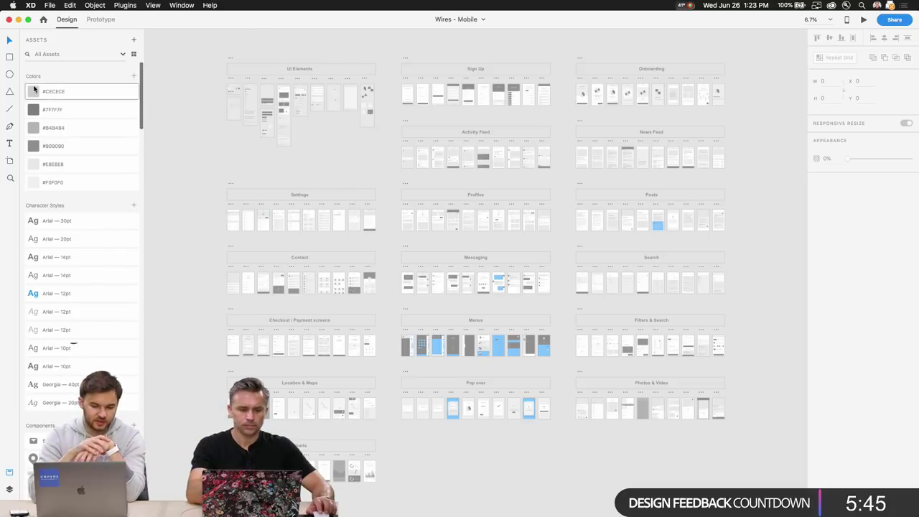
{"action": "scroll", "coordinate": [263, 116], "scroll_direction": "up", "scroll_amount": 5}
{"action": "scroll", "coordinate": [266, 108], "scroll_direction": "up", "scroll_amount": 10}
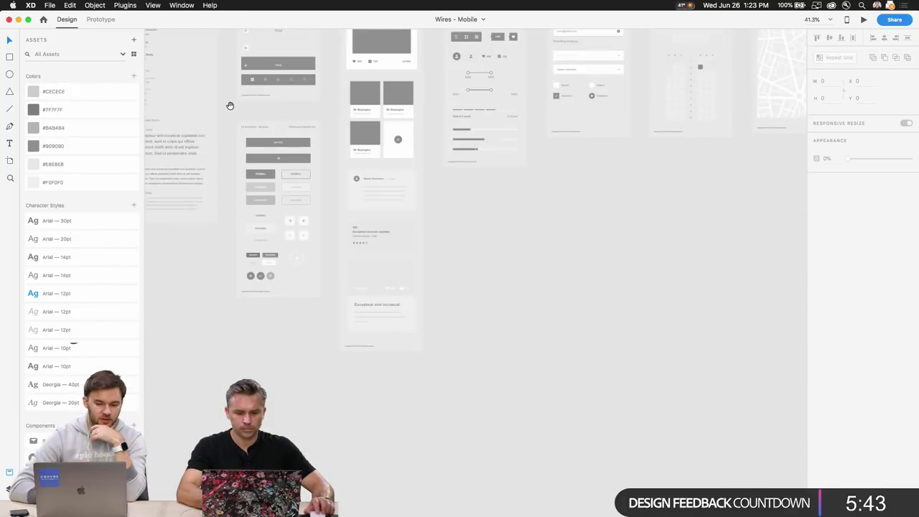
Change the #CECECE colour asset to red ff0000
{"action": "right_click", "coordinate": [72, 90]}
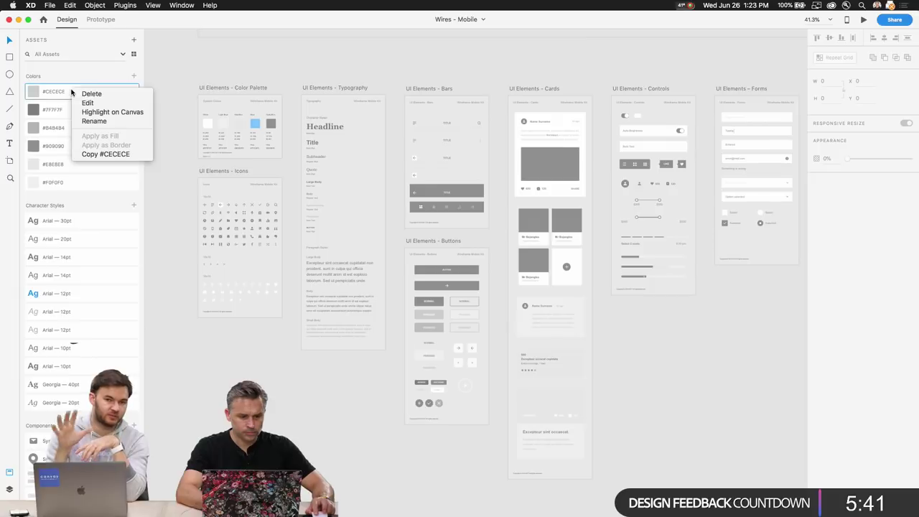
{"action": "left_click", "coordinate": [76, 99]}
{"action": "type", "text": "ff0000"}
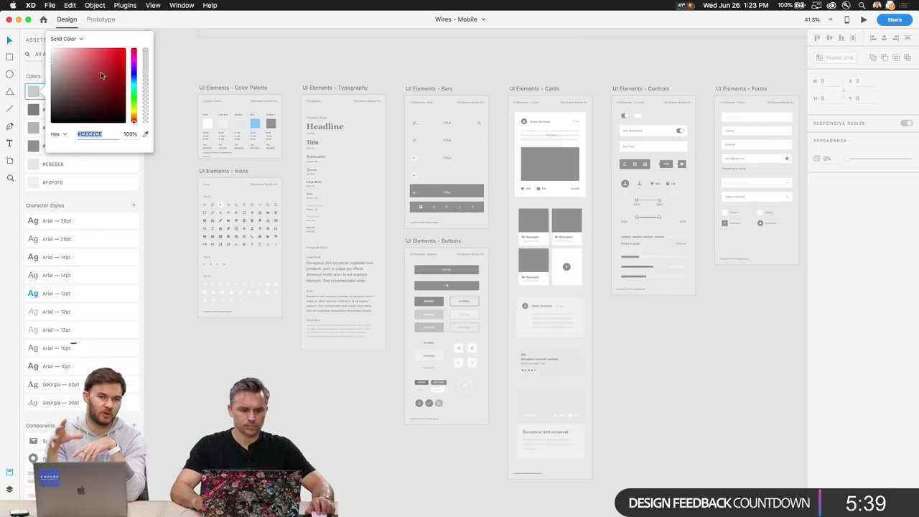
{"action": "left_click", "coordinate": [109, 189]}
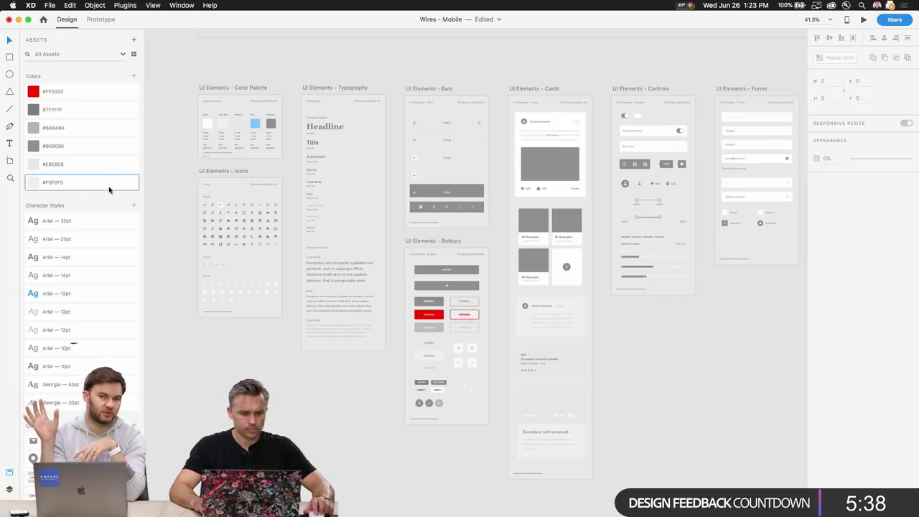
Change the #7F7F7F colour asset to a deep red
{"action": "right_click", "coordinate": [72, 110]}
{"action": "left_click", "coordinate": [96, 124]}
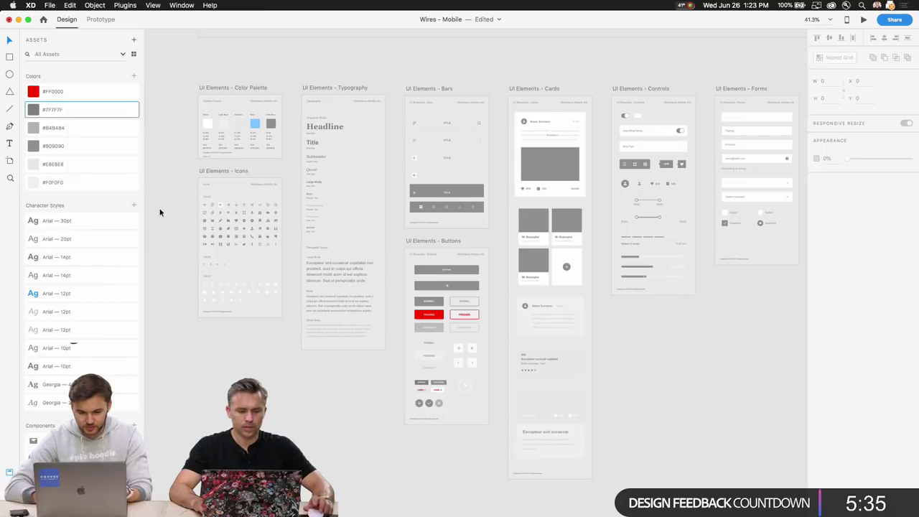
{"action": "mouse_move", "coordinate": [111, 108]}
{"action": "left_mouse_down"}
{"action": "mouse_move", "coordinate": [100, 115]}
{"action": "mouse_move", "coordinate": [147, 72]}
{"action": "mouse_move", "coordinate": [154, 37]}
{"action": "left_mouse_up"}
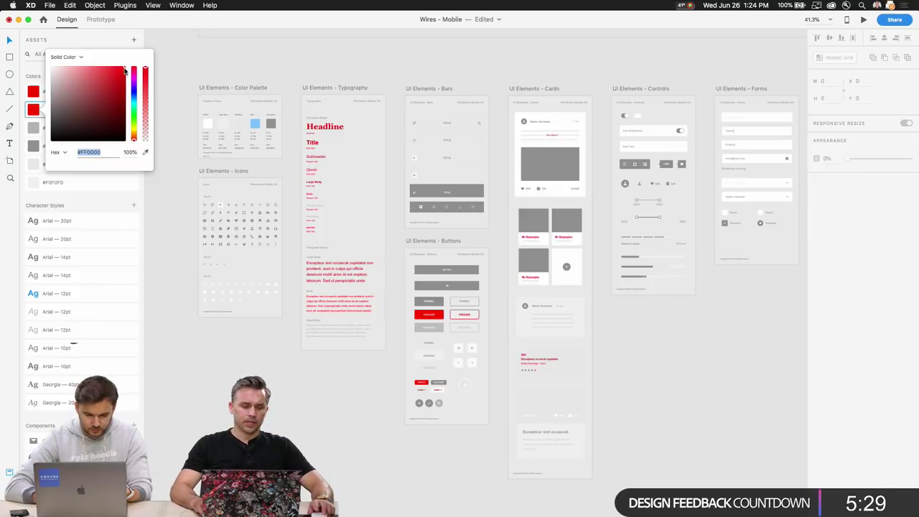
{"action": "left_click", "coordinate": [106, 196]}
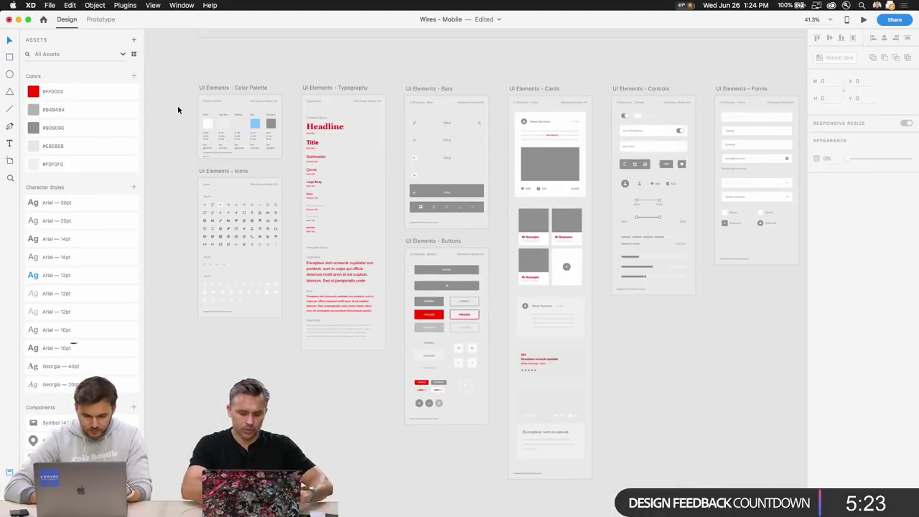
Zoom out to all boards and change the #909090 colour asset to red #E30000
{"action": "key", "text": "super+0"}
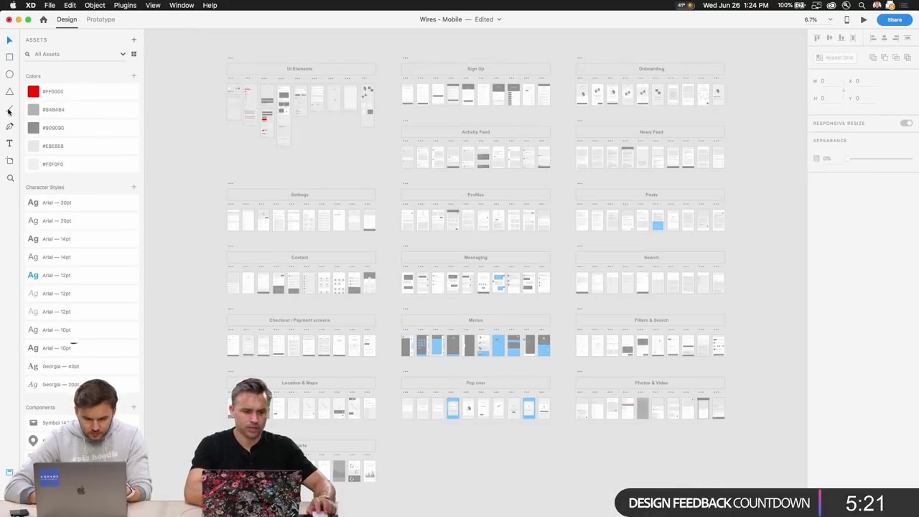
{"action": "right_click", "coordinate": [47, 113]}
{"action": "left_click", "coordinate": [43, 118]}
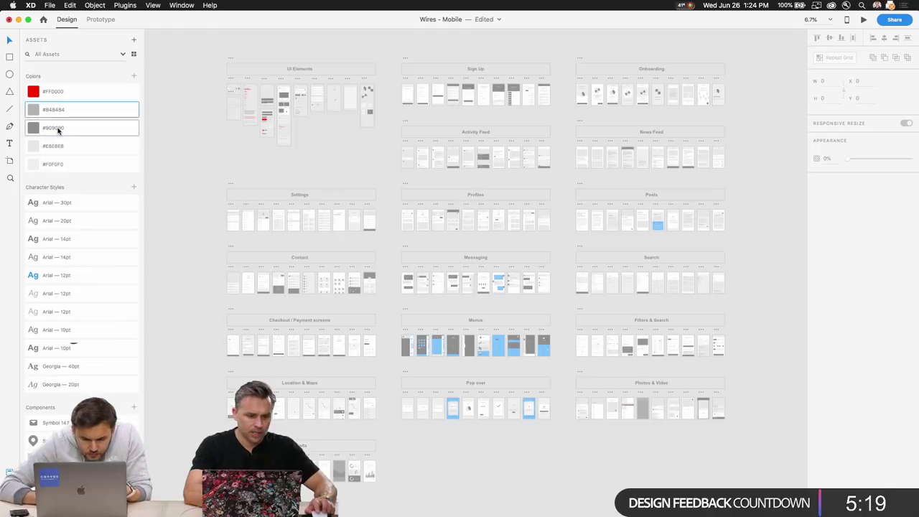
{"action": "right_click", "coordinate": [63, 128]}
{"action": "left_click", "coordinate": [81, 142]}
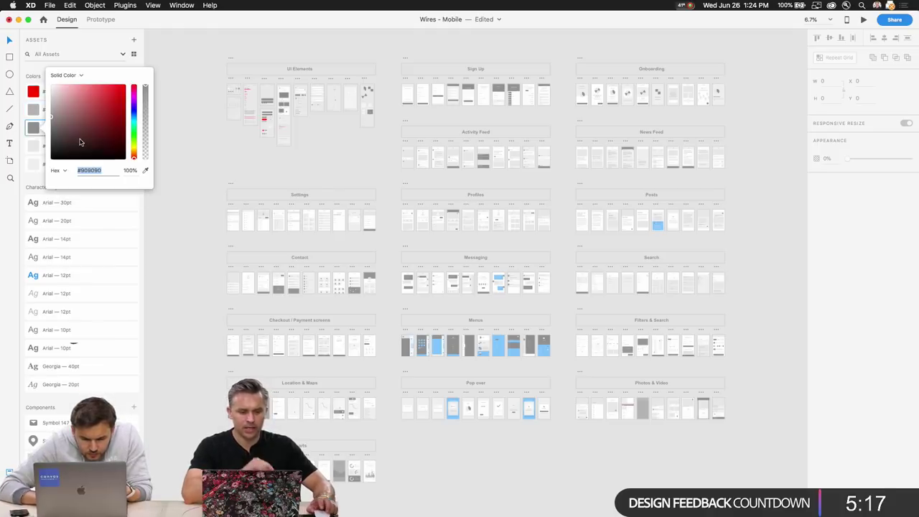
{"action": "mouse_move", "coordinate": [84, 113]}
{"action": "left_mouse_down"}
{"action": "mouse_move", "coordinate": [126, 90]}
{"action": "mouse_move", "coordinate": [125, 78]}
{"action": "mouse_move", "coordinate": [144, 61]}
{"action": "left_mouse_up"}
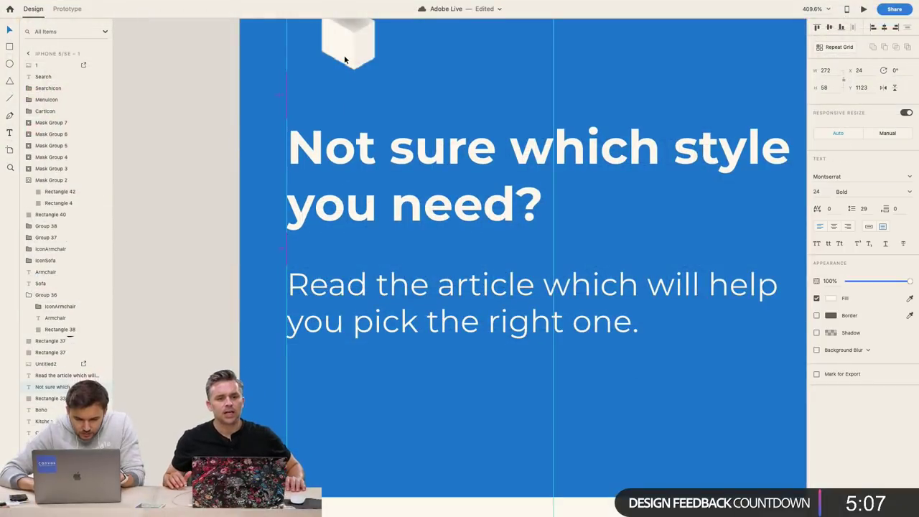
Nudge the Read the article text up one pixel
{"action": "left_click", "coordinate": [397, 260]}
{"action": "left_click", "coordinate": [396, 267]}
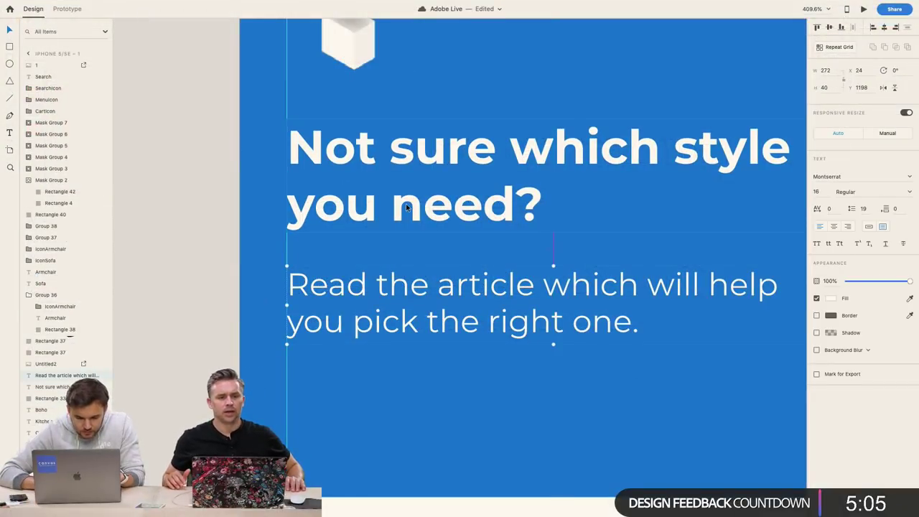
{"action": "key", "text": "Up"}
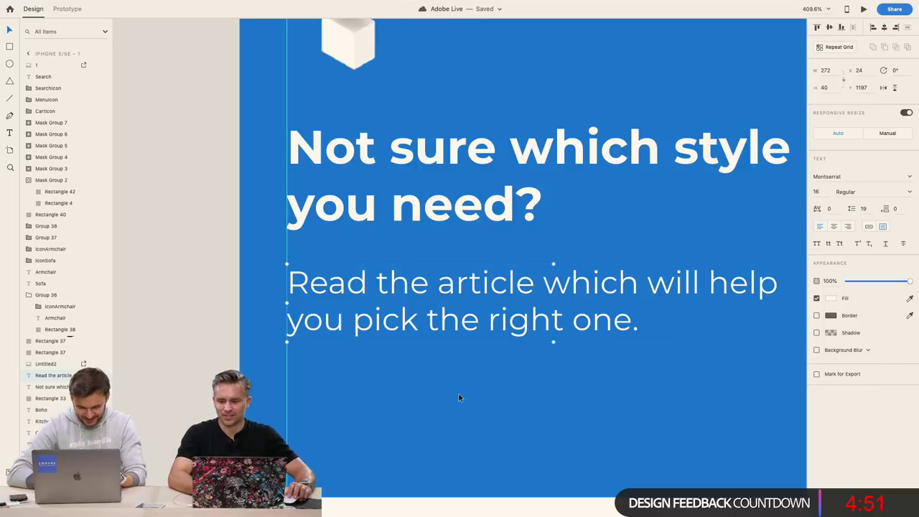
Move the blue background rectangle's Y by -79 and reduce its height by 47 to 307
{"action": "left_click", "coordinate": [475, 426]}
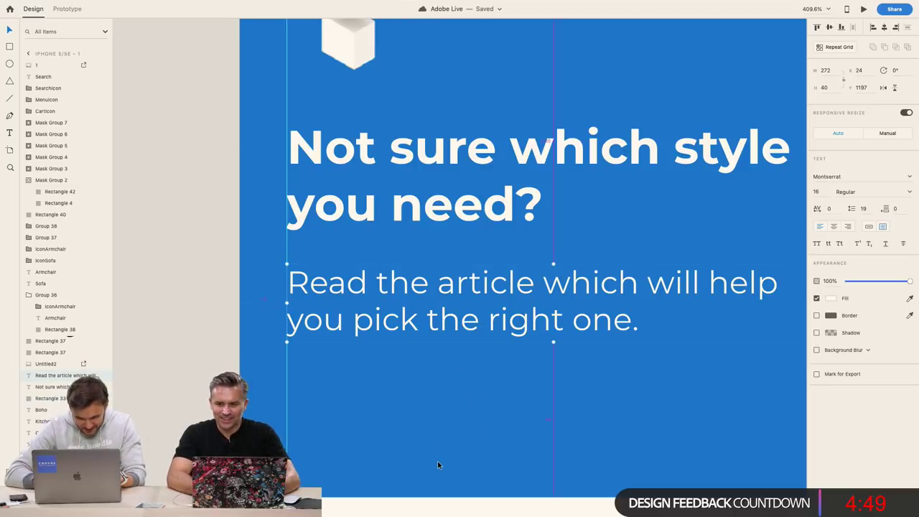
{"action": "scroll", "coordinate": [438, 456], "scroll_direction": "up", "scroll_amount": 3}
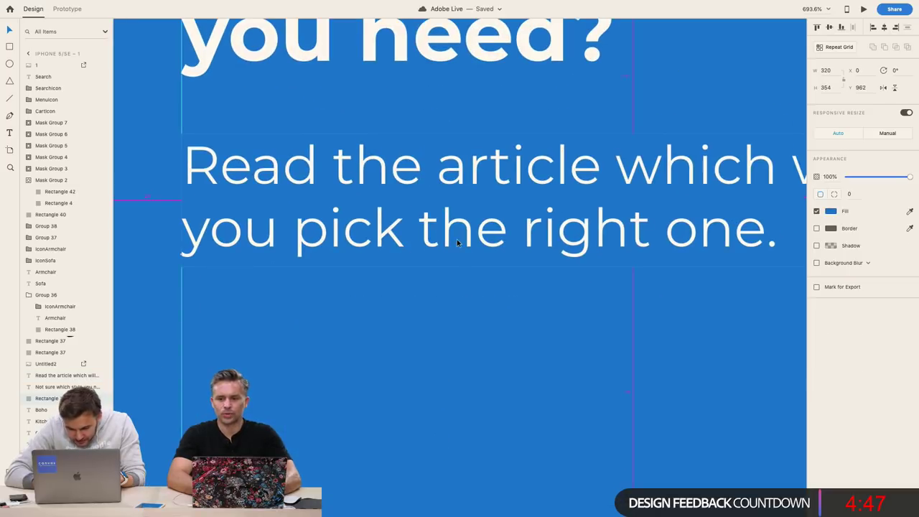
{"action": "scroll", "coordinate": [456, 243], "scroll_direction": "down", "scroll_amount": 3}
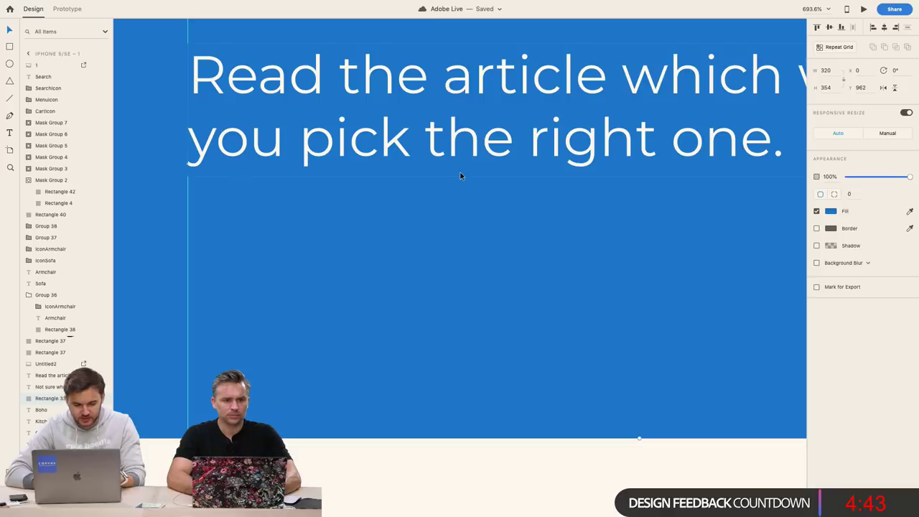
{"action": "left_click", "coordinate": [865, 90]}
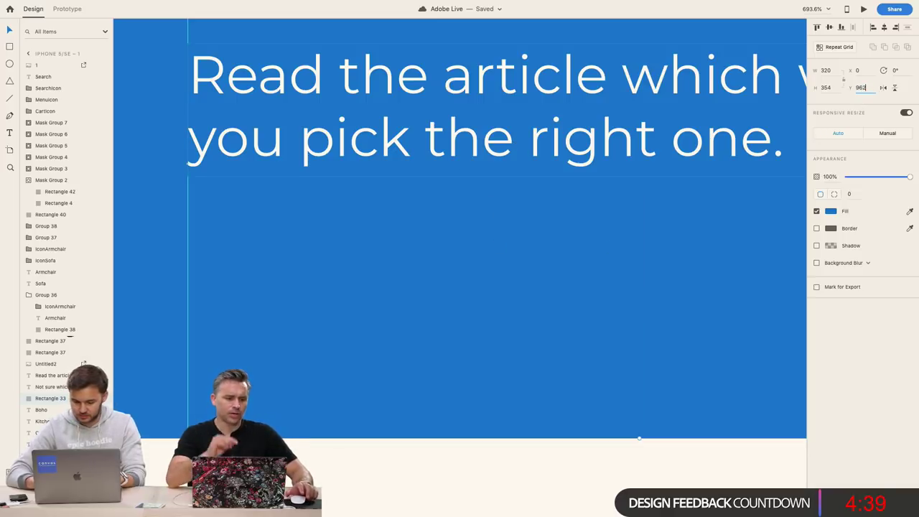
{"action": "type", "text": "-79"}
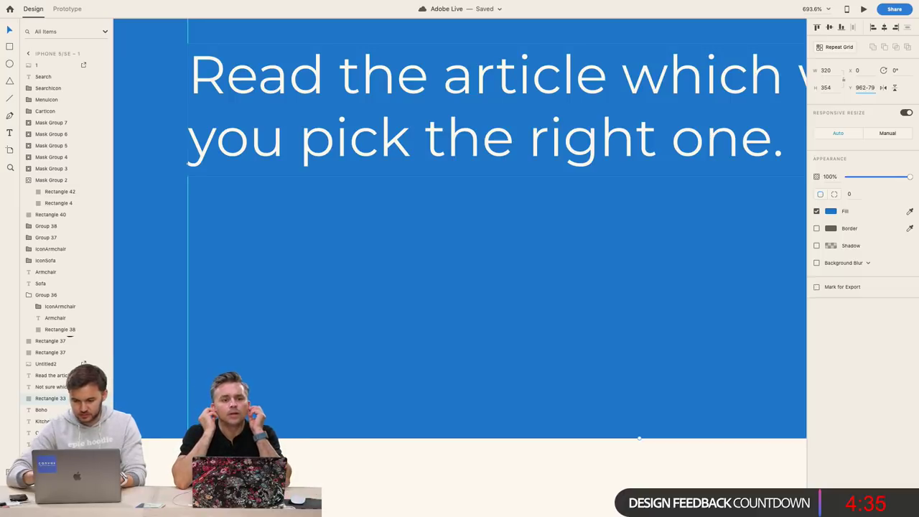
{"action": "left_click", "coordinate": [826, 88]}
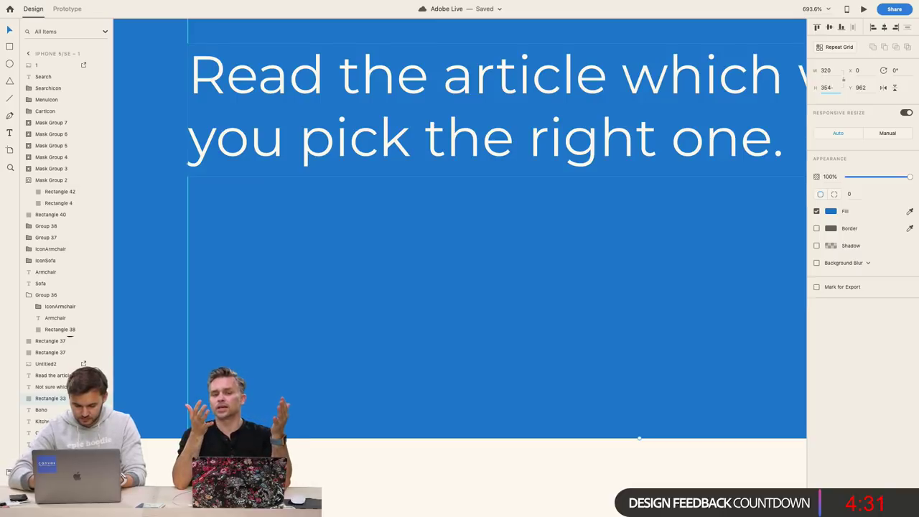
{"action": "type", "text": "-47"}
{"action": "key", "text": "Return"}
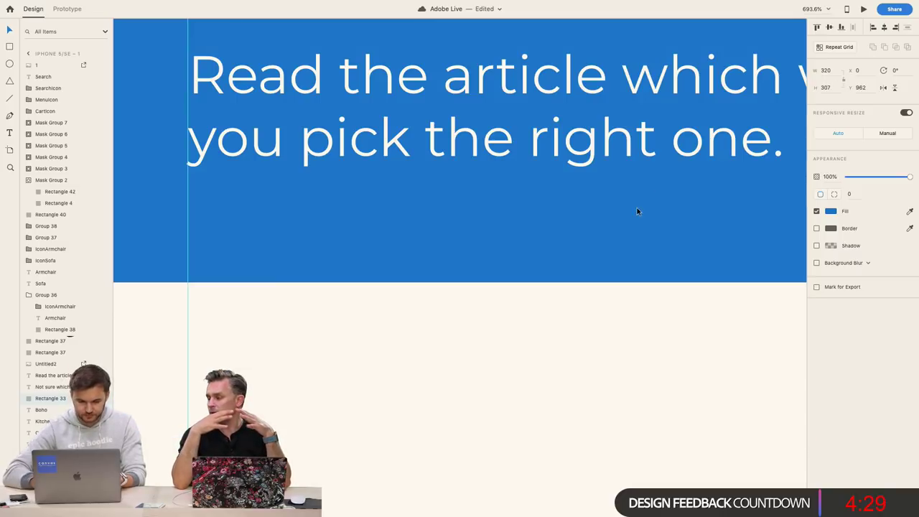
{"action": "left_click", "coordinate": [523, 158]}
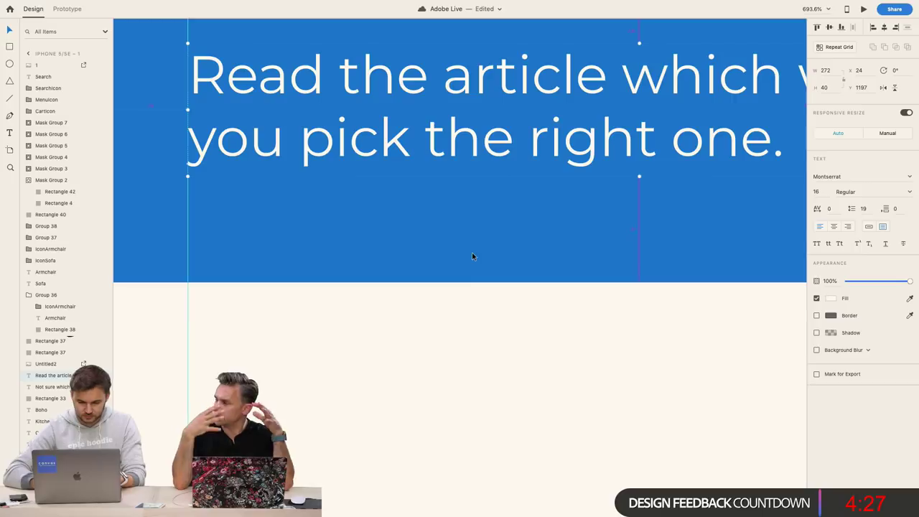
{"action": "scroll", "coordinate": [472, 331], "scroll_direction": "down", "scroll_amount": 5}
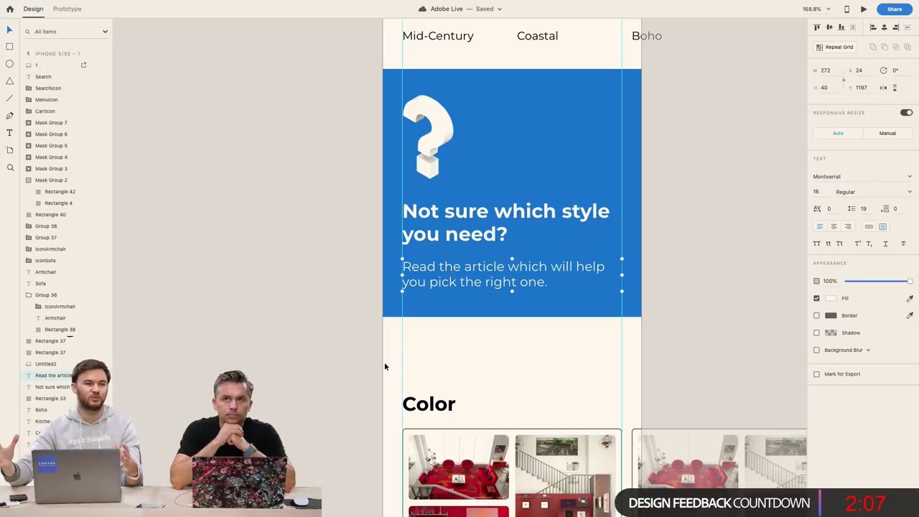
Undo to extend the blue banner back downward
{"action": "scroll", "coordinate": [384, 362], "scroll_direction": "down", "scroll_amount": 5}
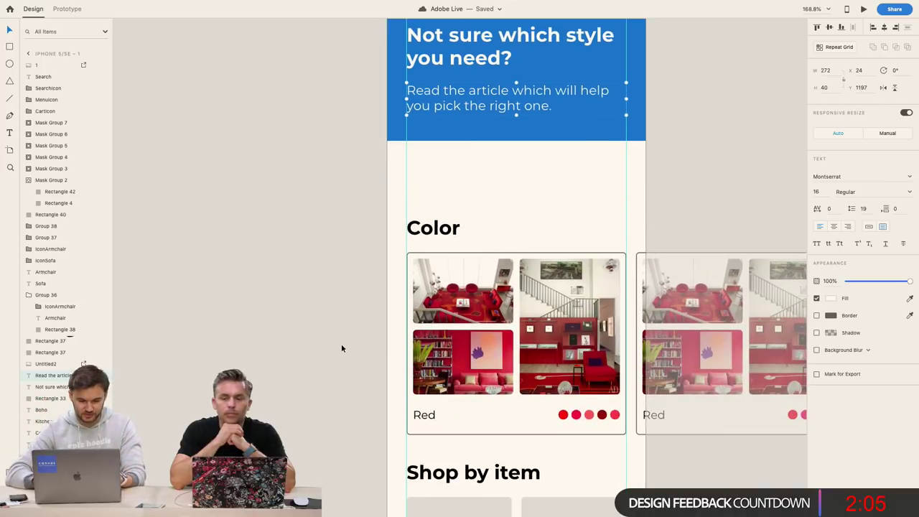
{"action": "left_click", "coordinate": [342, 349]}
{"action": "scroll", "coordinate": [342, 349], "scroll_direction": "down", "scroll_amount": 3}
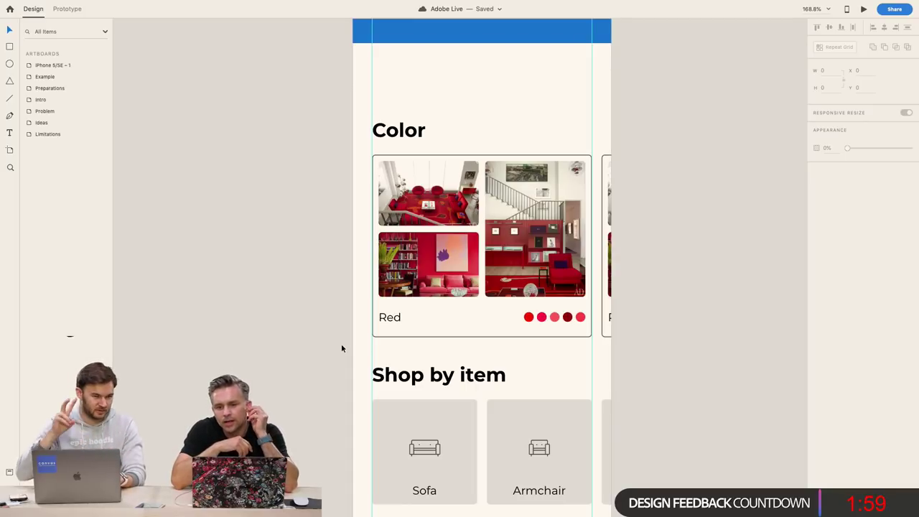
{"action": "scroll", "coordinate": [341, 343], "scroll_direction": "down", "scroll_amount": 5}
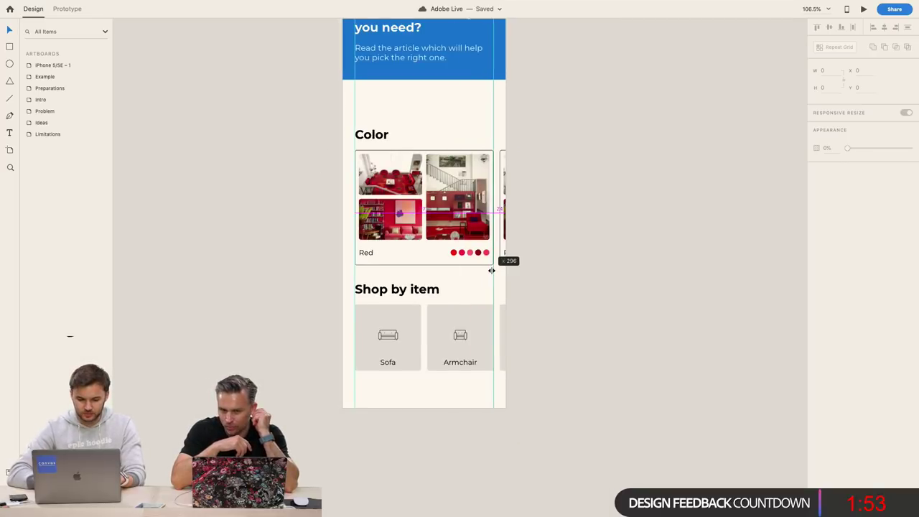
{"action": "key", "text": "super+z"}
{"action": "left_click", "coordinate": [334, 201]}
Move the Color and Shop by item sections up about 12 pixels
{"action": "left_click_drag", "start_coordinate": [334, 122], "coordinate": [600, 372]}
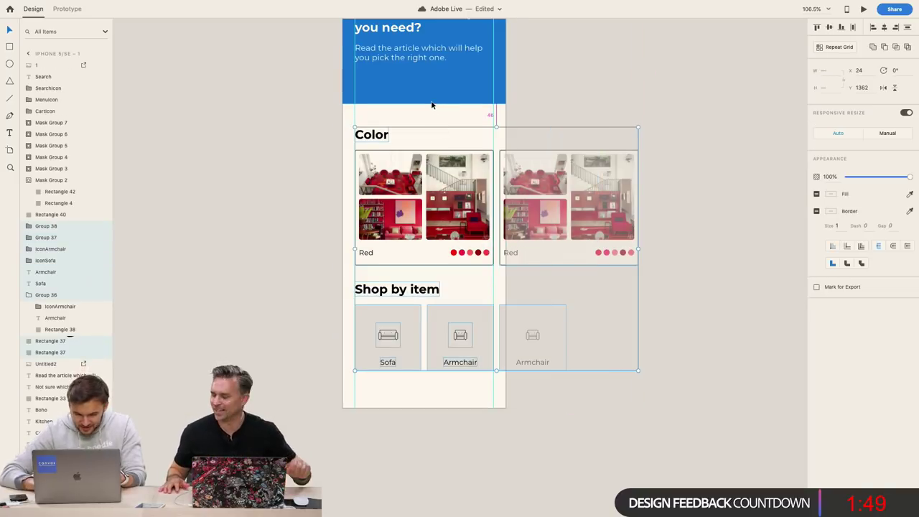
{"action": "key", "text": "shift+Up"}
{"action": "key", "text": "Up"}
{"action": "key", "text": "Up"}
{"action": "key", "text": "Up"}
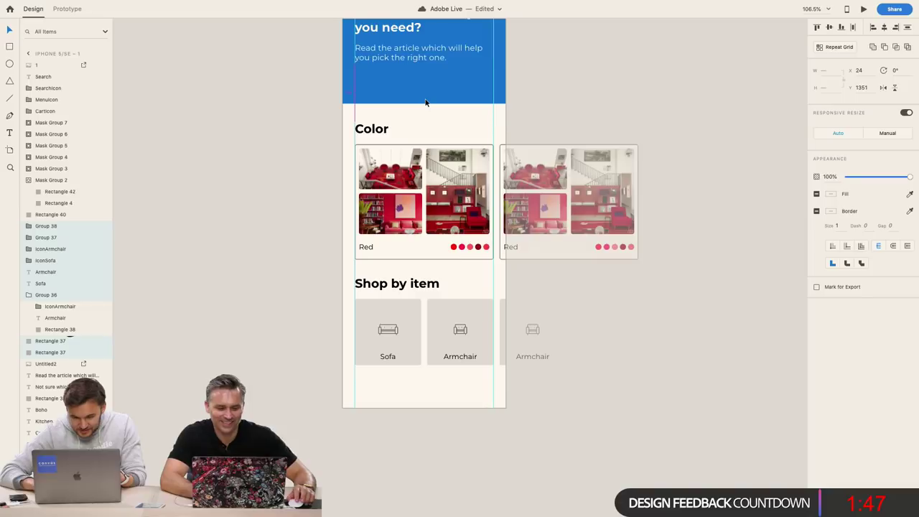
{"action": "key", "text": "Up"}
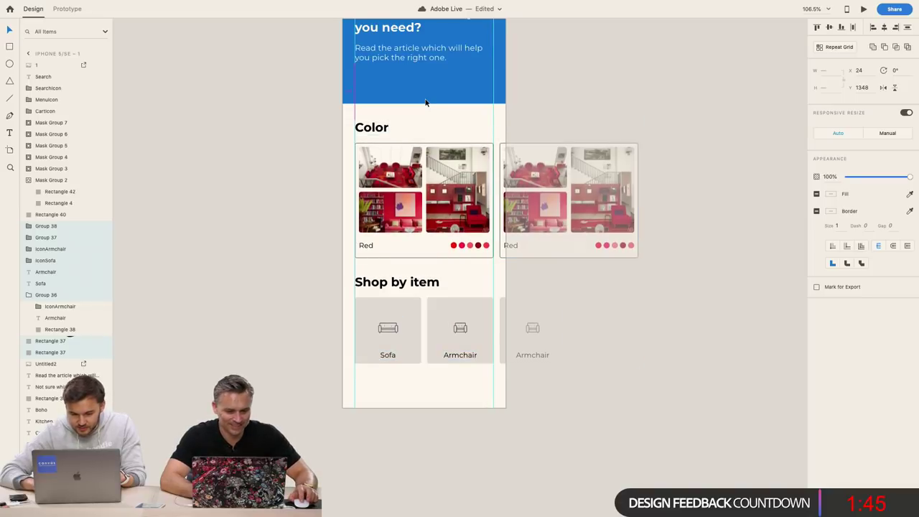
{"action": "left_click", "coordinate": [497, 475]}
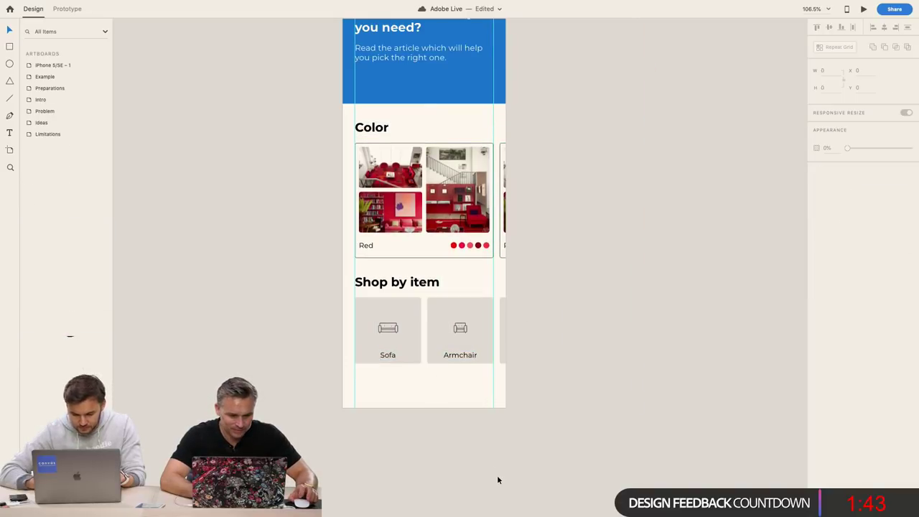
{"action": "left_click", "coordinate": [431, 349]}
{"action": "left_click", "coordinate": [463, 428]}
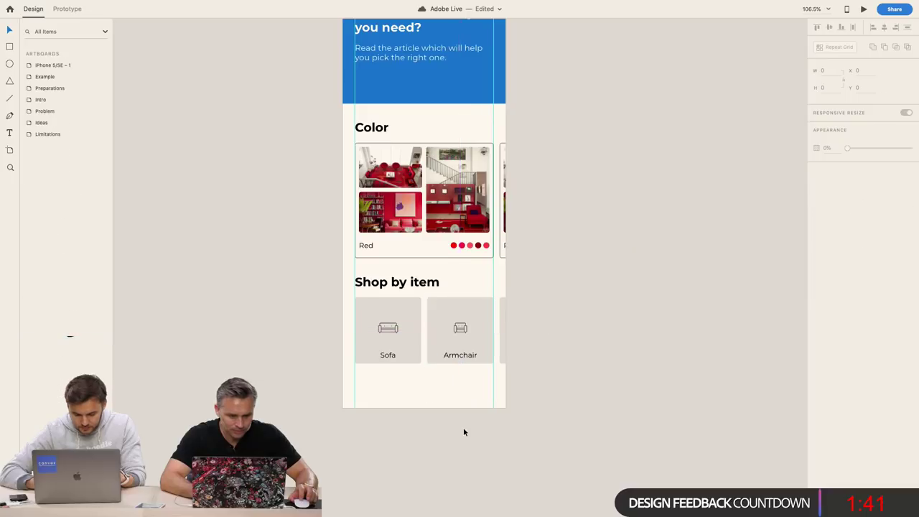
{"action": "scroll", "coordinate": [463, 430], "scroll_direction": "down", "scroll_amount": 5}
{"action": "scroll", "coordinate": [463, 429], "scroll_direction": "up", "scroll_amount": 2}
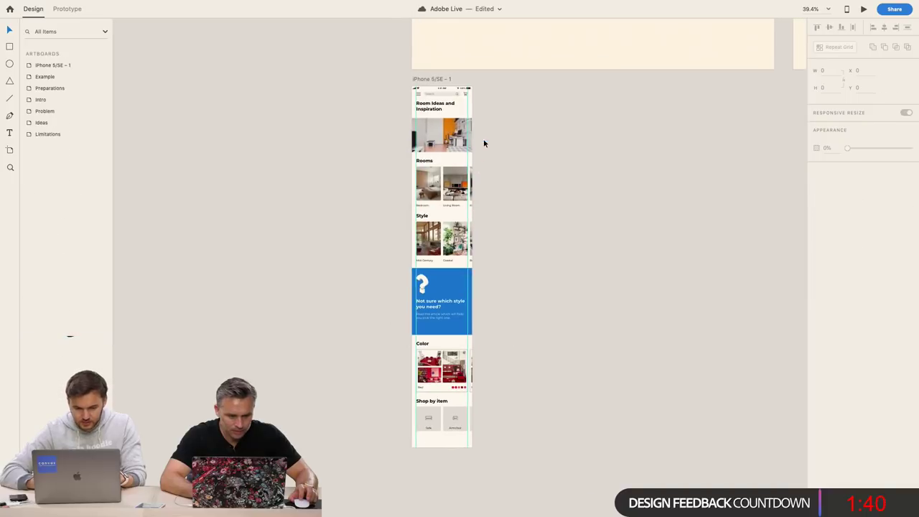
Shorten the iPhone 5/SE – 1 artboard's height by 85 to 1858
{"action": "left_click", "coordinate": [441, 78]}
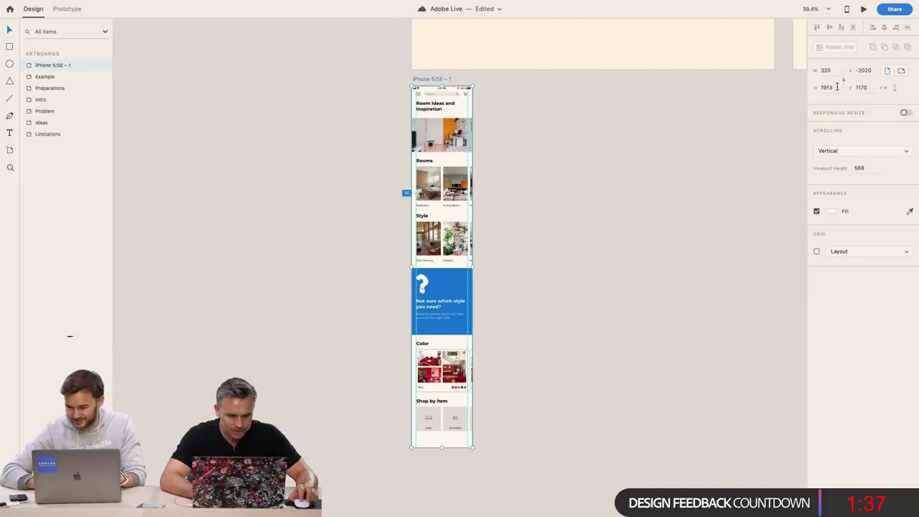
{"action": "left_click", "coordinate": [837, 87]}
{"action": "left_click", "coordinate": [836, 87]}
{"action": "type", "text": "-"}
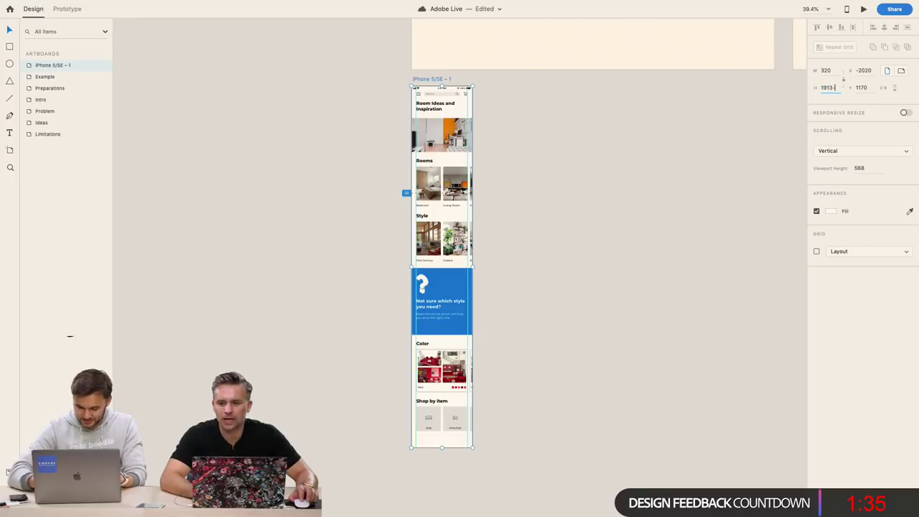
{"action": "type", "text": "85+32"}
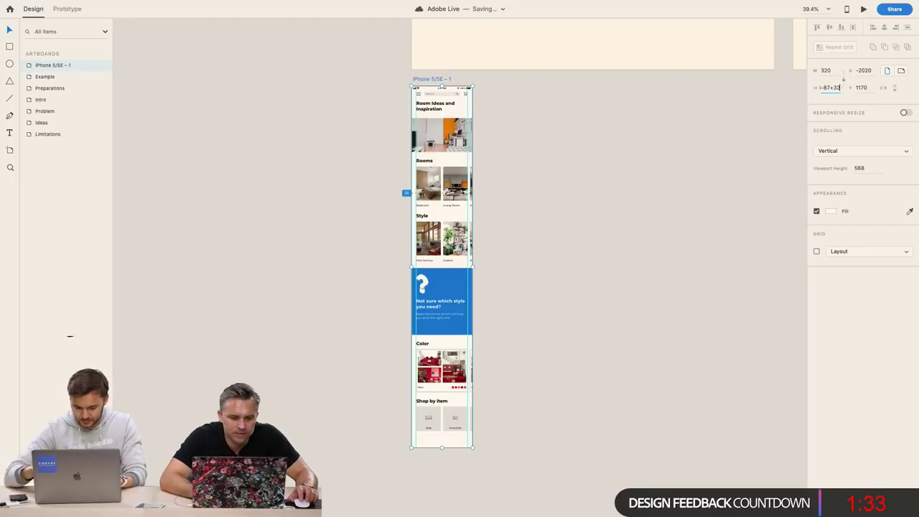
{"action": "key", "text": "Return"}
{"action": "left_click", "coordinate": [734, 200]}
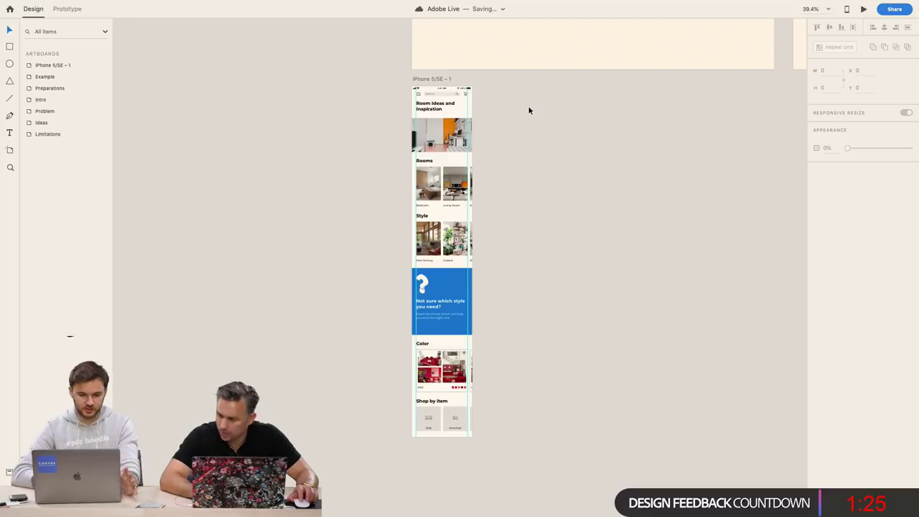
Rename the iPhone 5/SE – 1 artboard to 320 in the Layers panel
{"action": "left_click", "coordinate": [440, 83]}
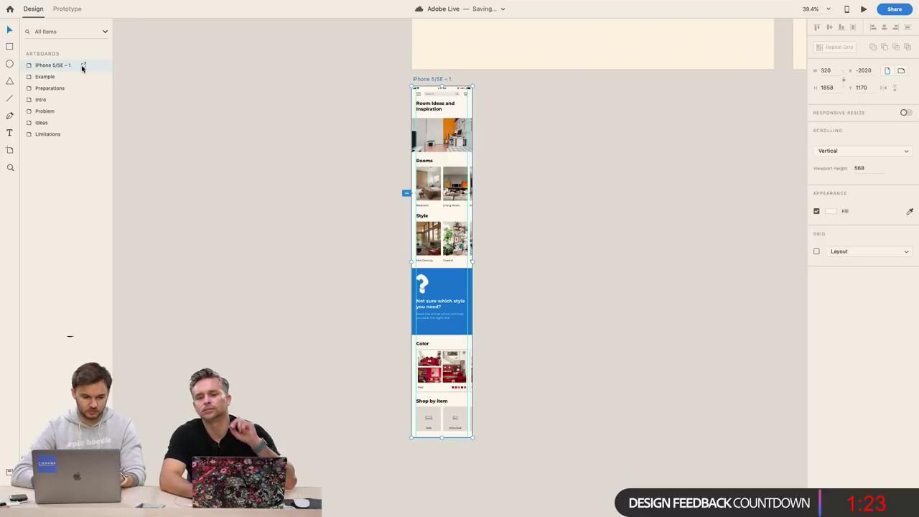
{"action": "double_click", "coordinate": [61, 65]}
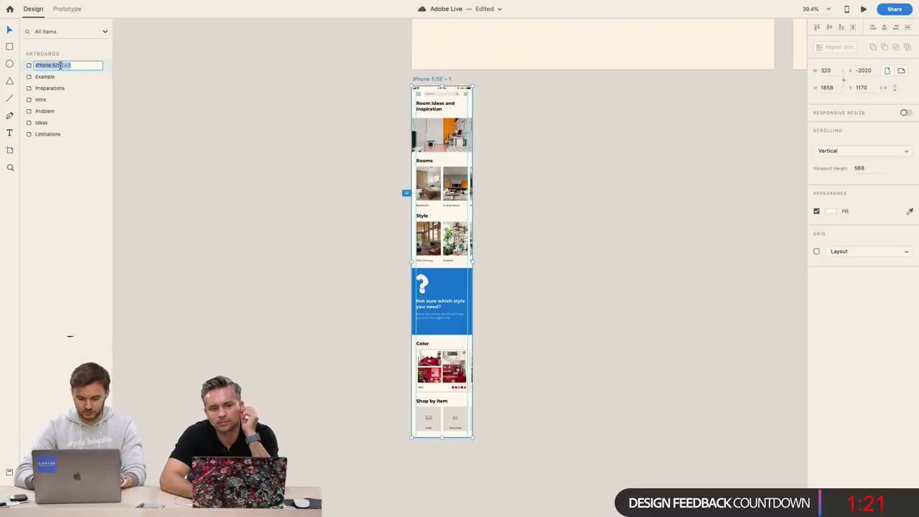
{"action": "type", "text": "320"}
{"action": "key", "text": "Return"}
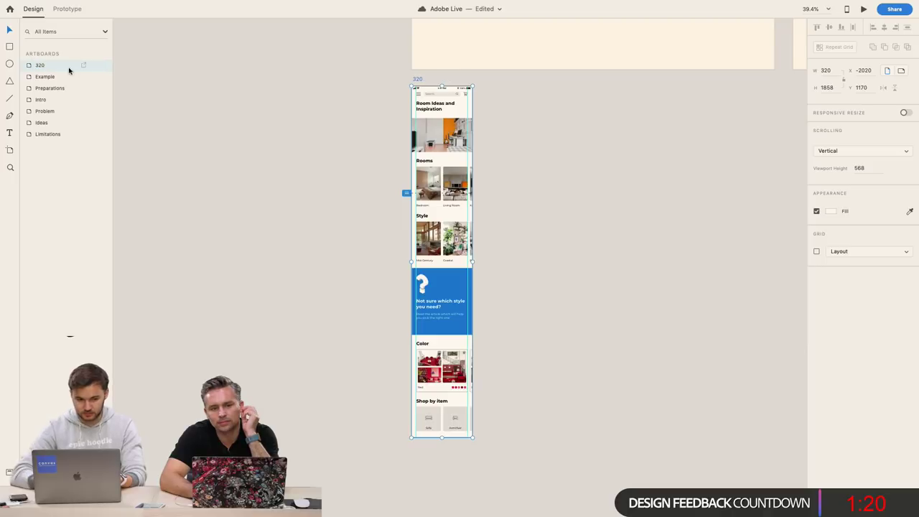
{"action": "left_click", "coordinate": [564, 188]}
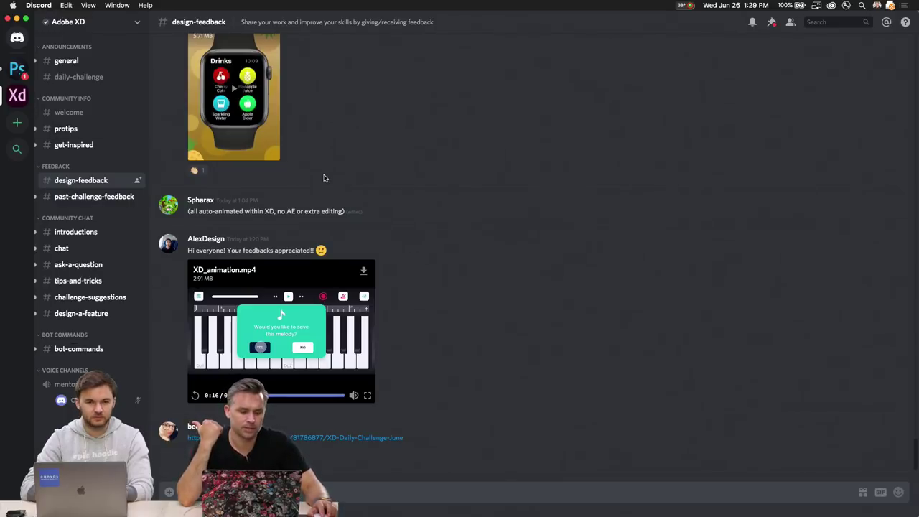
Scroll back through earlier #design-feedback posts, including the Challenge Day 5 screen set
{"action": "scroll", "coordinate": [323, 177], "scroll_direction": "up", "scroll_amount": 10}
{"action": "scroll", "coordinate": [405, 270], "scroll_direction": "down", "scroll_amount": 2}
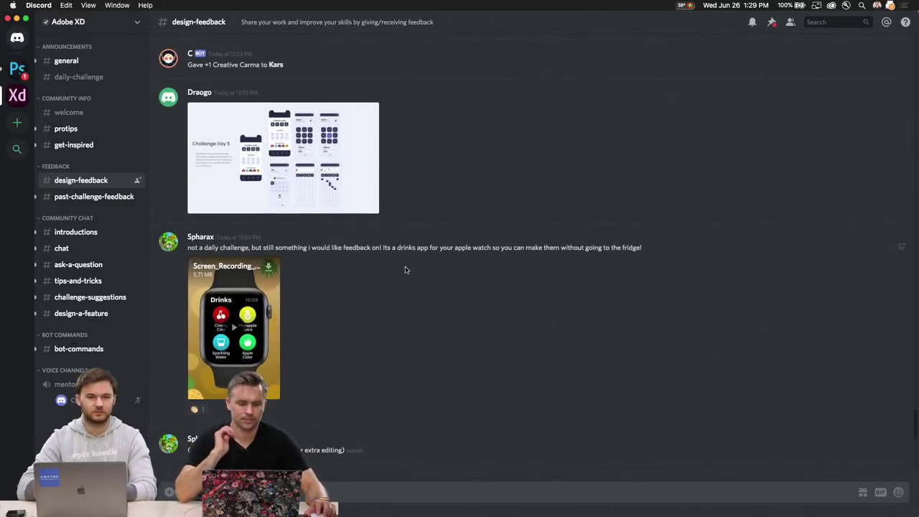
{"action": "scroll", "coordinate": [399, 291], "scroll_direction": "up", "scroll_amount": 5}
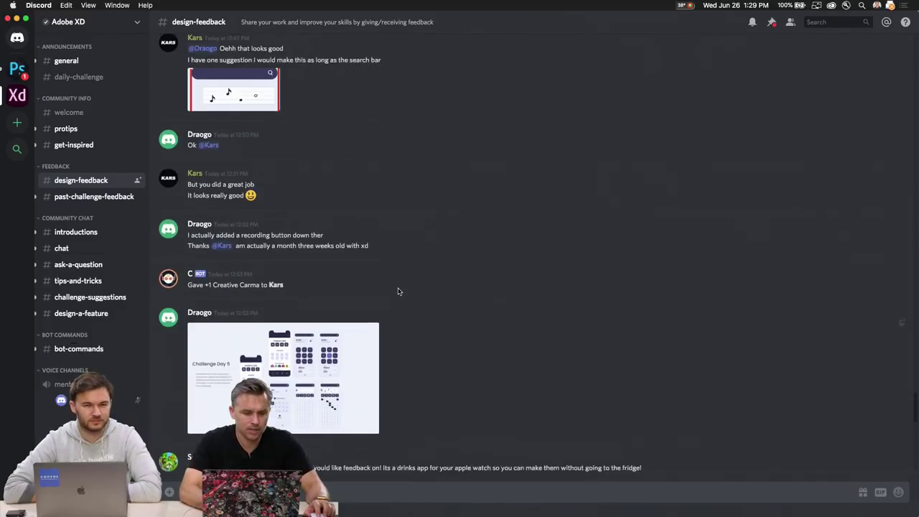
{"action": "left_click", "coordinate": [407, 505]}
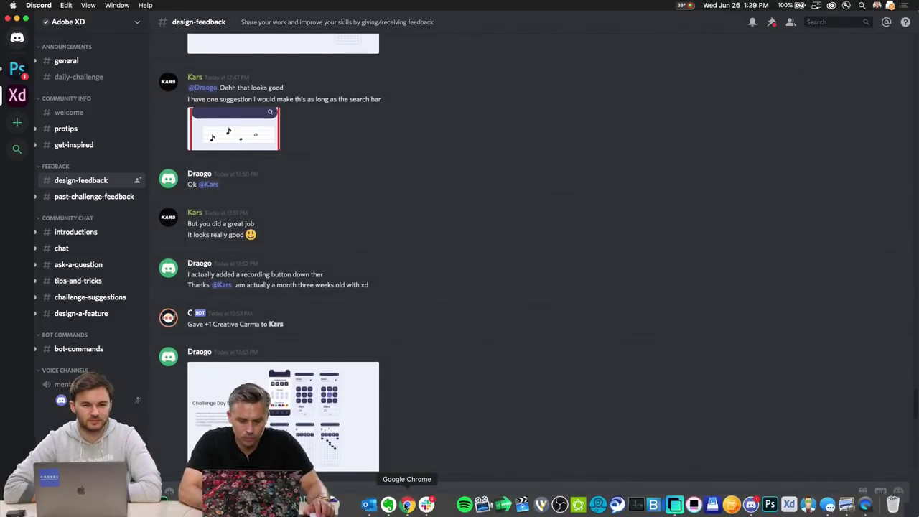
Read the Behance Challenge #07 brief on adapting the music creation app for a related brand
{"action": "left_click", "coordinate": [114, 22]}
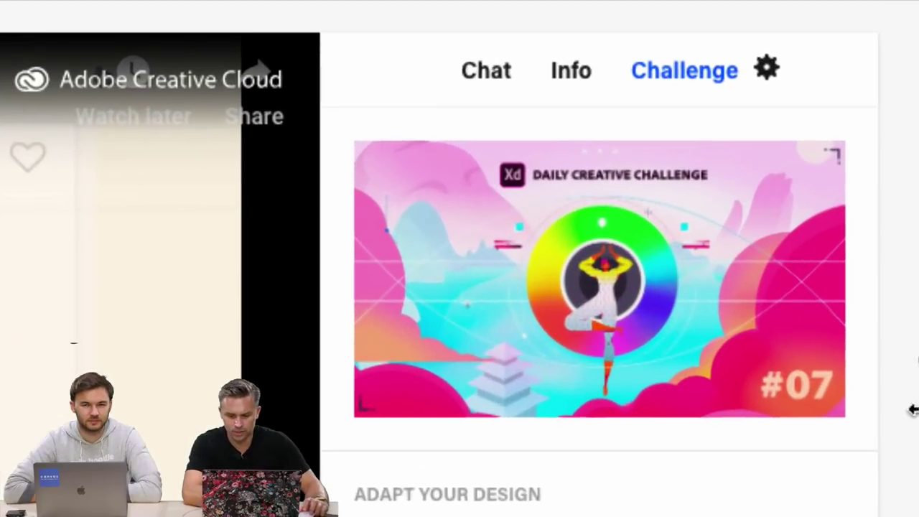
{"action": "scroll", "coordinate": [915, 366], "scroll_direction": "down", "scroll_amount": 5}
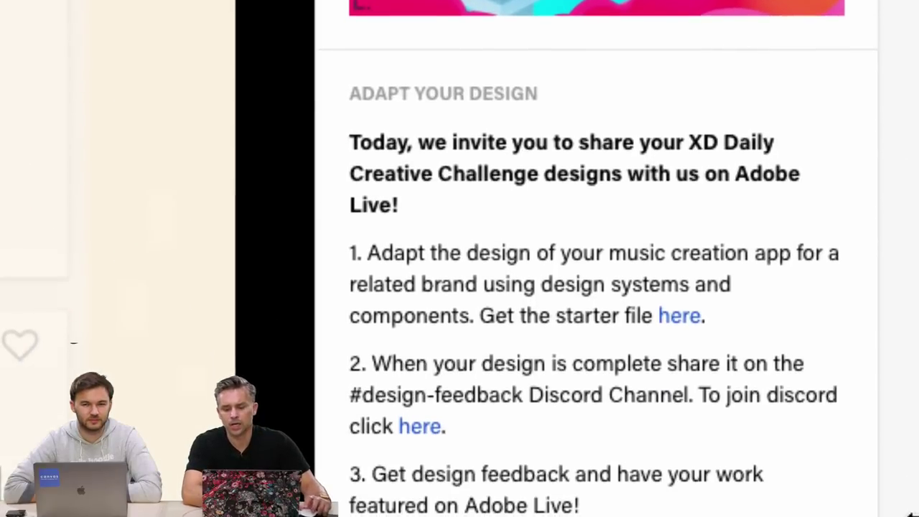
{"action": "scroll", "coordinate": [596, 258], "scroll_direction": "down", "scroll_amount": 3}
{"action": "scroll", "coordinate": [349, 36], "scroll_direction": "up", "scroll_amount": 2}
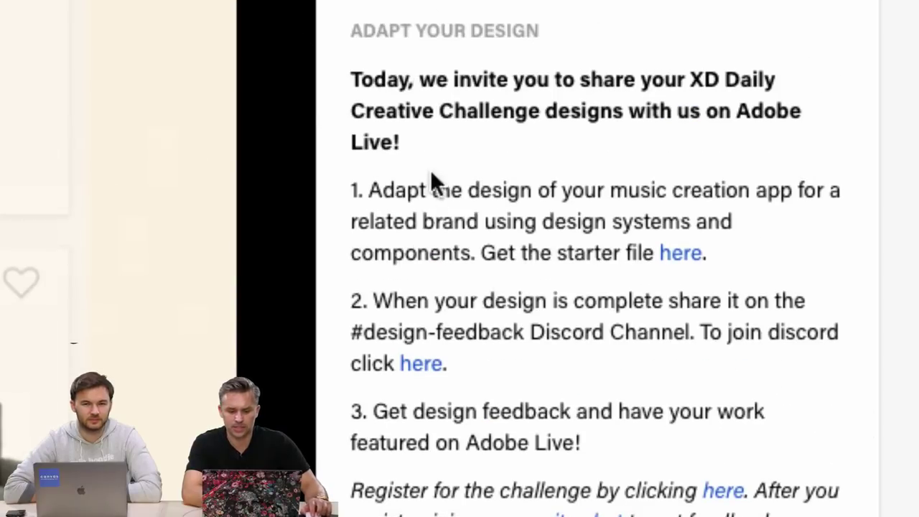
{"action": "left_click_drag", "start_coordinate": [574, 226], "coordinate": [478, 256]}
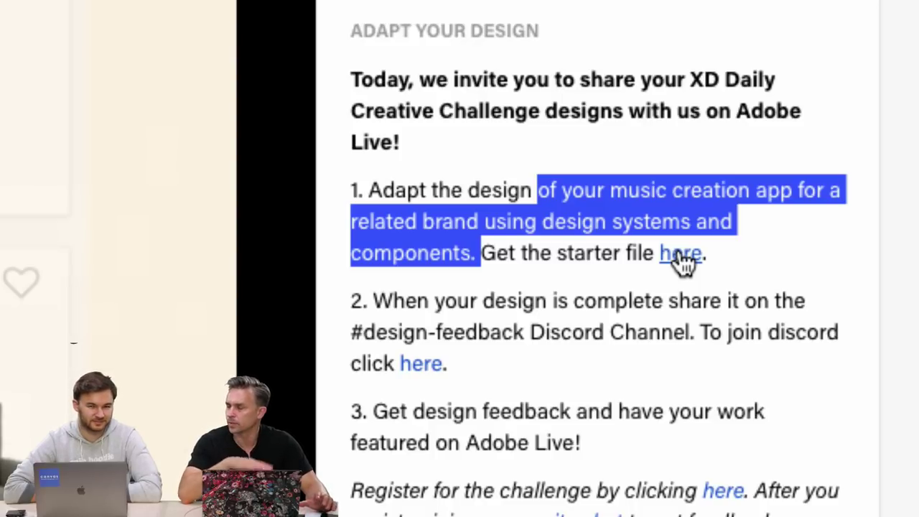
{"action": "left_click", "coordinate": [572, 347]}
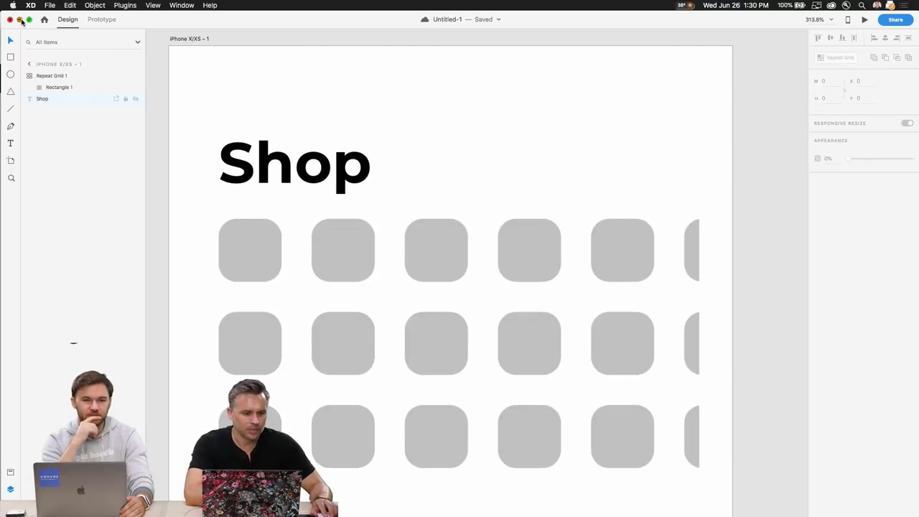
Close the ecomm-kit-final_2019 document without saving its changes
{"action": "left_click", "coordinate": [20, 20]}
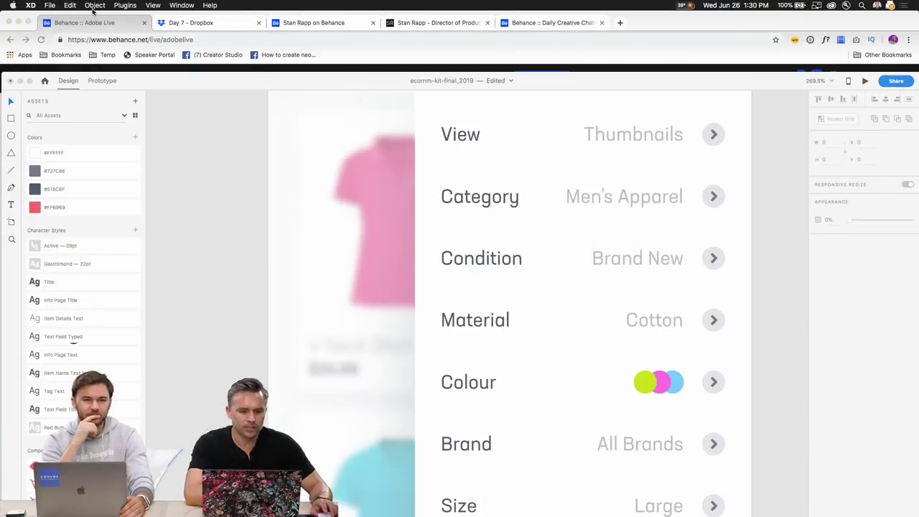
{"action": "left_click", "coordinate": [19, 22]}
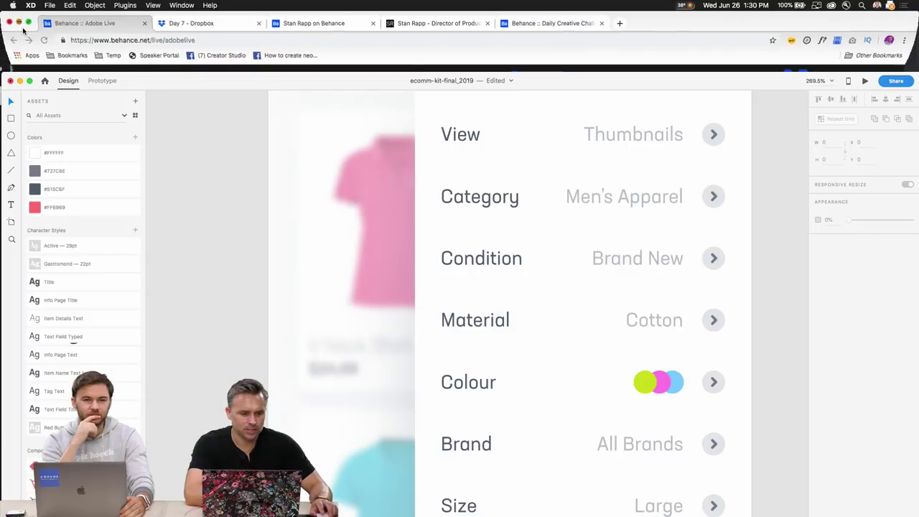
{"action": "left_click_drag", "start_coordinate": [189, 87], "coordinate": [186, 10]}
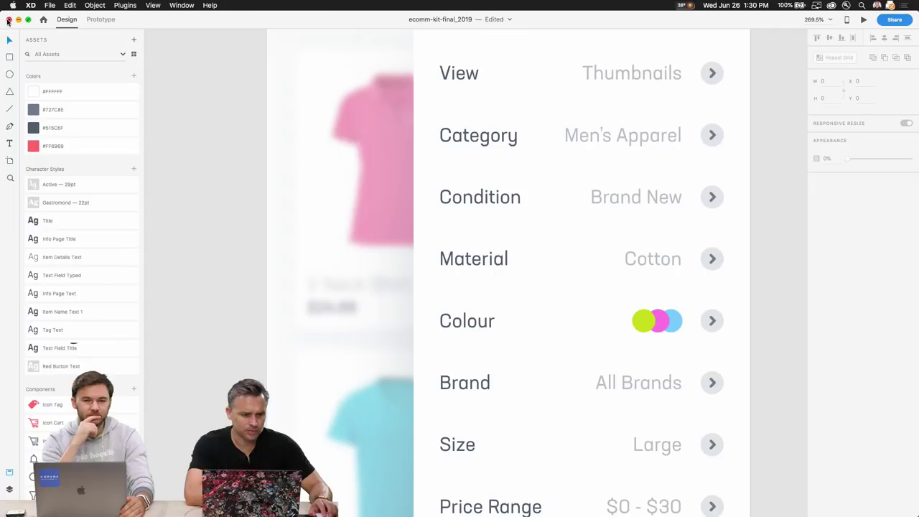
{"action": "left_click", "coordinate": [9, 20]}
{"action": "left_click", "coordinate": [422, 77]}
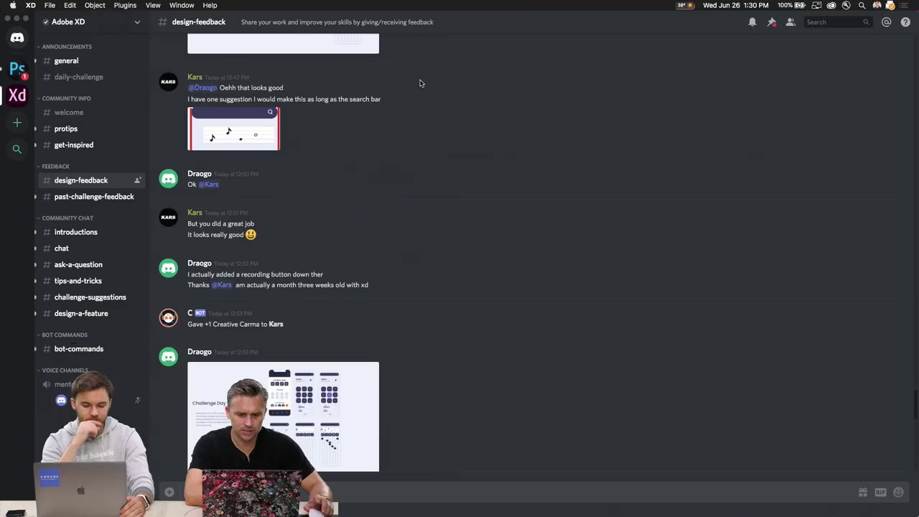
Bring up XD's File menu to reach recent documents
{"action": "mouse_move", "coordinate": [172, 506]}
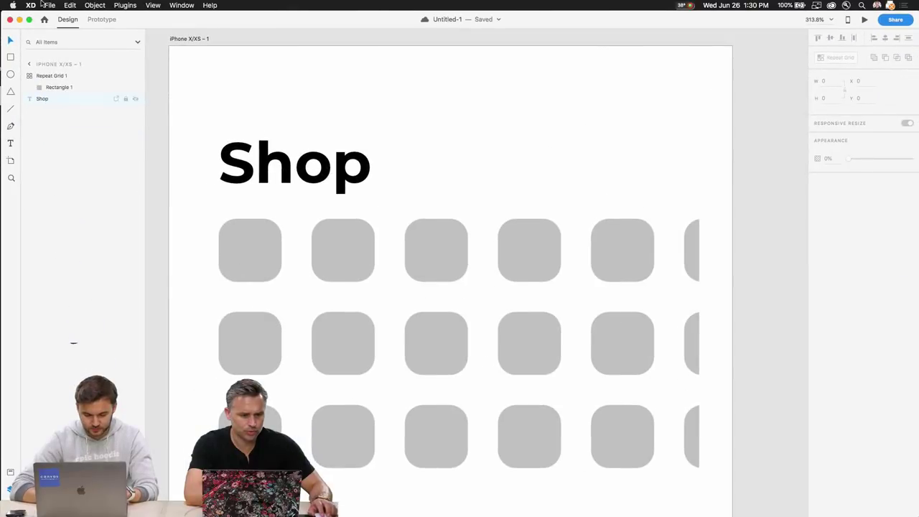
{"action": "left_click", "coordinate": [47, 5]}
{"action": "mouse_move", "coordinate": [108, 44]}
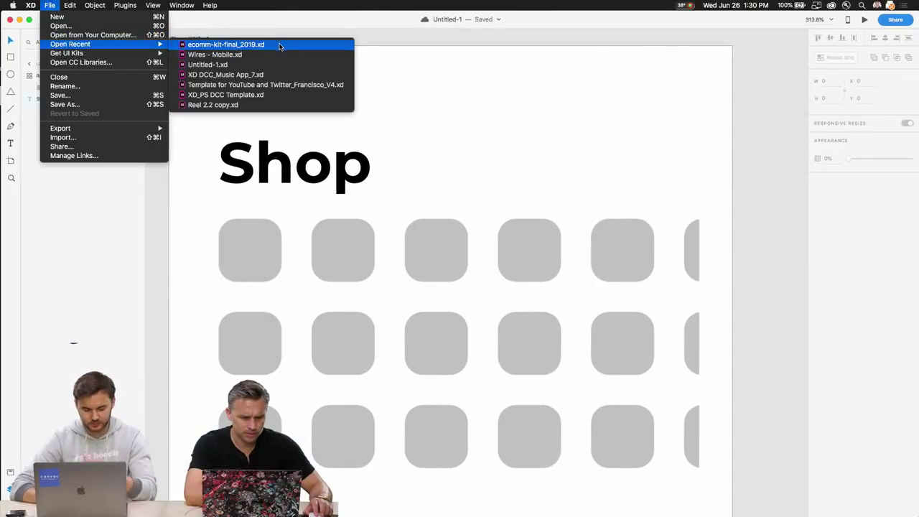
Open XD DCC_Music App_7.xd from recent files, fit all artboards, and zoom toward the banner
{"action": "left_click", "coordinate": [279, 76]}
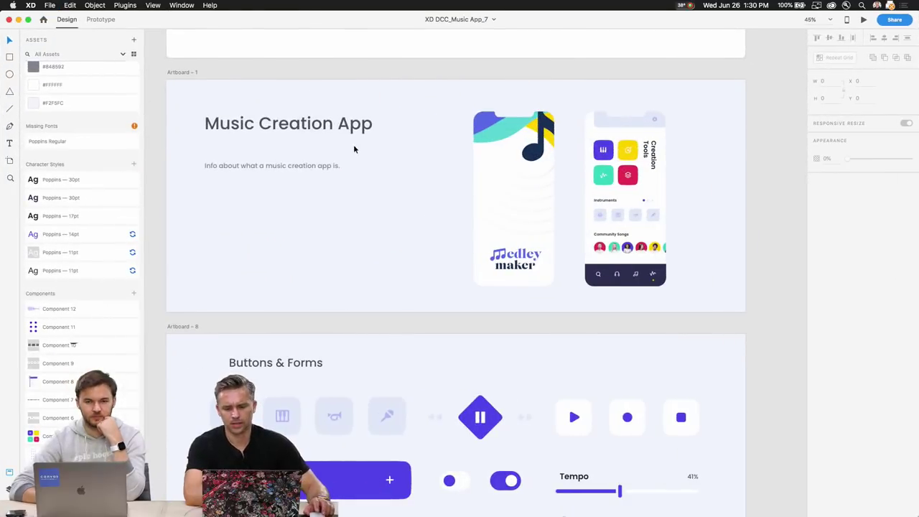
{"action": "key", "text": "super+0"}
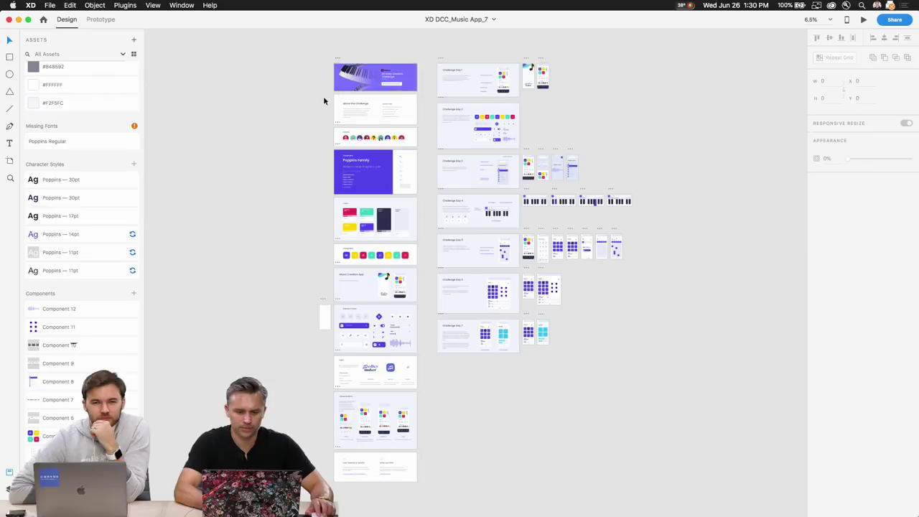
{"action": "scroll", "coordinate": [381, 89], "scroll_direction": "up", "scroll_amount": 5}
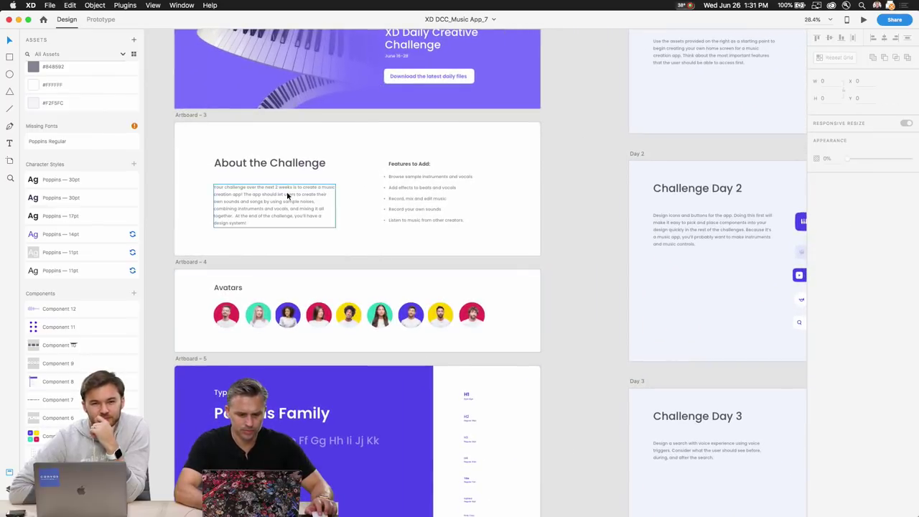
{"action": "scroll", "coordinate": [284, 177], "scroll_direction": "up", "scroll_amount": 3}
{"action": "scroll", "coordinate": [382, 318], "scroll_direction": "up", "scroll_amount": 5}
{"action": "scroll", "coordinate": [381, 317], "scroll_direction": "down", "scroll_amount": 2}
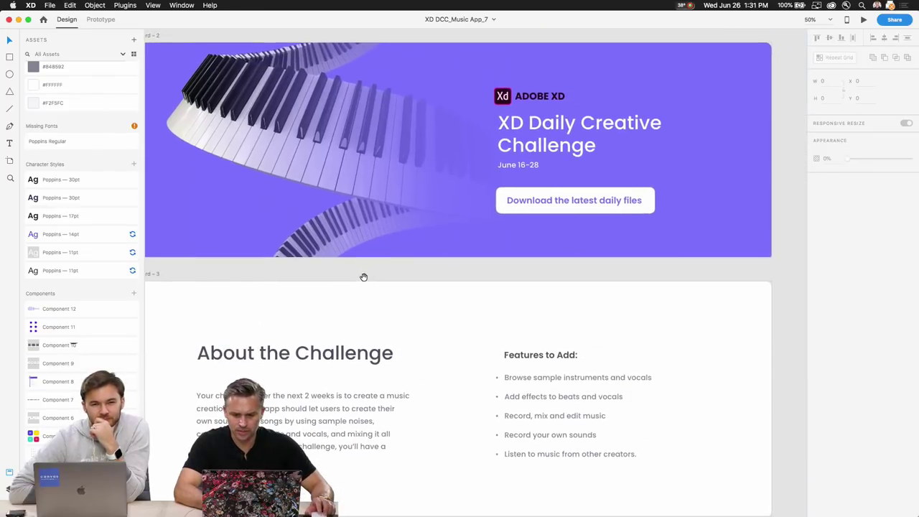
Pan and zoom to Challenge Day 7's Adult and Child branded Guitar screens at about 58%
{"action": "scroll", "coordinate": [436, 367], "scroll_direction": "down", "scroll_amount": 10}
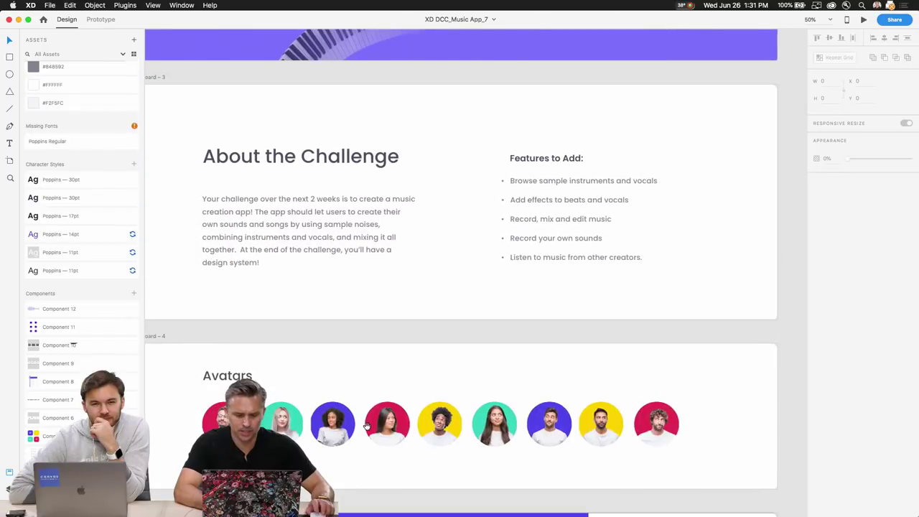
{"action": "scroll", "coordinate": [394, 247], "scroll_direction": "down", "scroll_amount": 2}
{"action": "scroll", "coordinate": [395, 247], "scroll_direction": "down", "scroll_amount": 3}
{"action": "scroll", "coordinate": [450, 366], "scroll_direction": "down", "scroll_amount": 8}
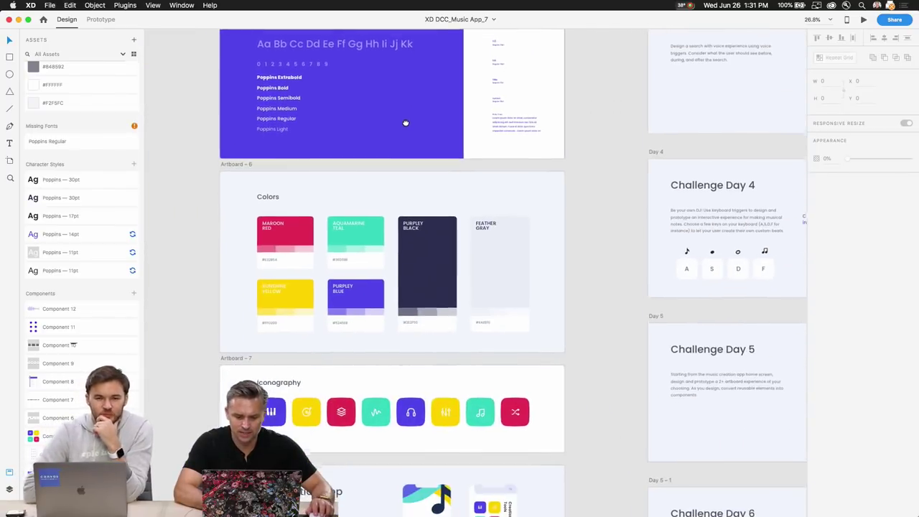
{"action": "scroll", "coordinate": [365, 224], "scroll_direction": "down", "scroll_amount": 8}
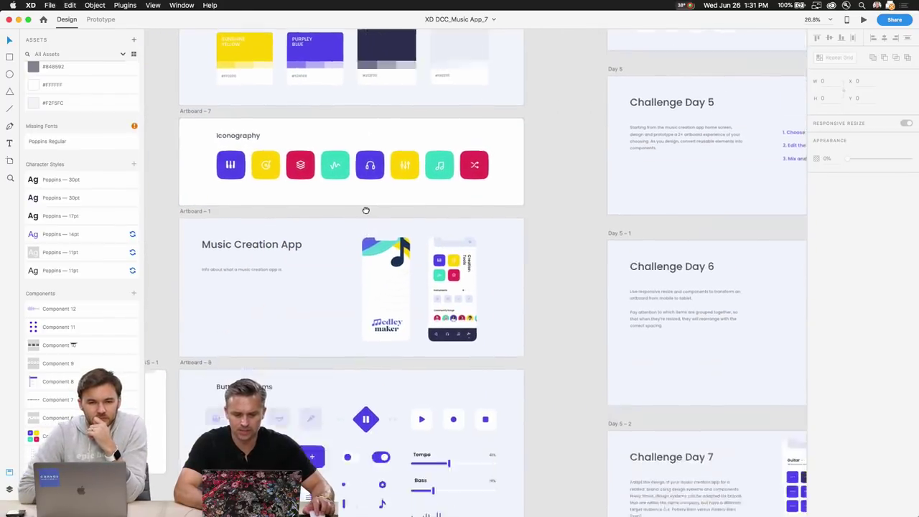
{"action": "left_click_drag", "start_coordinate": [512, 241], "coordinate": [120, 118]}
{"action": "scroll", "coordinate": [310, 369], "scroll_direction": "up", "scroll_amount": 5}
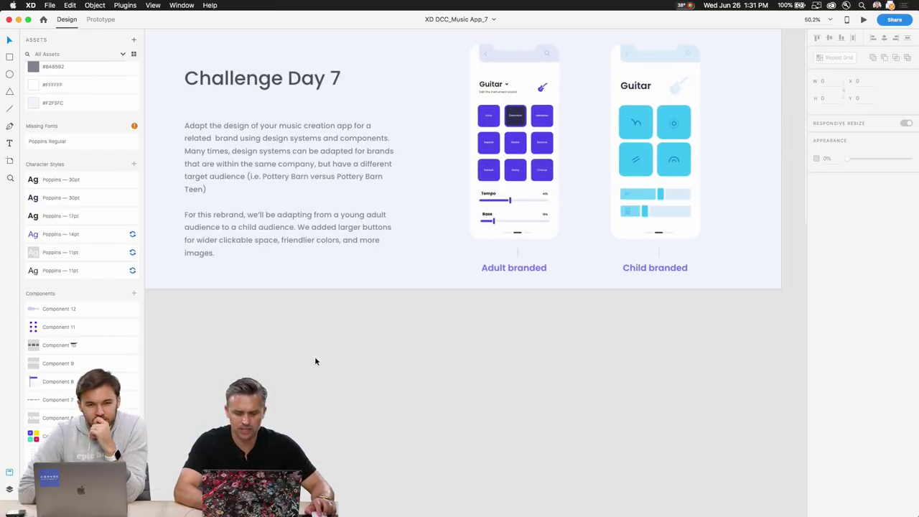
{"action": "scroll", "coordinate": [317, 351], "scroll_direction": "up", "scroll_amount": 3}
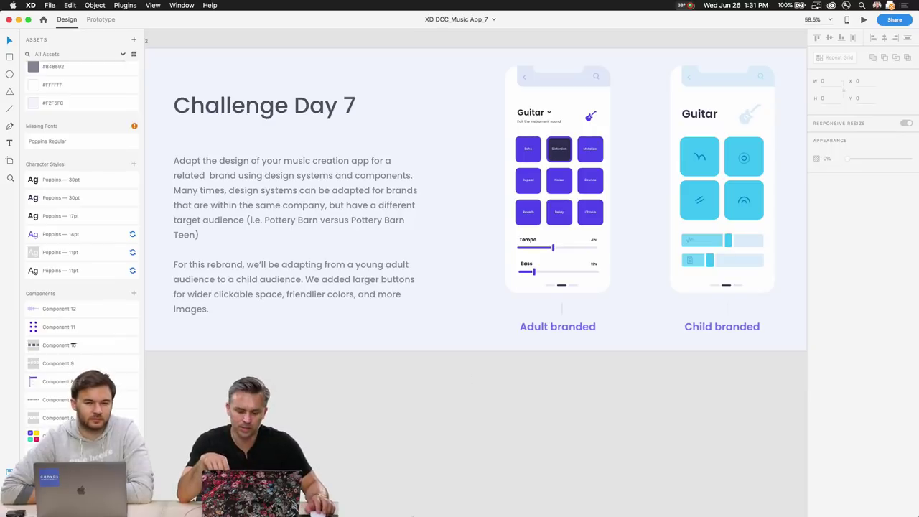
{"action": "mouse_move", "coordinate": [425, 506]}
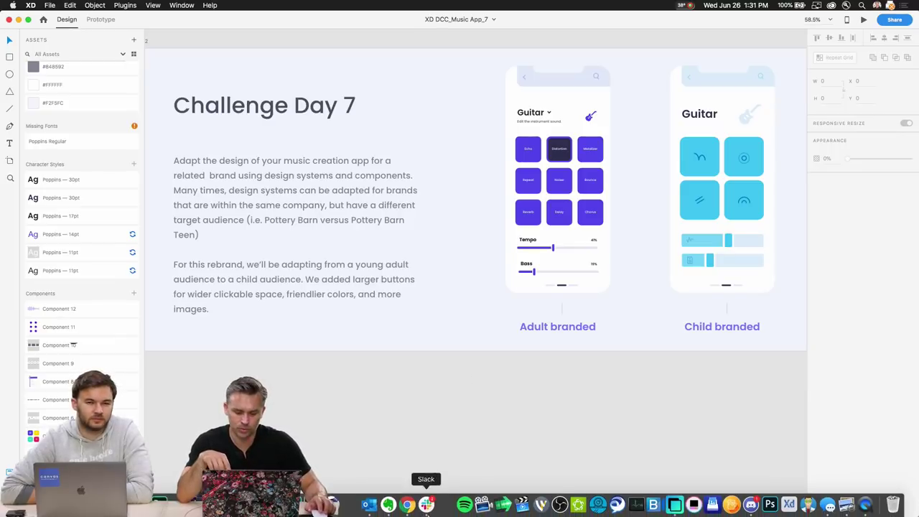
Find the Challenge Day 5 image post in #design-feedback and view it enlarged
{"action": "left_click", "coordinate": [751, 505]}
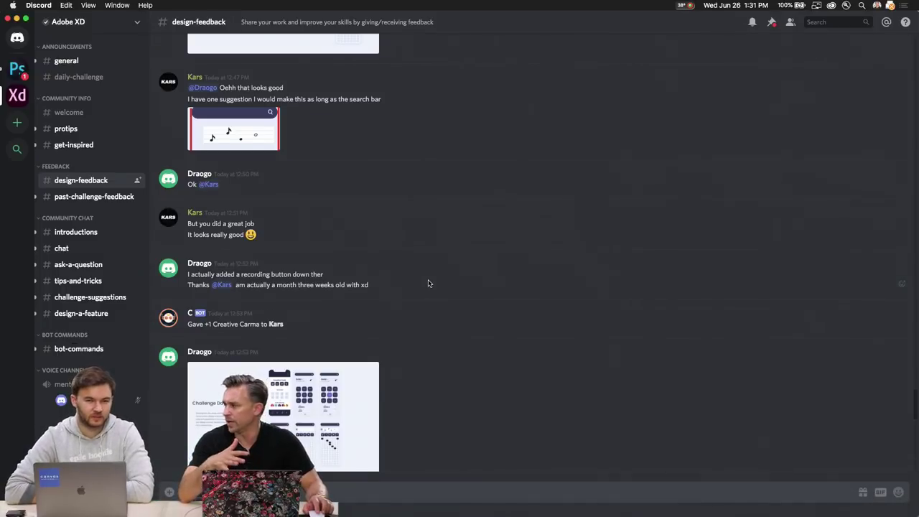
{"action": "scroll", "coordinate": [428, 283], "scroll_direction": "up", "scroll_amount": 8}
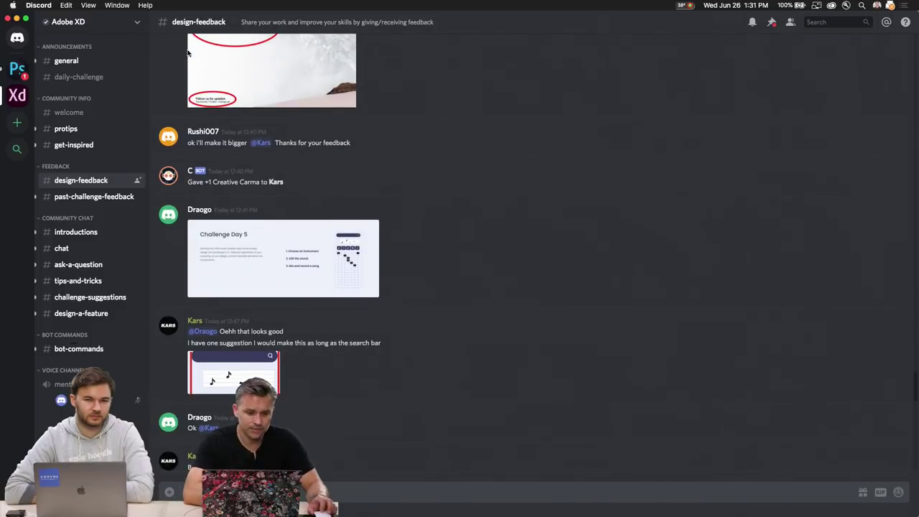
{"action": "scroll", "coordinate": [188, 53], "scroll_direction": "up", "scroll_amount": 4}
{"action": "scroll", "coordinate": [164, 223], "scroll_direction": "down", "scroll_amount": 10}
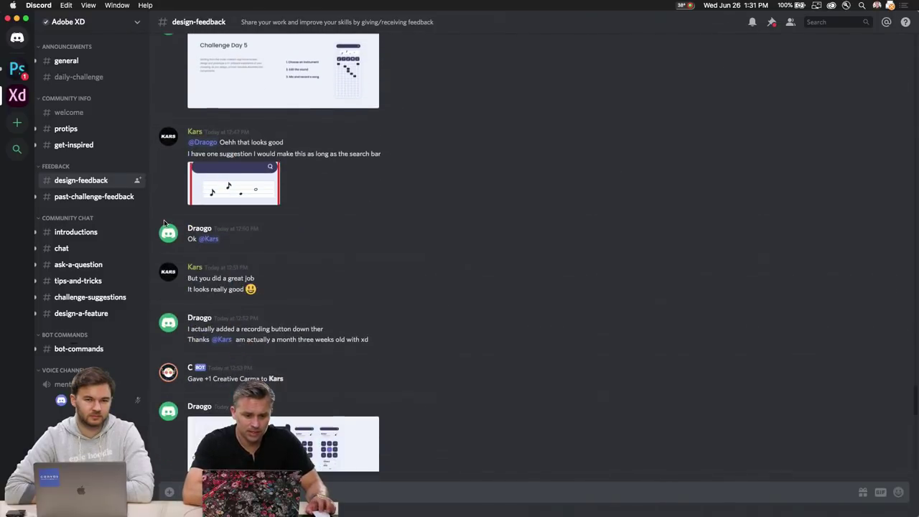
{"action": "scroll", "coordinate": [163, 224], "scroll_direction": "down", "scroll_amount": 1}
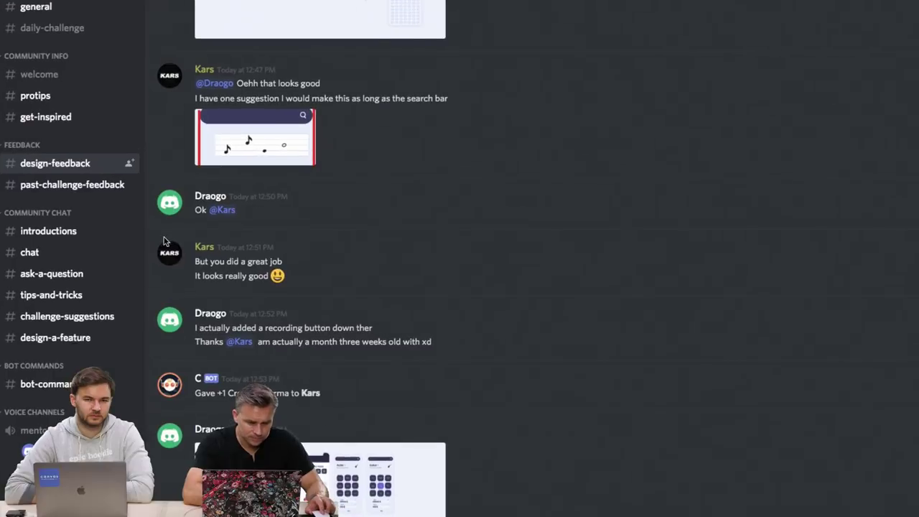
{"action": "scroll", "coordinate": [170, 266], "scroll_direction": "down", "scroll_amount": 13}
{"action": "scroll", "coordinate": [170, 263], "scroll_direction": "up", "scroll_amount": 1}
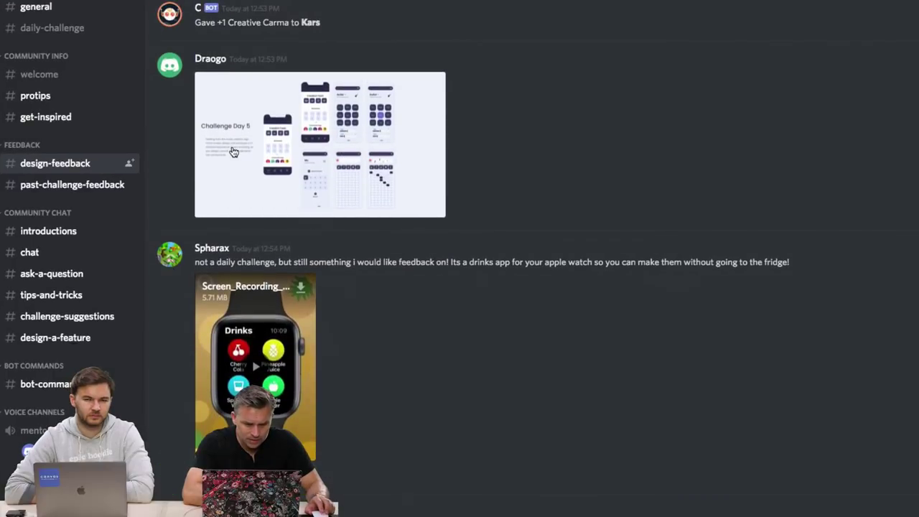
{"action": "scroll", "coordinate": [233, 152], "scroll_direction": "down", "scroll_amount": 4}
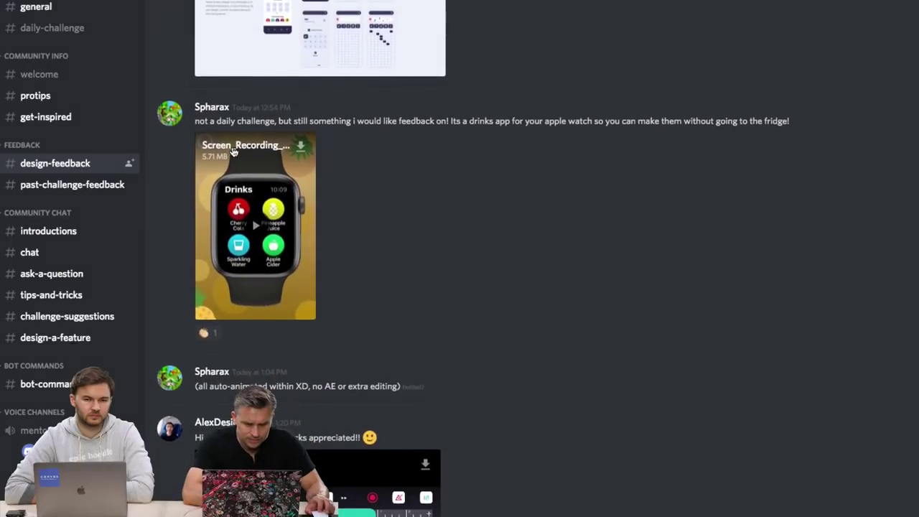
{"action": "scroll", "coordinate": [233, 152], "scroll_direction": "down", "scroll_amount": 1}
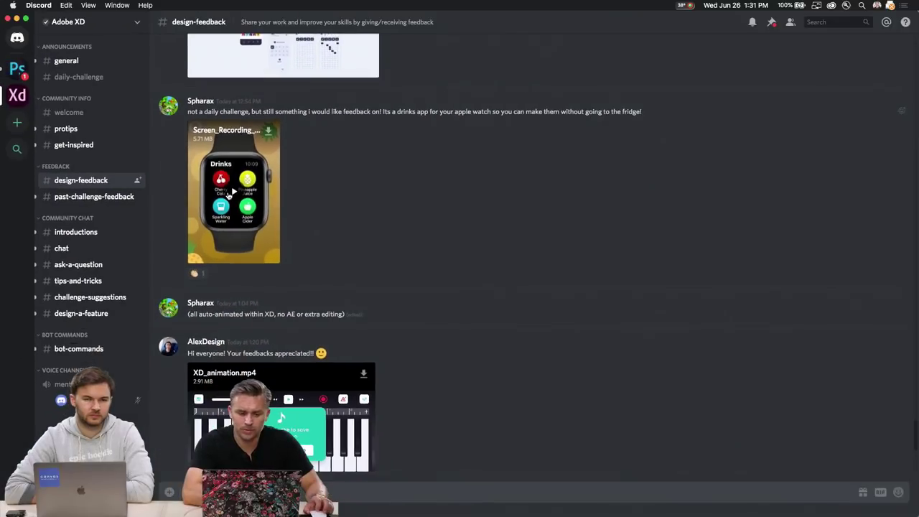
{"action": "scroll", "coordinate": [232, 203], "scroll_direction": "up", "scroll_amount": 3}
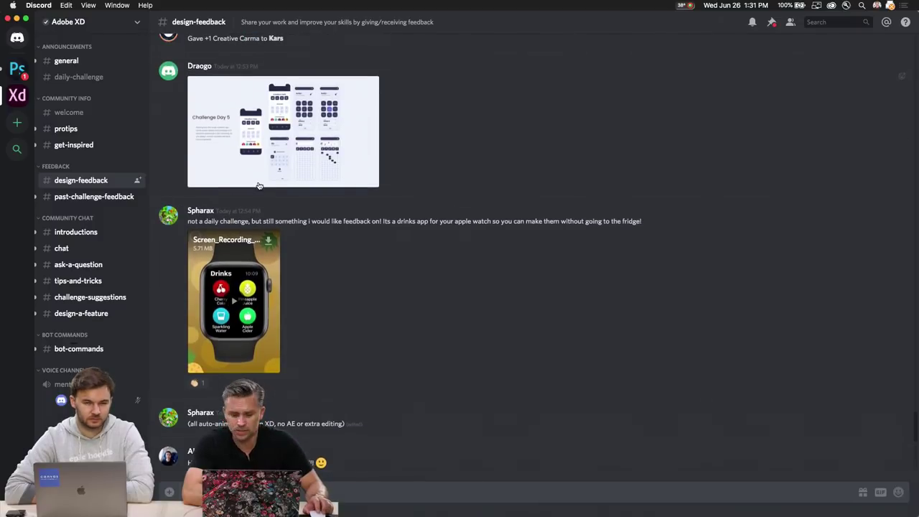
{"action": "scroll", "coordinate": [252, 204], "scroll_direction": "down", "scroll_amount": 8}
{"action": "scroll", "coordinate": [223, 296], "scroll_direction": "up", "scroll_amount": 10}
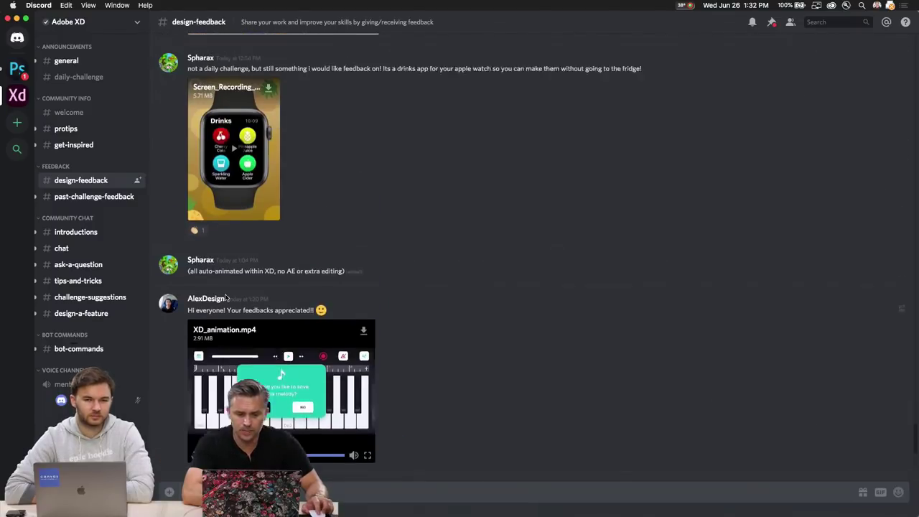
{"action": "left_click", "coordinate": [262, 194]}
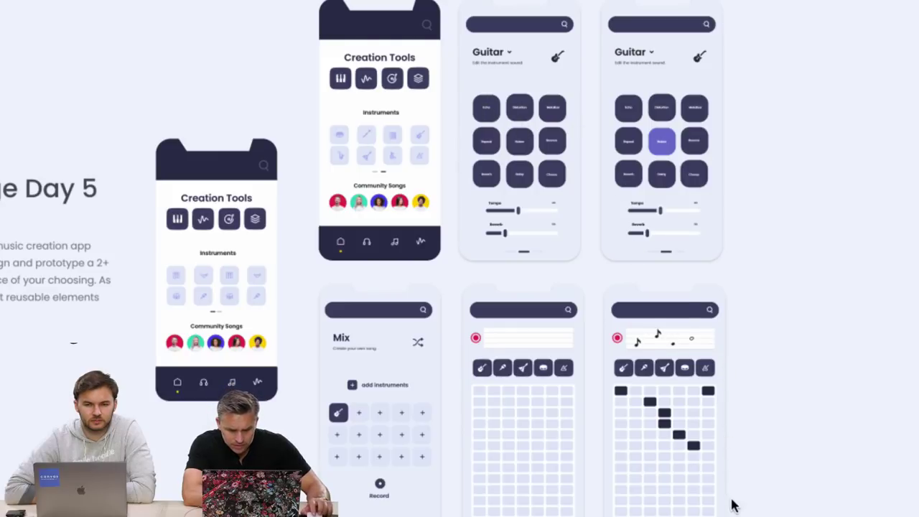
{"action": "scroll", "coordinate": [733, 506], "scroll_direction": "down", "scroll_amount": 3}
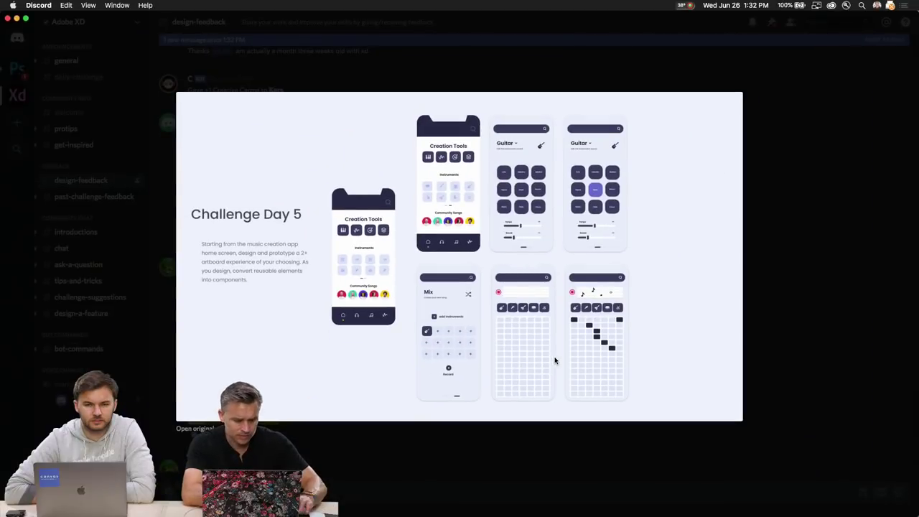
Back in XD, zoom to about 48% on the Challenge Day 5 artboard with its three steps
{"action": "key", "text": "super+Tab"}
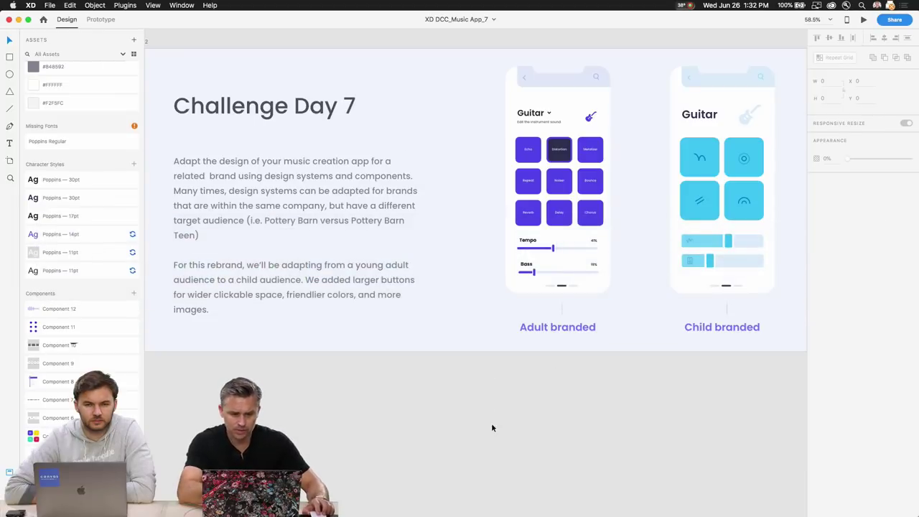
{"action": "scroll", "coordinate": [487, 402], "scroll_direction": "down", "scroll_amount": 5}
{"action": "scroll", "coordinate": [388, 341], "scroll_direction": "up", "scroll_amount": 6}
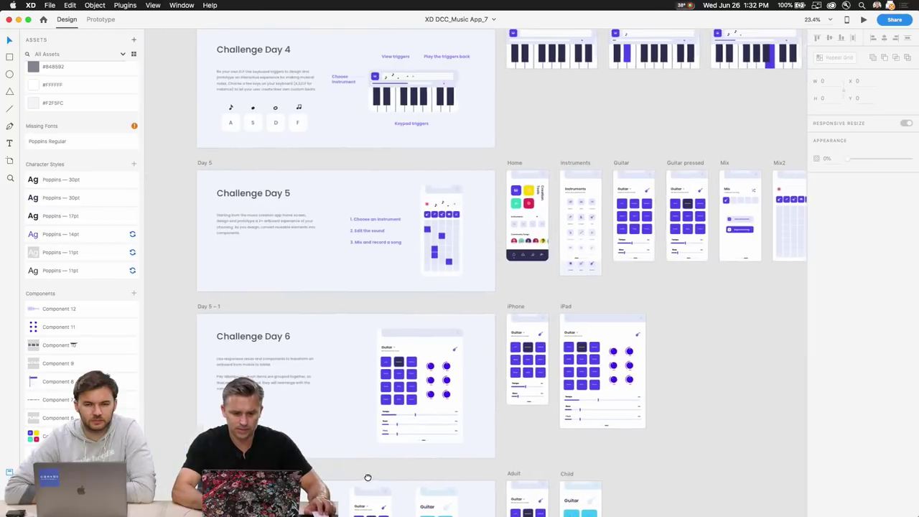
{"action": "scroll", "coordinate": [296, 283], "scroll_direction": "up", "scroll_amount": 5}
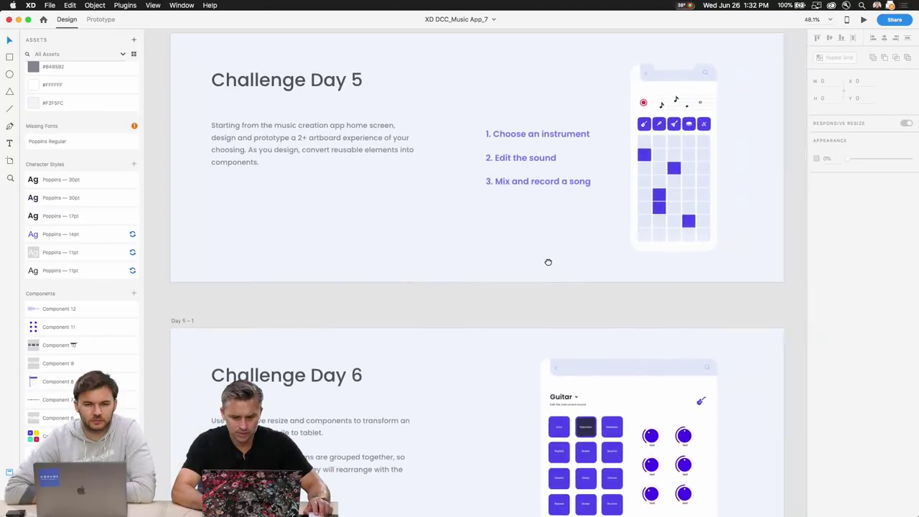
{"action": "left_click_drag", "start_coordinate": [523, 261], "coordinate": [539, 262]}
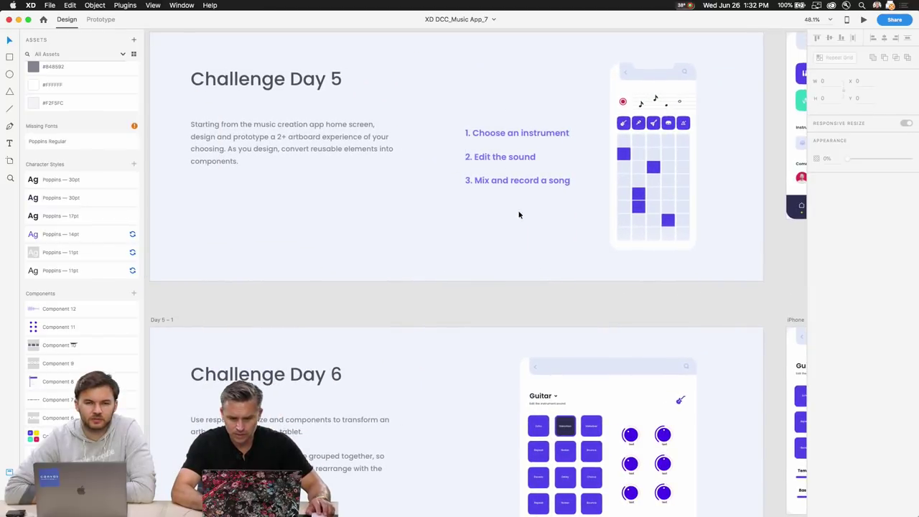
{"action": "mouse_move", "coordinate": [426, 516]}
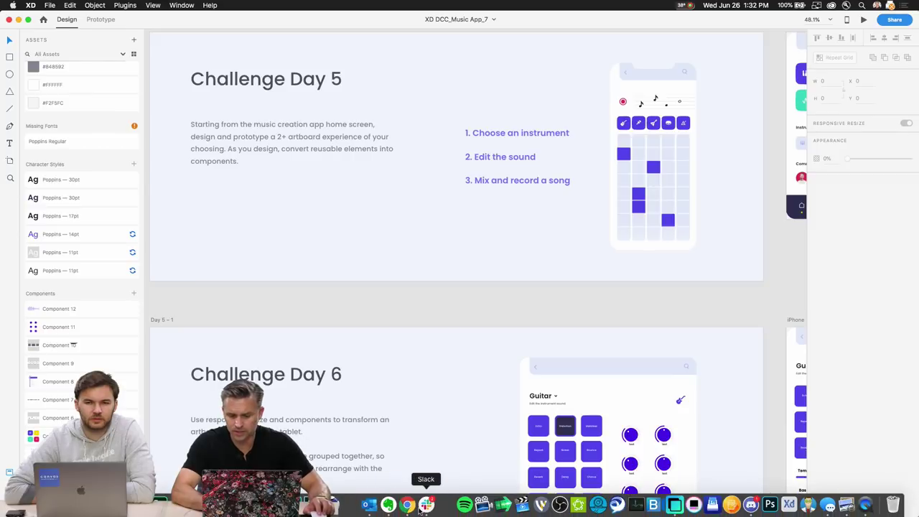
Close the enlarged preview, scroll back to the Challenge Day 5 post, and view its image again
{"action": "left_click", "coordinate": [751, 504]}
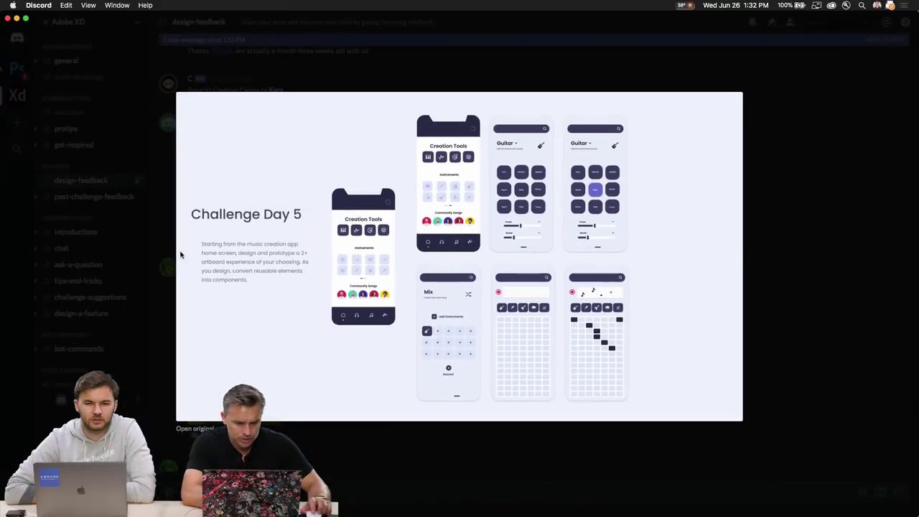
{"action": "left_click", "coordinate": [139, 263]}
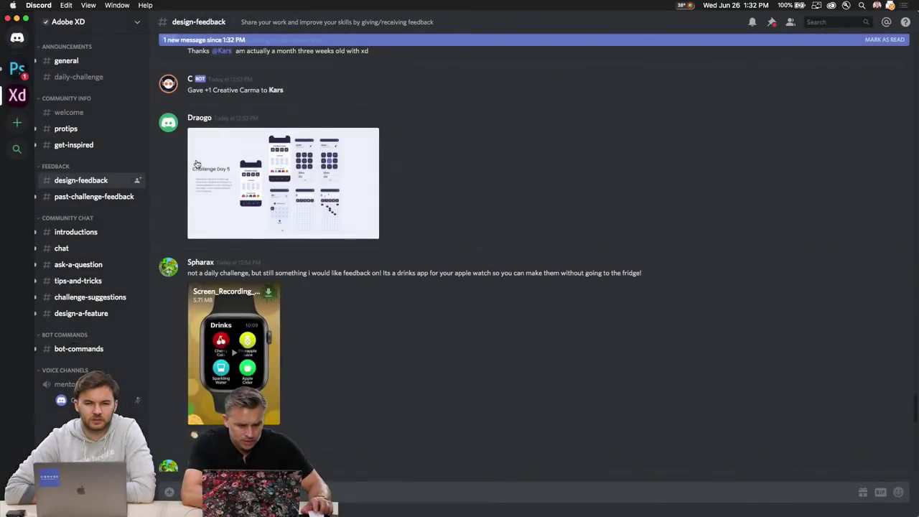
{"action": "scroll", "coordinate": [200, 163], "scroll_direction": "up", "scroll_amount": 8}
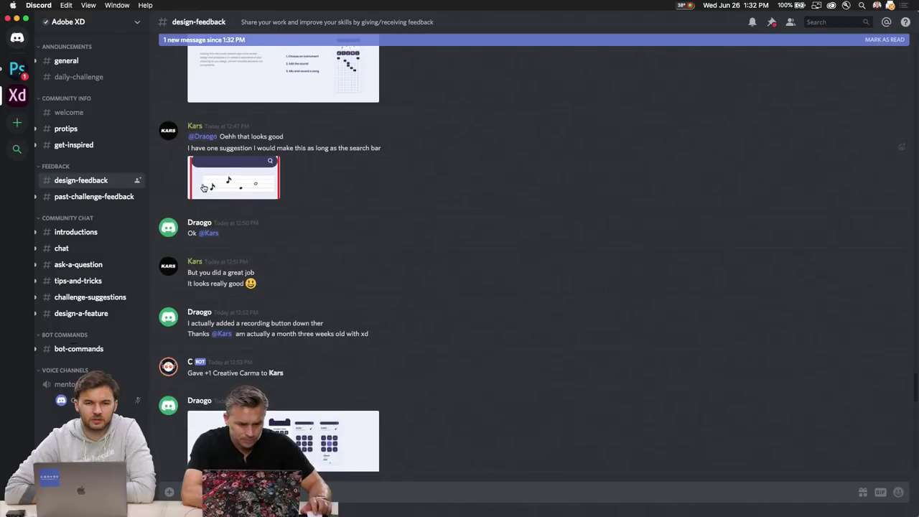
{"action": "scroll", "coordinate": [203, 187], "scroll_direction": "up", "scroll_amount": 5}
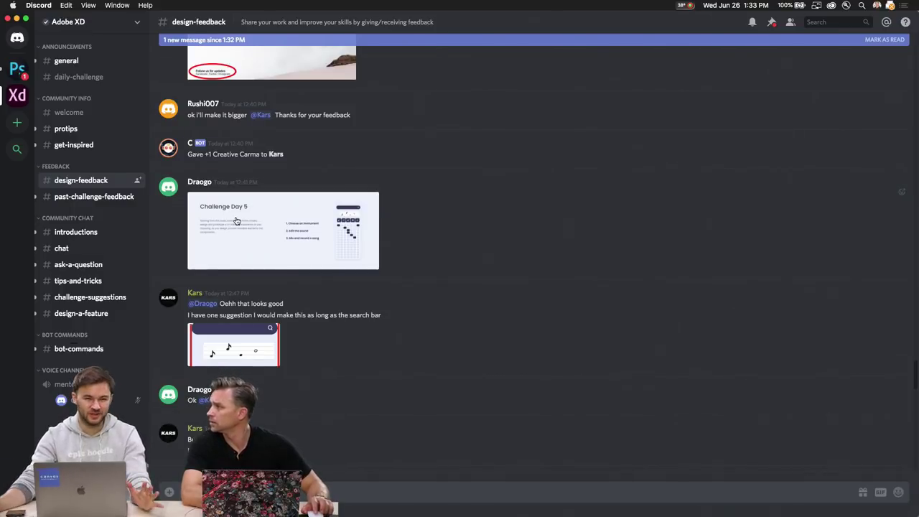
{"action": "scroll", "coordinate": [234, 225], "scroll_direction": "up", "scroll_amount": 3}
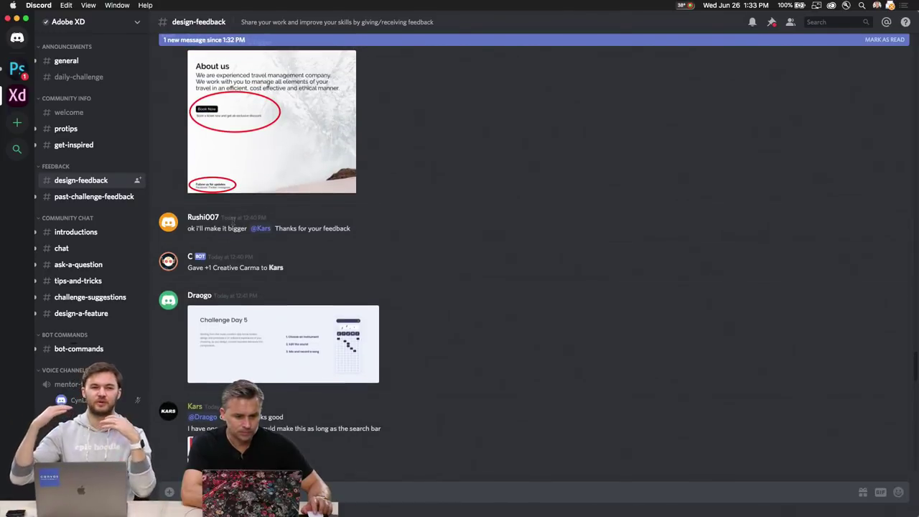
{"action": "scroll", "coordinate": [237, 225], "scroll_direction": "down", "scroll_amount": 3}
{"action": "left_click", "coordinate": [233, 235]}
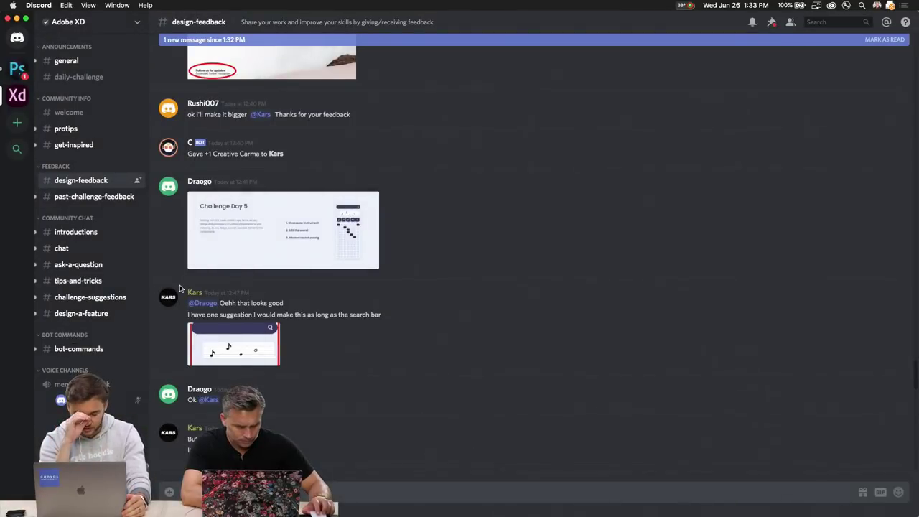
Scroll down #design-feedback to the Apple Watch drinks app recording
{"action": "scroll", "coordinate": [179, 291], "scroll_direction": "down", "scroll_amount": 3}
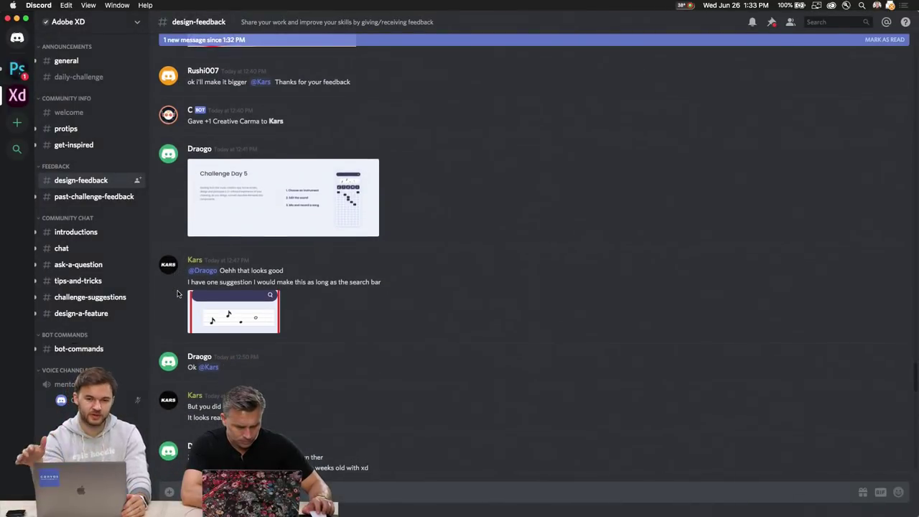
{"action": "scroll", "coordinate": [177, 293], "scroll_direction": "down", "scroll_amount": 2}
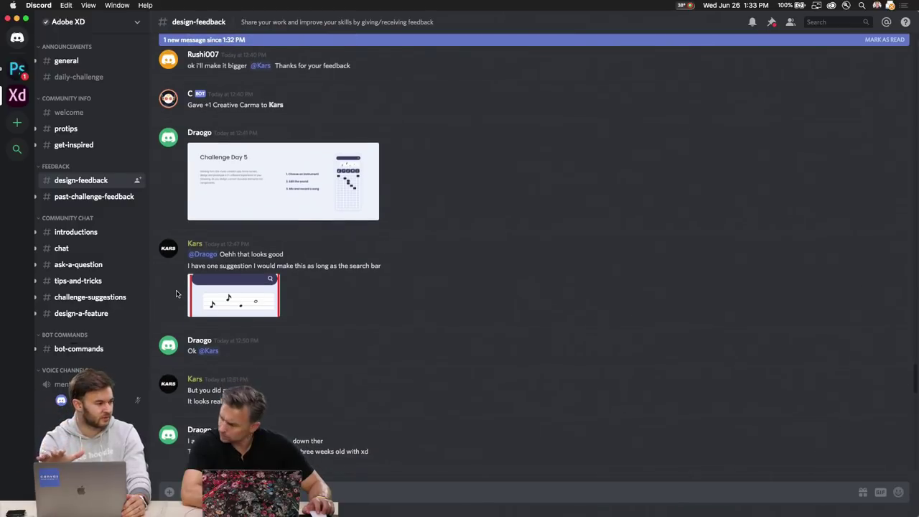
{"action": "scroll", "coordinate": [177, 293], "scroll_direction": "down", "scroll_amount": 10}
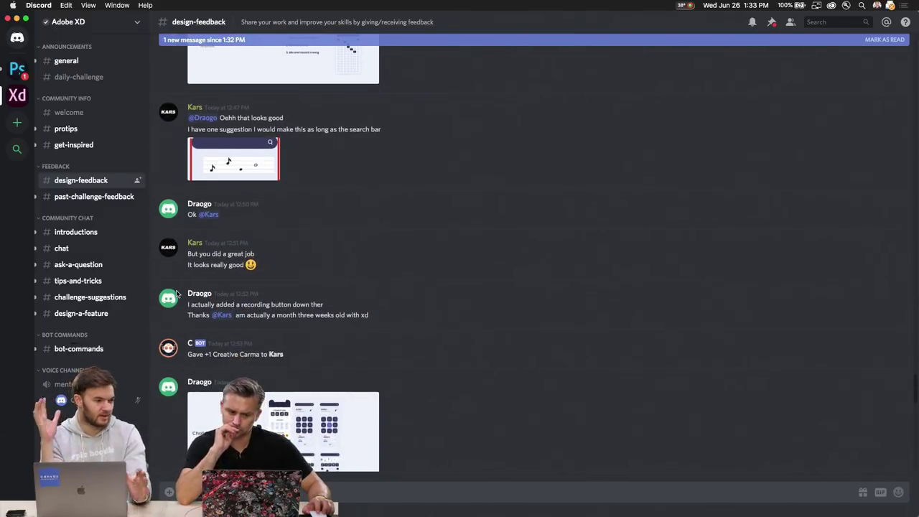
{"action": "scroll", "coordinate": [176, 293], "scroll_direction": "down", "scroll_amount": 10}
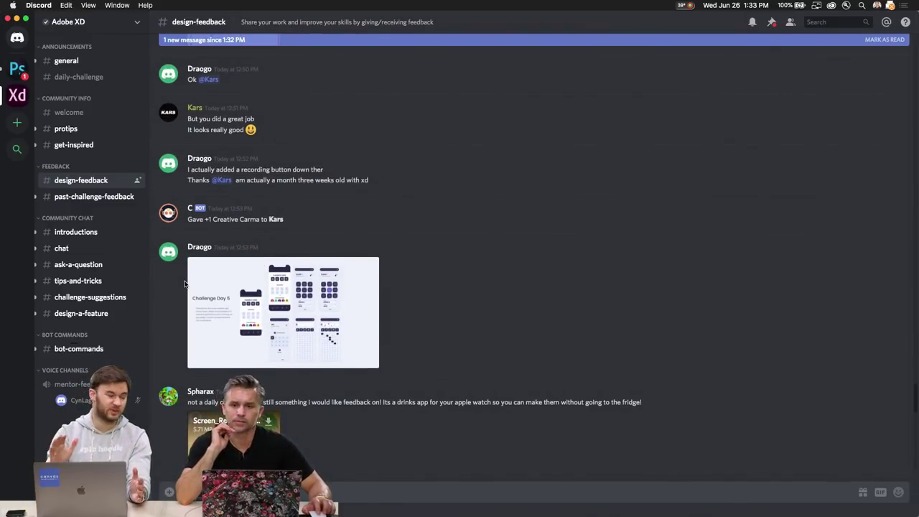
{"action": "scroll", "coordinate": [184, 283], "scroll_direction": "down", "scroll_amount": 7}
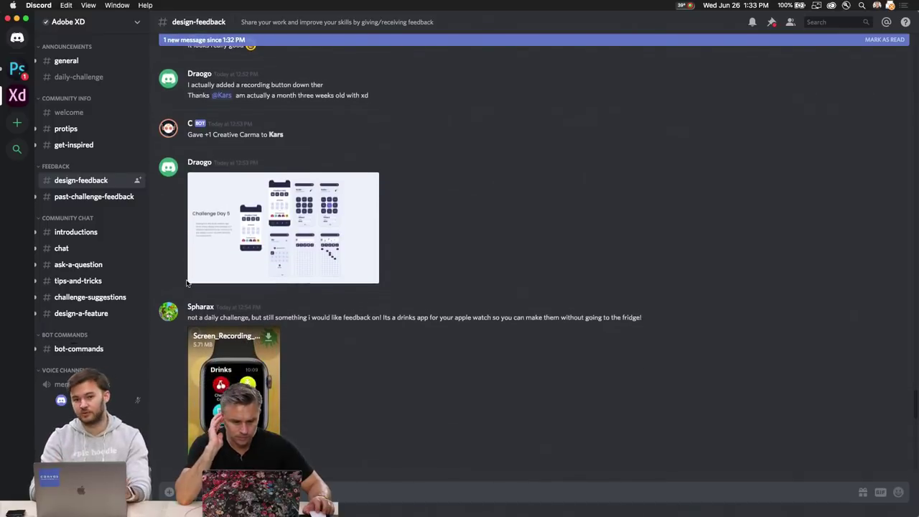
{"action": "scroll", "coordinate": [218, 251], "scroll_direction": "down", "scroll_amount": 1}
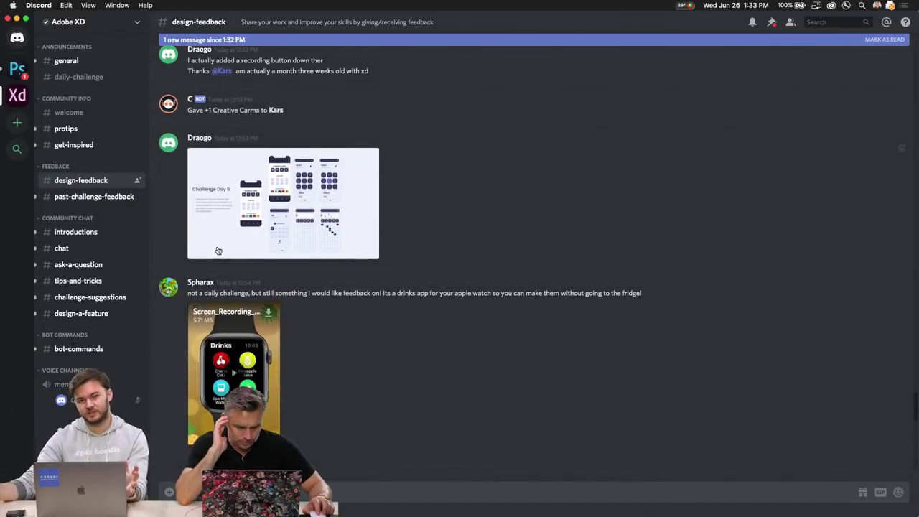
{"action": "mouse_move", "coordinate": [407, 509]}
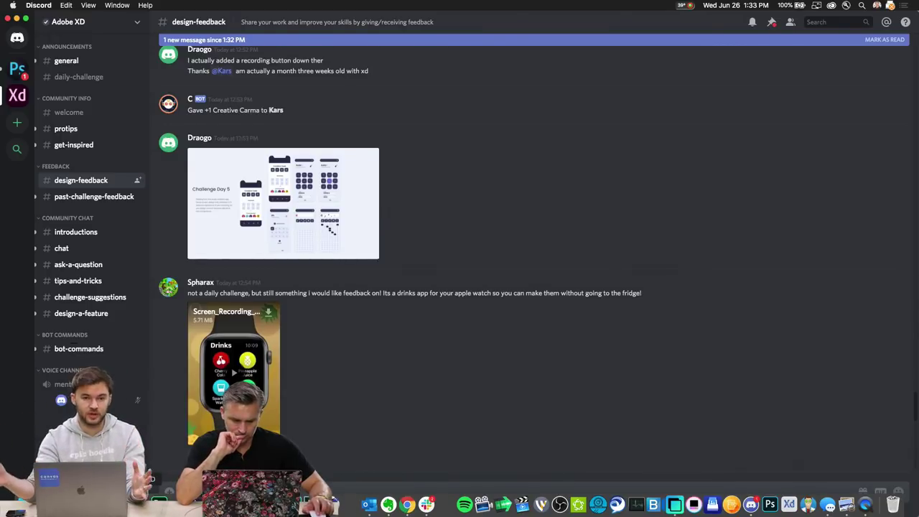
In XD, zoom in on the Mix, Mix2 and Mix 3 artboards
{"action": "left_click", "coordinate": [323, 505]}
{"action": "scroll", "coordinate": [284, 267], "scroll_direction": "right", "scroll_amount": 10}
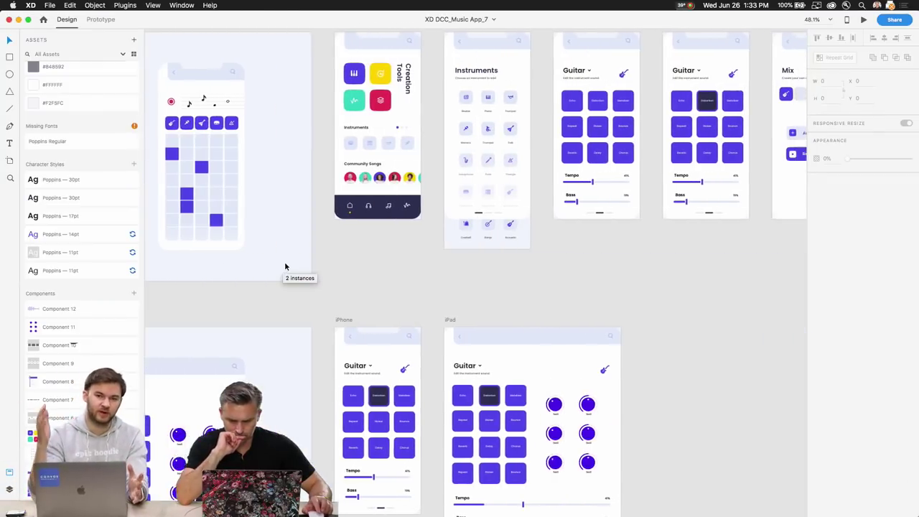
{"action": "scroll", "coordinate": [285, 267], "scroll_direction": "right", "scroll_amount": 10}
{"action": "scroll", "coordinate": [287, 267], "scroll_direction": "up", "scroll_amount": 3}
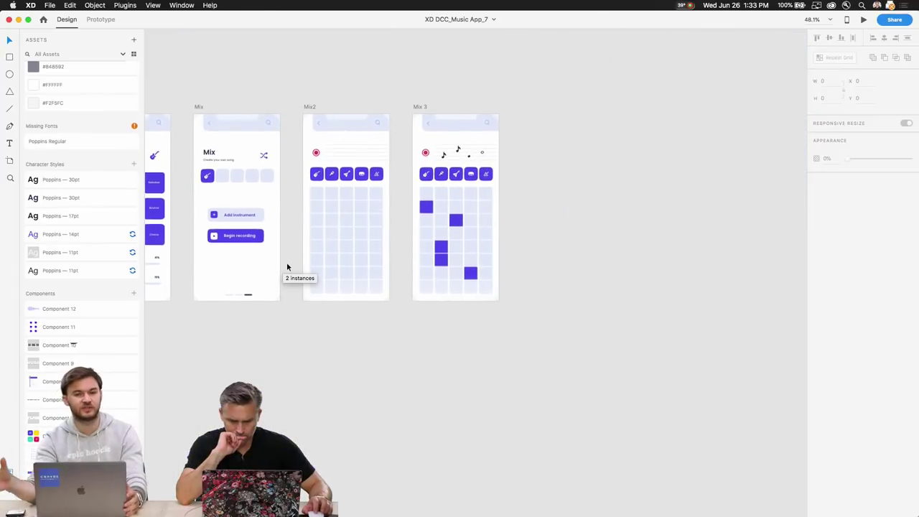
{"action": "scroll", "coordinate": [379, 222], "scroll_direction": "up", "scroll_amount": 3}
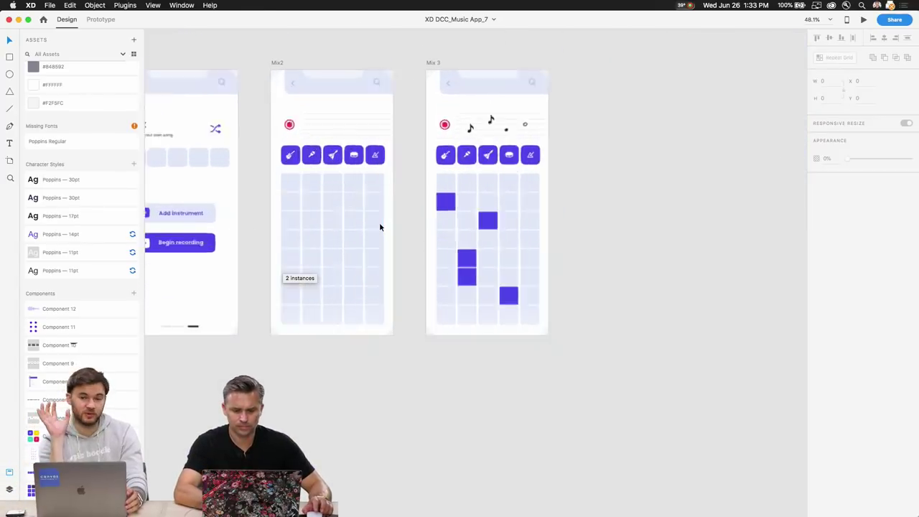
{"action": "scroll", "coordinate": [379, 222], "scroll_direction": "up", "scroll_amount": 3}
{"action": "left_click_drag", "start_coordinate": [197, 220], "coordinate": [357, 232]}
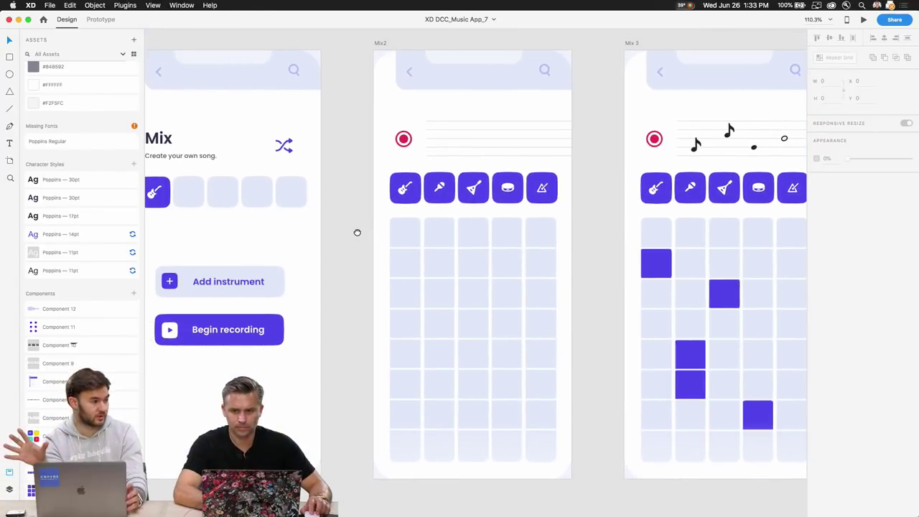
Close the Untitled-1 document and view Discord's Challenge Day 5 image enlarged
{"action": "left_click_drag", "start_coordinate": [190, 25], "coordinate": [173, 153]}
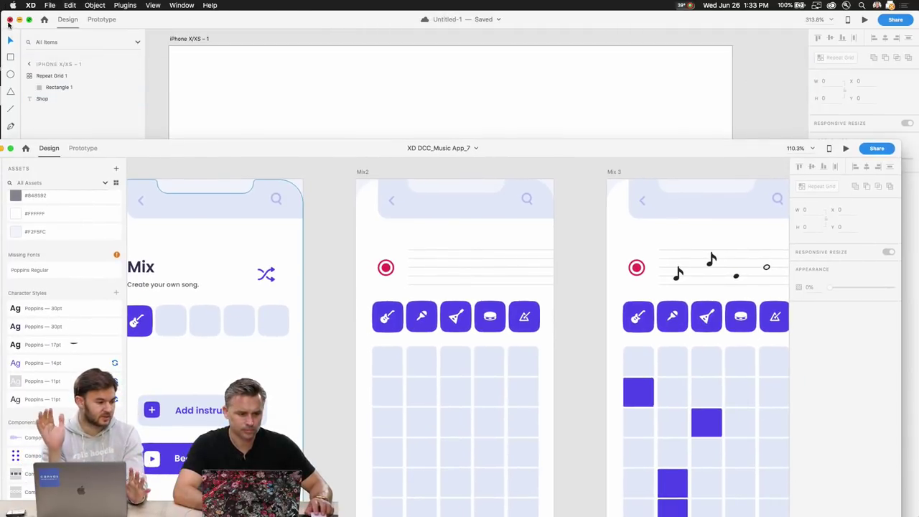
{"action": "left_click", "coordinate": [20, 20]}
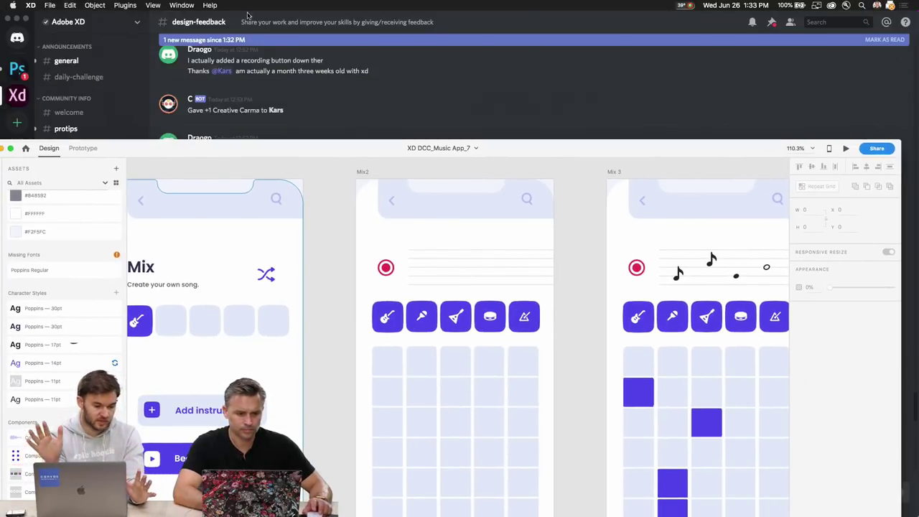
{"action": "left_click", "coordinate": [486, 104]}
{"action": "left_click", "coordinate": [236, 192]}
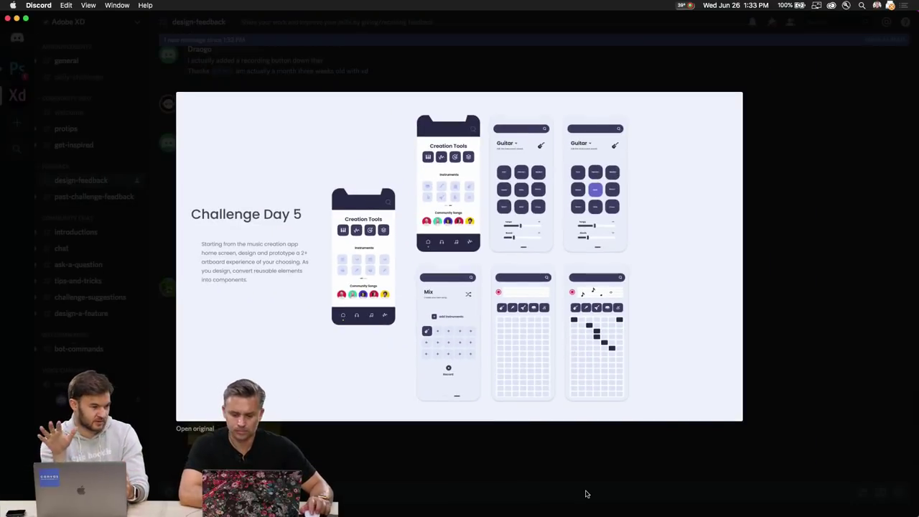
Close the image, watch the Apple Watch drinks Screen_Recording full screen, then exit full screen
{"action": "left_click", "coordinate": [385, 427]}
{"action": "scroll", "coordinate": [387, 428], "scroll_direction": "down", "scroll_amount": 1}
{"action": "scroll", "coordinate": [387, 427], "scroll_direction": "down", "scroll_amount": 1}
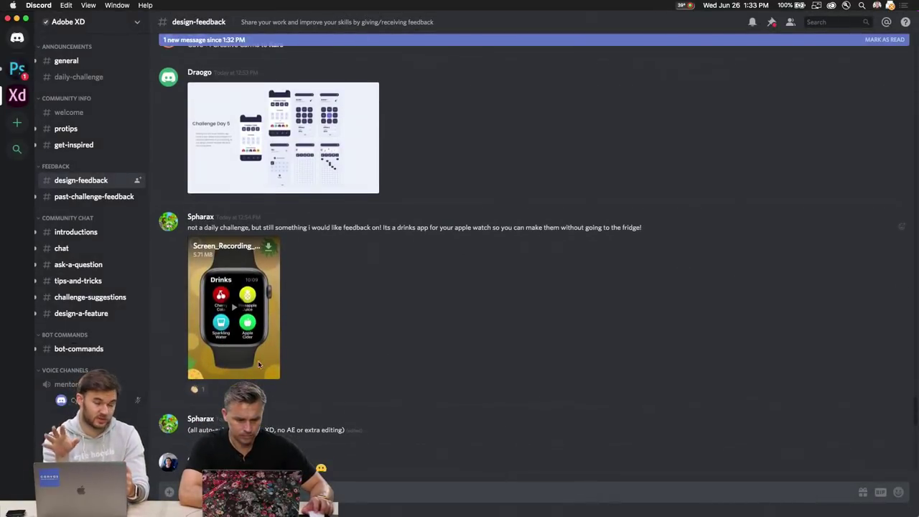
{"action": "left_click", "coordinate": [209, 359]}
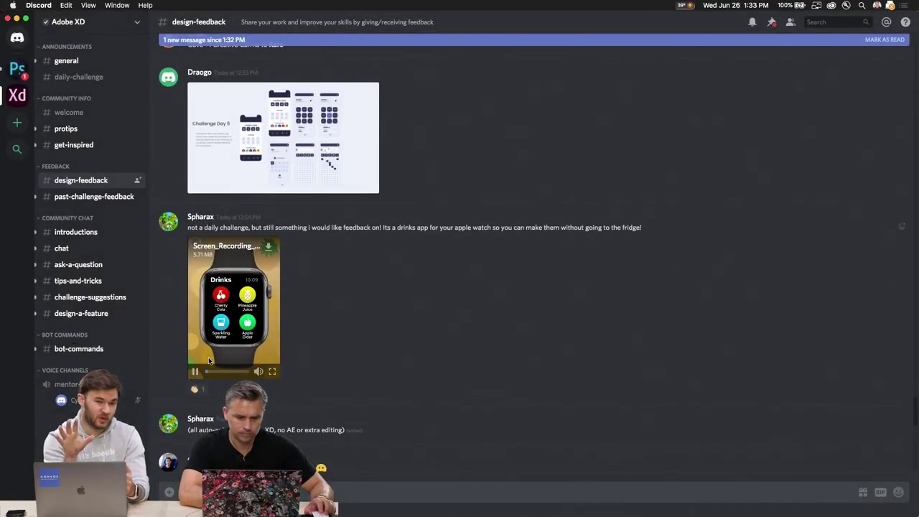
{"action": "left_click", "coordinate": [273, 361]}
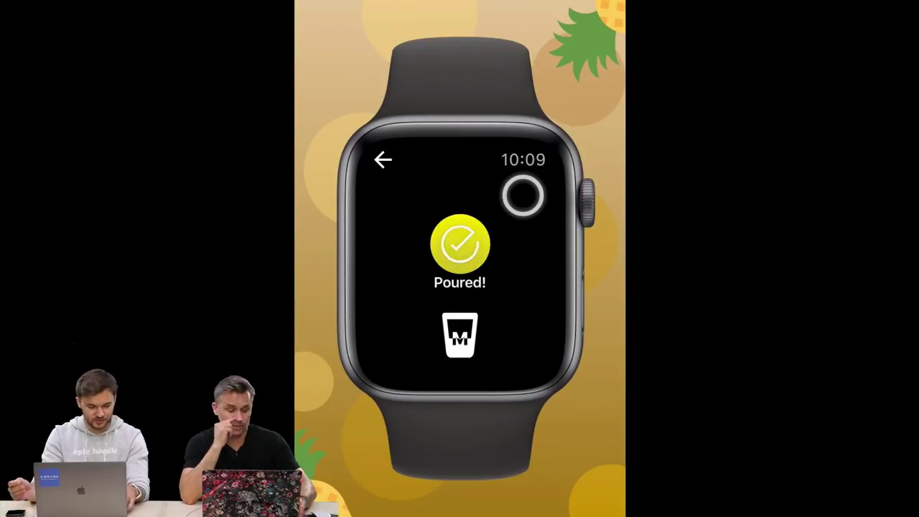
{"action": "key", "text": "Escape"}
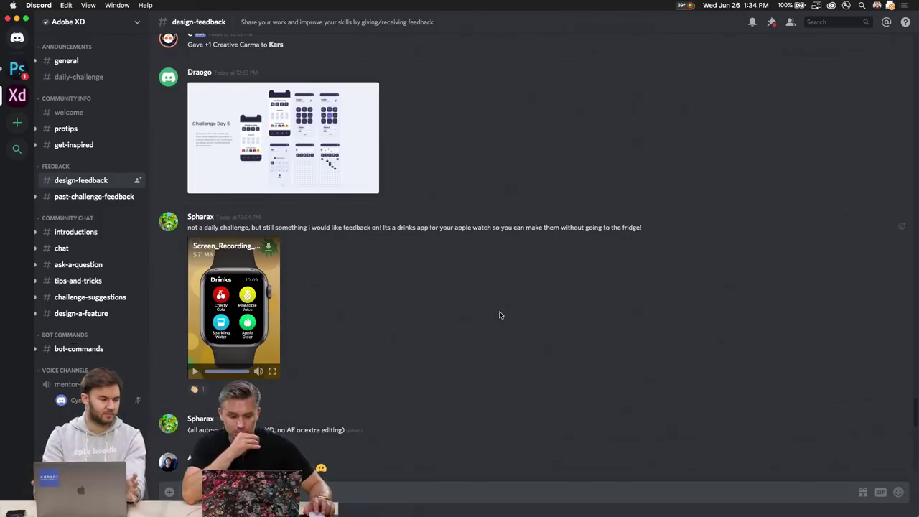
React to the drinks watch-app post with a smiley emoji
{"action": "scroll", "coordinate": [501, 315], "scroll_direction": "down", "scroll_amount": 3}
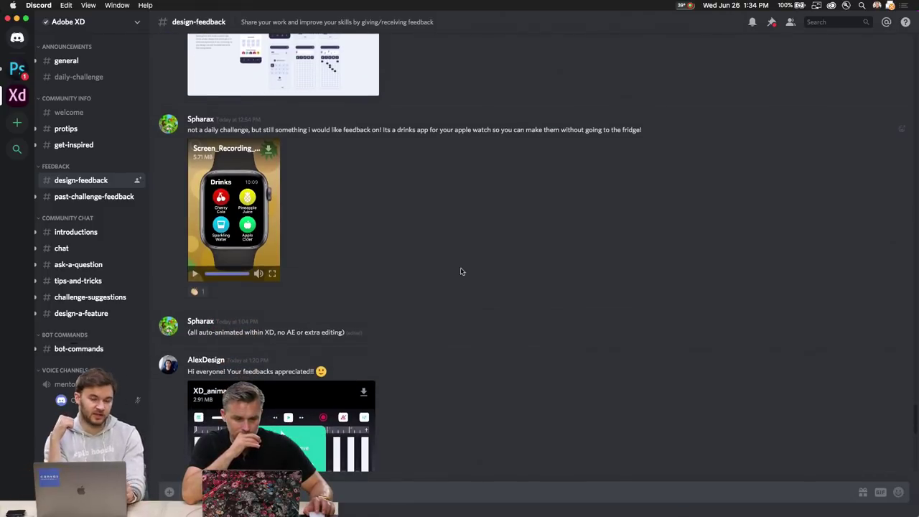
{"action": "left_click", "coordinate": [901, 131]}
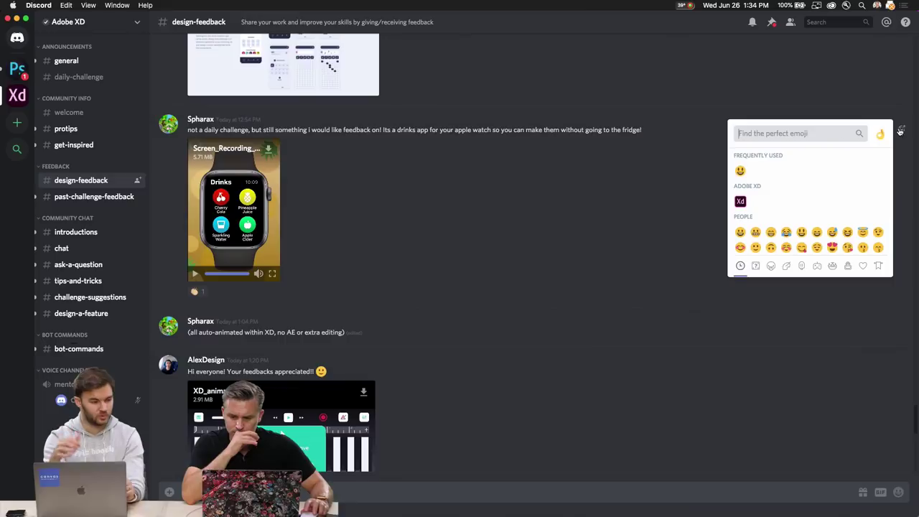
{"action": "left_click", "coordinate": [740, 172]}
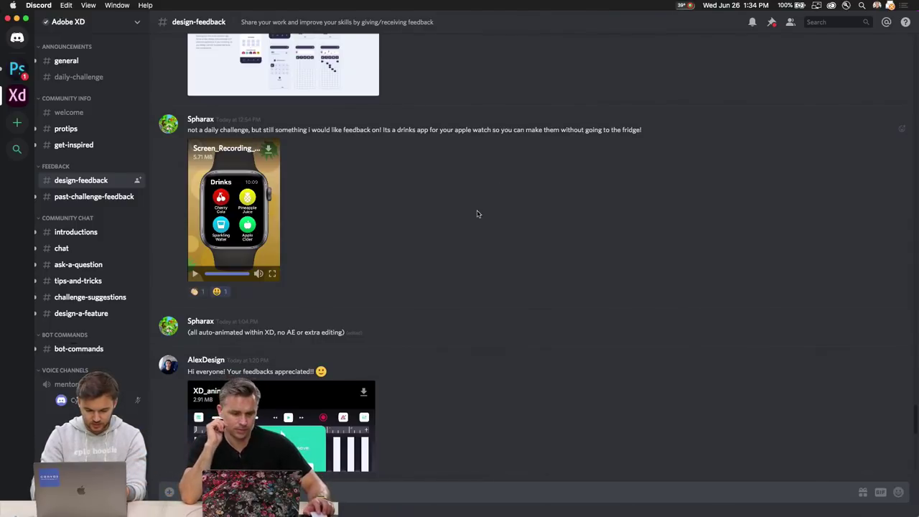
Play the XD_animation.mp4 piano-app video full screen
{"action": "scroll", "coordinate": [463, 213], "scroll_direction": "down", "scroll_amount": 2}
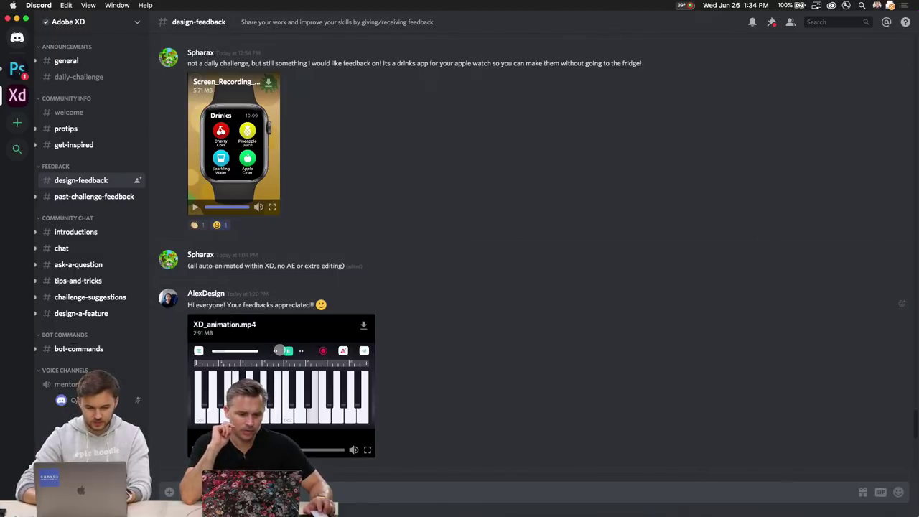
{"action": "scroll", "coordinate": [257, 388], "scroll_direction": "down", "scroll_amount": 2}
{"action": "scroll", "coordinate": [256, 388], "scroll_direction": "down", "scroll_amount": 2}
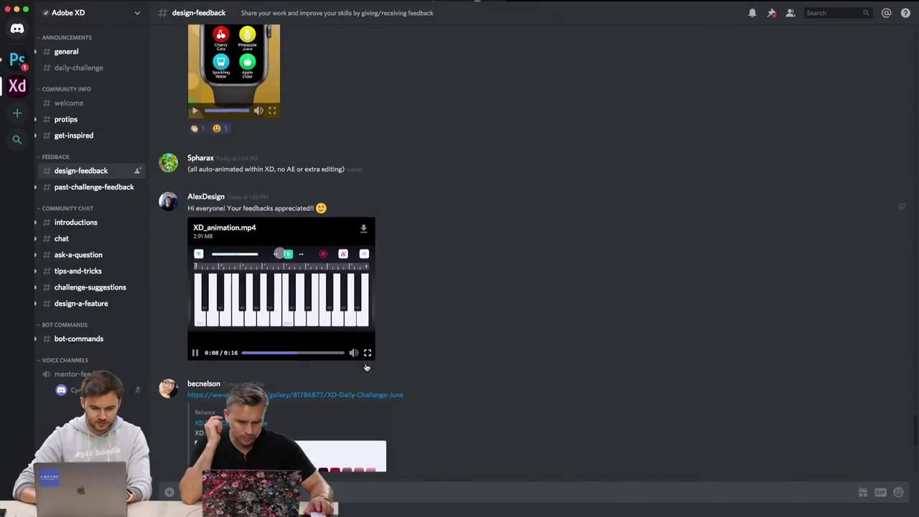
{"action": "left_click", "coordinate": [367, 365]}
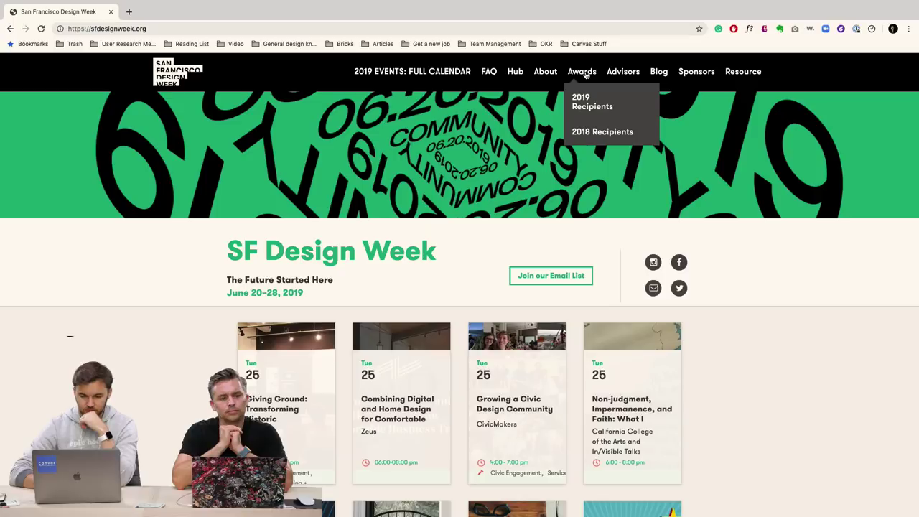
Scroll the Canvas Urban Mobility award page down to its Key Team Members list and briefly highlight it
{"action": "mouse_move", "coordinate": [582, 78]}
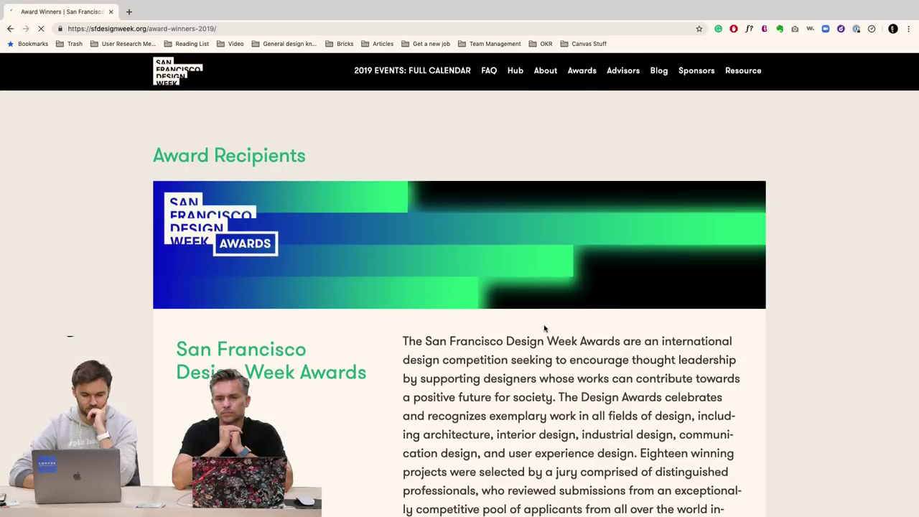
{"action": "scroll", "coordinate": [543, 328], "scroll_direction": "down", "scroll_amount": 7}
{"action": "scroll", "coordinate": [544, 327], "scroll_direction": "down", "scroll_amount": 15}
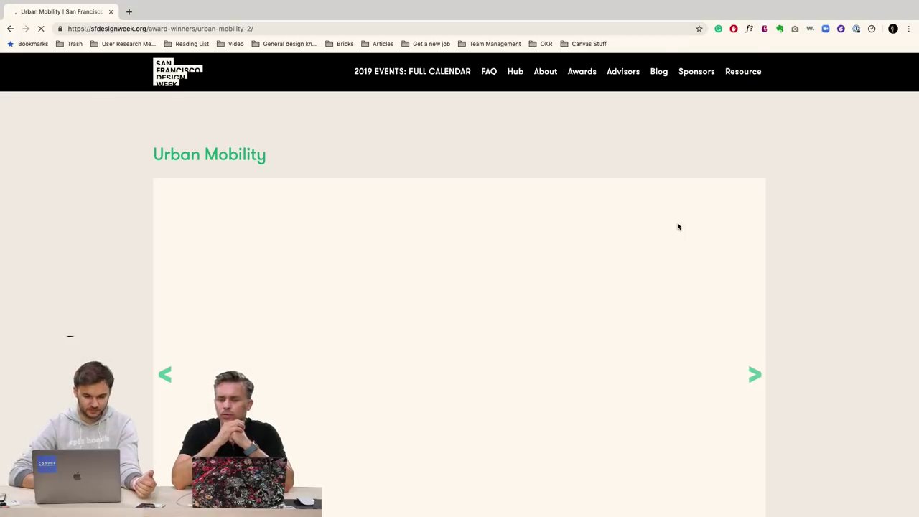
{"action": "scroll", "coordinate": [678, 227], "scroll_direction": "down", "scroll_amount": 3}
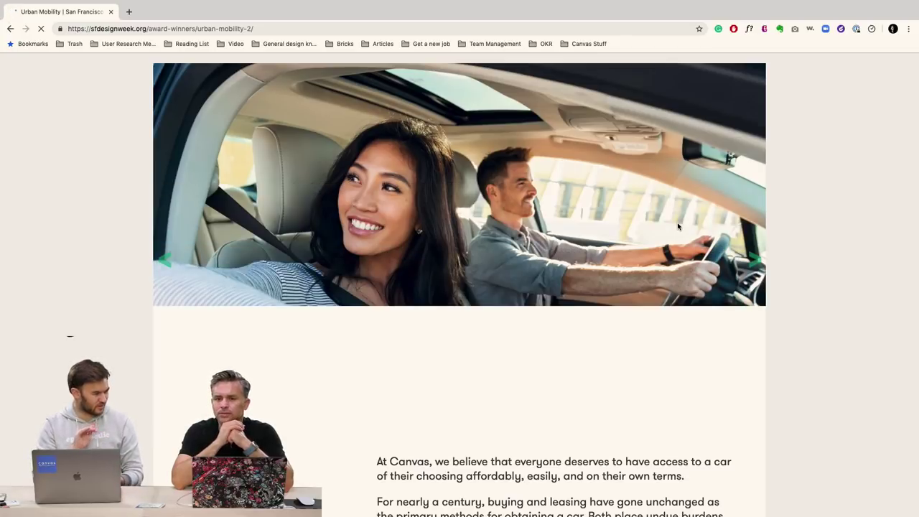
{"action": "scroll", "coordinate": [678, 226], "scroll_direction": "down", "scroll_amount": 5}
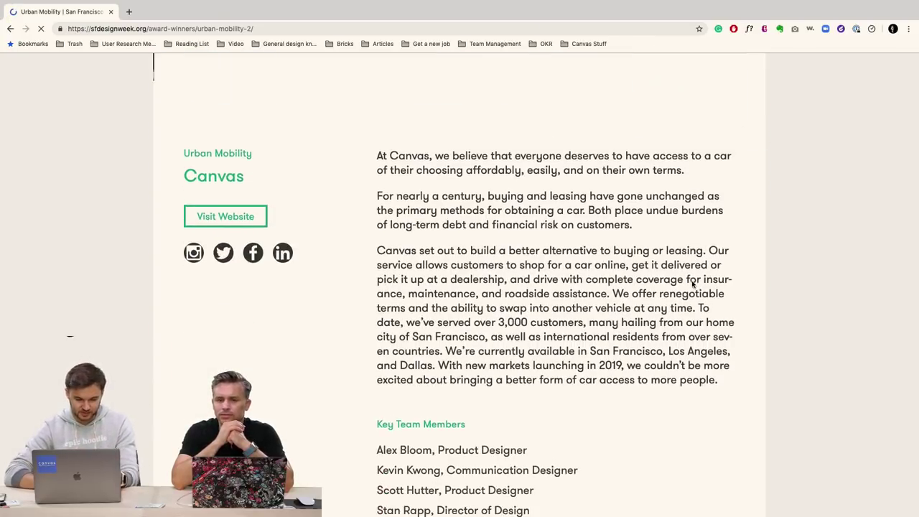
{"action": "scroll", "coordinate": [584, 360], "scroll_direction": "down", "scroll_amount": 2}
{"action": "left_click_drag", "start_coordinate": [550, 427], "coordinate": [375, 341]}
{"action": "left_click", "coordinate": [543, 432]}
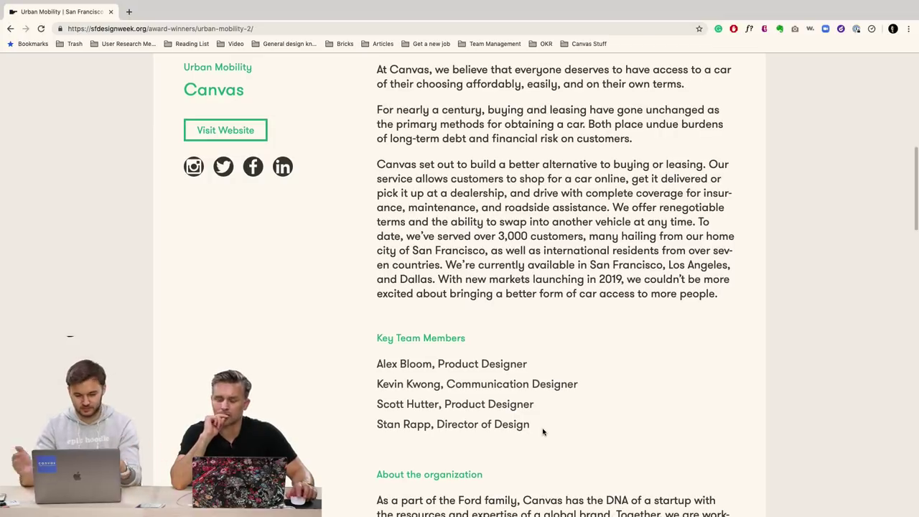
In a new tab, search Google for 'drive canvas instagram'
{"action": "key", "text": "ctrl+t"}
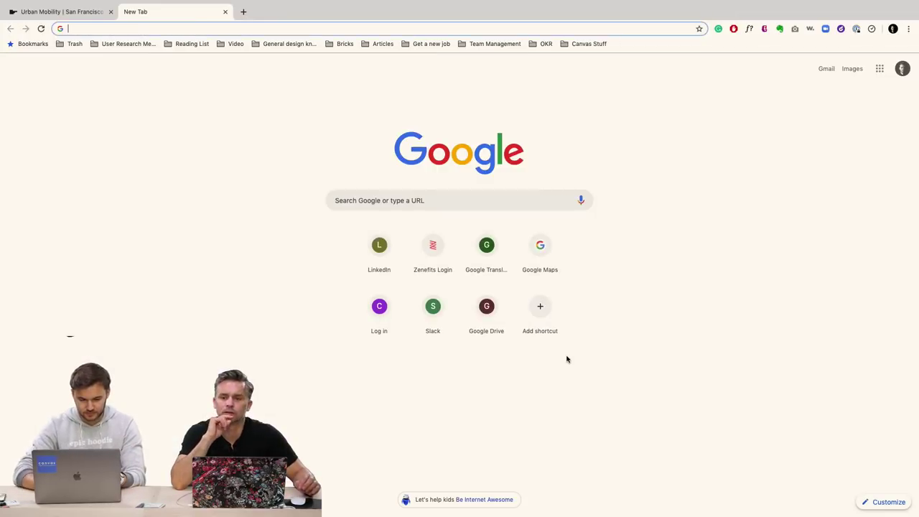
{"action": "type", "text": "canvas instagram"}
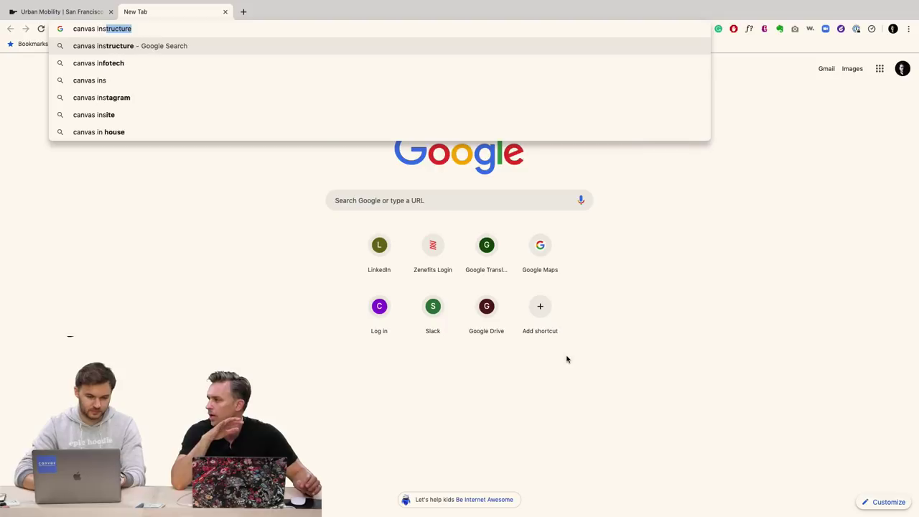
{"action": "key", "text": "Return"}
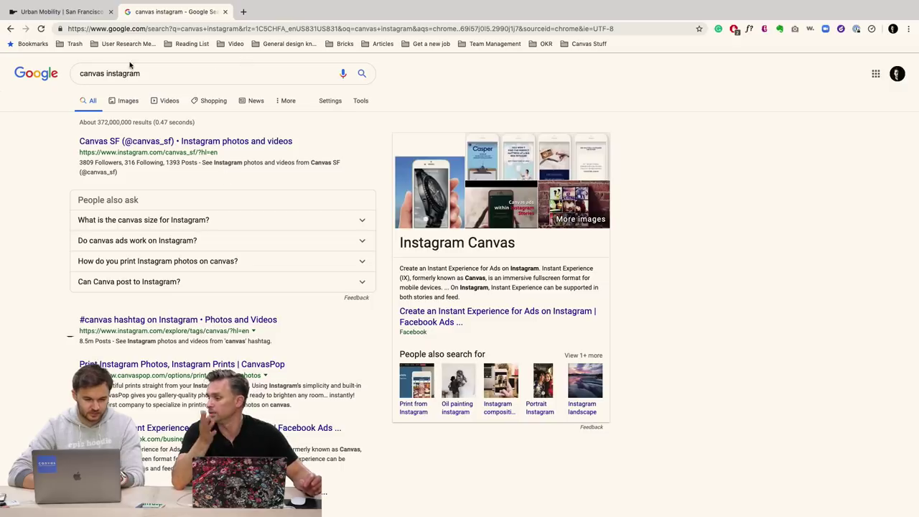
{"action": "left_click", "coordinate": [79, 73]}
{"action": "type", "text": "drive"}
{"action": "key", "text": "Return"}
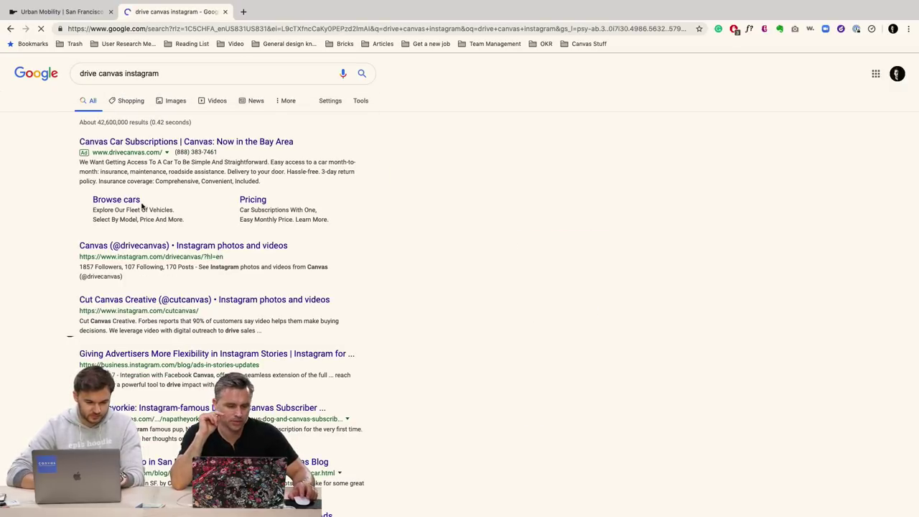
Open Canvas's Instagram profile and its award trophy post, viewing the second photo
{"action": "left_click", "coordinate": [144, 245]}
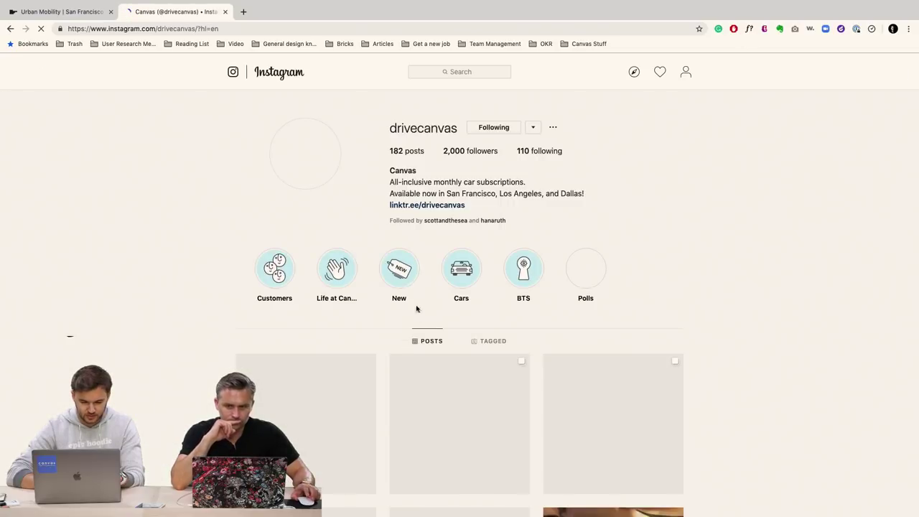
{"action": "left_click", "coordinate": [483, 407]}
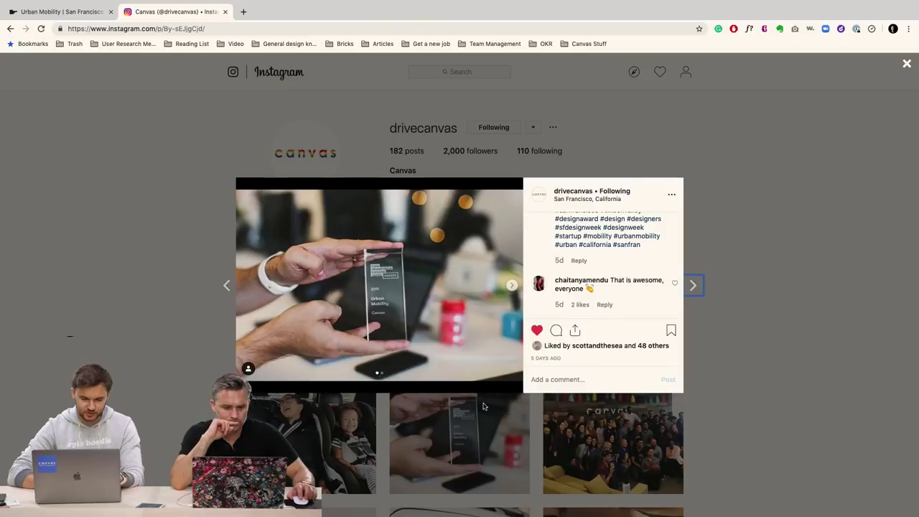
{"action": "scroll", "coordinate": [386, 272], "scroll_direction": "up", "scroll_amount": 5}
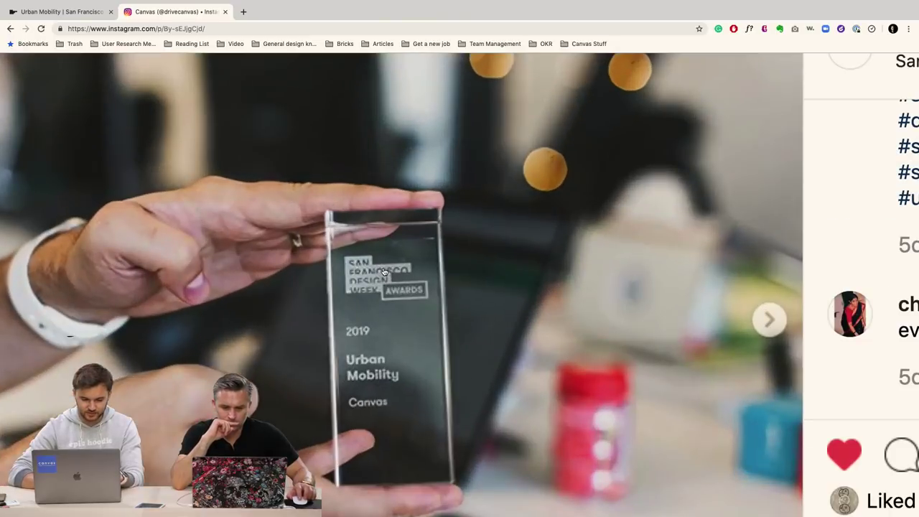
{"action": "scroll", "coordinate": [386, 272], "scroll_direction": "down", "scroll_amount": 2}
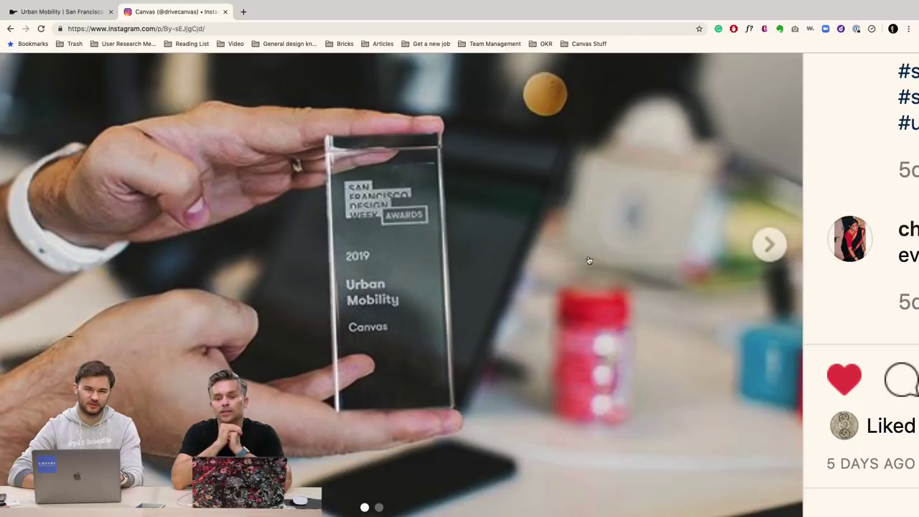
{"action": "scroll", "coordinate": [705, 256], "scroll_direction": "down", "scroll_amount": 3}
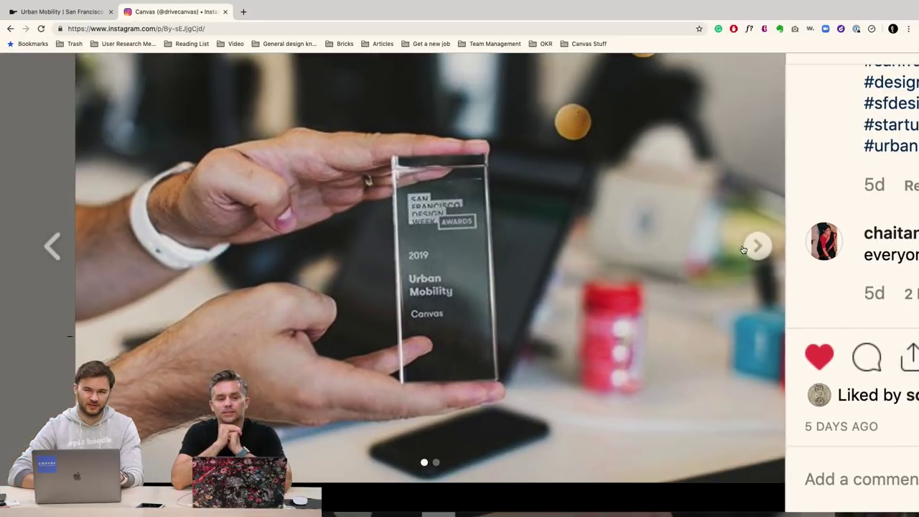
{"action": "left_click", "coordinate": [748, 248]}
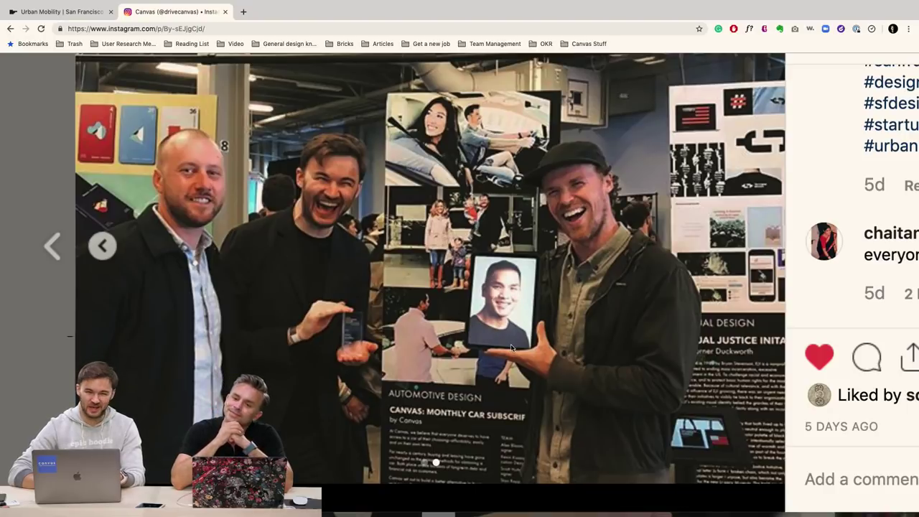
Close the post and the Instagram tab to return to the Canvas award page
{"action": "scroll", "coordinate": [512, 348], "scroll_direction": "down", "scroll_amount": 1}
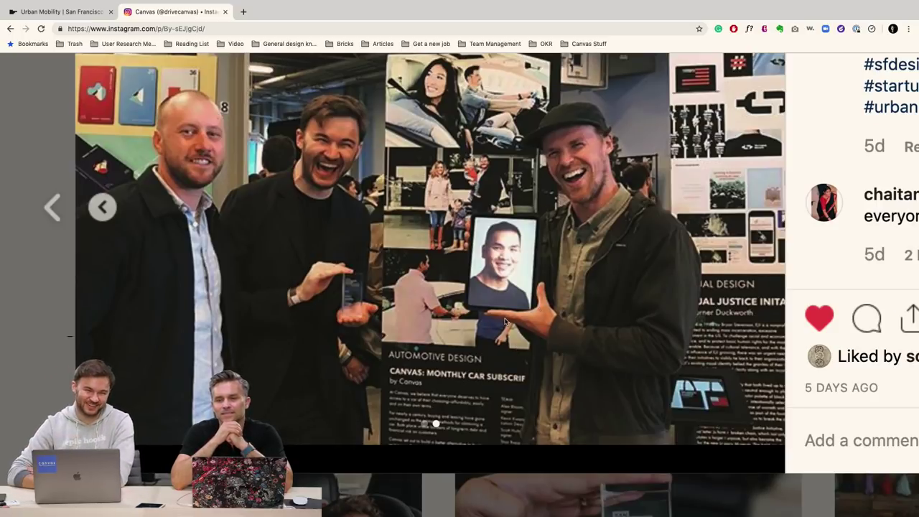
{"action": "scroll", "coordinate": [505, 321], "scroll_direction": "down", "scroll_amount": 1}
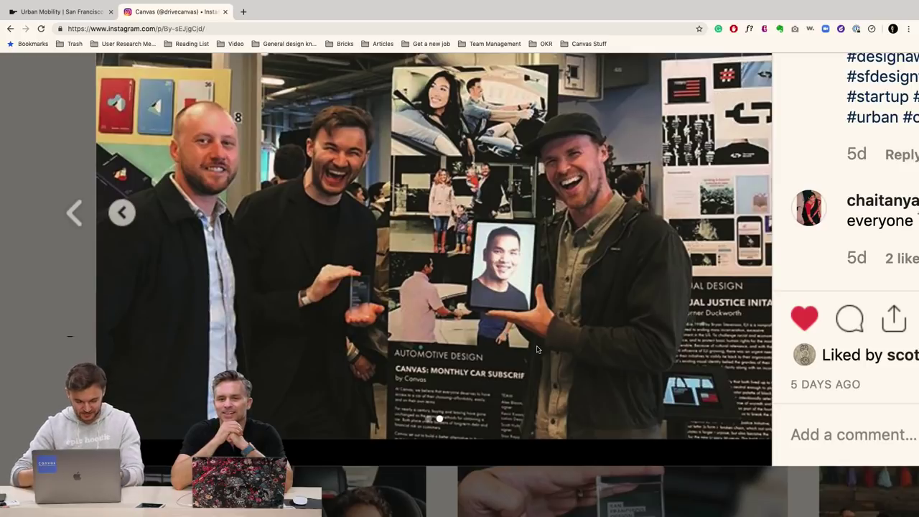
{"action": "scroll", "coordinate": [537, 350], "scroll_direction": "down", "scroll_amount": 3}
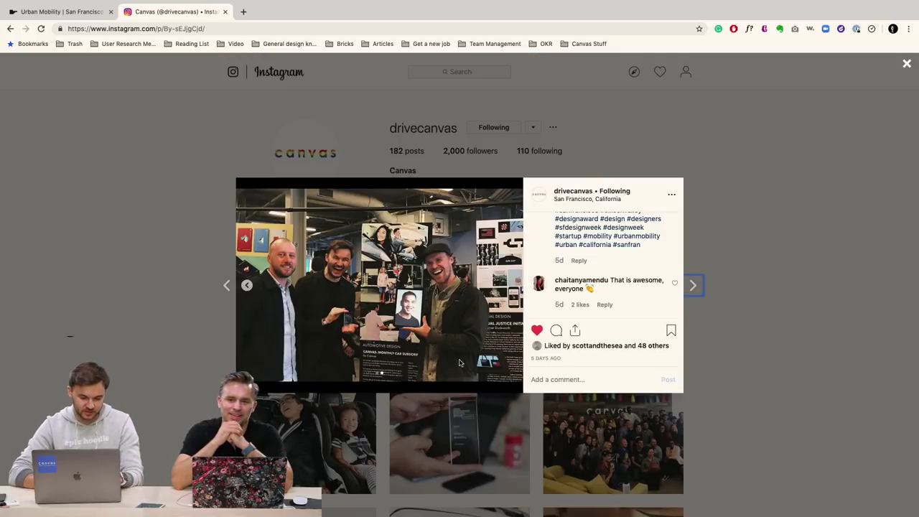
{"action": "left_click", "coordinate": [808, 231]}
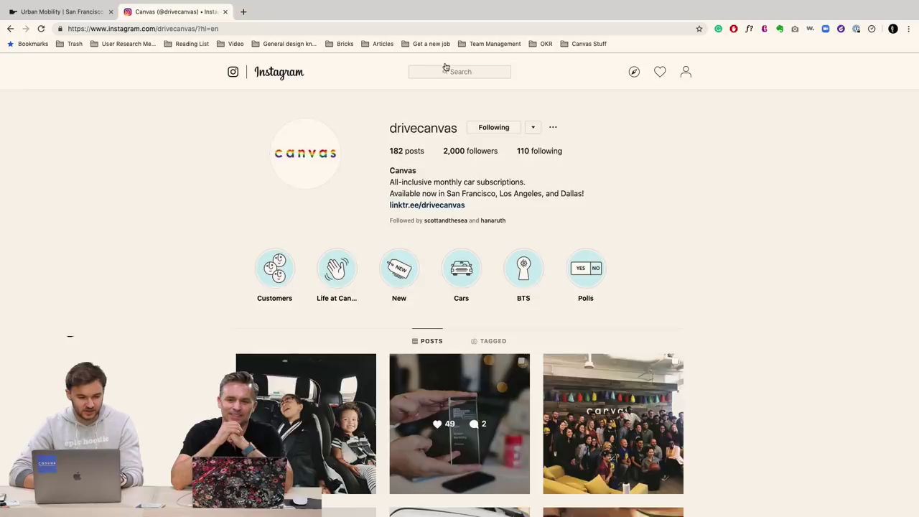
{"action": "key", "text": "super+w"}
{"action": "scroll", "coordinate": [441, 64], "scroll_direction": "down", "scroll_amount": 4}
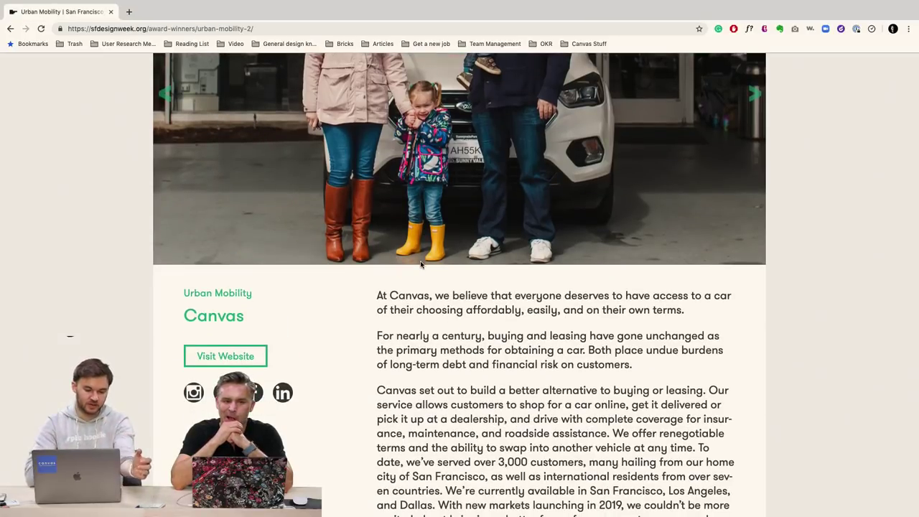
Exit Chrome full screen and switch back to Discord's #design-feedback channel
{"action": "mouse_move", "coordinate": [307, 3]}
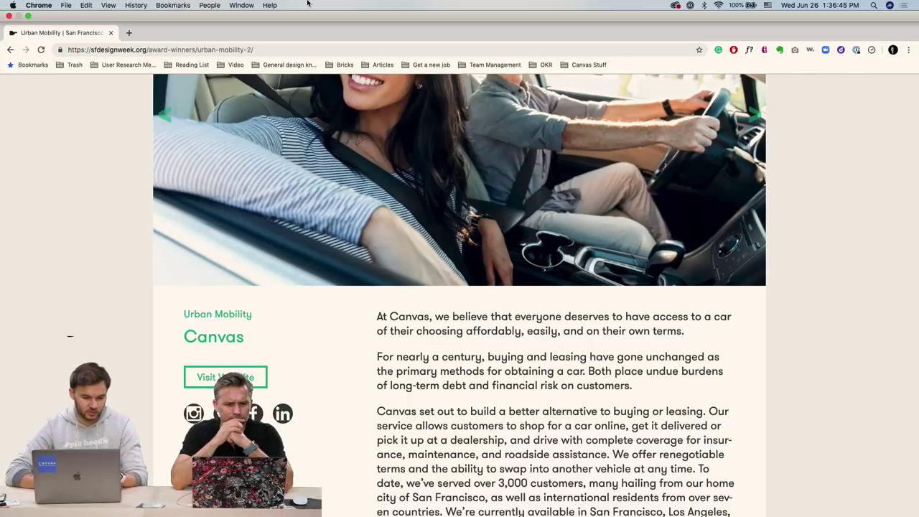
{"action": "left_click", "coordinate": [28, 17]}
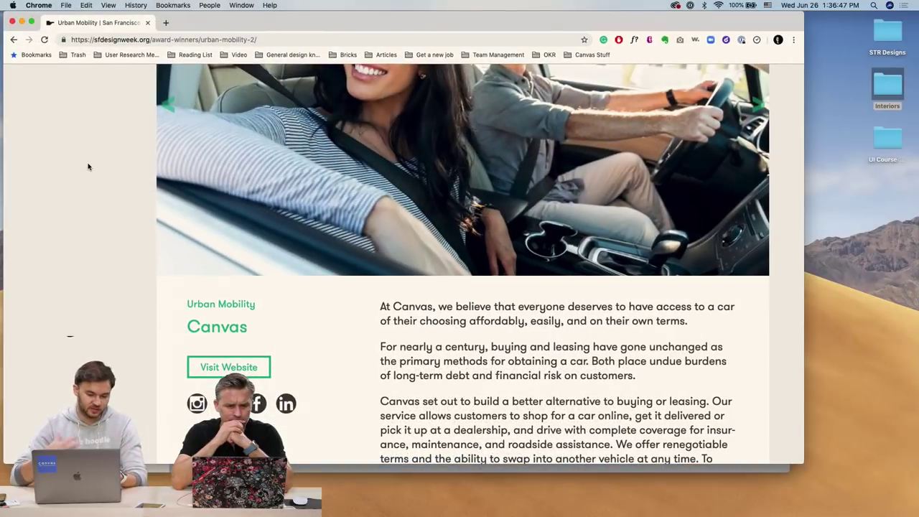
{"action": "key", "text": "super+Tab"}
{"action": "key", "text": "super+Tab"}
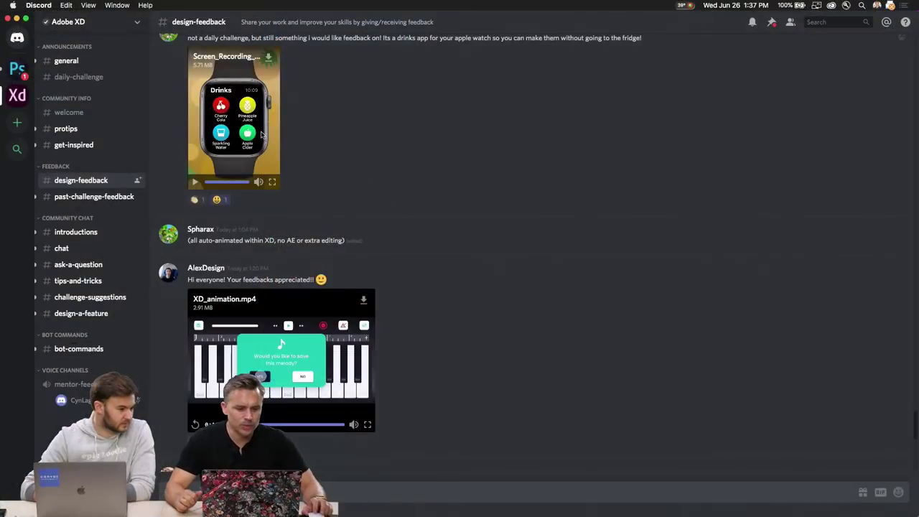
{"action": "scroll", "coordinate": [223, 123], "scroll_direction": "up", "scroll_amount": 2}
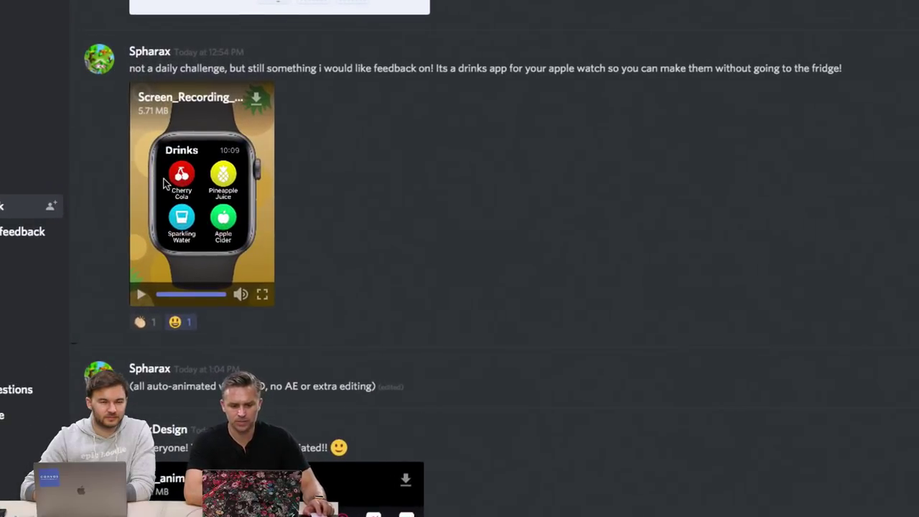
Play then pause the Apple Watch drinks-app video, and expand it to full screen
{"action": "left_click", "coordinate": [188, 201]}
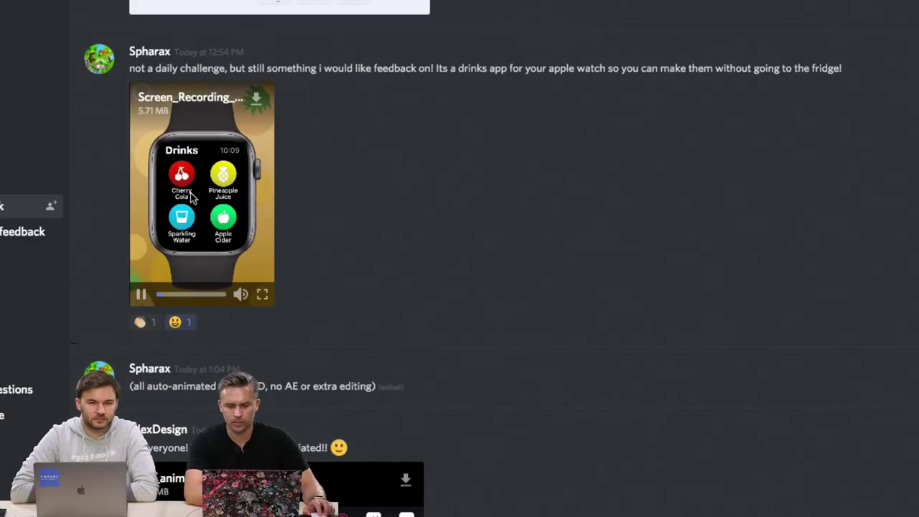
{"action": "left_click", "coordinate": [140, 296]}
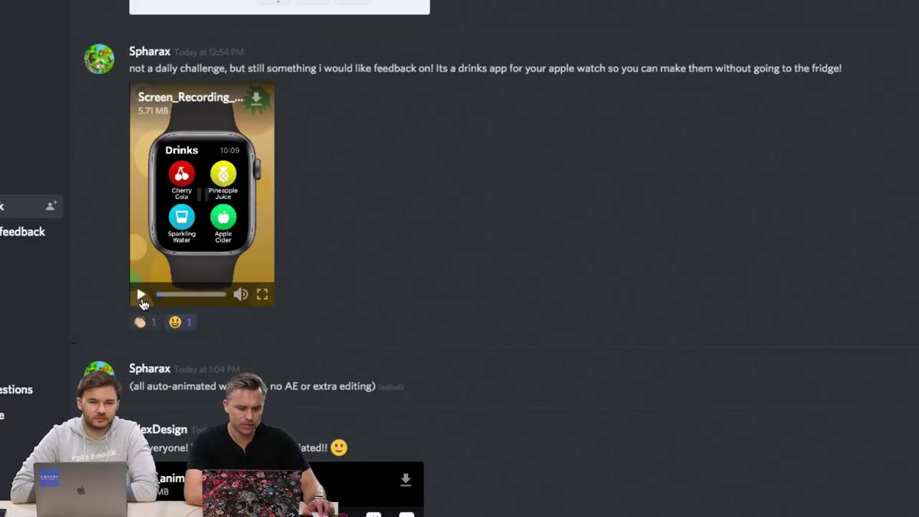
{"action": "left_click", "coordinate": [262, 295]}
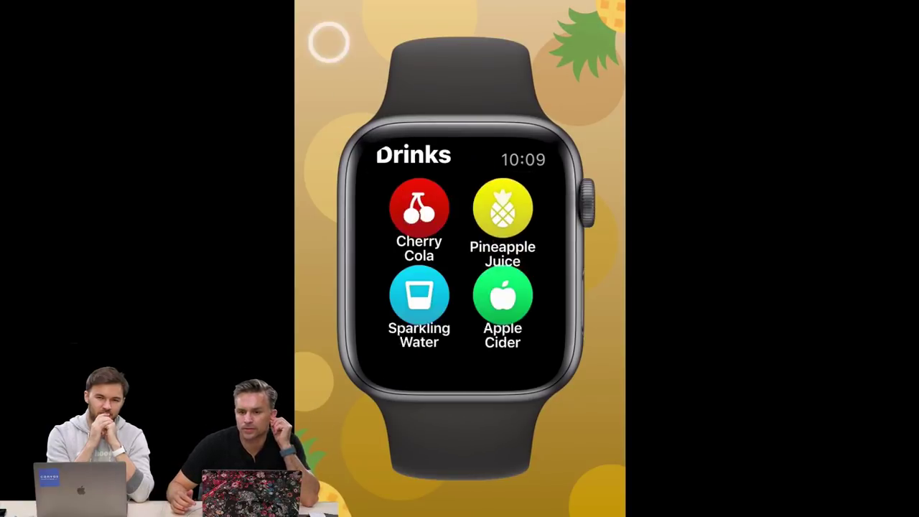
Watch the full-screen drinks-app video, then exit back to the #design-feedback channel
{"action": "left_click", "coordinate": [131, 375]}
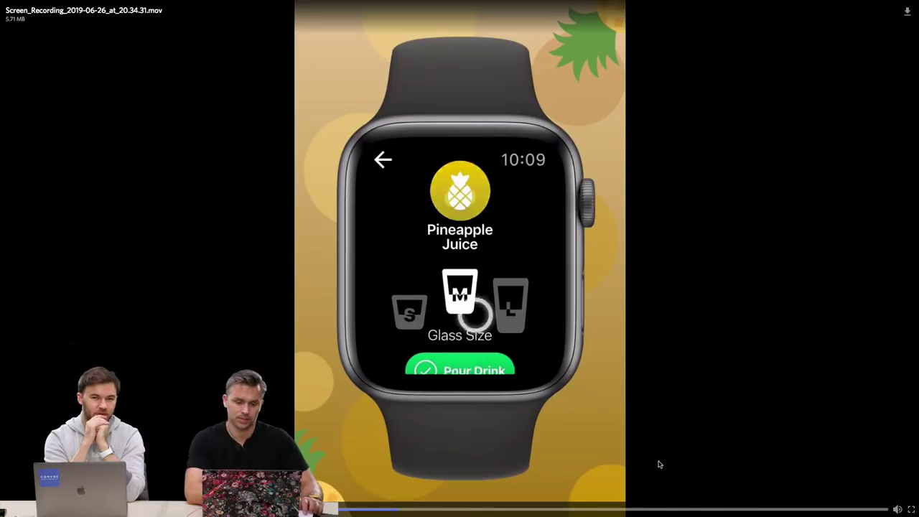
{"action": "key", "text": "Escape"}
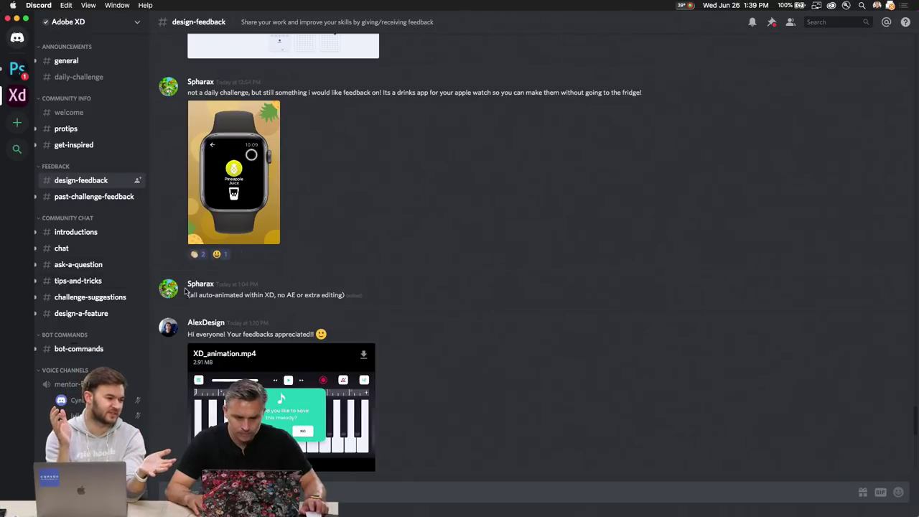
{"action": "scroll", "coordinate": [217, 338], "scroll_direction": "down", "scroll_amount": 2}
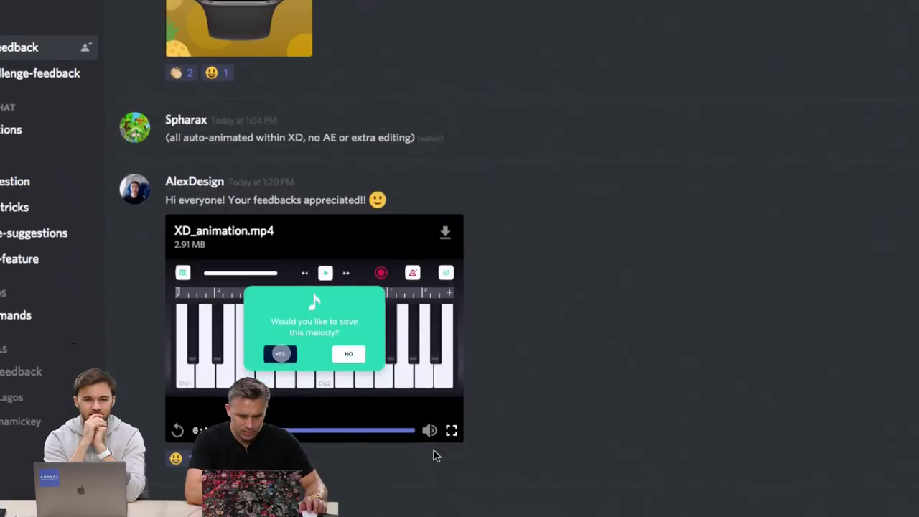
Watch XD_animation.mp4 full screen, pausing and seeking to 0:05, then exit full screen
{"action": "left_click", "coordinate": [451, 433]}
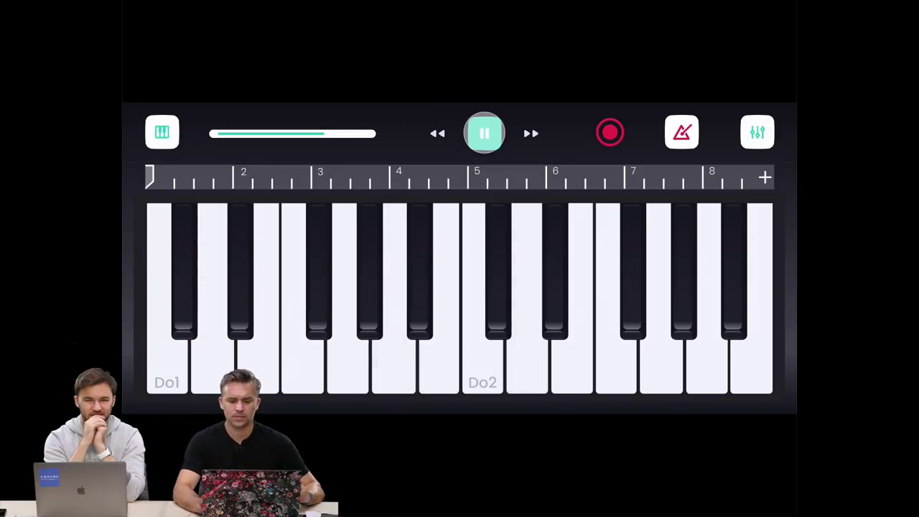
{"action": "left_click", "coordinate": [485, 134]}
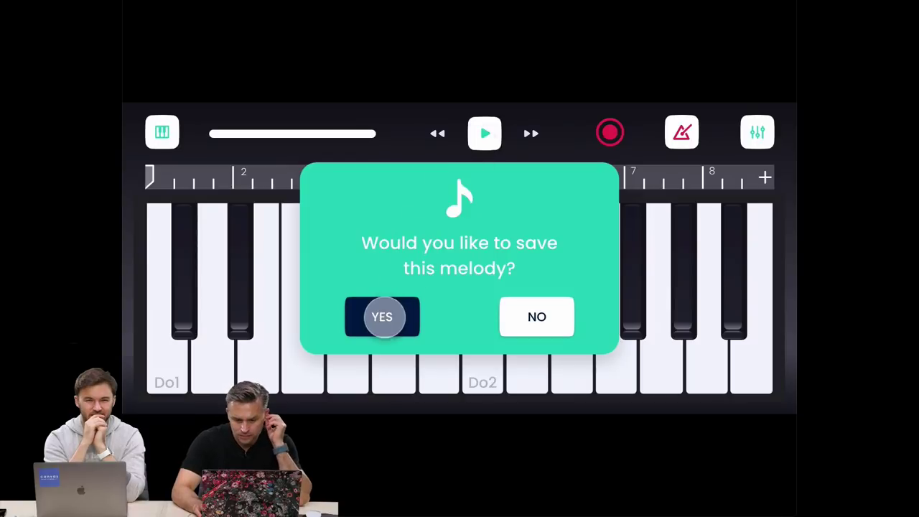
{"action": "left_click", "coordinate": [57, 282]}
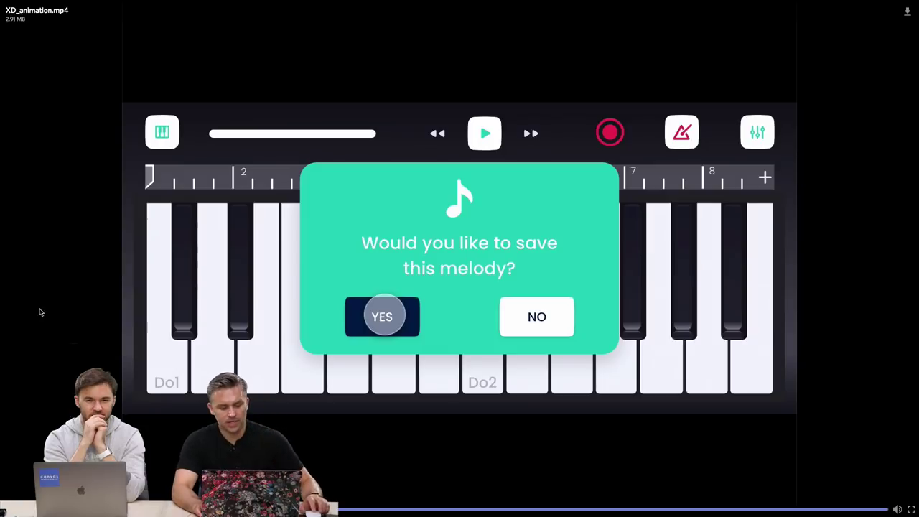
{"action": "left_click", "coordinate": [348, 510]}
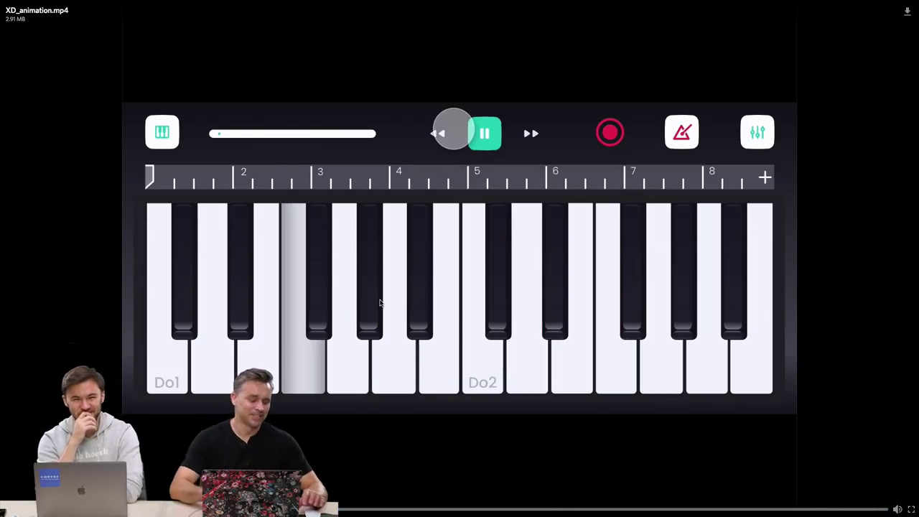
{"action": "key", "text": "Escape"}
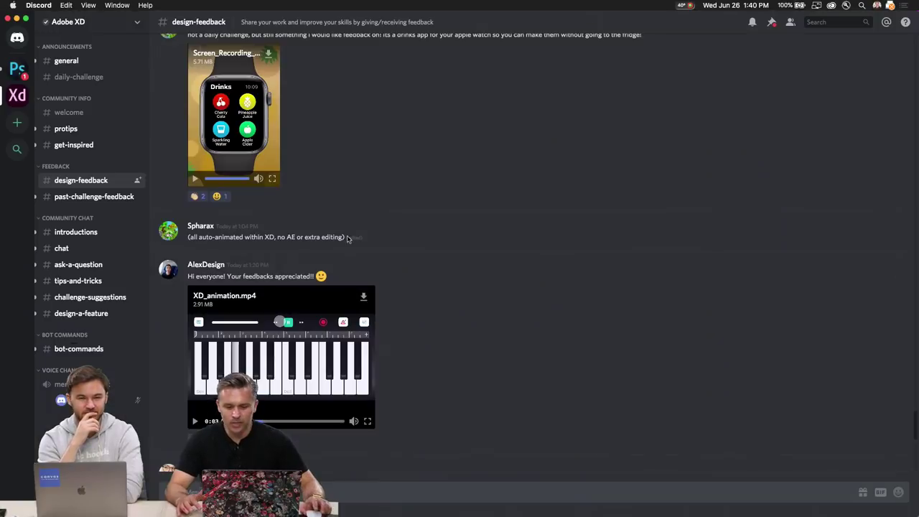
React to the Apple Watch drinks-app post with the :xd: Adobe XD emoji
{"action": "scroll", "coordinate": [376, 275], "scroll_direction": "down", "scroll_amount": 1}
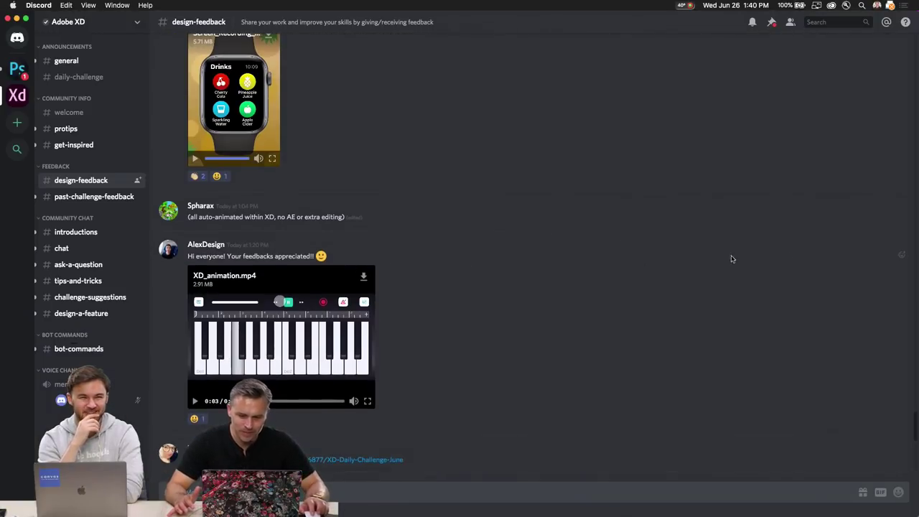
{"action": "left_click", "coordinate": [902, 257]}
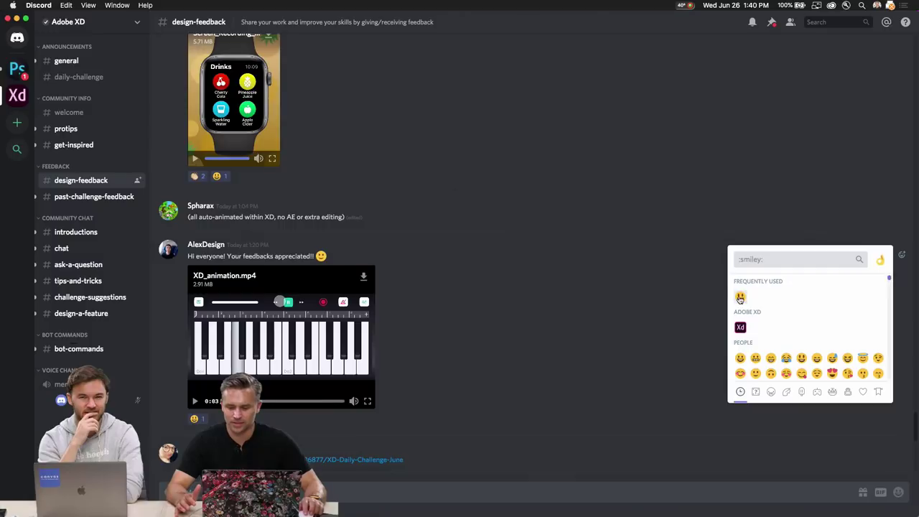
{"action": "left_click", "coordinate": [902, 258]}
{"action": "left_click", "coordinate": [901, 258]}
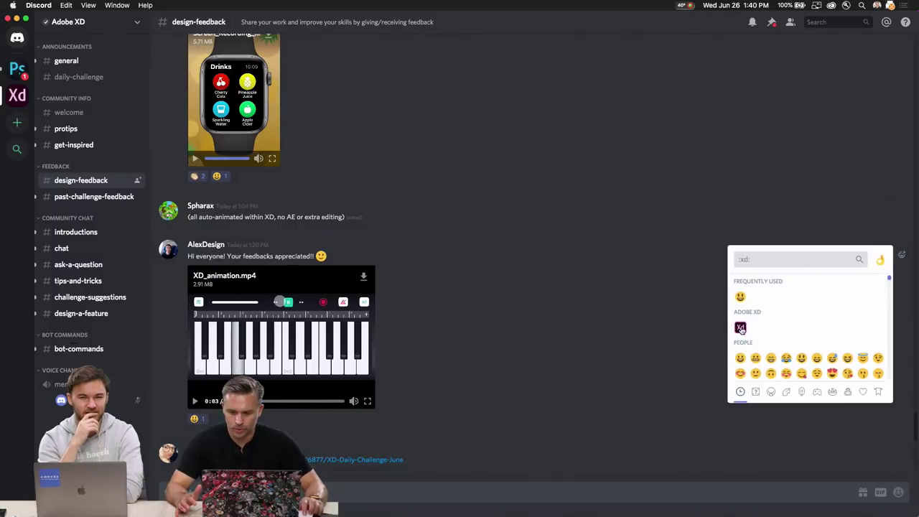
{"action": "left_click", "coordinate": [901, 259]}
{"action": "scroll", "coordinate": [562, 156], "scroll_direction": "up", "scroll_amount": 3}
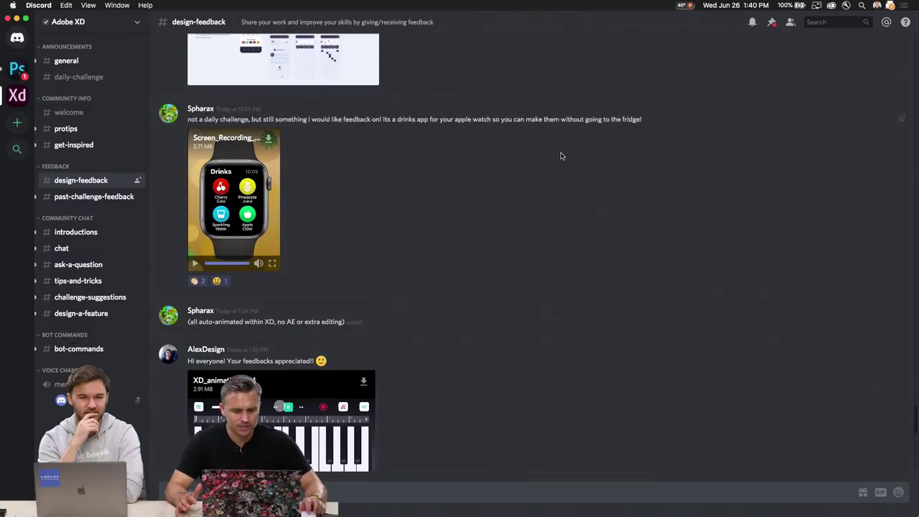
{"action": "left_click", "coordinate": [902, 121]}
{"action": "left_click", "coordinate": [741, 161]}
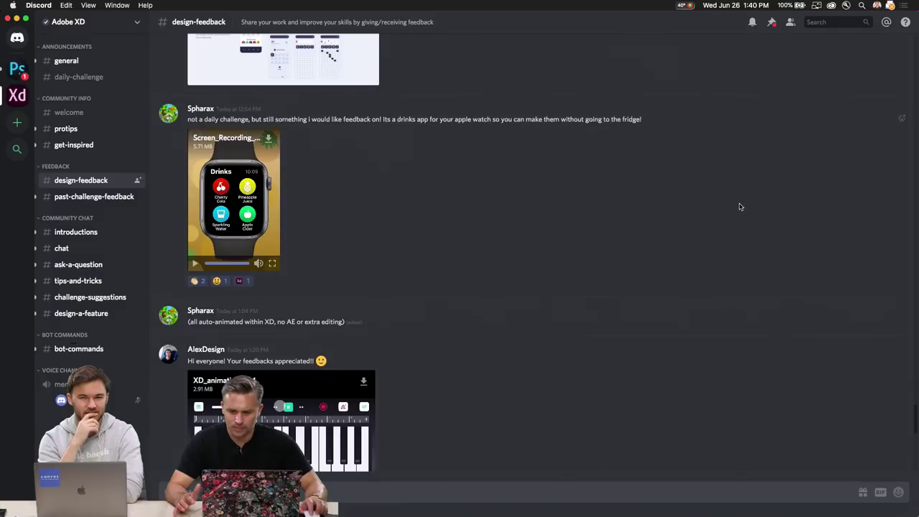
{"action": "scroll", "coordinate": [736, 205], "scroll_direction": "down", "scroll_amount": 10}
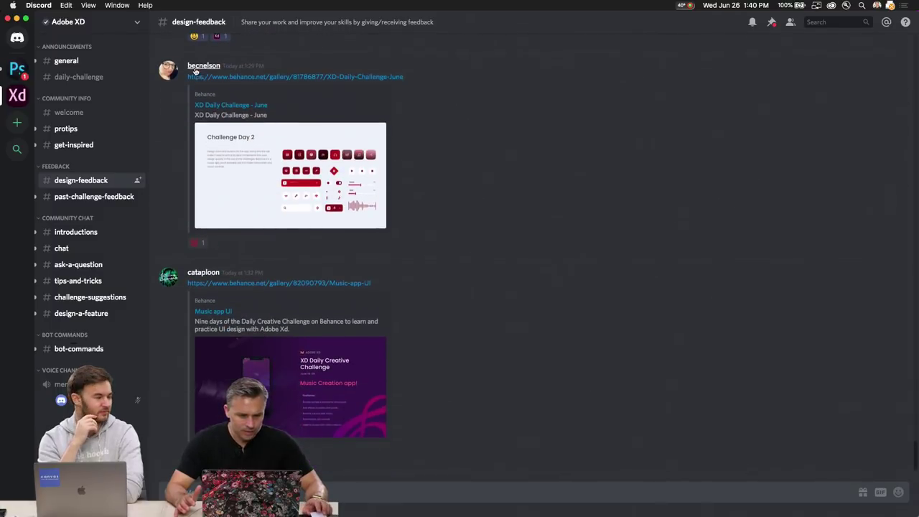
{"action": "scroll", "coordinate": [244, 187], "scroll_direction": "up", "scroll_amount": 2}
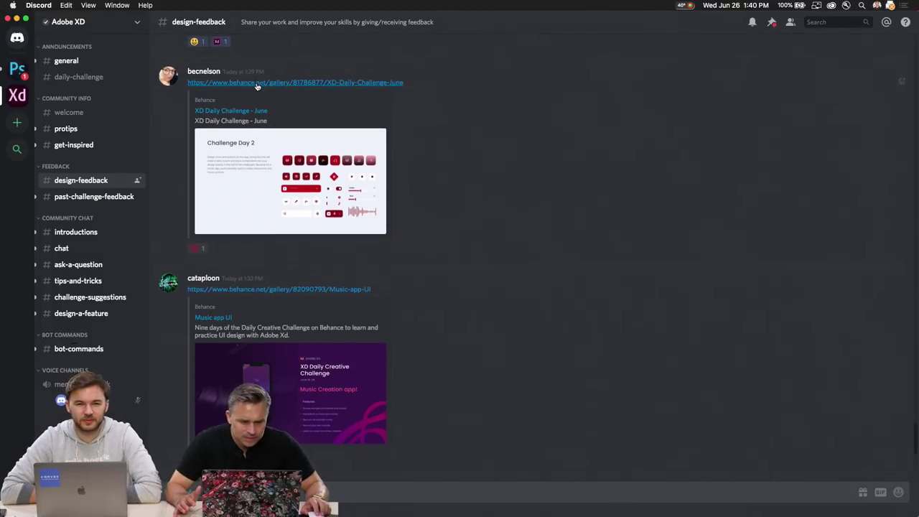
Scroll through the XD Daily Challenge - June project in Chrome, then hide the browser
{"action": "key", "text": "super+Tab"}
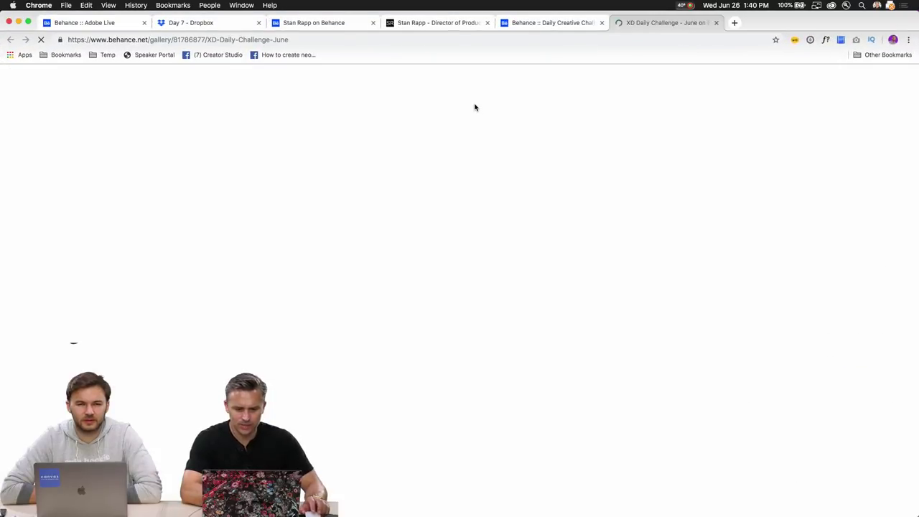
{"action": "scroll", "coordinate": [737, 259], "scroll_direction": "down", "scroll_amount": 15}
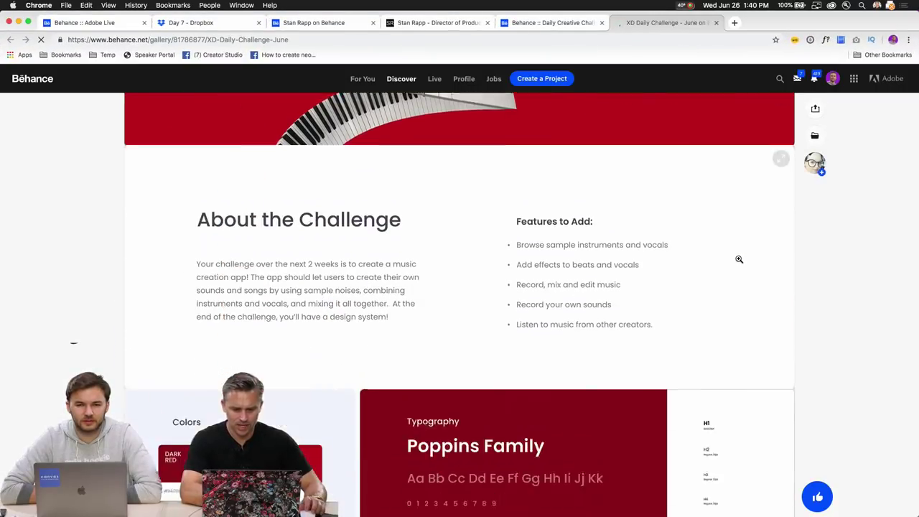
{"action": "scroll", "coordinate": [739, 259], "scroll_direction": "down", "scroll_amount": 15}
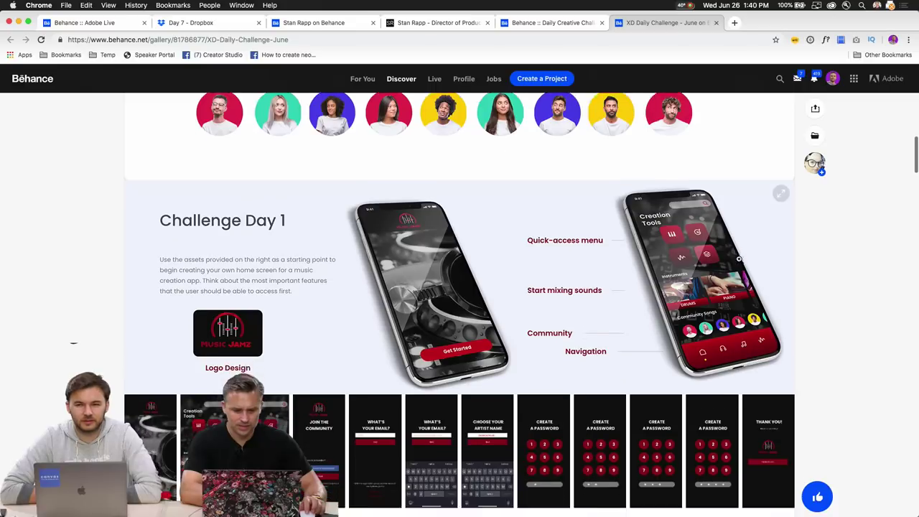
{"action": "scroll", "coordinate": [740, 260], "scroll_direction": "down", "scroll_amount": 15}
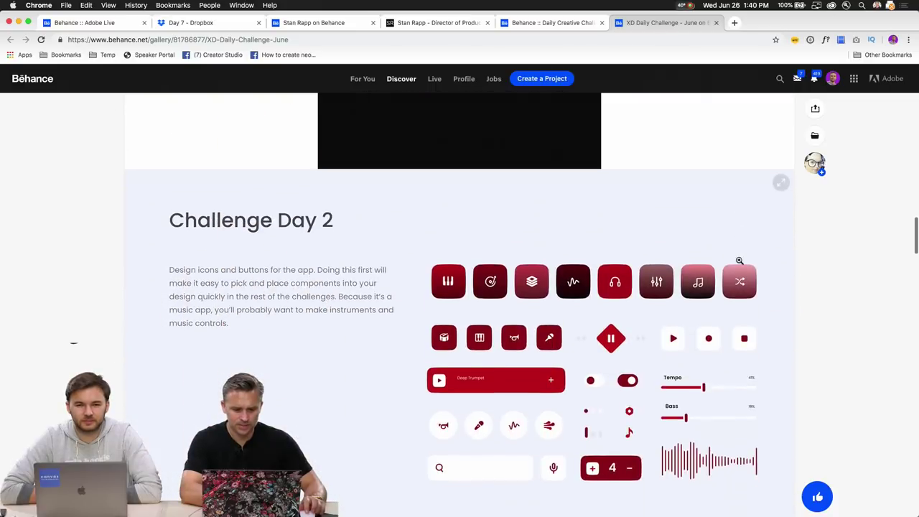
{"action": "scroll", "coordinate": [734, 256], "scroll_direction": "down", "scroll_amount": 15}
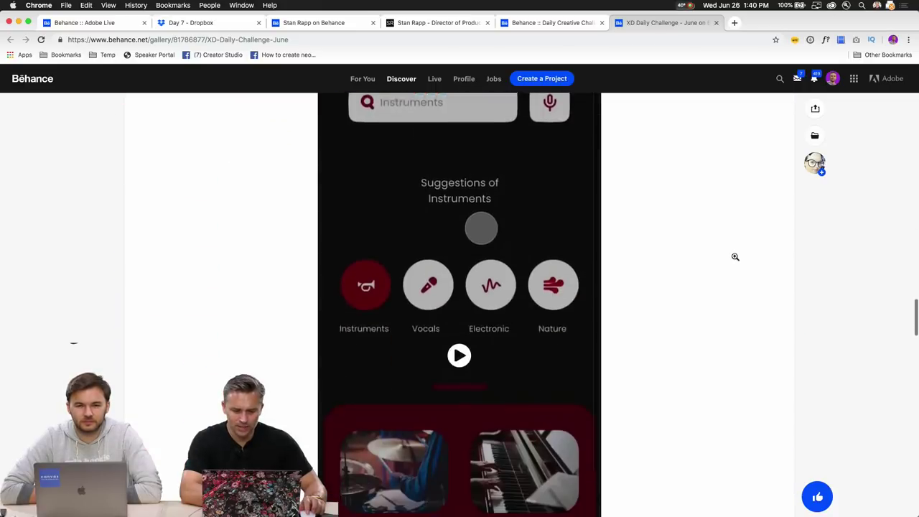
{"action": "scroll", "coordinate": [734, 255], "scroll_direction": "down", "scroll_amount": 15}
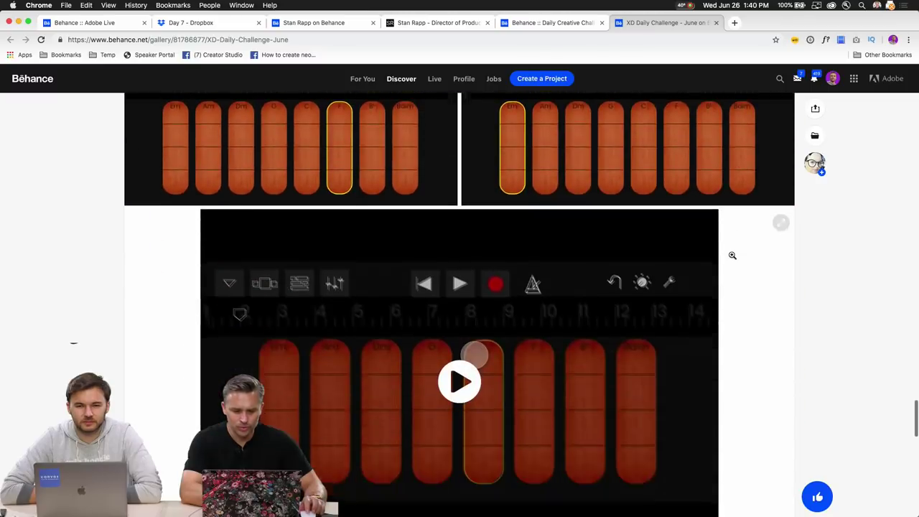
{"action": "scroll", "coordinate": [732, 258], "scroll_direction": "up", "scroll_amount": 15}
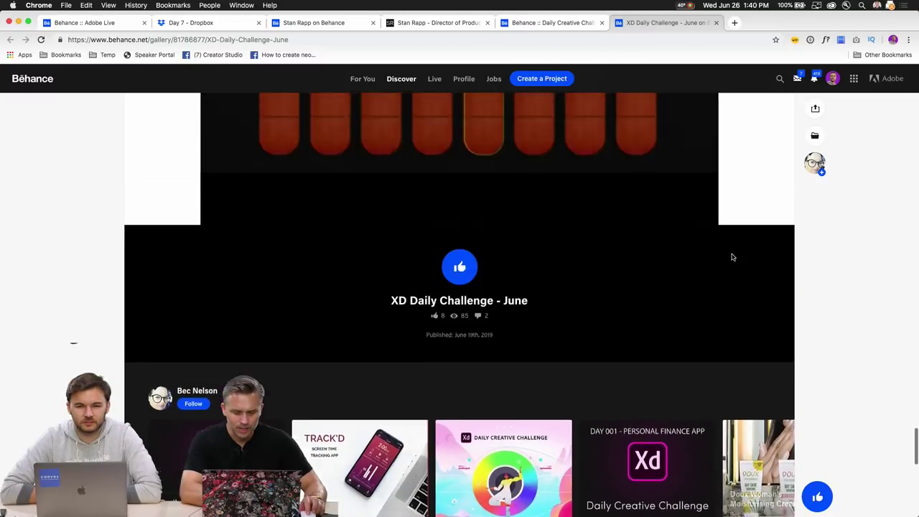
{"action": "scroll", "coordinate": [730, 261], "scroll_direction": "up", "scroll_amount": 1}
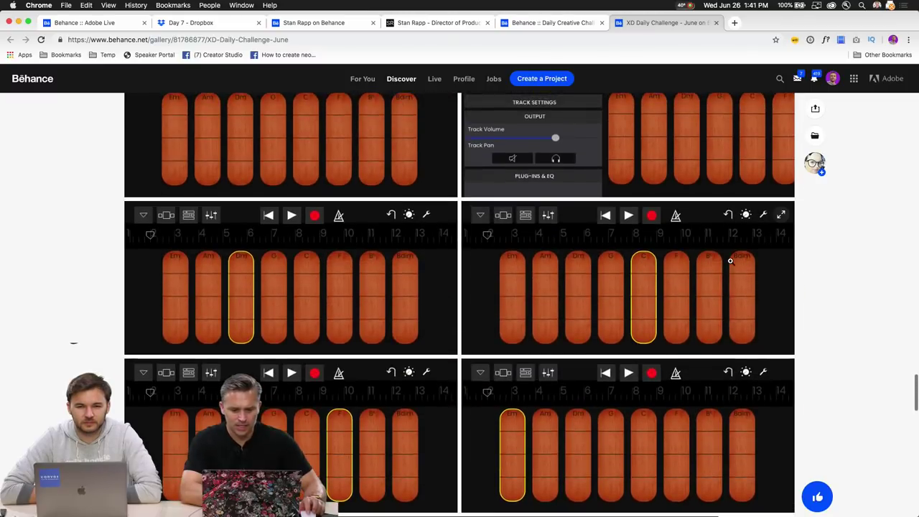
{"action": "scroll", "coordinate": [731, 261], "scroll_direction": "down", "scroll_amount": 3}
{"action": "scroll", "coordinate": [731, 261], "scroll_direction": "up", "scroll_amount": 2}
{"action": "scroll", "coordinate": [731, 261], "scroll_direction": "down", "scroll_amount": 4}
{"action": "scroll", "coordinate": [646, 208], "scroll_direction": "down", "scroll_amount": 2}
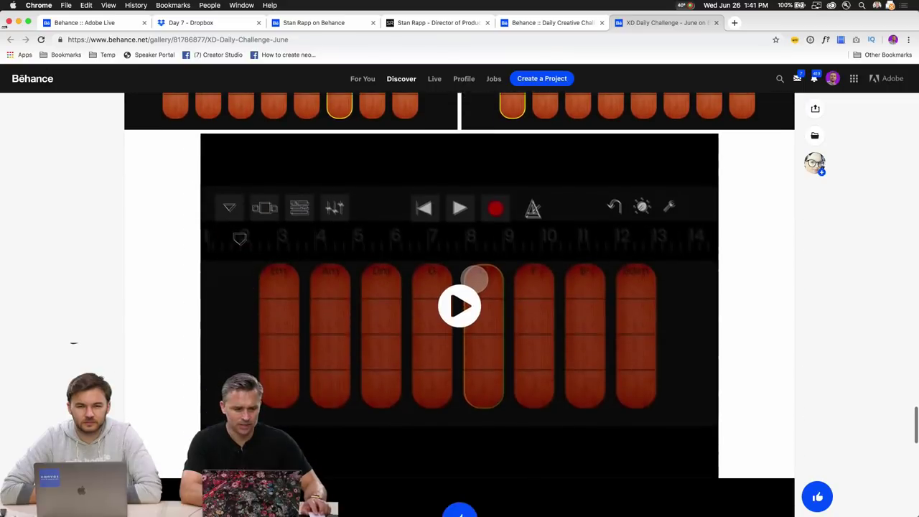
{"action": "left_click", "coordinate": [18, 22]}
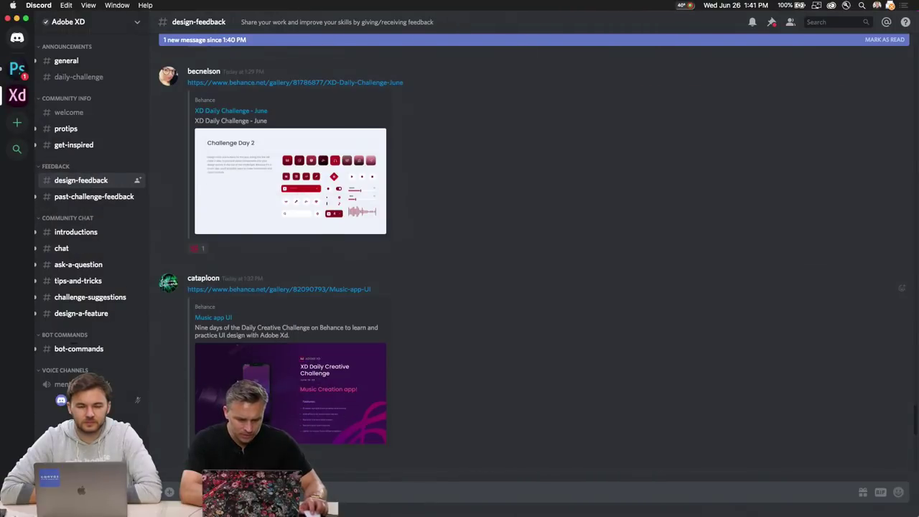
Preview the Challenge Day 2 image enlarged, then return to the Behance project in Chrome
{"action": "left_click", "coordinate": [301, 374]}
{"action": "left_click", "coordinate": [819, 242]}
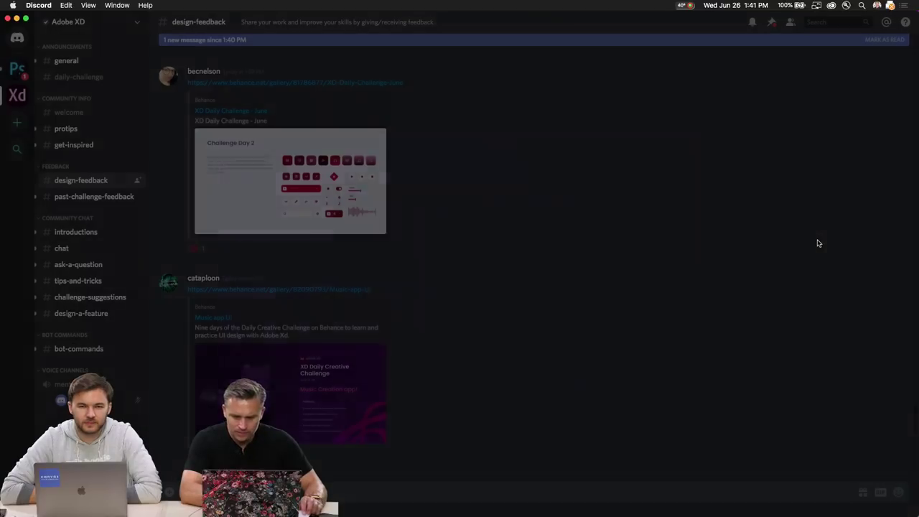
{"action": "left_click", "coordinate": [302, 164]}
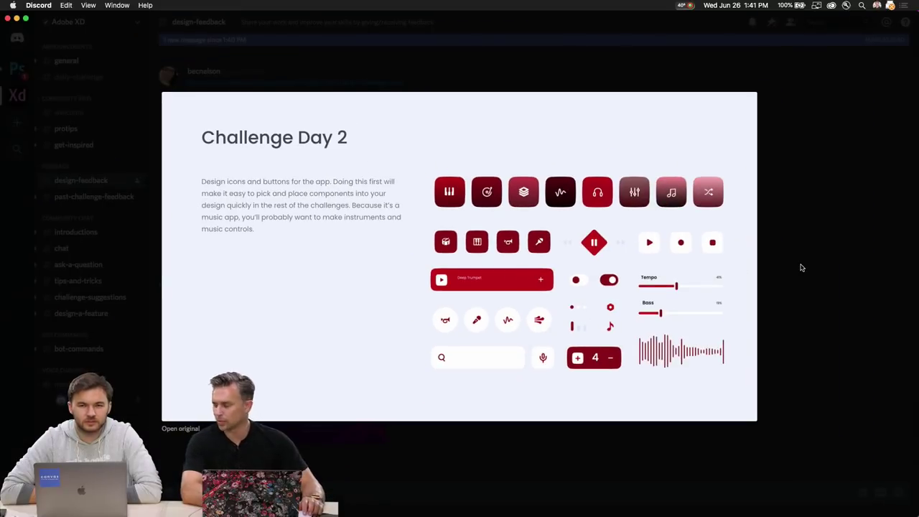
{"action": "left_click", "coordinate": [802, 268]}
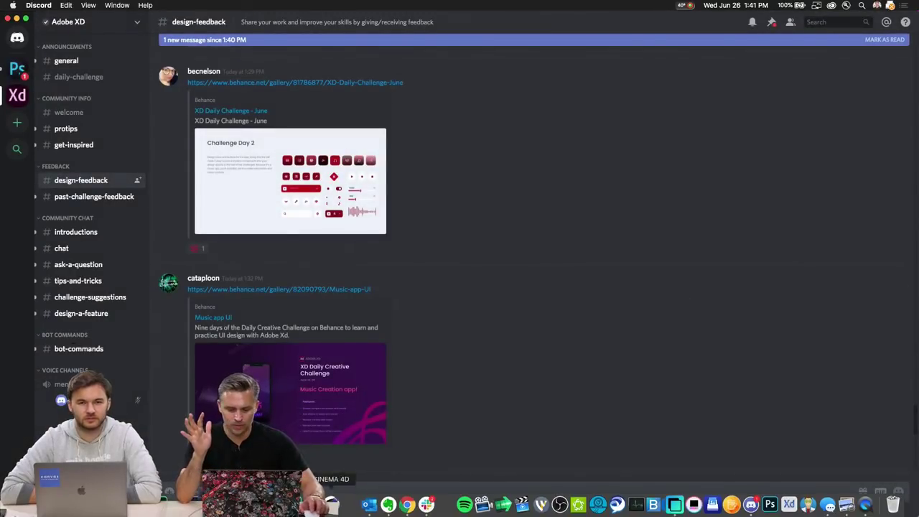
{"action": "left_click", "coordinate": [410, 502]}
{"action": "scroll", "coordinate": [624, 225], "scroll_direction": "up", "scroll_amount": 20}
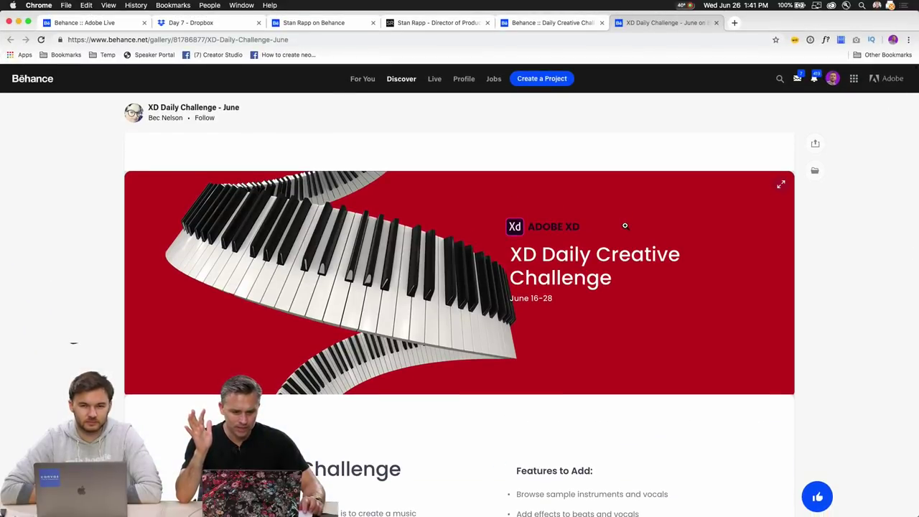
Scroll to Challenge Day 1 and play its Create a Password prototype video
{"action": "scroll", "coordinate": [625, 226], "scroll_direction": "down", "scroll_amount": 6}
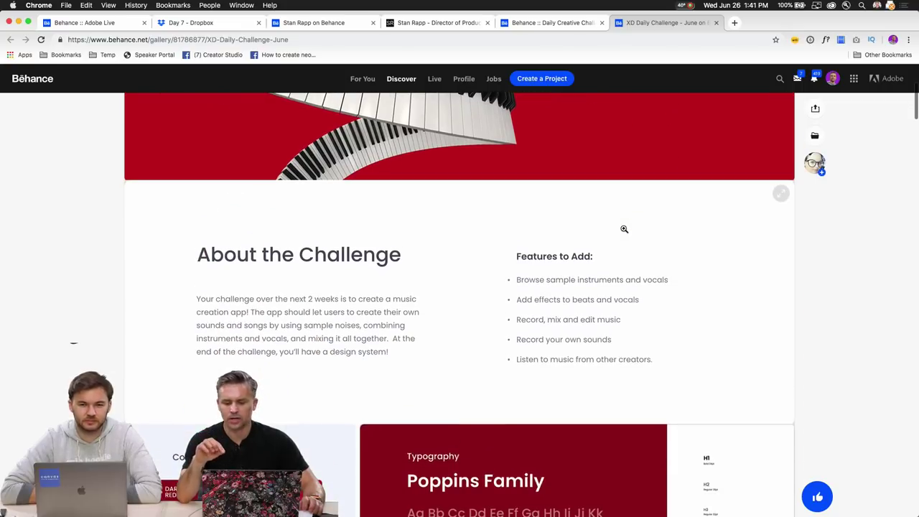
{"action": "scroll", "coordinate": [624, 228], "scroll_direction": "down", "scroll_amount": 10}
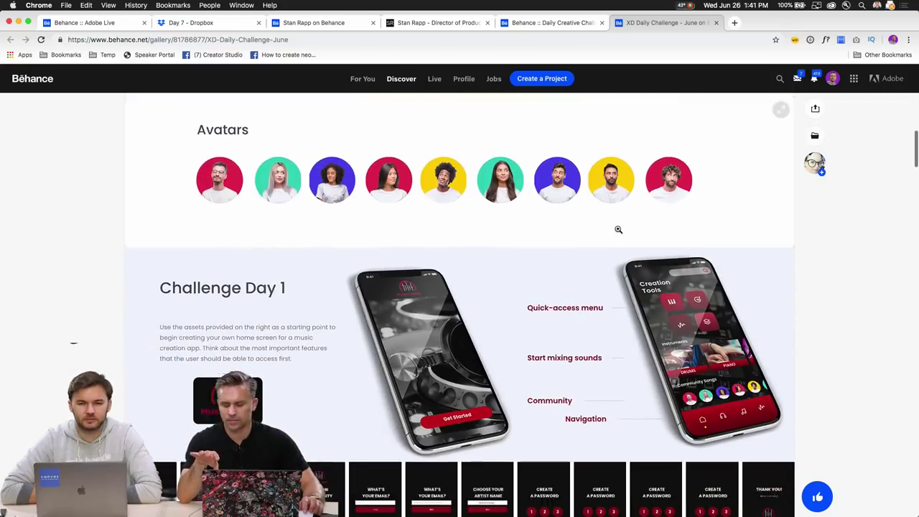
{"action": "scroll", "coordinate": [618, 229], "scroll_direction": "down", "scroll_amount": 3}
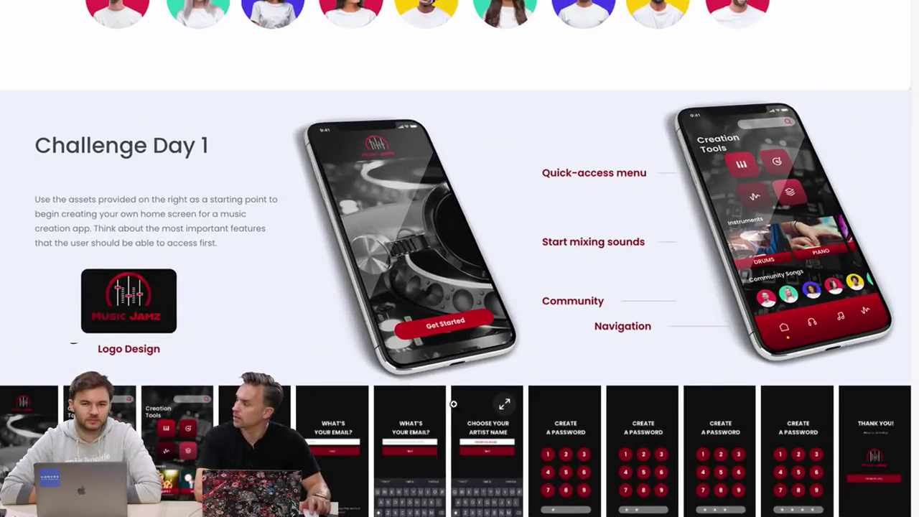
{"action": "scroll", "coordinate": [454, 404], "scroll_direction": "down", "scroll_amount": 2}
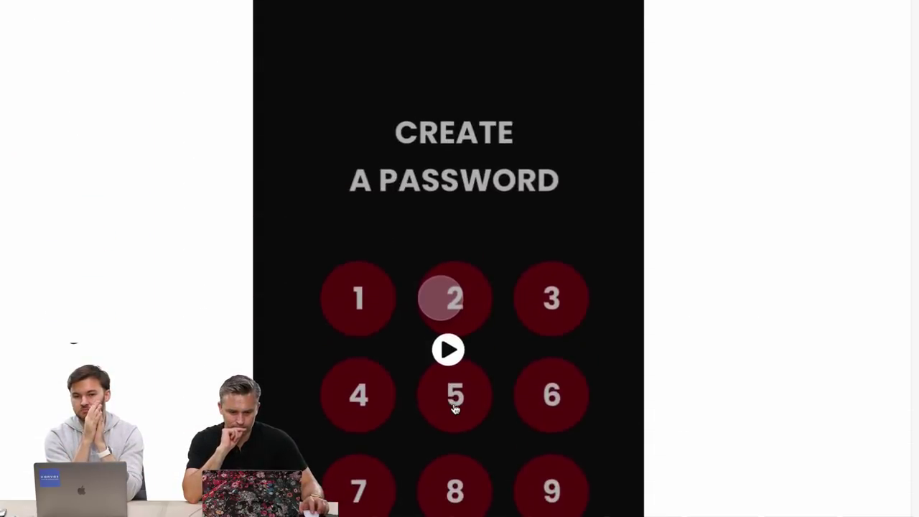
{"action": "left_click", "coordinate": [446, 323]}
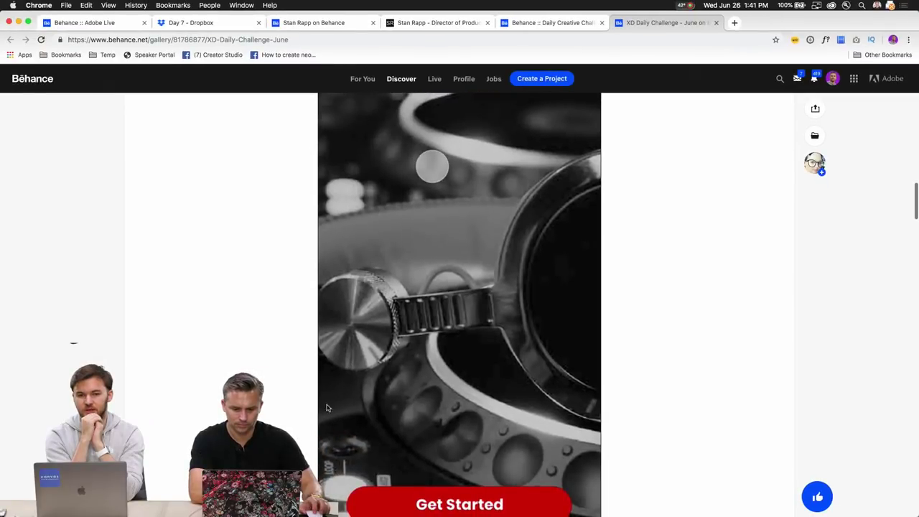
{"action": "scroll", "coordinate": [267, 407], "scroll_direction": "down", "scroll_amount": 1}
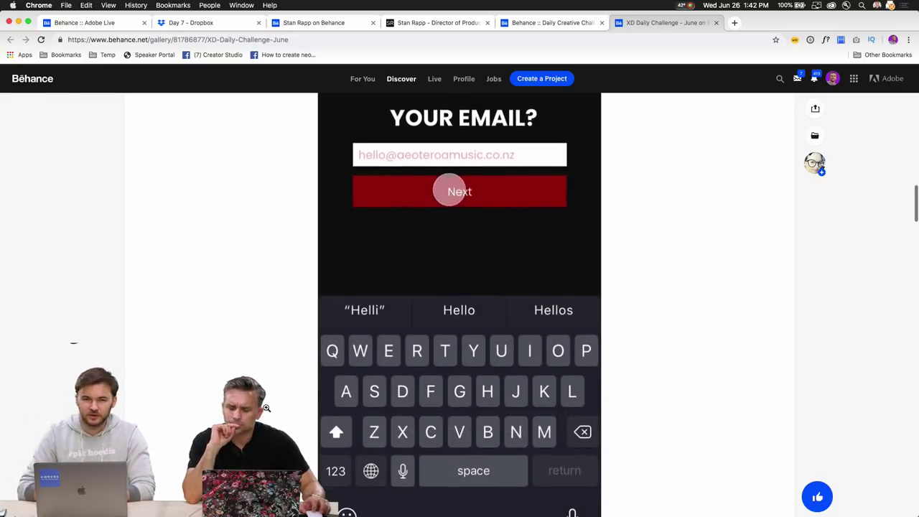
{"action": "scroll", "coordinate": [265, 408], "scroll_direction": "down", "scroll_amount": 5}
Scroll to the Day 1 email sign-up screen and inspect it in the enlarged lightbox view
{"action": "scroll", "coordinate": [266, 408], "scroll_direction": "up", "scroll_amount": 6}
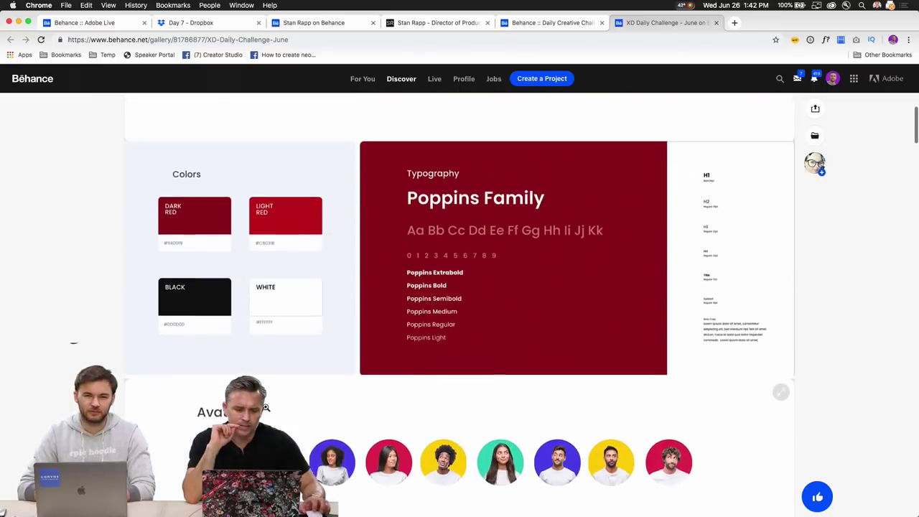
{"action": "scroll", "coordinate": [474, 424], "scroll_direction": "down", "scroll_amount": 2}
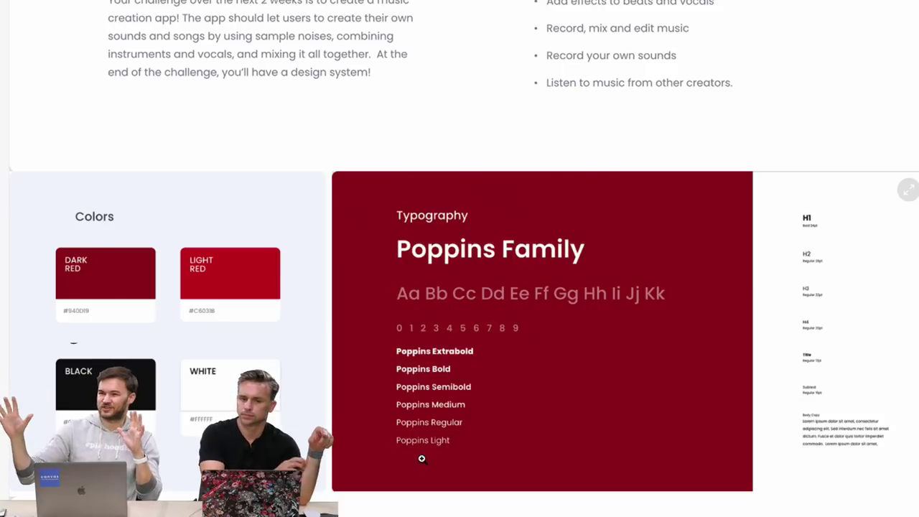
{"action": "scroll", "coordinate": [411, 401], "scroll_direction": "down", "scroll_amount": 5}
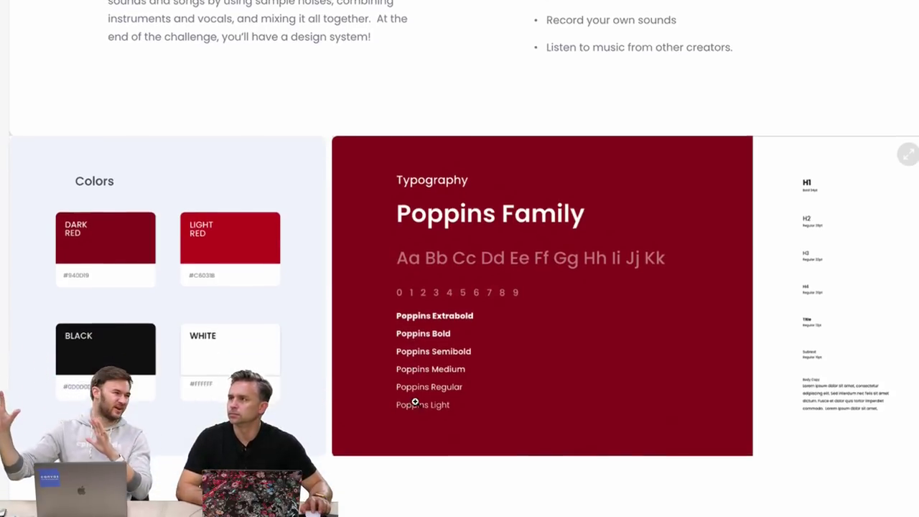
{"action": "scroll", "coordinate": [411, 395], "scroll_direction": "down", "scroll_amount": 10}
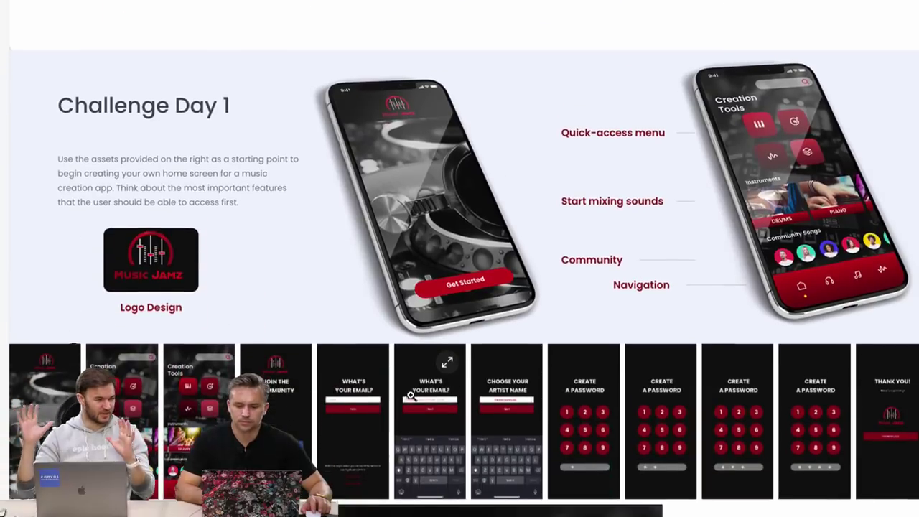
{"action": "scroll", "coordinate": [410, 395], "scroll_direction": "down", "scroll_amount": 1}
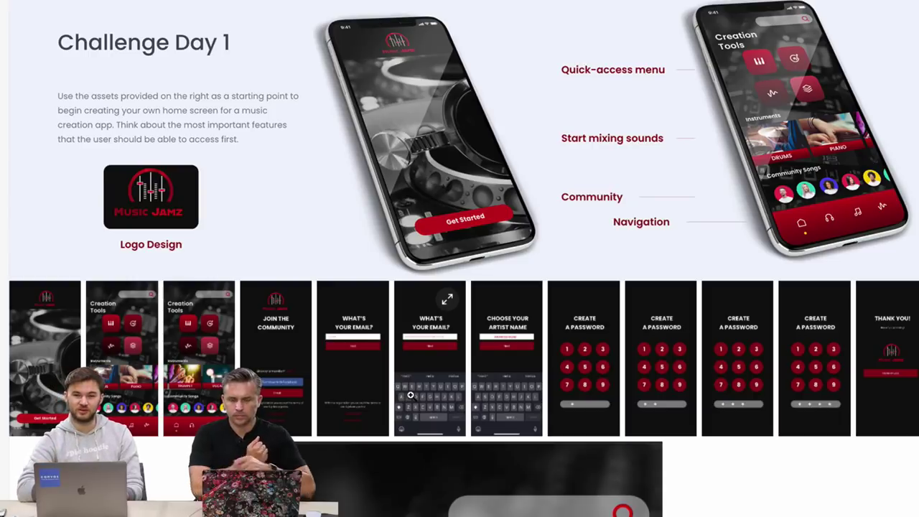
{"action": "scroll", "coordinate": [411, 395], "scroll_direction": "down", "scroll_amount": 6}
{"action": "scroll", "coordinate": [410, 395], "scroll_direction": "up", "scroll_amount": 7}
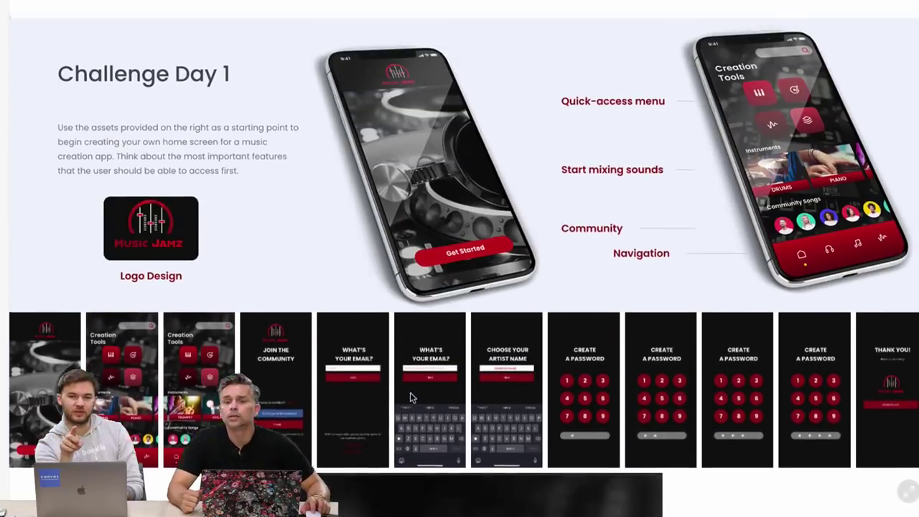
{"action": "scroll", "coordinate": [411, 396], "scroll_direction": "down", "scroll_amount": 1}
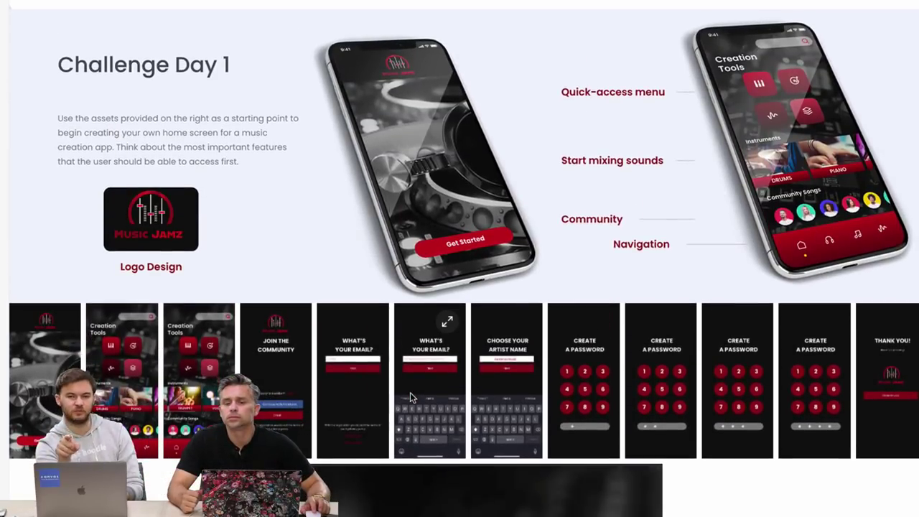
{"action": "scroll", "coordinate": [410, 392], "scroll_direction": "down", "scroll_amount": 3}
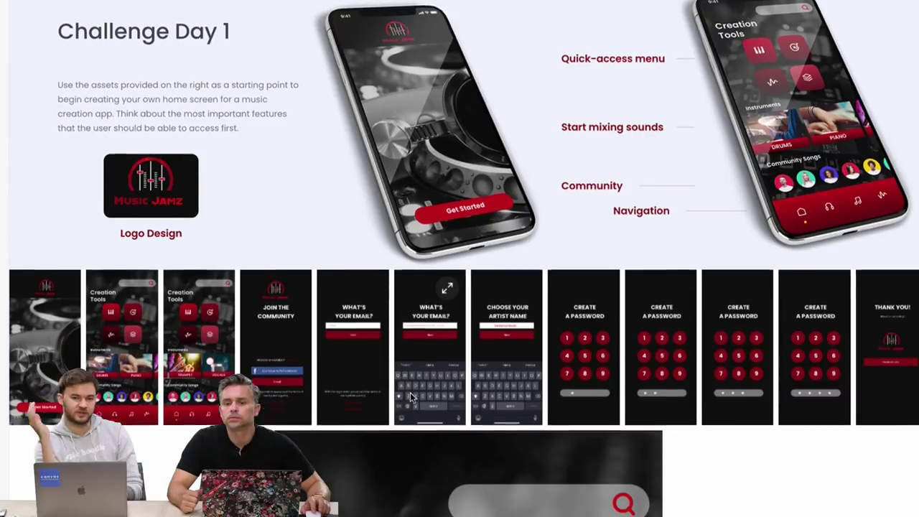
{"action": "left_click", "coordinate": [418, 382]}
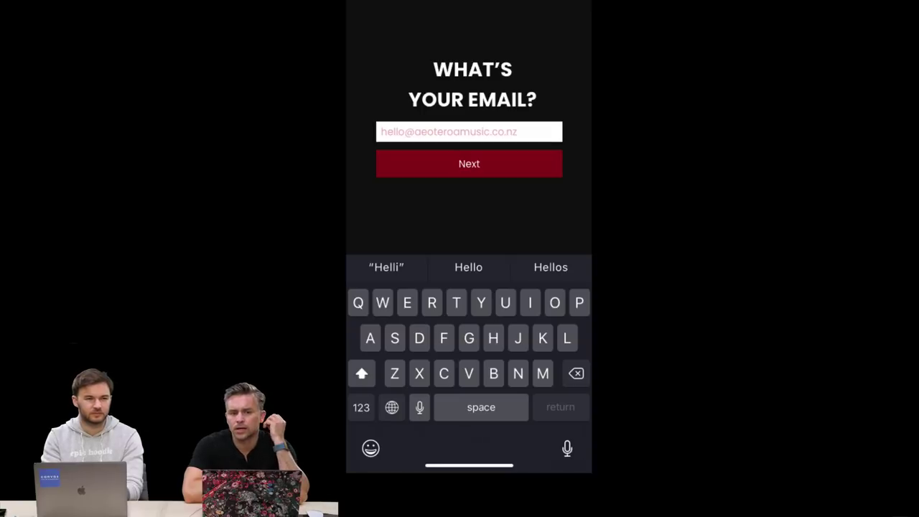
{"action": "left_click", "coordinate": [258, 324]}
Watch the 0:45 Creation Tools home-screen video with Drums, Piano and Community Songs to its end
{"action": "scroll", "coordinate": [199, 366], "scroll_direction": "down", "scroll_amount": 5}
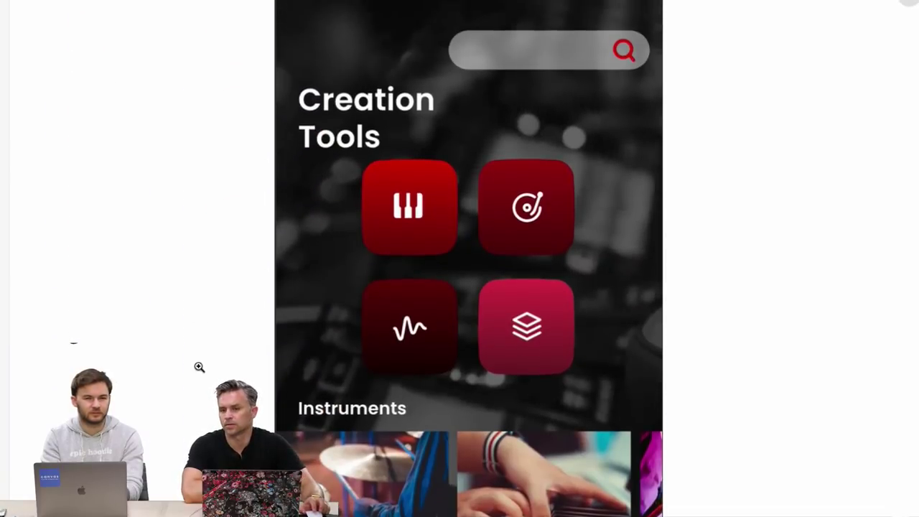
{"action": "scroll", "coordinate": [199, 366], "scroll_direction": "down", "scroll_amount": 4}
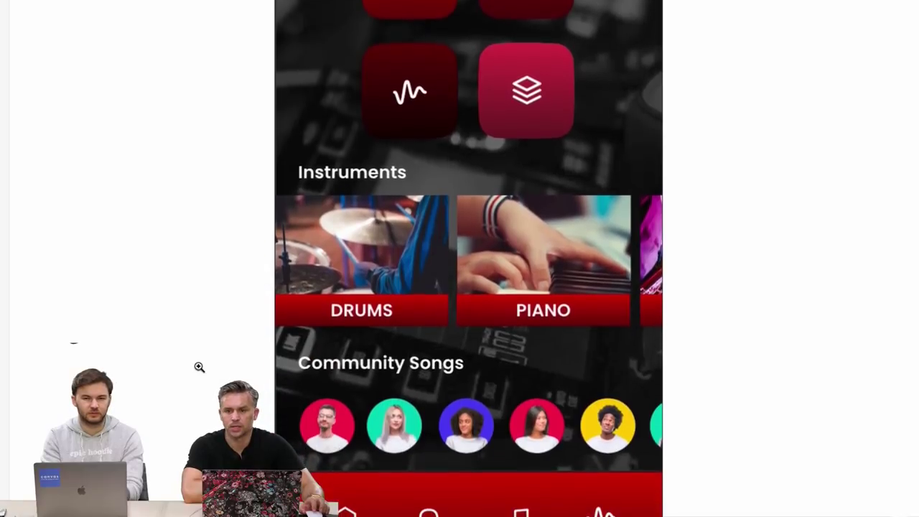
{"action": "scroll", "coordinate": [199, 366], "scroll_direction": "down", "scroll_amount": 1}
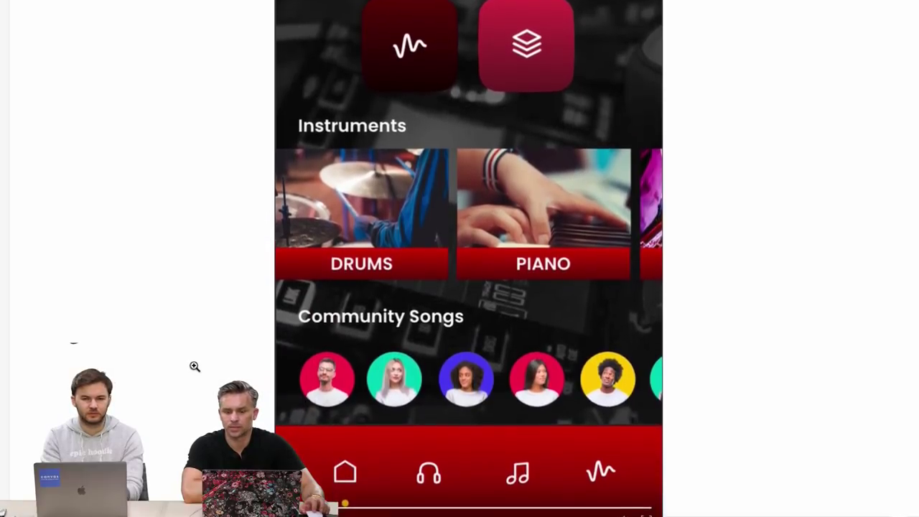
{"action": "scroll", "coordinate": [195, 366], "scroll_direction": "down", "scroll_amount": 2}
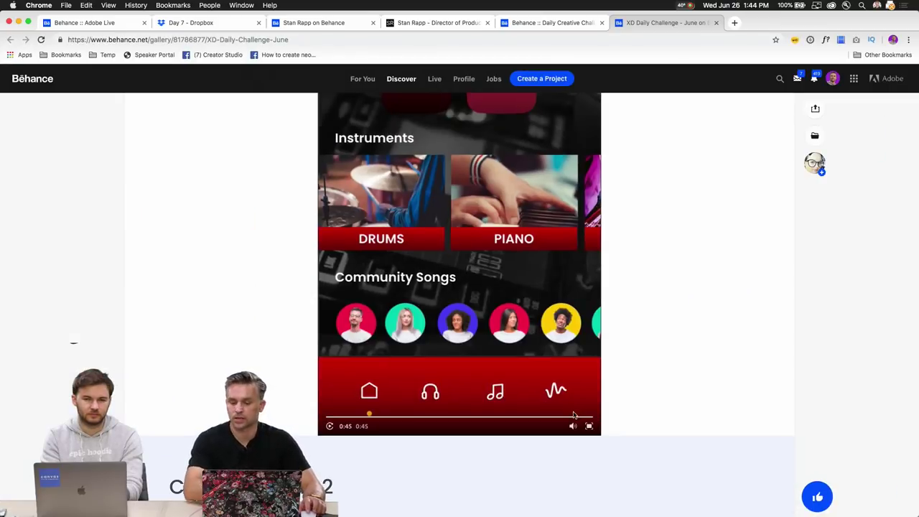
Scroll past Challenge Day 3 back to the Day 2 icon and button set with Tempo and Bass sliders
{"action": "scroll", "coordinate": [574, 416], "scroll_direction": "down", "scroll_amount": 10}
{"action": "scroll", "coordinate": [571, 414], "scroll_direction": "up", "scroll_amount": 3}
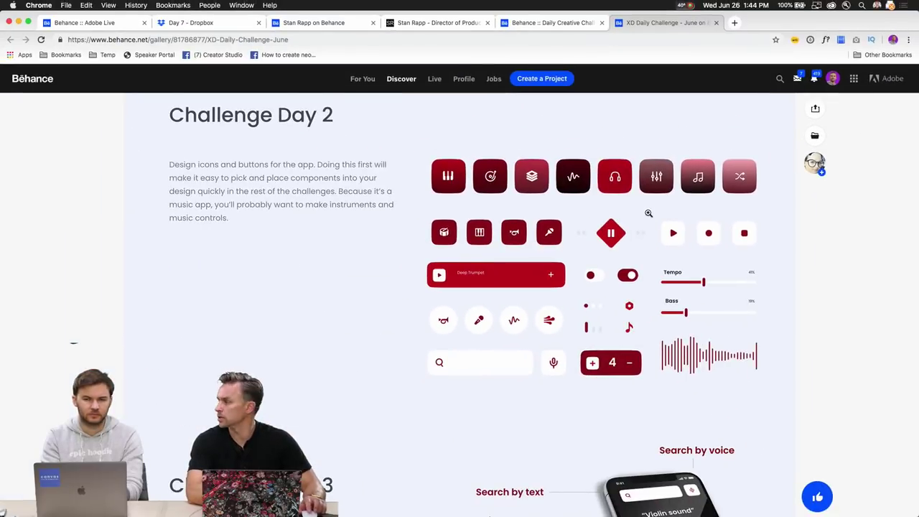
{"action": "scroll", "coordinate": [649, 214], "scroll_direction": "down", "scroll_amount": 5}
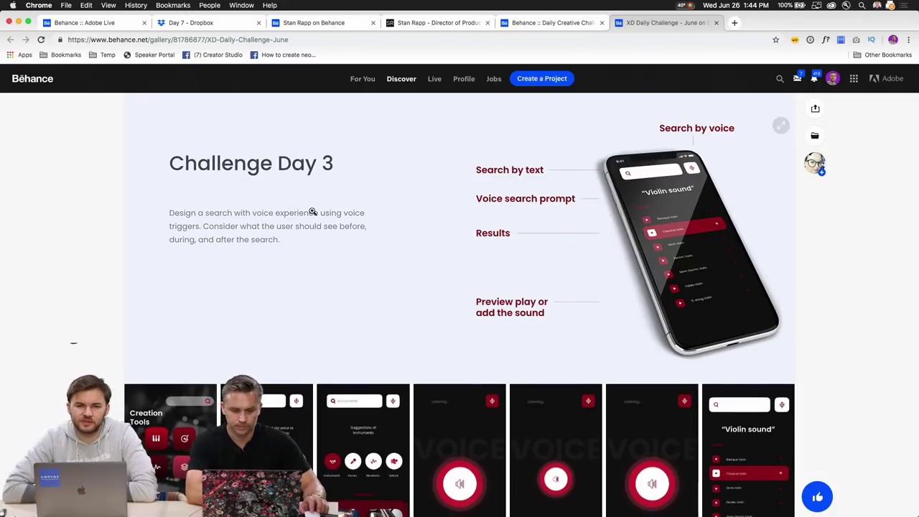
{"action": "scroll", "coordinate": [312, 213], "scroll_direction": "up", "scroll_amount": 7}
{"action": "scroll", "coordinate": [700, 434], "scroll_direction": "down", "scroll_amount": 2}
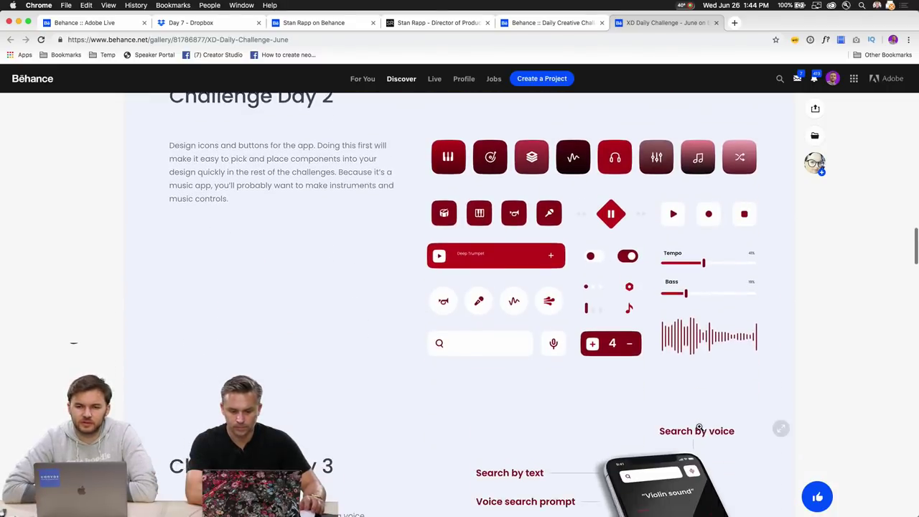
{"action": "scroll", "coordinate": [700, 427], "scroll_direction": "down", "scroll_amount": 2}
{"action": "scroll", "coordinate": [708, 419], "scroll_direction": "up", "scroll_amount": 3}
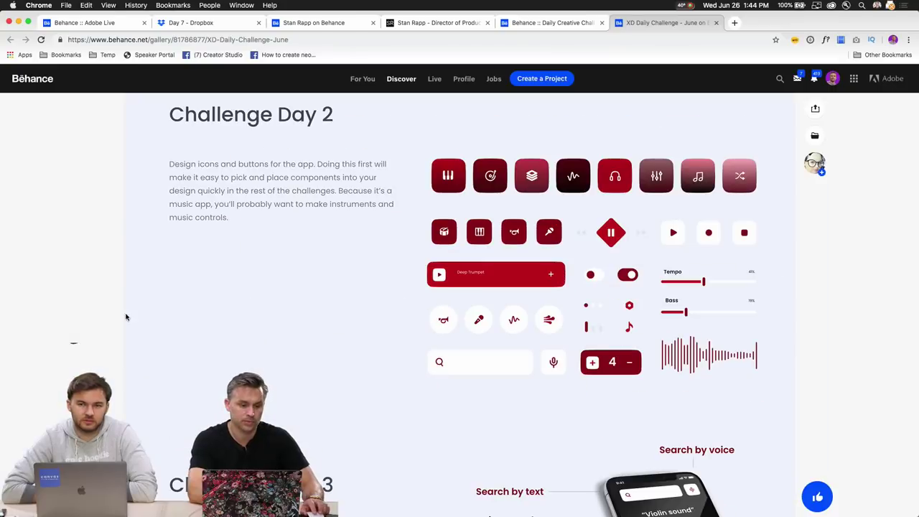
{"action": "mouse_move", "coordinate": [406, 506]}
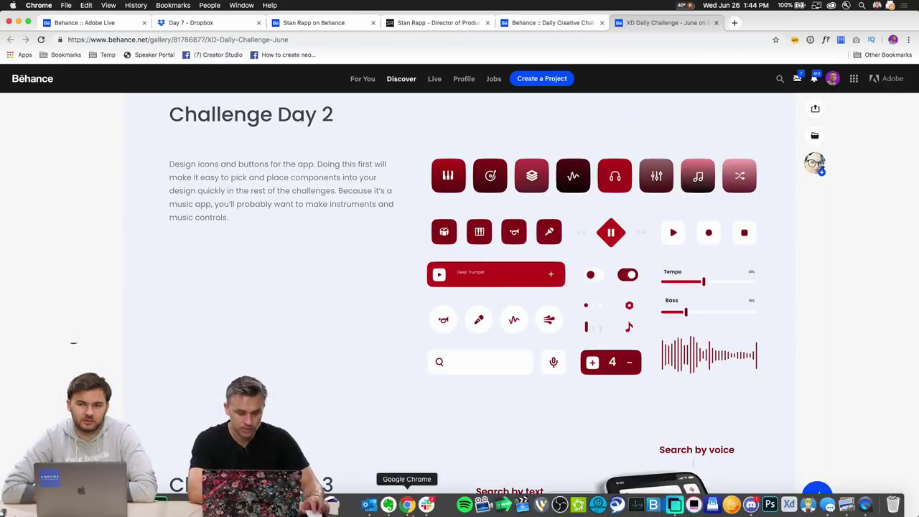
Return to Discord's #design-feedback and follow the behance.net Music app UI project link
{"action": "left_click", "coordinate": [750, 507]}
{"action": "scroll", "coordinate": [465, 277], "scroll_direction": "down", "scroll_amount": 5}
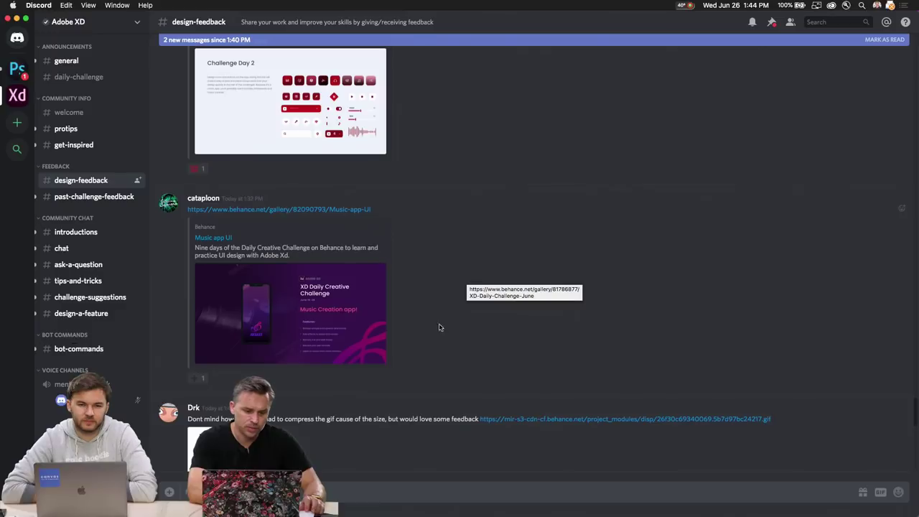
{"action": "scroll", "coordinate": [421, 357], "scroll_direction": "down", "scroll_amount": 15}
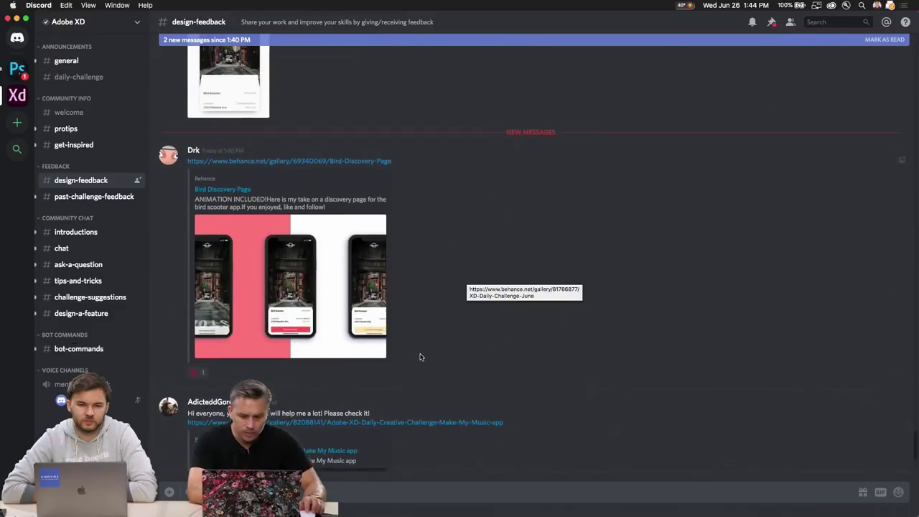
{"action": "scroll", "coordinate": [421, 357], "scroll_direction": "up", "scroll_amount": 15}
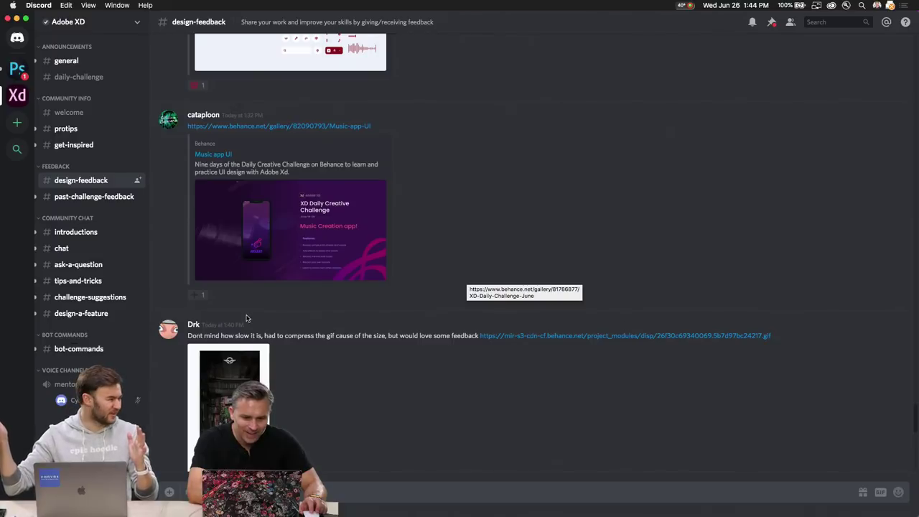
{"action": "left_click", "coordinate": [222, 126]}
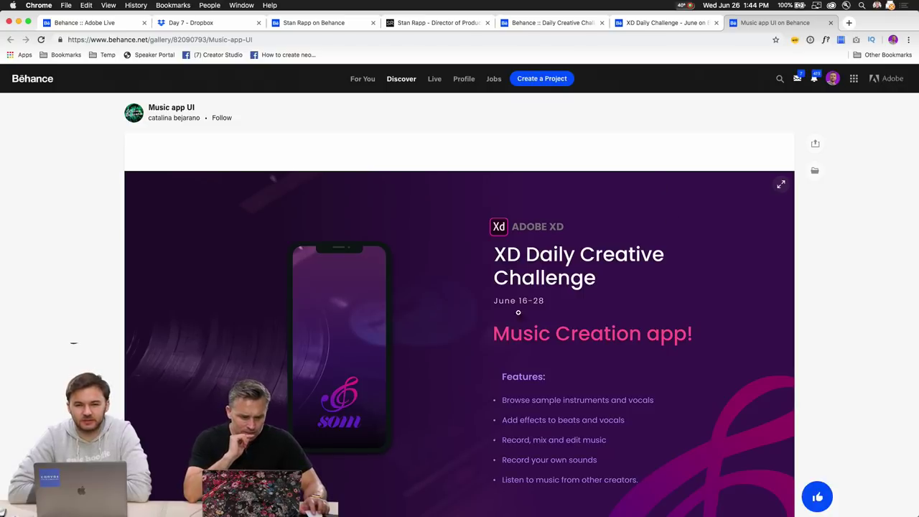
{"action": "scroll", "coordinate": [657, 315], "scroll_direction": "down", "scroll_amount": 15}
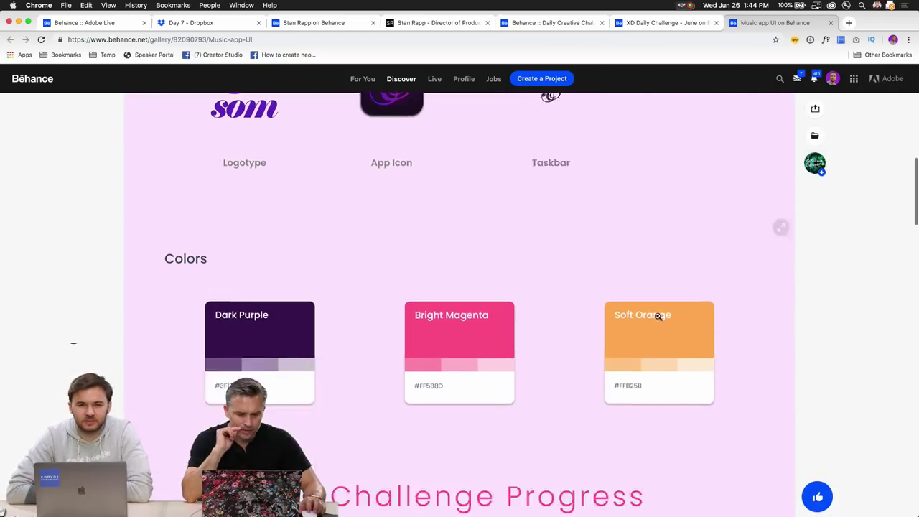
{"action": "scroll", "coordinate": [658, 316], "scroll_direction": "down", "scroll_amount": 10}
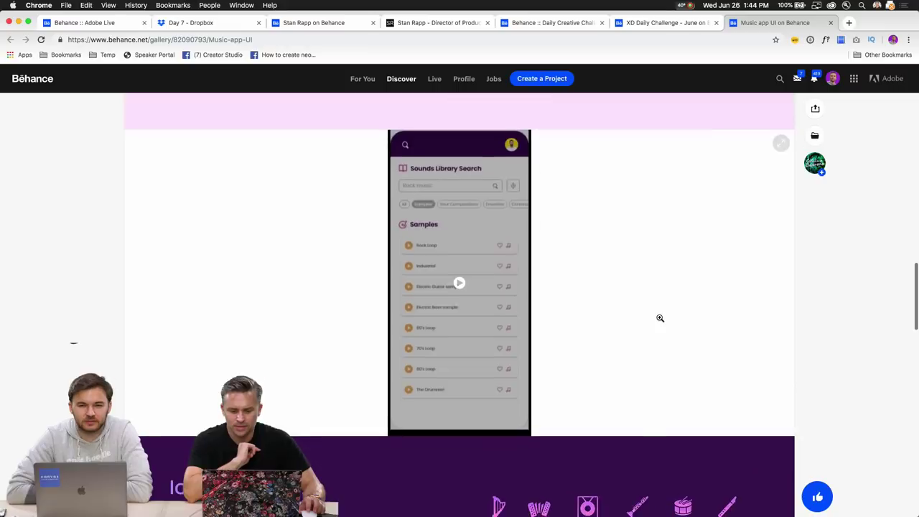
{"action": "scroll", "coordinate": [660, 318], "scroll_direction": "down", "scroll_amount": 10}
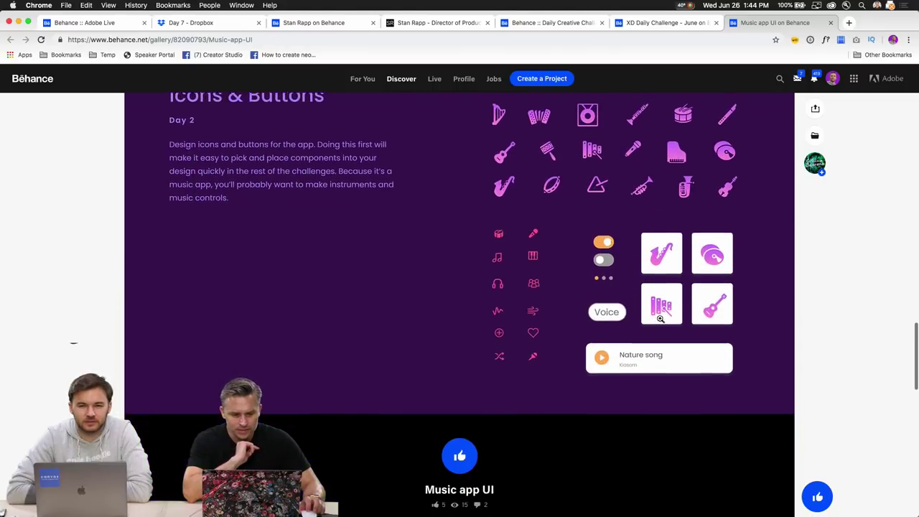
{"action": "scroll", "coordinate": [660, 318], "scroll_direction": "down", "scroll_amount": 5}
{"action": "scroll", "coordinate": [661, 321], "scroll_direction": "up", "scroll_amount": 3}
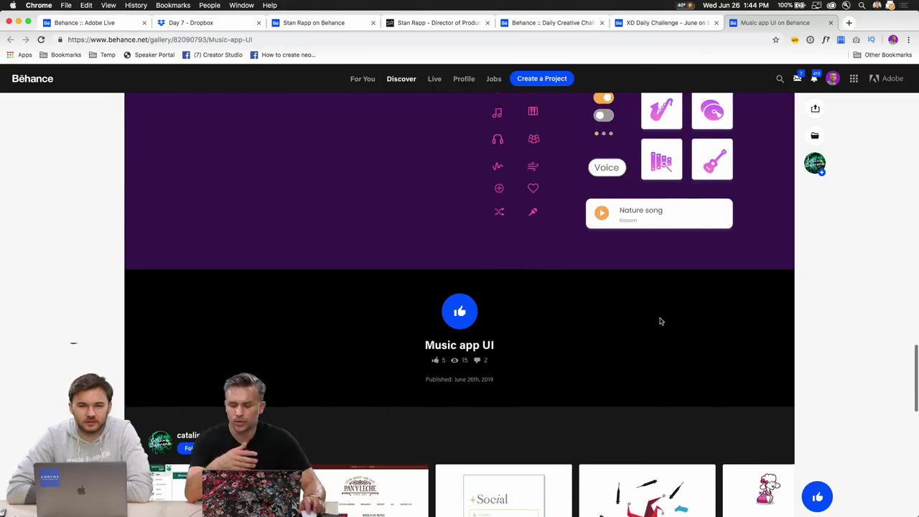
{"action": "scroll", "coordinate": [660, 321], "scroll_direction": "up", "scroll_amount": 5}
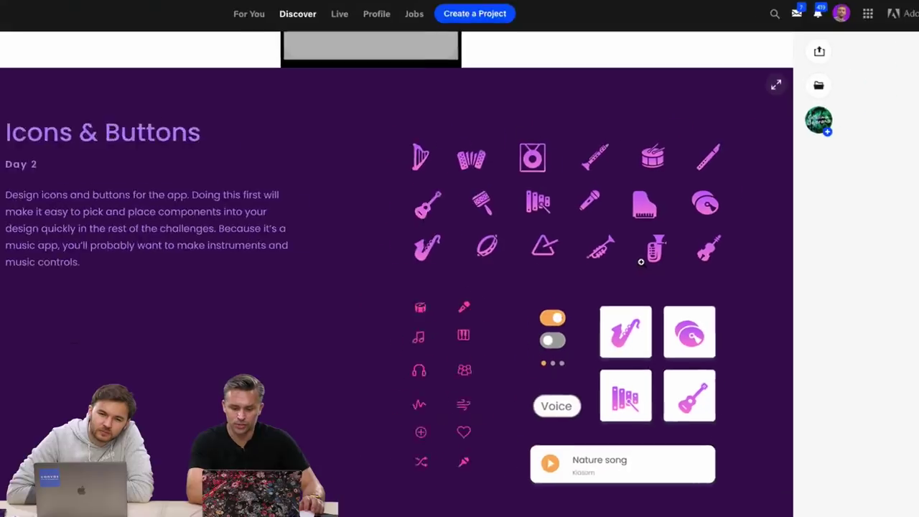
{"action": "scroll", "coordinate": [269, 208], "scroll_direction": "up", "scroll_amount": 5}
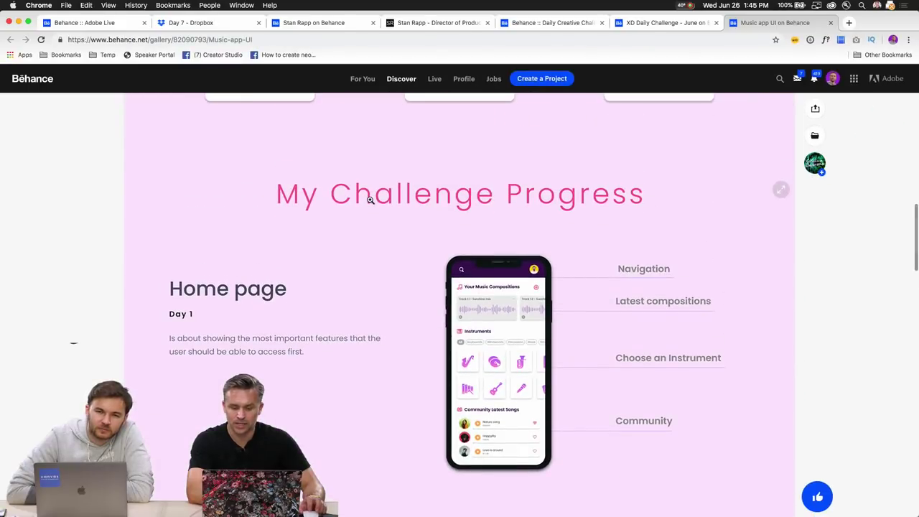
{"action": "scroll", "coordinate": [370, 200], "scroll_direction": "up", "scroll_amount": 15}
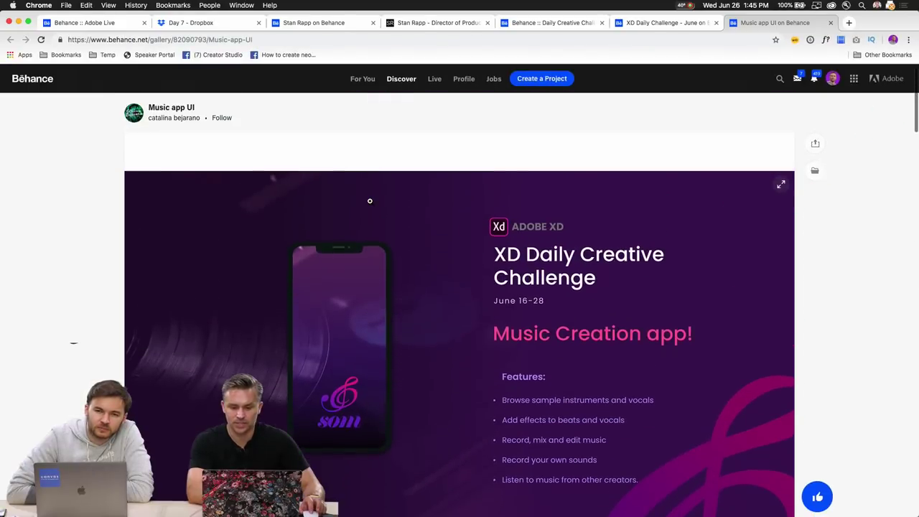
{"action": "scroll", "coordinate": [370, 201], "scroll_direction": "down", "scroll_amount": 2}
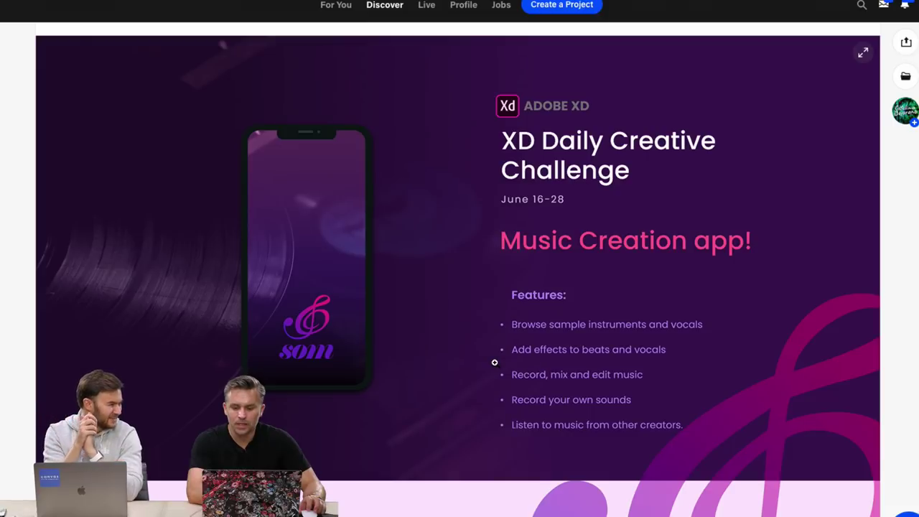
{"action": "scroll", "coordinate": [495, 362], "scroll_direction": "down", "scroll_amount": 5}
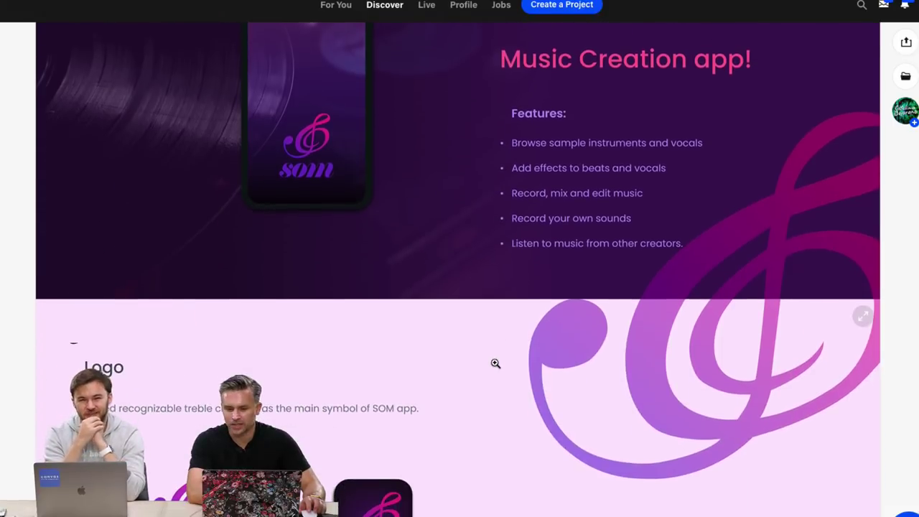
{"action": "scroll", "coordinate": [497, 364], "scroll_direction": "down", "scroll_amount": 2}
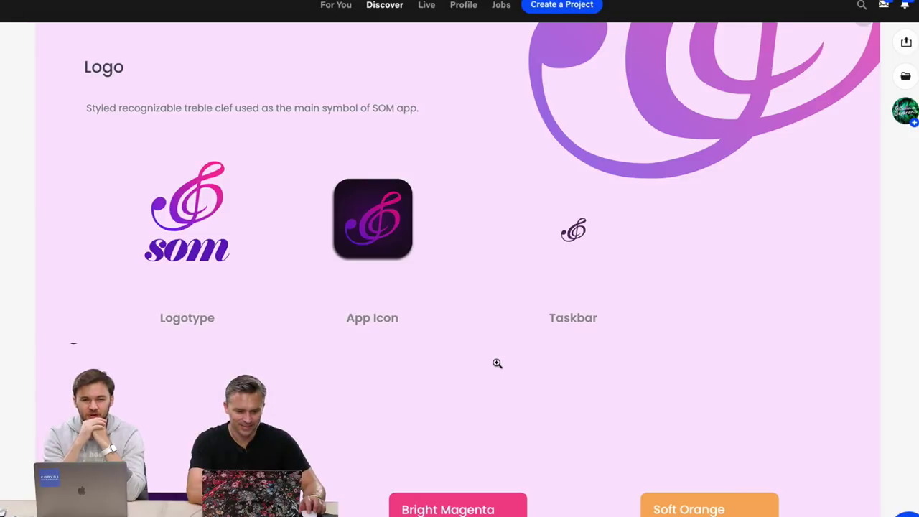
{"action": "scroll", "coordinate": [497, 364], "scroll_direction": "down", "scroll_amount": 2}
{"action": "scroll", "coordinate": [497, 363], "scroll_direction": "down", "scroll_amount": 3}
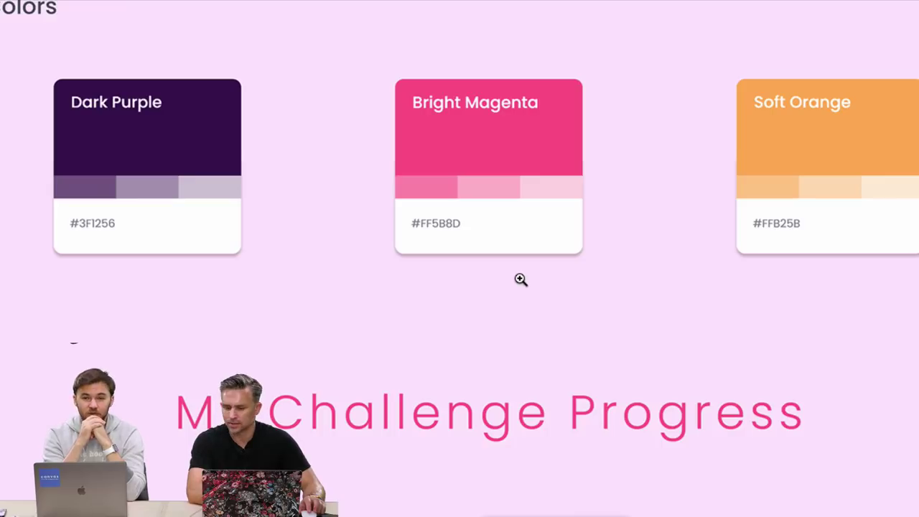
{"action": "scroll", "coordinate": [661, 352], "scroll_direction": "down", "scroll_amount": 5}
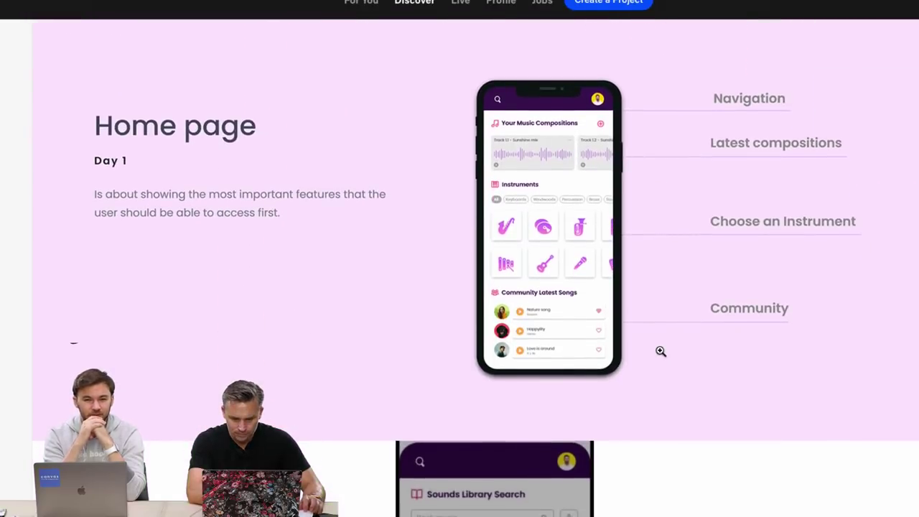
{"action": "scroll", "coordinate": [661, 351], "scroll_direction": "down", "scroll_amount": 1}
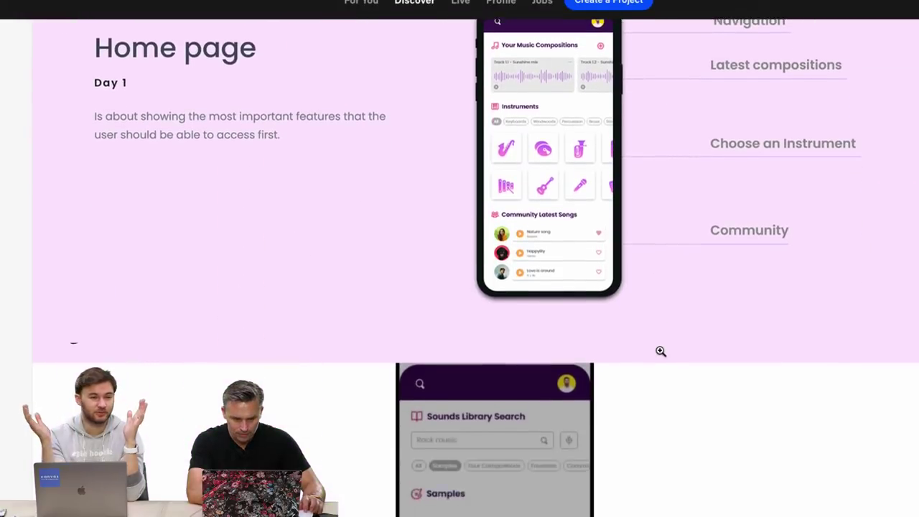
{"action": "scroll", "coordinate": [661, 351], "scroll_direction": "up", "scroll_amount": 1}
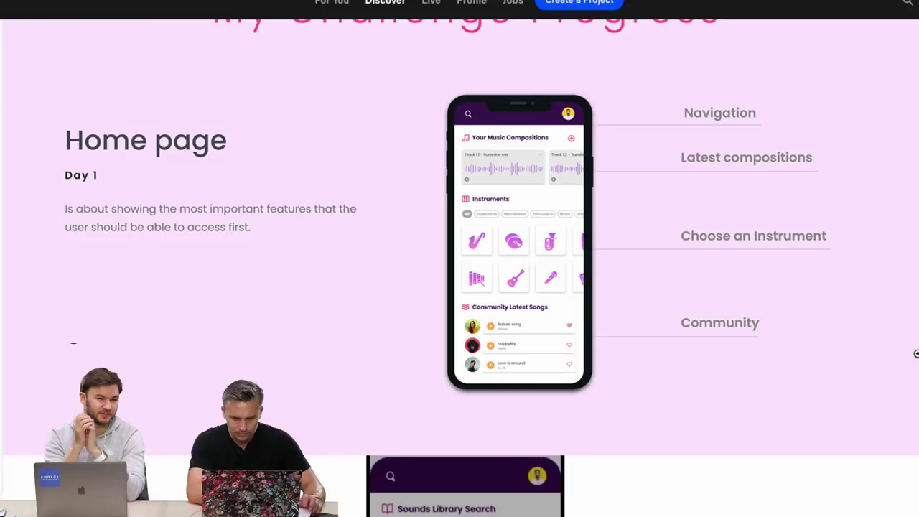
{"action": "scroll", "coordinate": [595, 351], "scroll_direction": "down", "scroll_amount": 4}
{"action": "scroll", "coordinate": [248, 342], "scroll_direction": "down", "scroll_amount": 9}
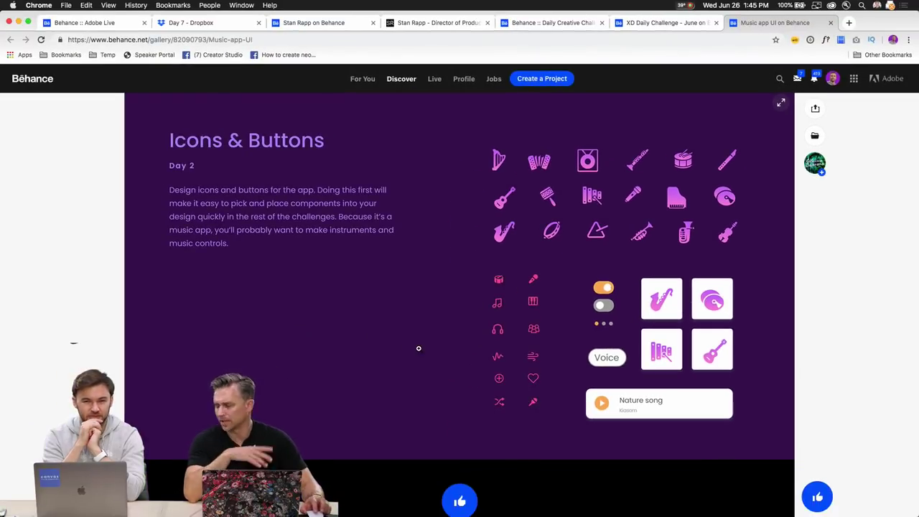
{"action": "scroll", "coordinate": [419, 348], "scroll_direction": "down", "scroll_amount": 4}
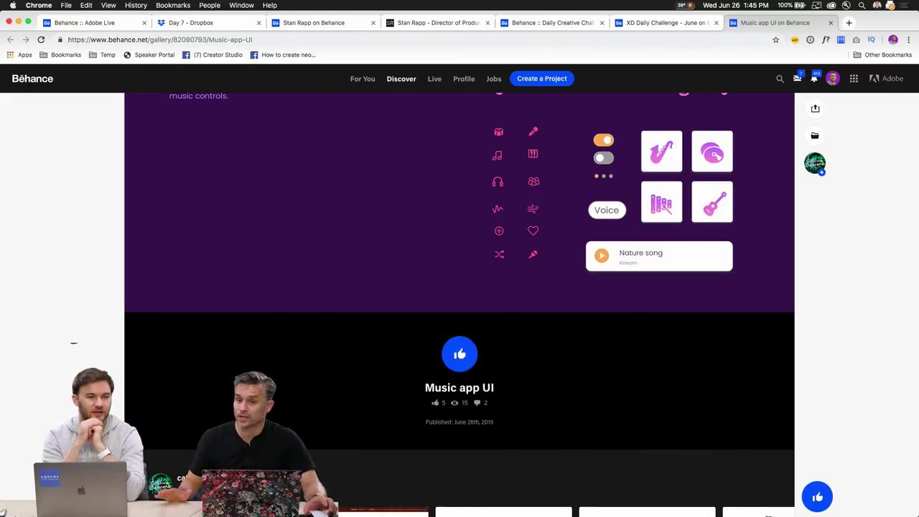
{"action": "mouse_move", "coordinate": [168, 505]}
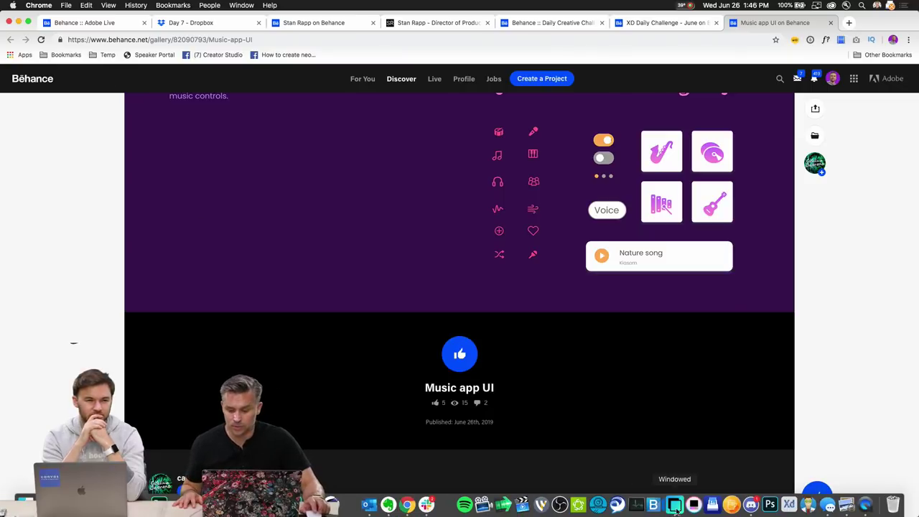
In #design-feedback, preview the Bird Scooter gif, then open it large in the browser
{"action": "left_click", "coordinate": [748, 507]}
{"action": "scroll", "coordinate": [263, 322], "scroll_direction": "down", "scroll_amount": 5}
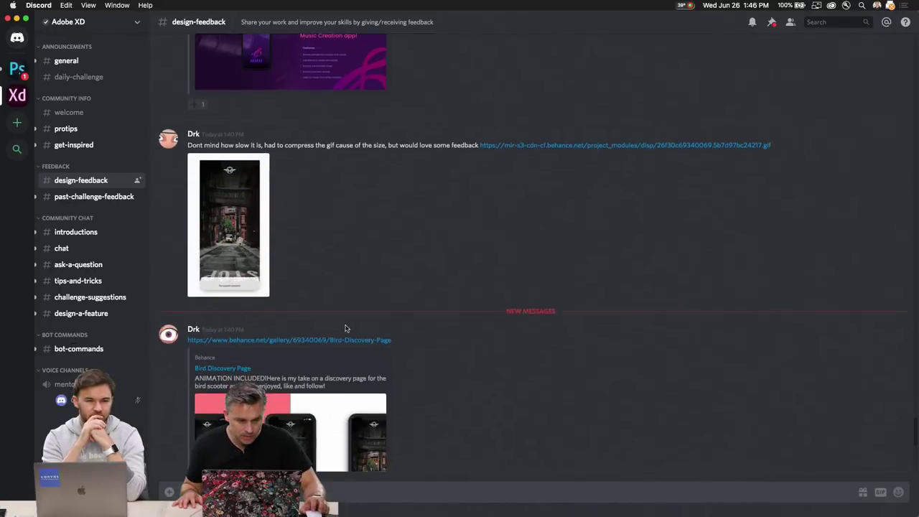
{"action": "left_click", "coordinate": [212, 171]}
{"action": "left_click", "coordinate": [272, 223]}
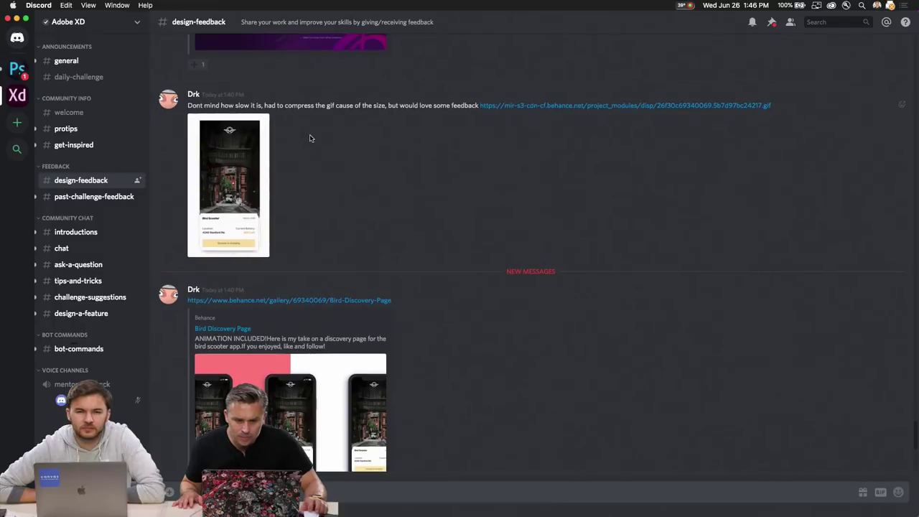
{"action": "left_click", "coordinate": [599, 106]}
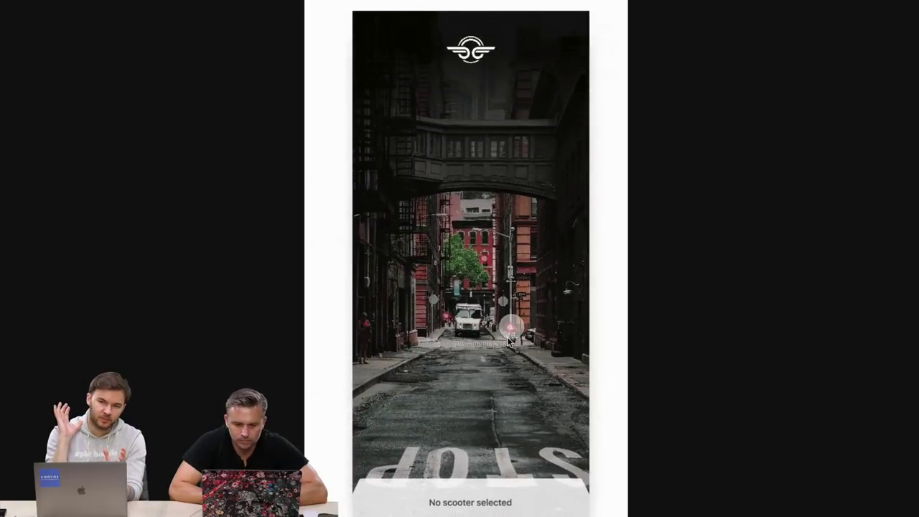
{"action": "left_click", "coordinate": [510, 329]}
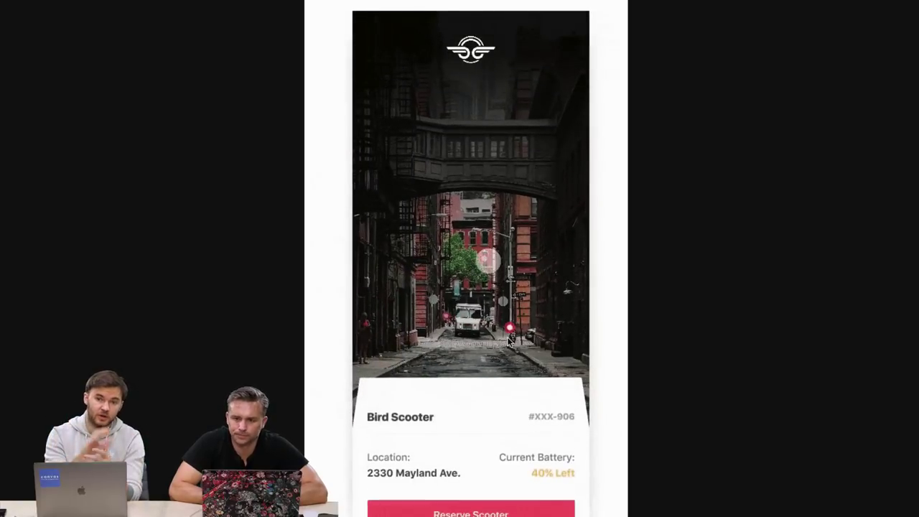
{"action": "left_click", "coordinate": [485, 257]}
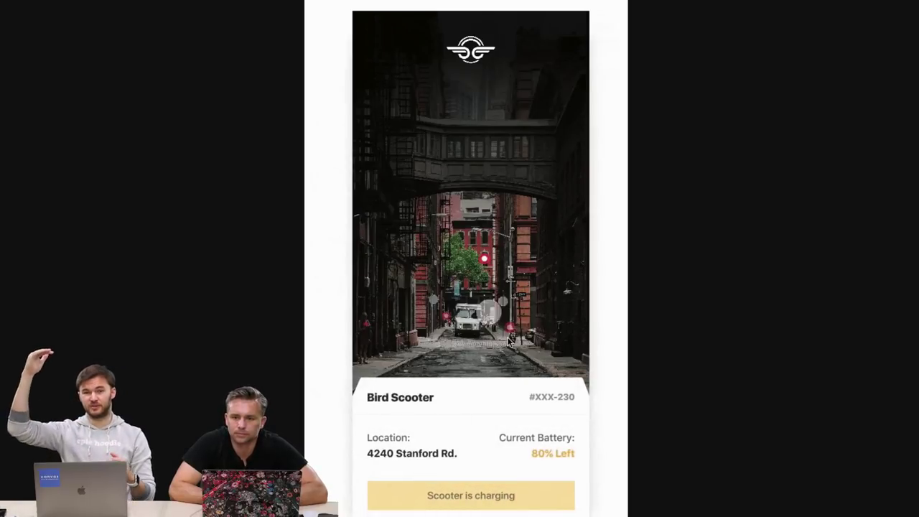
{"action": "left_click", "coordinate": [509, 332]}
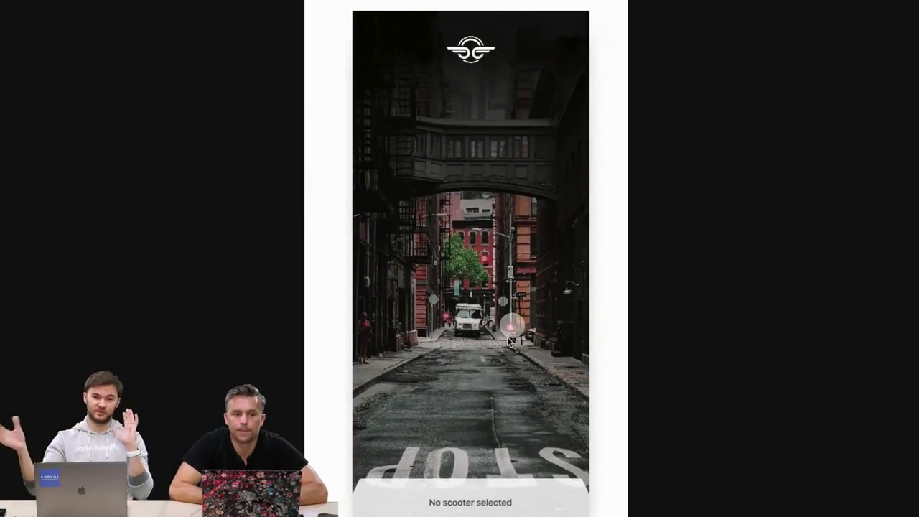
{"action": "left_click", "coordinate": [509, 338]}
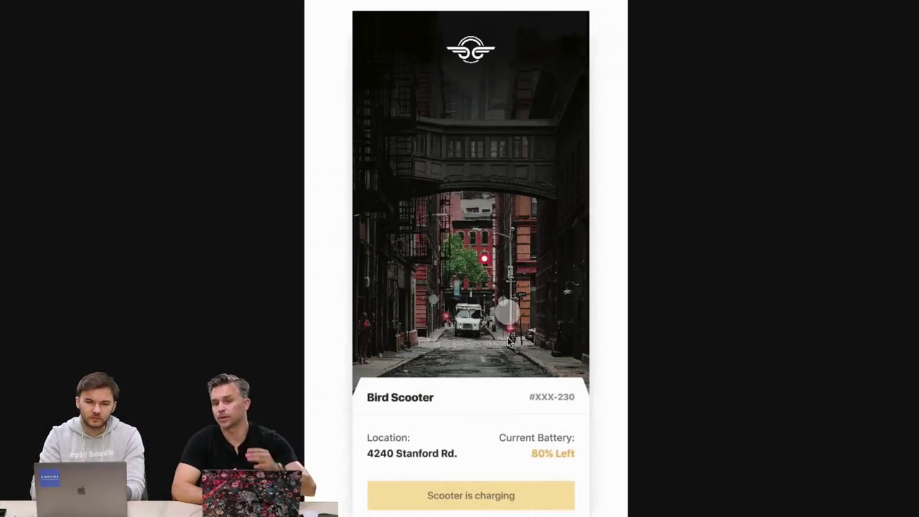
{"action": "left_click", "coordinate": [508, 339]}
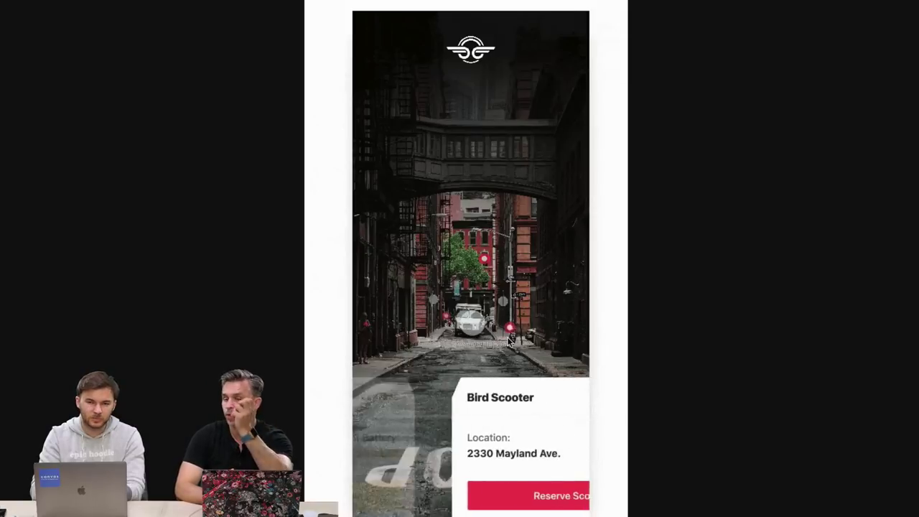
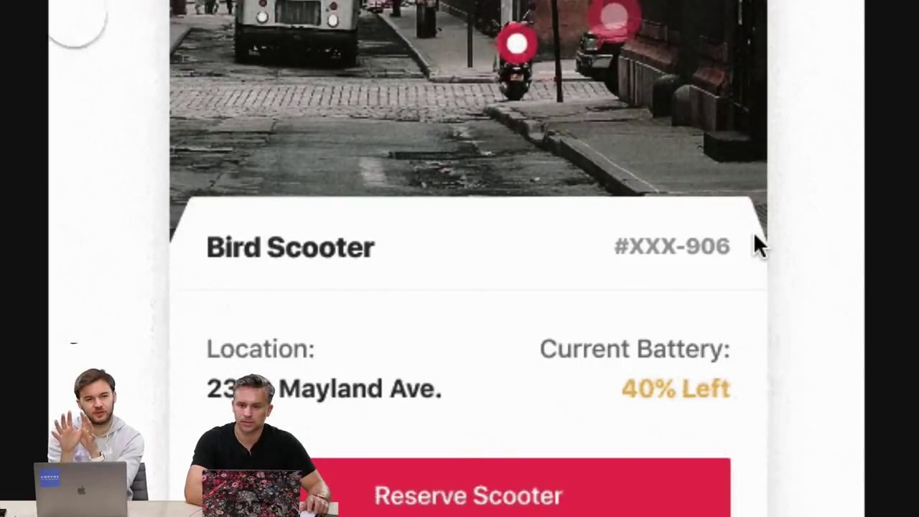
In Discord's design-feedback channel, react to the Bird Scooter GIF post with the Xd emoji
{"action": "scroll", "coordinate": [726, 316], "scroll_direction": "down", "scroll_amount": 4}
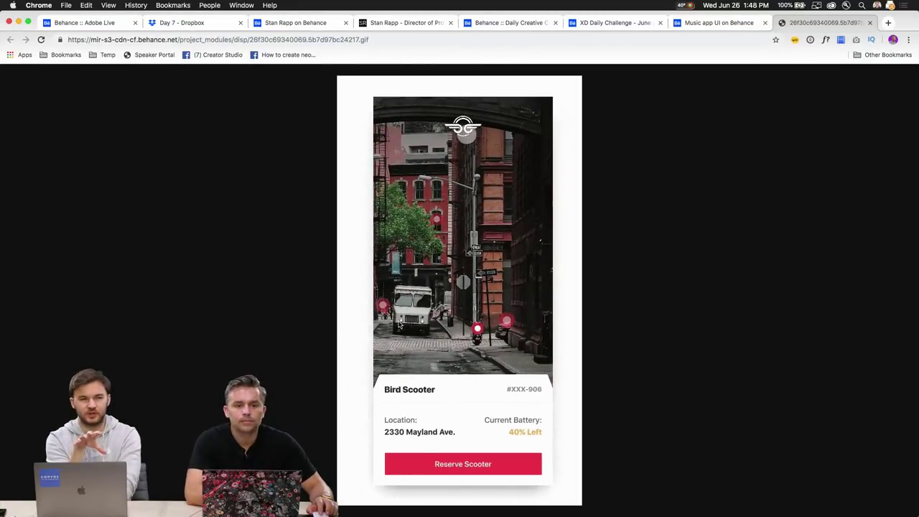
{"action": "mouse_move", "coordinate": [502, 506]}
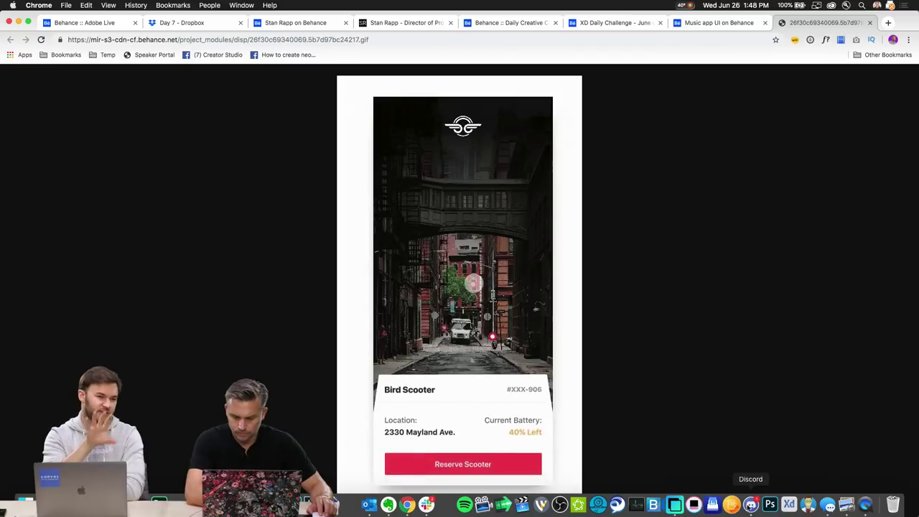
{"action": "left_click", "coordinate": [751, 505]}
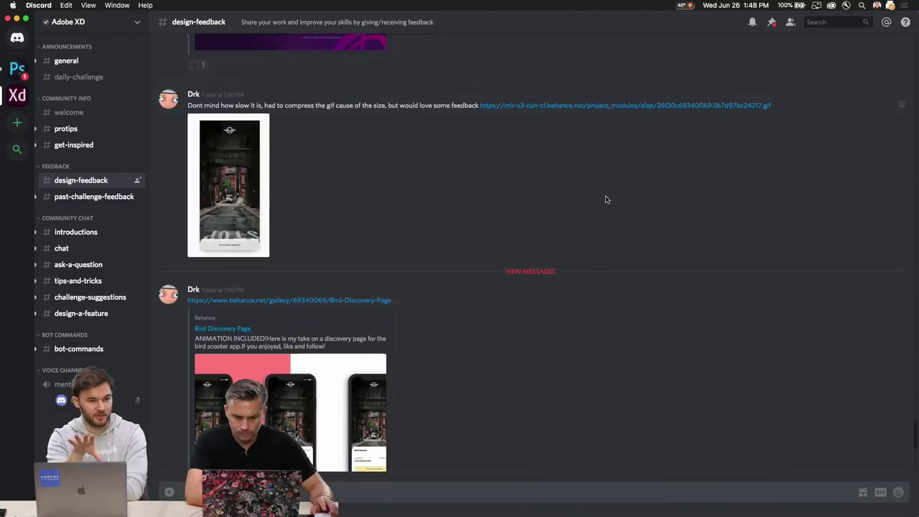
{"action": "left_click", "coordinate": [902, 105]}
{"action": "left_click", "coordinate": [741, 147]}
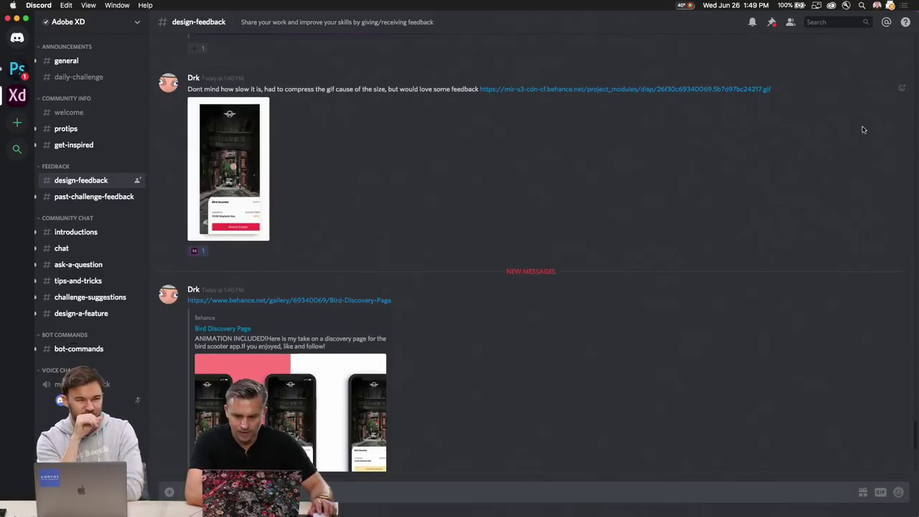
Enlarge the Bird Discovery Page preview image, then close it
{"action": "scroll", "coordinate": [337, 237], "scroll_direction": "down", "scroll_amount": 5}
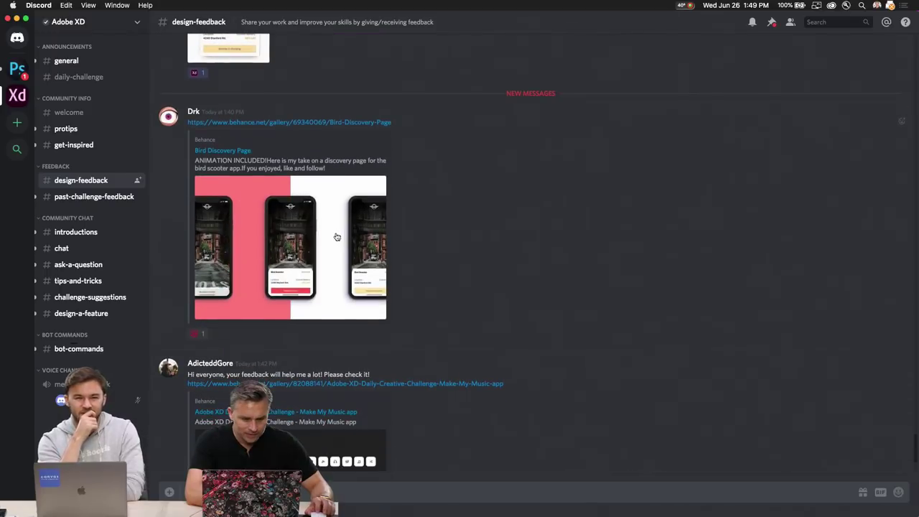
{"action": "left_click", "coordinate": [229, 213]}
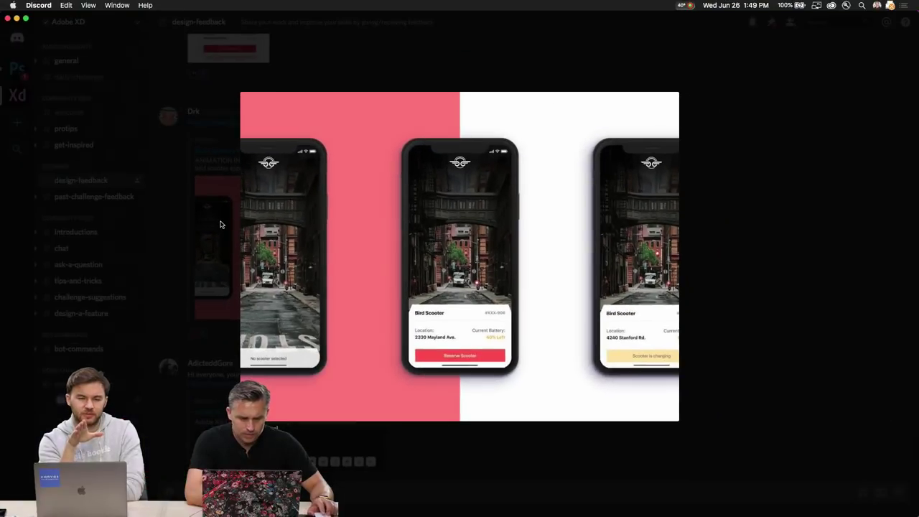
{"action": "left_click", "coordinate": [225, 222]}
{"action": "scroll", "coordinate": [225, 222], "scroll_direction": "up", "scroll_amount": 4}
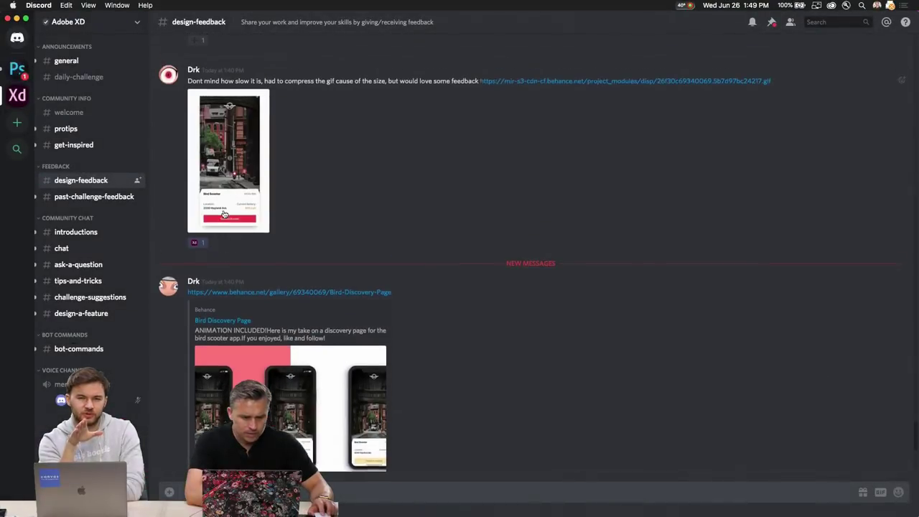
{"action": "scroll", "coordinate": [392, 286], "scroll_direction": "down", "scroll_amount": 2}
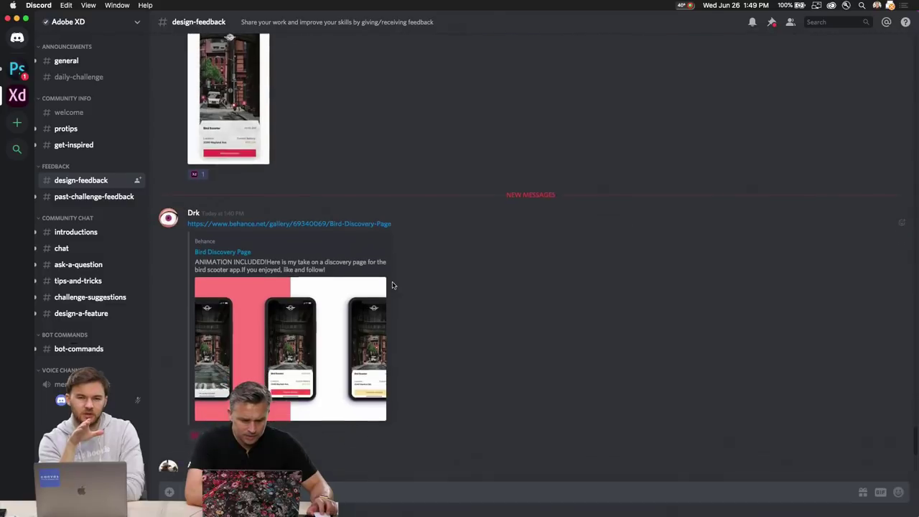
Open the Bird Discovery Page project on Behance and browse its screens
{"action": "left_click", "coordinate": [226, 191]}
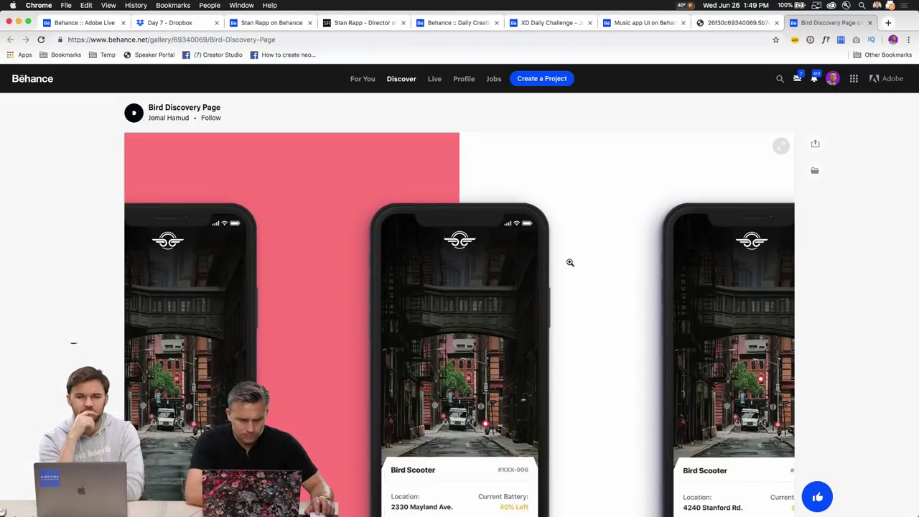
{"action": "scroll", "coordinate": [596, 304], "scroll_direction": "down", "scroll_amount": 2}
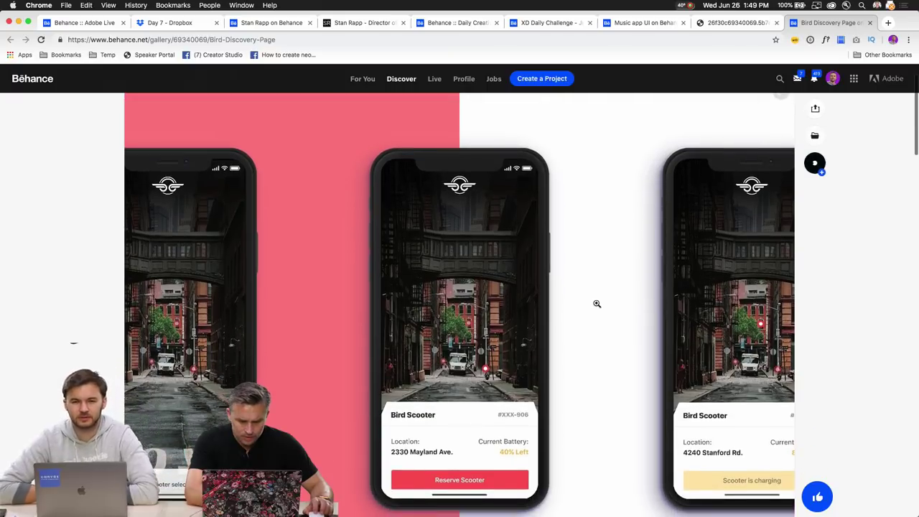
{"action": "scroll", "coordinate": [604, 390], "scroll_direction": "up", "scroll_amount": 2}
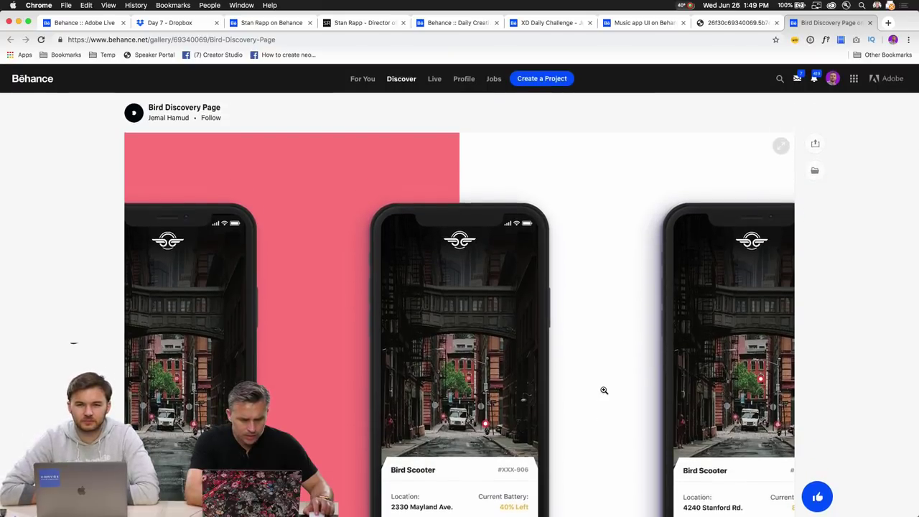
{"action": "scroll", "coordinate": [604, 390], "scroll_direction": "down", "scroll_amount": 3}
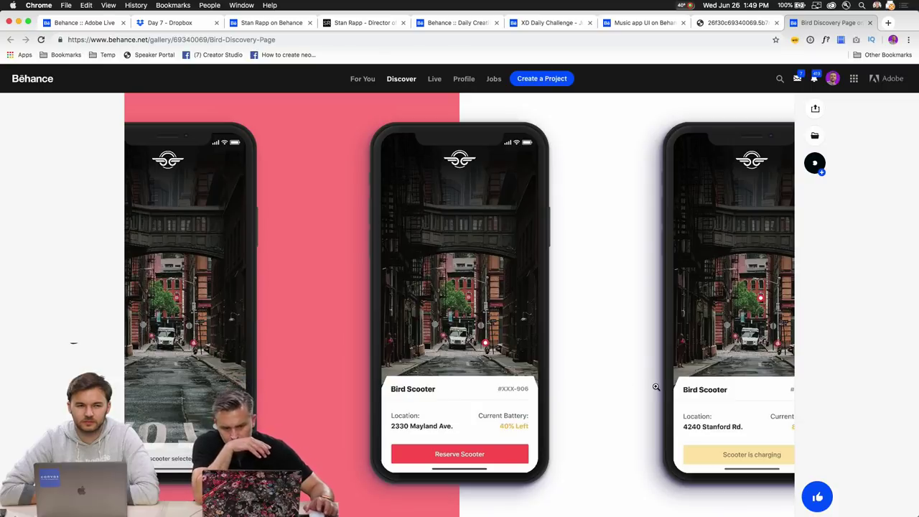
{"action": "scroll", "coordinate": [747, 473], "scroll_direction": "down", "scroll_amount": 5}
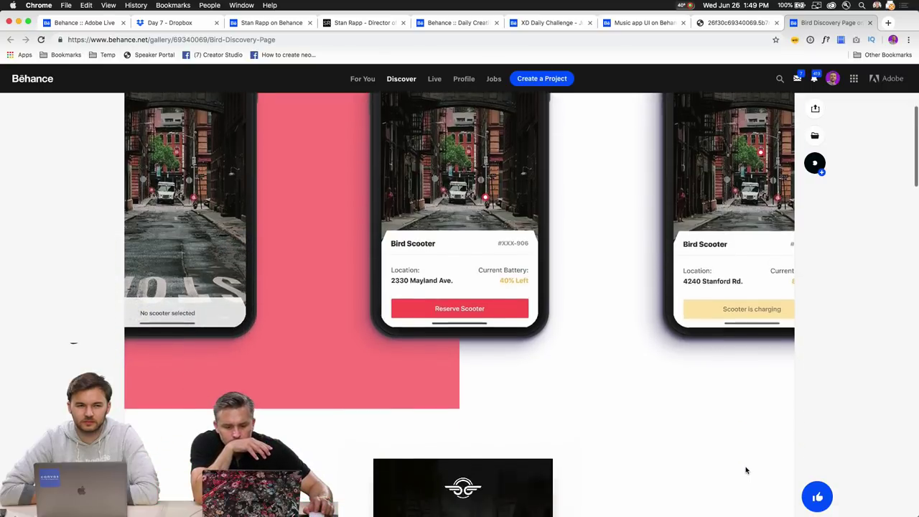
{"action": "scroll", "coordinate": [745, 468], "scroll_direction": "up", "scroll_amount": 3}
{"action": "scroll", "coordinate": [745, 468], "scroll_direction": "down", "scroll_amount": 12}
{"action": "scroll", "coordinate": [744, 468], "scroll_direction": "down", "scroll_amount": 2}
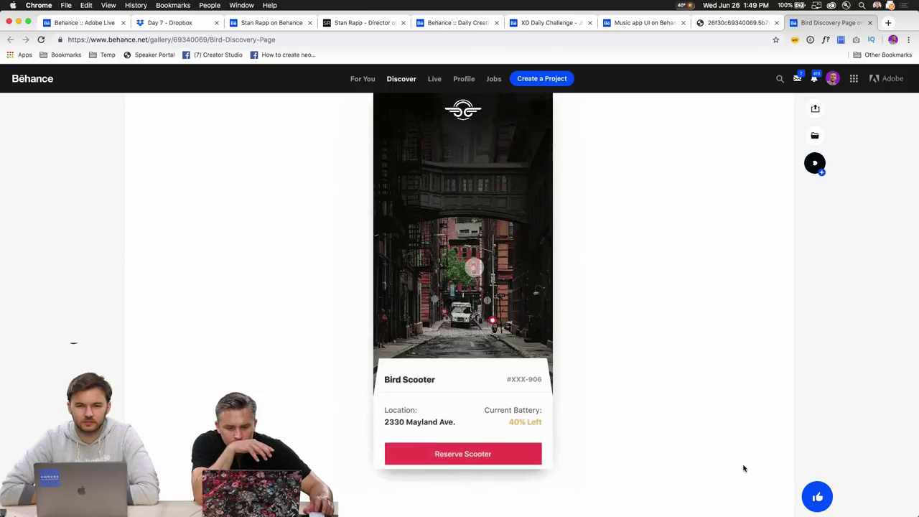
{"action": "scroll", "coordinate": [744, 466], "scroll_direction": "down", "scroll_amount": 10}
Appreciate the Bird Discovery Page project, raising it to 15 appreciations, then return to Discord
{"action": "scroll", "coordinate": [744, 466], "scroll_direction": "down", "scroll_amount": 5}
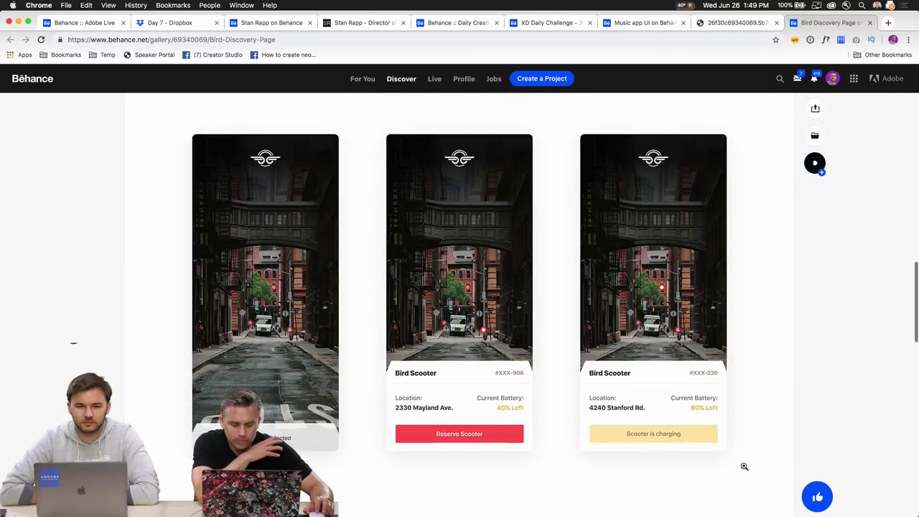
{"action": "scroll", "coordinate": [744, 466], "scroll_direction": "down", "scroll_amount": 4}
{"action": "scroll", "coordinate": [744, 469], "scroll_direction": "up", "scroll_amount": 4}
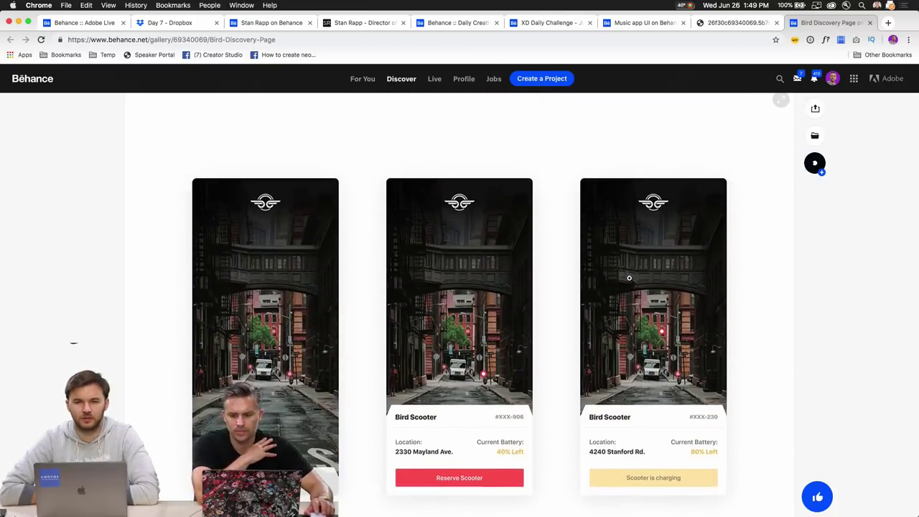
{"action": "scroll", "coordinate": [467, 252], "scroll_direction": "down", "scroll_amount": 5}
{"action": "left_click", "coordinate": [461, 188]}
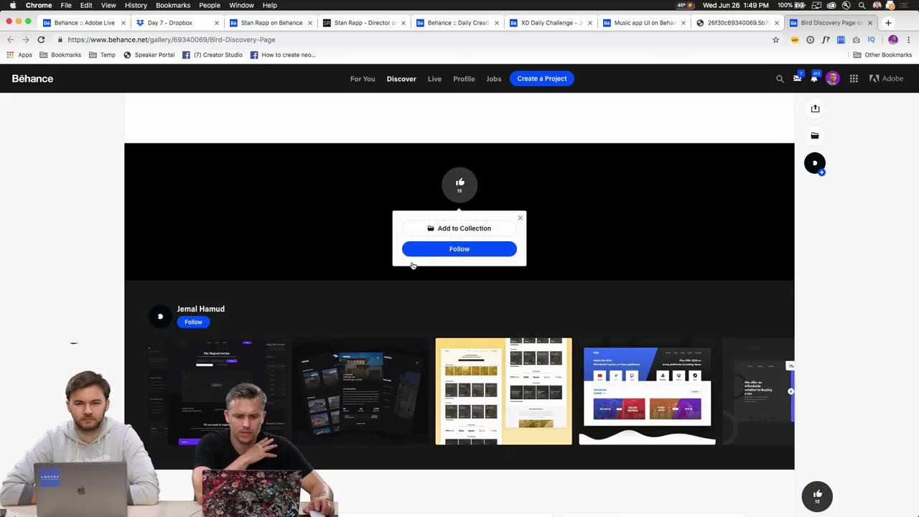
{"action": "left_click", "coordinate": [19, 22]}
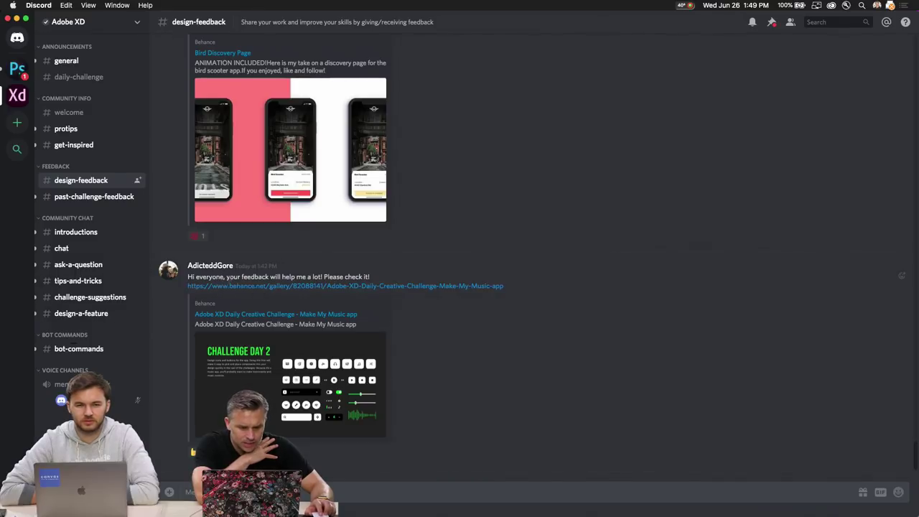
Open the 'Make My Music app' challenge entry's Behance link from the design-feedback message
{"action": "left_click", "coordinate": [287, 286]}
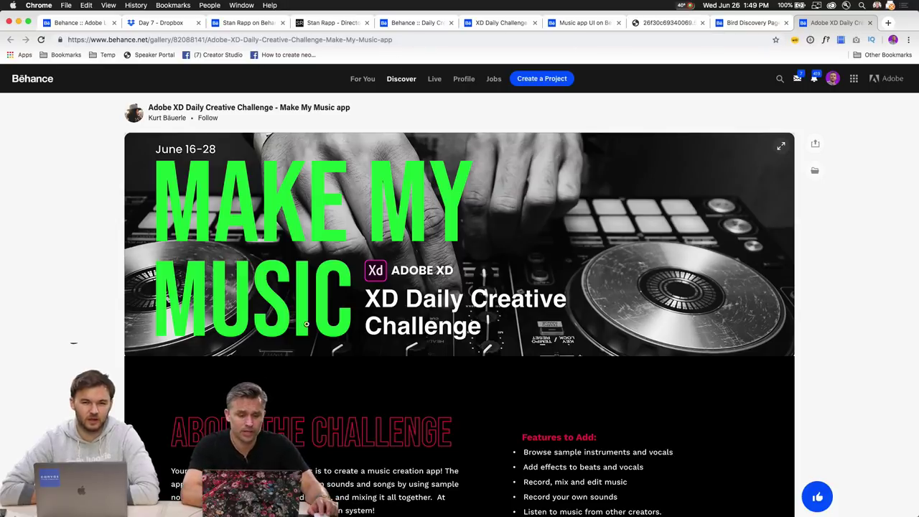
Scroll the Make My Music project down to Challenge Day 3's Guitar voice-search screens
{"action": "scroll", "coordinate": [358, 358], "scroll_direction": "down", "scroll_amount": 2}
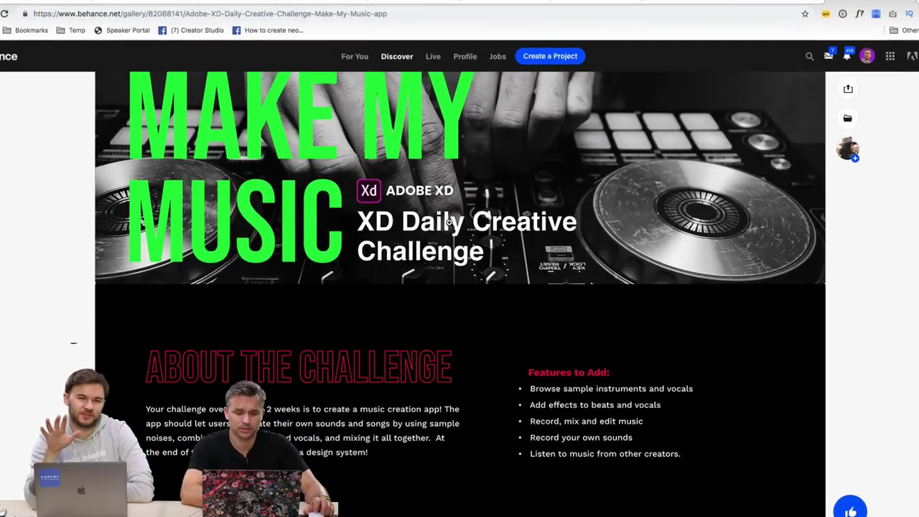
{"action": "scroll", "coordinate": [453, 219], "scroll_direction": "up", "scroll_amount": 1}
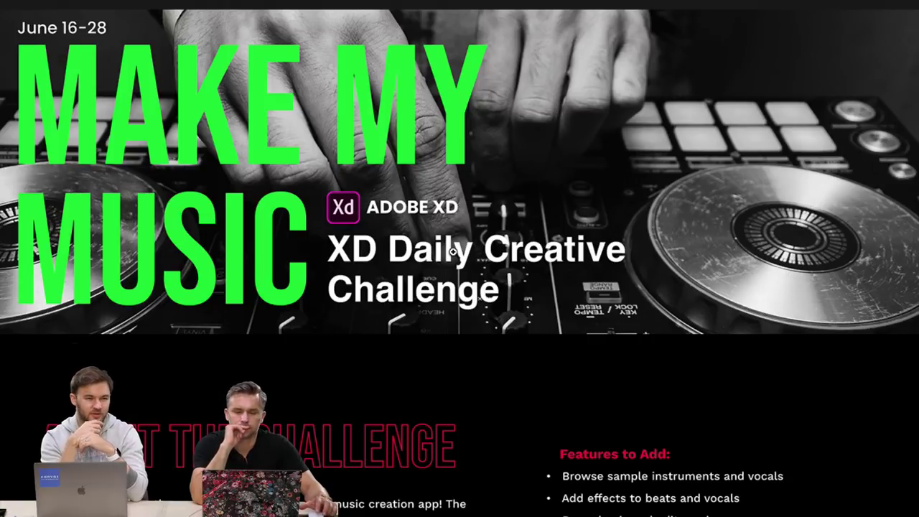
{"action": "scroll", "coordinate": [453, 251], "scroll_direction": "down", "scroll_amount": 10}
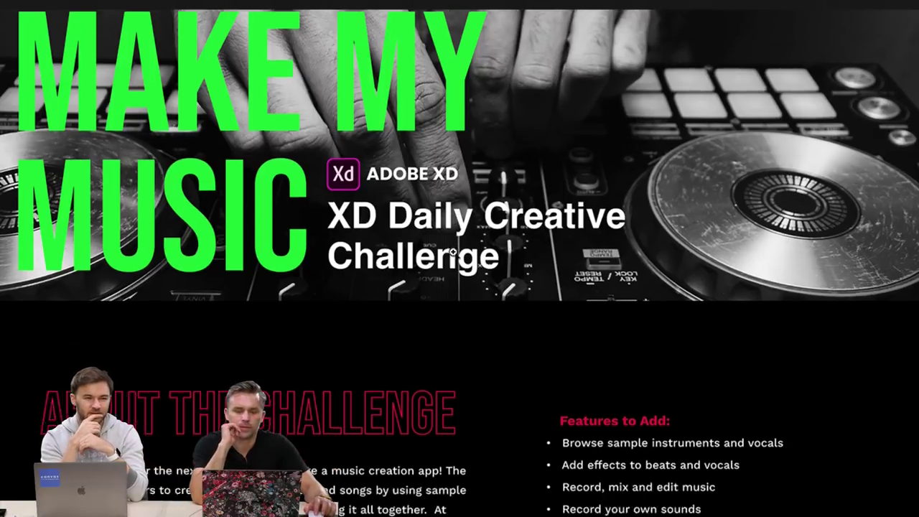
{"action": "scroll", "coordinate": [453, 251], "scroll_direction": "down", "scroll_amount": 2}
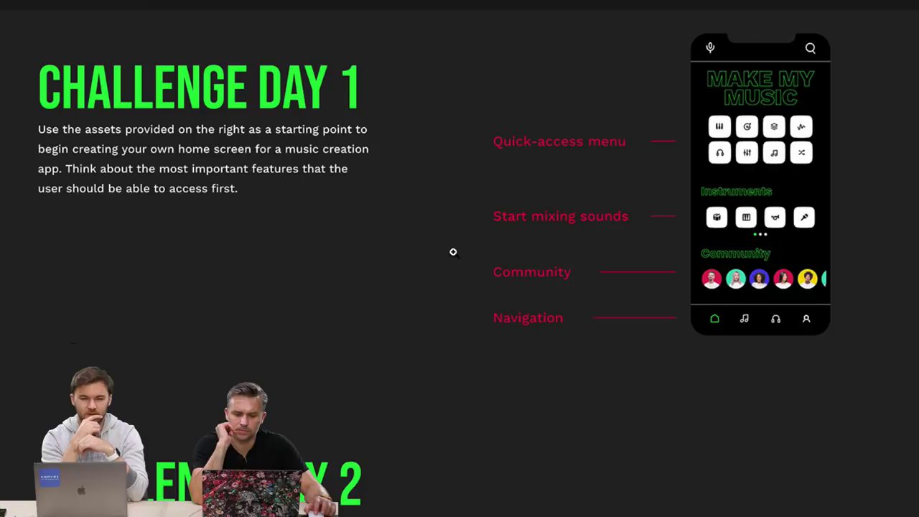
{"action": "scroll", "coordinate": [730, 179], "scroll_direction": "down", "scroll_amount": 6}
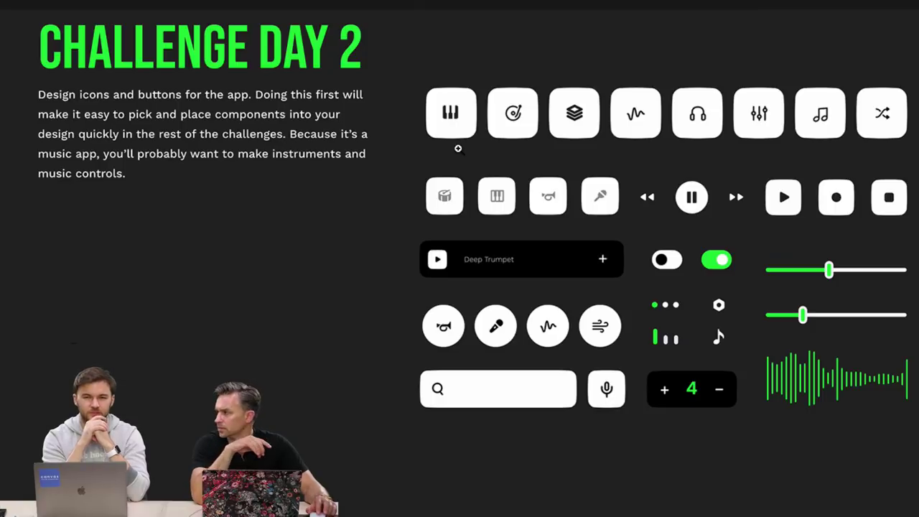
{"action": "scroll", "coordinate": [458, 148], "scroll_direction": "down", "scroll_amount": 8}
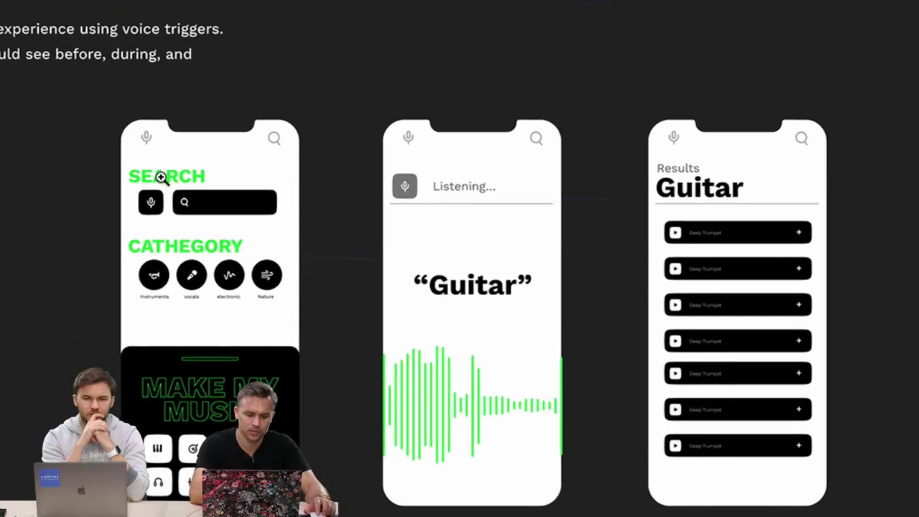
{"action": "left_click", "coordinate": [161, 177]}
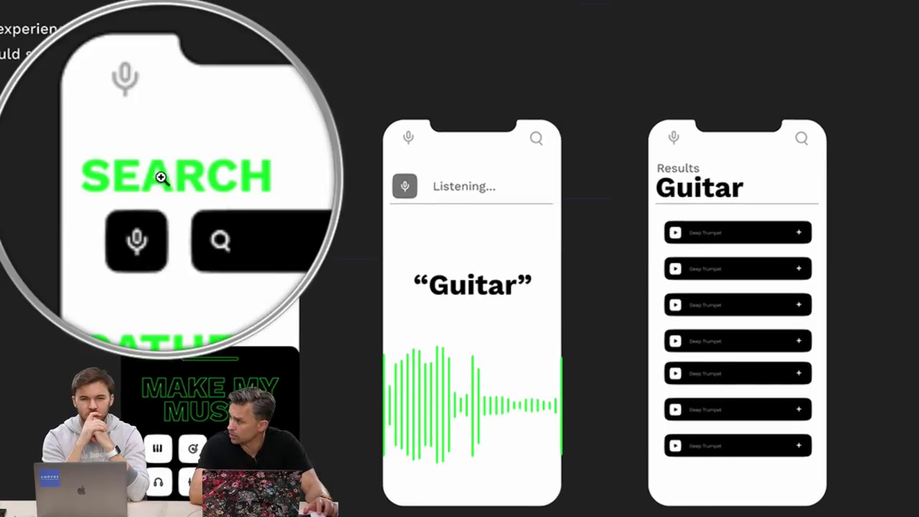
{"action": "left_click", "coordinate": [162, 178]}
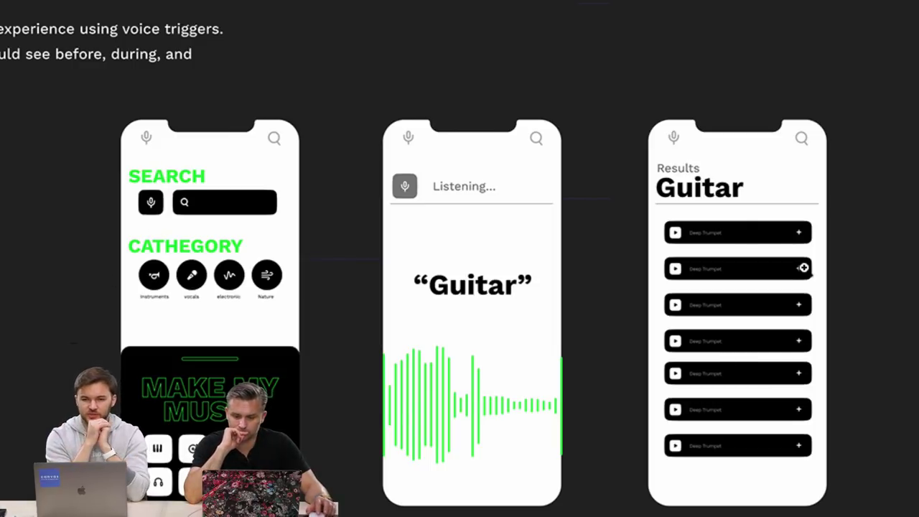
{"action": "left_click", "coordinate": [740, 238]}
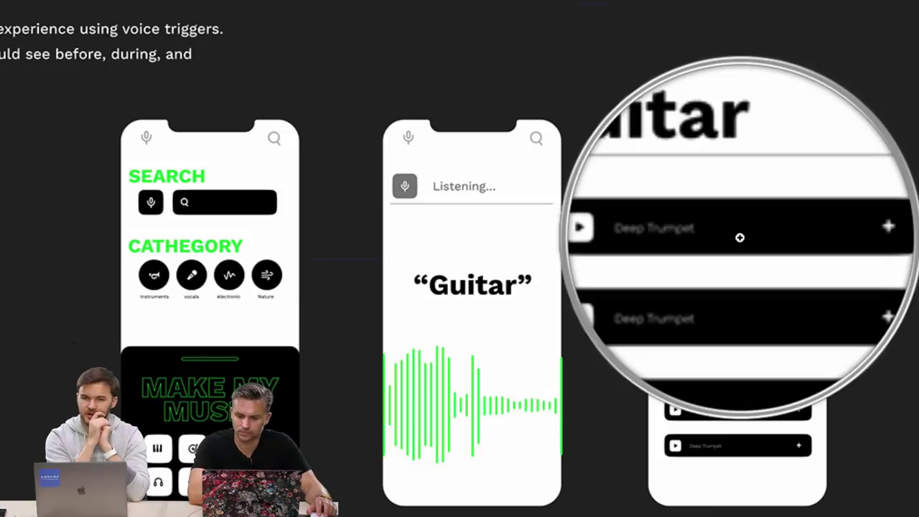
{"action": "left_click", "coordinate": [739, 237]}
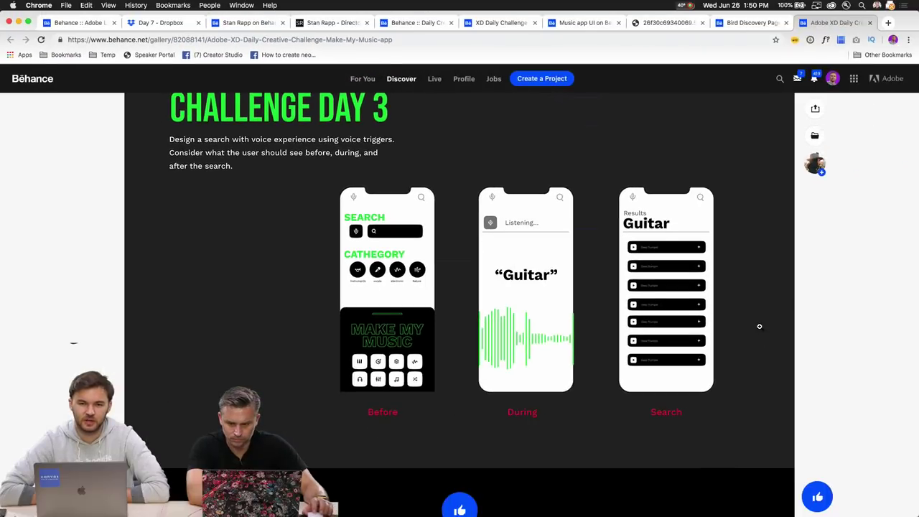
{"action": "scroll", "coordinate": [826, 313], "scroll_direction": "down", "scroll_amount": 3}
{"action": "scroll", "coordinate": [825, 313], "scroll_direction": "up", "scroll_amount": 3}
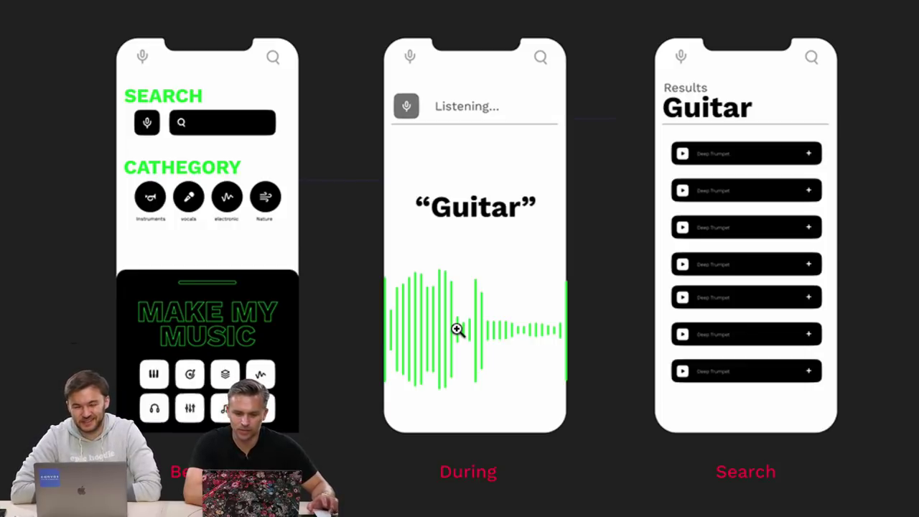
Magnify the Deep Trumpet result and the waveform, then scroll back to About the Challenge
{"action": "left_click", "coordinate": [729, 162]}
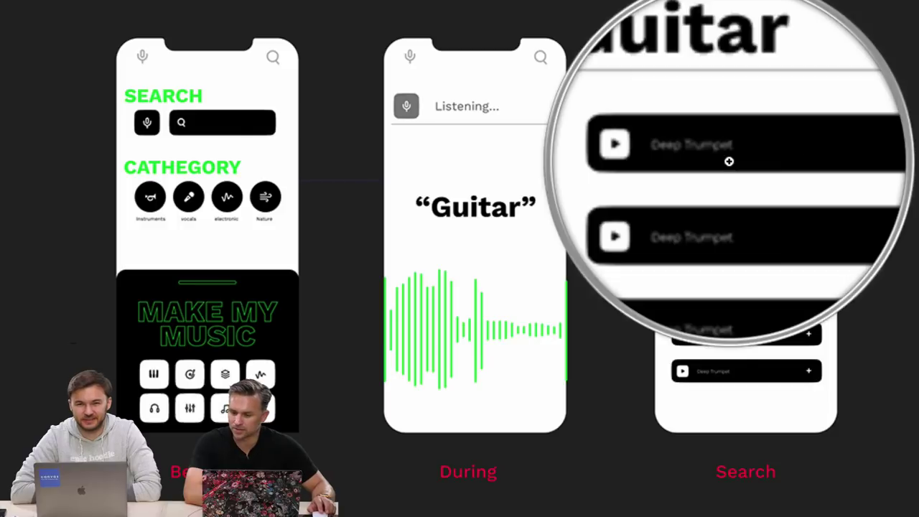
{"action": "left_click", "coordinate": [729, 161]}
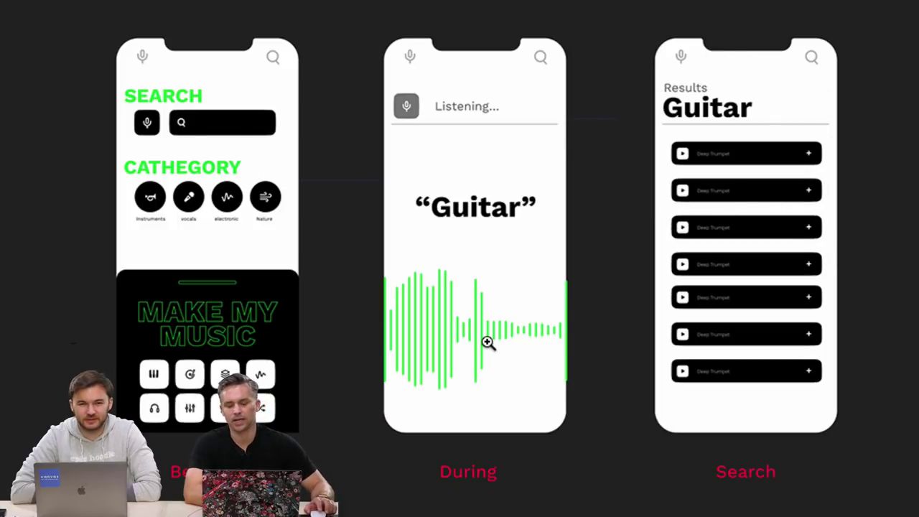
{"action": "left_click", "coordinate": [487, 342]}
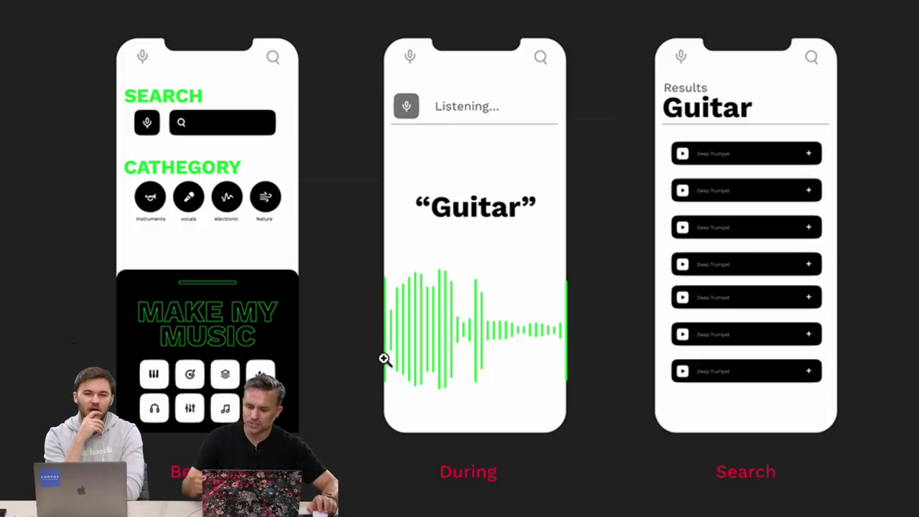
{"action": "left_click_drag", "start_coordinate": [464, 322], "coordinate": [327, 393]}
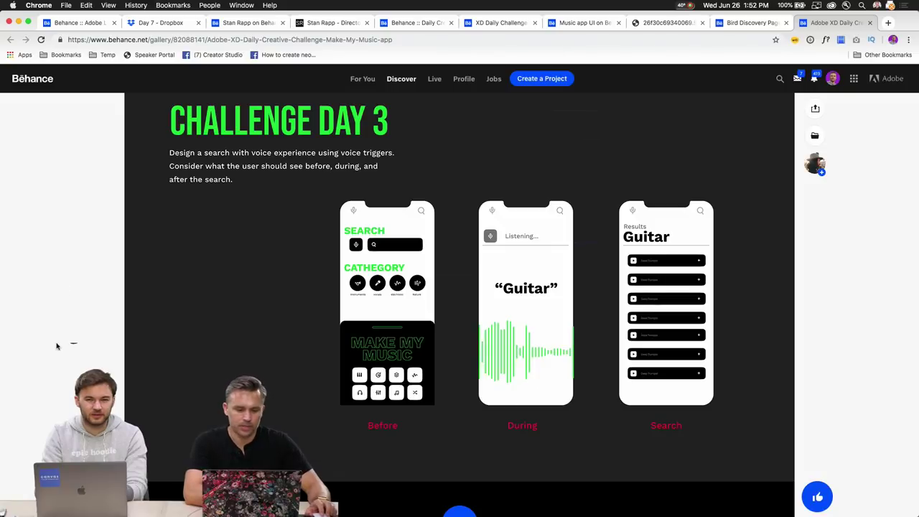
{"action": "scroll", "coordinate": [58, 347], "scroll_direction": "up", "scroll_amount": 15}
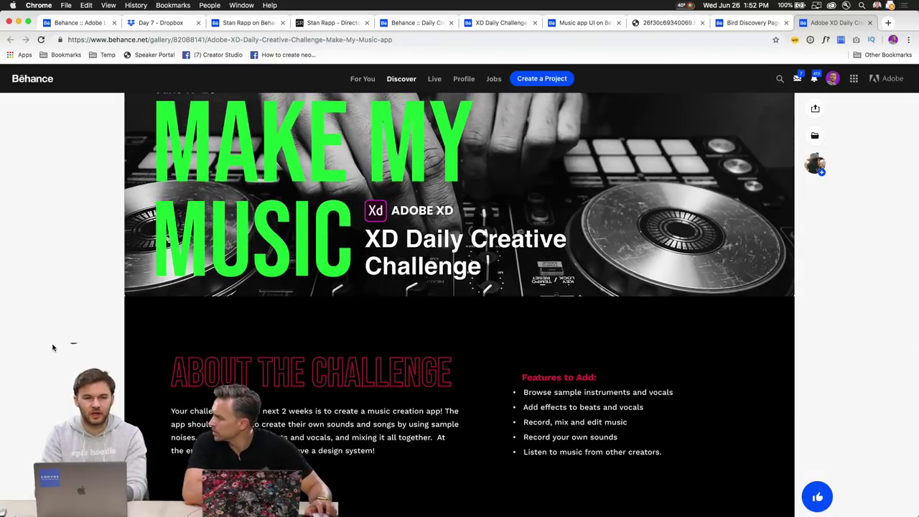
{"action": "scroll", "coordinate": [52, 348], "scroll_direction": "down", "scroll_amount": 3}
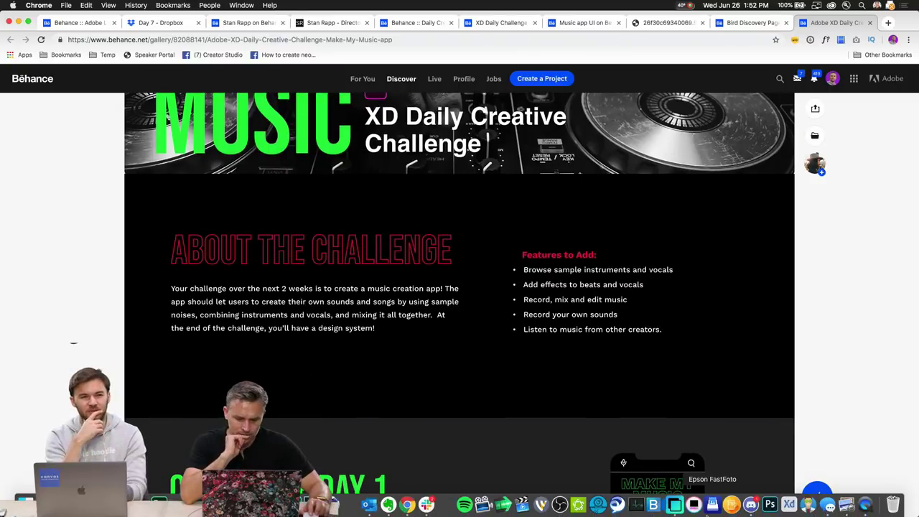
Open and dismiss the Discord reaction picker on the submission, then return to Chrome
{"action": "left_click", "coordinate": [750, 506]}
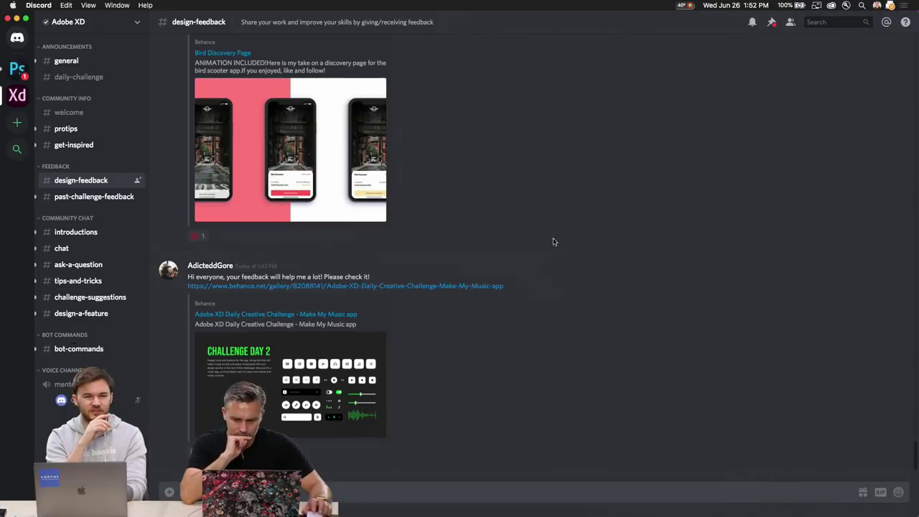
{"action": "left_click", "coordinate": [902, 278]}
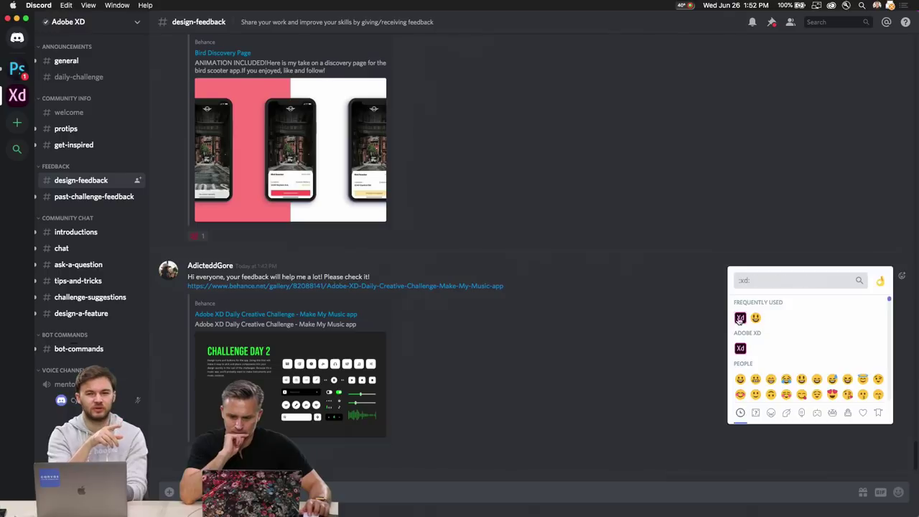
{"action": "key", "text": "Escape"}
{"action": "mouse_move", "coordinate": [560, 507]}
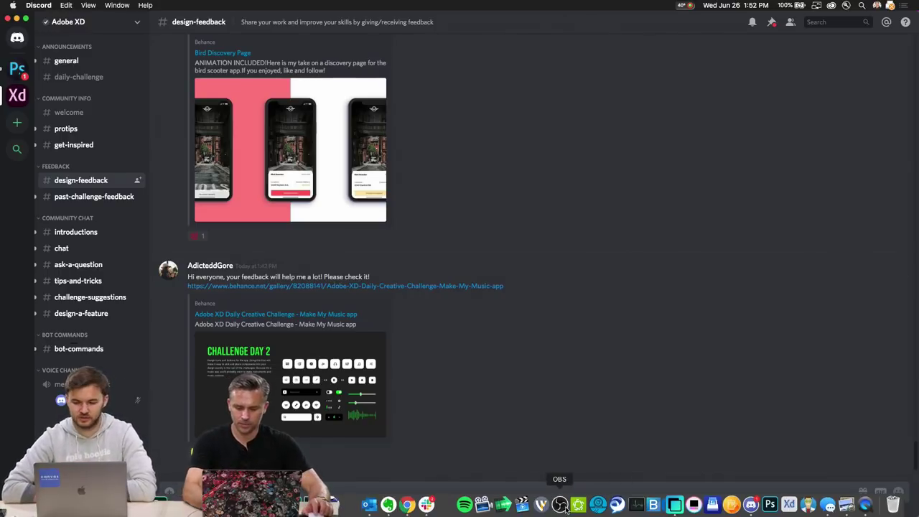
{"action": "left_click", "coordinate": [406, 504]}
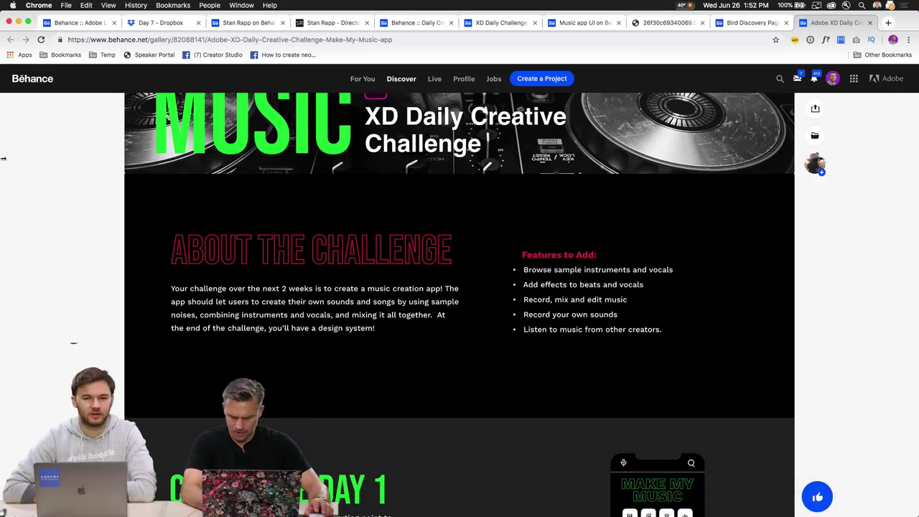
Show the Adobe Live stream chat and scroll back to comments on gradients and hiring designers
{"action": "left_click", "coordinate": [78, 23]}
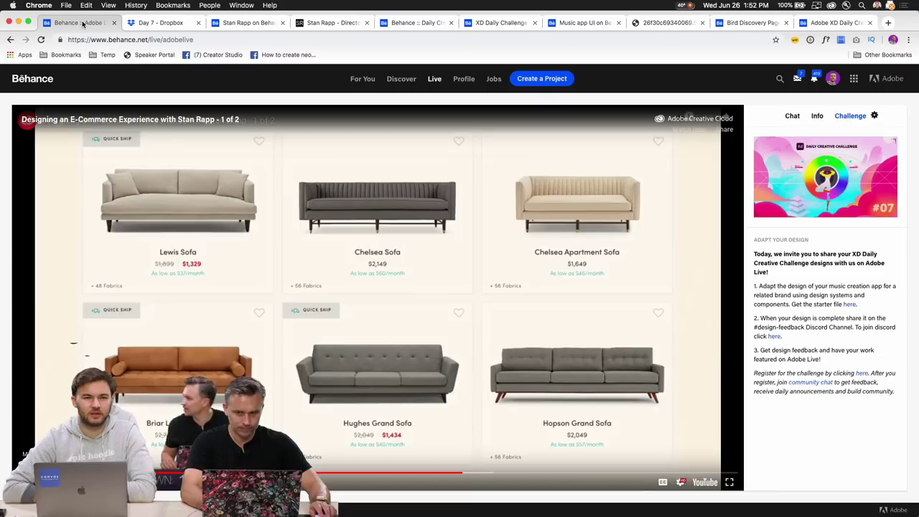
{"action": "left_click", "coordinate": [791, 116]}
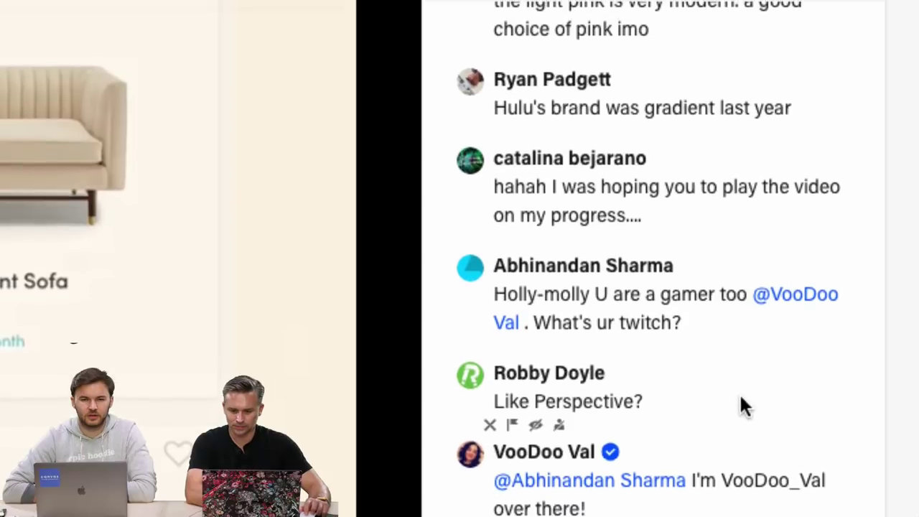
{"action": "scroll", "coordinate": [715, 352], "scroll_direction": "up", "scroll_amount": 6}
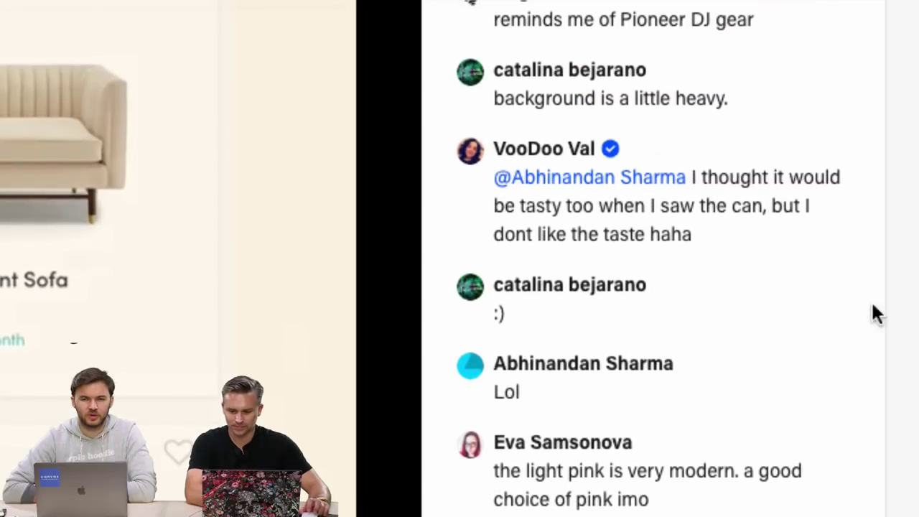
{"action": "scroll", "coordinate": [835, 267], "scroll_direction": "up", "scroll_amount": 8}
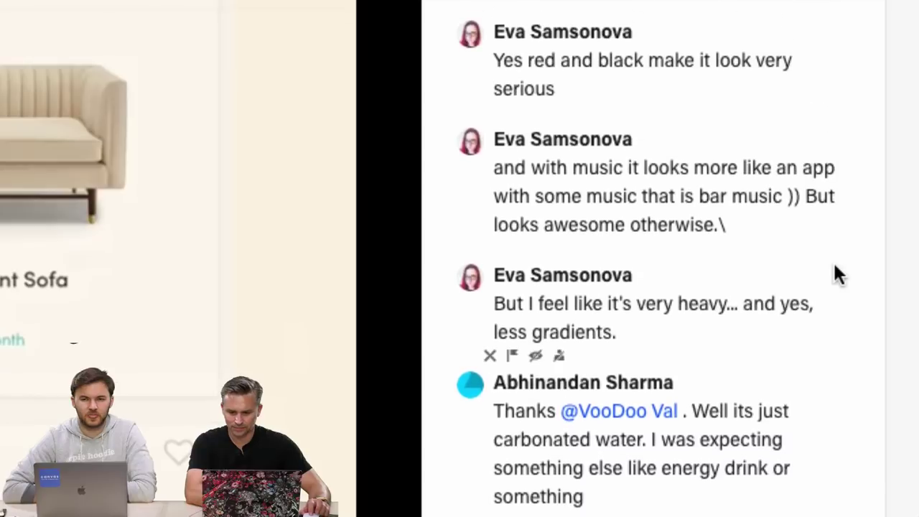
{"action": "scroll", "coordinate": [835, 267], "scroll_direction": "up", "scroll_amount": 8}
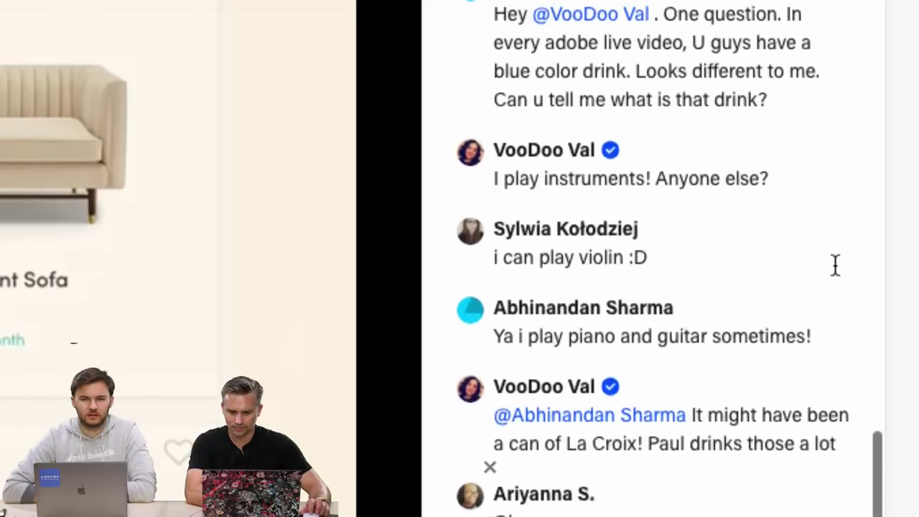
{"action": "scroll", "coordinate": [836, 265], "scroll_direction": "up", "scroll_amount": 8}
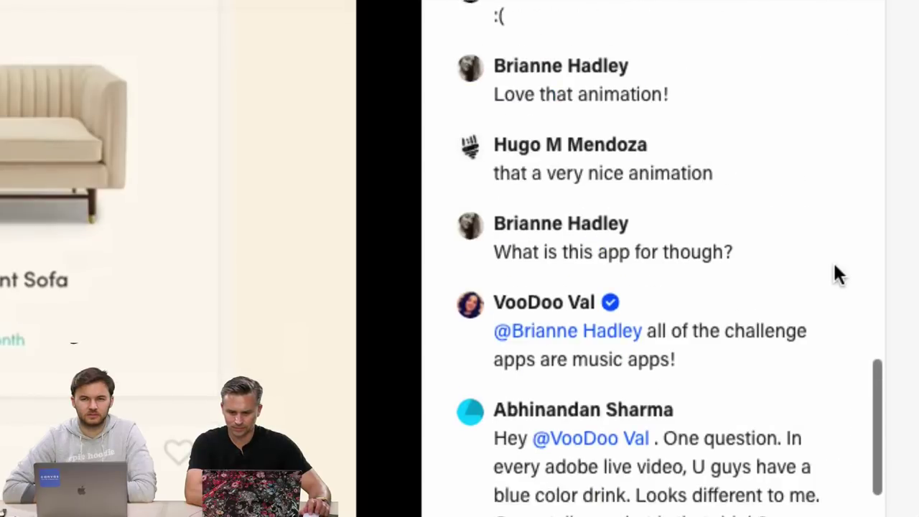
{"action": "scroll", "coordinate": [835, 275], "scroll_direction": "up", "scroll_amount": 8}
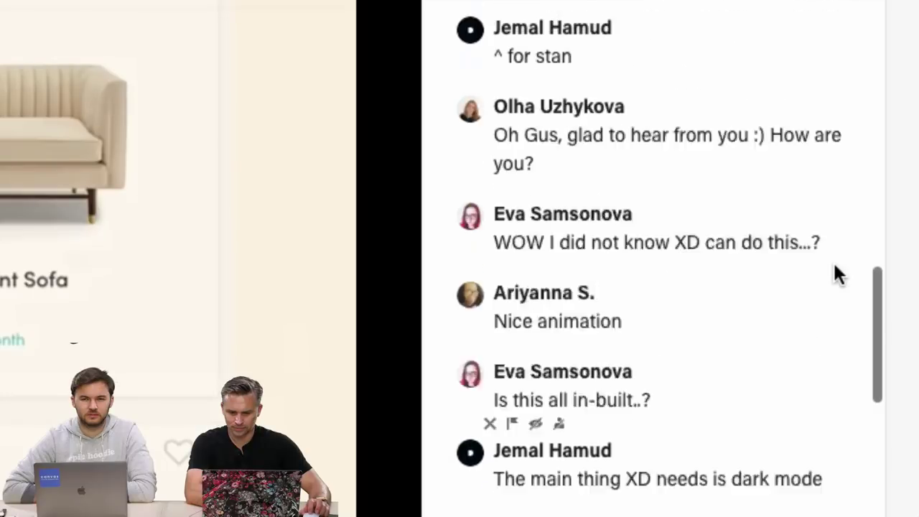
{"action": "scroll", "coordinate": [834, 274], "scroll_direction": "up", "scroll_amount": 4}
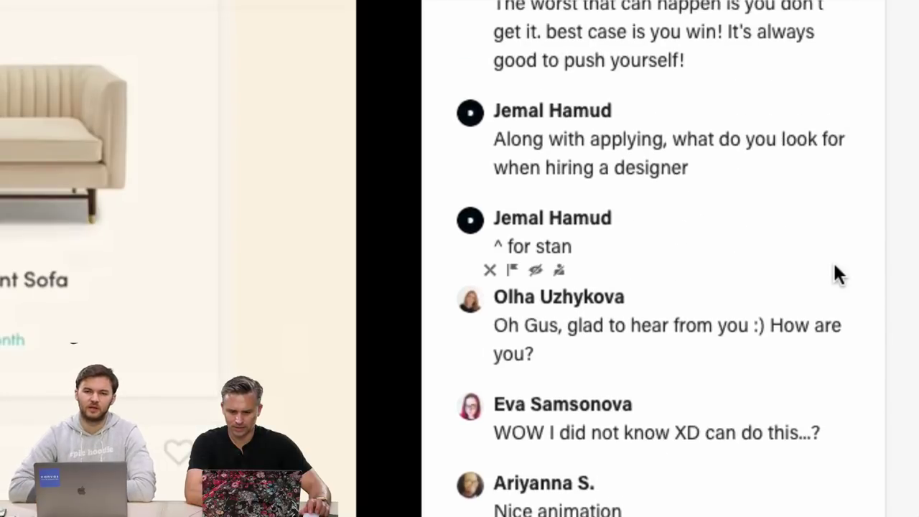
{"action": "scroll", "coordinate": [748, 185], "scroll_direction": "up", "scroll_amount": 2}
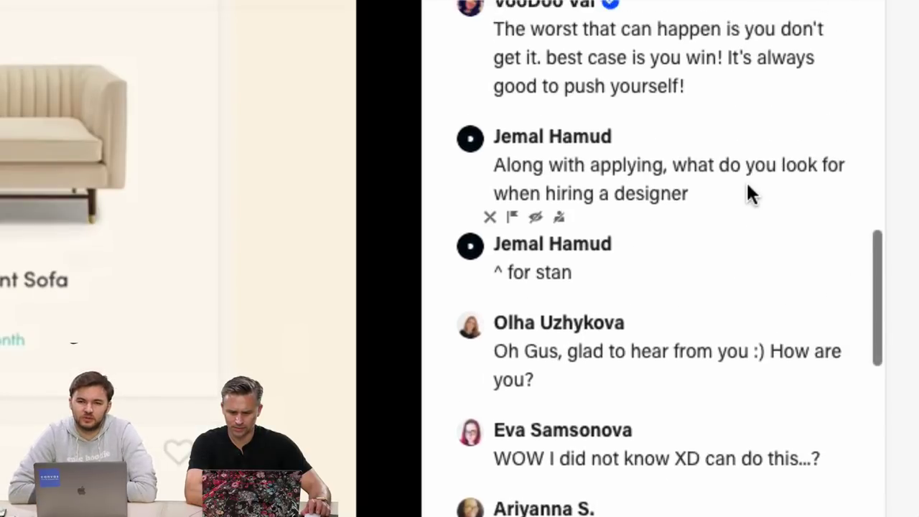